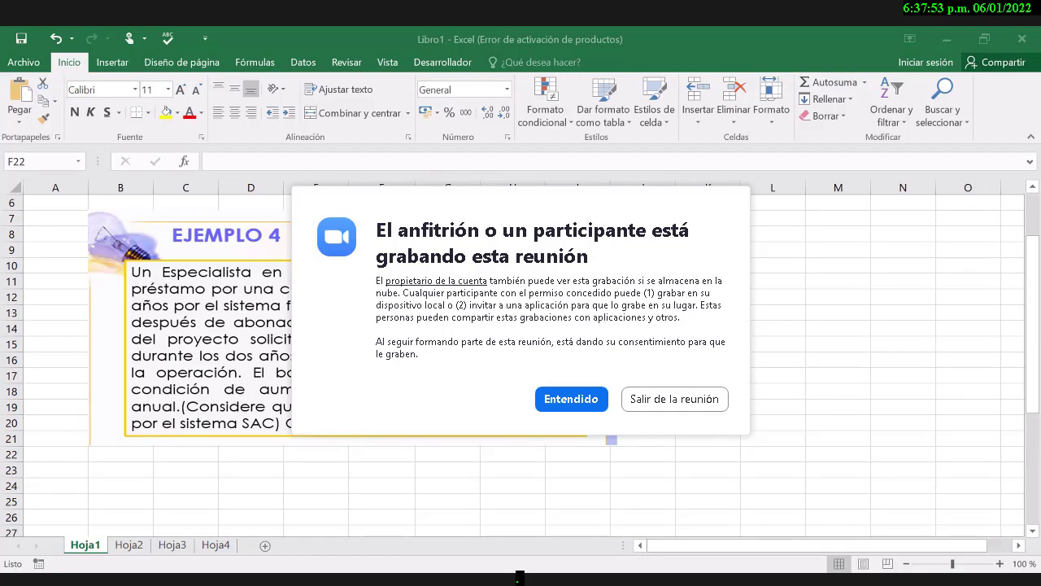
pyautogui.press('Down')
pyautogui.press('Down')
pyautogui.press('Down')
pyautogui.press('Down')
pyautogui.press('Down')
pyautogui.press('Down')
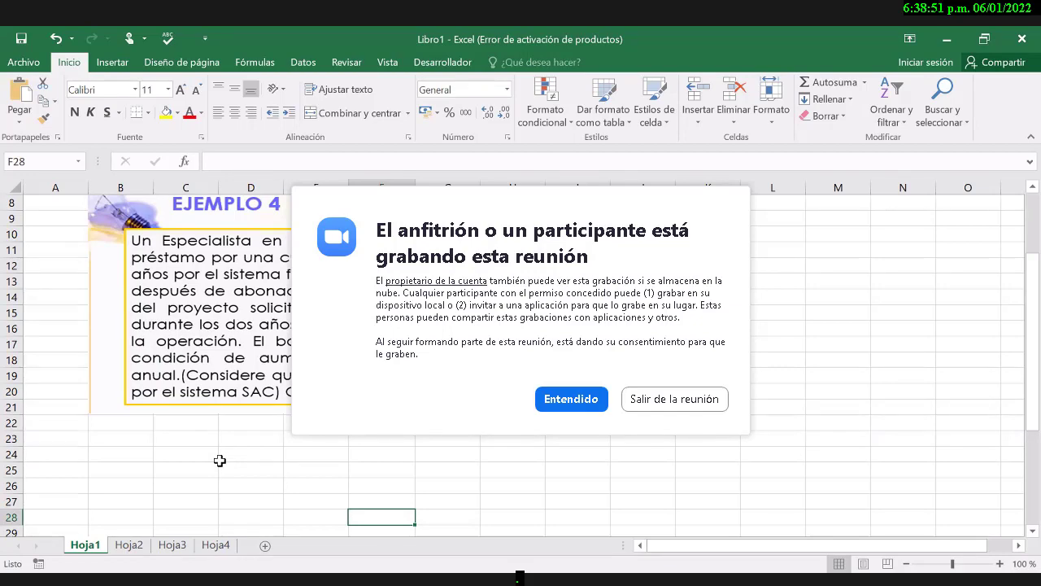
pyautogui.press('Left')
pyautogui.press('Left')
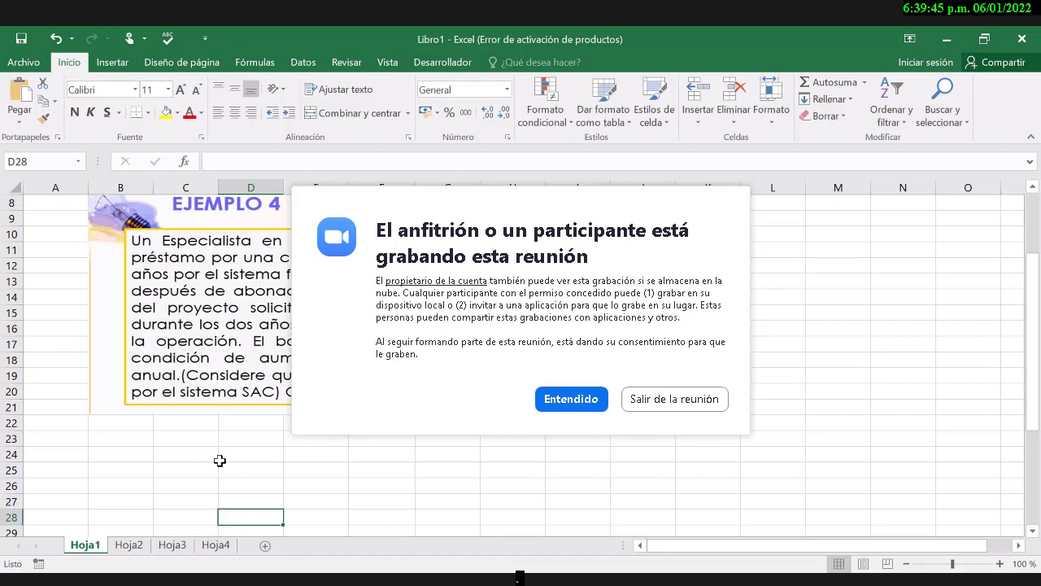
pyautogui.click(187, 325)
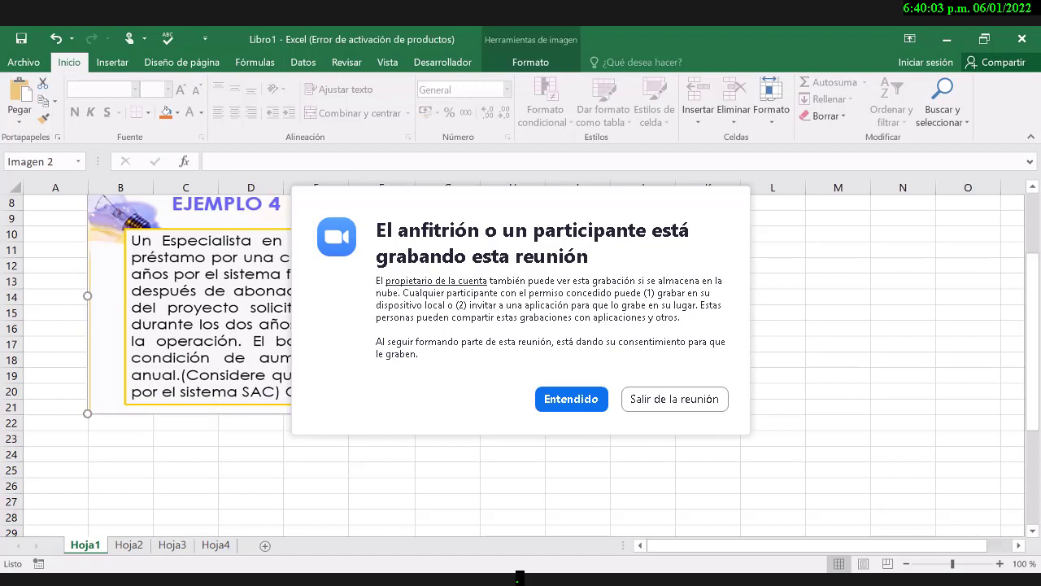
pyautogui.click(148, 442)
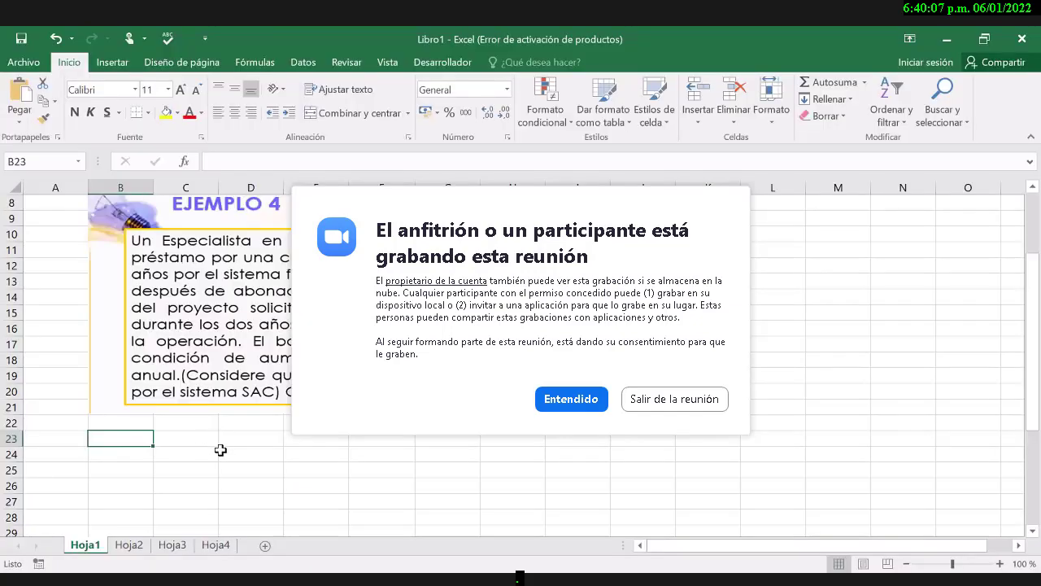
# - Apply all borders to cells C24:D26 below the problem statement
pyautogui.click(217, 452)
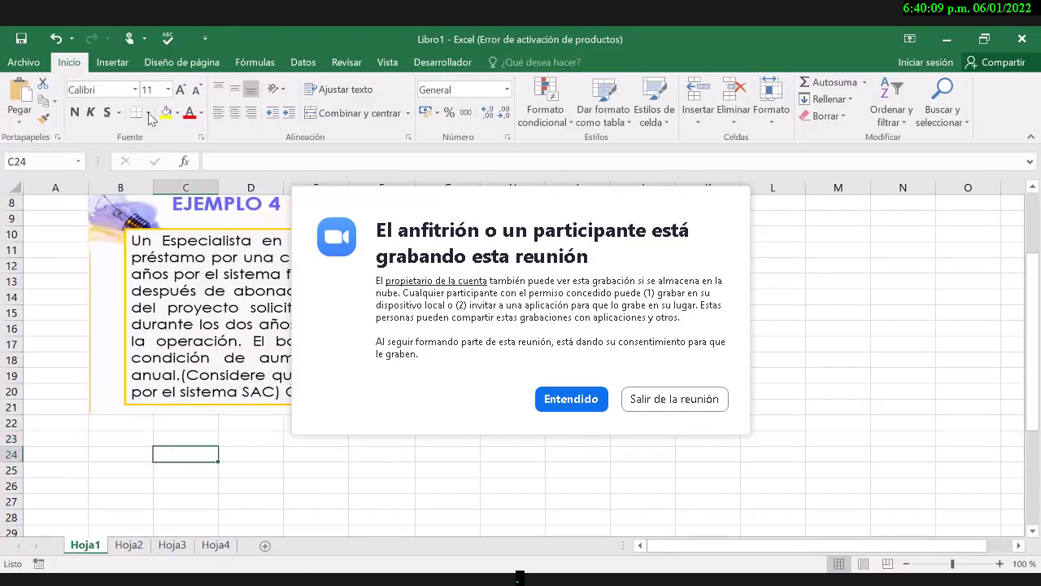
pyautogui.press('Down')
pyautogui.hotkey('shift', 'Right')
pyautogui.hotkey('shift', 'Down')
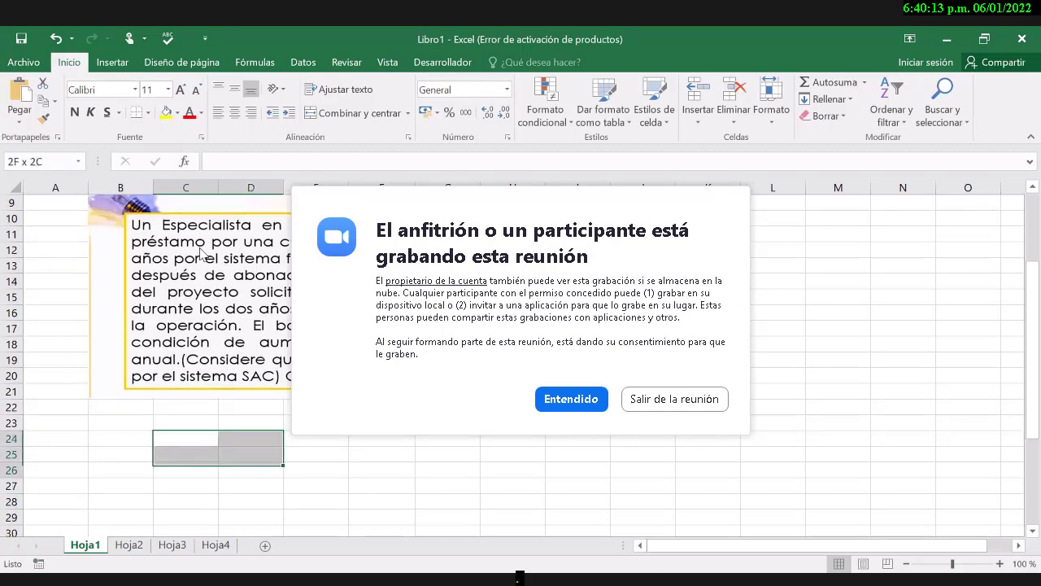
pyautogui.hotkey('shift', 'Down')
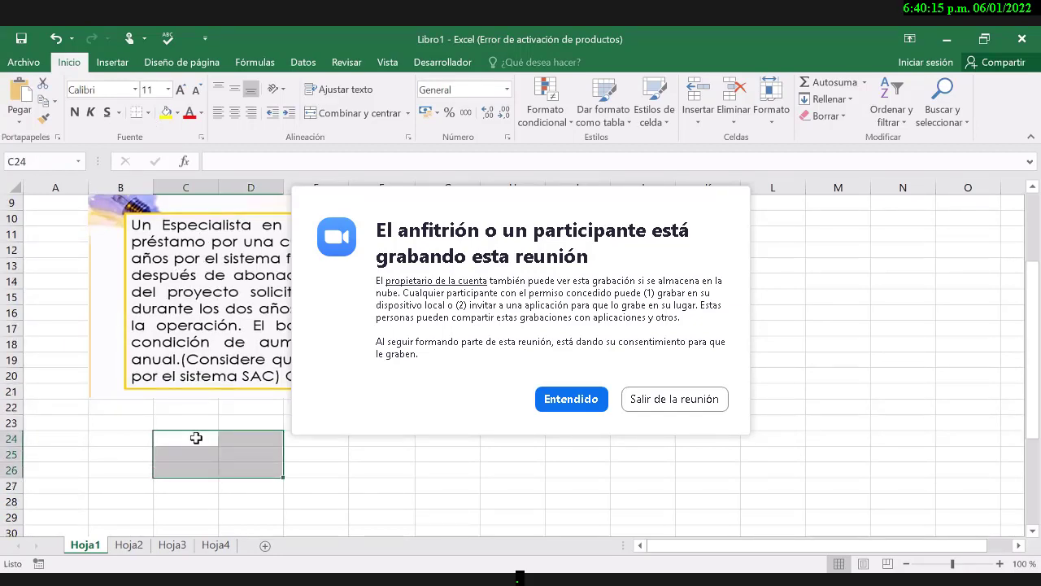
pyautogui.hotkey('alt', 'o')
pyautogui.press('b')
pyautogui.press('t')
# - Label the bordered table's first column P, i and n in cells C24 to C26
pyautogui.click(197, 438)
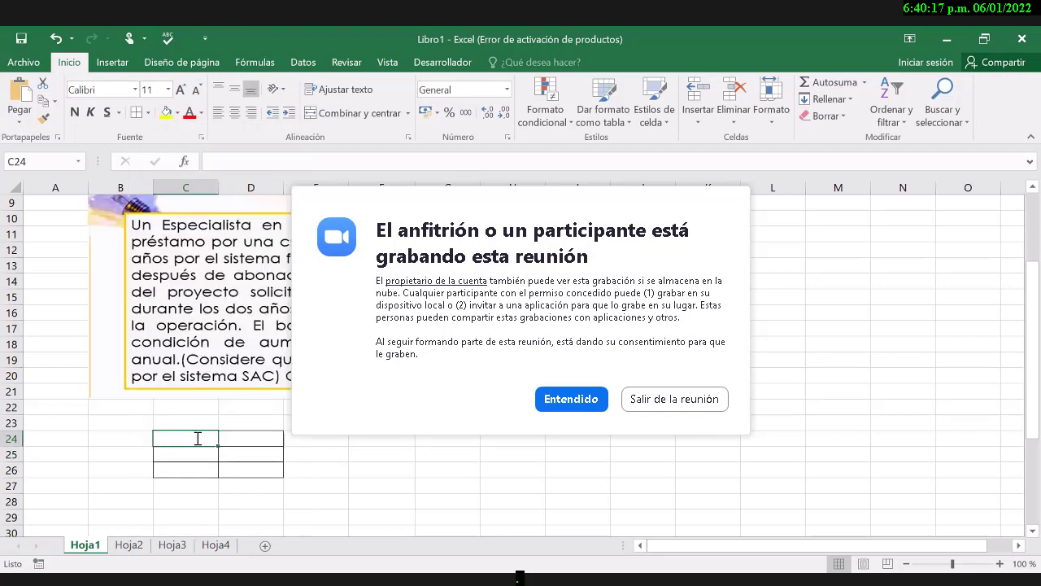
pyautogui.write('P')
pyautogui.press('Return')
pyautogui.write('i')
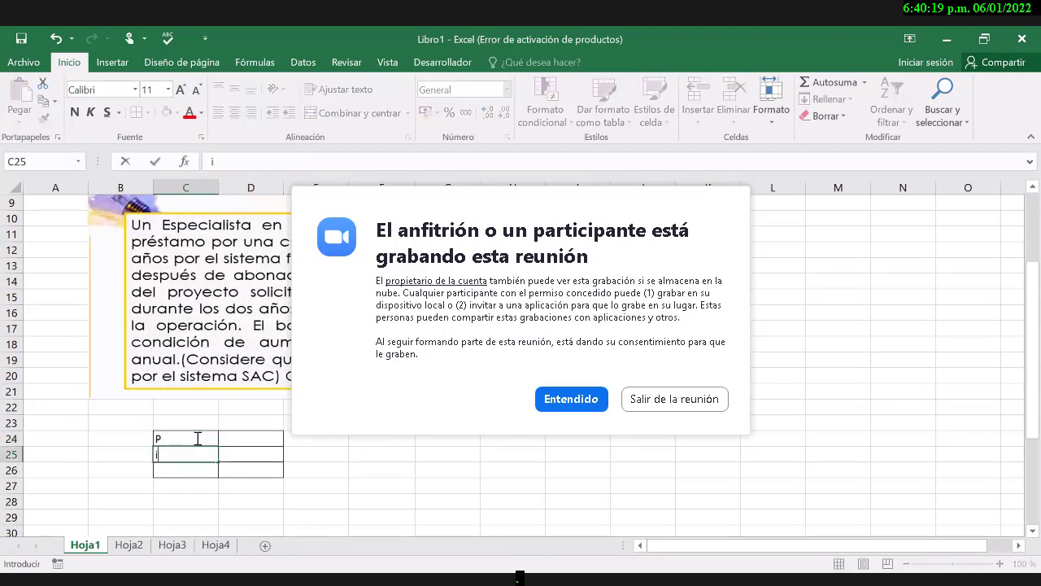
pyautogui.press('Return')
pyautogui.write('n')
pyautogui.press('Tab')
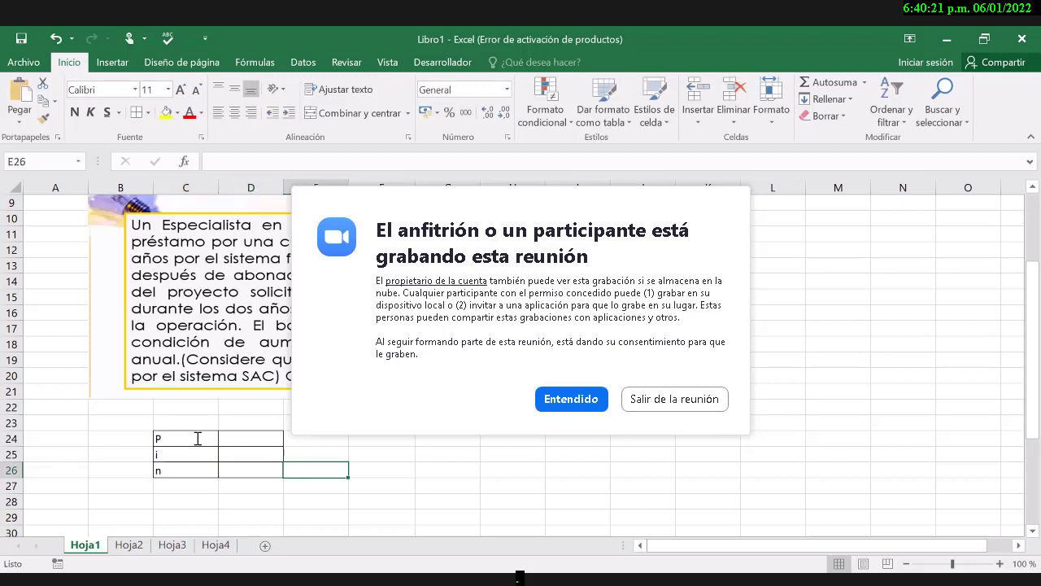
# - Enter 1000000 as the value of P in D24 and acknowledge the meeting-recording notice
pyautogui.press('Up')
pyautogui.press('Up')
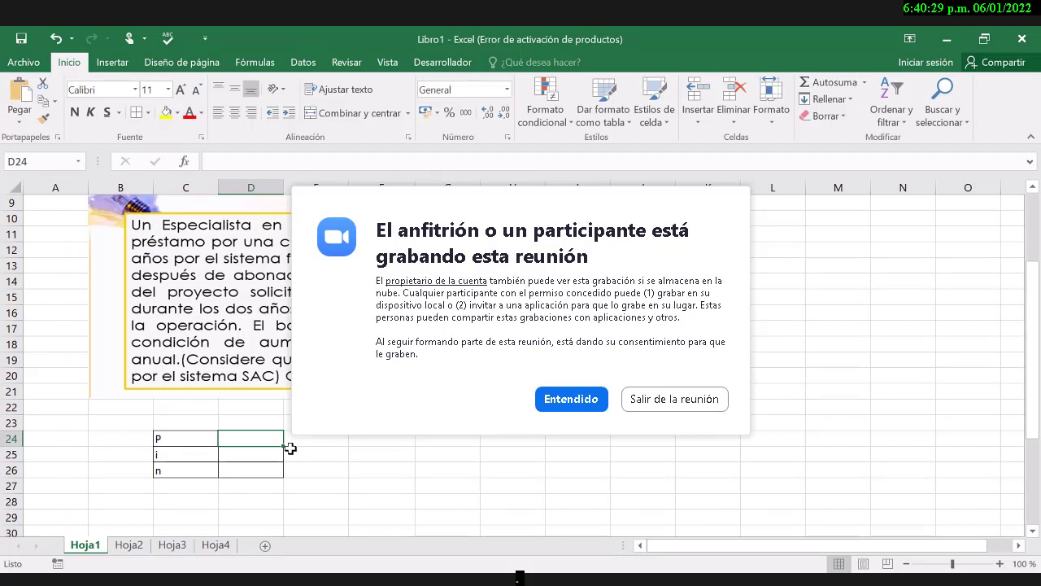
pyautogui.write('10000')
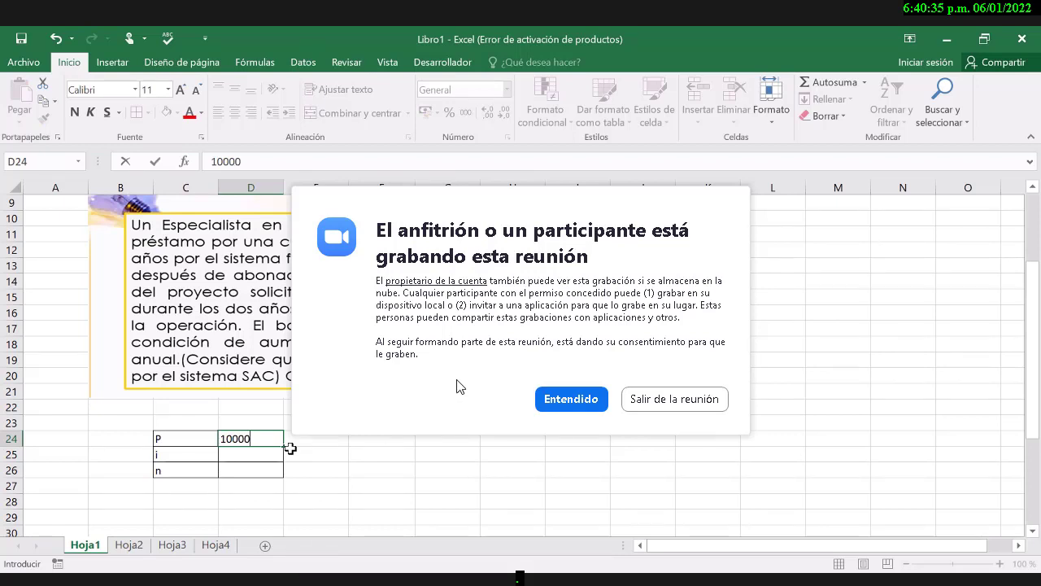
pyautogui.click(571, 398)
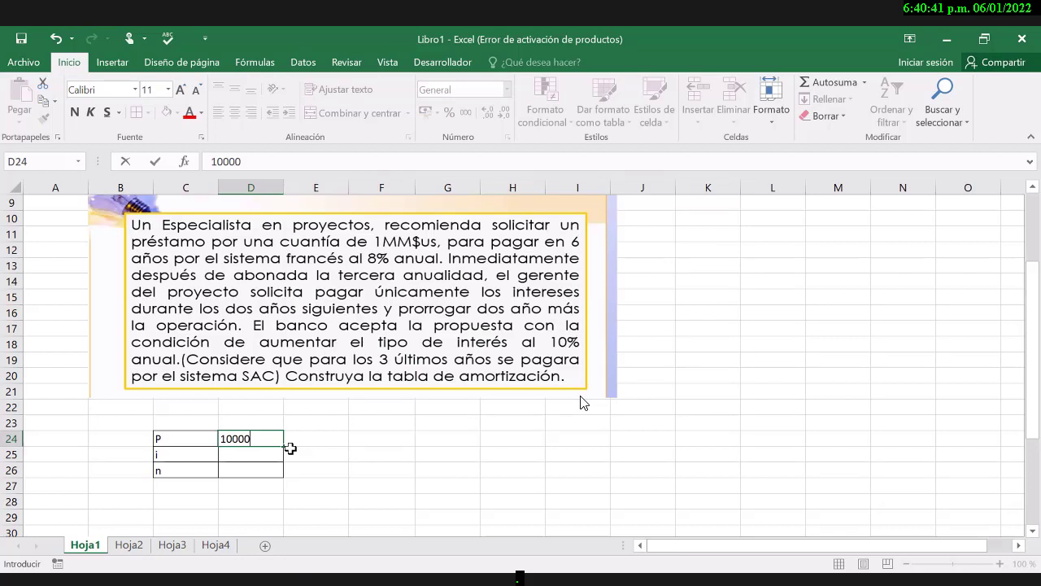
pyautogui.write('00')
pyautogui.press('Return')
# - Enter the interest rates for i: 0,08 in D25 and 0,10 in E25
pyautogui.write('0,0')
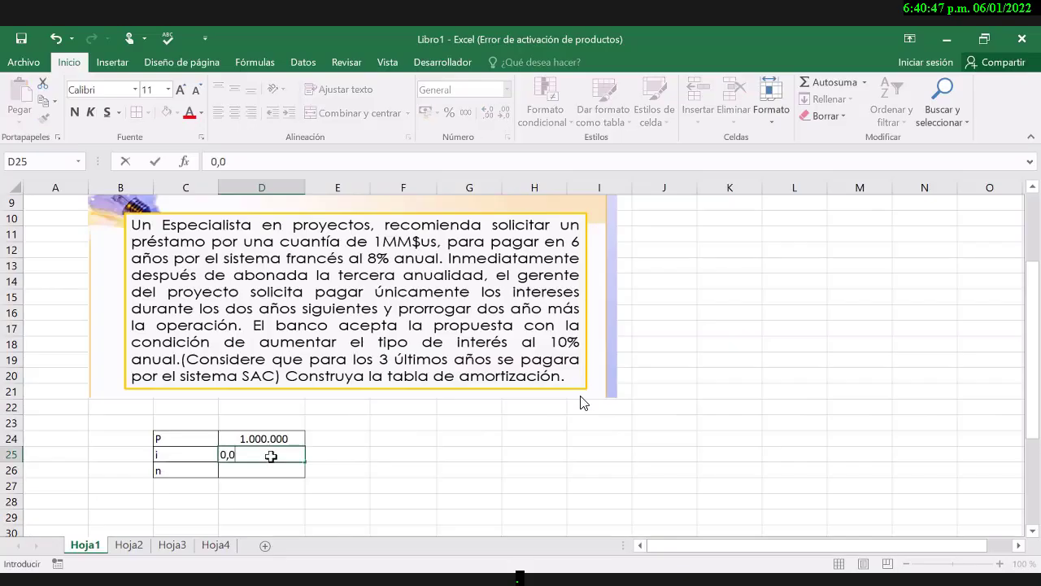
pyautogui.write('8')
pyautogui.press('Tab')
pyautogui.write('0,10')
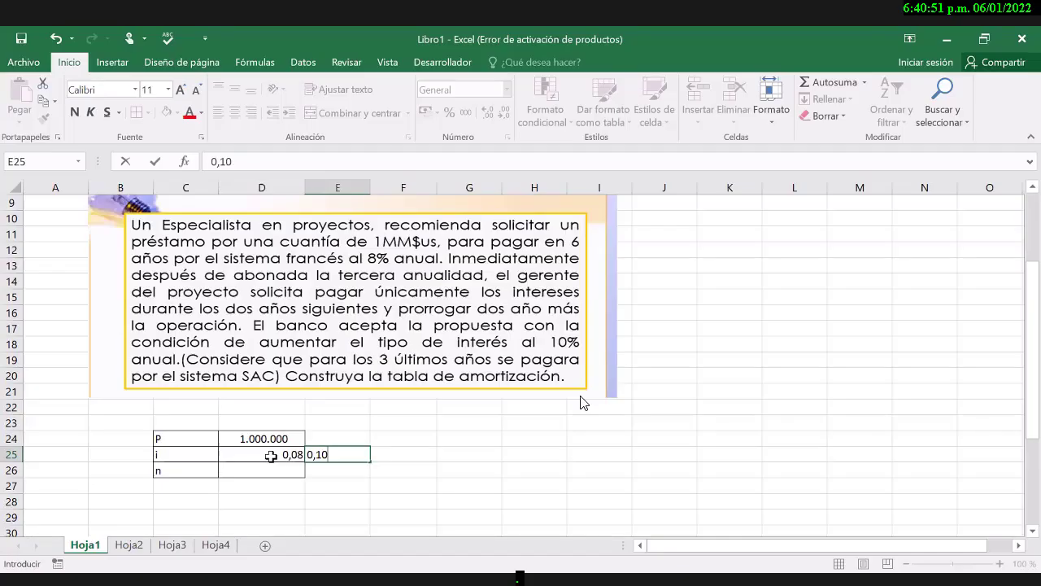
pyautogui.press('Return')
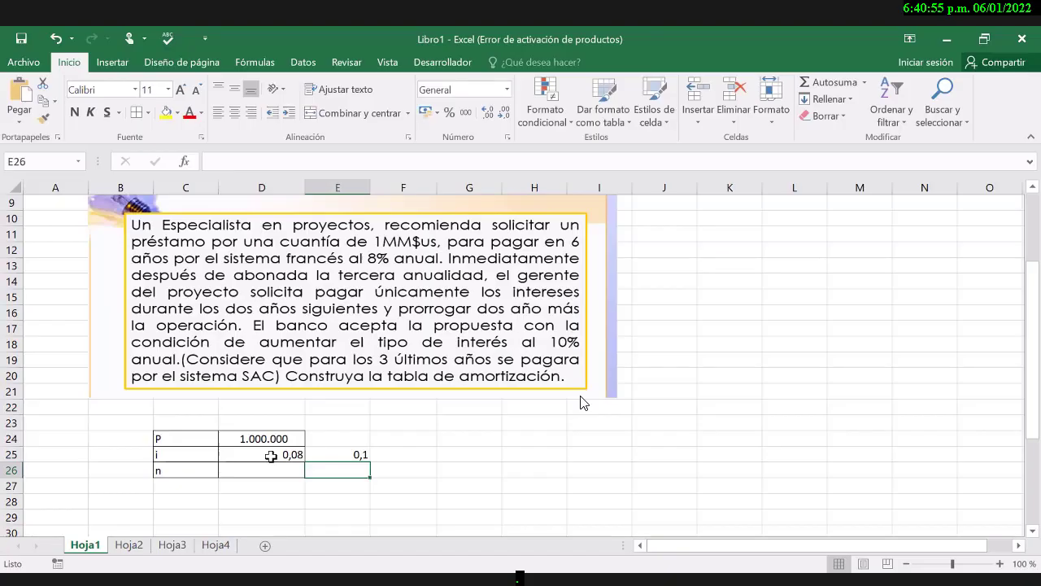
pyautogui.press('Left')
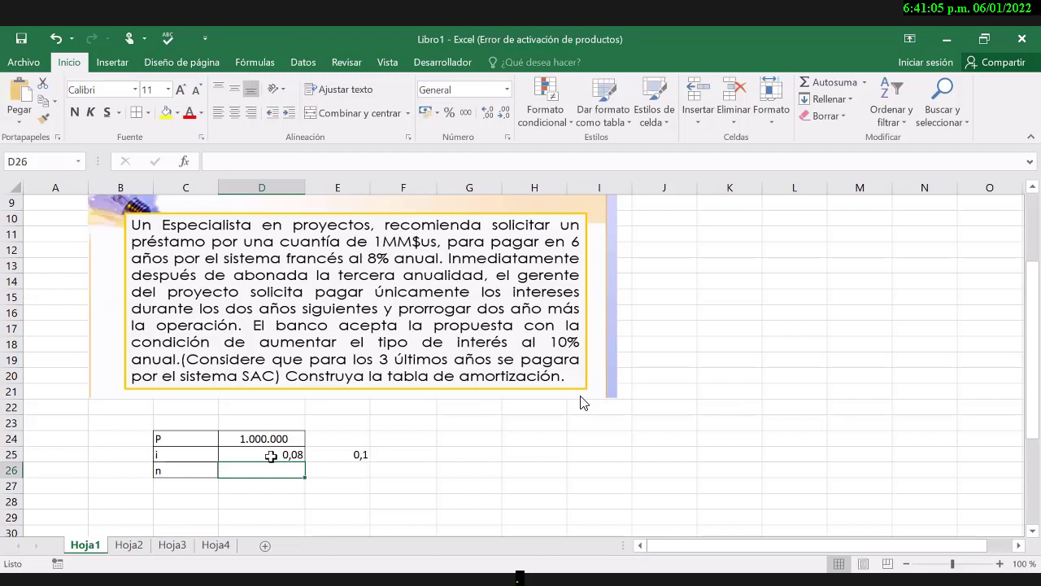
pyautogui.press('Return')
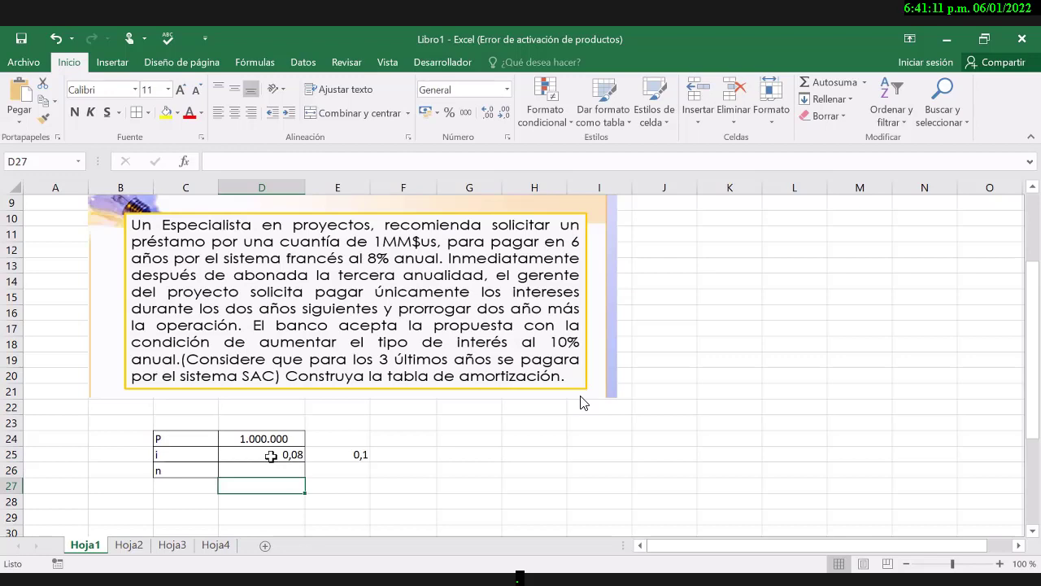
pyautogui.press('Down')
pyautogui.press('Down')
pyautogui.press('Down')
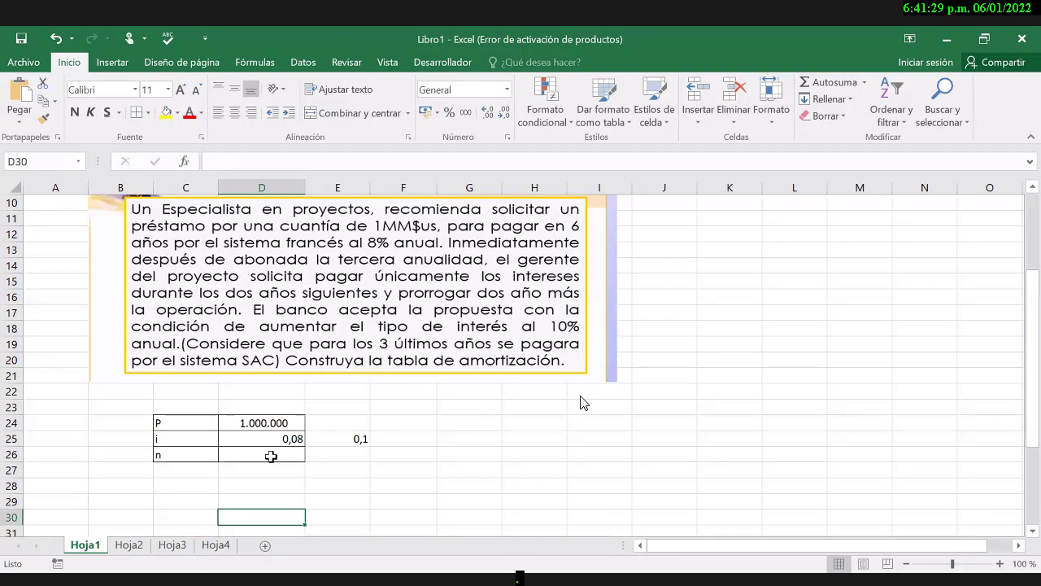
# - Enter 8 as the number of periods n in D26
pyautogui.click(583, 402)
pyautogui.click(278, 452)
pyautogui.write('8')
pyautogui.press('Return')
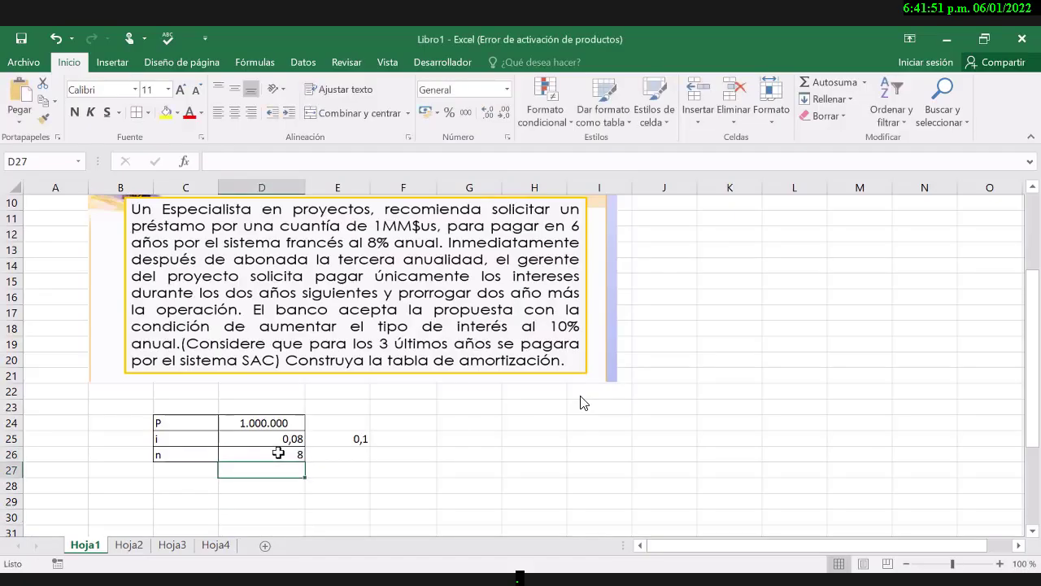
# - Enter the amortization table headers PERIODO, SALDO INICIAL and INTERES in cells E29 to G29
pyautogui.press('Right')
pyautogui.press('Down')
pyautogui.press('Down')
pyautogui.press('Right')
pyautogui.press('Left')
pyautogui.write('PAR')
pyautogui.press('BackSpace')
pyautogui.press('BackSpace')
pyautogui.press('BackSpace')
pyautogui.write('PERIODO')
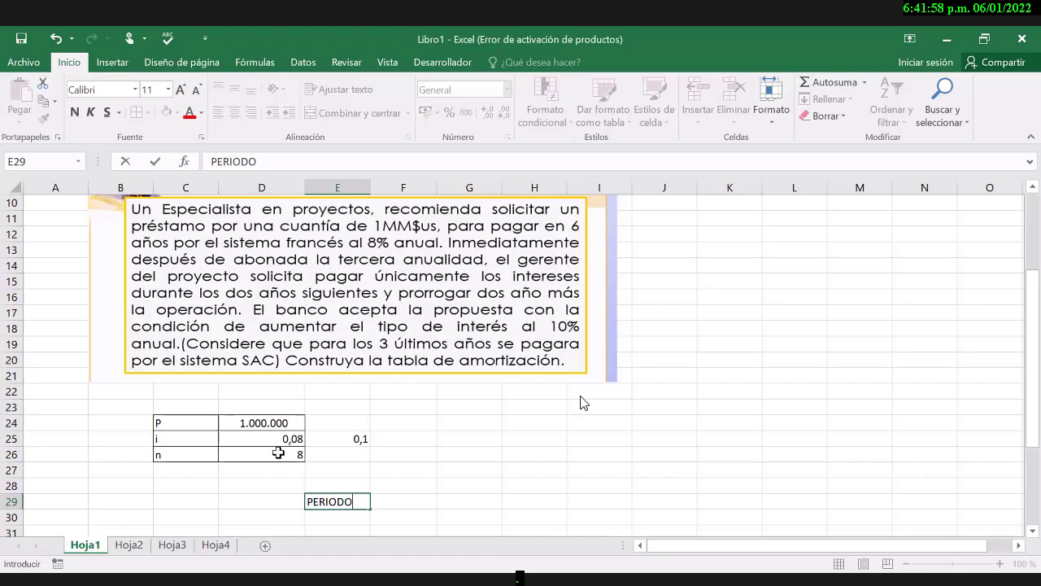
pyautogui.press('Tab')
pyautogui.write('SAL')
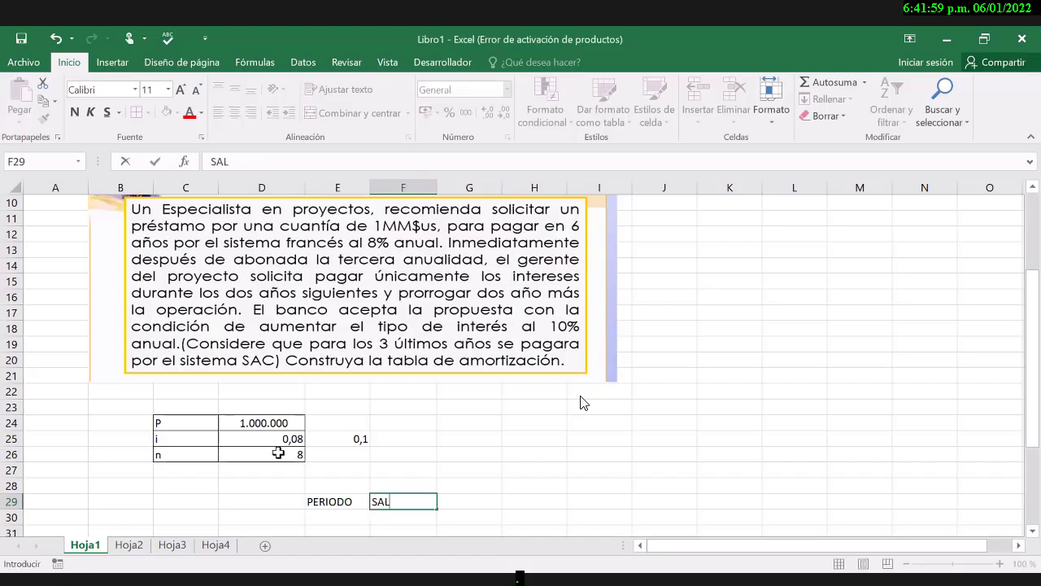
pyautogui.write('DO INICIAL')
pyautogui.press('Tab')
pyautogui.write('INTERES')
pyautogui.press('Tab')
# - Add the headers AMORTIZACION, PAGO and SALDO FINAL in cells H29 to J29
pyautogui.write('AMORTIZACION')
pyautogui.press('BackSpace')
pyautogui.press('BackSpace')
pyautogui.press('BackSpace')
pyautogui.press('BackSpace')
pyautogui.press('BackSpace')
pyautogui.write('AC')
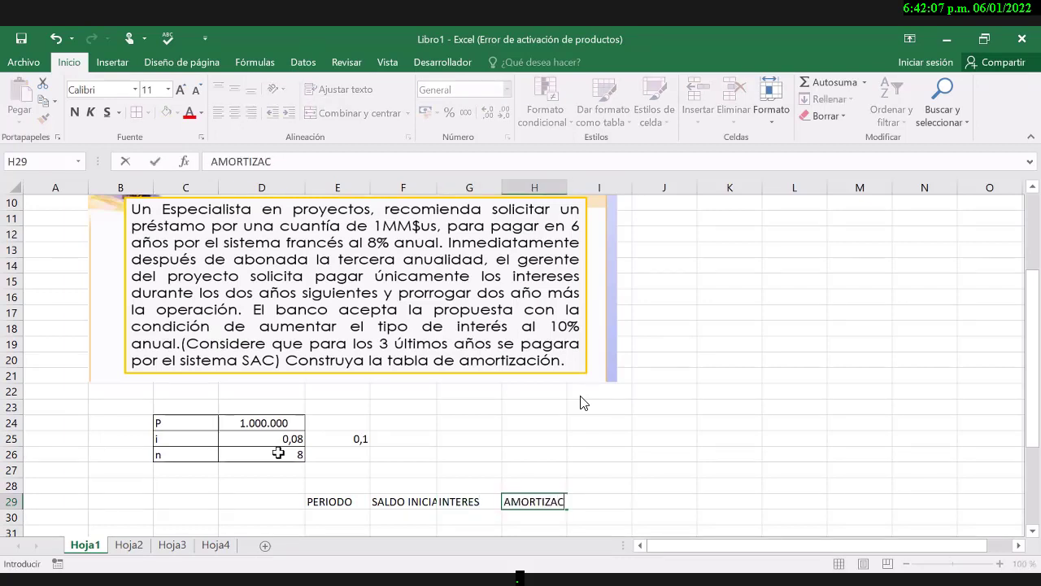
pyautogui.write('ION')
pyautogui.press('Tab')
pyautogui.write('PAGO')
pyautogui.press('Tab')
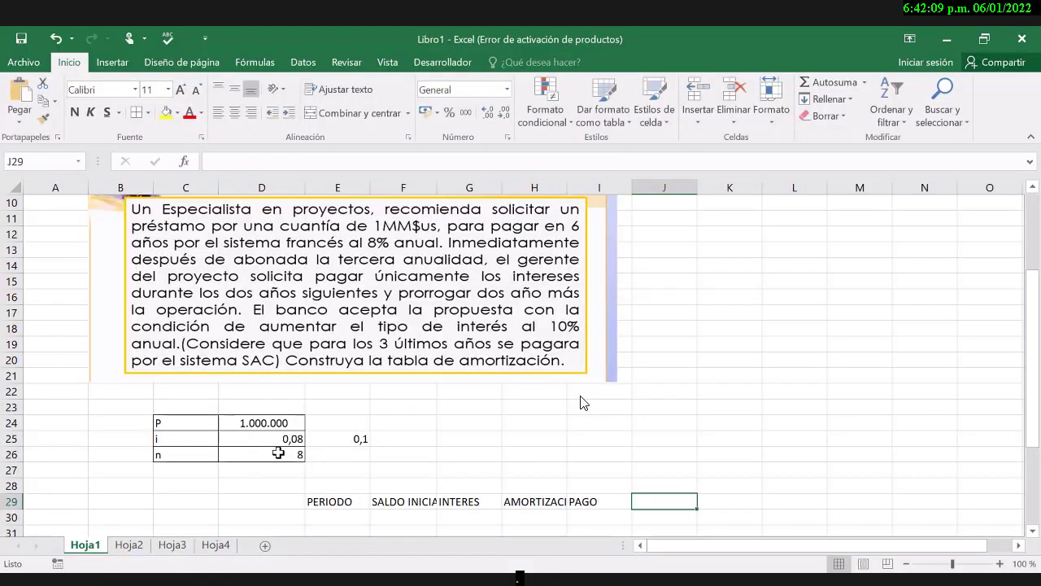
pyautogui.write('SAL')
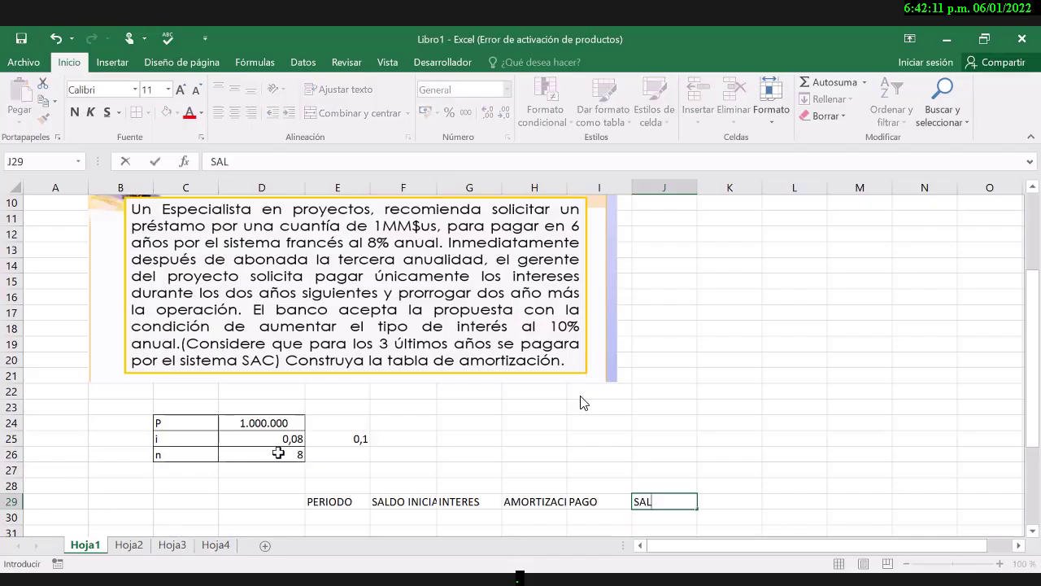
pyautogui.write('DO FINAL')
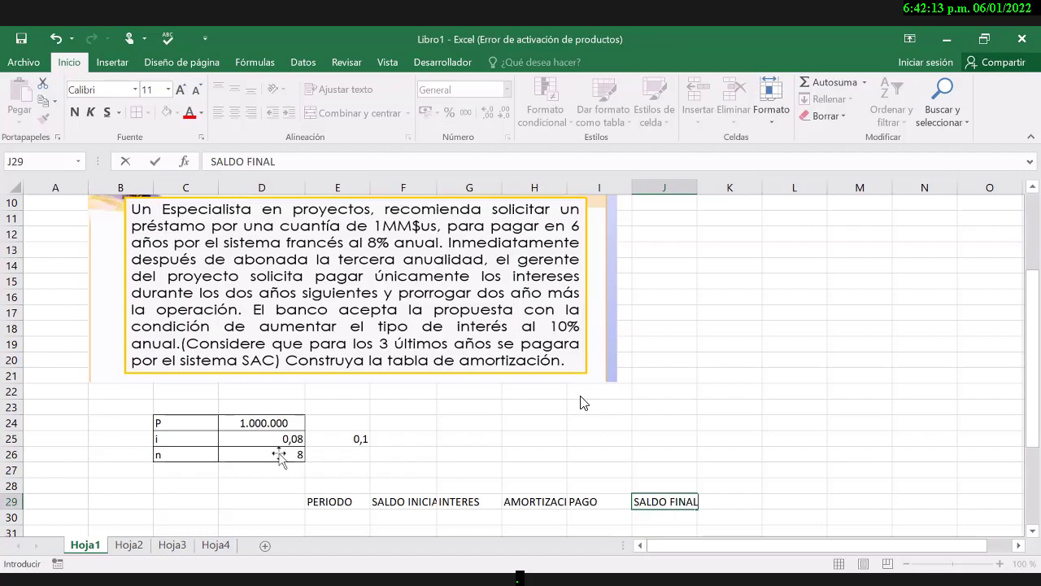
pyautogui.press('Return')
# - Number the periods 1 to 8 under PERIODO in cells E30 to E37
pyautogui.press('Down')
pyautogui.press('Down')
pyautogui.press('Down')
pyautogui.press('Down')
pyautogui.press('Down')
pyautogui.press('Down')
pyautogui.press('Down')
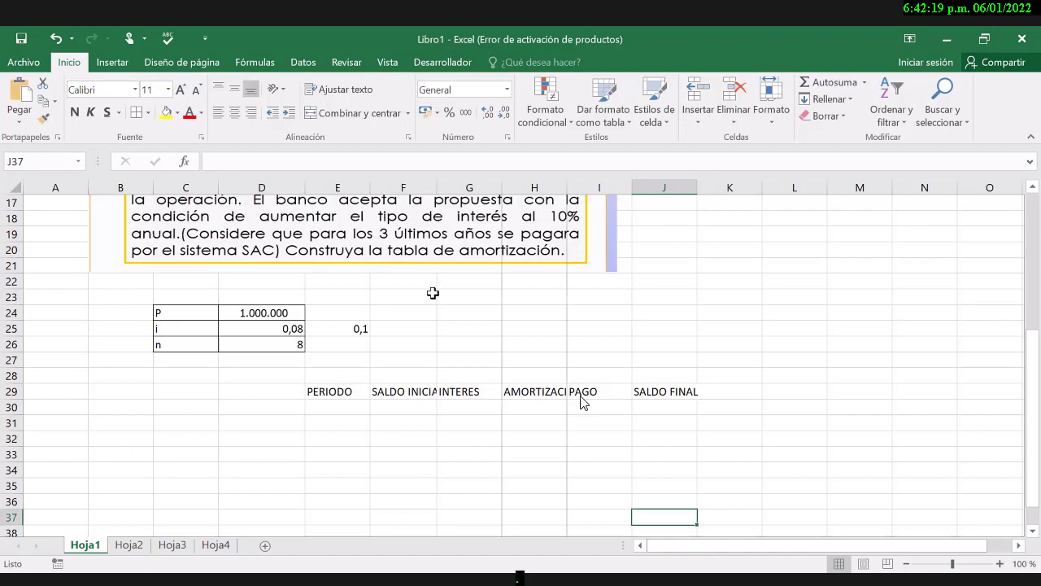
pyautogui.click(335, 407)
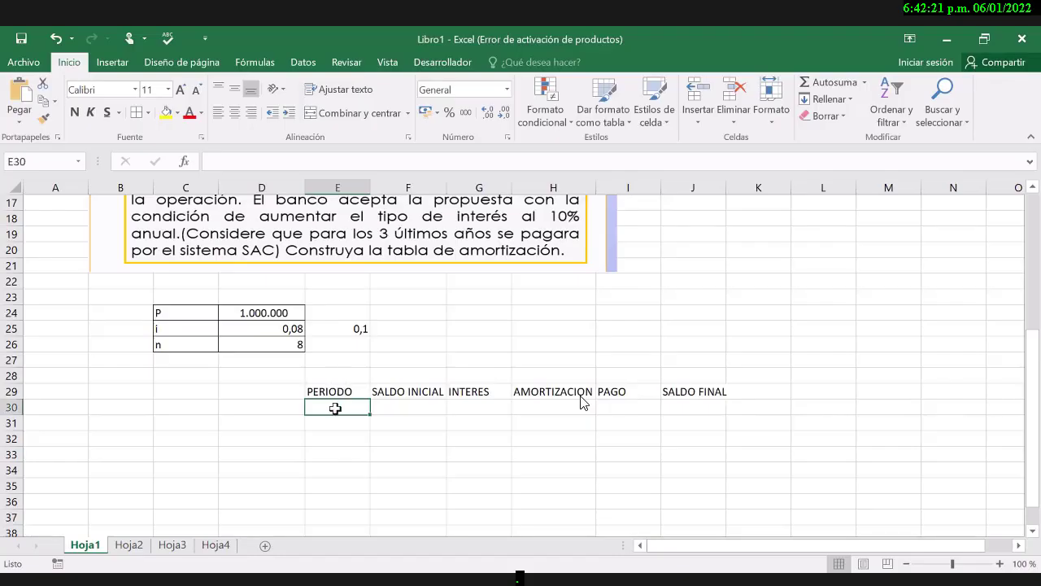
pyautogui.write('1')
pyautogui.press('Return')
pyautogui.write('2')
pyautogui.press('Return')
pyautogui.write('3')
pyautogui.press('Return')
pyautogui.write('4')
pyautogui.press('Return')
pyautogui.write('5')
pyautogui.press('Return')
pyautogui.write('6 7')
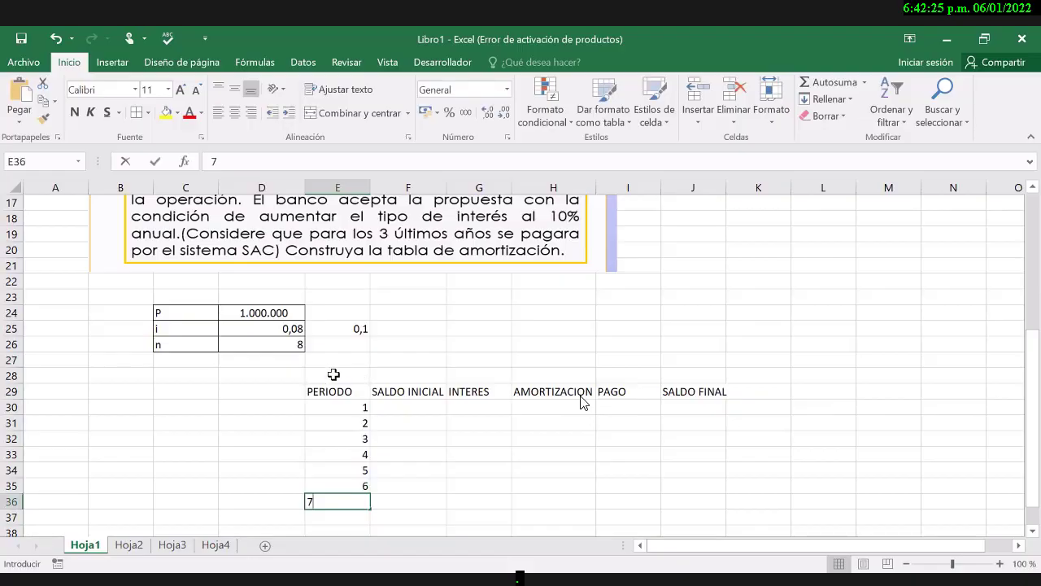
pyautogui.press('Return')
pyautogui.write('8')
pyautogui.press('Return')
# - Apply all borders to the amortization table in E29:J37
pyautogui.click(480, 391)
pyautogui.moveTo(330, 376); pyautogui.dragTo(628, 470)
pyautogui.moveTo(672, 504); pyautogui.dragTo(671, 505)
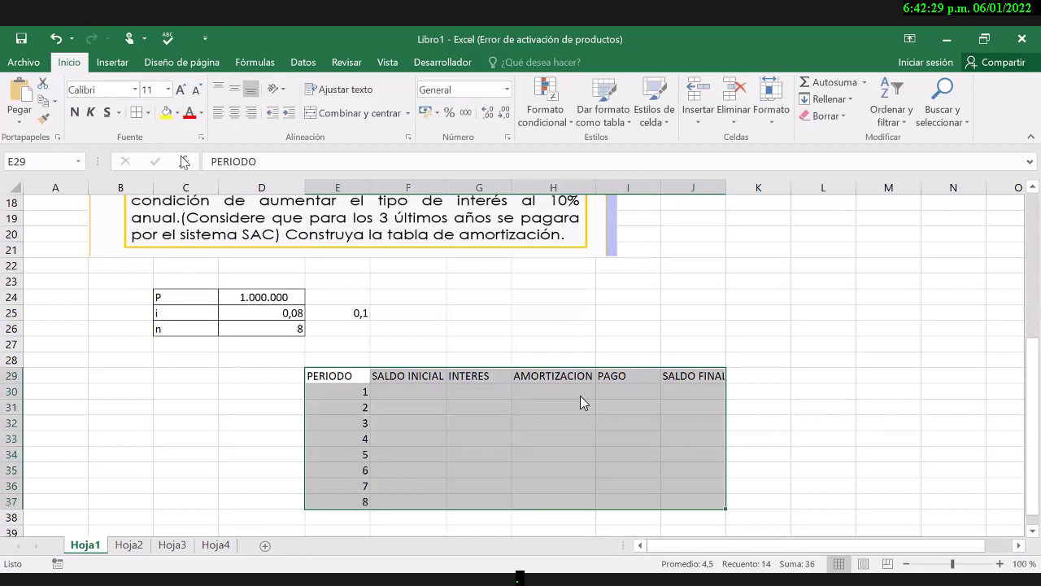
pyautogui.click(135, 112)
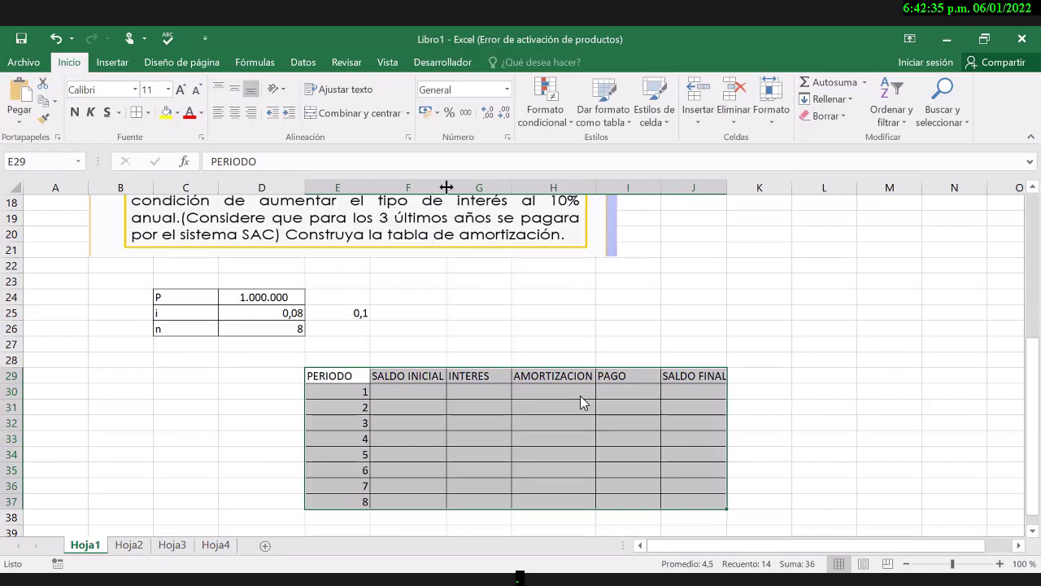
# - Set the first SALDO INICIAL in F30 equal to the loan amount in D24
pyautogui.click(426, 398)
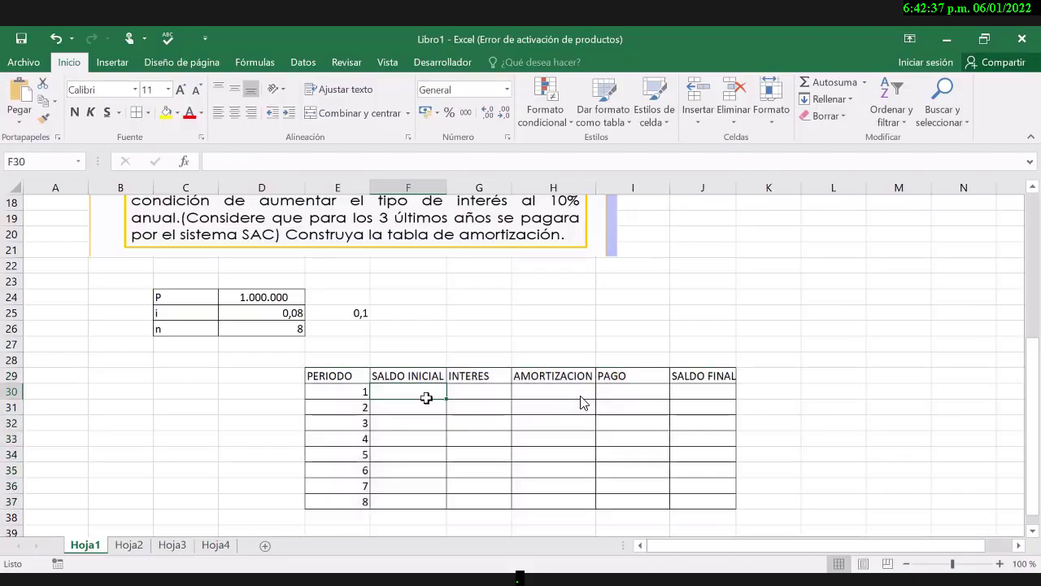
pyautogui.press('Up')
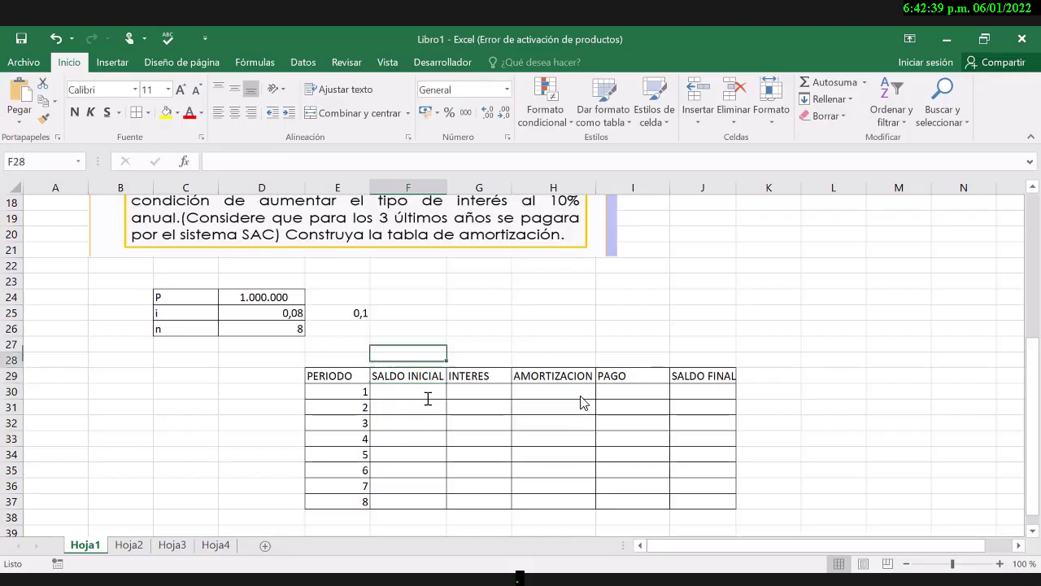
pyautogui.press('Down')
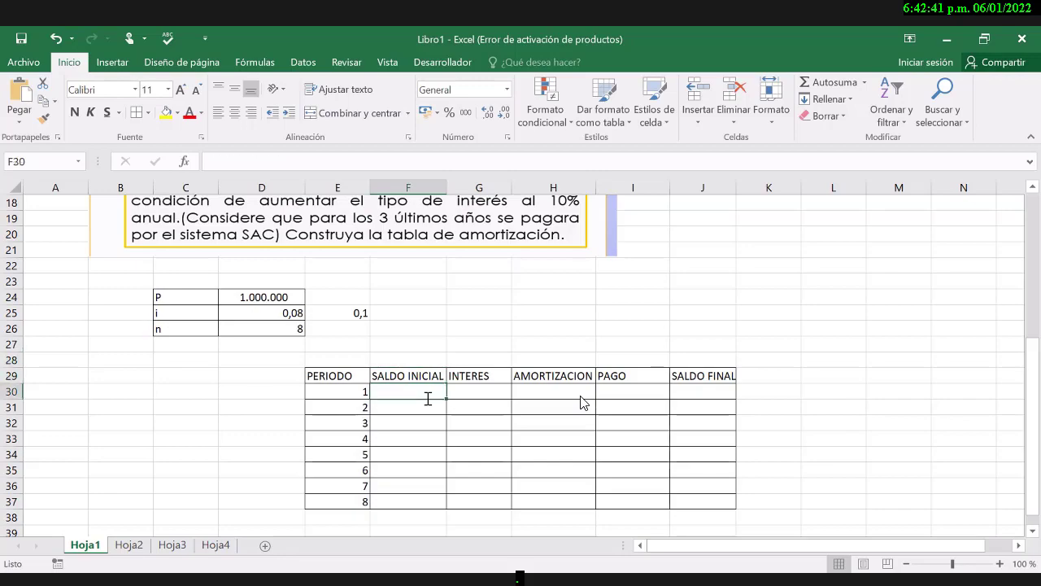
pyautogui.write('=')
pyautogui.click(257, 299)
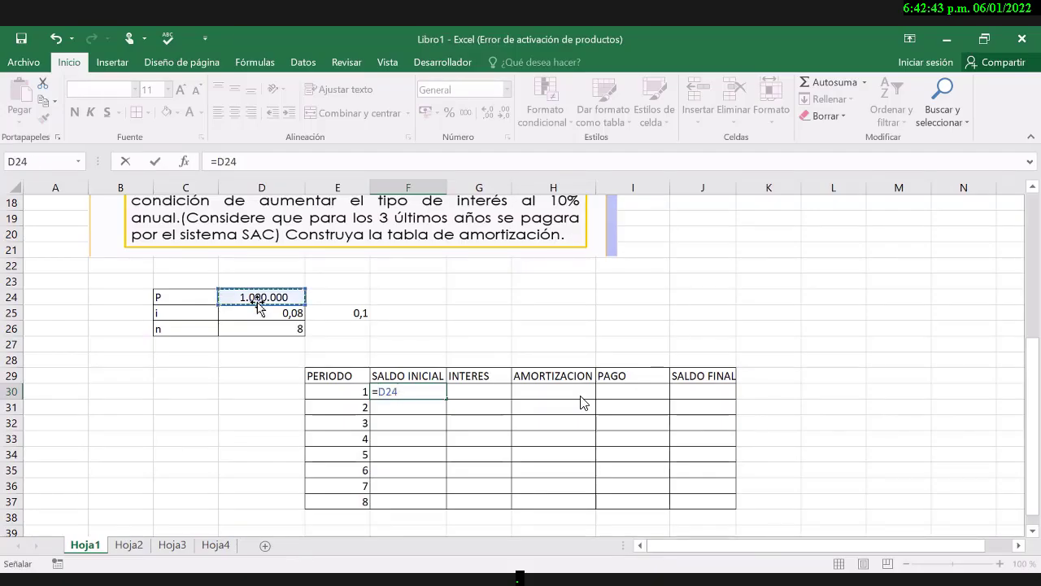
pyautogui.hotkey('ctrl', 'Return')
pyautogui.press('Down')
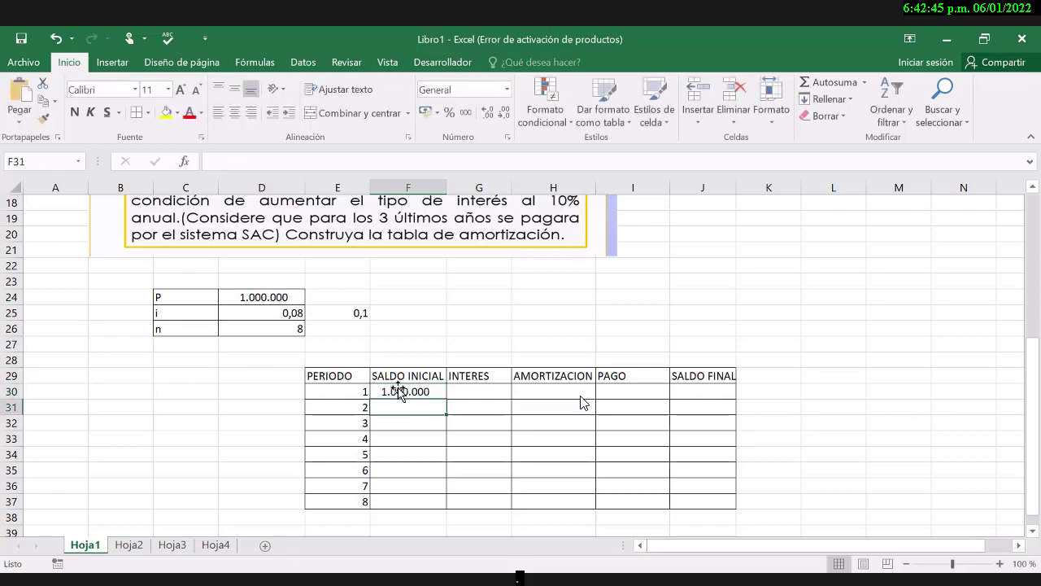
# - Calculate the first period's INTERES in G30 as the opening balance times the 8% rate, =F30*D25
pyautogui.press('Right')
pyautogui.press('Up')
pyautogui.write('=')
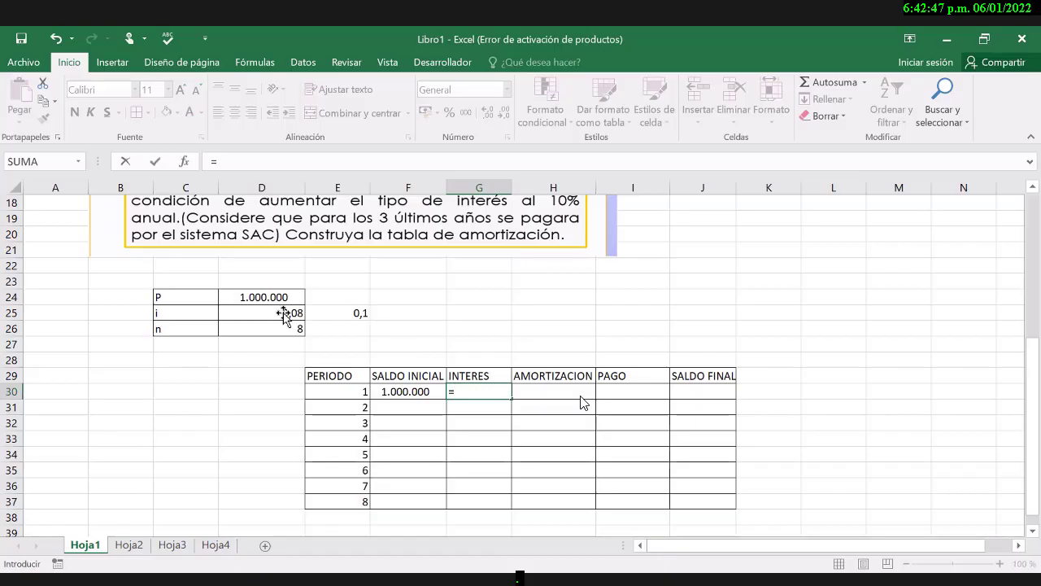
pyautogui.press('Left')
pyautogui.write('*')
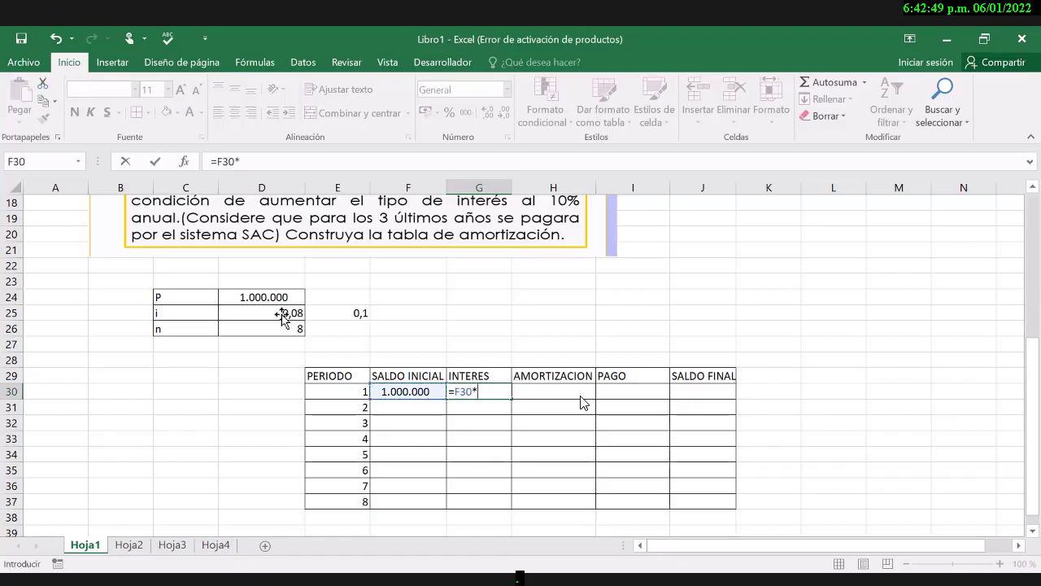
pyautogui.click(283, 317)
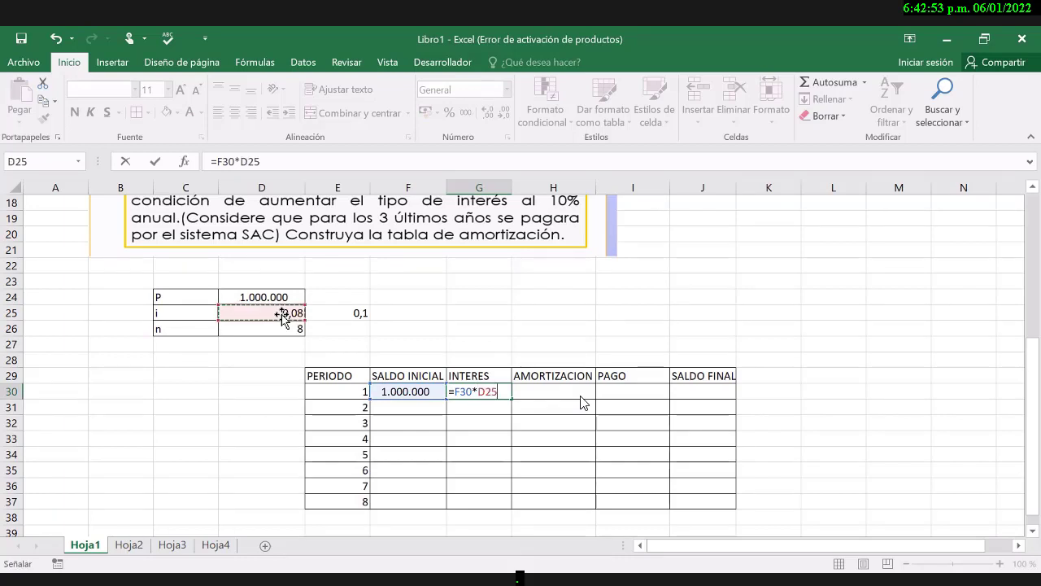
pyautogui.press('Return')
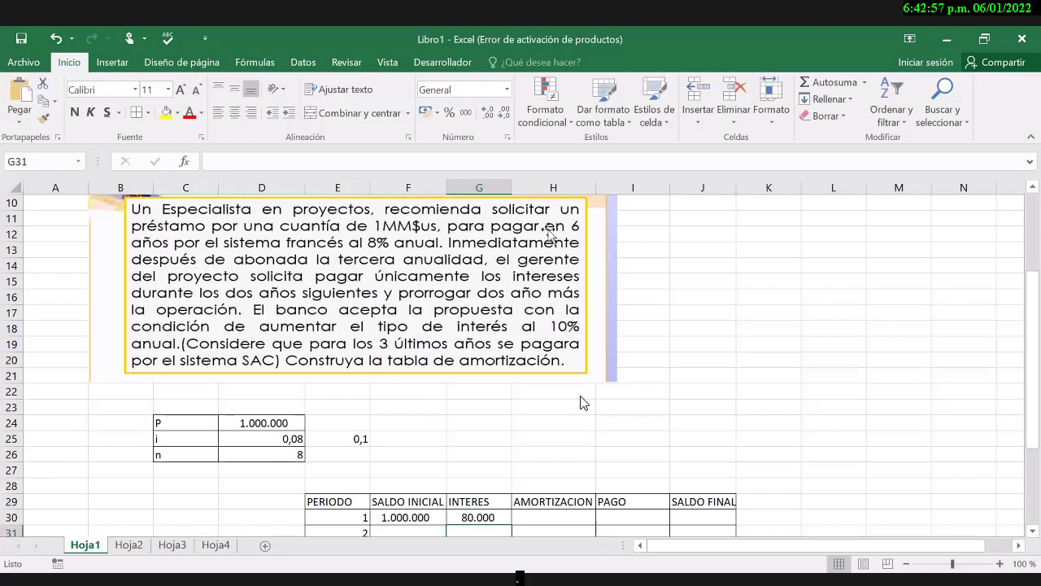
# - Review the loan problem statement, consult the amortization systems slide in PowerPoint, and return to the Excel sheet
pyautogui.press('Up')
pyautogui.press('Up')
pyautogui.press('Up')
pyautogui.press('Up')
pyautogui.press('Up')
pyautogui.press('Up')
pyautogui.press('Left')
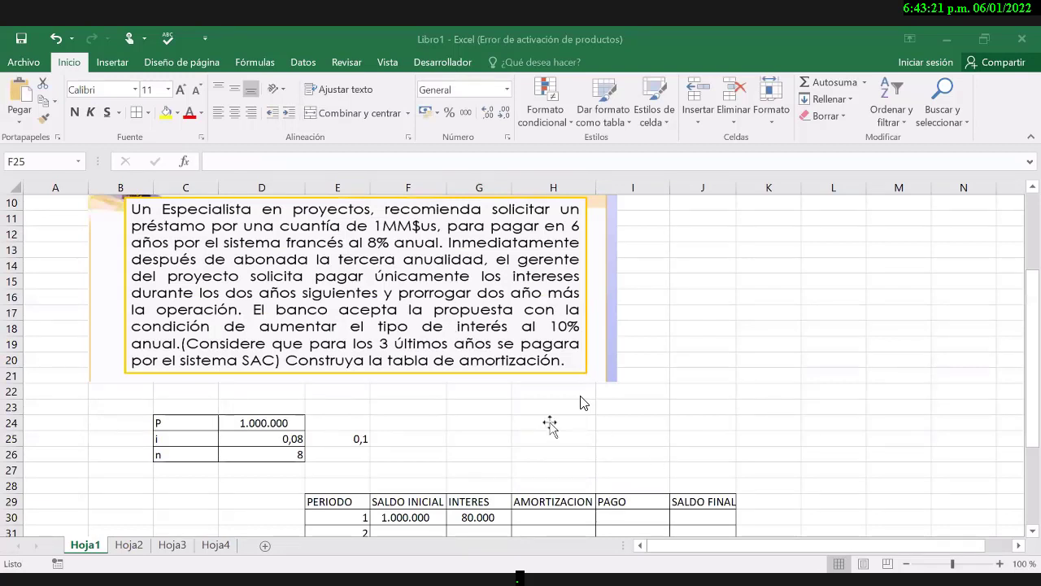
pyautogui.hotkey('alt', 'Tab')
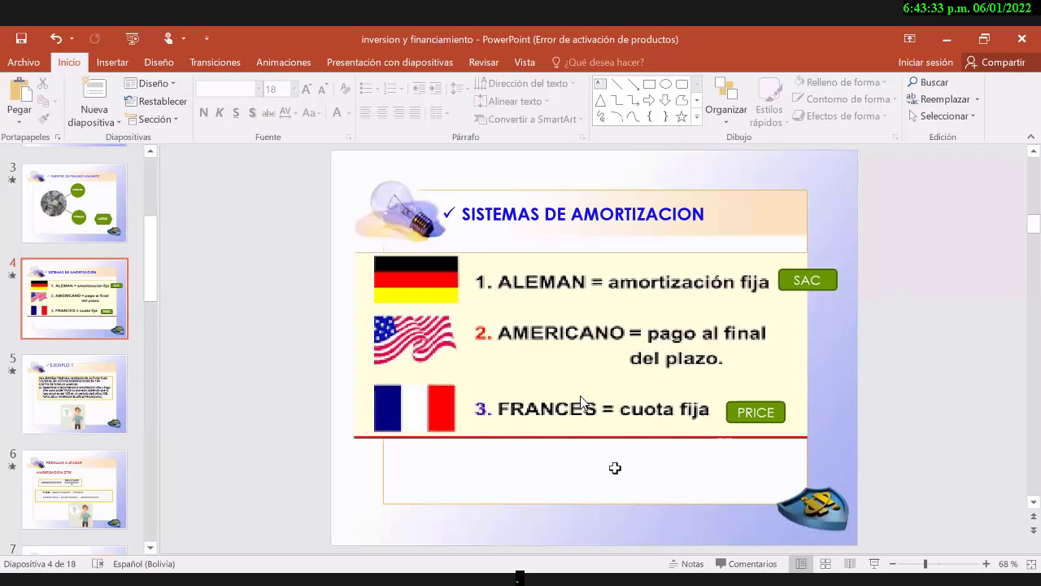
pyautogui.hotkey('alt', 'Tab')
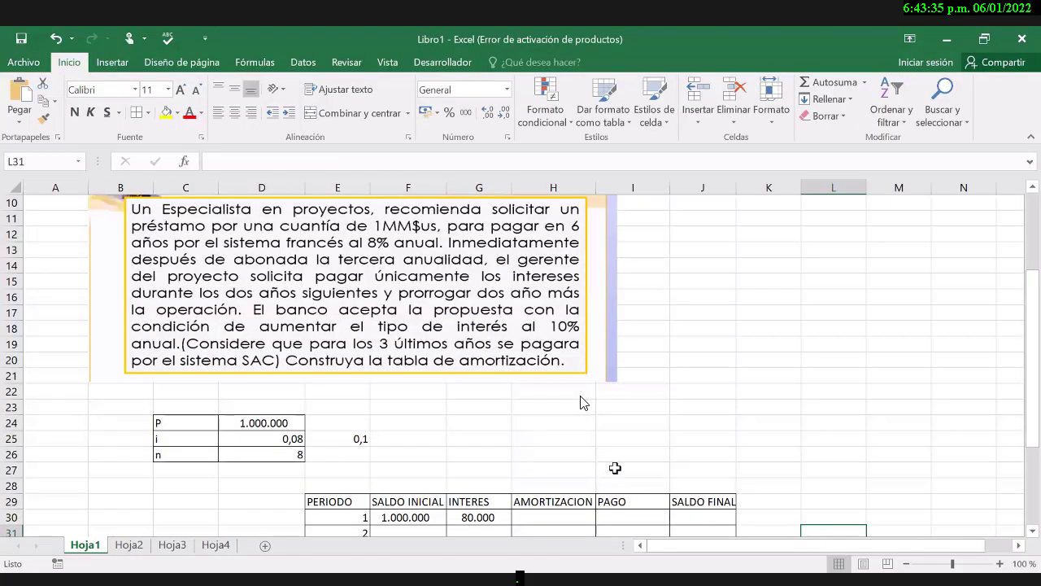
pyautogui.scroll(-1, 615, 467)
pyautogui.click(614, 468)
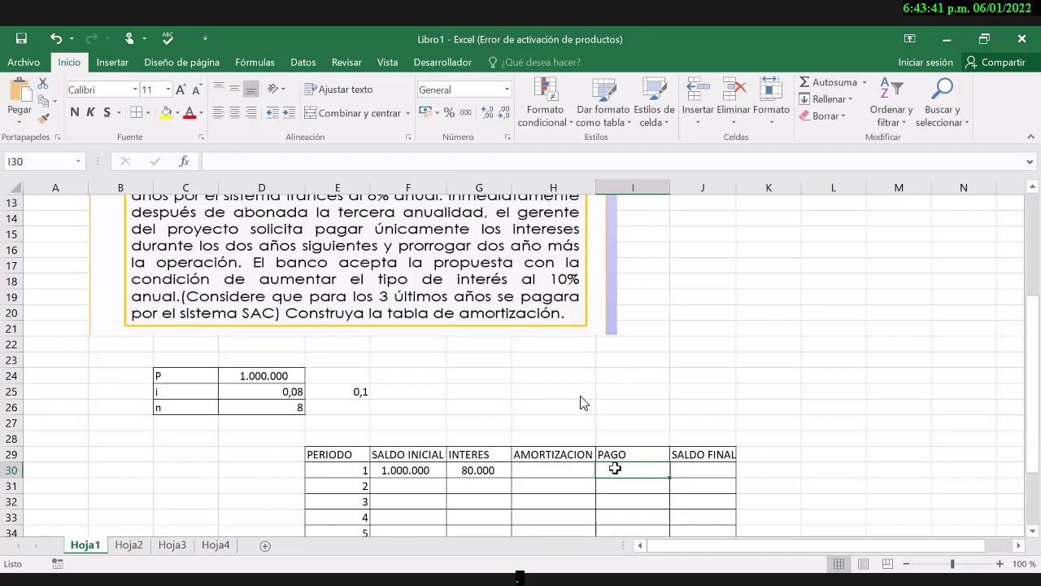
pyautogui.press('Down')
pyautogui.press('Down')
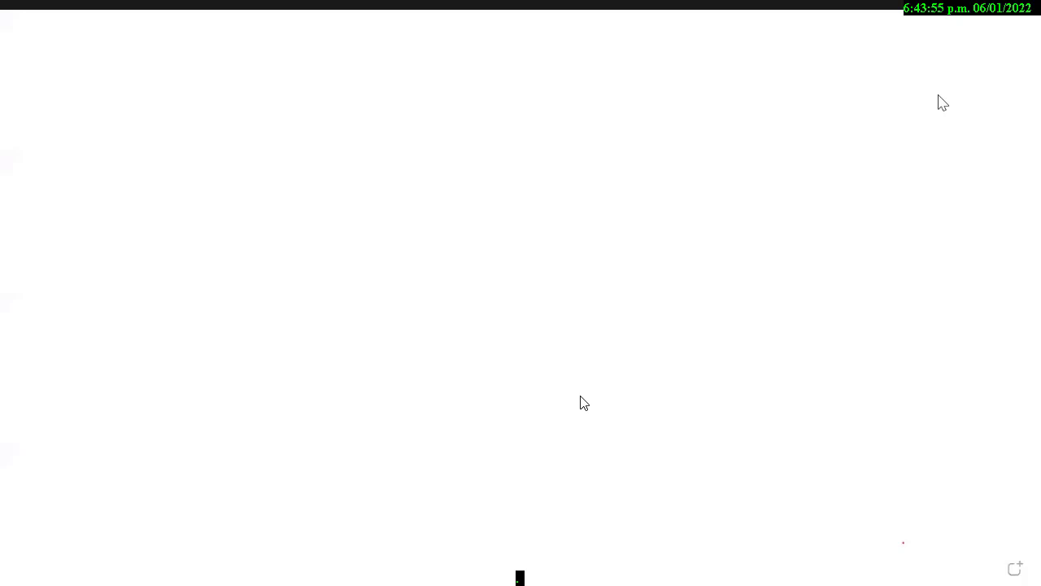
# - On the whiteboard, complete the handwritten payment formula's numerator with the factor (1+i)^n
pyautogui.moveTo(396, 232)
pyautogui.mouseDown()
pyautogui.moveTo(424, 189)
pyautogui.moveTo(444, 248)
pyautogui.mouseUp()
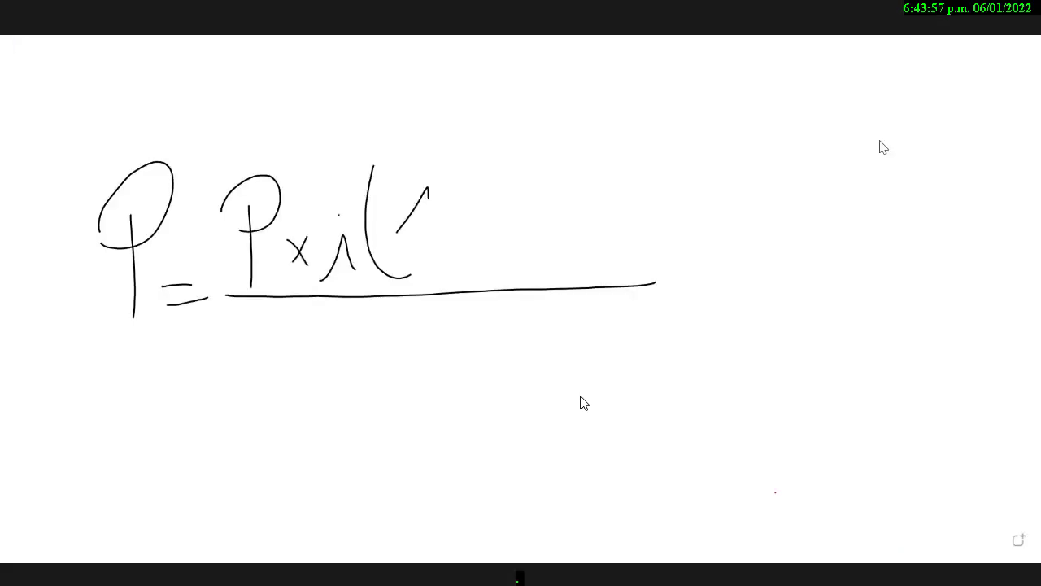
pyautogui.moveTo(452, 226)
pyautogui.mouseDown()
pyautogui.moveTo(491, 221)
pyautogui.moveTo(482, 254)
pyautogui.mouseUp()
pyautogui.moveTo(505, 265)
pyautogui.mouseDown()
pyautogui.moveTo(521, 244)
pyautogui.moveTo(548, 250)
pyautogui.mouseUp()
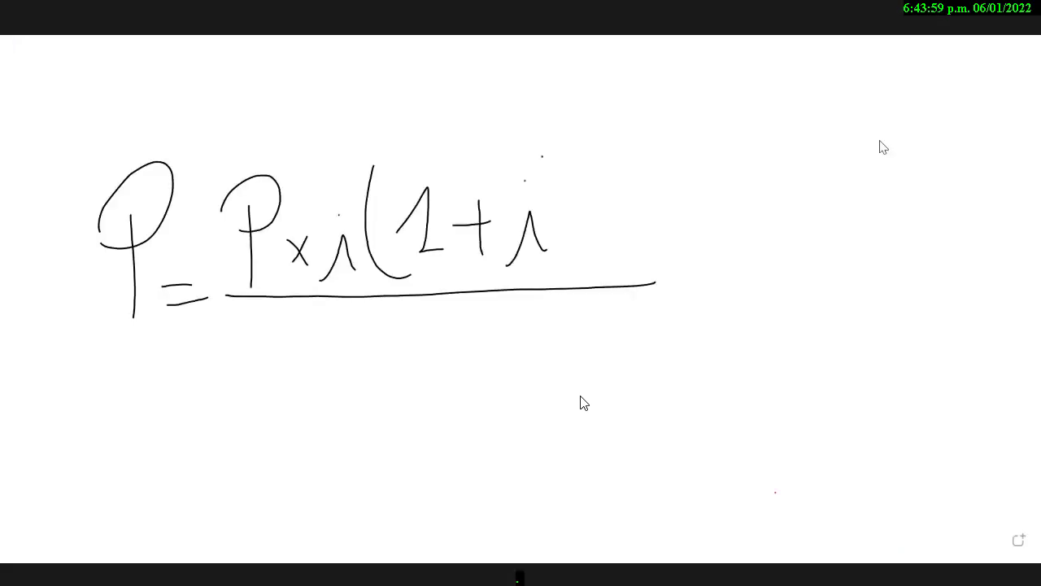
pyautogui.moveTo(541, 155); pyautogui.dragTo(557, 281)
pyautogui.moveTo(565, 175); pyautogui.dragTo(580, 174)
# - Handwrite the denominator (1+i)^n − 1 below the formula's fraction bar
pyautogui.moveTo(298, 323)
pyautogui.mouseDown()
pyautogui.moveTo(293, 375)
pyautogui.moveTo(310, 436)
pyautogui.mouseUp()
pyautogui.moveTo(316, 382); pyautogui.dragTo(343, 406)
pyautogui.moveTo(359, 390)
pyautogui.mouseDown()
pyautogui.moveTo(417, 379)
pyautogui.moveTo(397, 422)
pyautogui.mouseUp()
pyautogui.moveTo(426, 423); pyautogui.dragTo(465, 414)
pyautogui.moveTo(476, 325); pyautogui.dragTo(482, 440)
pyautogui.moveTo(492, 345)
pyautogui.mouseDown()
pyautogui.moveTo(492, 319)
pyautogui.moveTo(515, 341)
pyautogui.mouseUp()
pyautogui.moveTo(517, 402); pyautogui.dragTo(563, 397)
pyautogui.moveTo(592, 335); pyautogui.dragTo(595, 419)
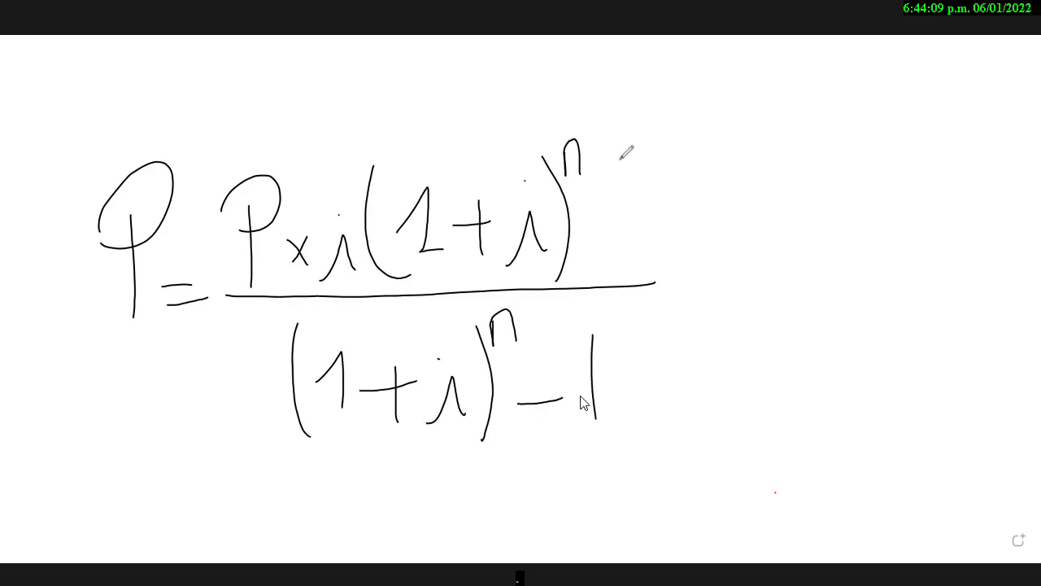
# - Frame the general formula in pink and add an equals sign with a new fraction bar beside it
pyautogui.moveTo(685, 140); pyautogui.dragTo(349, 146)
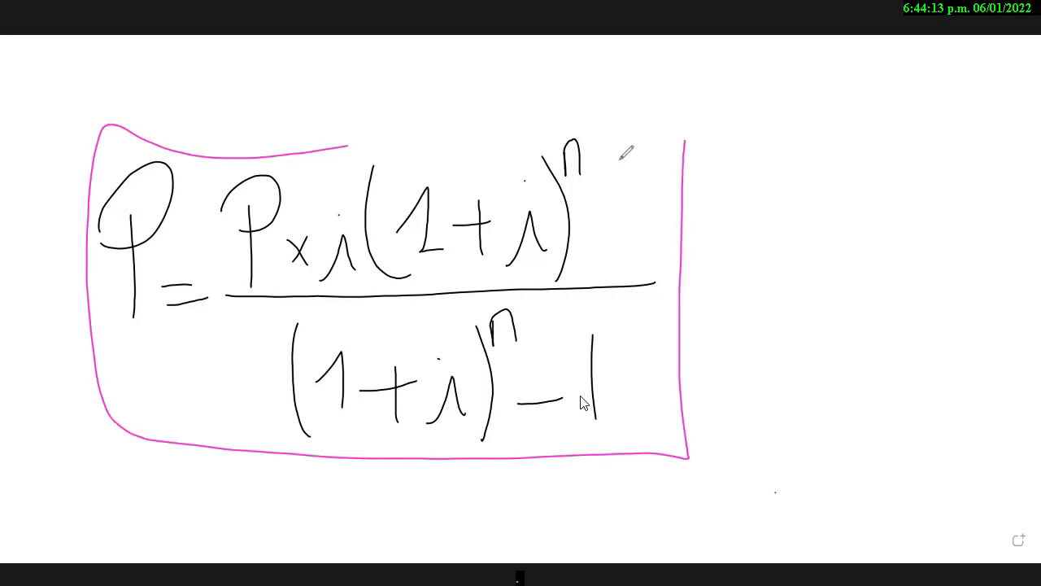
pyautogui.moveTo(348, 146); pyautogui.dragTo(706, 148)
pyautogui.moveTo(697, 278); pyautogui.dragTo(730, 278)
pyautogui.moveTo(687, 299); pyautogui.dragTo(726, 295)
pyautogui.moveTo(741, 287); pyautogui.dragTo(1040, 291)
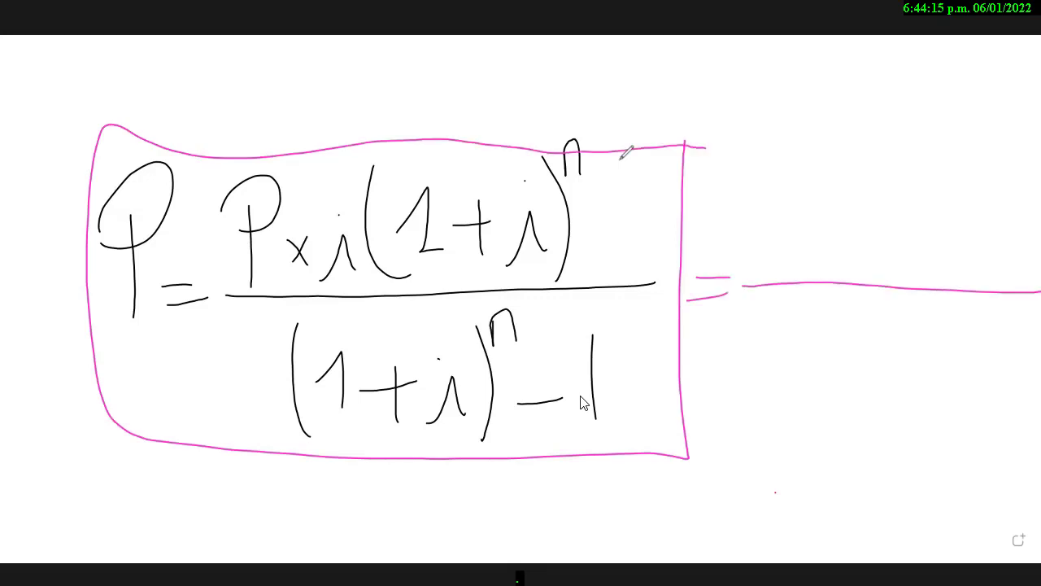
# - Handwrite 1MM × 0,08 as the start of the numerator above the new fraction bar
pyautogui.moveTo(732, 199); pyautogui.dragTo(730, 258)
pyautogui.moveTo(760, 210)
pyautogui.mouseDown()
pyautogui.moveTo(752, 253)
pyautogui.moveTo(762, 213)
pyautogui.mouseUp()
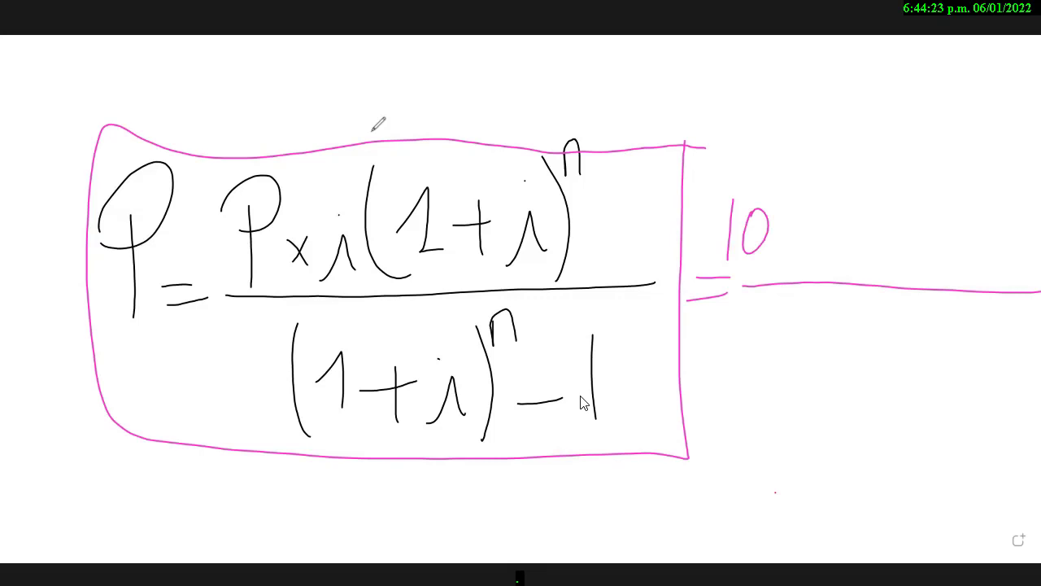
pyautogui.moveTo(741, 259); pyautogui.dragTo(793, 205)
pyautogui.moveTo(709, 222); pyautogui.dragTo(794, 267)
pyautogui.moveTo(834, 216)
pyautogui.mouseDown()
pyautogui.moveTo(813, 248)
pyautogui.moveTo(830, 248)
pyautogui.mouseUp()
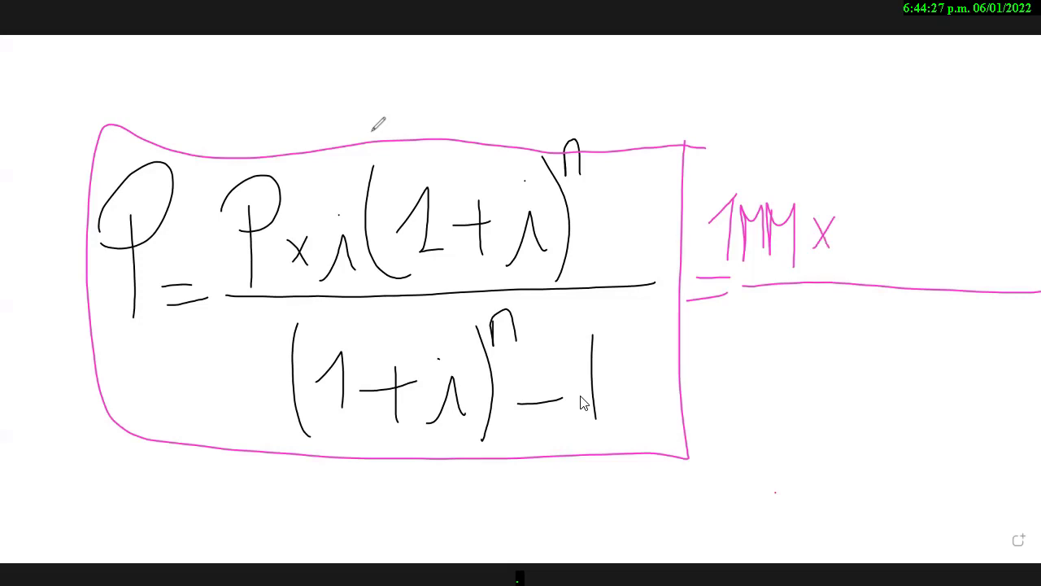
pyautogui.moveTo(851, 210); pyautogui.dragTo(861, 272)
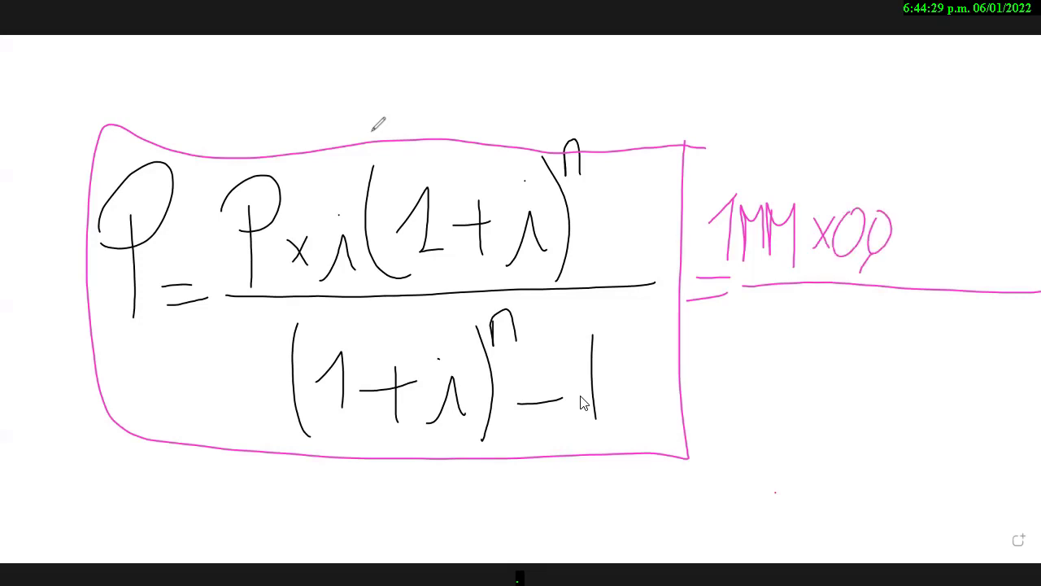
pyautogui.moveTo(909, 210); pyautogui.dragTo(906, 206)
# - Complete the substituted numerator by handwriting (1+0,08) raised to the power 8
pyautogui.moveTo(931, 168); pyautogui.dragTo(925, 277)
pyautogui.moveTo(924, 231)
pyautogui.mouseDown()
pyautogui.moveTo(934, 209)
pyautogui.moveTo(935, 247)
pyautogui.mouseUp()
pyautogui.moveTo(928, 247); pyautogui.dragTo(948, 244)
pyautogui.moveTo(950, 213)
pyautogui.mouseDown()
pyautogui.moveTo(969, 210)
pyautogui.moveTo(960, 239)
pyautogui.mouseUp()
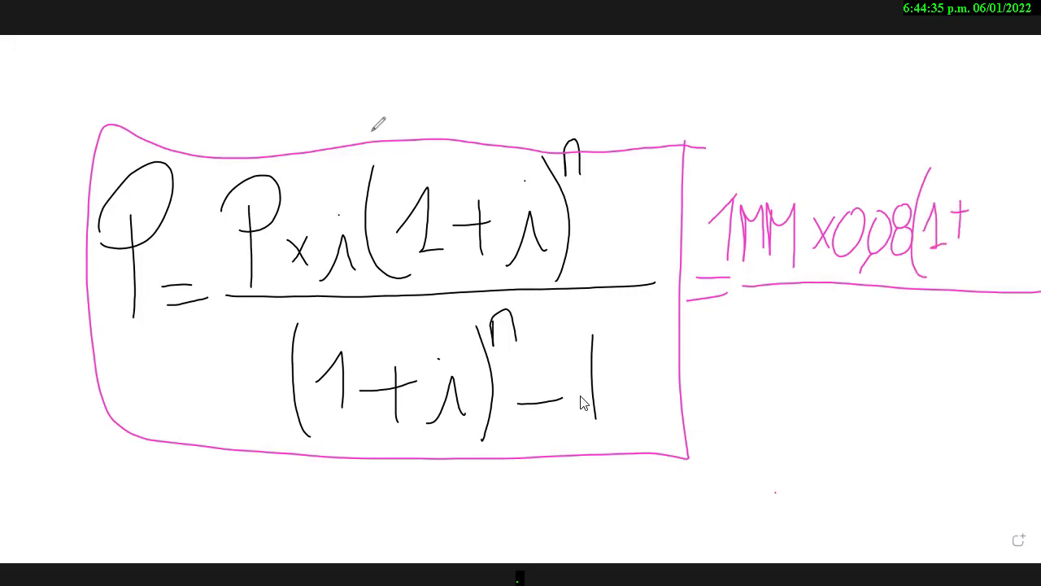
pyautogui.moveTo(976, 210); pyautogui.dragTo(992, 253)
pyautogui.moveTo(1008, 207)
pyautogui.mouseDown()
pyautogui.moveTo(1018, 237)
pyautogui.moveTo(1031, 230)
pyautogui.mouseUp()
pyautogui.moveTo(1019, 171)
pyautogui.mouseDown()
pyautogui.moveTo(1033, 227)
pyautogui.moveTo(1022, 265)
pyautogui.mouseUp()
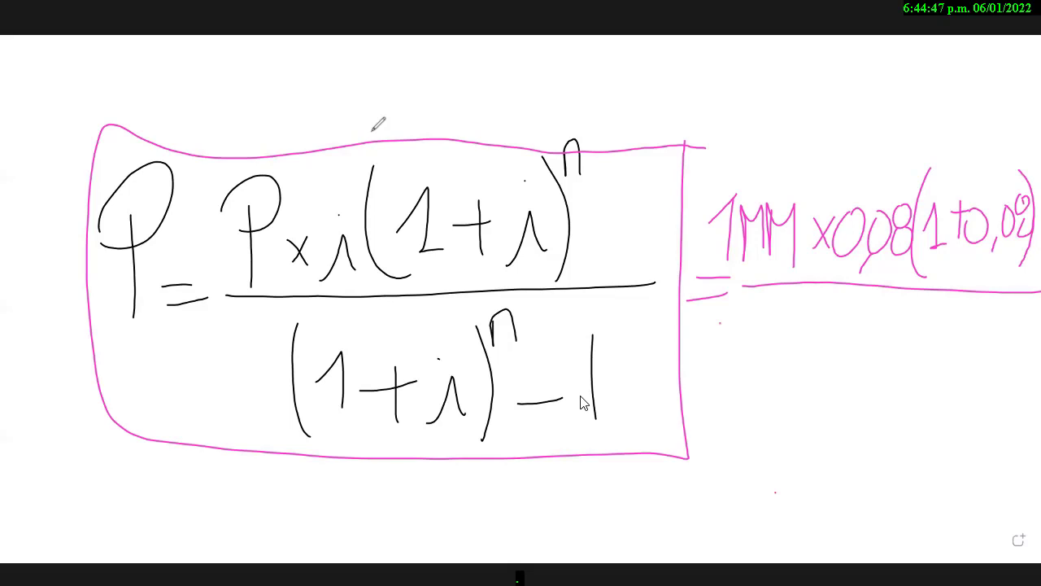
pyautogui.moveTo(1024, 133)
pyautogui.mouseDown()
pyautogui.moveTo(1015, 146)
pyautogui.moveTo(1026, 156)
pyautogui.mouseUp()
# - Handwrite the substituted denominator (1+0,08)^8 − 1 under the new fraction bar
pyautogui.moveTo(747, 295); pyautogui.dragTo(755, 378)
pyautogui.moveTo(756, 339)
pyautogui.mouseDown()
pyautogui.moveTo(770, 334)
pyautogui.moveTo(760, 355)
pyautogui.moveTo(784, 349)
pyautogui.mouseUp()
pyautogui.moveTo(782, 339)
pyautogui.mouseDown()
pyautogui.moveTo(807, 335)
pyautogui.moveTo(799, 351)
pyautogui.mouseUp()
pyautogui.moveTo(830, 324)
pyautogui.mouseDown()
pyautogui.moveTo(821, 350)
pyautogui.moveTo(833, 324)
pyautogui.mouseUp()
pyautogui.moveTo(850, 350); pyautogui.dragTo(848, 368)
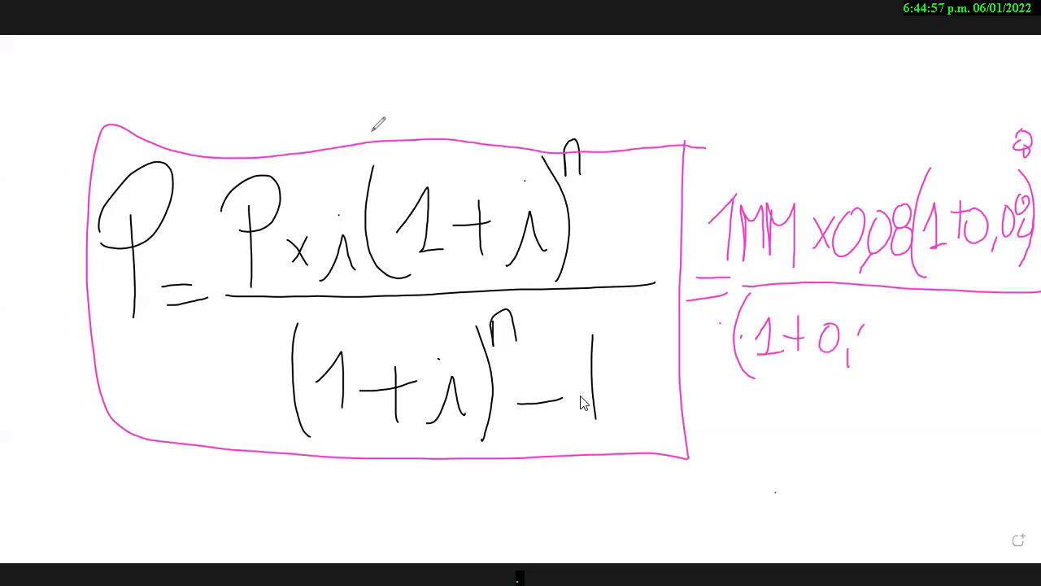
pyautogui.moveTo(880, 322); pyautogui.dragTo(879, 322)
pyautogui.moveTo(898, 319); pyautogui.dragTo(897, 321)
pyautogui.moveTo(909, 309); pyautogui.dragTo(911, 374)
pyautogui.moveTo(933, 299); pyautogui.dragTo(932, 301)
pyautogui.moveTo(938, 336)
pyautogui.mouseDown()
pyautogui.moveTo(958, 335)
pyautogui.moveTo(968, 355)
pyautogui.mouseUp()
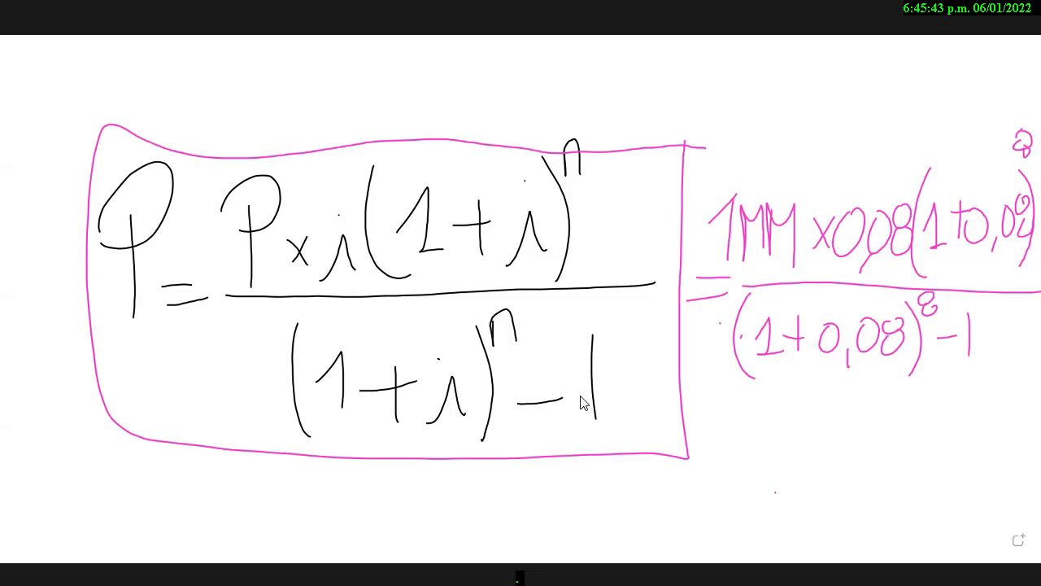
# - Return to Excel and format the first PAGO in I30 with a thousands separator and no decimals
pyautogui.press('Escape')
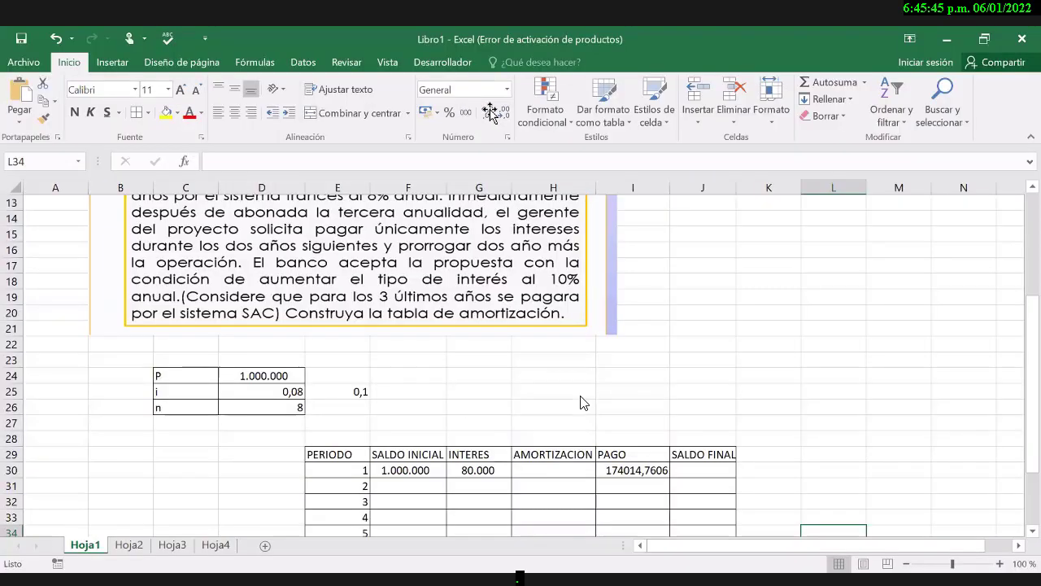
pyautogui.click(467, 111)
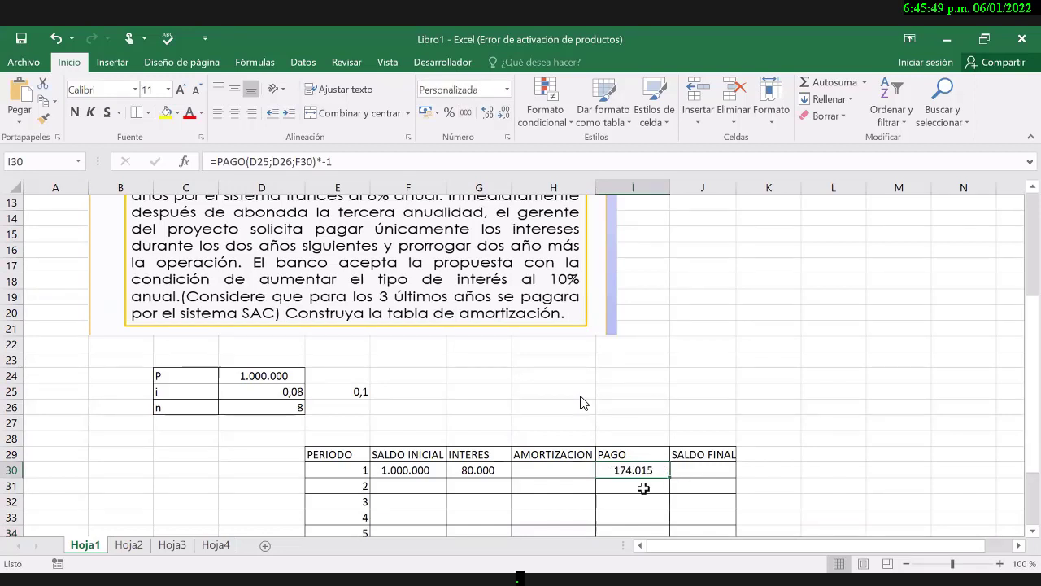
pyautogui.click(643, 488)
pyautogui.press('Down')
pyautogui.press('Up')
pyautogui.press('Up')
# - Calculate the first AMORTIZACION in H30 as payment minus interest, =I30-G30
pyautogui.click(551, 470)
pyautogui.write('=I30-G30')
pyautogui.press('Return')
# - Calculate the first SALDO FINAL in J30 as opening balance minus amortization, =F30-H30
pyautogui.press('Up')
pyautogui.press('Right')
pyautogui.press('Right')
pyautogui.write('=')
pyautogui.press('Left')
pyautogui.press('Left')
pyautogui.press('Left')
pyautogui.press('Left')
pyautogui.write('-')
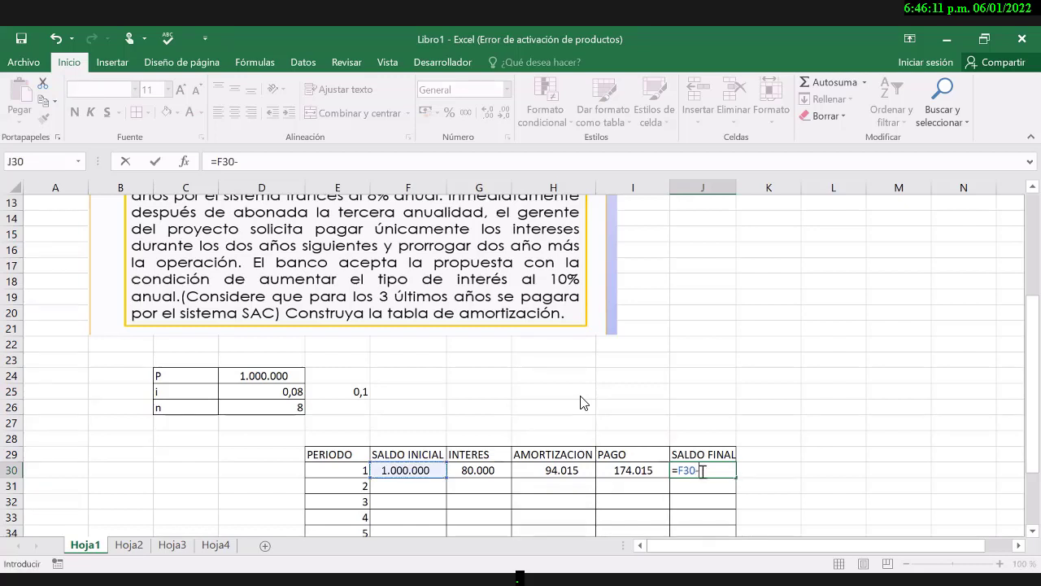
pyautogui.write('H30')
pyautogui.press('Return')
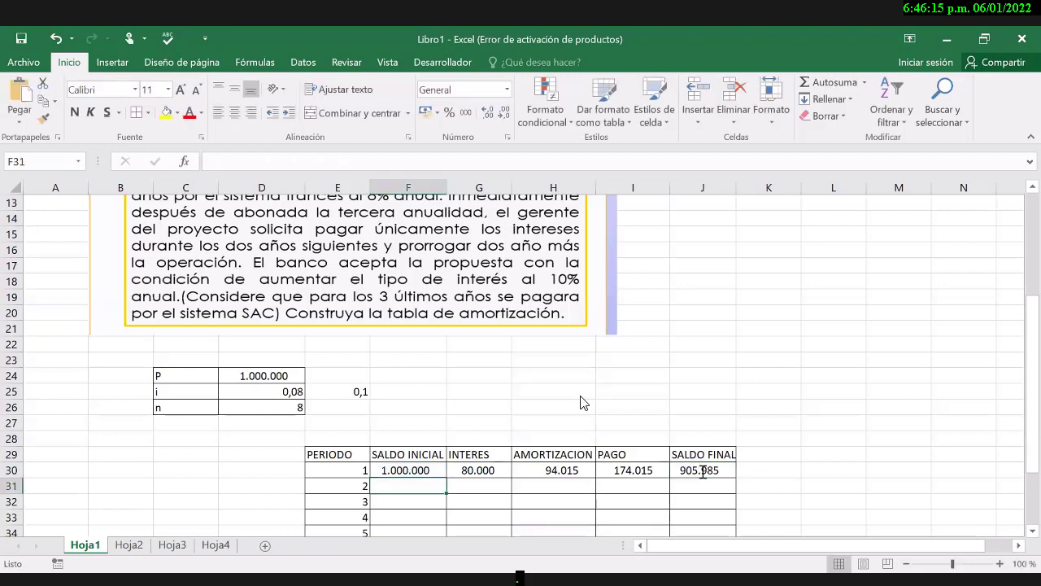
# - Set period 2's SALDO INICIAL in F31 equal to the closing balance in J30
pyautogui.write('=')
pyautogui.click(702, 470)
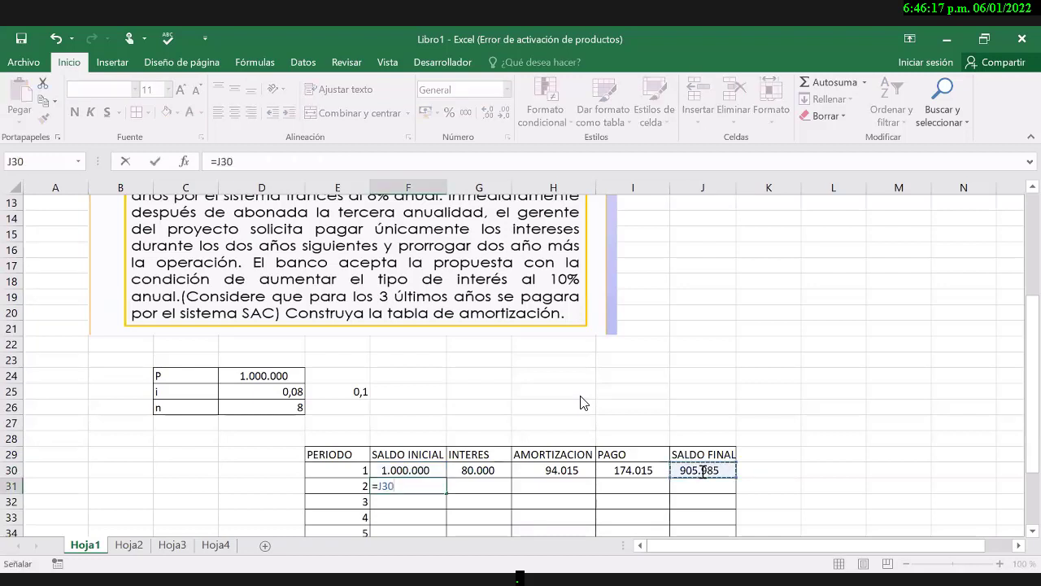
pyautogui.press('Tab')
# - Calculate period 2's INTERES in G31 as F31 times the 8% rate with an absolute reference, =F31*$D$25
pyautogui.write('=')
pyautogui.click(395, 485)
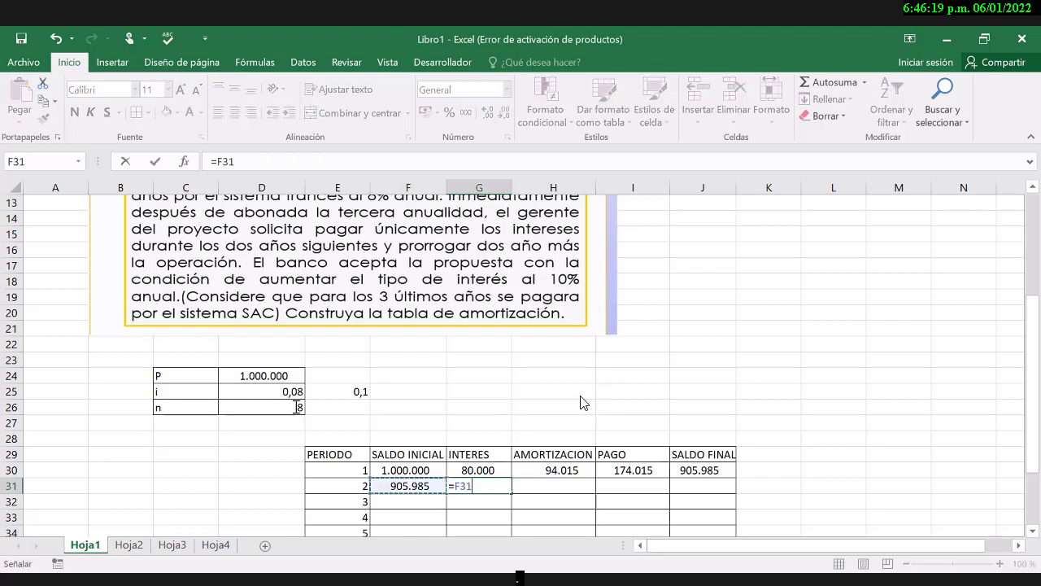
pyautogui.write('*')
pyautogui.click(282, 392)
pyautogui.press('F4')
pyautogui.press('Return')
# - Set period 2's PAGO in I31 equal to the first period's payment in I30
pyautogui.press('Up')
pyautogui.press('Right')
pyautogui.write('=')
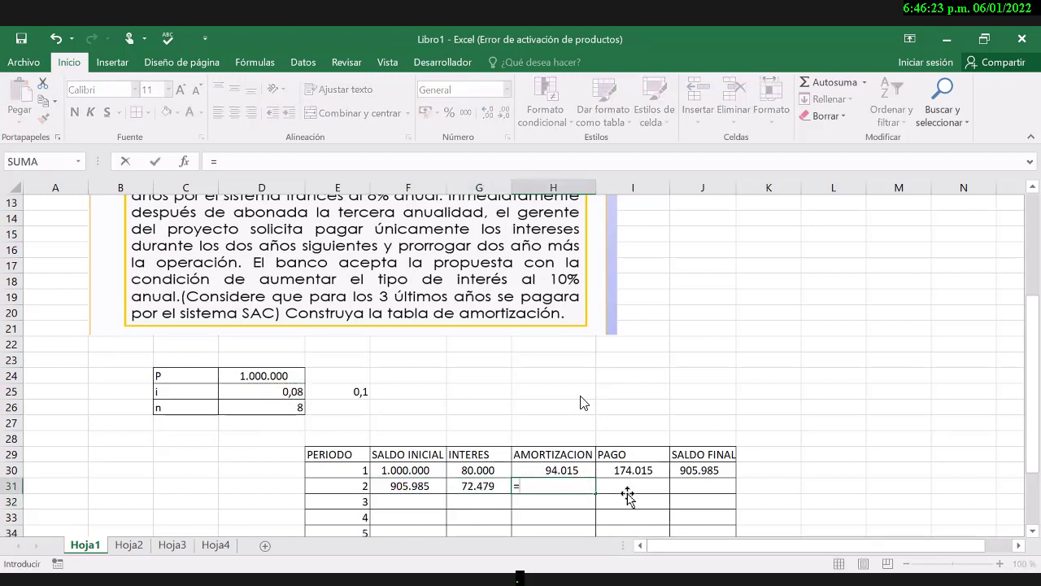
pyautogui.press('Right')
pyautogui.write('=')
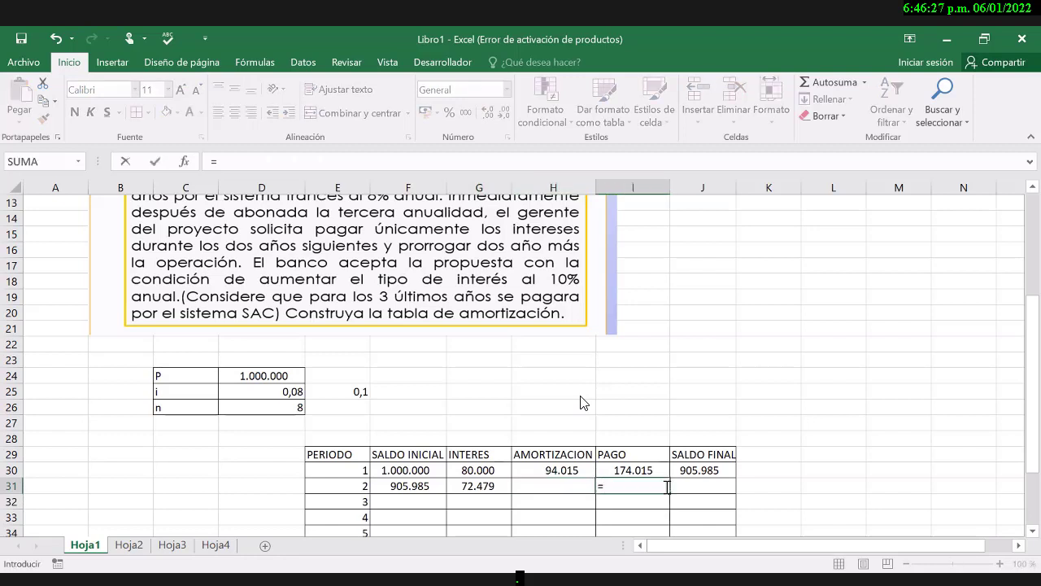
pyautogui.click(626, 471)
pyautogui.scroll(1, 621, 488)
pyautogui.press('Return')
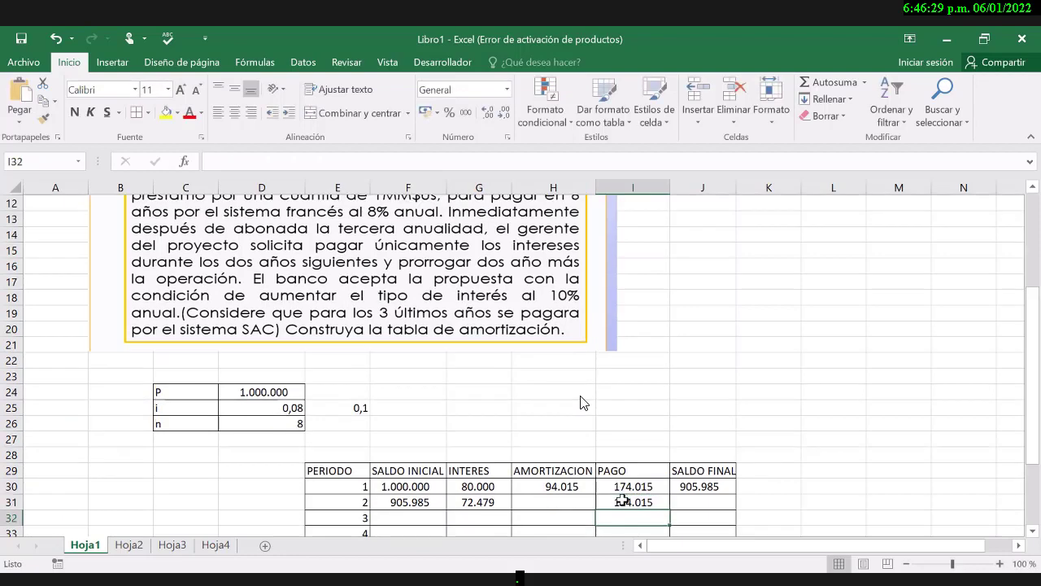
# - Copy the AMORTIZACION formula from H30 down through period 3 in H32
pyautogui.scroll(-1, 621, 500)
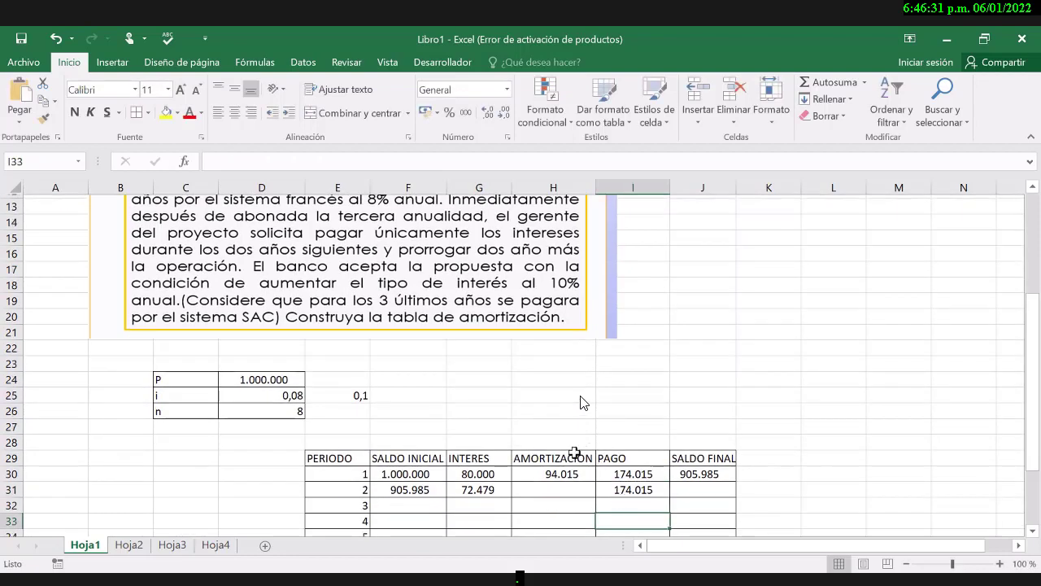
pyautogui.scroll(-1, 577, 452)
pyautogui.press('Up')
pyautogui.press('Right')
pyautogui.press('Left')
pyautogui.press('Left')
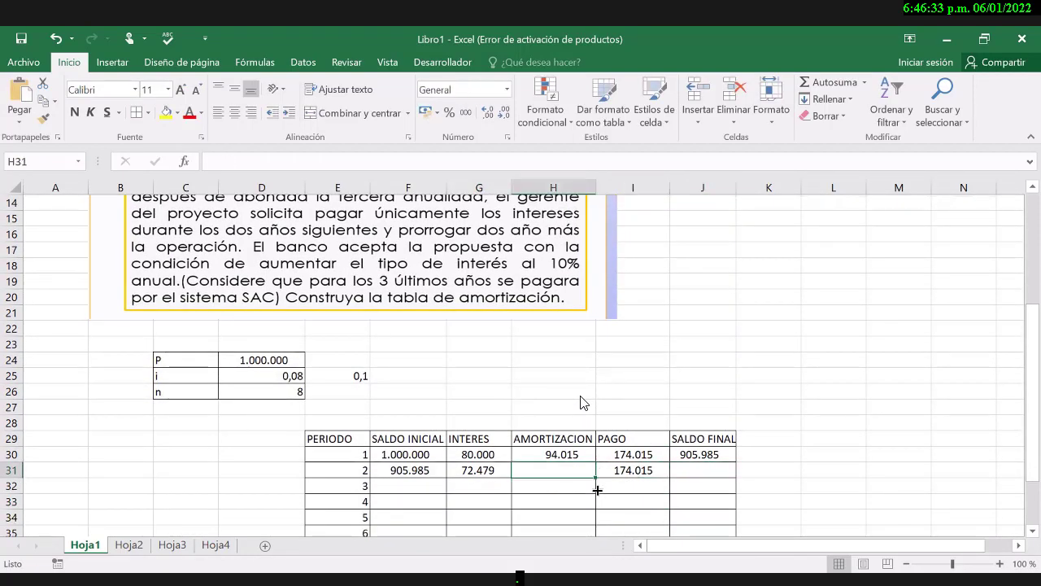
pyautogui.press('Up')
pyautogui.moveTo(596, 462); pyautogui.dragTo(598, 492)
# - Copy the SALDO FINAL formula from J30 down through J32 and inspect the copied formula in J31
pyautogui.click(732, 459)
pyautogui.moveTo(736, 461); pyautogui.dragTo(732, 482)
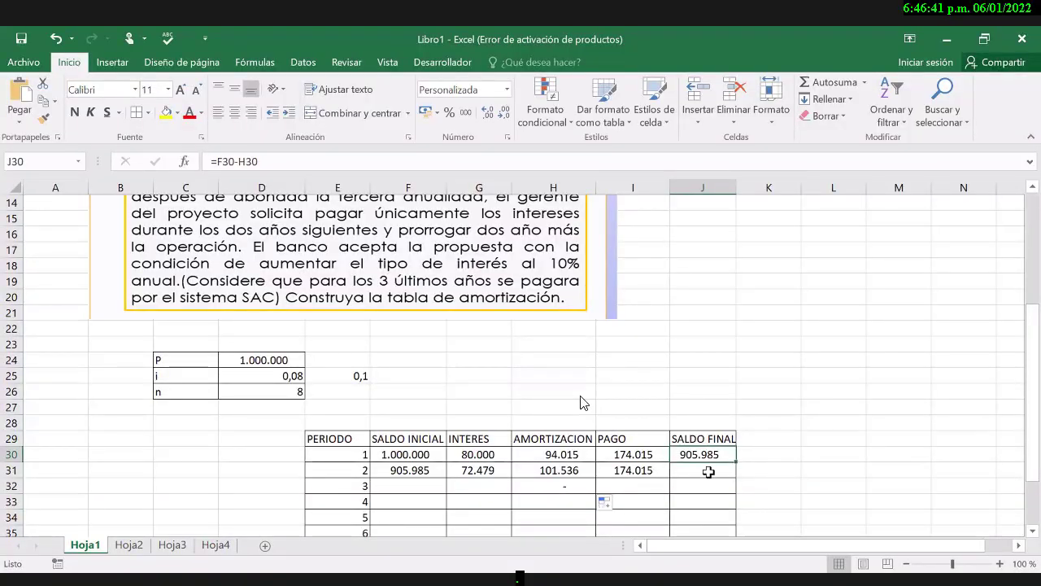
pyautogui.doubleClick(708, 472)
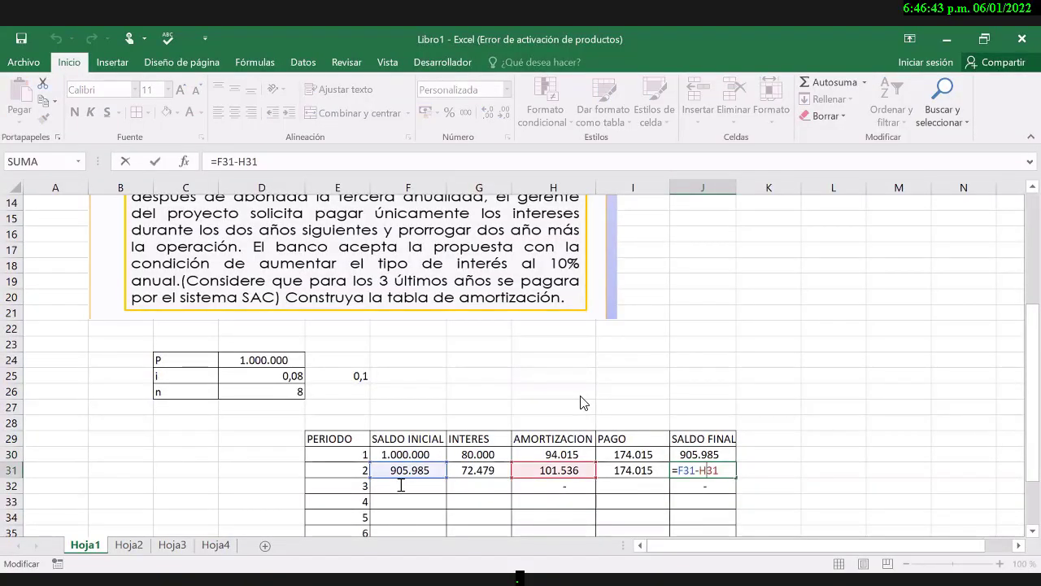
# - Set period 3's SALDO INICIAL in F32 equal to period 2's closing balance in J31
pyautogui.click(401, 485)
pyautogui.write('=')
pyautogui.click(690, 469)
pyautogui.press('Return')
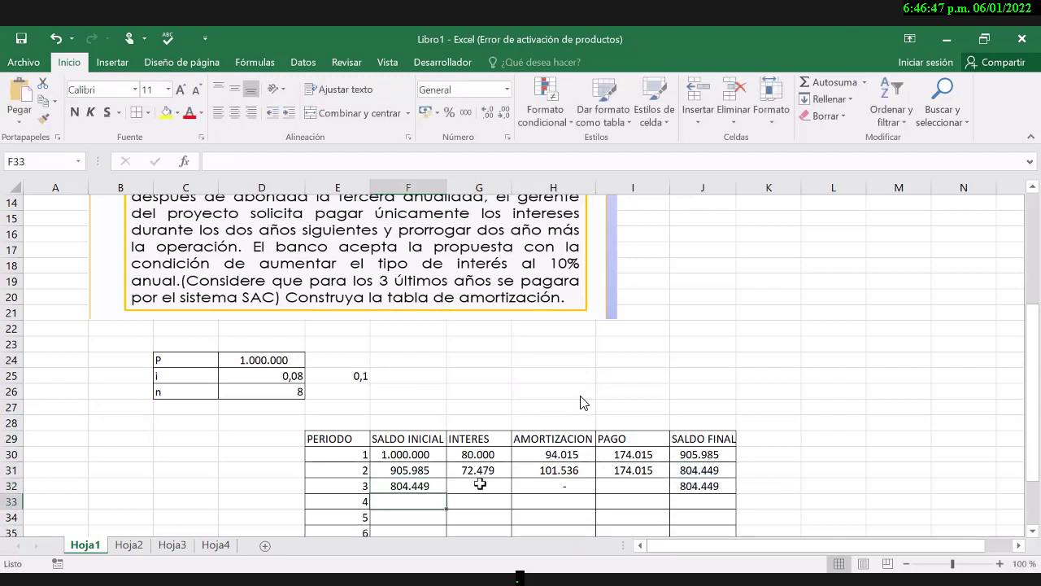
# - Calculate period 3's INTERES in G32 as the opening balance times the 8% rate, =F32*D25
pyautogui.click(481, 485)
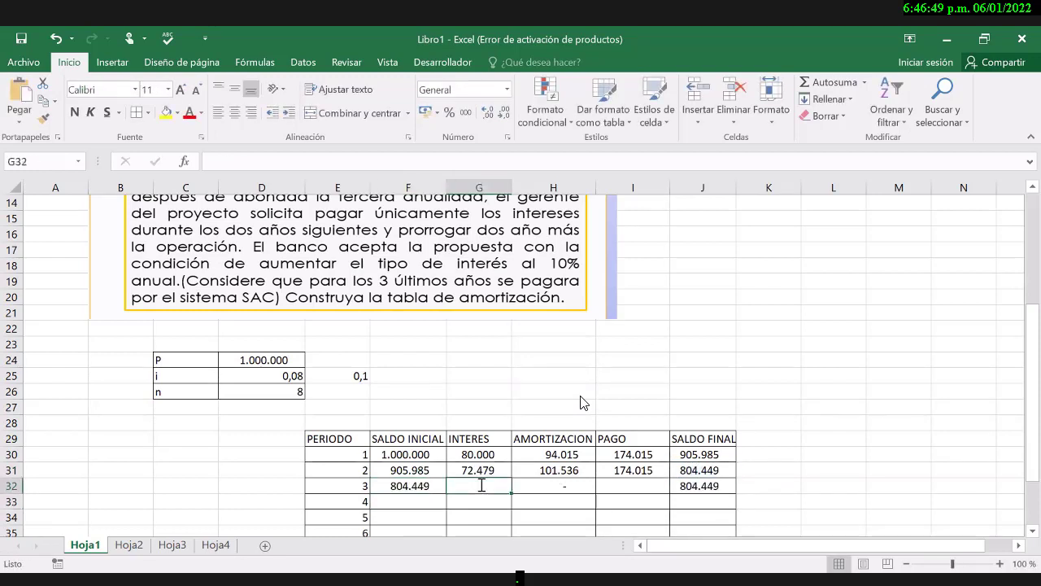
pyautogui.write('=')
pyautogui.press('Left')
pyautogui.write('*')
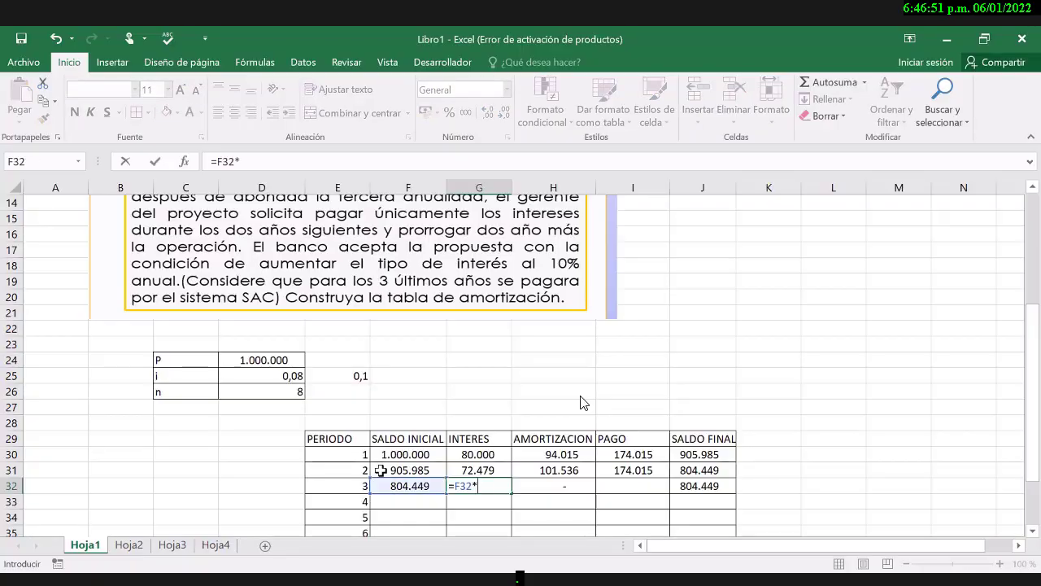
pyautogui.click(284, 377)
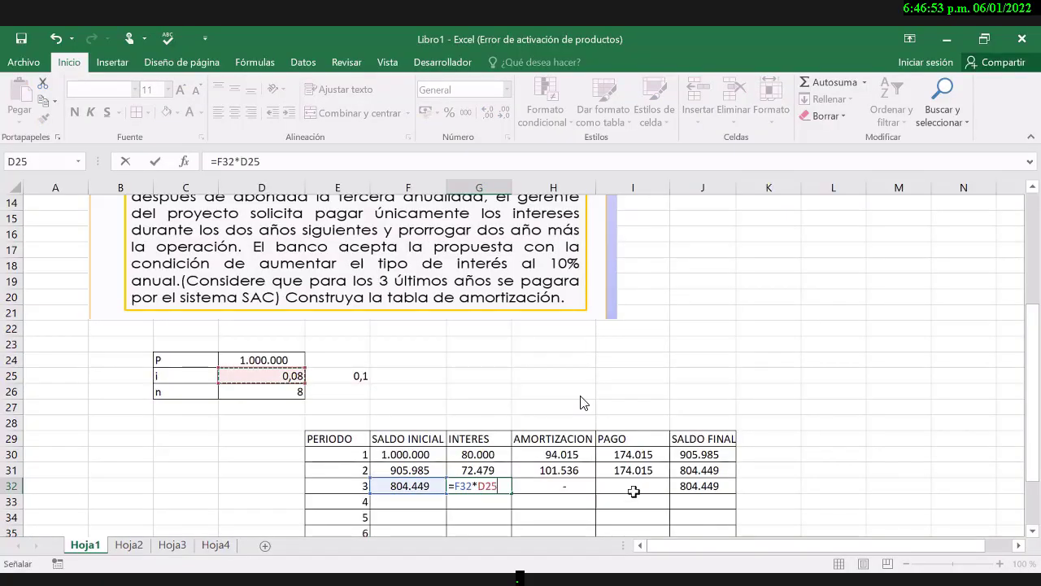
pyautogui.press('Return')
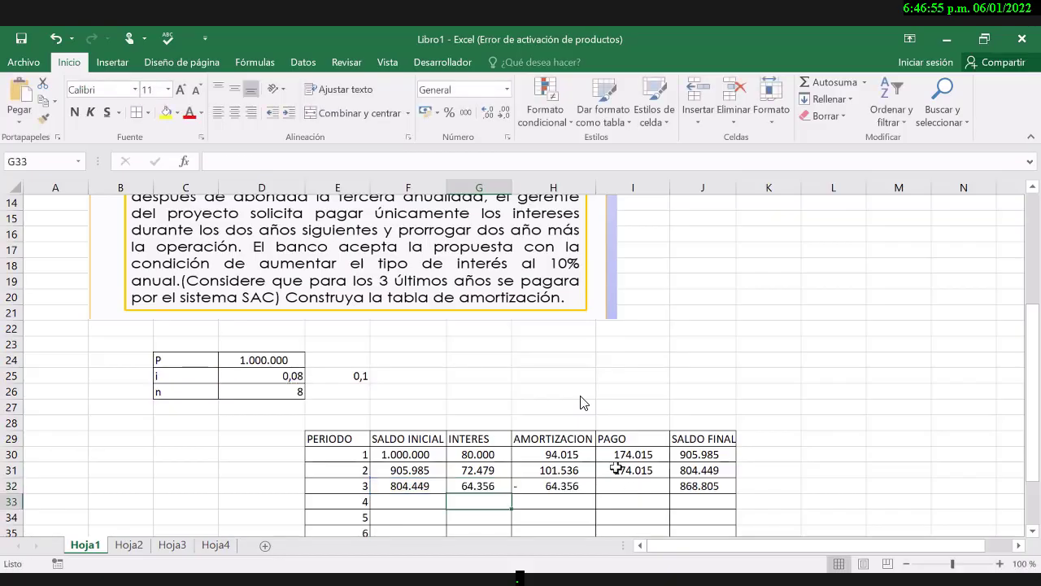
# - Set period 3's PAGO in I32 equal to period 2's payment in I31
pyautogui.click(616, 479)
pyautogui.write('=')
pyautogui.click(615, 469)
pyautogui.press('Return')
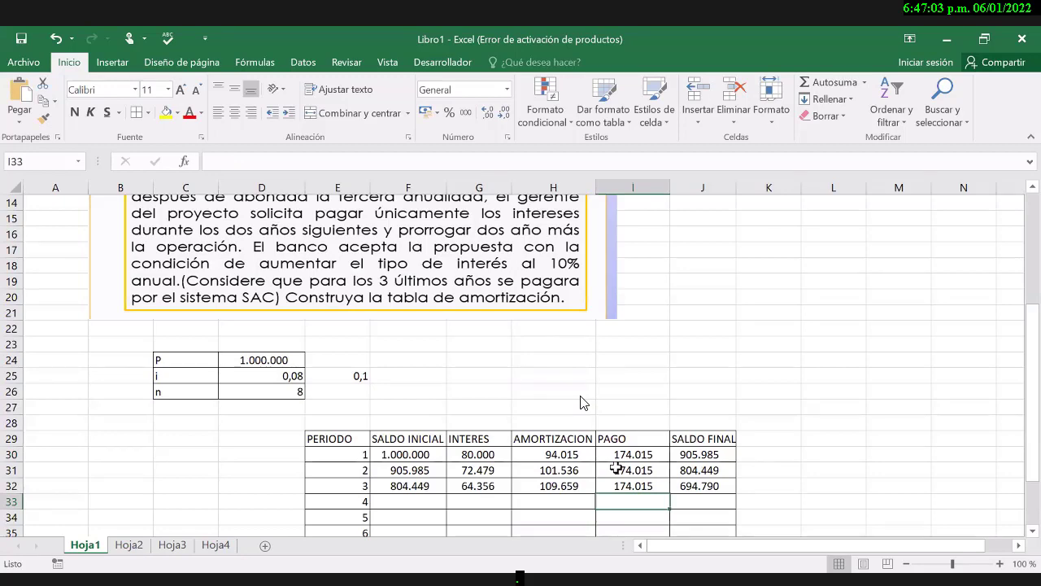
# - Handwrite "= Anualidad" and "= Cuota" as temporary notes for the PAGO column and erase them
pyautogui.scroll(1, 615, 468)
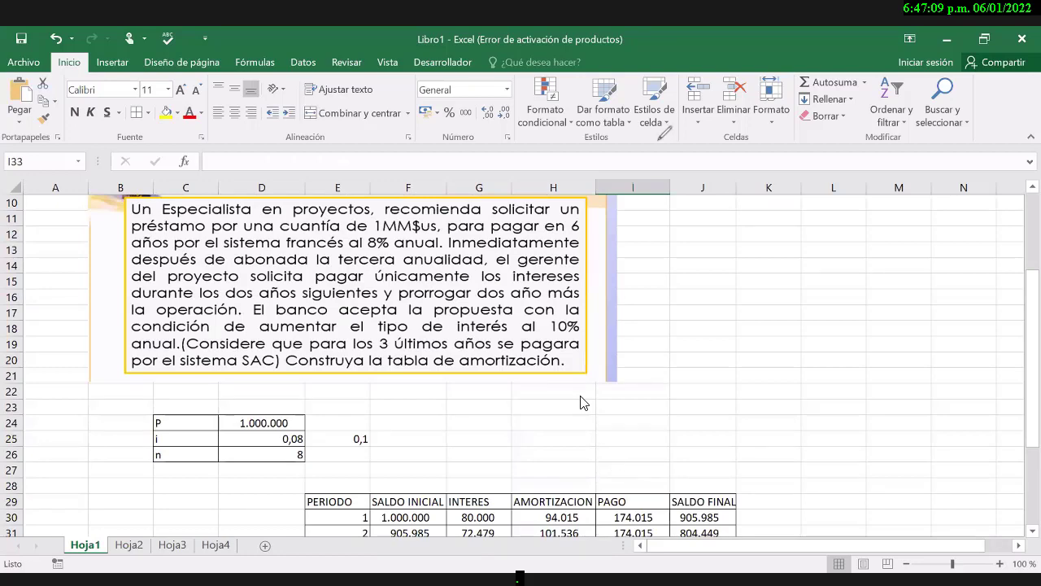
pyautogui.scroll(-2, 584, 402)
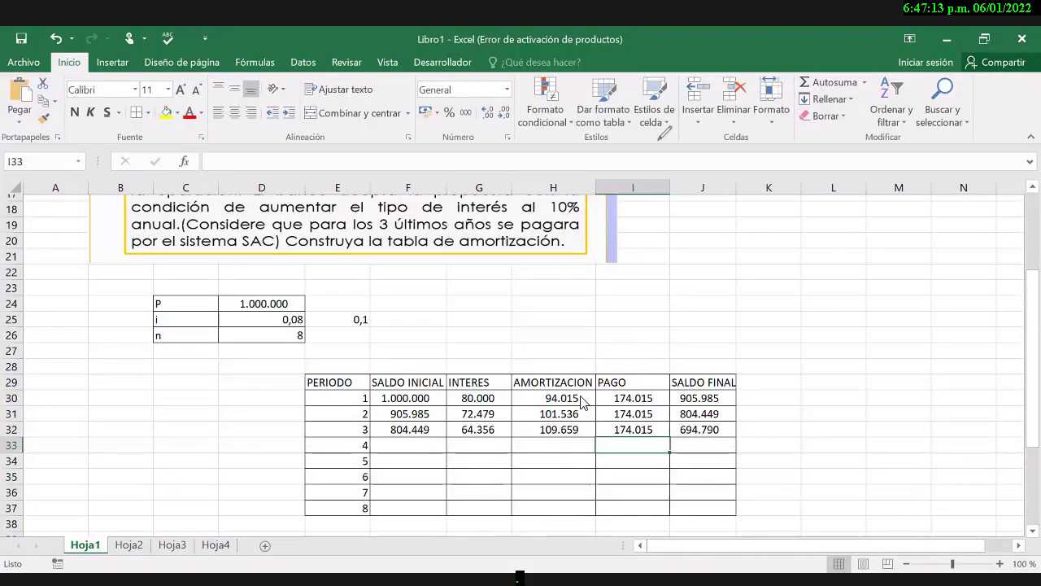
pyautogui.moveTo(816, 323); pyautogui.dragTo(921, 282)
pyautogui.moveTo(822, 358)
pyautogui.mouseDown()
pyautogui.moveTo(859, 366)
pyautogui.moveTo(951, 341)
pyautogui.moveTo(972, 357)
pyautogui.mouseUp()
pyautogui.moveTo(760, 398); pyautogui.dragTo(776, 392)
pyautogui.moveTo(758, 411); pyautogui.dragTo(788, 401)
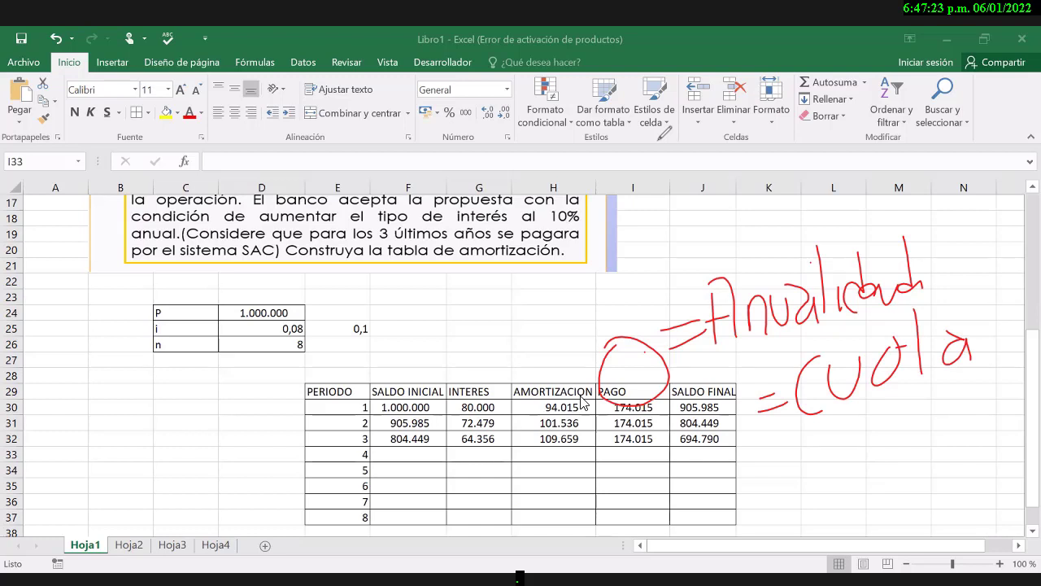
pyautogui.moveTo(788, 308); pyautogui.dragTo(891, 280)
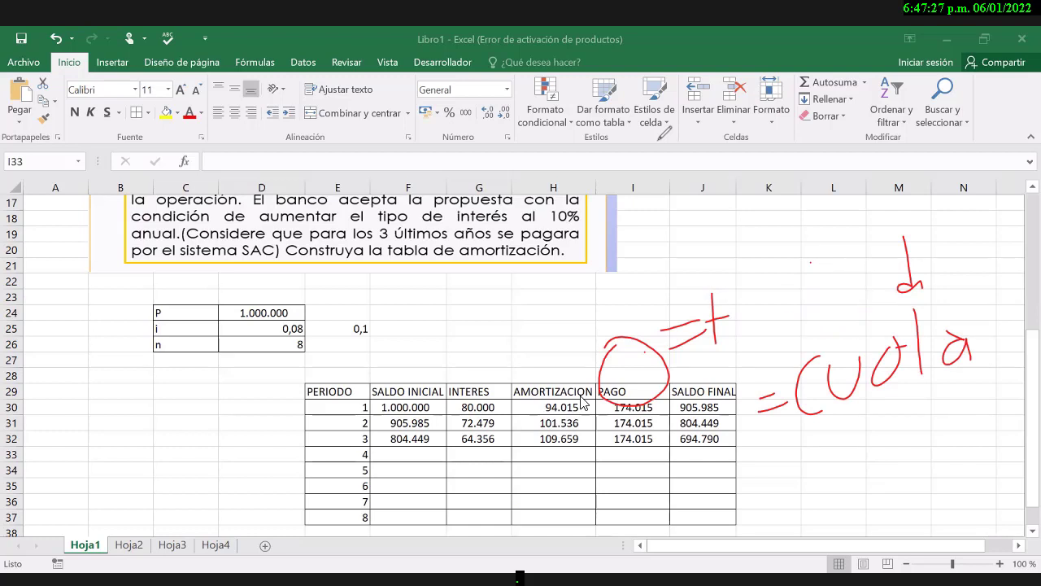
pyautogui.moveTo(634, 366); pyautogui.dragTo(896, 218)
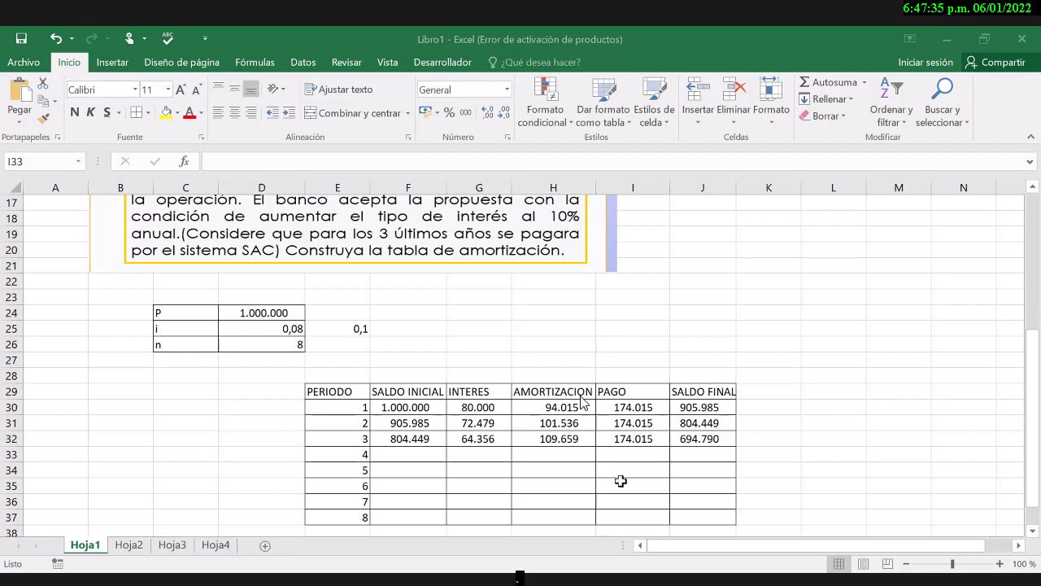
# - Review the EJEMPLO 4 statement for the payment conditions that follow the third annuity and return to the table
pyautogui.click(592, 346)
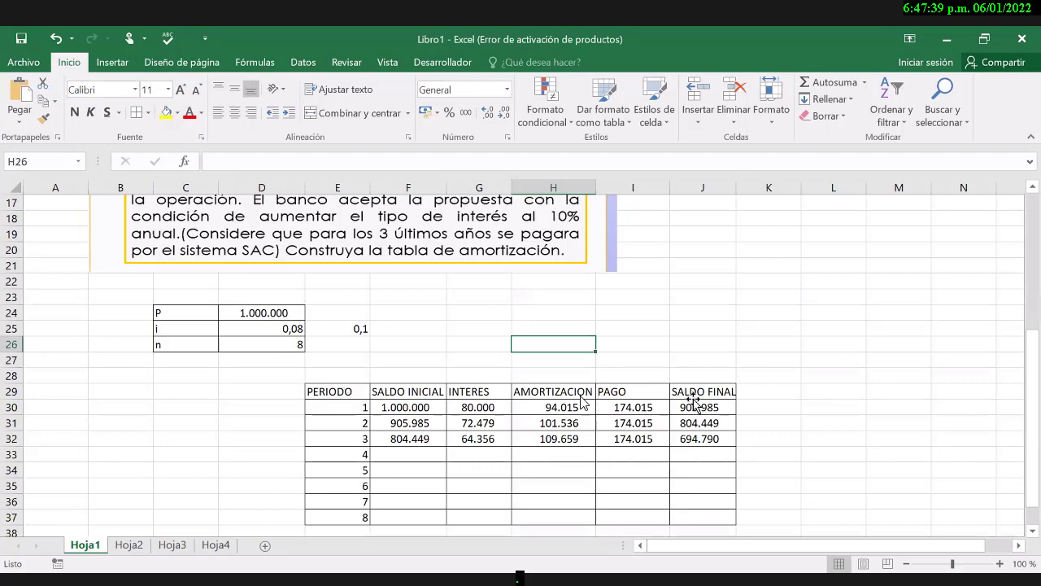
pyautogui.press('pageup')
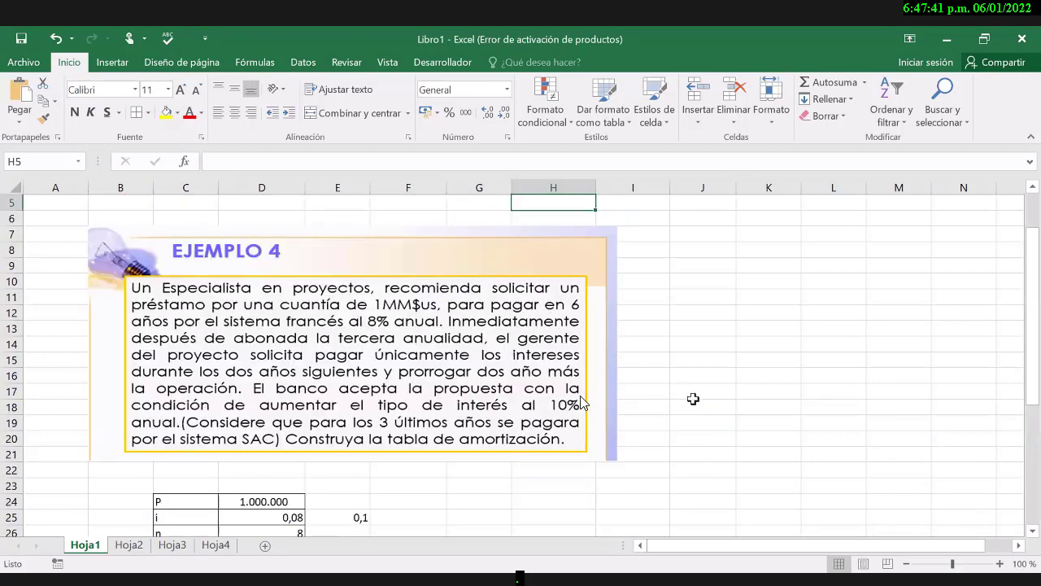
pyautogui.click(693, 397)
pyautogui.press('Down')
pyautogui.press('Down')
pyautogui.press('Down')
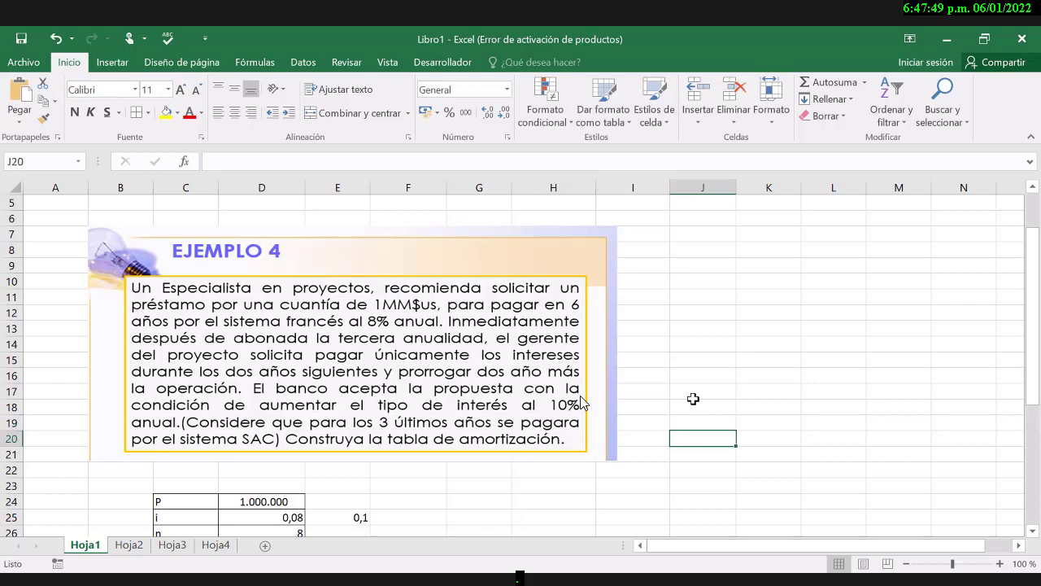
pyautogui.press('Down')
pyautogui.press('Down')
pyautogui.press('Down')
pyautogui.press('Down')
pyautogui.press('Down')
pyautogui.press('Down')
pyautogui.press('Down')
pyautogui.press('Down')
pyautogui.press('Down')
pyautogui.press('Down')
pyautogui.press('Down')
pyautogui.press('Down')
pyautogui.press('Down')
pyautogui.press('Down')
pyautogui.press('Down')
pyautogui.press('Down')
pyautogui.press('Down')
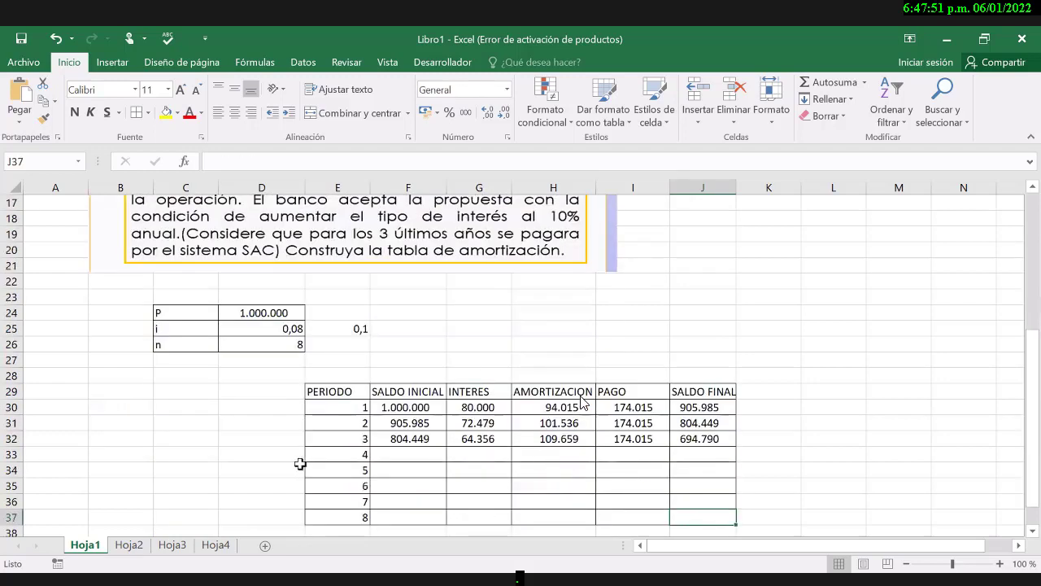
# - Shade the period 4 and 5 cells, F33:J34, with a light orange fill
pyautogui.moveTo(406, 455); pyautogui.dragTo(650, 455)
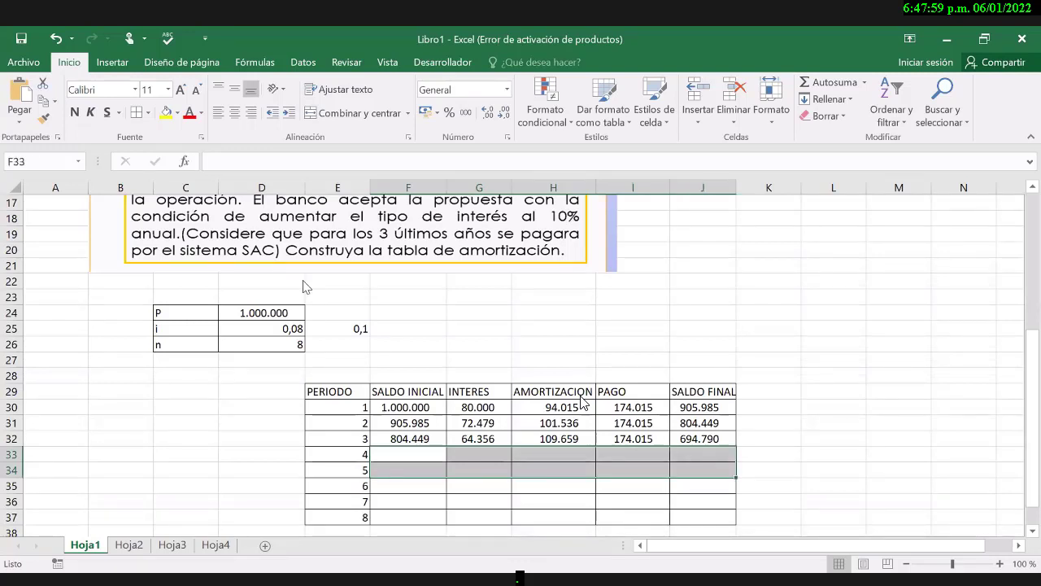
pyautogui.click(178, 112)
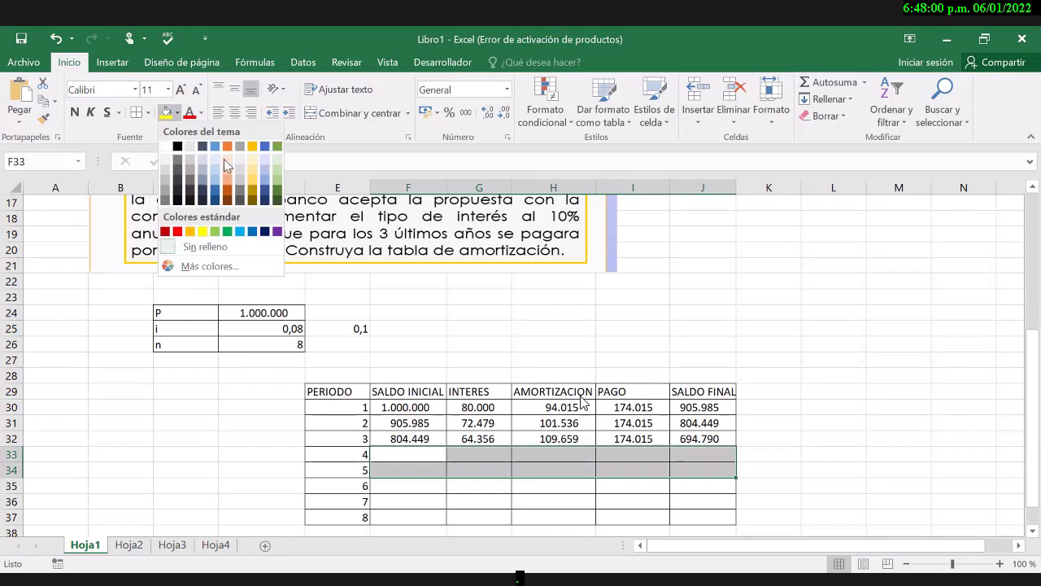
# - Set period 4's SALDO INICIAL in F33 equal to period 3's closing balance in J32
pyautogui.click(407, 451)
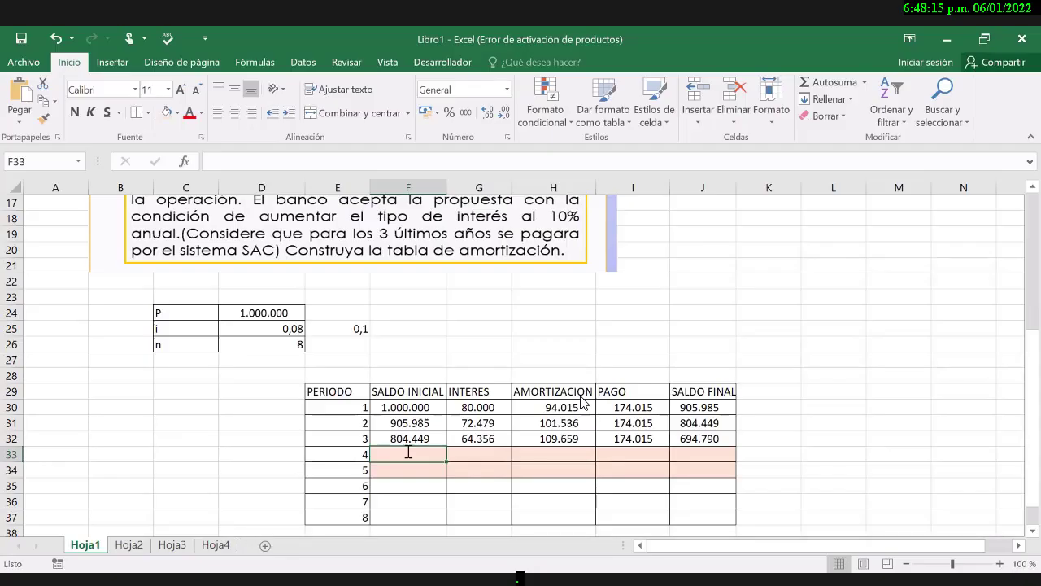
pyautogui.write('=')
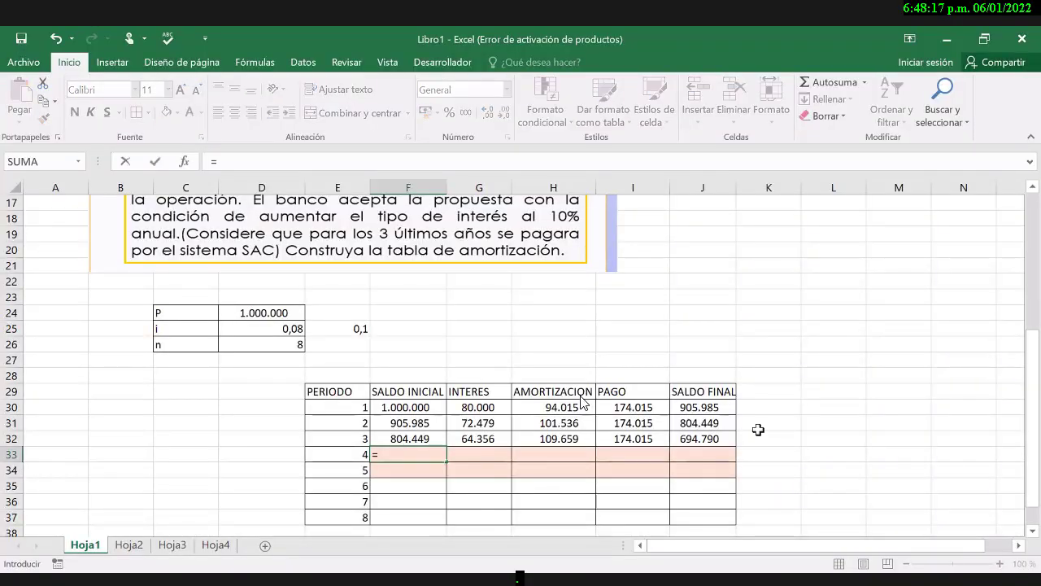
pyautogui.click(692, 437)
pyautogui.press('Tab')
# - Enter 0 as the AMORTIZACION for periods 4 and 5 in H33 and H34
pyautogui.press('Tab')
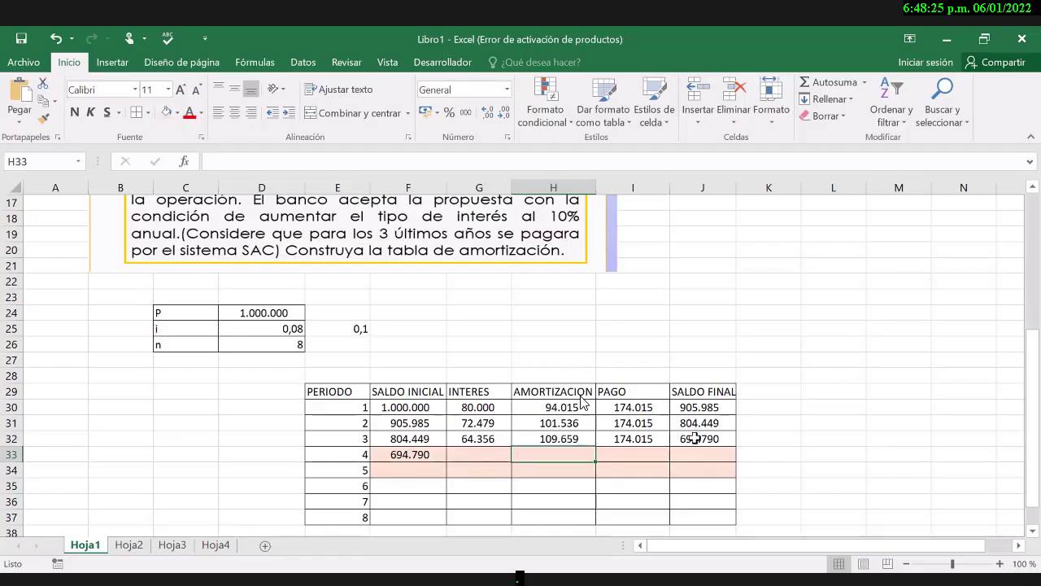
pyautogui.scroll(2, 582, 401)
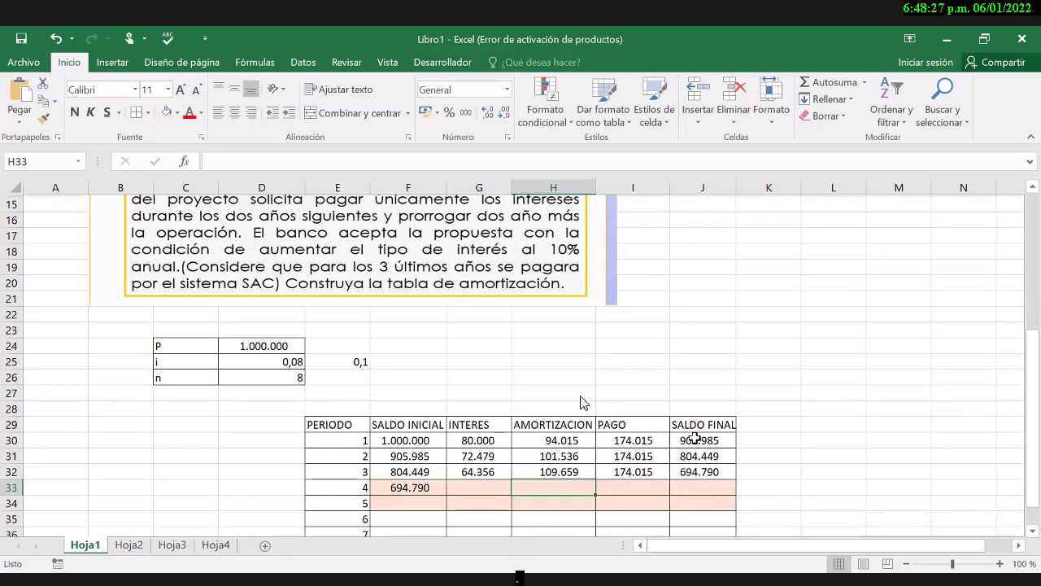
pyautogui.scroll(-2, 581, 401)
pyautogui.scroll(-3, 582, 401)
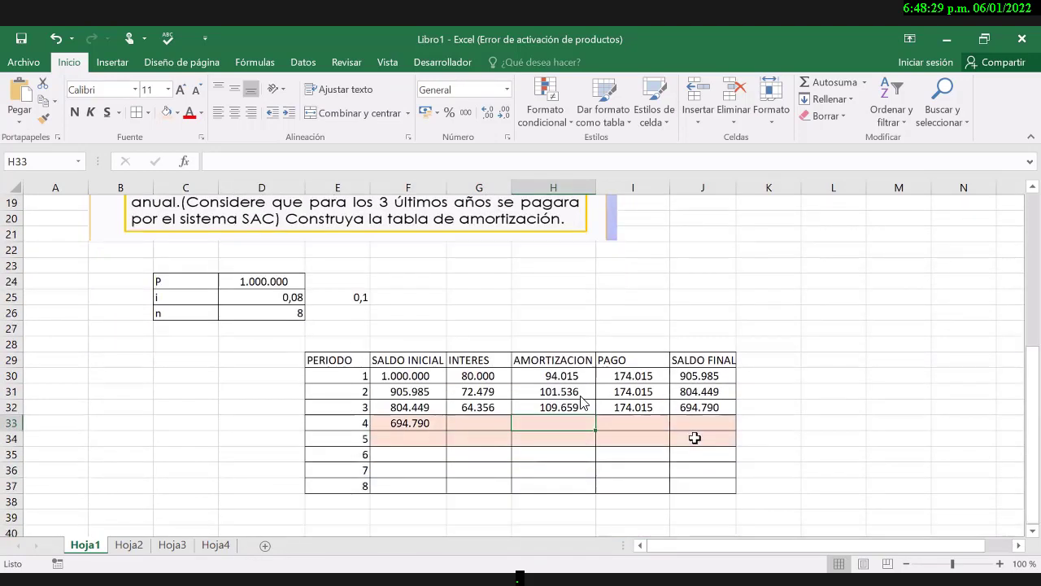
pyautogui.write('0')
pyautogui.press('Return')
pyautogui.write('0')
pyautogui.press('Return')
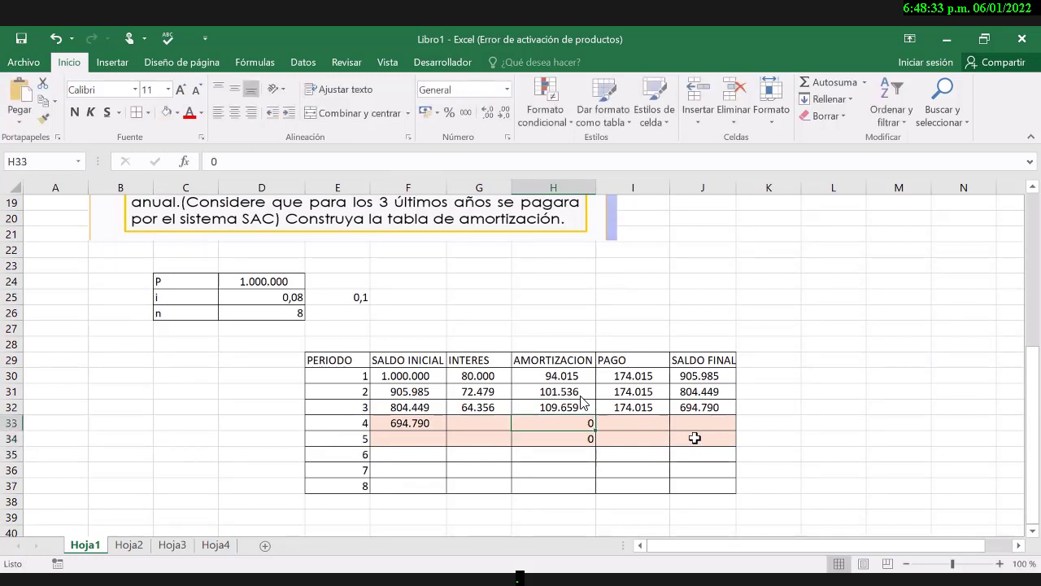
# - Calculate period 4's INTERES in G33 as the opening balance in F33 times the 10% rate in E25
pyautogui.press('Up')
pyautogui.press('Up')
pyautogui.press('Left')
pyautogui.scroll(3, 582, 401)
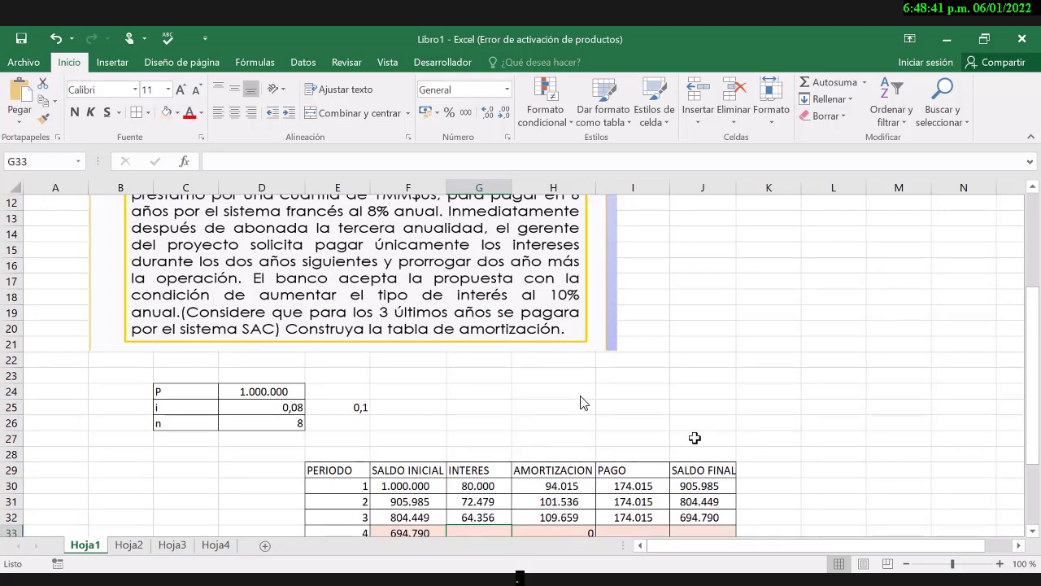
pyautogui.scroll(-2, 581, 402)
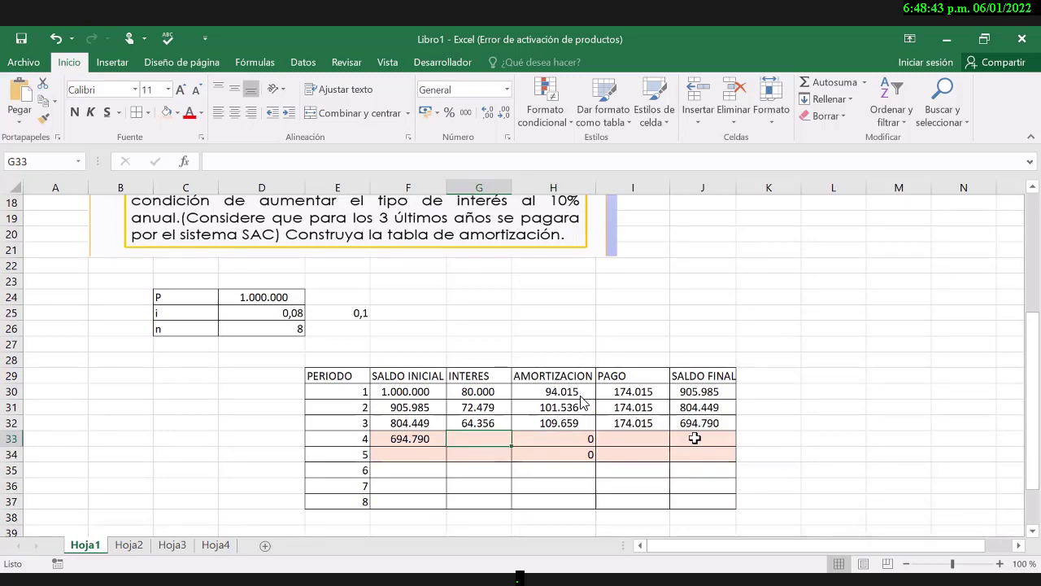
pyautogui.scroll(1, 694, 437)
pyautogui.scroll(-2, 695, 437)
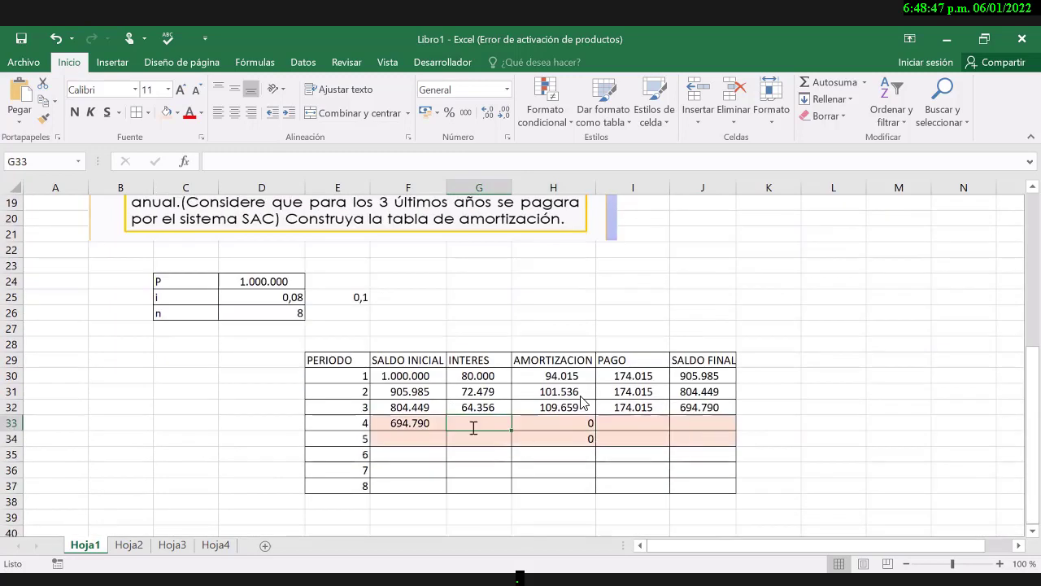
pyautogui.write('=')
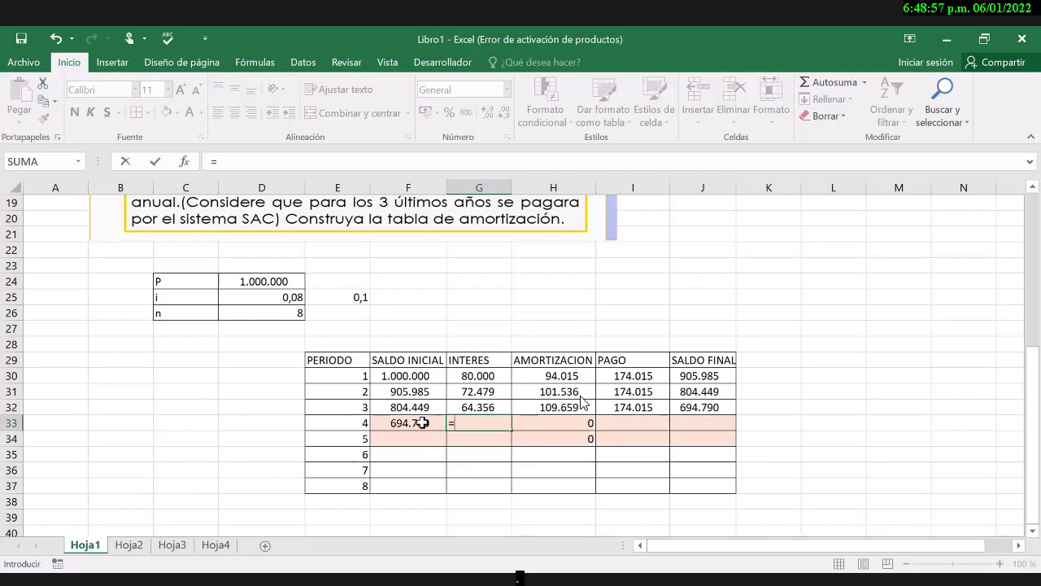
pyautogui.click(423, 423)
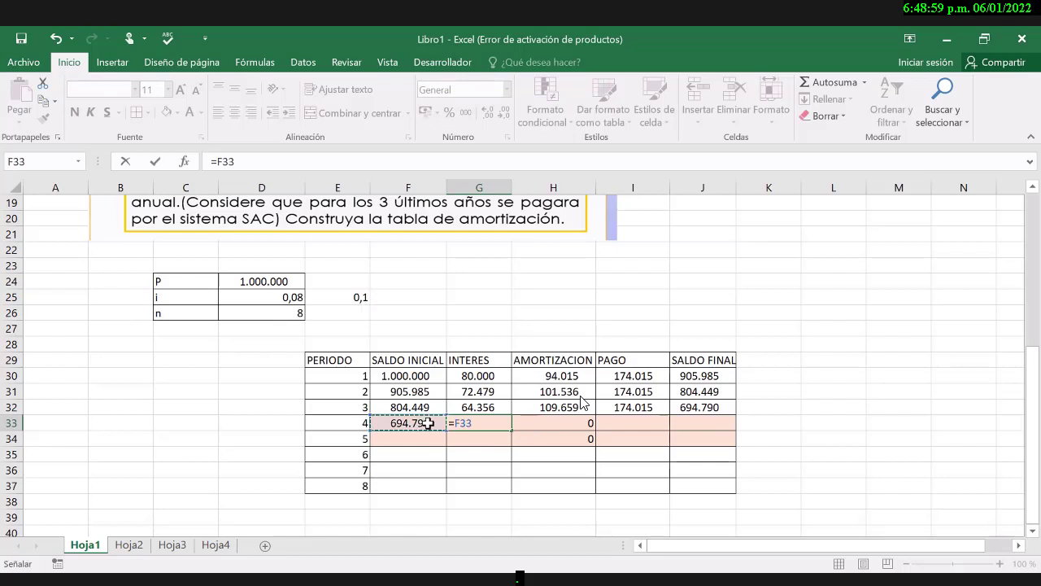
pyautogui.write('*')
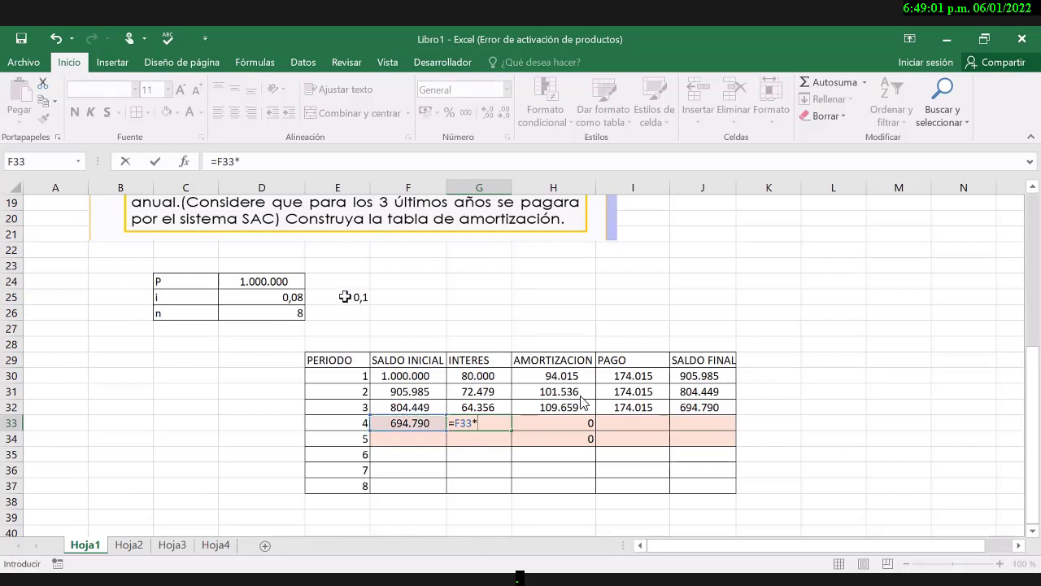
pyautogui.click(345, 296)
pyautogui.press('Return')
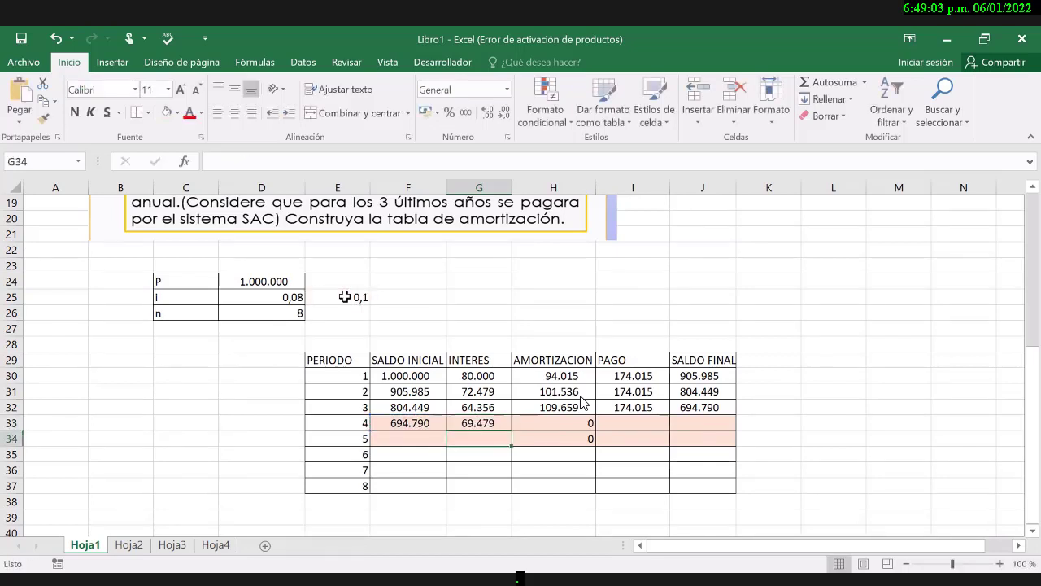
# - Calculate period 4's PAGO in I33 as the interest in G33 plus the amortization in H33
pyautogui.press('Right')
pyautogui.press('Right')
pyautogui.press('Up')
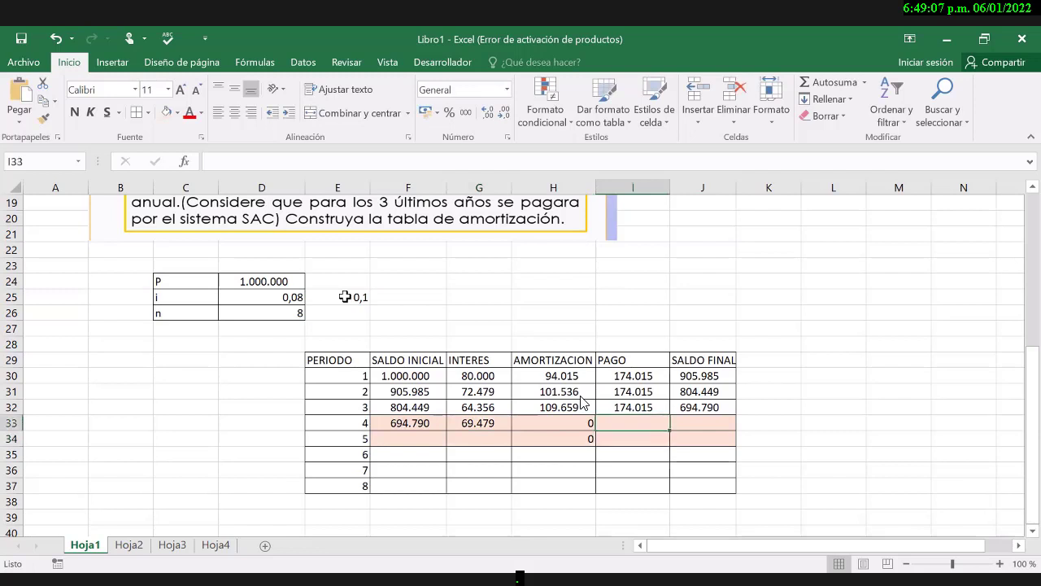
pyautogui.write('=')
pyautogui.click(484, 425)
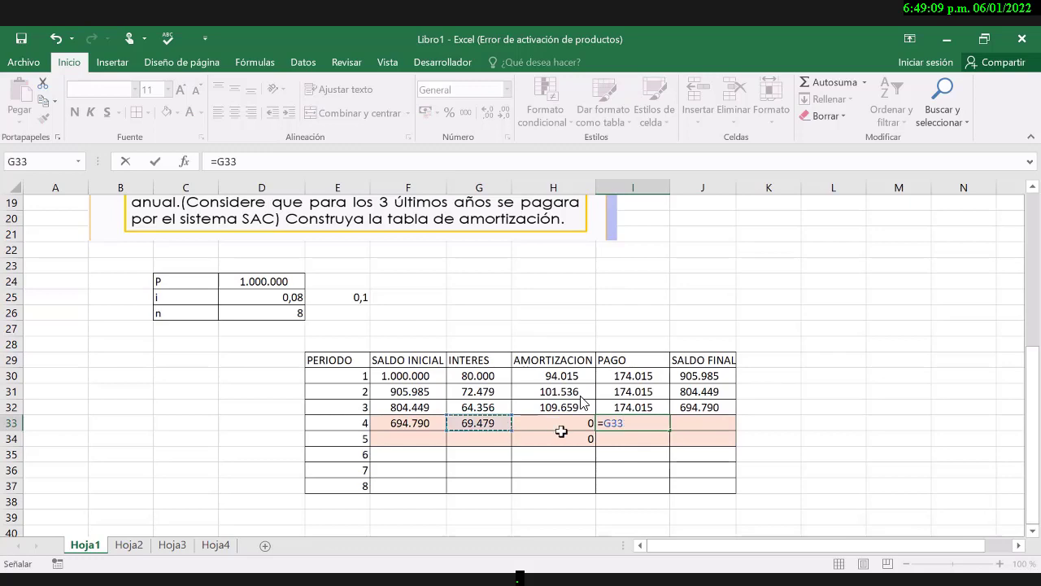
pyautogui.write('+')
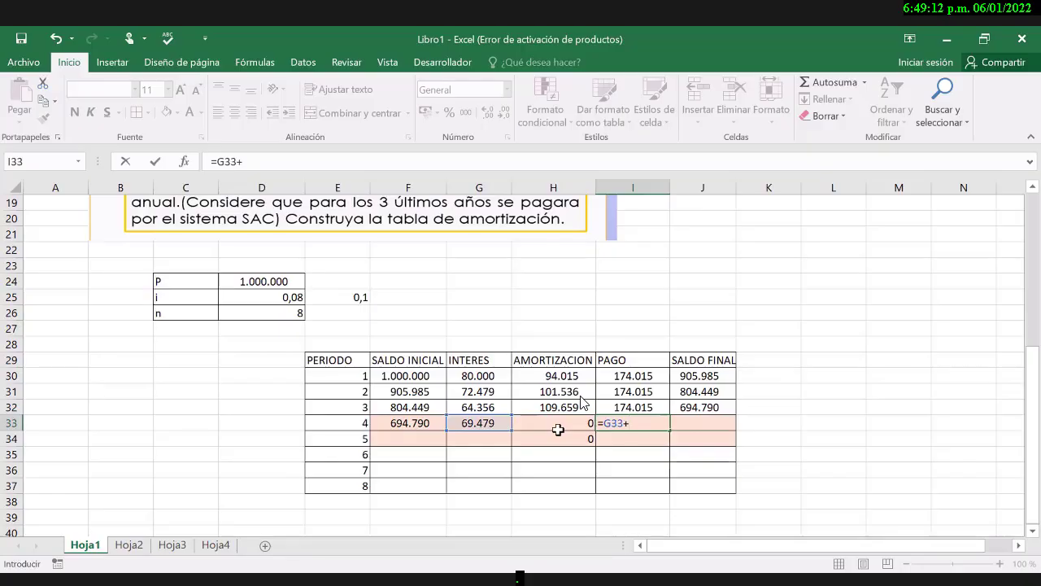
pyautogui.click(558, 429)
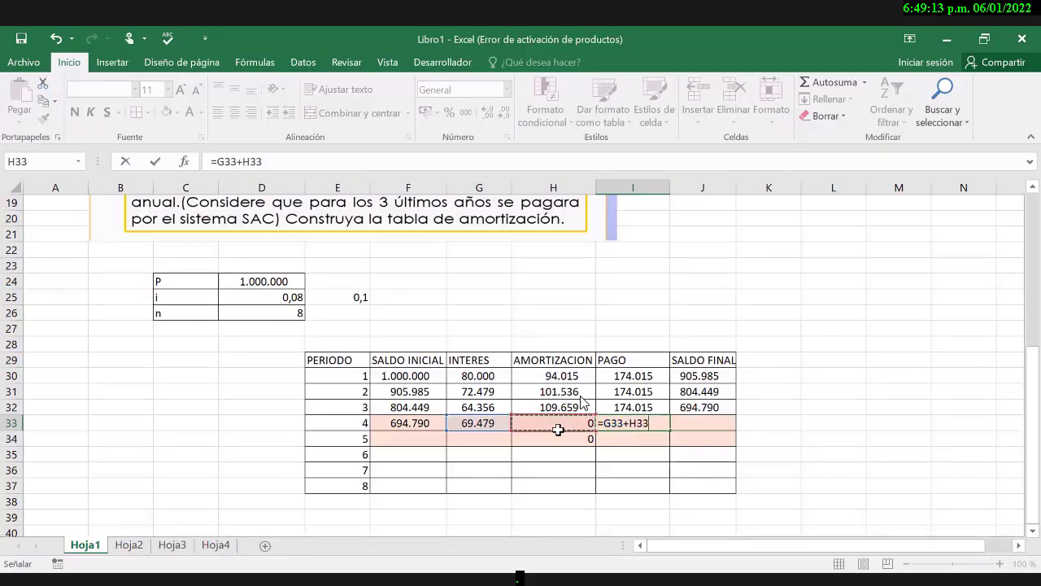
pyautogui.press('Return')
# - Calculate period 4's SALDO FINAL in J33 as the opening balance in F33 minus the amortization in H33
pyautogui.click(685, 417)
pyautogui.write('=')
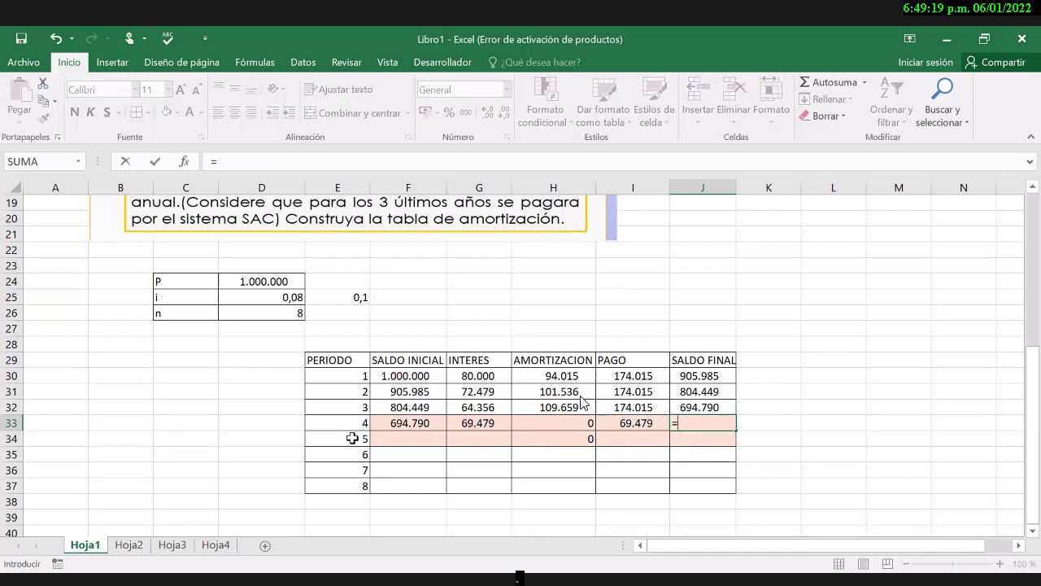
pyautogui.click(407, 430)
pyautogui.write('-')
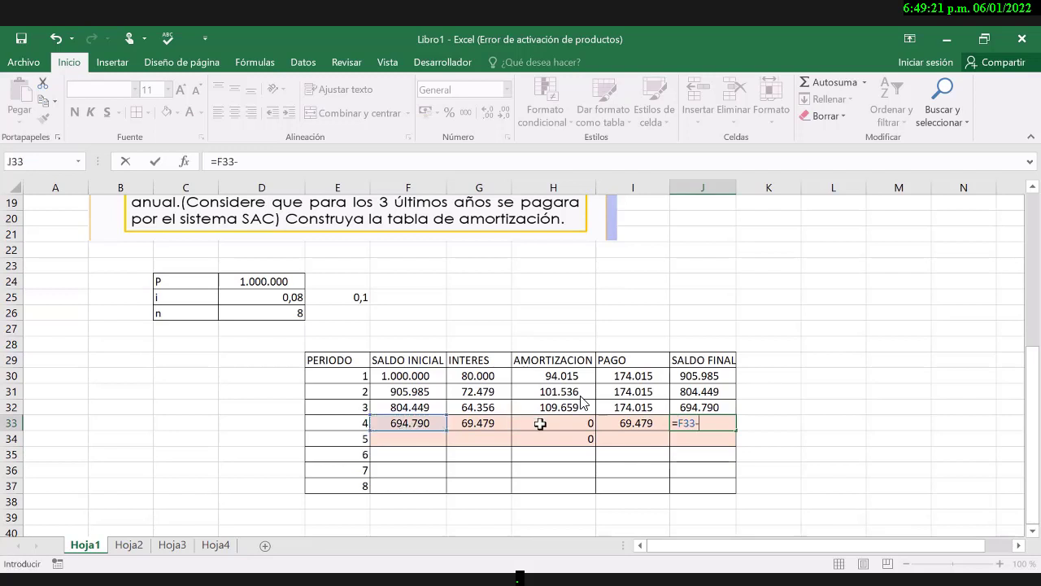
pyautogui.click(540, 424)
pyautogui.press('Return')
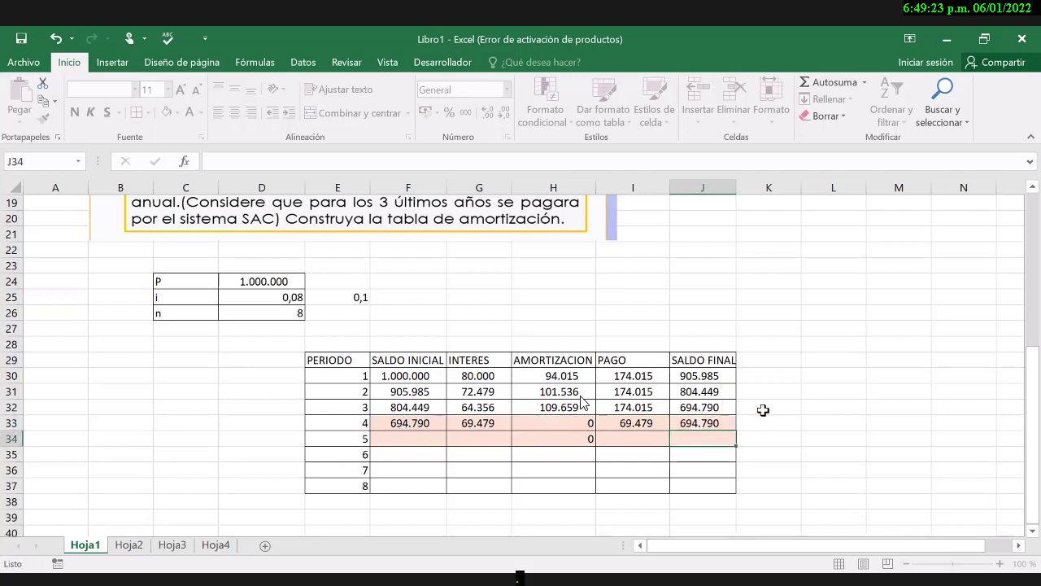
# - Set period 5's SALDO INICIAL in F34 equal to period 4's closing balance in J33
pyautogui.write('=')
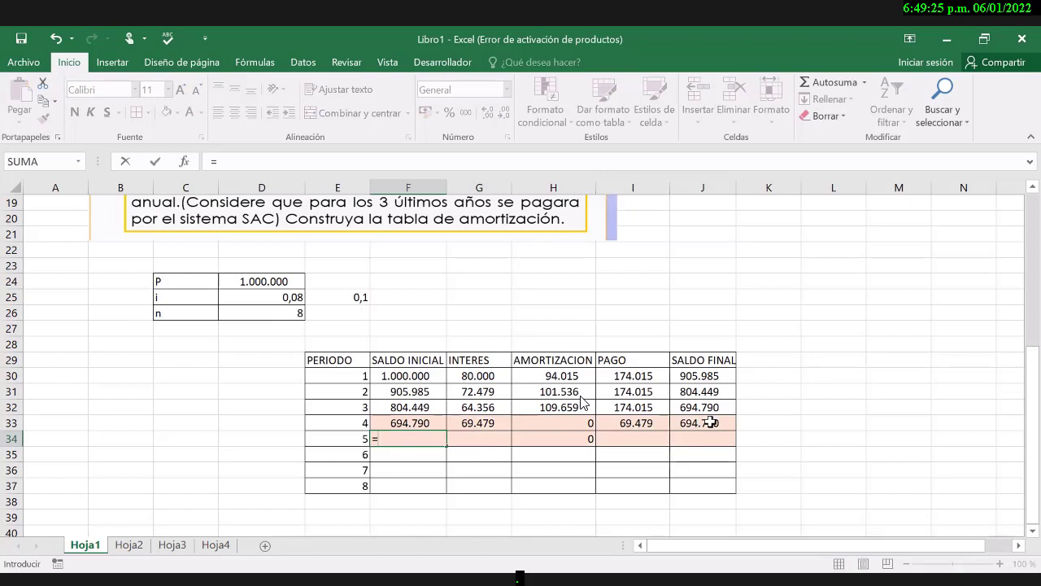
pyautogui.click(710, 422)
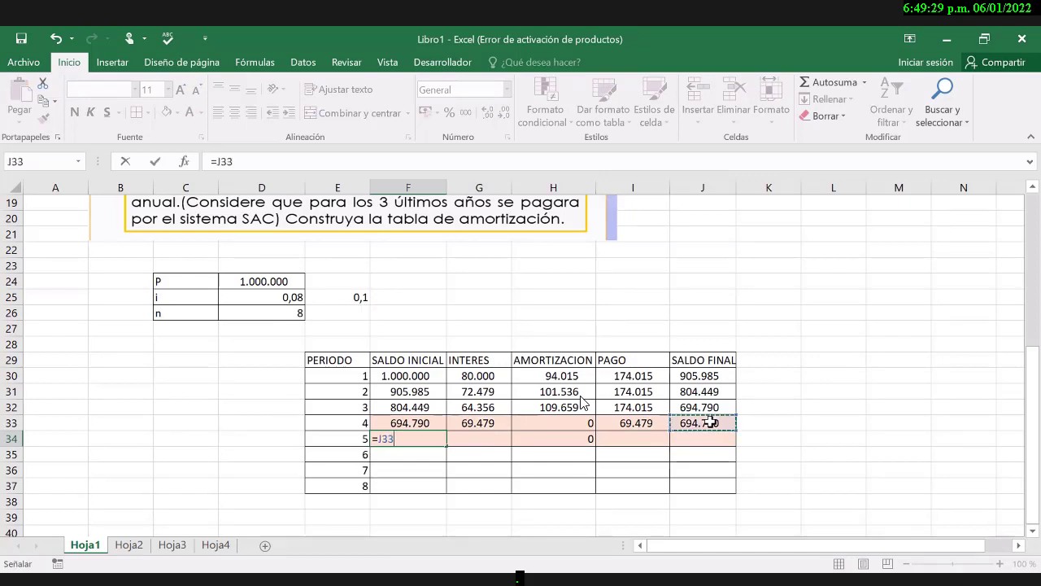
pyautogui.press('Return')
# - Calculate period 5's INTERES in G34 as the opening balance in F34 times the 10% rate in E25
pyautogui.press('Right')
pyautogui.press('Up')
pyautogui.write('=')
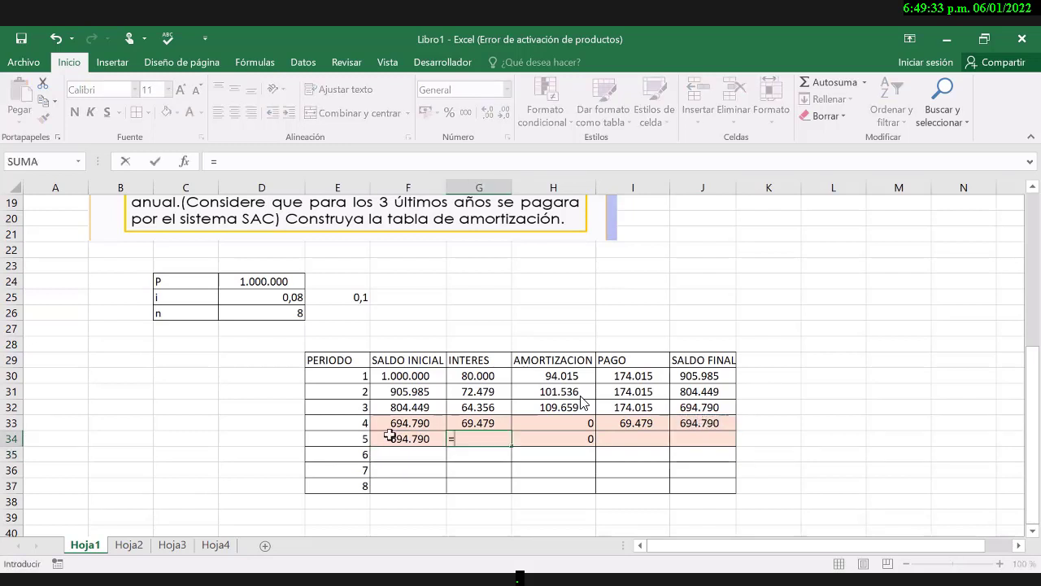
pyautogui.press('Left')
pyautogui.press('Down')
pyautogui.press('Up')
pyautogui.write('*')
pyautogui.click(330, 301)
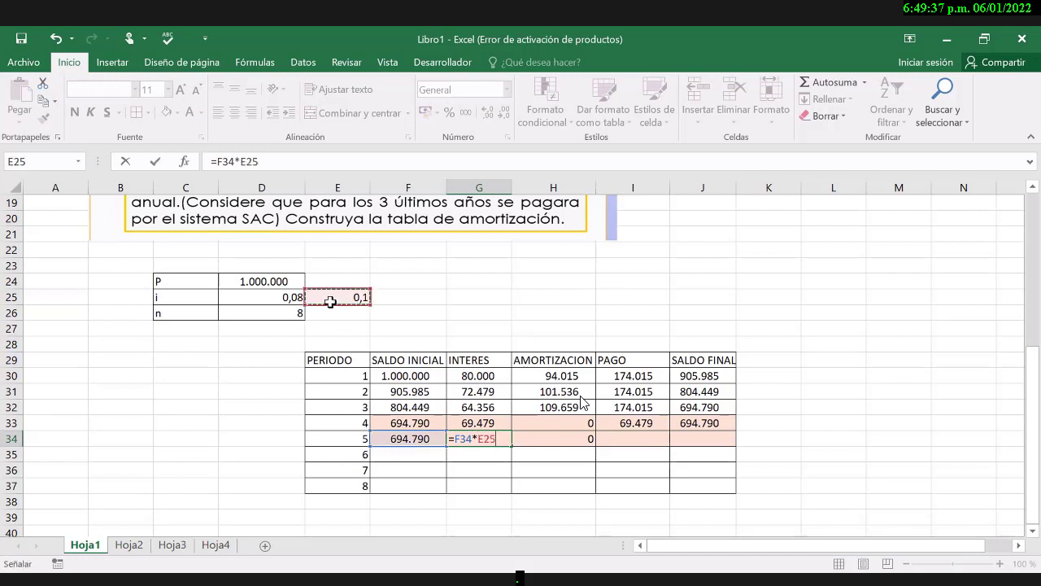
pyautogui.press('Return')
# - Calculate period 5's PAGO in I34 as the interest in G34 plus the amortization in H34
pyautogui.press('Right')
pyautogui.press('Up')
pyautogui.press('Right')
pyautogui.write('=')
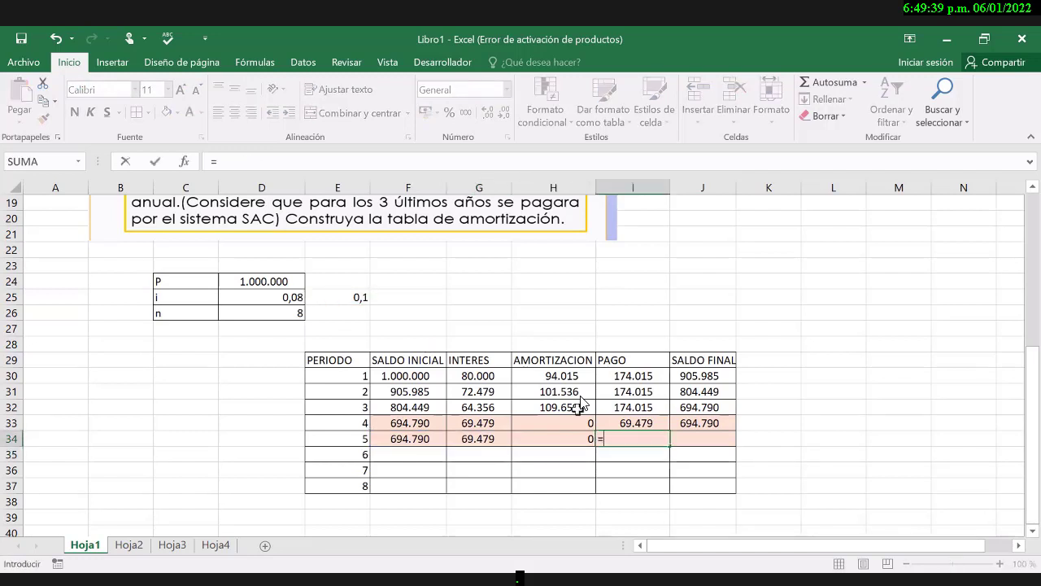
pyautogui.click(479, 437)
pyautogui.write('+')
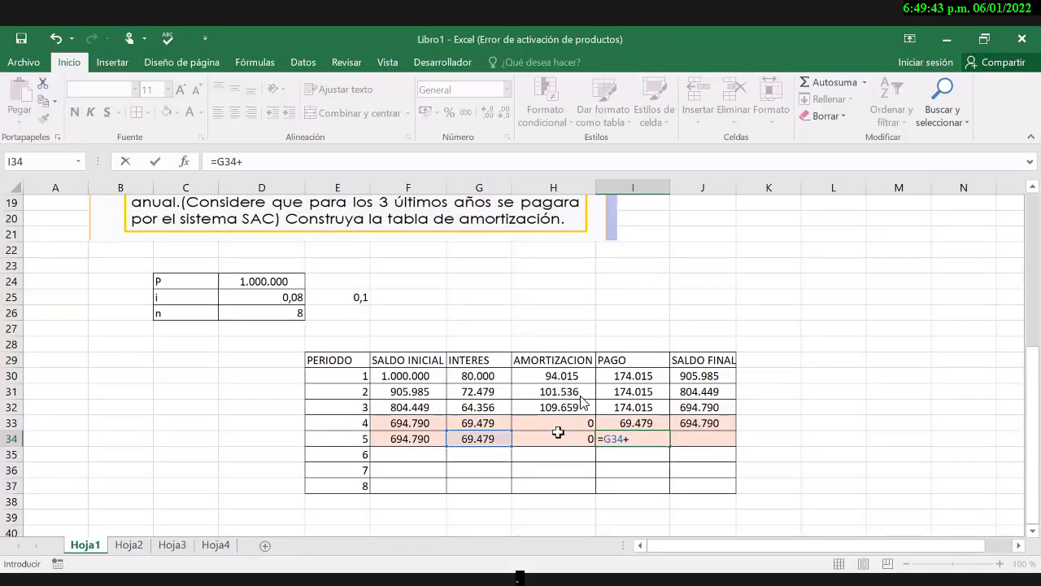
pyautogui.click(557, 432)
pyautogui.press('Return')
# - Calculate period 5's SALDO FINAL in J34 as the opening balance in F34 minus the amortization in H34
pyautogui.press('Up')
pyautogui.press('Right')
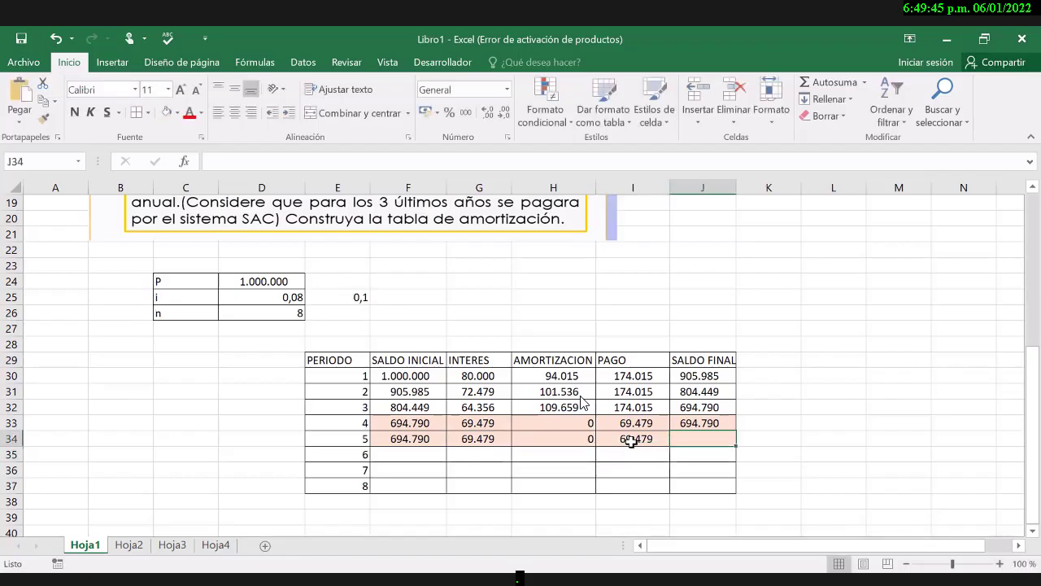
pyautogui.write('=')
pyautogui.click(631, 438)
pyautogui.press('BackSpace')
pyautogui.press('BackSpace')
pyautogui.press('BackSpace')
pyautogui.press('Left')
pyautogui.press('Left')
pyautogui.press('Left')
pyautogui.press('Left')
pyautogui.write('-')
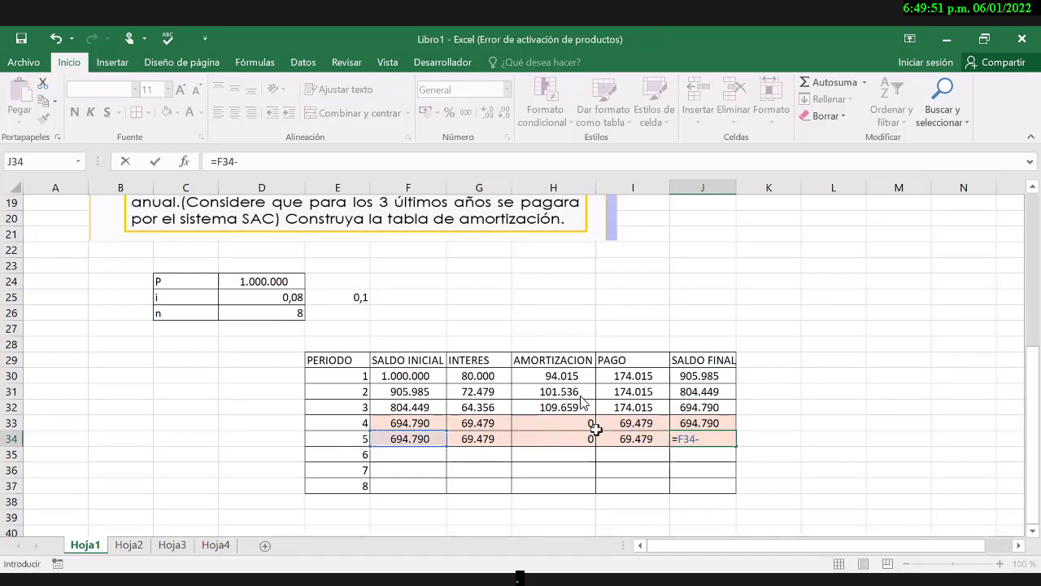
pyautogui.click(577, 440)
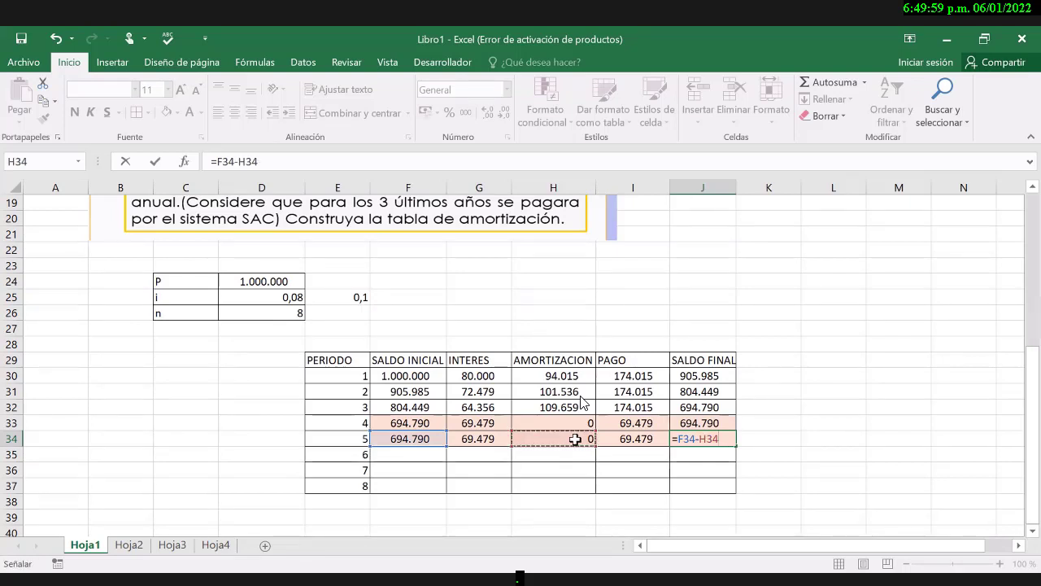
pyautogui.press('Return')
pyautogui.press('Up')
pyautogui.press('Down')
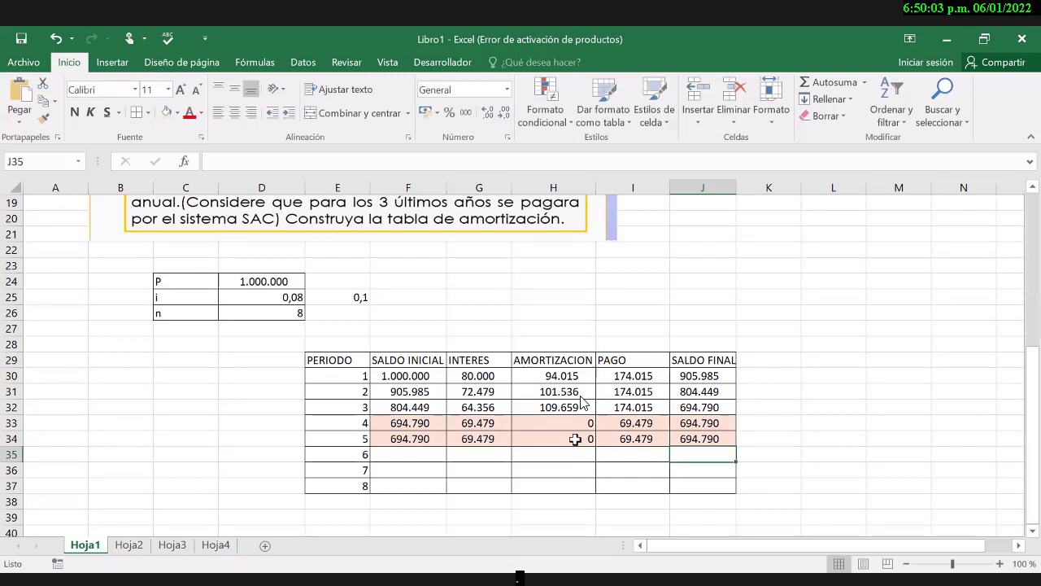
# - Reread the problem statement above the table for the conditions that apply to the last three years
pyautogui.press('Down')
pyautogui.press('Left')
pyautogui.press('Left')
pyautogui.press('Left')
pyautogui.press('Left')
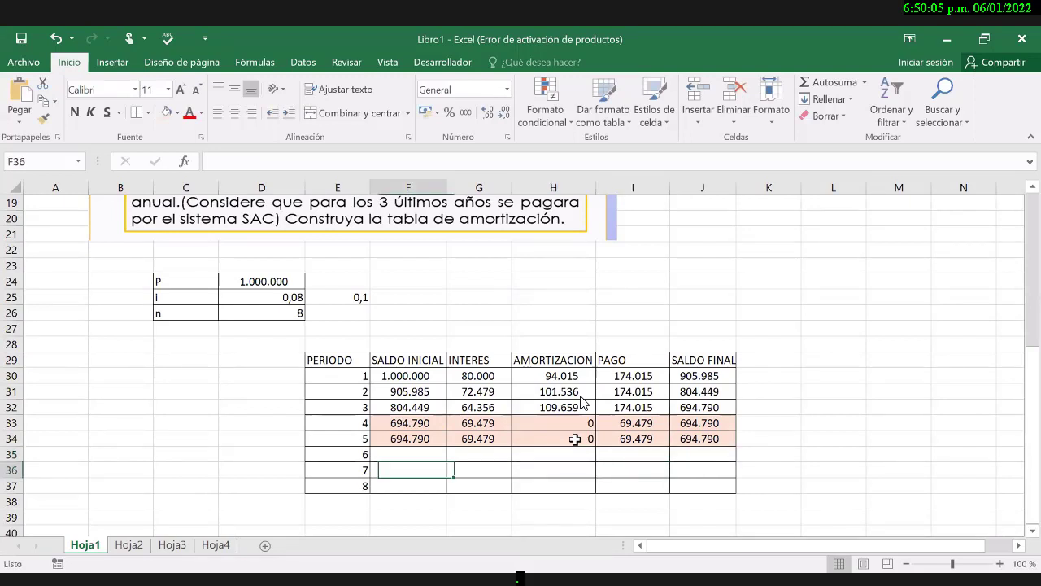
pyautogui.press('Left')
pyautogui.press('Up')
pyautogui.hotkey('ctrl', 'Up')
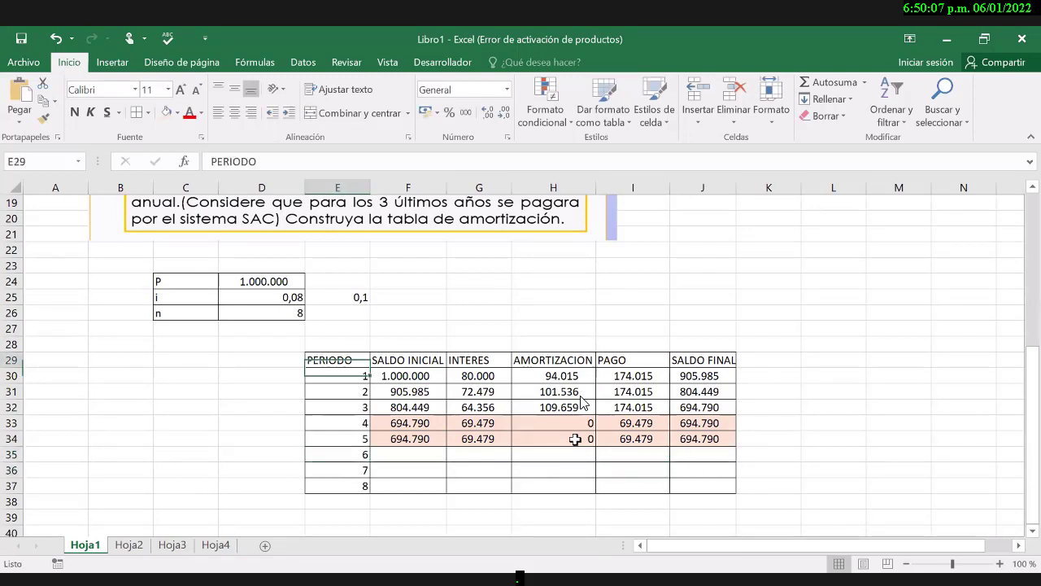
pyautogui.press('Up')
pyautogui.press('Up')
pyautogui.press('Up')
pyautogui.press('Up')
pyautogui.press('Up')
pyautogui.press('Up')
pyautogui.press('Up')
pyautogui.press('Up')
pyautogui.press('Up')
pyautogui.press('Up')
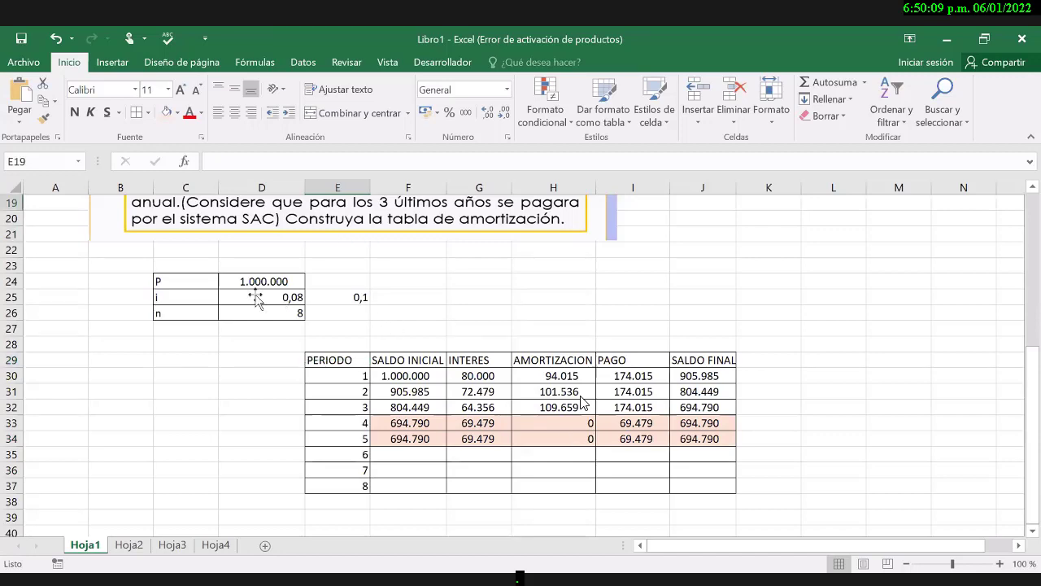
pyautogui.scroll(3, 582, 401)
pyautogui.scroll(-1, 582, 401)
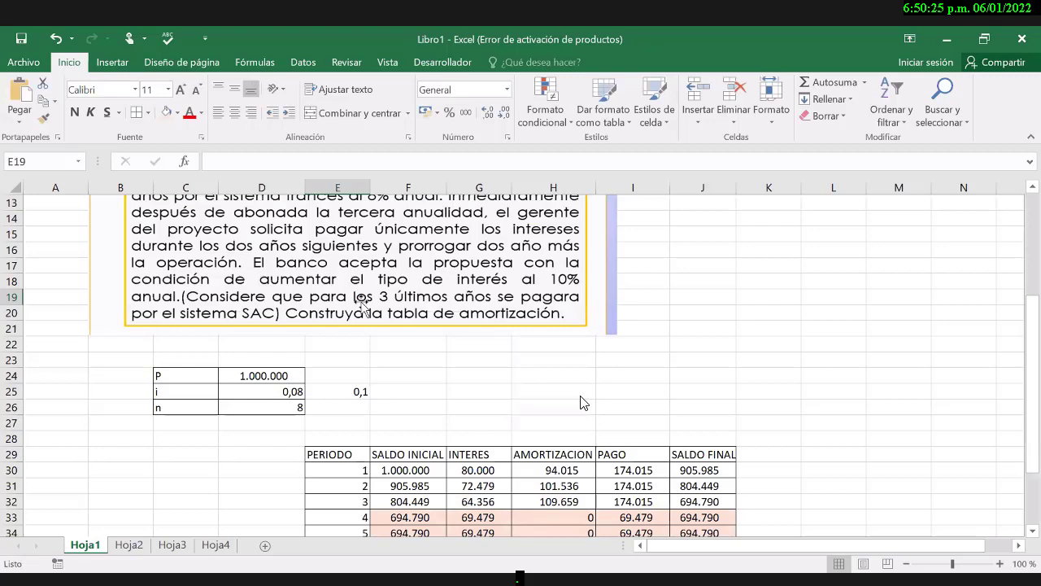
# - Shade the cells of periods 6 to 8, F35:J37, with a light green fill
pyautogui.press('Down')
pyautogui.press('Down')
pyautogui.press('Down')
pyautogui.press('Down')
pyautogui.press('Down')
pyautogui.press('Down')
pyautogui.press('Right')
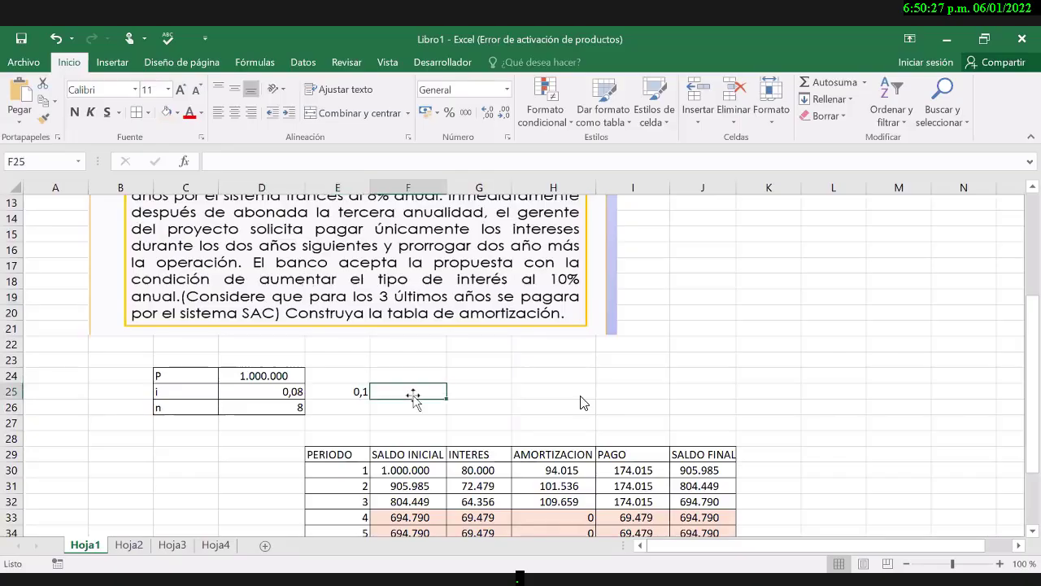
pyautogui.press('Down')
pyautogui.press('Down')
pyautogui.press('Down')
pyautogui.press('Down')
pyautogui.press('Down')
pyautogui.press('Down')
pyautogui.press('Down')
pyautogui.press('Down')
pyautogui.press('Down')
pyautogui.press('Down')
pyautogui.press('Down')
pyautogui.moveTo(407, 470); pyautogui.dragTo(702, 501)
pyautogui.click(177, 113)
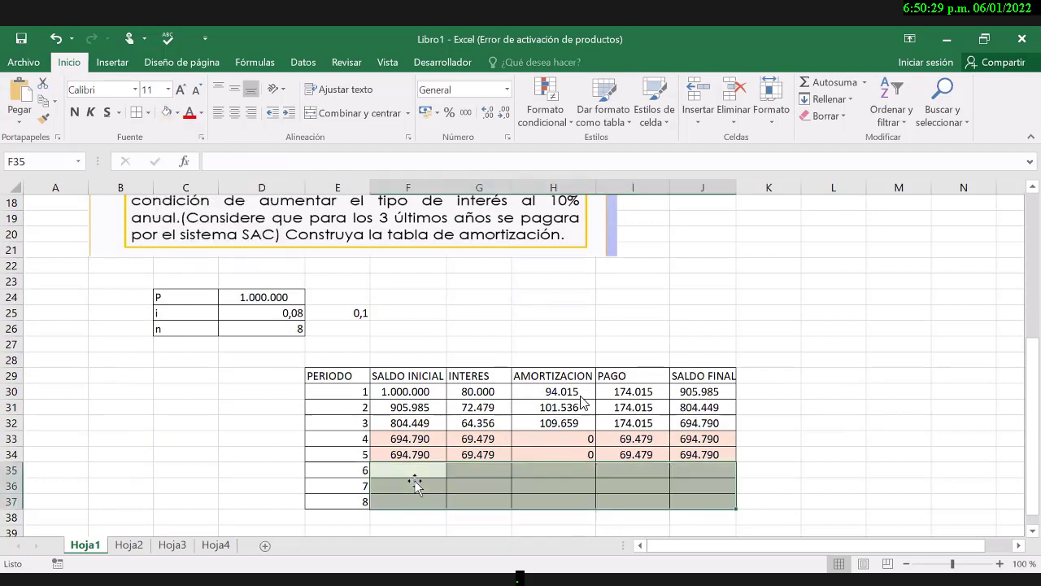
pyautogui.click(414, 483)
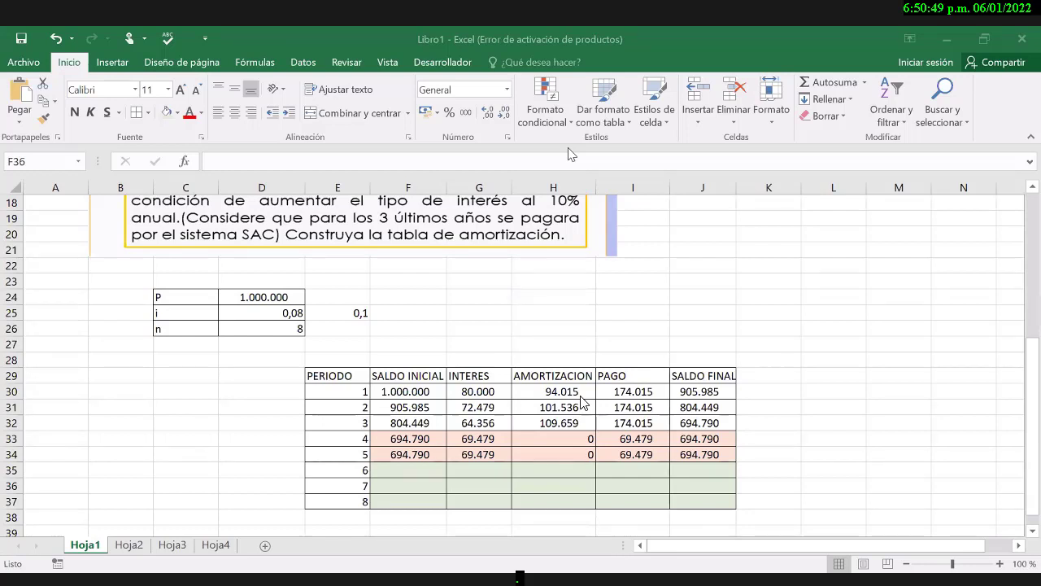
# - Set period 6's SALDO INICIAL in F35 equal to period 5's closing balance in J34
pyautogui.click(411, 470)
pyautogui.click(410, 470)
pyautogui.write('=')
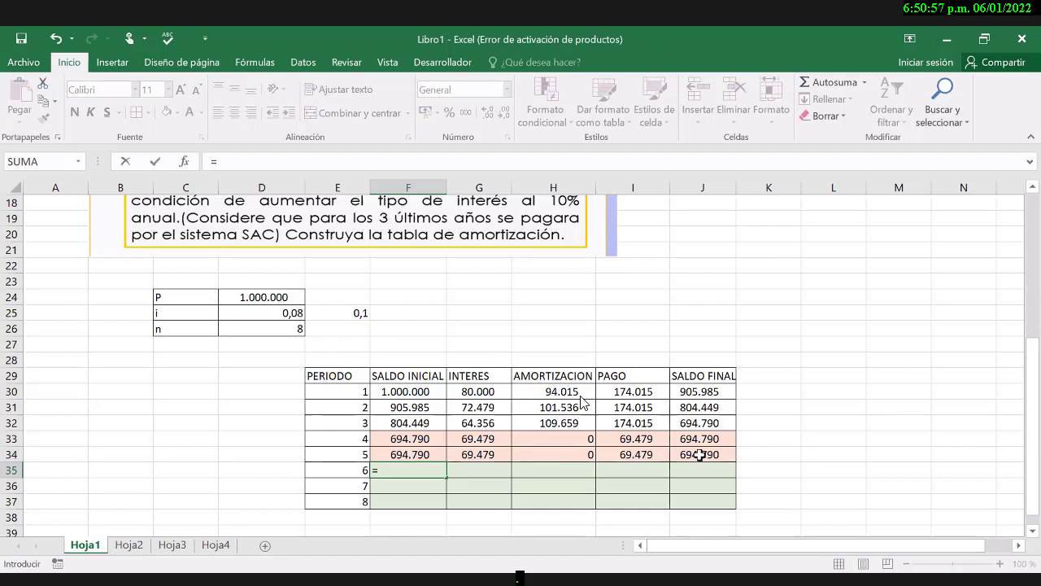
pyautogui.click(699, 454)
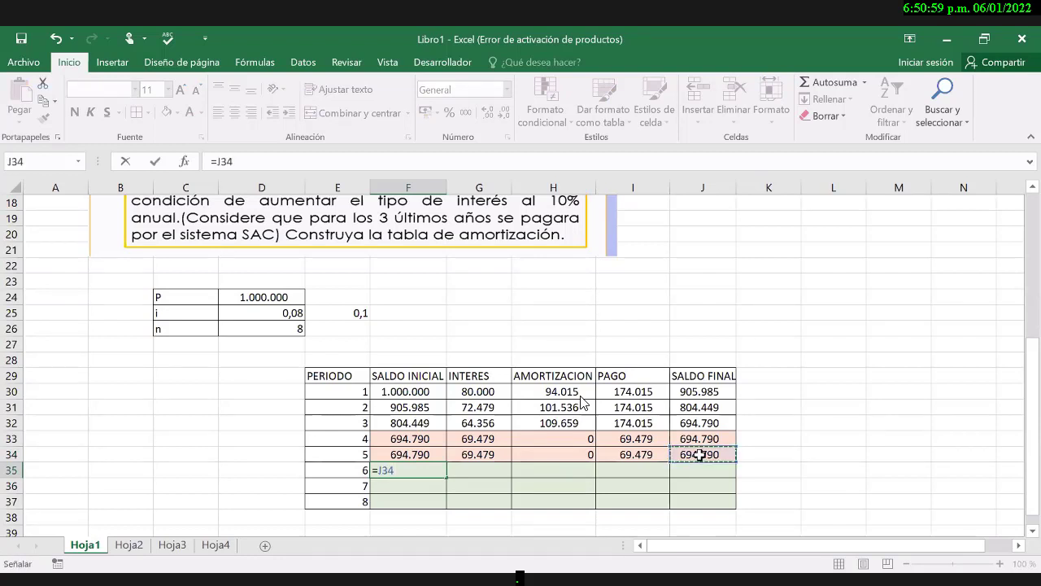
pyautogui.press('Tab')
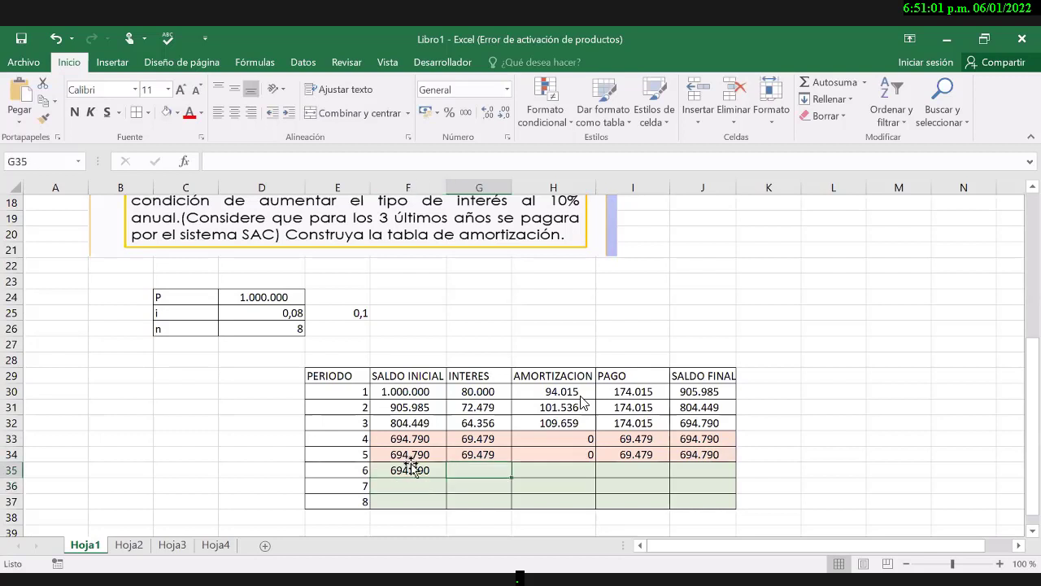
# - Calculate period 6's INTERES in G35 as the opening balance in F35 times the 10% rate in E25
pyautogui.write('=')
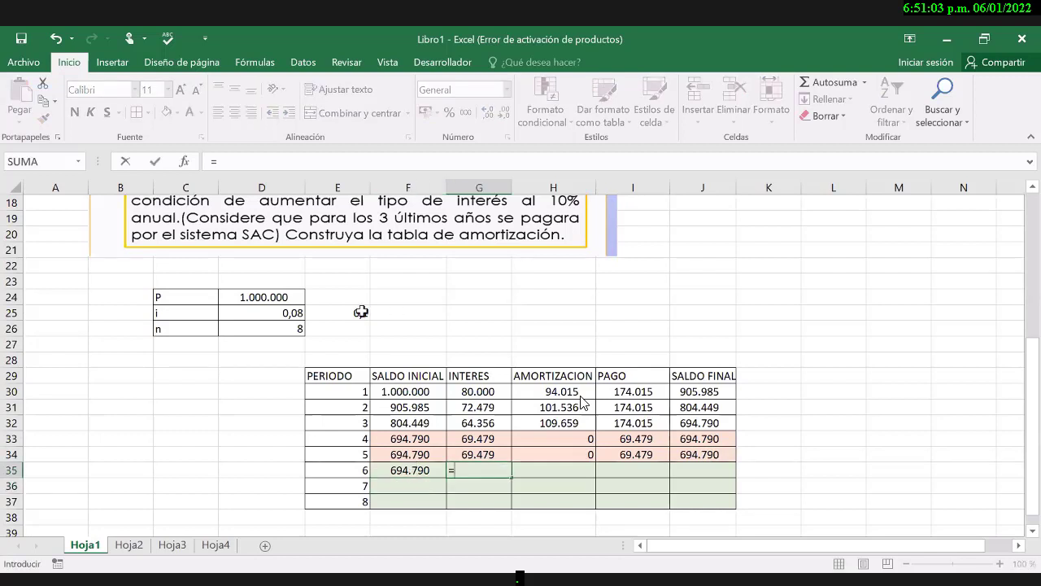
pyautogui.press('Left')
pyautogui.write('*')
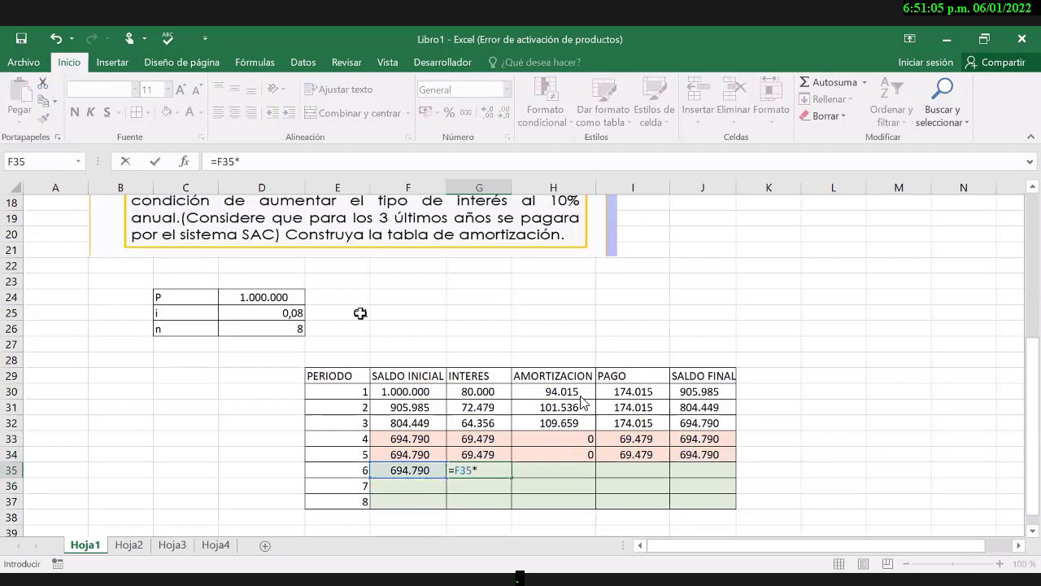
pyautogui.click(360, 313)
pyautogui.press('Tab')
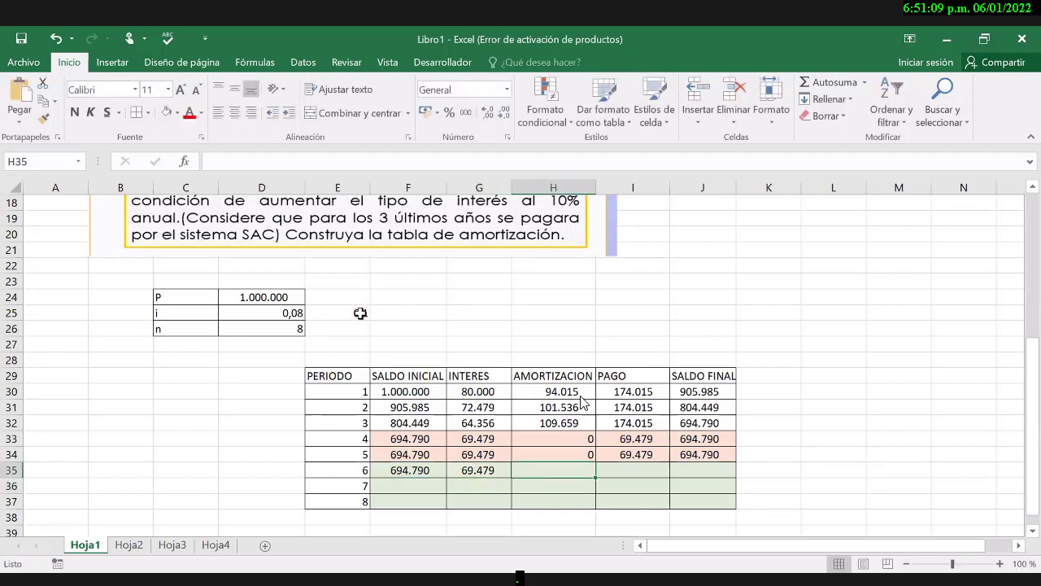
# - Check the constant-amortization formulas on the PowerPoint slide FORMULAS A UTILIZAR and return to the Excel workbook
pyautogui.write('=')
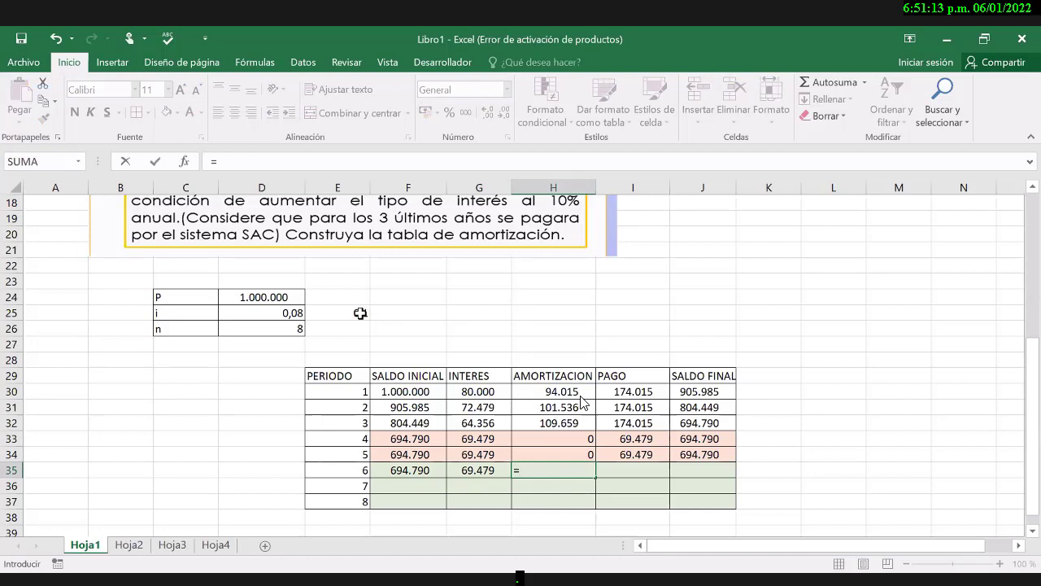
pyautogui.press('BackSpace')
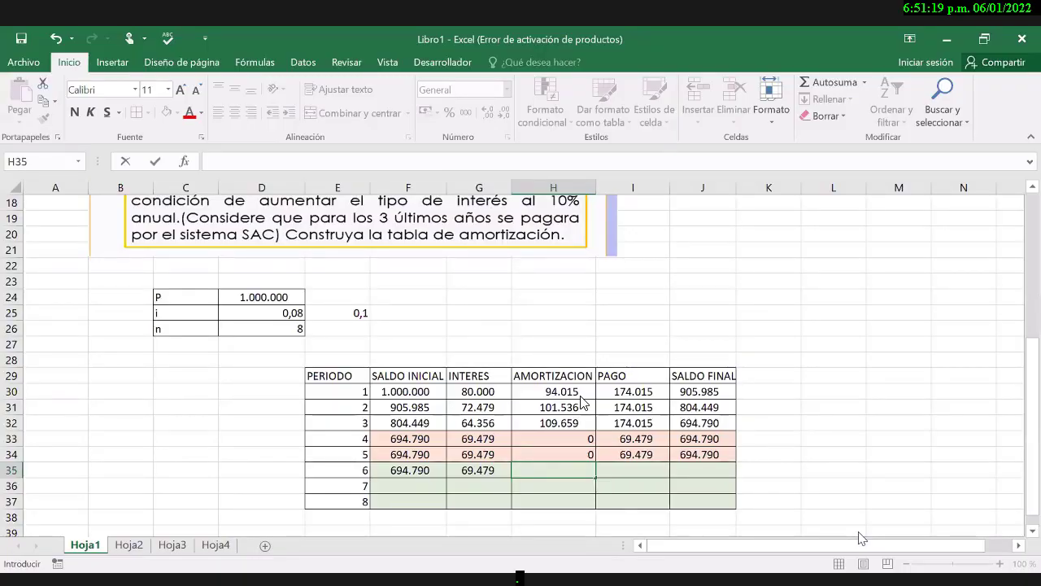
pyautogui.hotkey('alt', 'Tab')
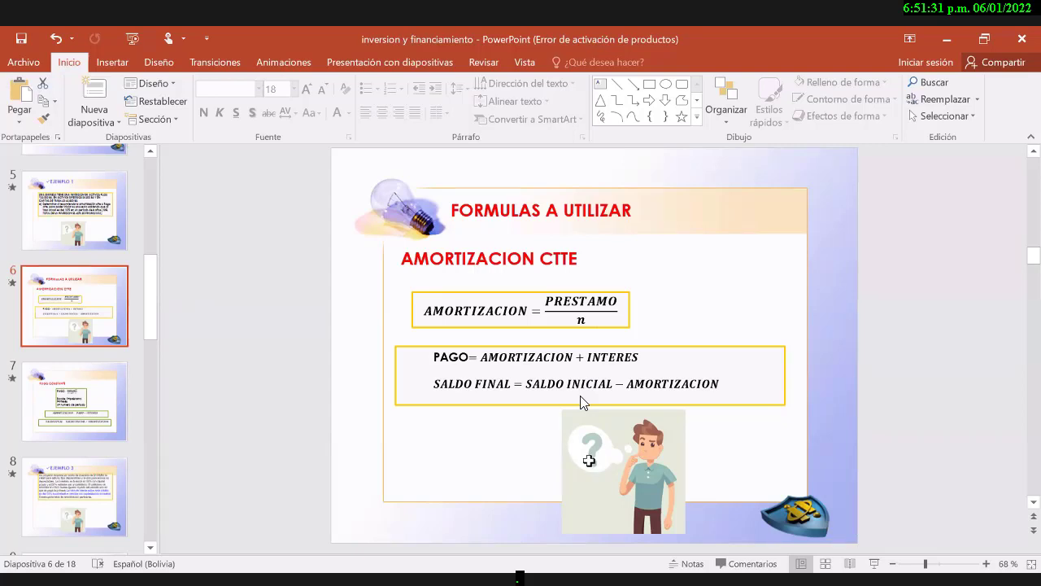
pyautogui.hotkey('alt', 'Tab')
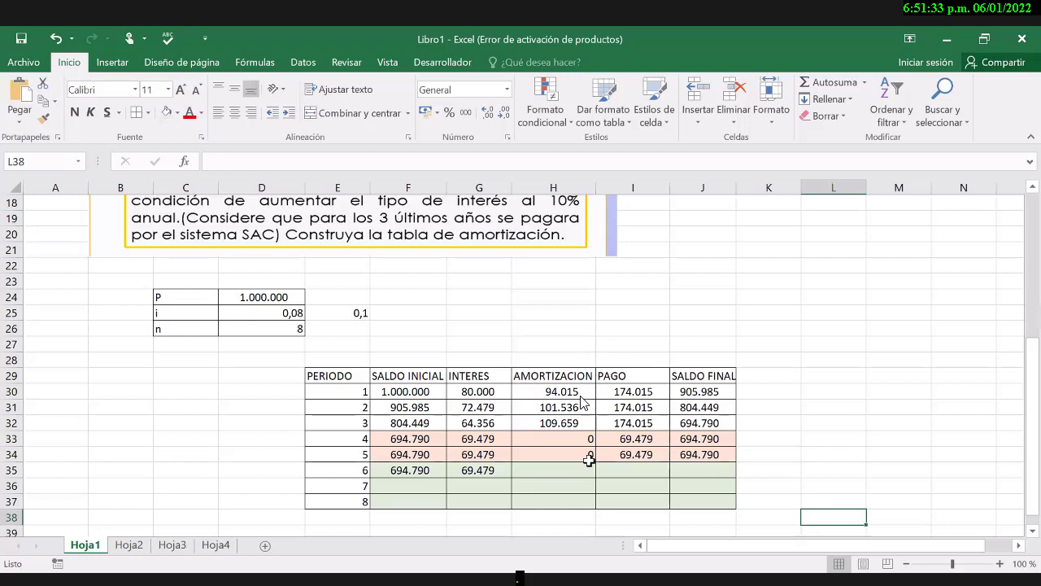
# - Calculate period 6's AMORTIZACION in H35 as the loan amount in D24 divided by the number of periods in D26
pyautogui.click(579, 471)
pyautogui.write('=')
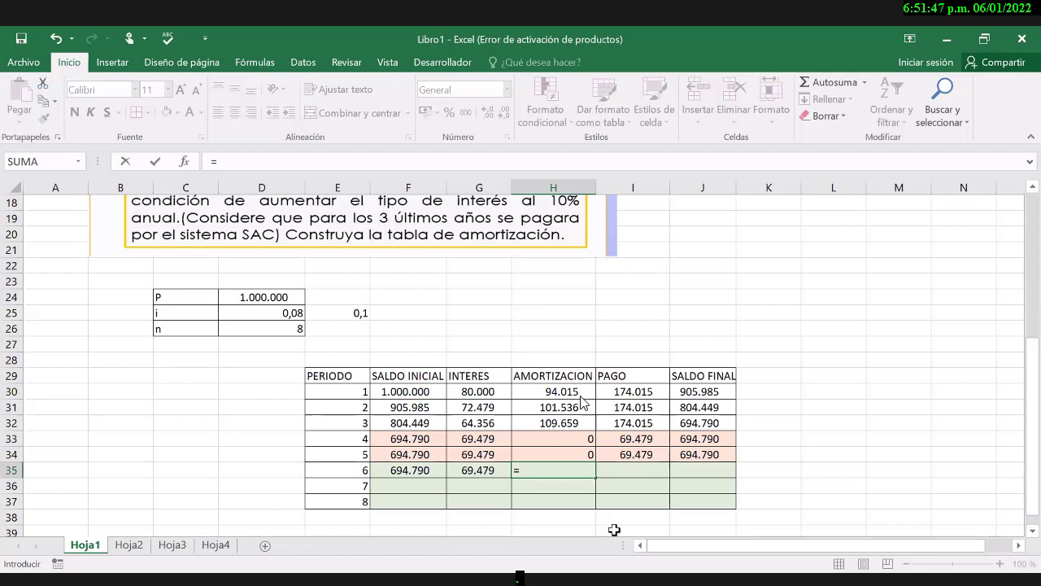
pyautogui.click(267, 300)
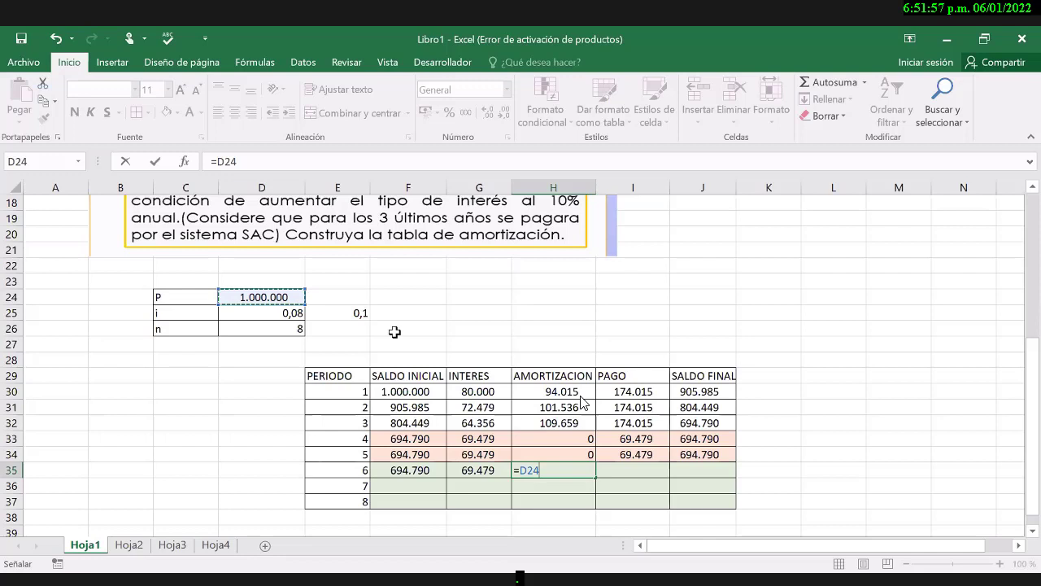
pyautogui.write('/')
pyautogui.click(313, 330)
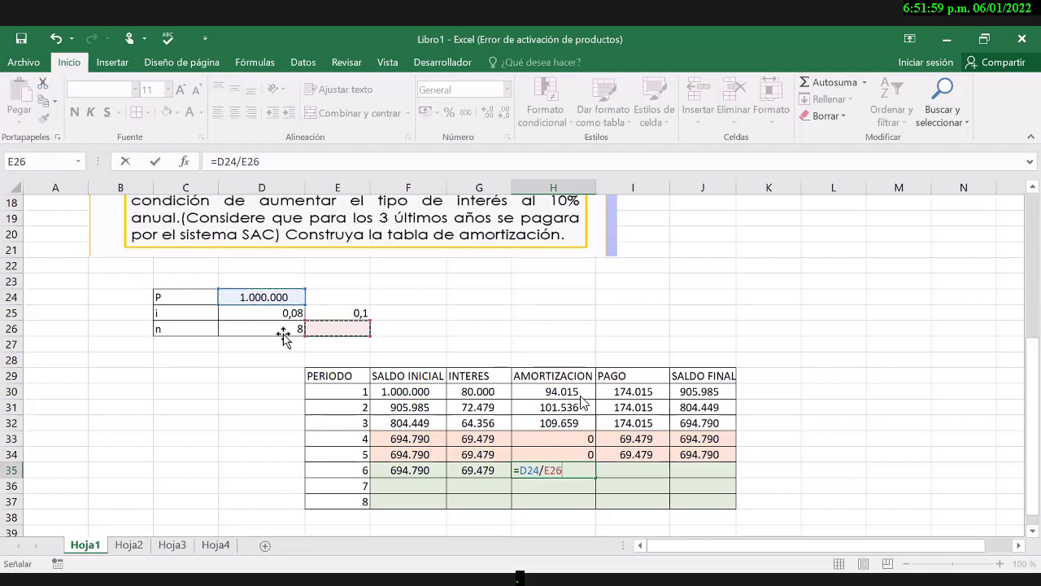
pyautogui.click(284, 331)
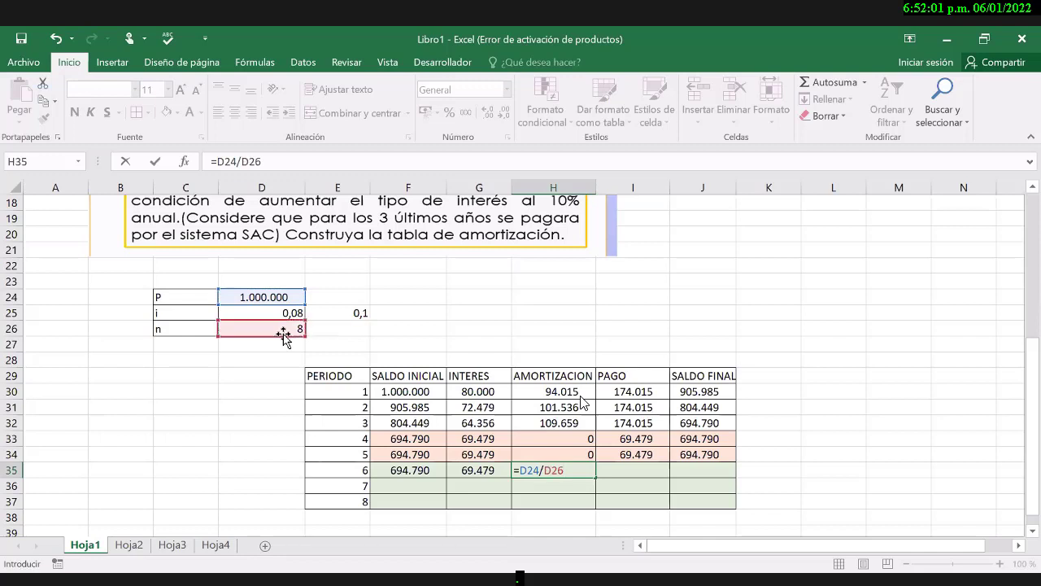
pyautogui.click(567, 480)
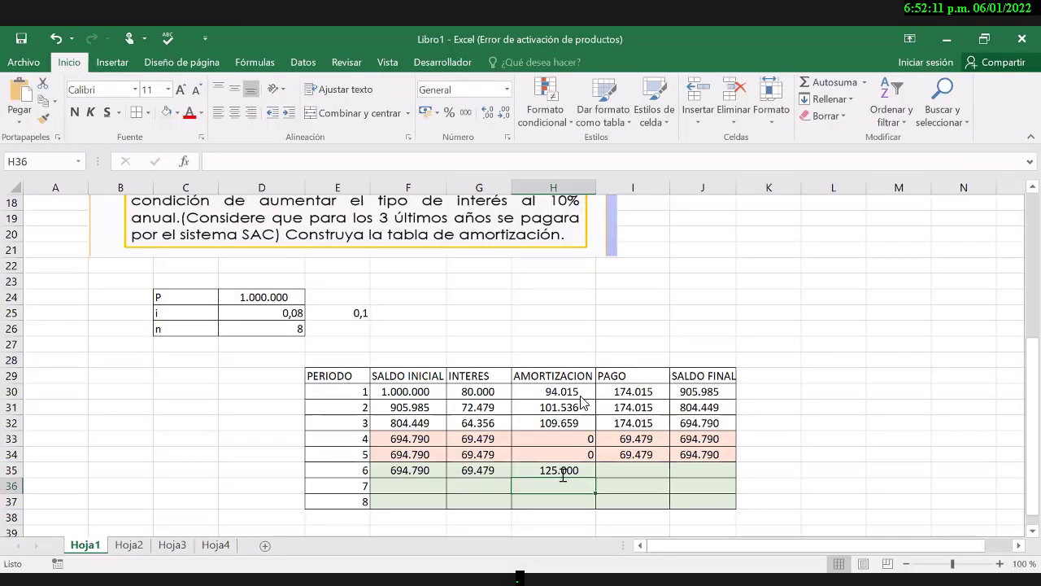
# - Replace period 6's AMORTIZACION formula in H35 with the opening balance in F35 divided by 3
pyautogui.doubleClick(563, 472)
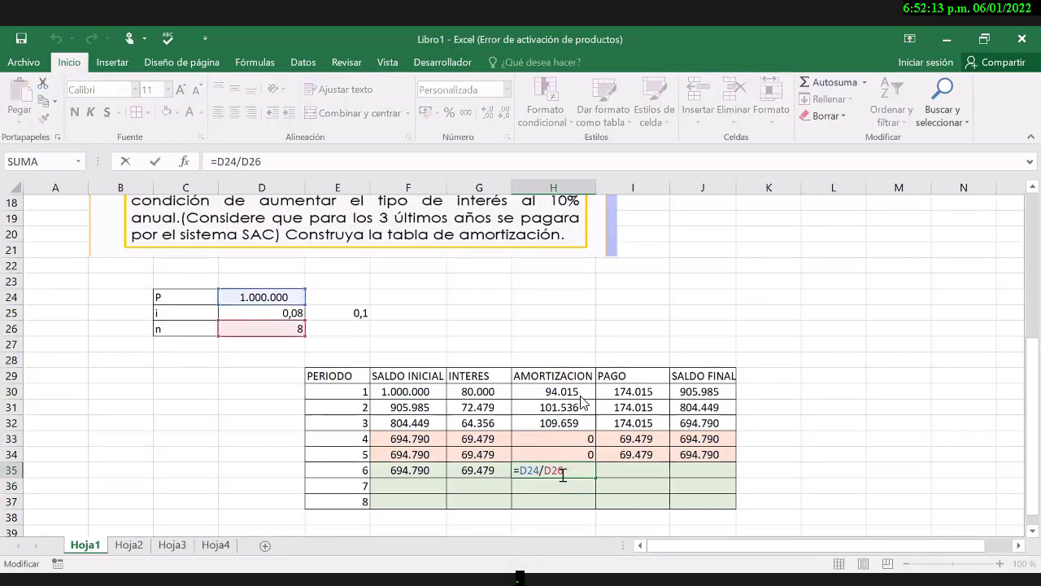
pyautogui.press('BackSpace')
pyautogui.press('BackSpace')
pyautogui.press('BackSpace')
pyautogui.press('BackSpace')
pyautogui.press('BackSpace')
pyautogui.press('BackSpace')
pyautogui.press('BackSpace')
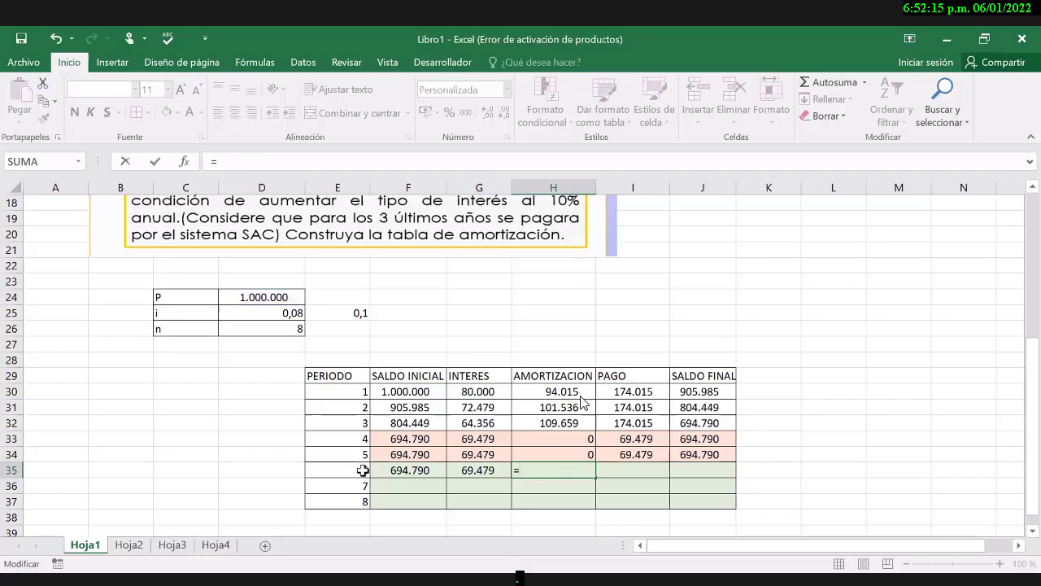
pyautogui.click(418, 471)
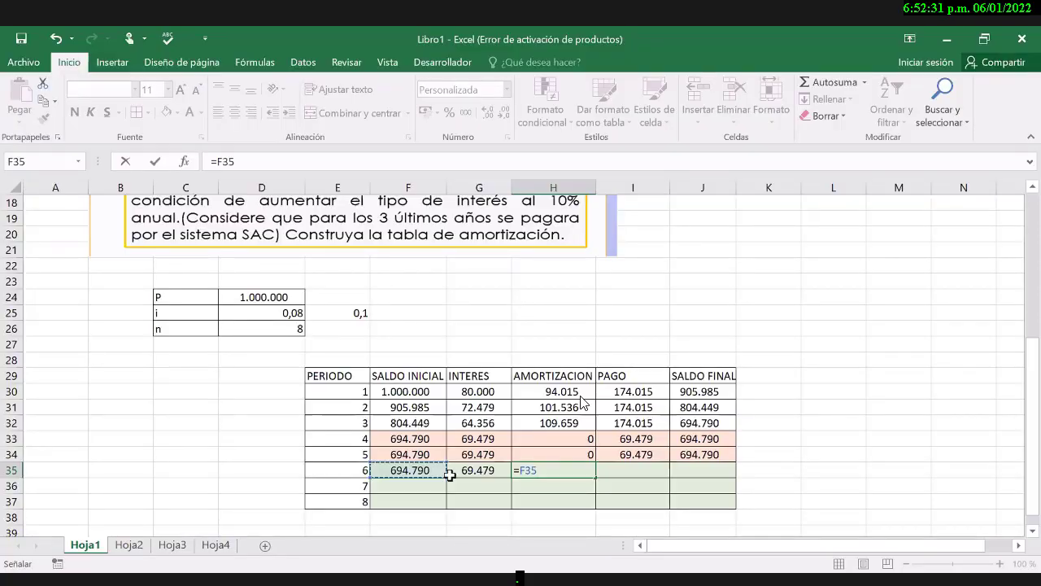
pyautogui.write('/')
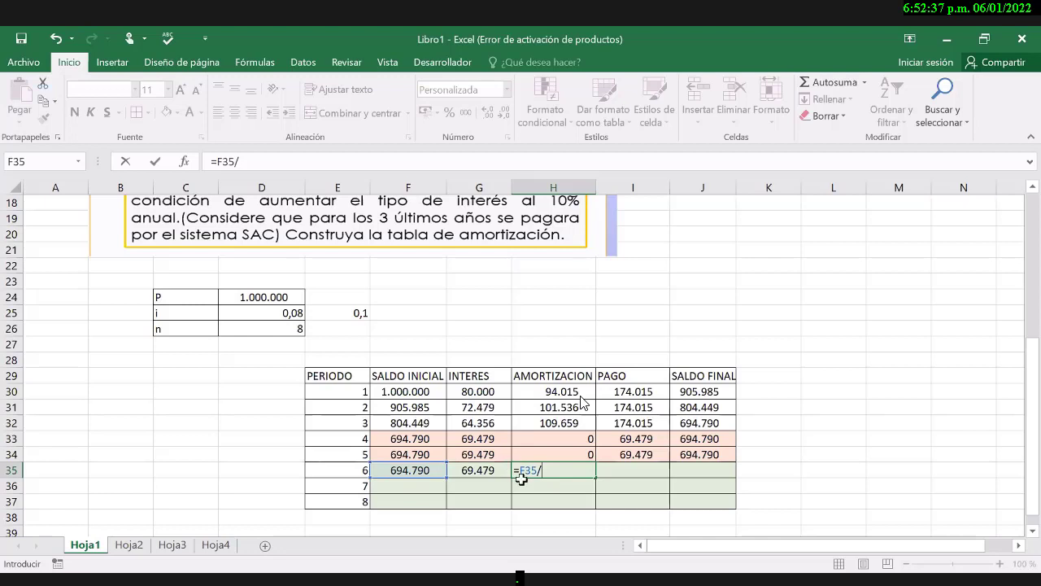
pyautogui.write('3')
pyautogui.press('Return')
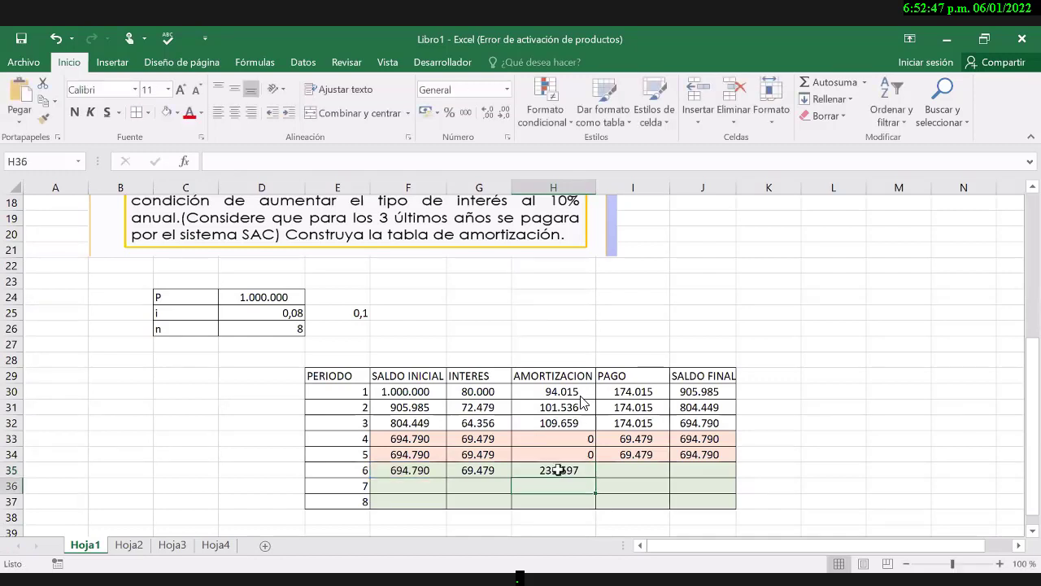
# - Set the AMORTIZACION of periods 7 and 8 equal to the preceding period's, with =H35 in H36 and =H36 in H37
pyautogui.write('=')
pyautogui.click(557, 470)
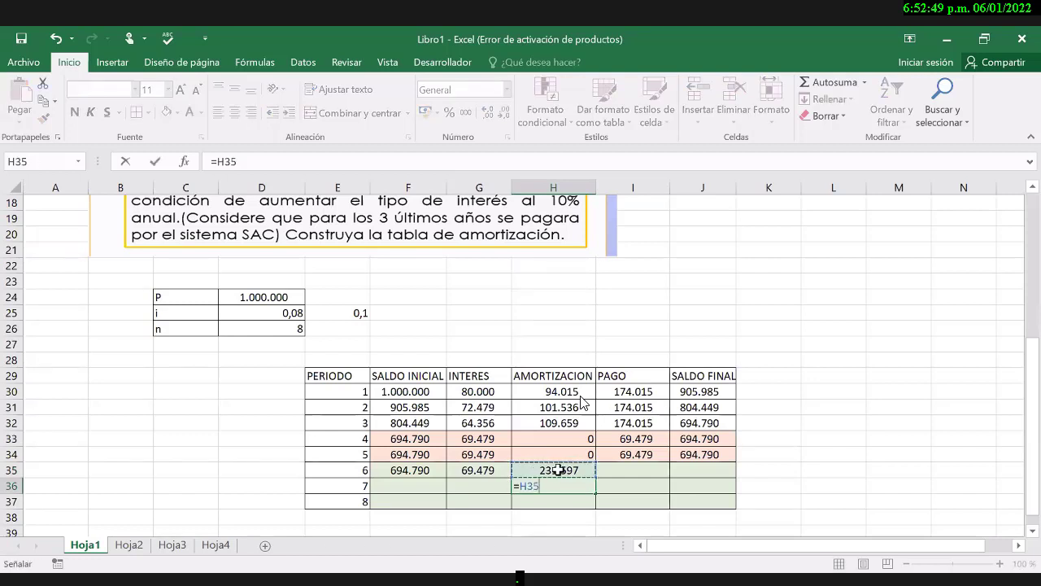
pyautogui.press('Return')
pyautogui.write('=')
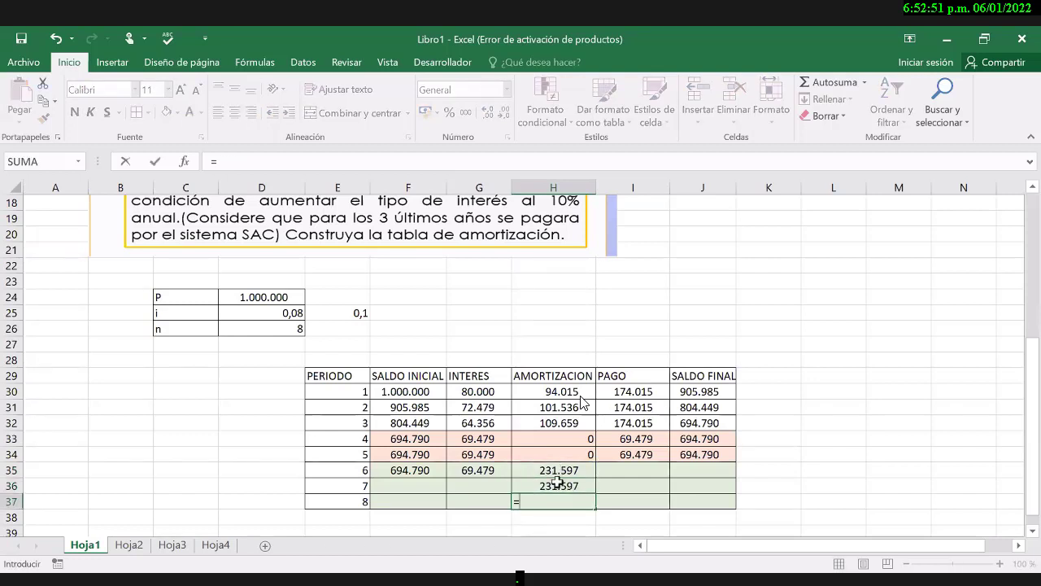
pyautogui.click(557, 482)
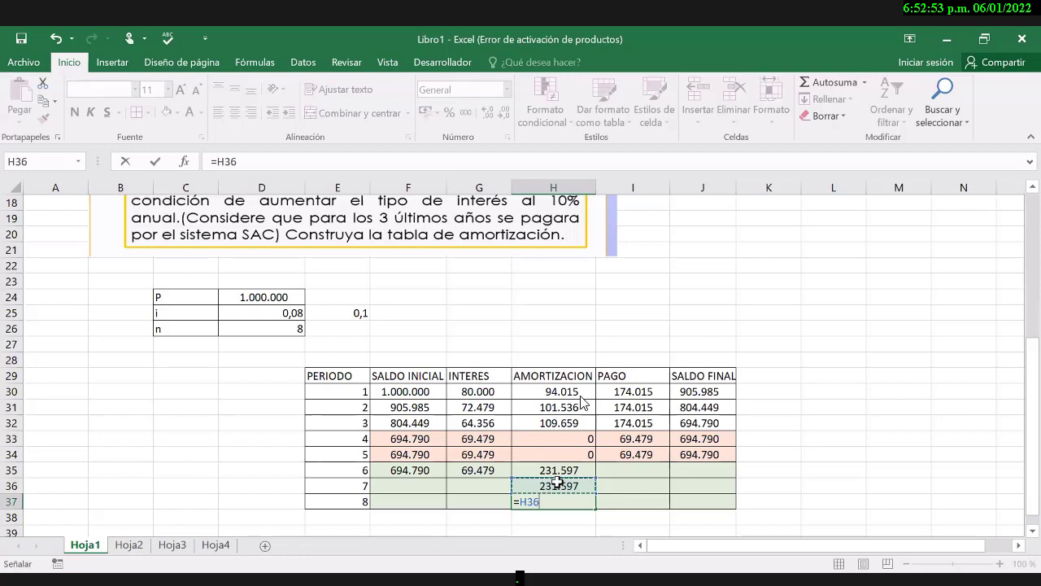
pyautogui.press('Tab')
# - Calculate period 6's PAGO in I35 as the interest in G35 plus the amortization in H35
pyautogui.press('Up')
pyautogui.press('Up')
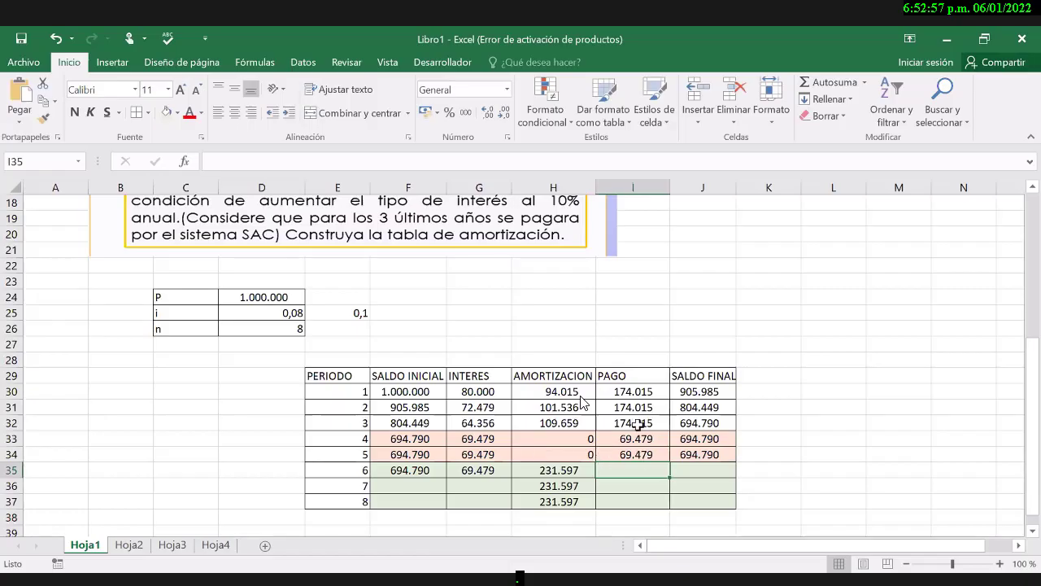
pyautogui.write('=')
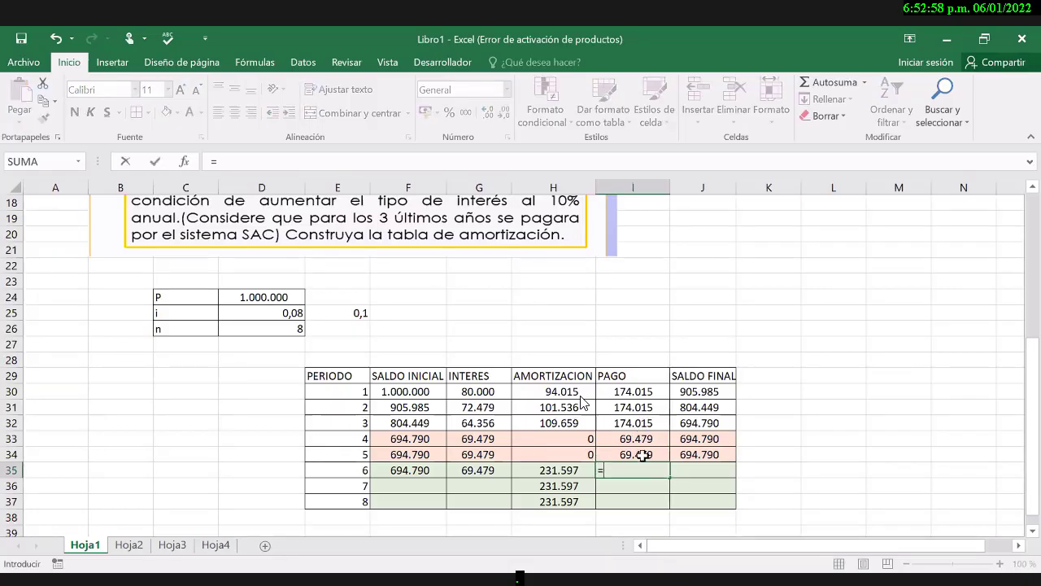
pyautogui.click(483, 470)
pyautogui.write('+')
pyautogui.click(556, 471)
pyautogui.press('Return')
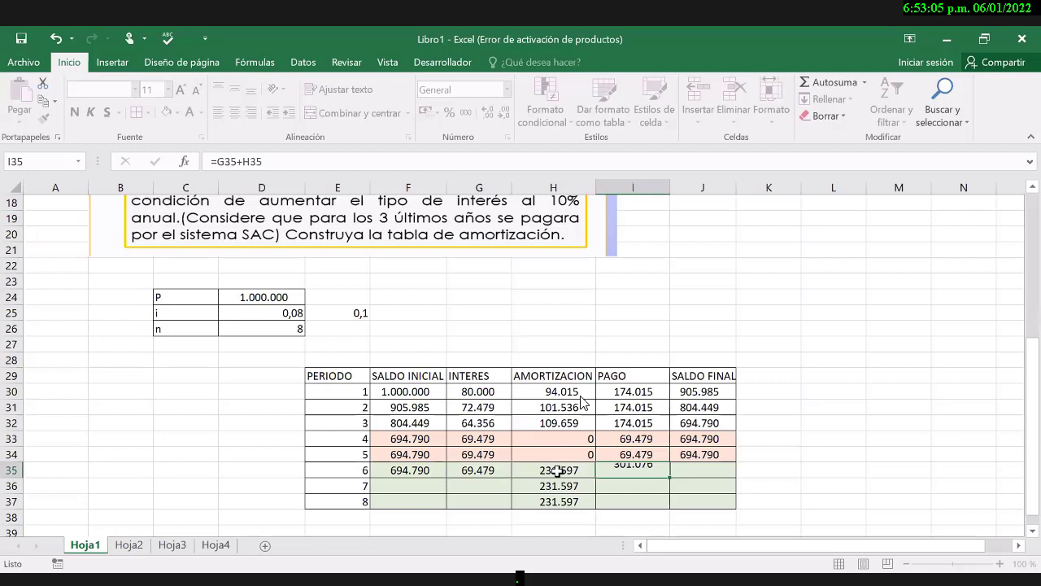
# - Calculate period 6's SALDO FINAL in J35 as the opening balance in F35 minus the amortization in H35
pyautogui.press('Right')
pyautogui.write('=')
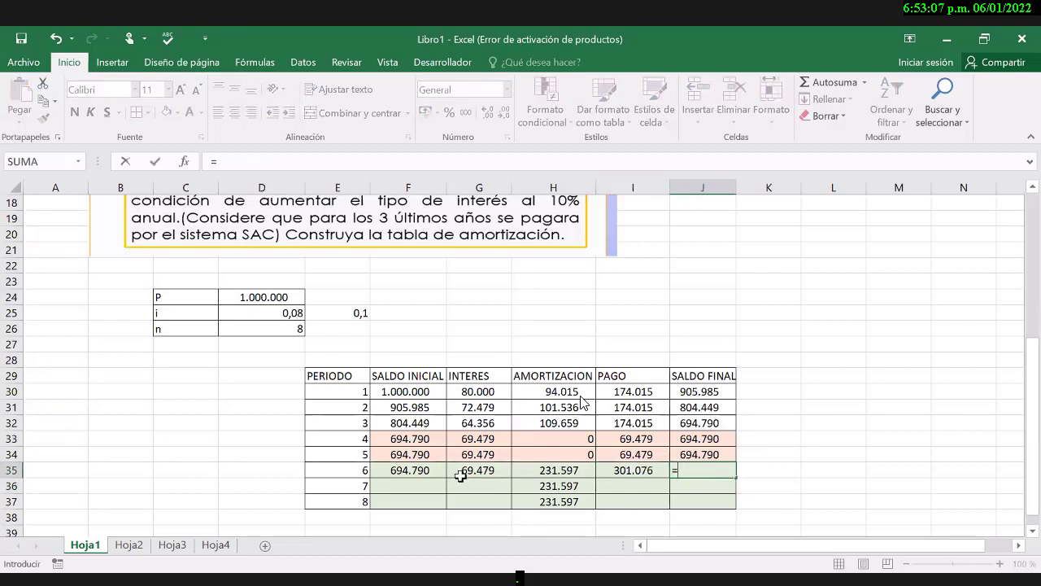
pyautogui.press('Left')
pyautogui.press('Left')
pyautogui.press('Left')
pyautogui.press('Left')
pyautogui.write('-')
pyautogui.click(552, 471)
pyautogui.press('Return')
# - Copy period 6's SALDO INICIAL formula from F35 down to F37 for periods 7 and 8
pyautogui.press('Down')
pyautogui.press('Left')
pyautogui.press('Left')
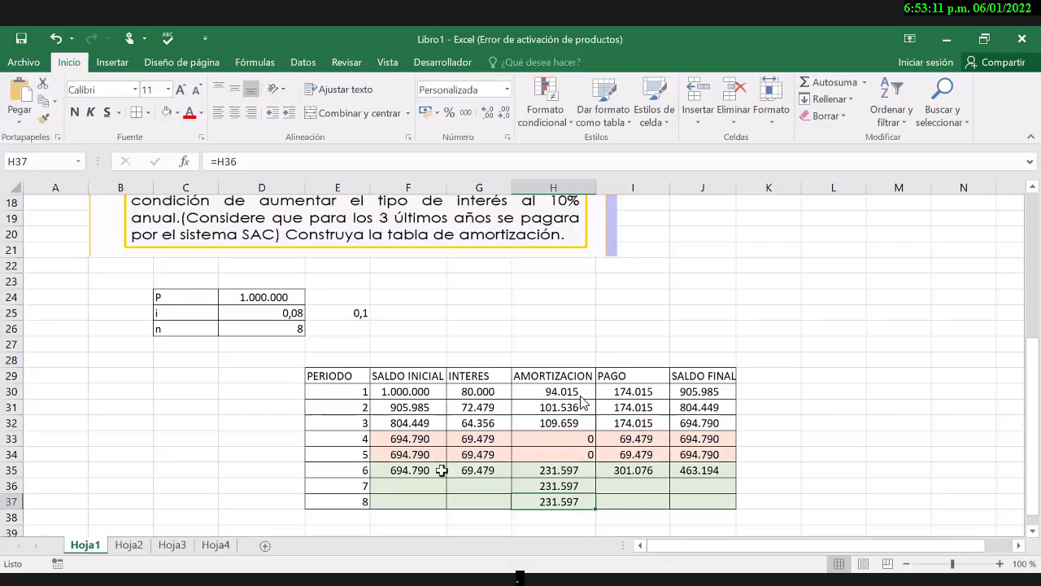
pyautogui.click(442, 474)
pyautogui.moveTo(445, 478); pyautogui.dragTo(446, 506)
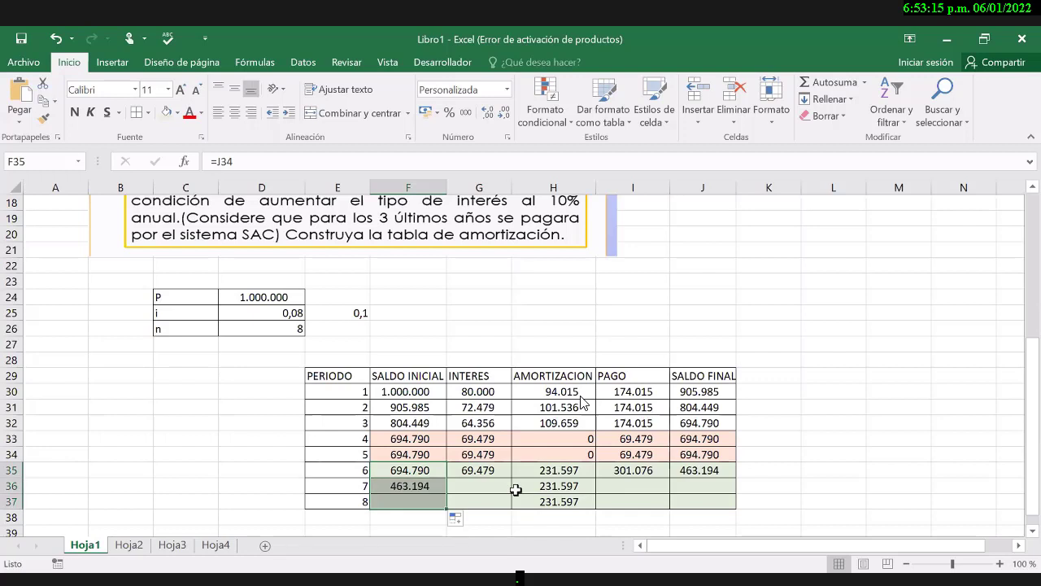
# - Fix the rate's row in period 6's INTERES formula as =F35*E$25 and copy it down to G37
pyautogui.click(504, 471)
pyautogui.write('=F35*E25')
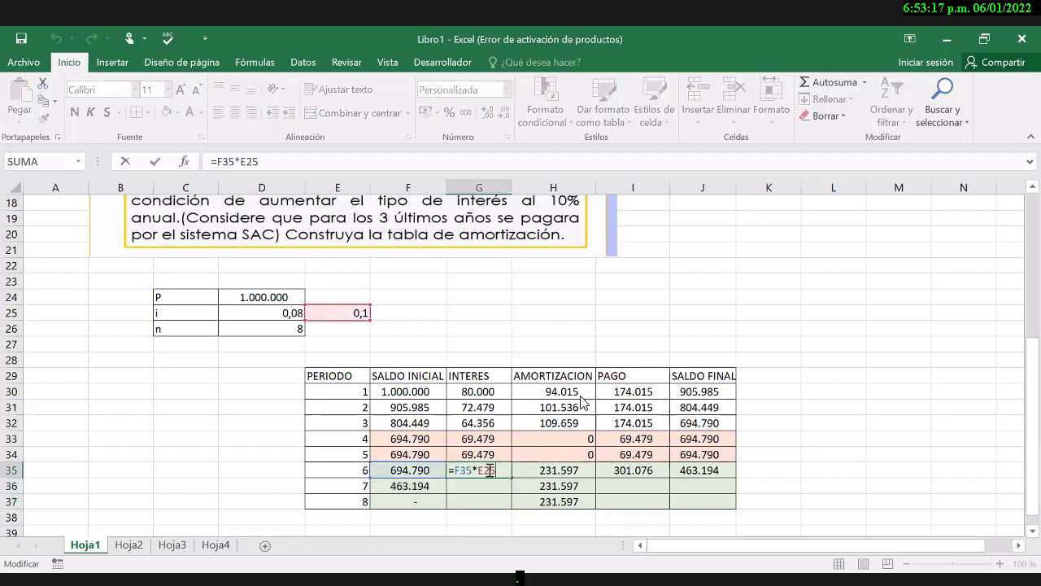
pyautogui.press('F4')
pyautogui.press('F4')
pyautogui.press('Return')
pyautogui.click(494, 470)
pyautogui.moveTo(558, 488); pyautogui.dragTo(509, 504)
pyautogui.click(501, 470)
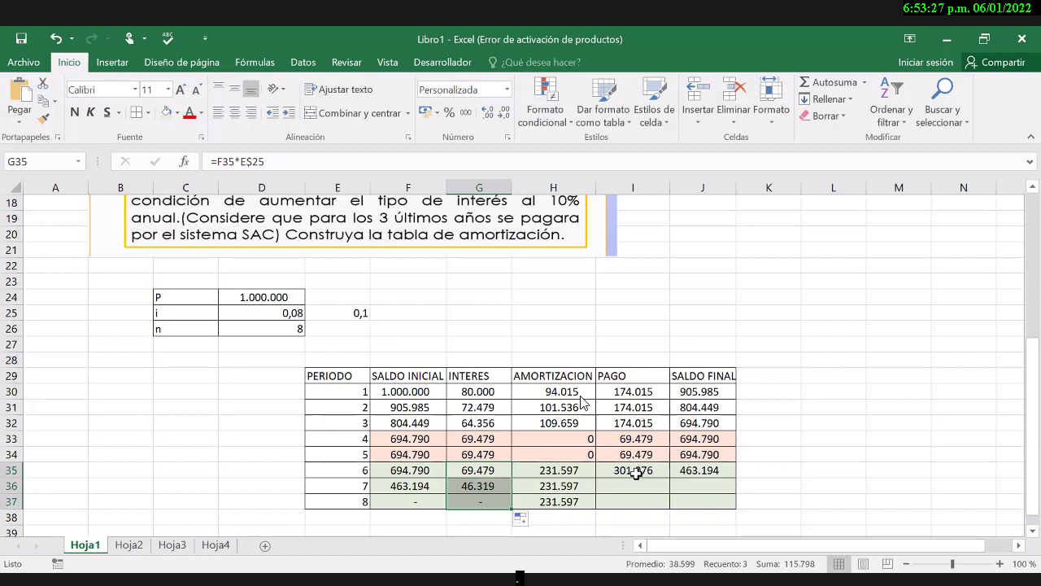
# - Copy period 6's PAGO and SALDO FINAL formulas in I35 and J35 down through period 8
pyautogui.click(635, 473)
pyautogui.moveTo(669, 478); pyautogui.dragTo(669, 503)
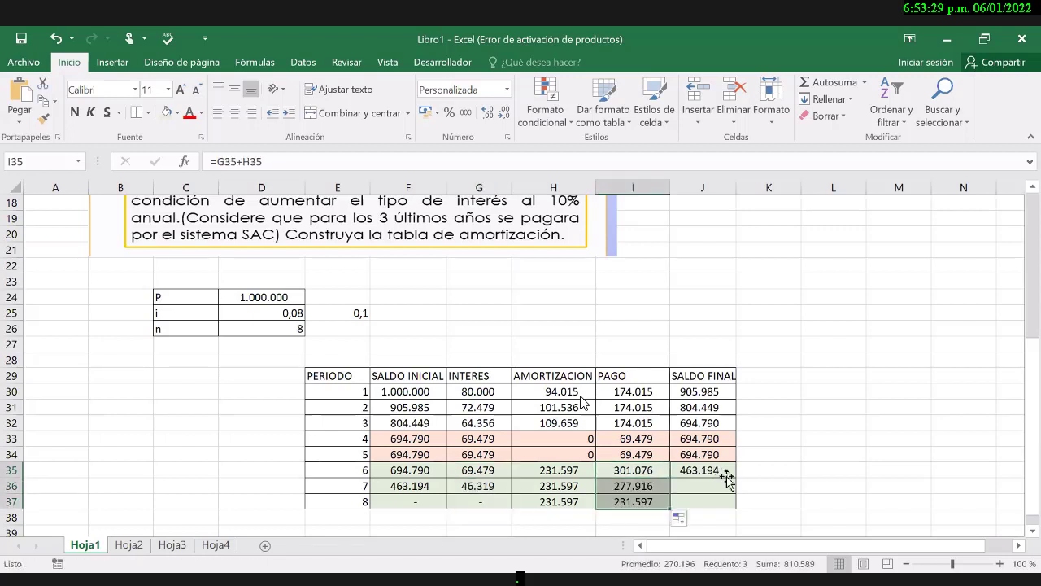
pyautogui.click(719, 472)
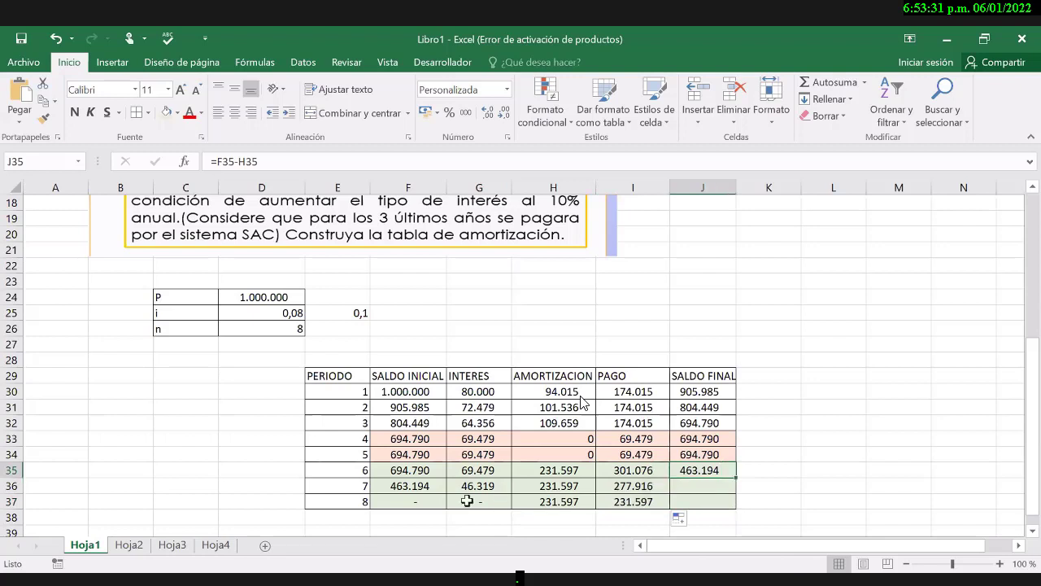
pyautogui.hotkey('shift', 'Down')
pyautogui.hotkey('shift', 'Down')
pyautogui.hotkey('ctrl', 'd')
# - Inspect period 8's SALDO INICIAL formula in F37 and its SALDO FINAL formula in J37
pyautogui.click(425, 501)
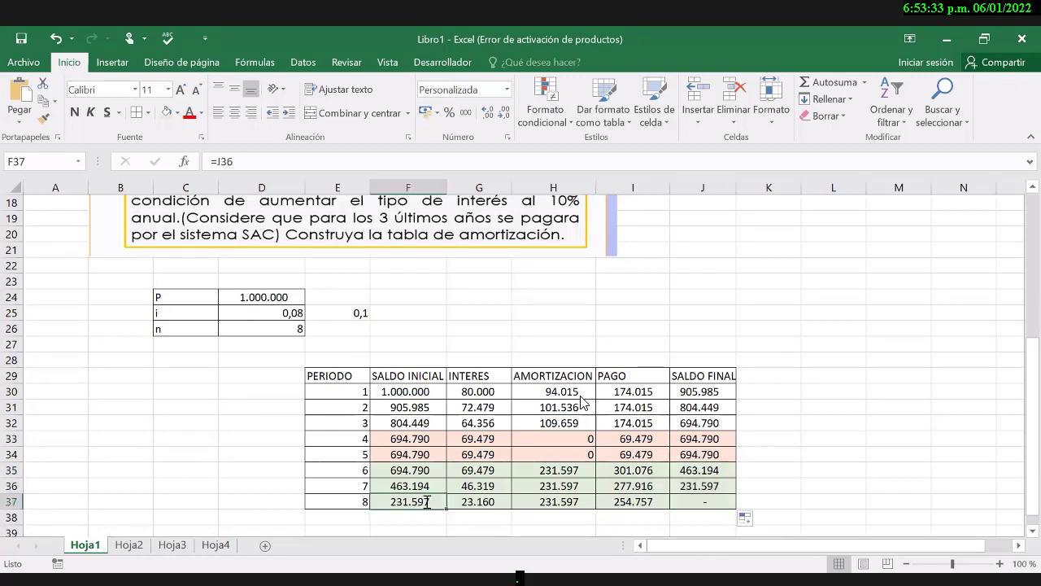
pyautogui.doubleClick(425, 501)
pyautogui.hotkey('ctrl', 'Return')
pyautogui.doubleClick(704, 501)
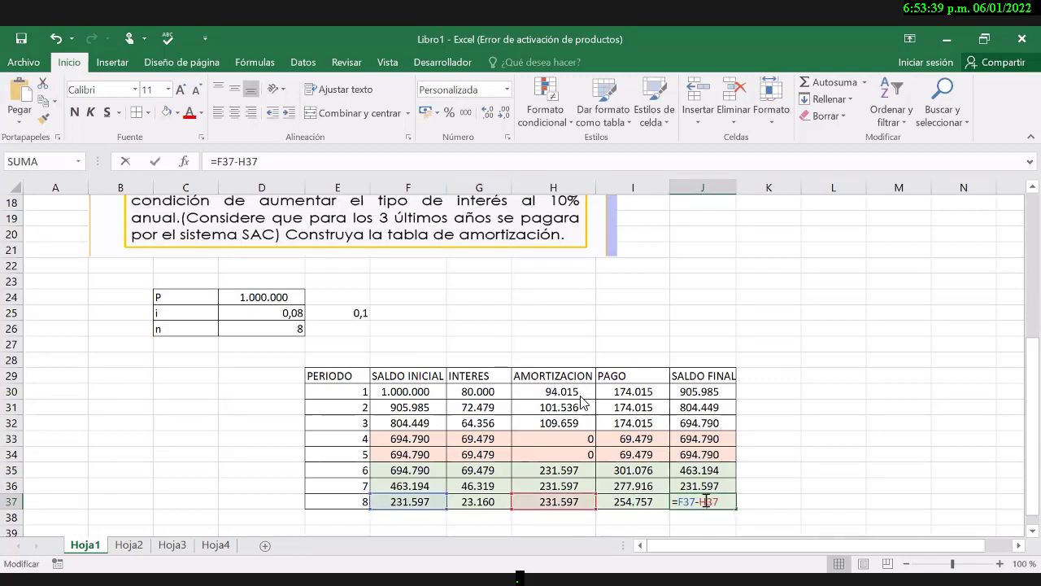
pyautogui.hotkey('ctrl', 'Return')
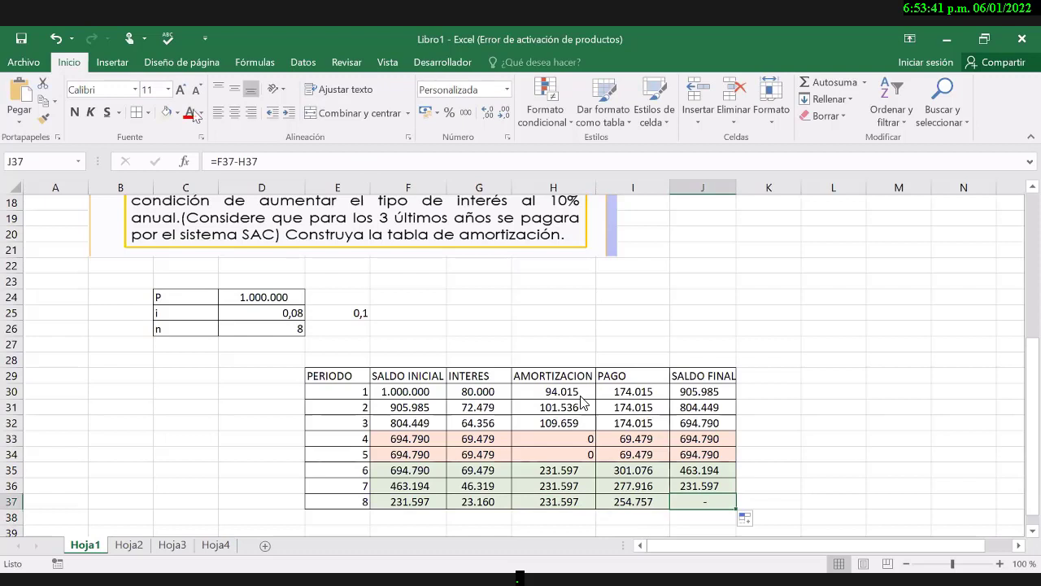
# - Shade period 8's SALDO FINAL cell, J37, with a dark orange fill
pyautogui.hotkey('alt', 'o')
pyautogui.press('r')
pyautogui.press('r')
pyautogui.press('Left')
pyautogui.press('Left')
pyautogui.press('Left')
pyautogui.press('Left')
pyautogui.press('Down')
pyautogui.press('Down')
pyautogui.press('Return')
pyautogui.click(759, 488)
pyautogui.press('Down')
pyautogui.press('Down')
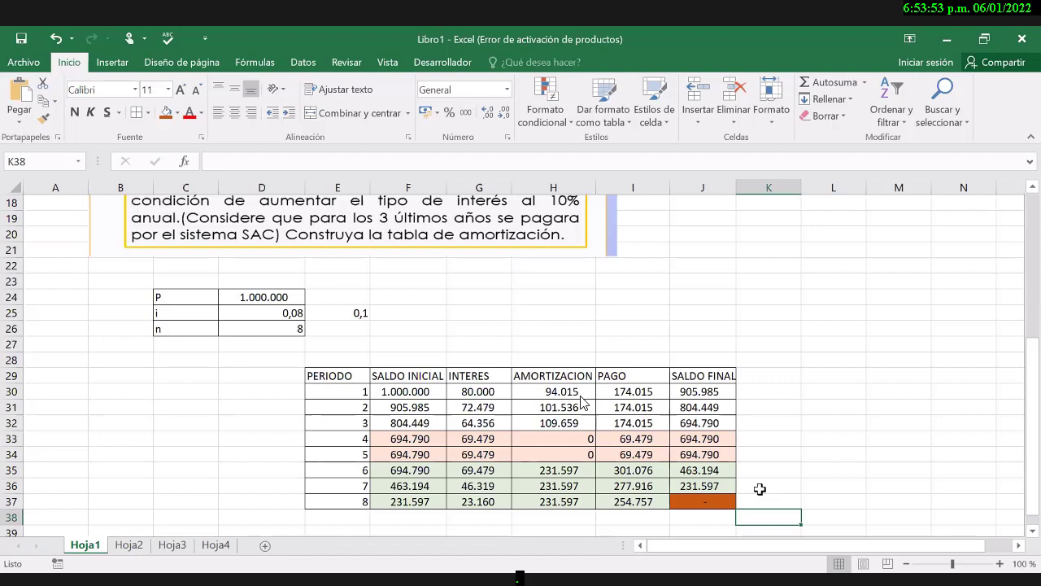
pyautogui.press('Down')
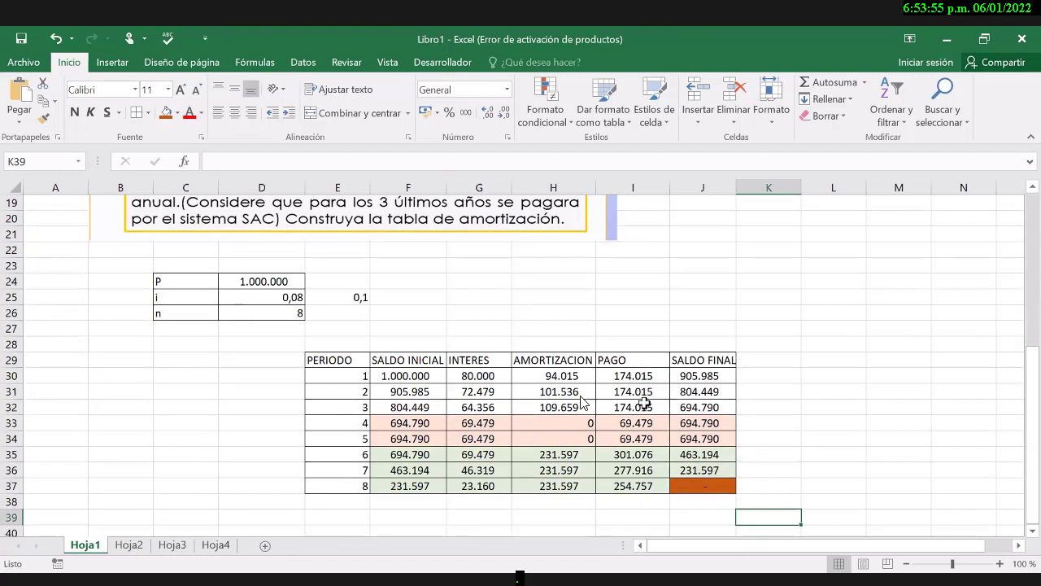
# - Review the French-system payments, the AMORTIZACION and INTERES of periods 4 and 5, and the AMORTIZACION of periods 6 to 8
pyautogui.moveTo(633, 375); pyautogui.dragTo(578, 437)
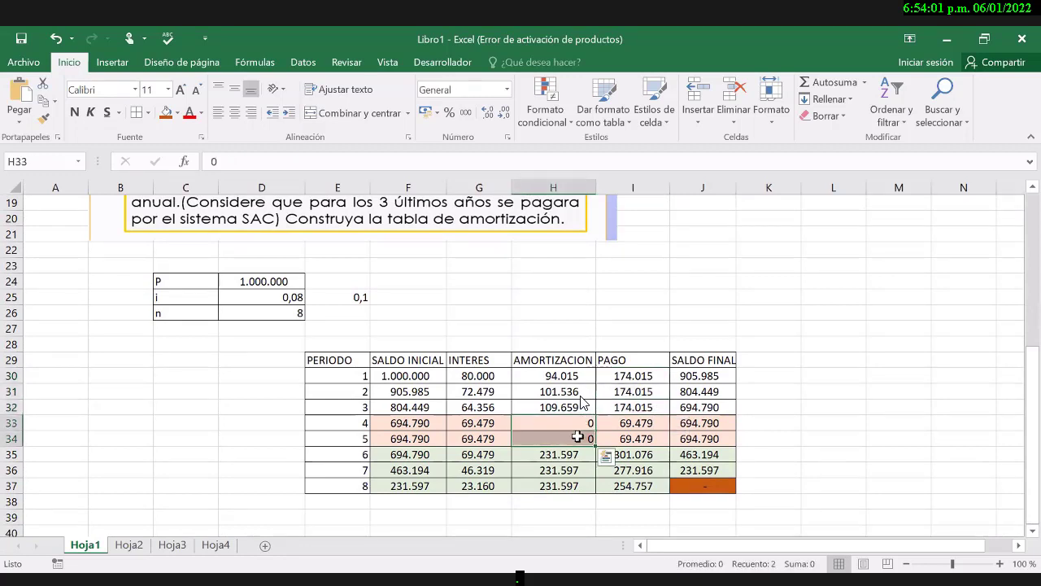
pyautogui.moveTo(476, 423); pyautogui.dragTo(476, 438)
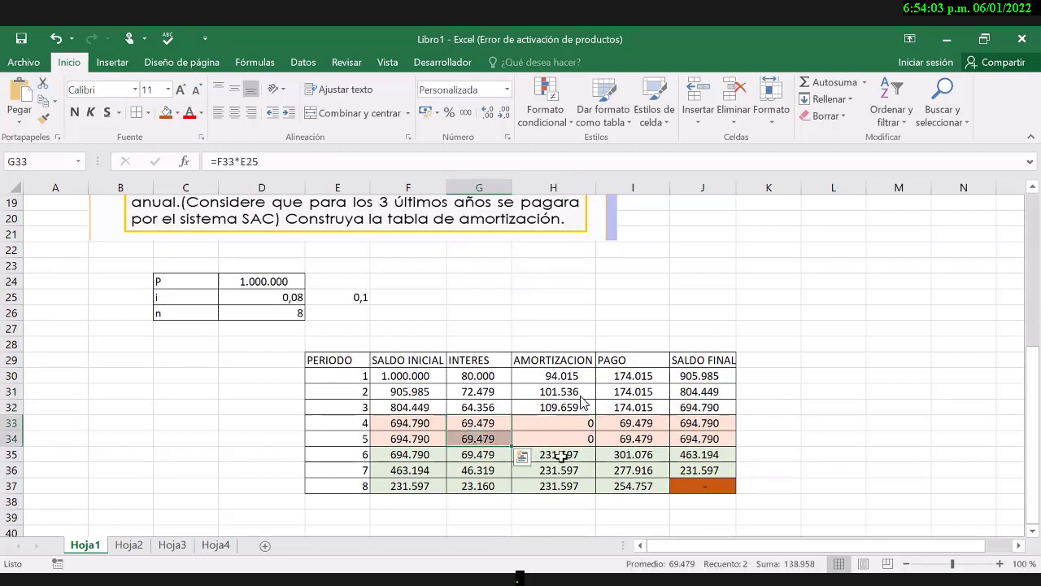
pyautogui.moveTo(558, 454); pyautogui.dragTo(565, 480)
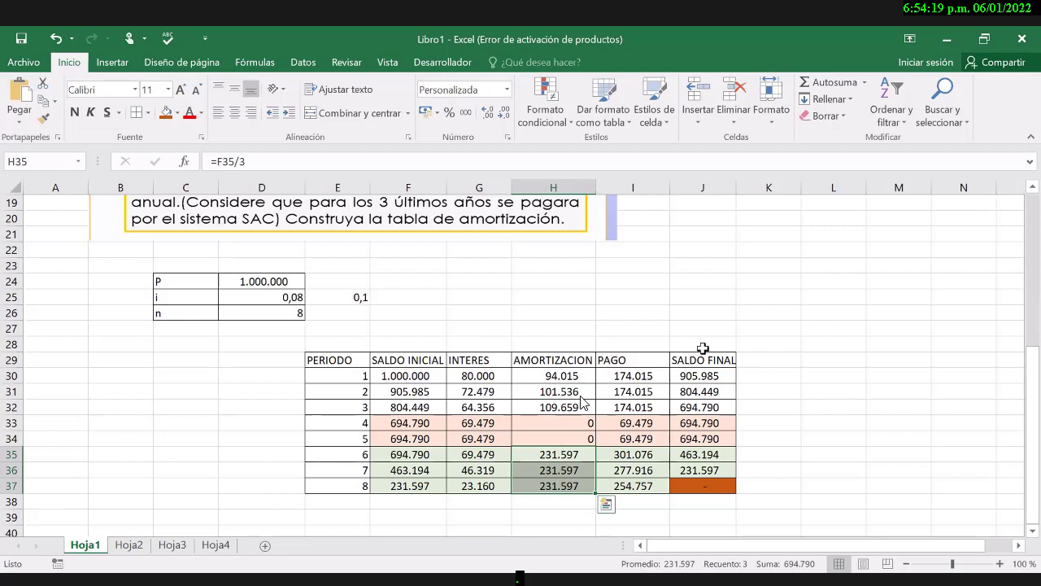
# - Merge and center E28:J28 above the table headers and enter the title COMBINADO
pyautogui.hotkey('shift', 'Right')
pyautogui.hotkey('shift', 'Right')
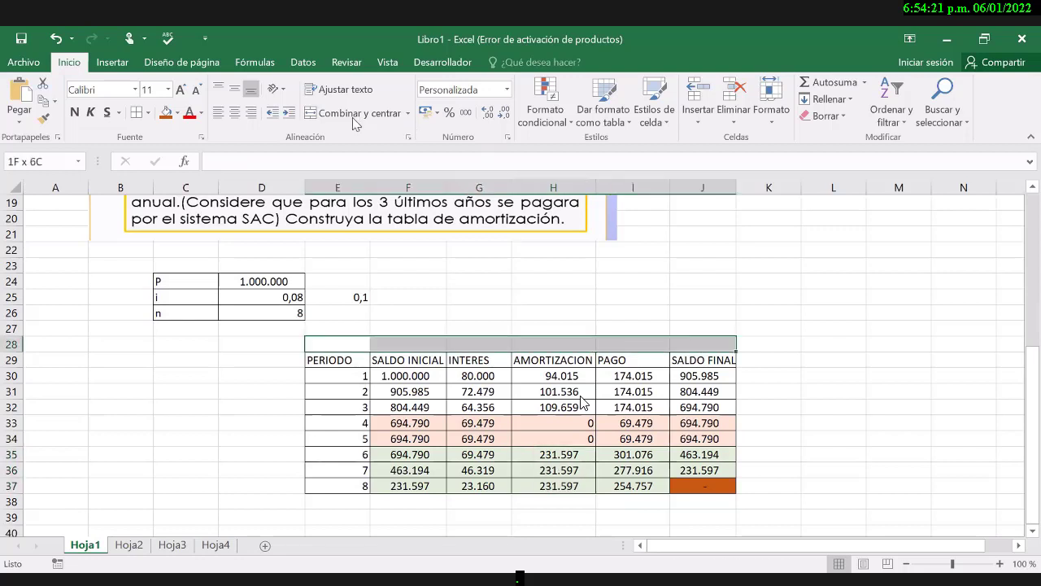
pyautogui.click(353, 114)
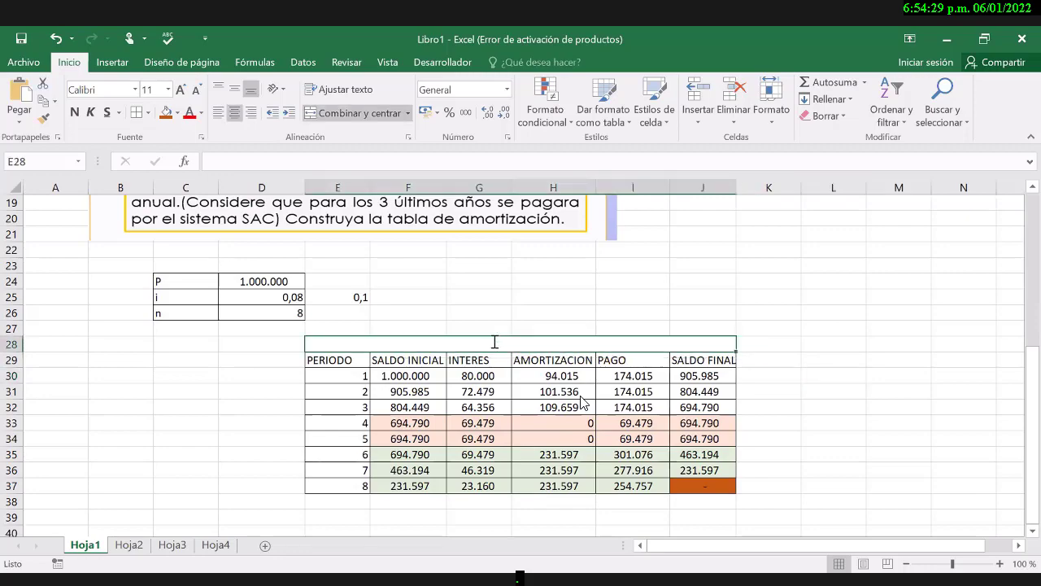
pyautogui.write('COMBINADO')
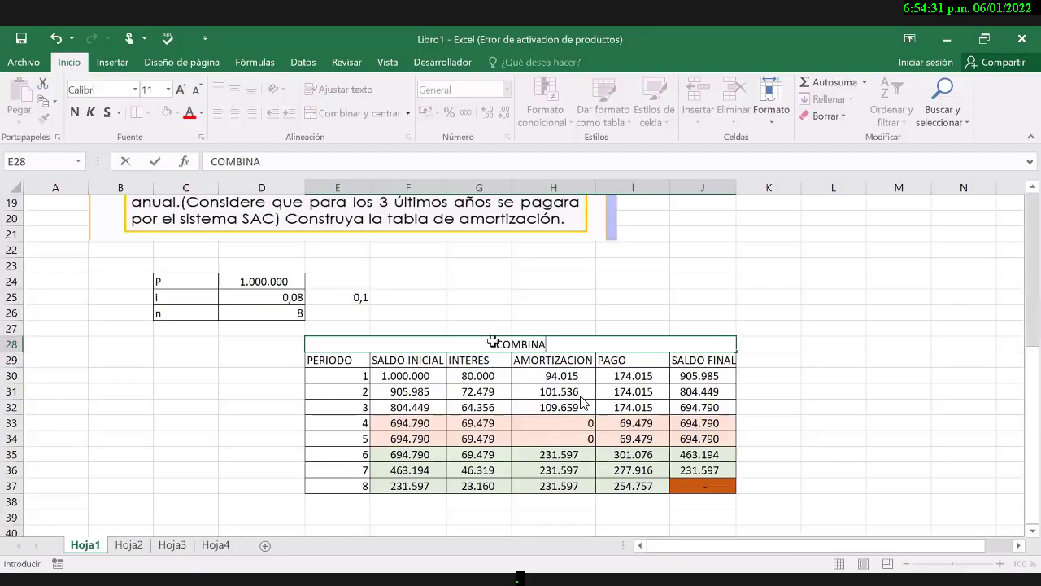
pyautogui.press('Return')
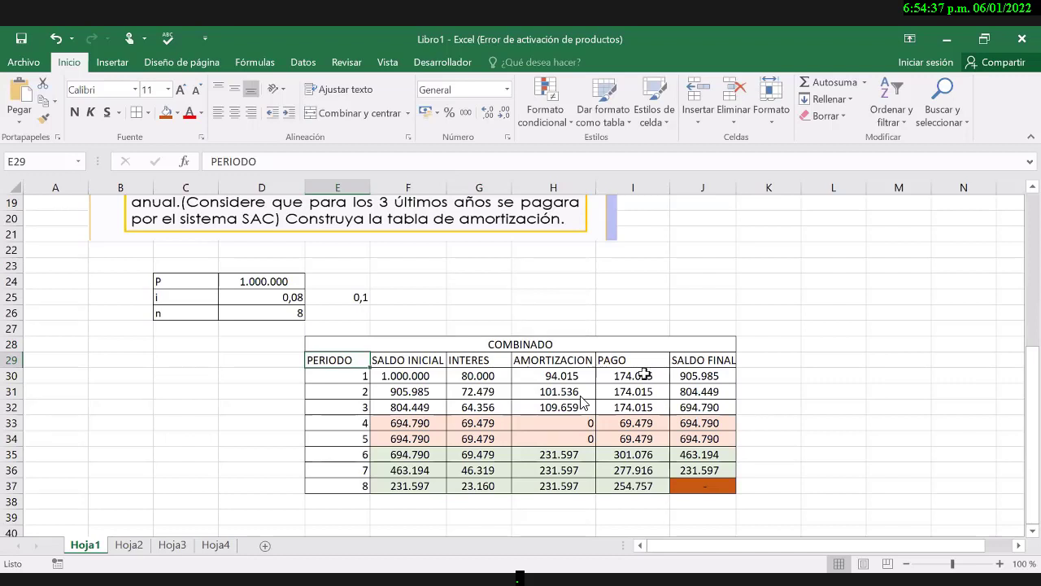
# - Inspect period 6's AMORTIZACION formula in H35 and highlight the SAC rows for periods 6 to 8
pyautogui.click(567, 458)
pyautogui.doubleClick(568, 457)
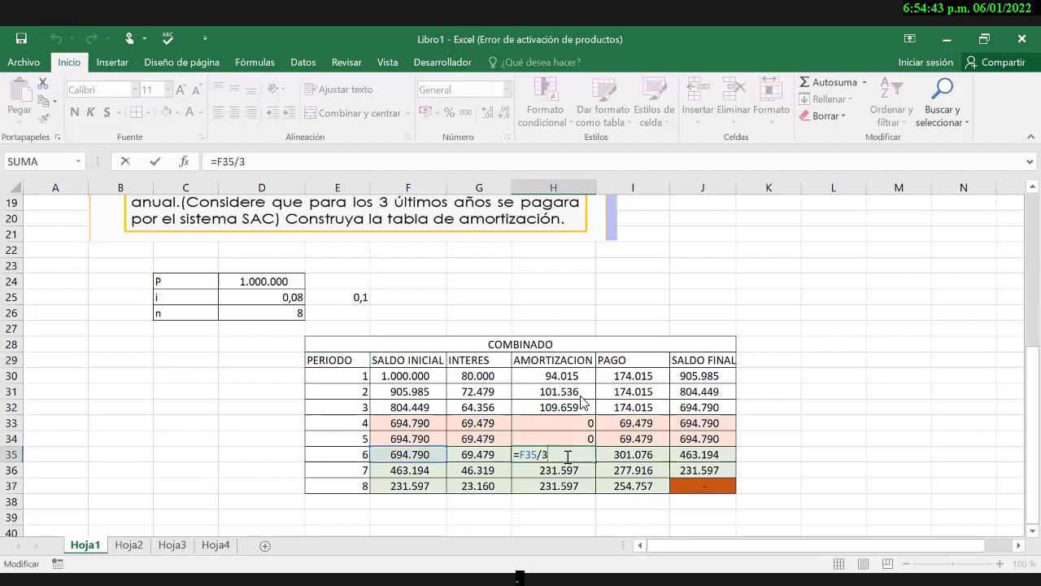
pyautogui.press('Escape')
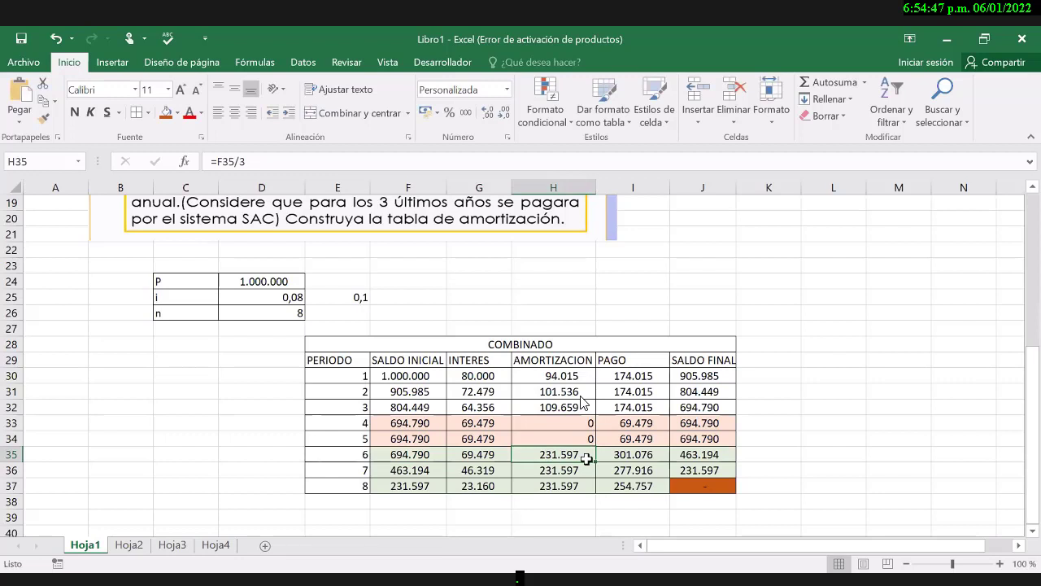
pyautogui.moveTo(337, 454); pyautogui.dragTo(703, 479)
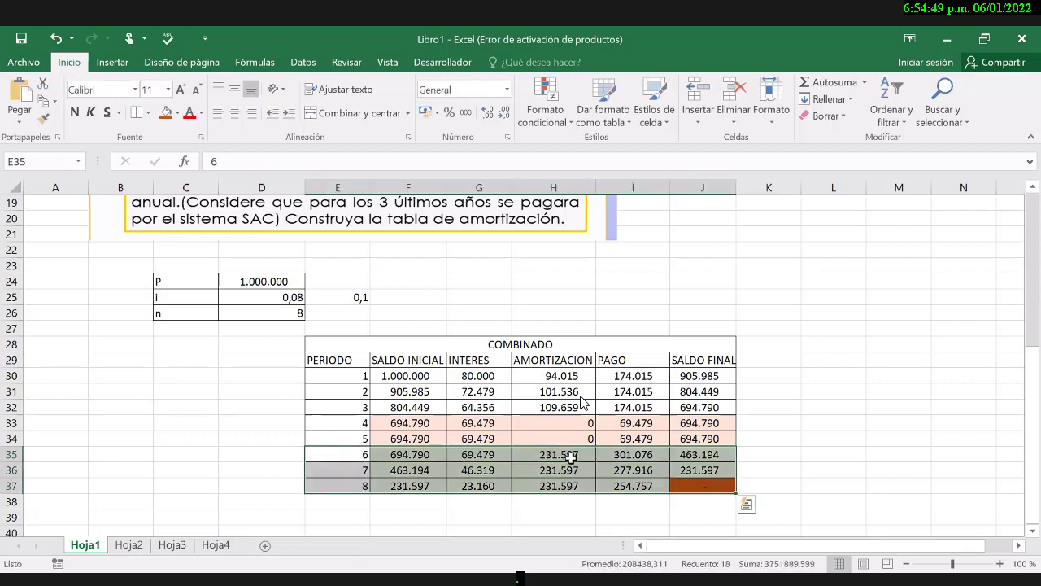
pyautogui.click(572, 457)
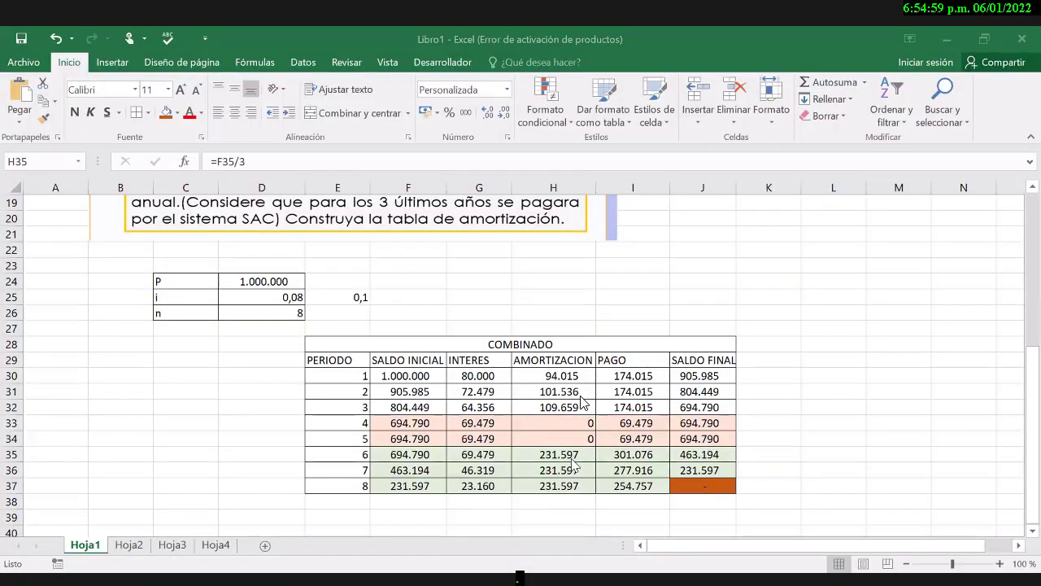
# - Switch to the PowerPoint formulas slide, mark the AMORTIZACION and PAGO formulas with ink, and return to Excel
pyautogui.hotkey('alt', 'Tab')
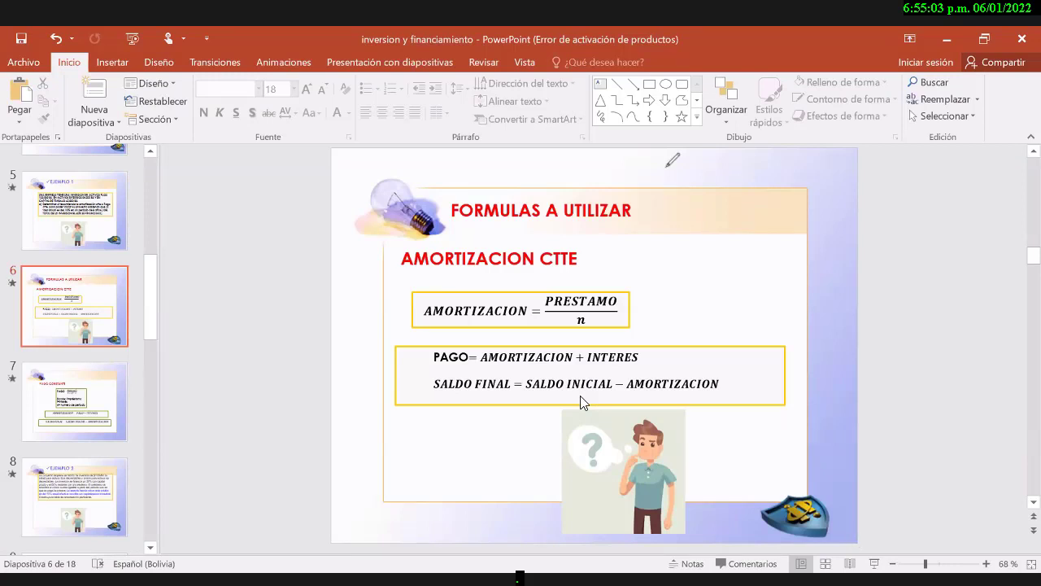
pyautogui.moveTo(662, 271); pyautogui.dragTo(683, 293)
pyautogui.moveTo(650, 345); pyautogui.dragTo(798, 205)
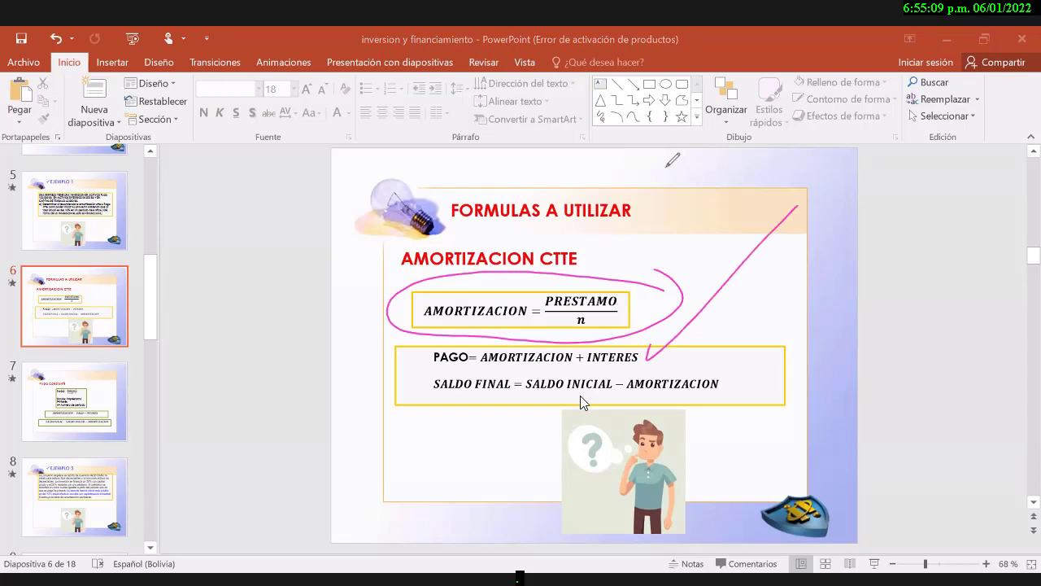
pyautogui.moveTo(579, 372); pyautogui.dragTo(634, 365)
pyautogui.hotkey('alt', 'Tab')
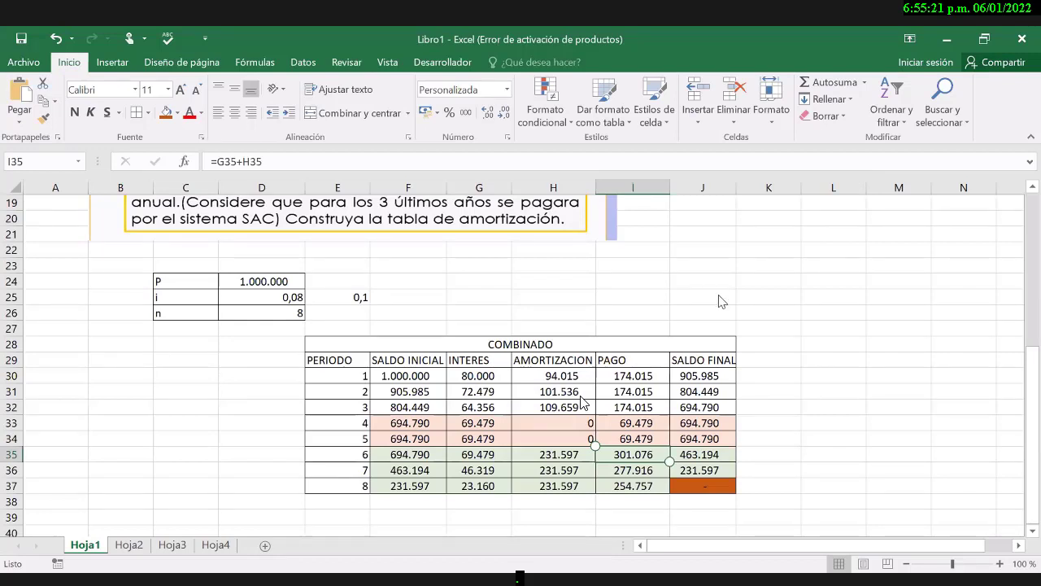
# - Inspect the PAGO formulas of period 6 in I35 and period 8 in I37
pyautogui.doubleClick(633, 453)
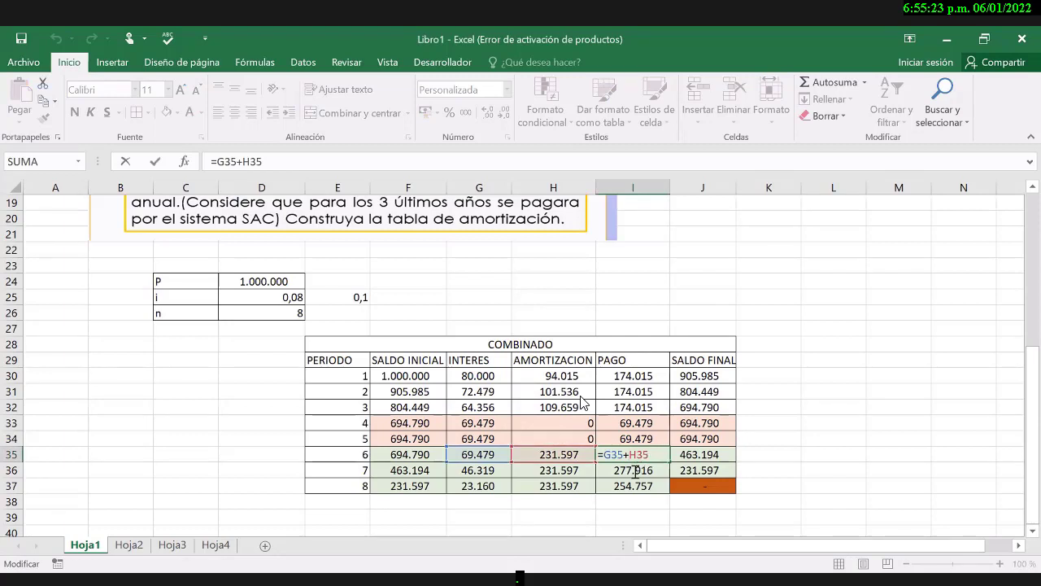
pyautogui.hotkey('ctrl', 'Return')
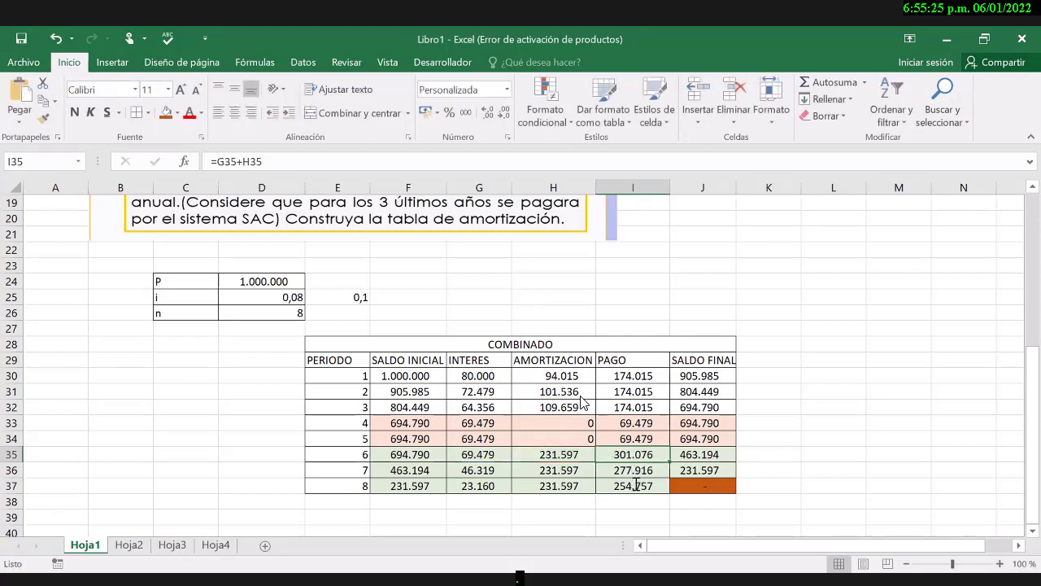
pyautogui.doubleClick(635, 485)
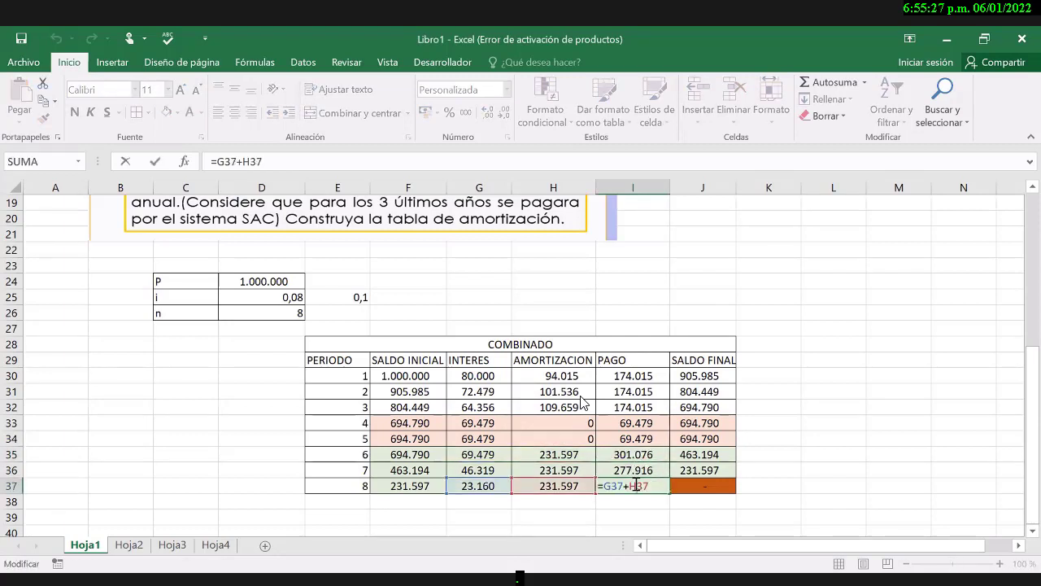
pyautogui.hotkey('ctrl', 'Return')
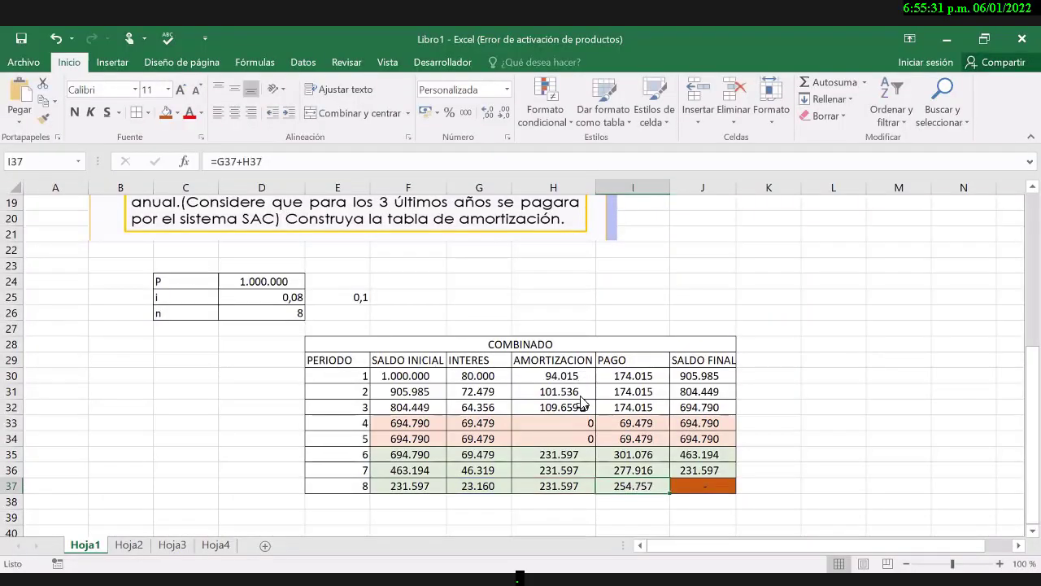
pyautogui.click(822, 424)
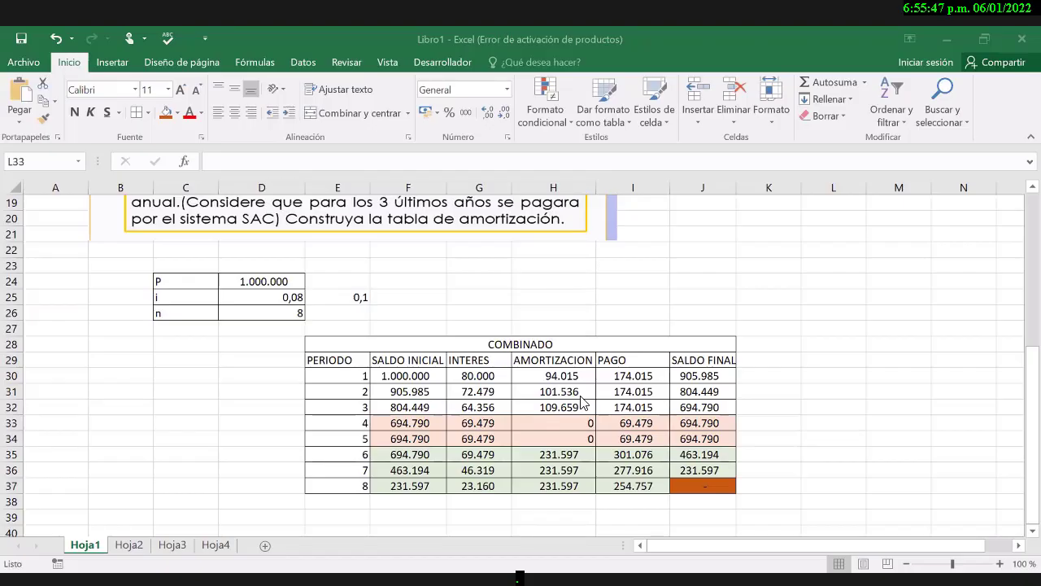
# - Go over the PAGO column and reread the loan problem statement above the COMBINADO table
pyautogui.click(802, 383)
pyautogui.press('Left')
pyautogui.press('Left')
pyautogui.press('Left')
pyautogui.press('Down')
pyautogui.press('Down')
pyautogui.press('Down')
pyautogui.press('Down')
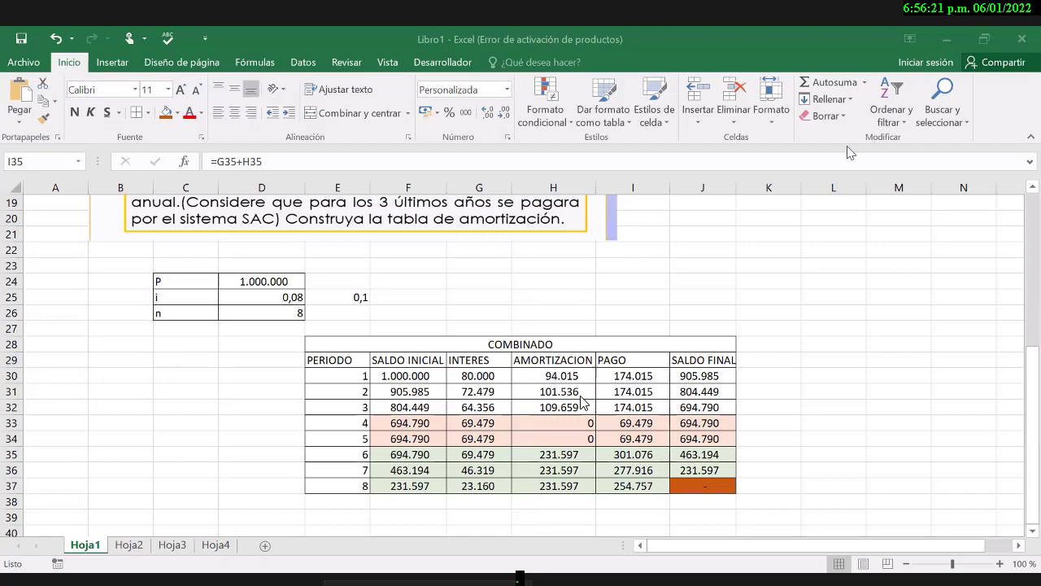
pyautogui.press('Left')
pyautogui.press('Left')
pyautogui.press('Up')
pyautogui.press('Up')
pyautogui.press('Up')
pyautogui.press('Up')
pyautogui.press('Up')
pyautogui.press('Up')
pyautogui.press('Up')
pyautogui.press('Up')
pyautogui.press('Up')
pyautogui.press('Up')
pyautogui.press('Up')
pyautogui.press('Up')
pyautogui.press('Up')
pyautogui.press('Up')
pyautogui.press('Up')
pyautogui.press('Up')
pyautogui.press('Up')
pyautogui.press('Up')
pyautogui.press('Up')
pyautogui.press('Up')
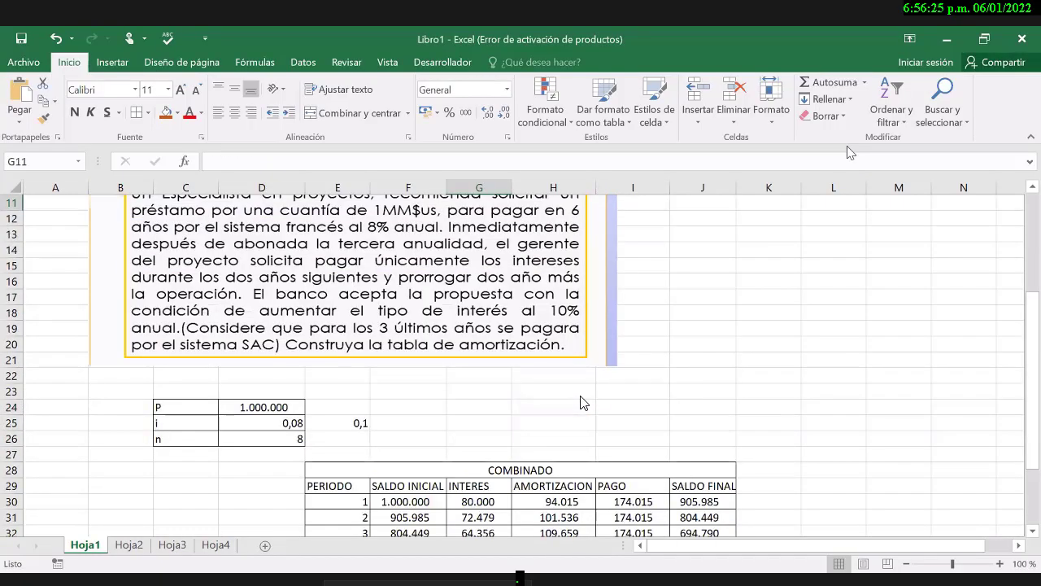
pyautogui.press('Up')
pyautogui.press('Up')
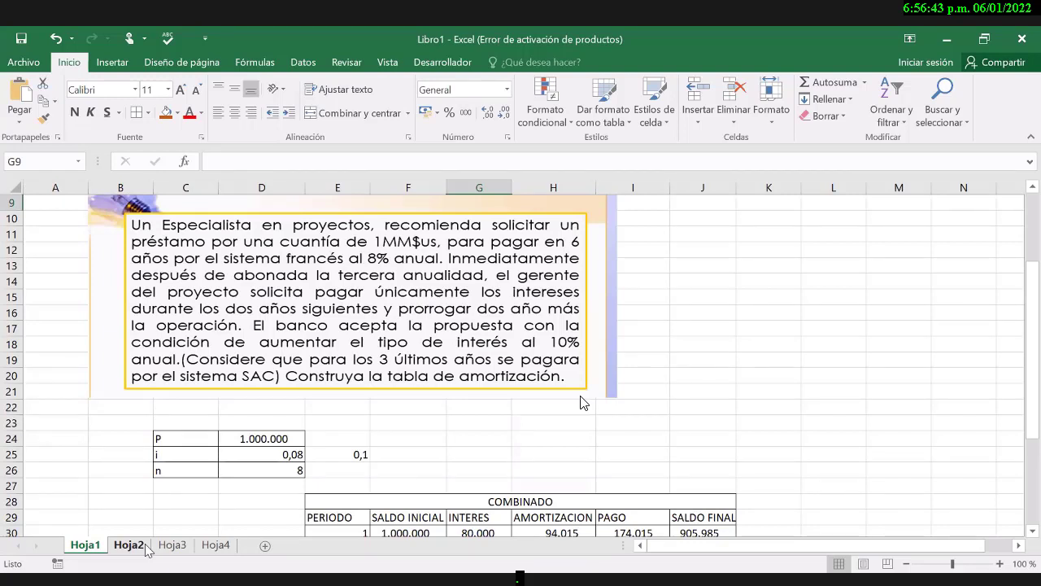
# - Compare the completed COMBINADO table with the EJEMPLO 4 problem statement
pyautogui.click(515, 403)
pyautogui.press('Down')
pyautogui.press('Down')
pyautogui.press('Down')
pyautogui.press('Down')
pyautogui.press('Down')
pyautogui.press('Down')
pyautogui.press('Down')
pyautogui.press('Down')
pyautogui.press('Down')
pyautogui.press('Down')
pyautogui.press('Down')
pyautogui.press('Down')
pyautogui.press('Down')
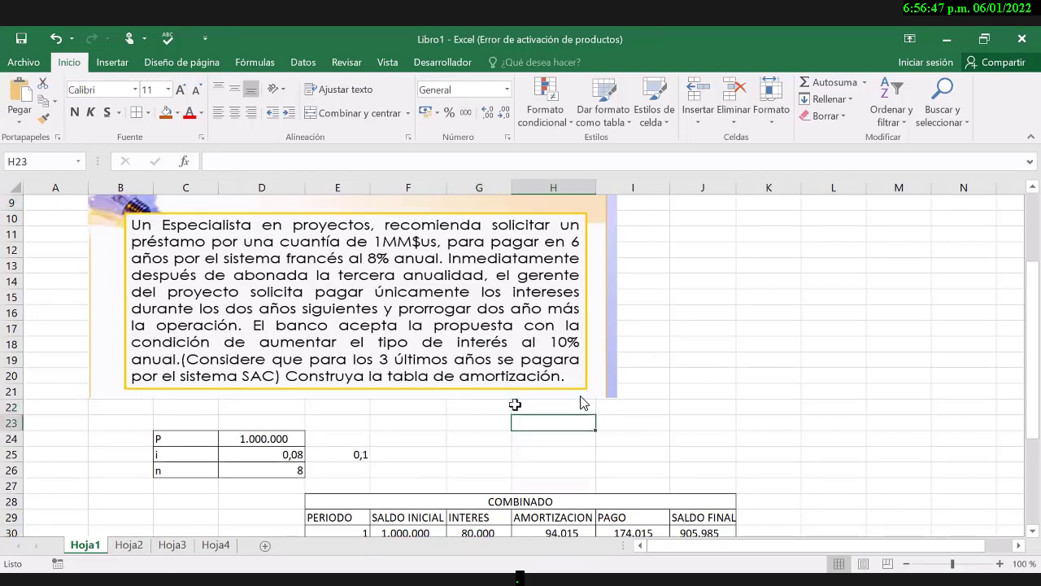
pyautogui.scroll(-2, 580, 402)
pyautogui.press('Up')
pyautogui.press('Up')
pyautogui.press('Up')
pyautogui.press('Up')
pyautogui.press('Up')
pyautogui.press('Up')
pyautogui.press('Up')
pyautogui.press('Up')
pyautogui.press('Up')
pyautogui.press('Up')
pyautogui.press('Up')
pyautogui.press('Up')
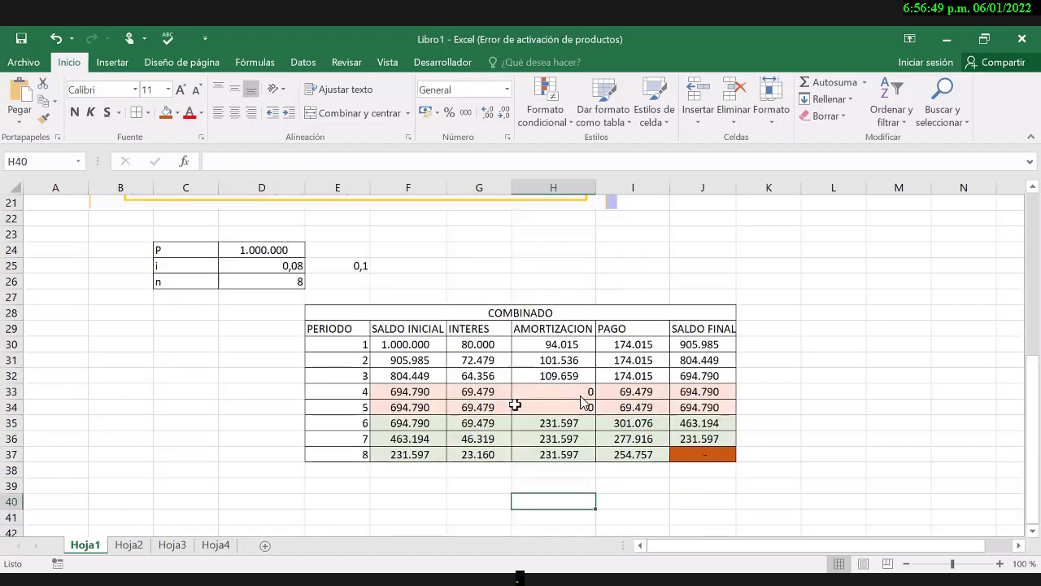
pyautogui.press('Up')
pyautogui.press('Up')
pyautogui.press('Up')
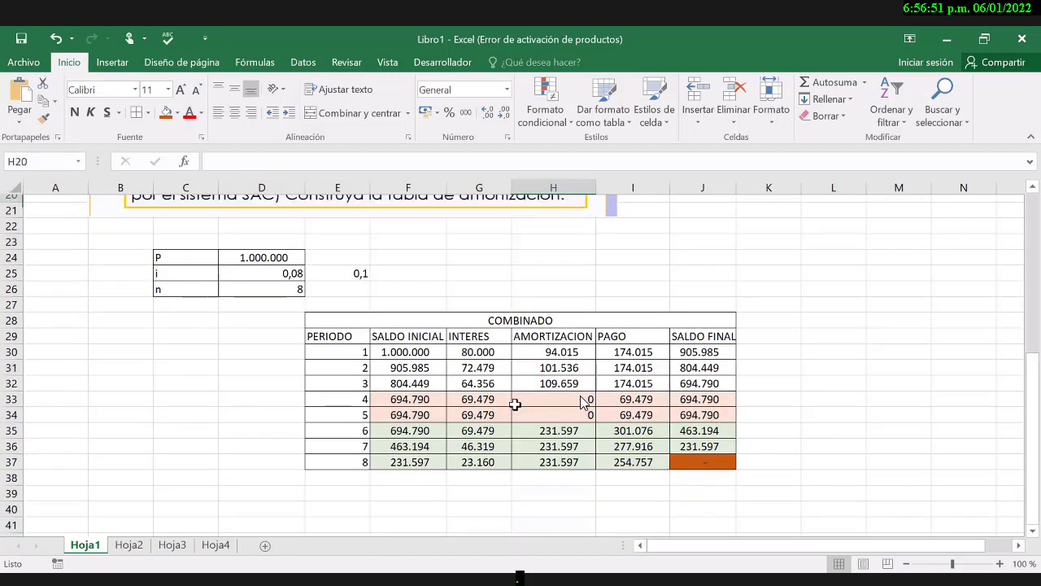
pyautogui.press('Up')
pyautogui.press('Up')
pyautogui.press('Up')
pyautogui.press('Up')
pyautogui.press('Up')
pyautogui.press('Up')
pyautogui.press('Up')
pyautogui.press('Up')
pyautogui.press('Up')
pyautogui.press('Up')
pyautogui.press('Up')
pyautogui.press('Up')
pyautogui.press('Up')
pyautogui.press('Up')
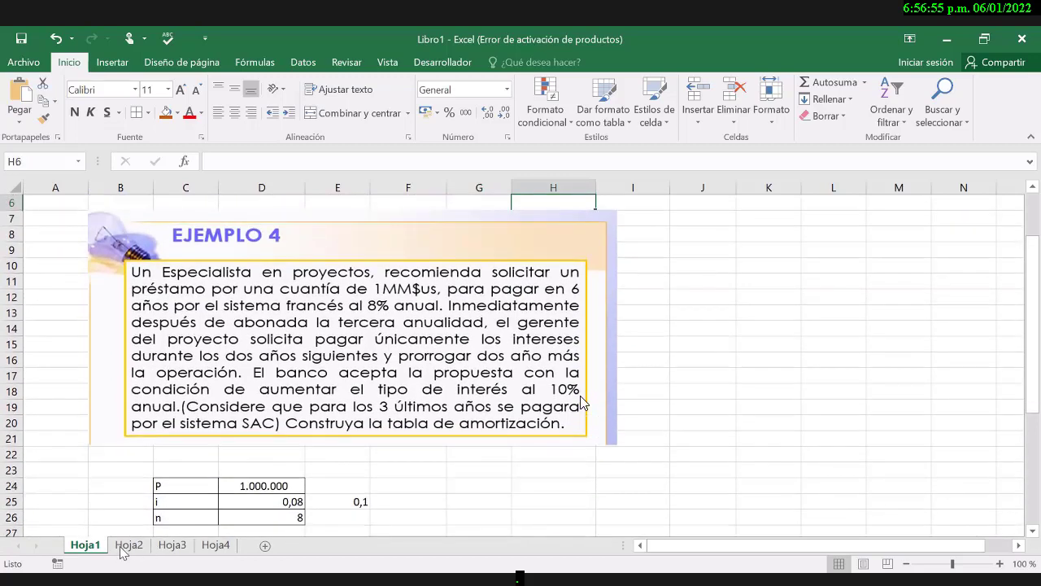
pyautogui.press('Up')
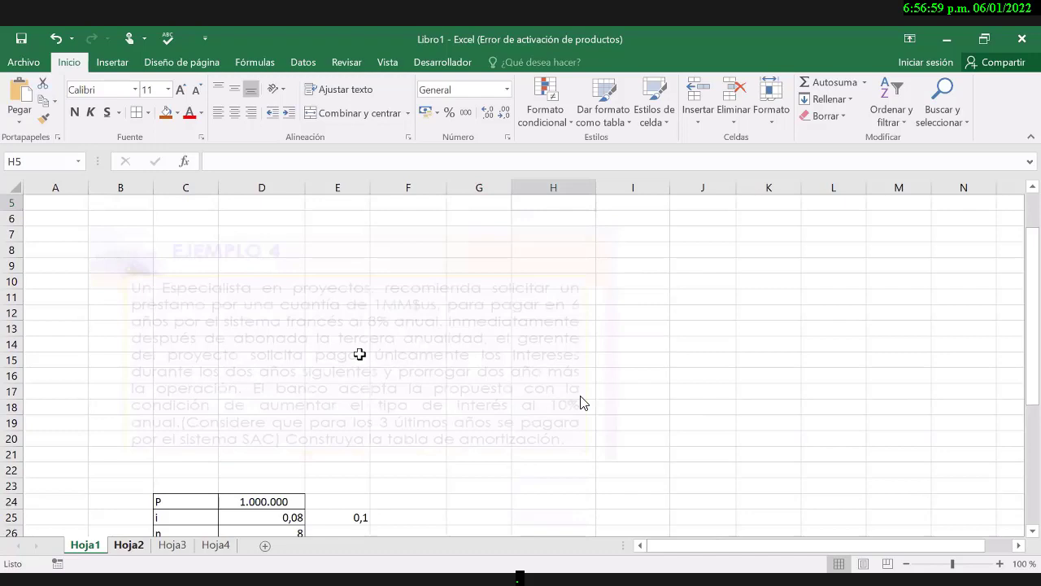
# - Open the capital-structure exercise on Hoja2 and switch to PowerPoint to view the ESTRUCTURA DE CAPITAL slide
pyautogui.hotkey('ctrl', 'pagedown')
pyautogui.click(359, 354)
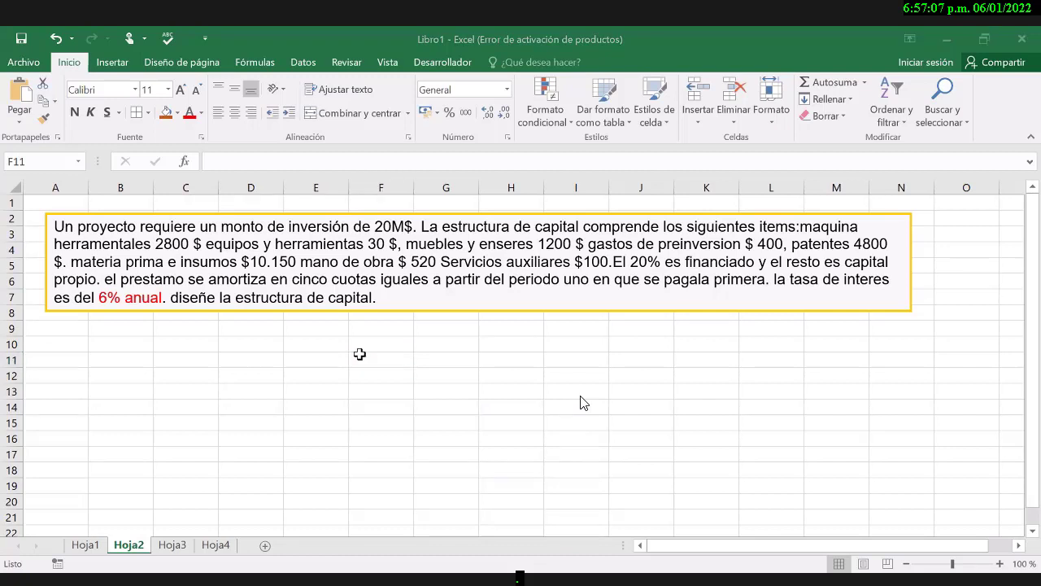
pyautogui.hotkey('alt', 'Tab')
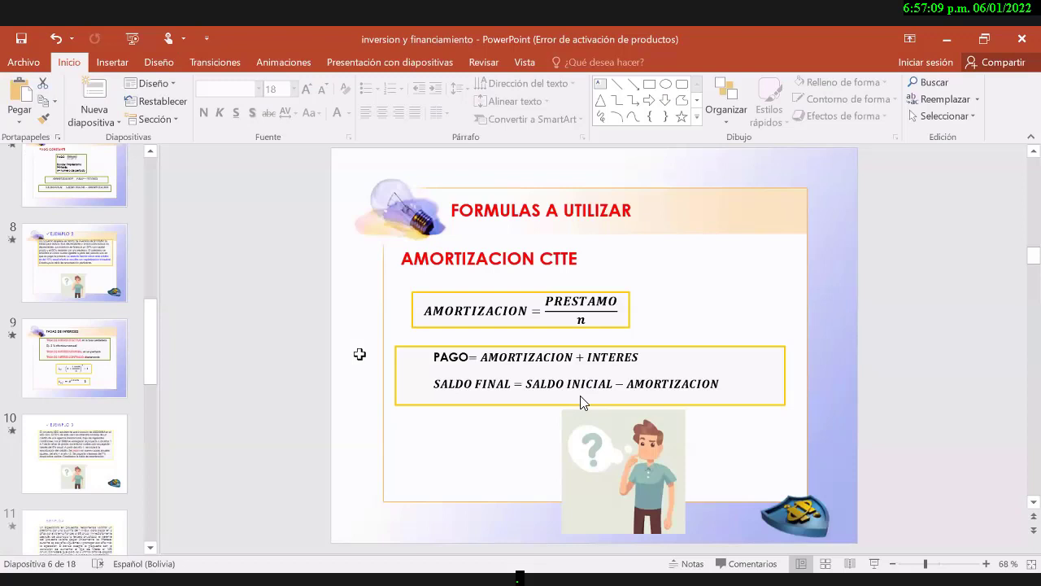
pyautogui.scroll(-6, 582, 403)
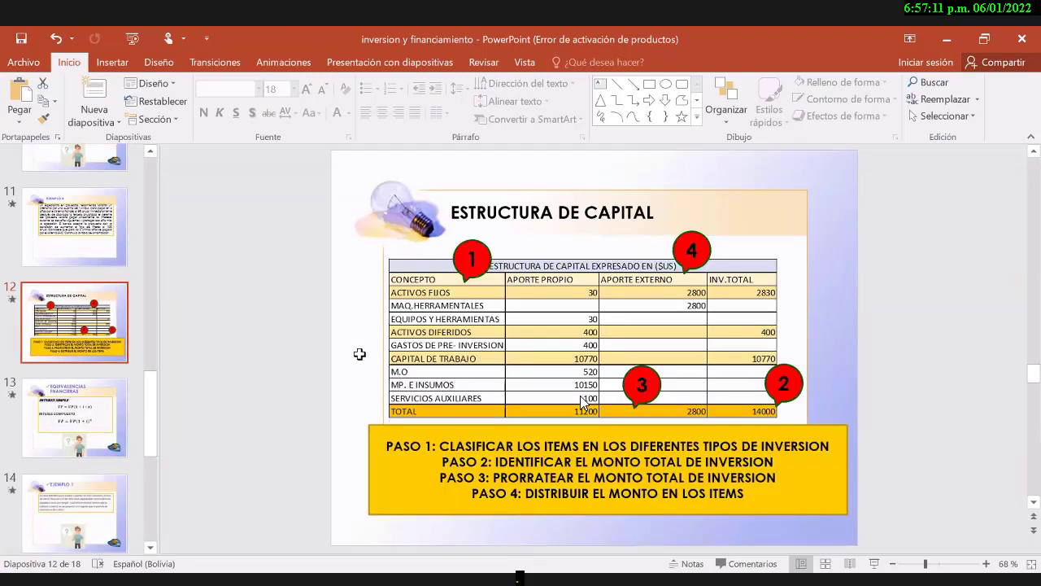
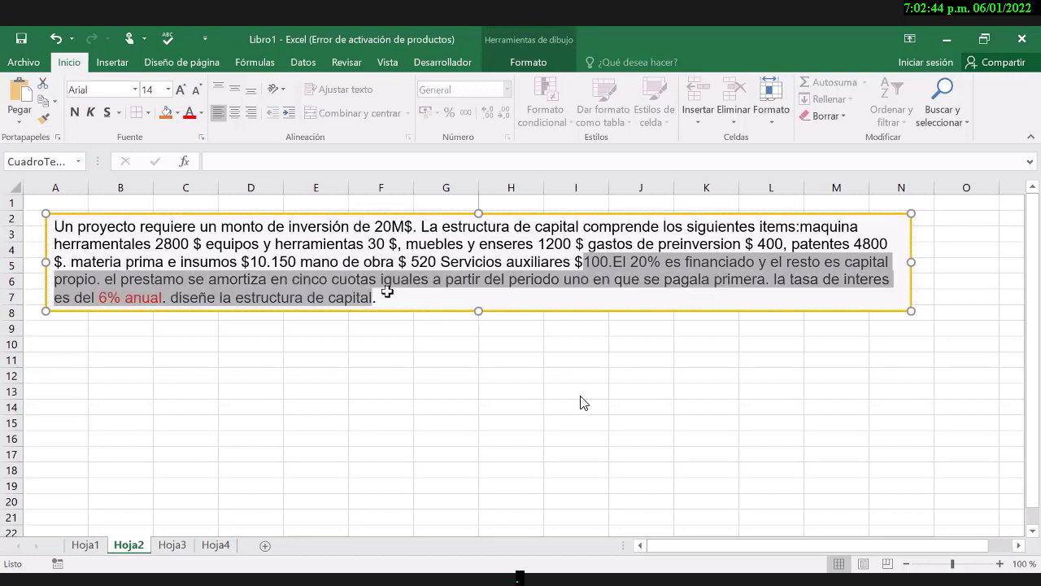
# - Reread the financing conditions and the 6% annual interest rate in the Hoja2 exercise text
pyautogui.moveTo(388, 291); pyautogui.dragTo(390, 292)
pyautogui.click(255, 392)
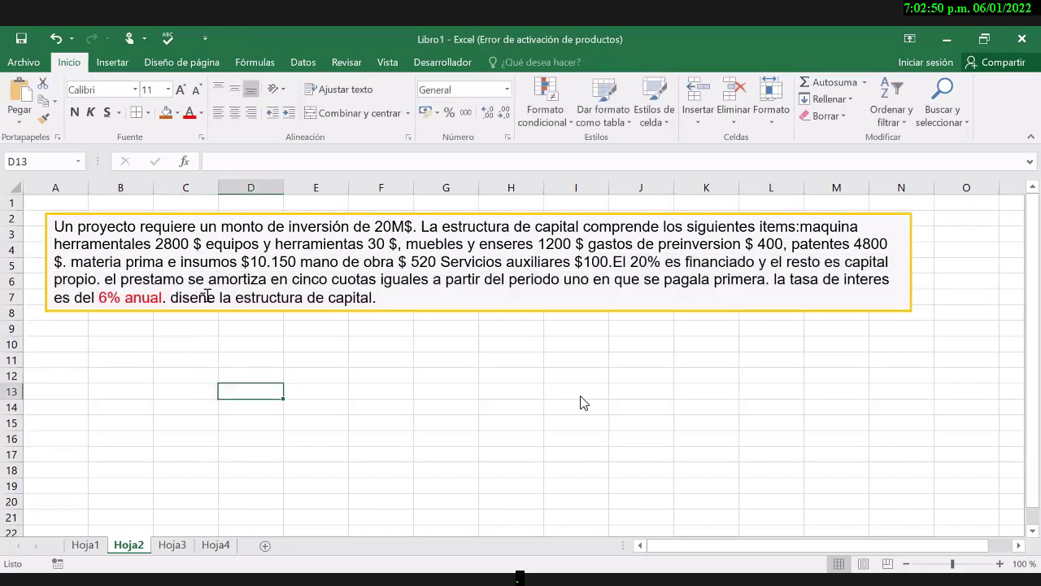
pyautogui.click(163, 296)
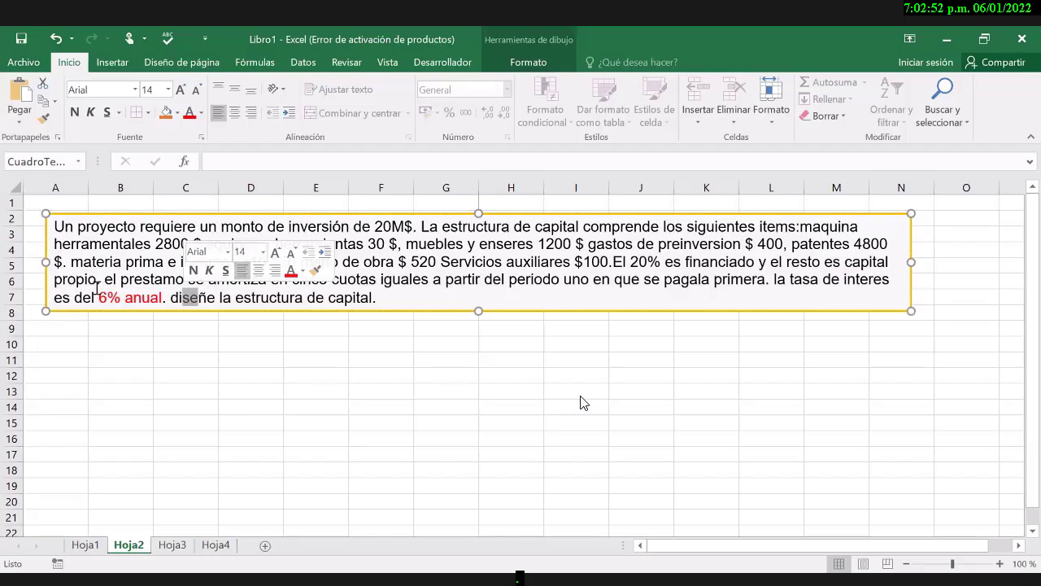
pyautogui.doubleClick(143, 296)
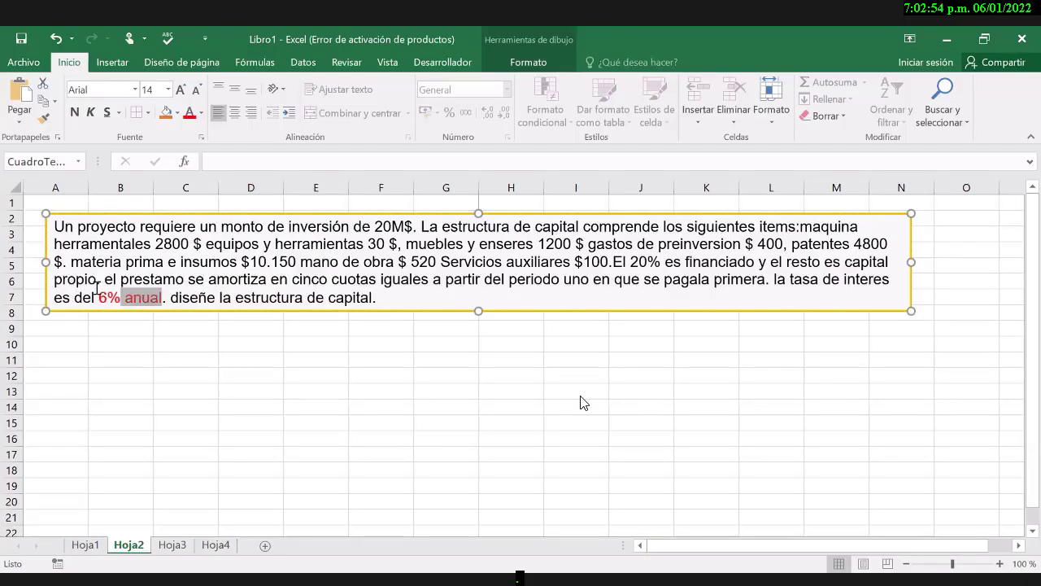
# - Enter the capital-structure table headers CONCEPTO, APORTE PROPIO, APORTE EXTERNO and INVERSION TOTAL in C11:F11
pyautogui.click(203, 352)
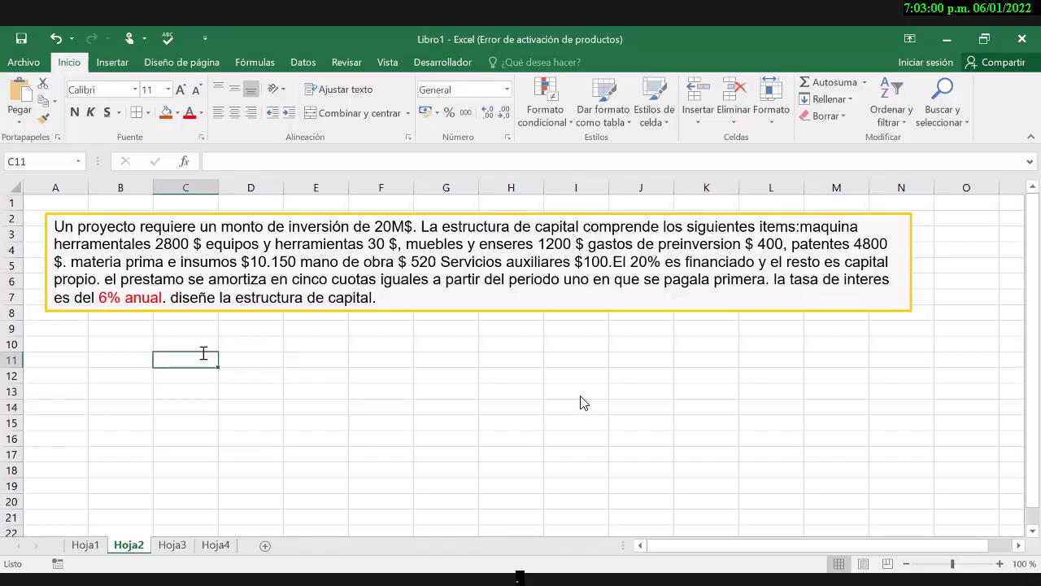
pyautogui.write('CONCEPTO')
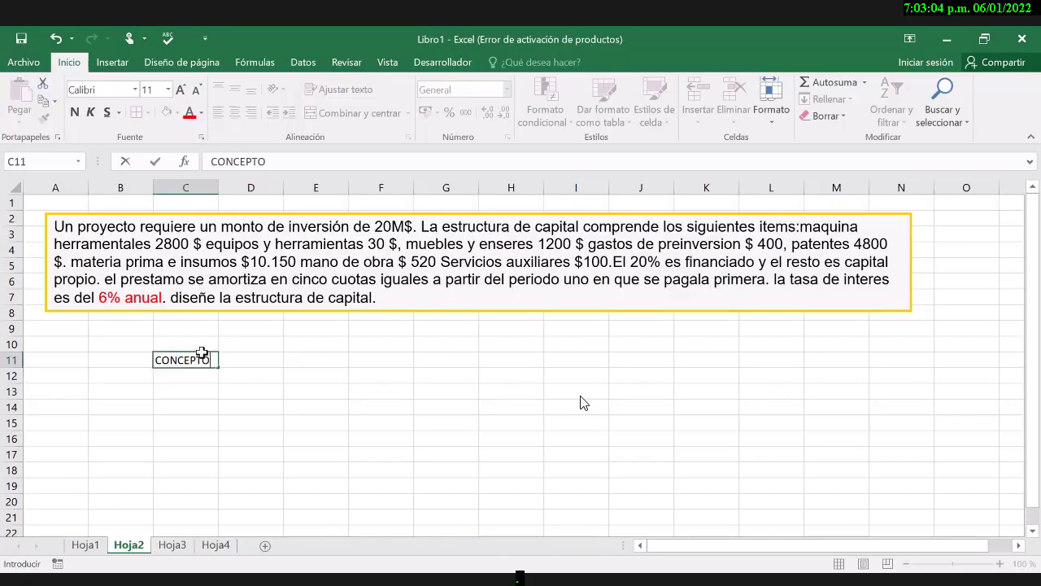
pyautogui.press('Tab')
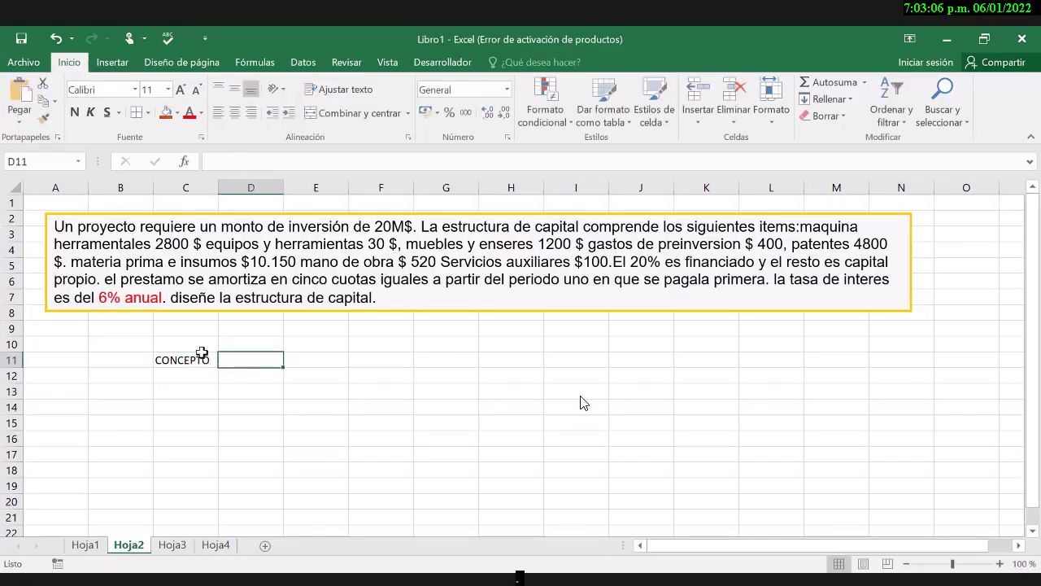
pyautogui.write('APORTE PROPIO')
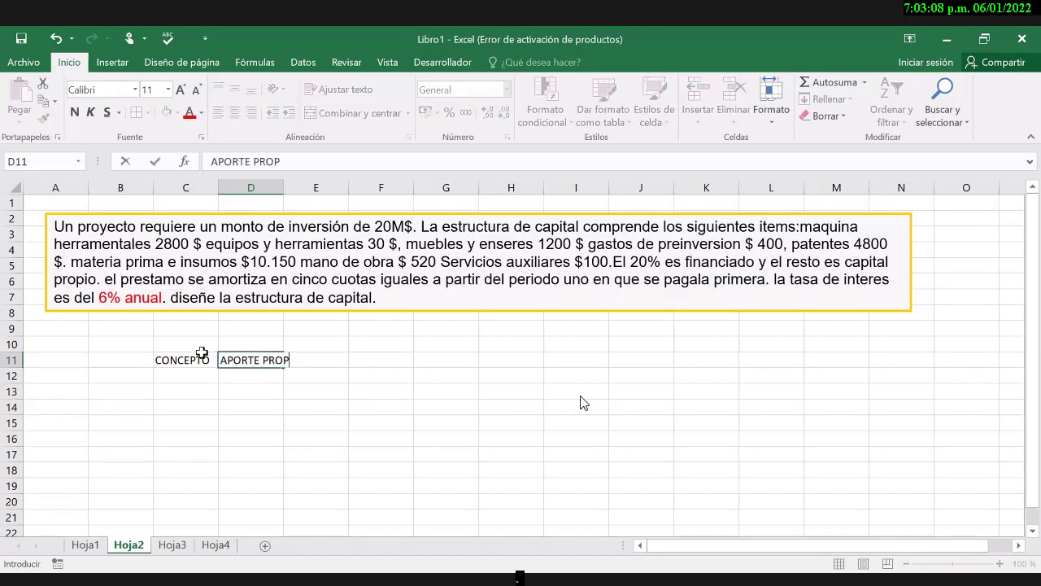
pyautogui.press('Return')
pyautogui.press('Right')
pyautogui.press('Up')
pyautogui.write('APORTE')
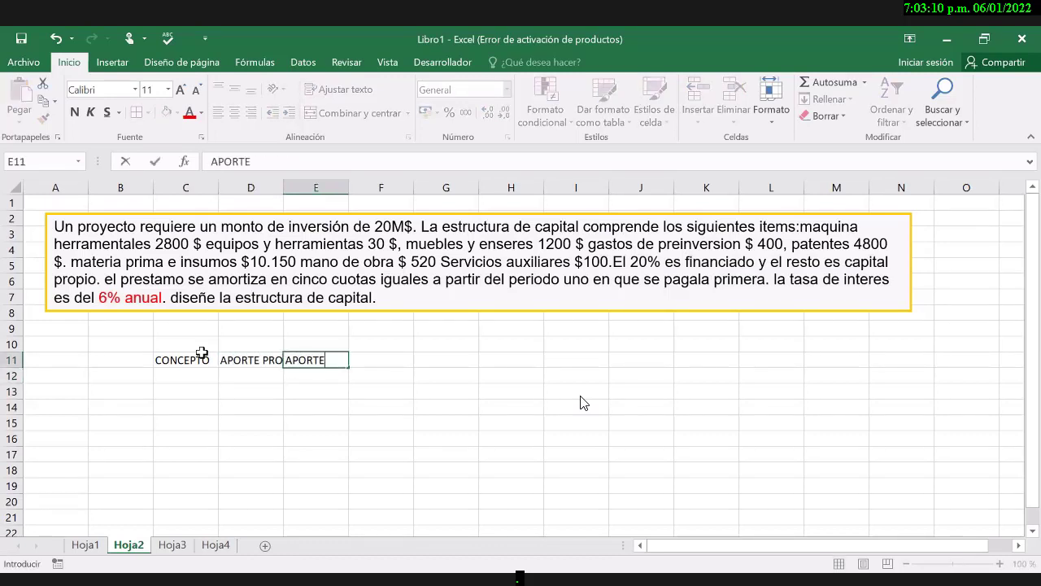
pyautogui.write(' EXTERNO')
pyautogui.press('Right')
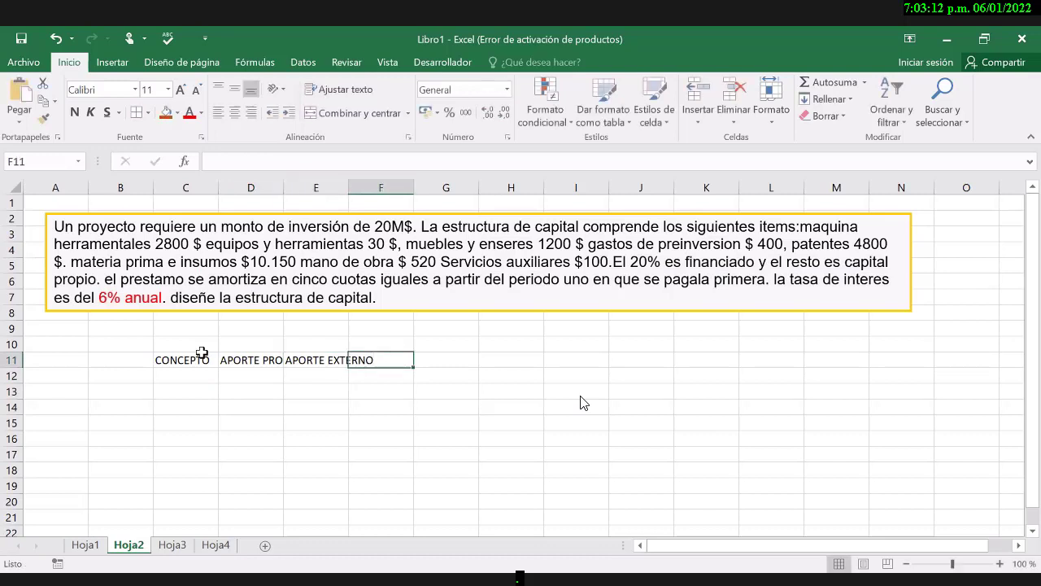
pyautogui.write('IN')
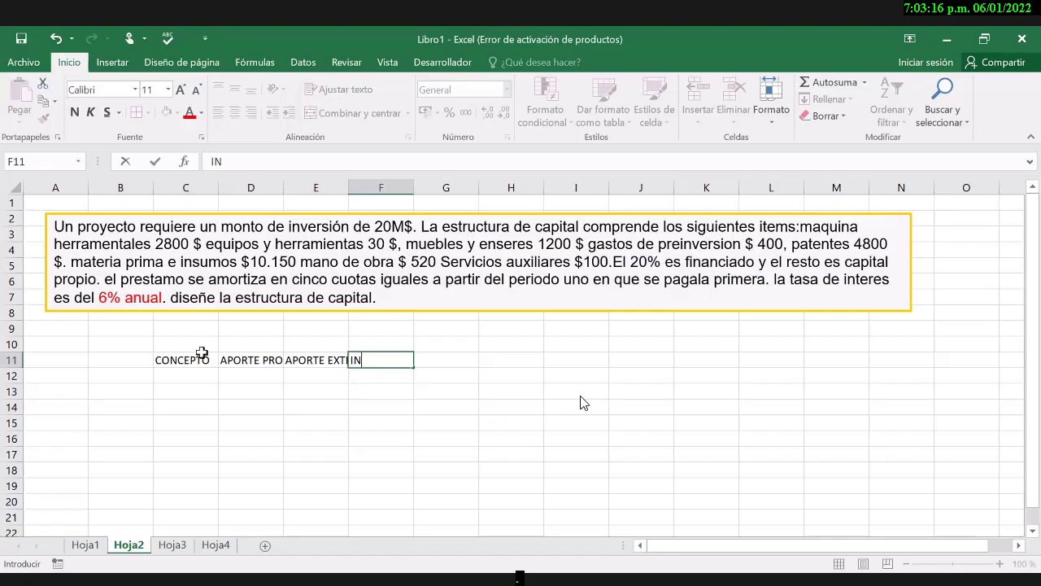
pyautogui.write('VERSION TOTAL')
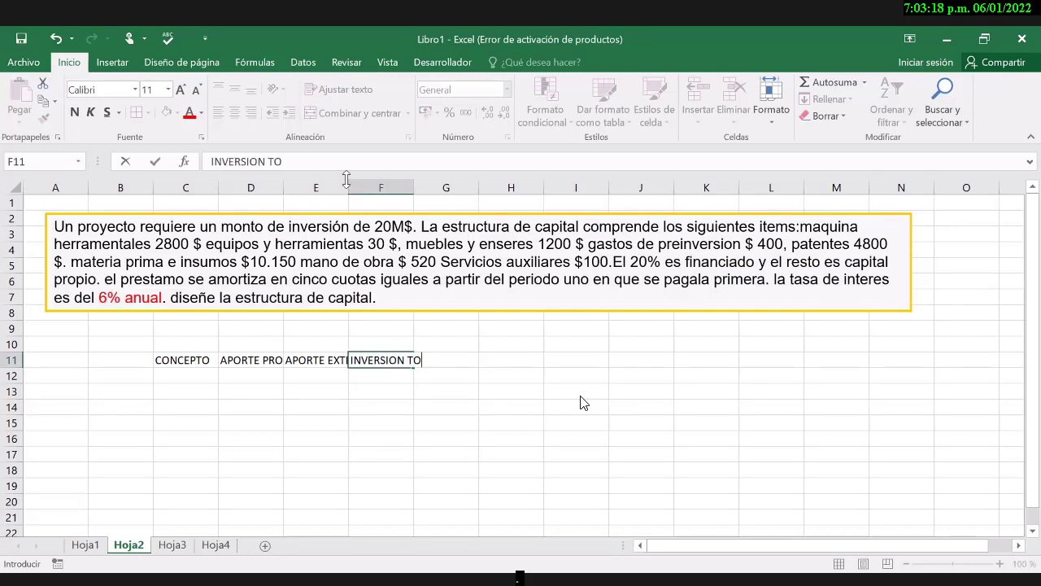
# - Finish the INVERSION TOTAL header in F11 and autofit columns D, E and F to their header text
pyautogui.press('Return')
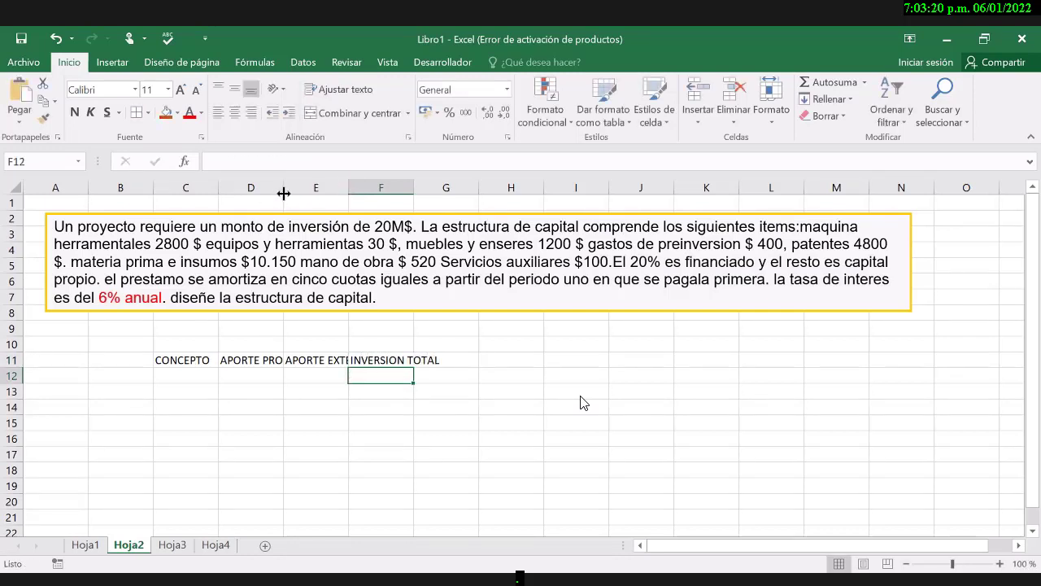
pyautogui.doubleClick(348, 188)
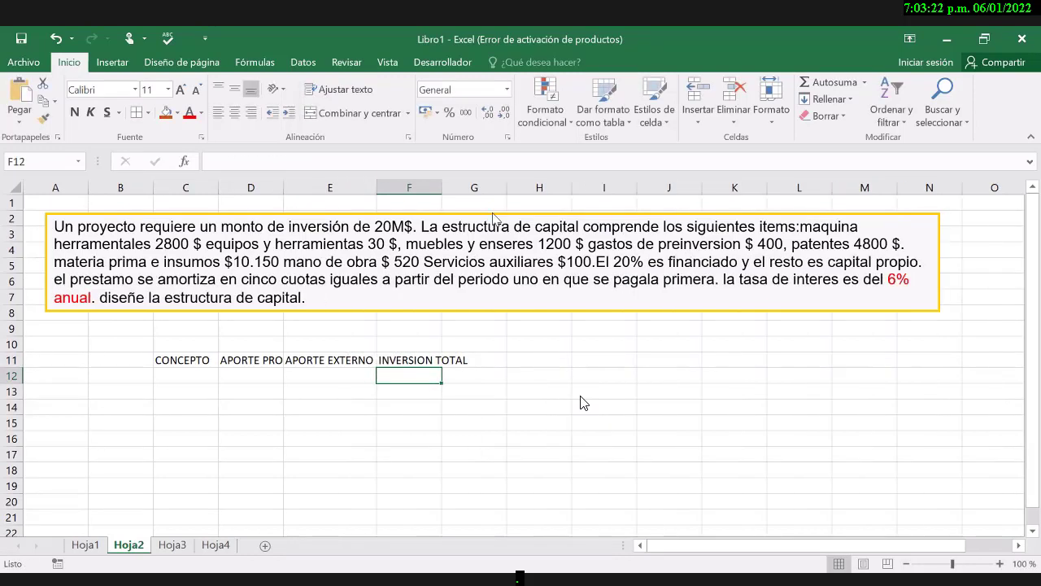
pyautogui.doubleClick(283, 188)
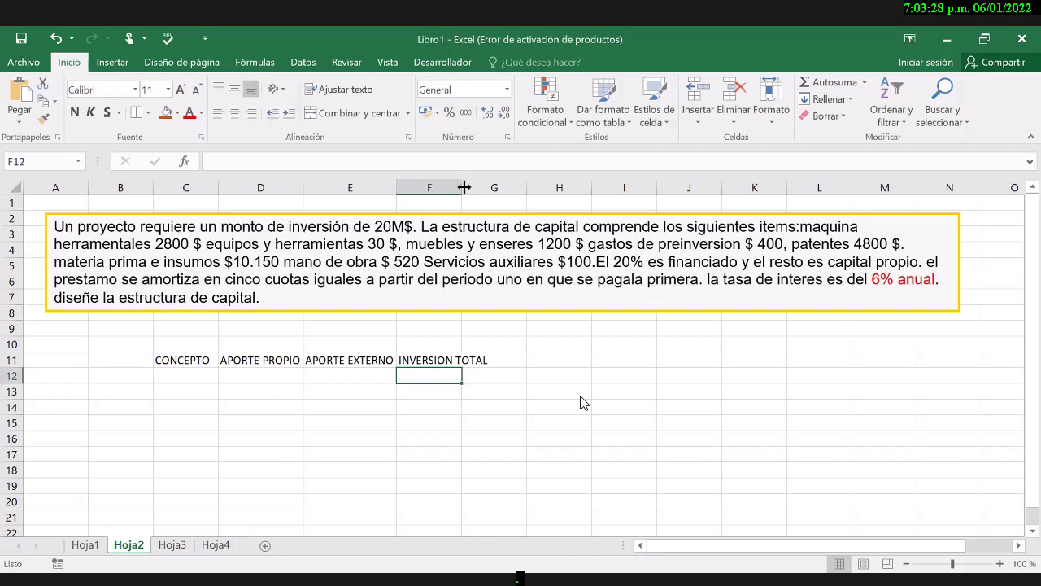
pyautogui.doubleClick(464, 188)
# - Apply all borders to C10:F23 to form the capital-structure table grid
pyautogui.moveTo(186, 343); pyautogui.dragTo(484, 520)
pyautogui.scroll(-1, 274, 366)
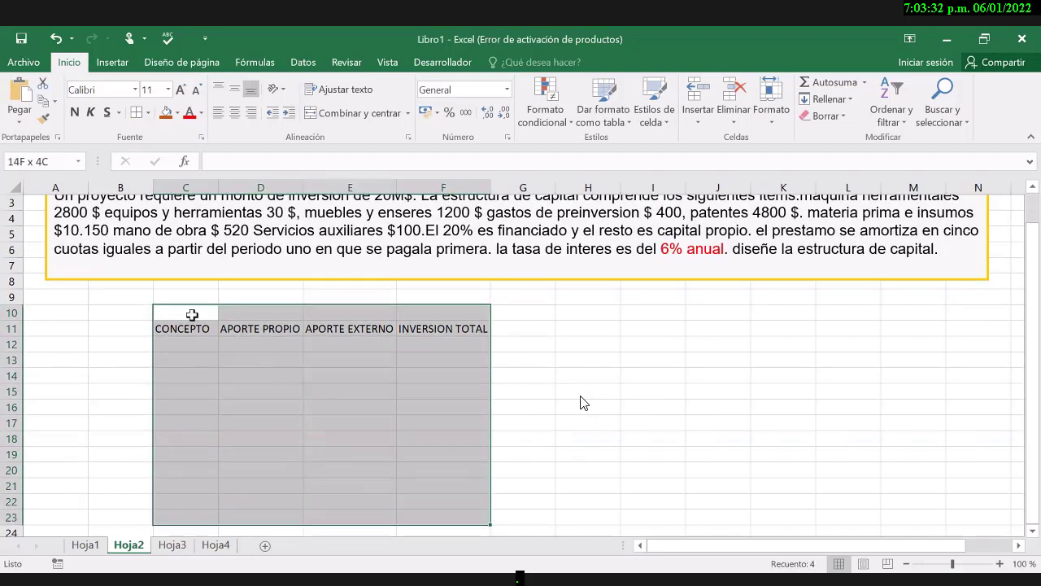
pyautogui.click(137, 112)
pyautogui.click(260, 375)
# - Merge and center C10:F10 and enter the table title ESTRUCTURA DE CAPITAL EXPRESADO $
pyautogui.moveTo(185, 312); pyautogui.dragTo(443, 312)
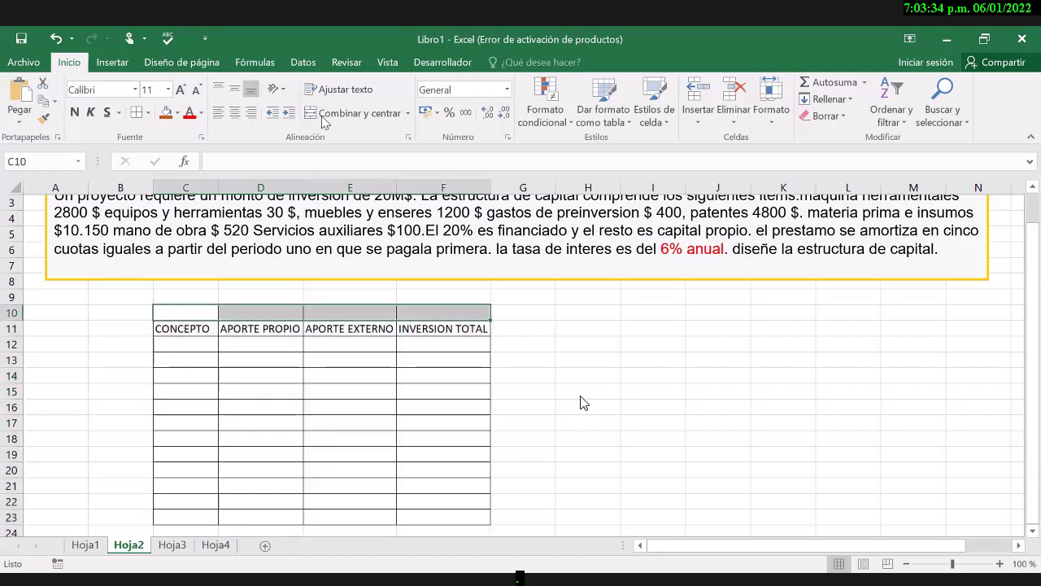
pyautogui.click(321, 115)
pyautogui.write('ES')
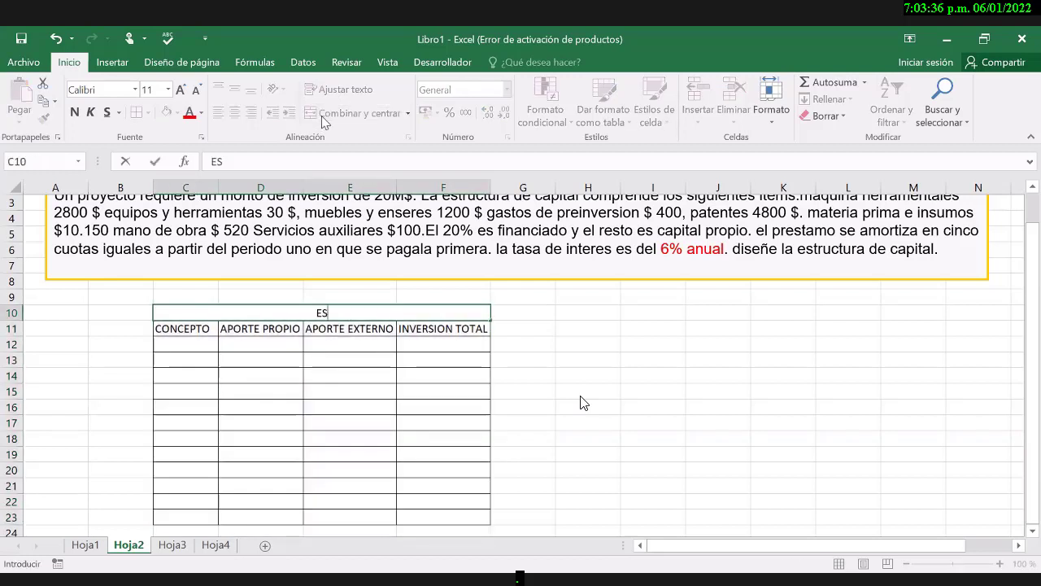
pyautogui.write('TRUCT')
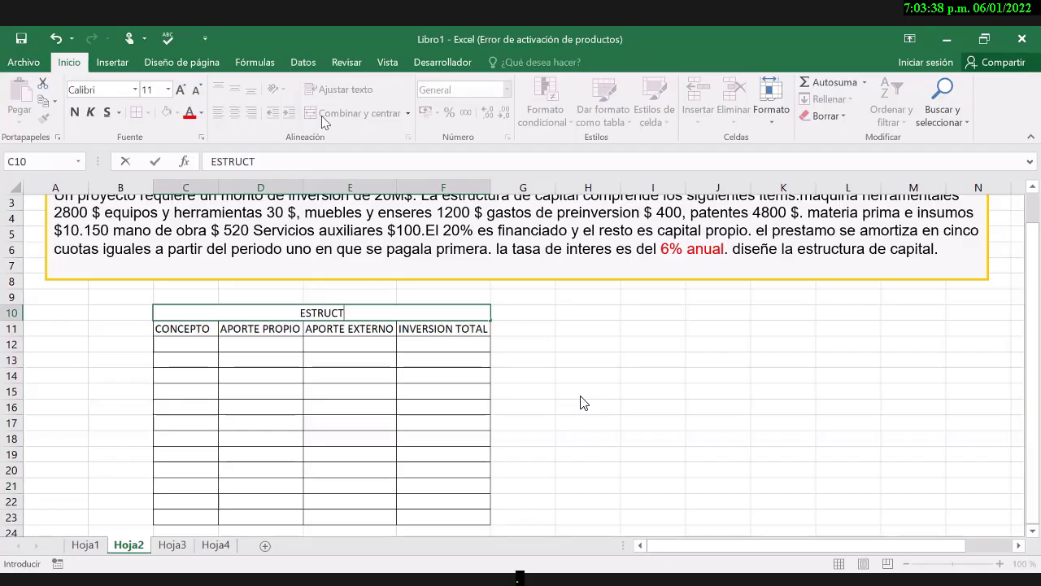
pyautogui.write('URA DE CAPITAL EXPRESADO')
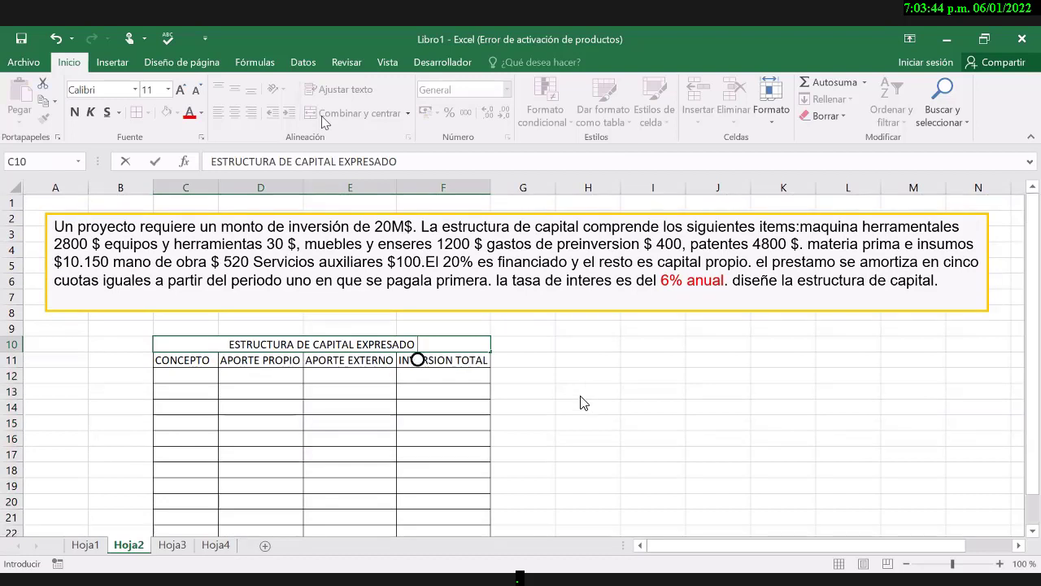
pyautogui.write(' $')
pyautogui.press('Return')
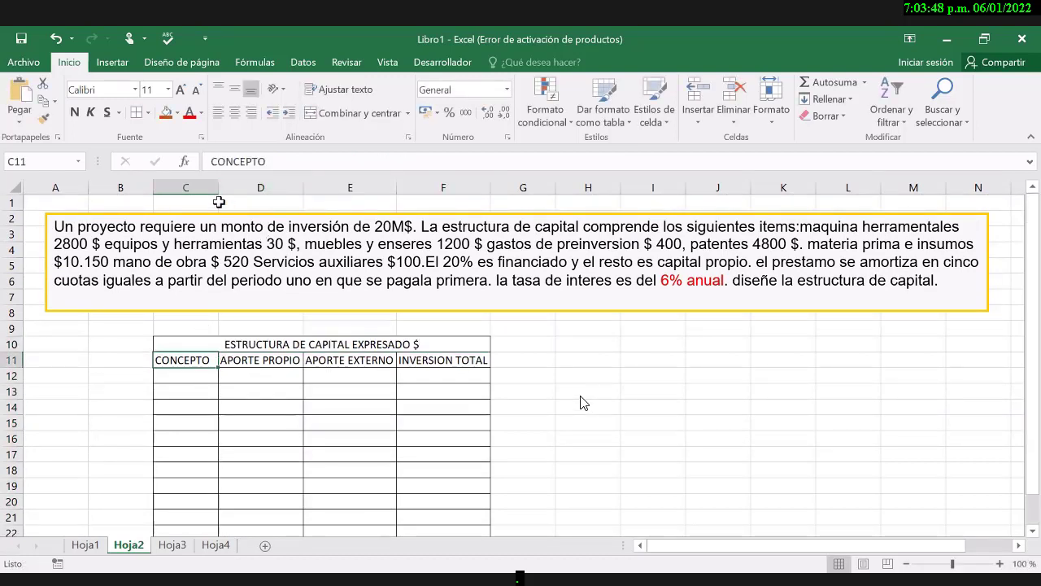
# - Widen column C to about double, check the ESTRUCTURA DE CAPITAL slide in PowerPoint, and enter INVERSION ACTIVOS FIJO in C12 back in Excel
pyautogui.press('Return')
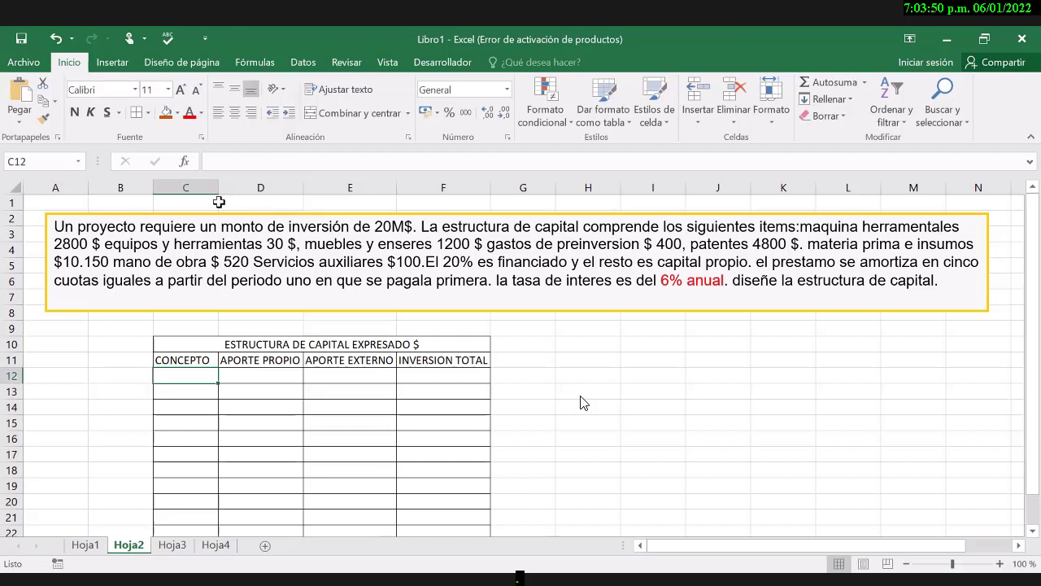
pyautogui.moveTo(218, 189); pyautogui.dragTo(283, 189)
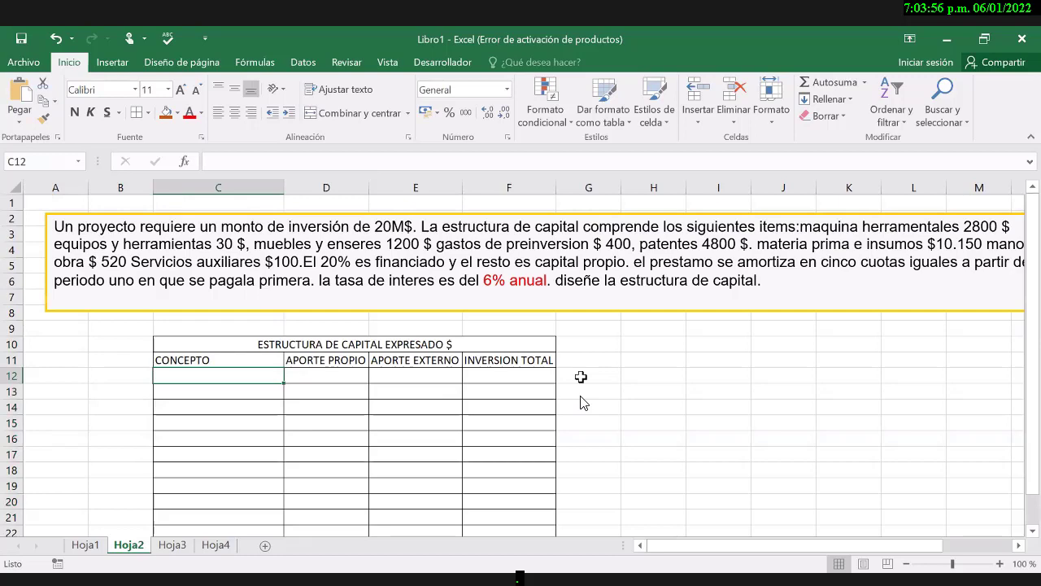
pyautogui.hotkey('alt', 'Tab')
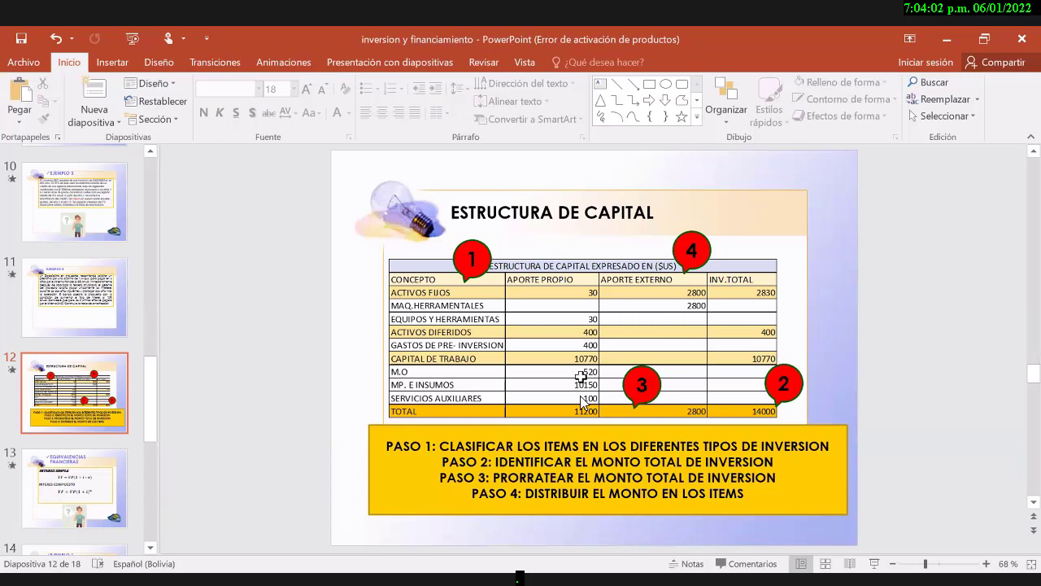
pyautogui.hotkey('alt', 'Tab')
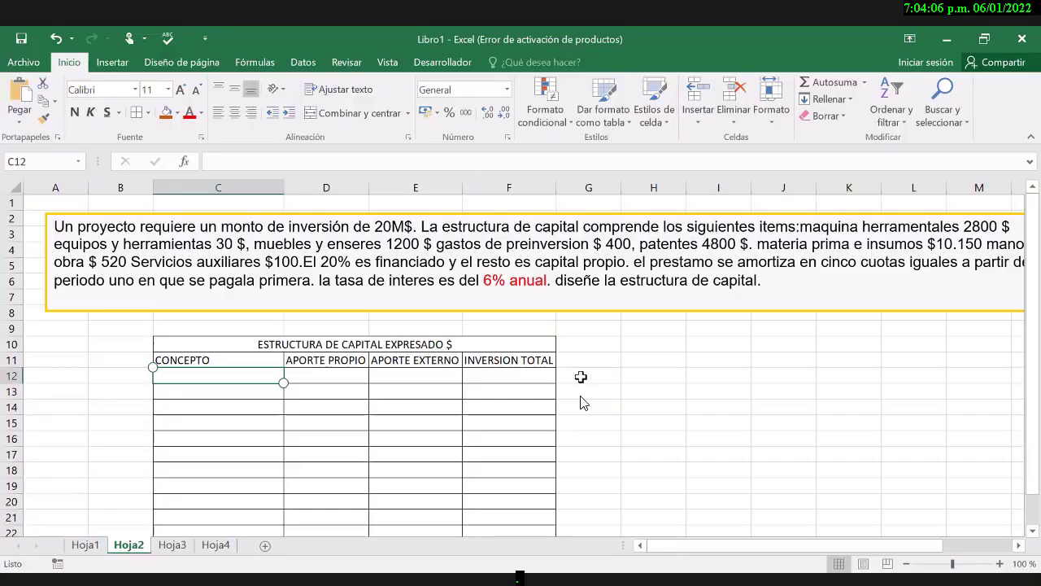
pyautogui.write('INVERSION A')
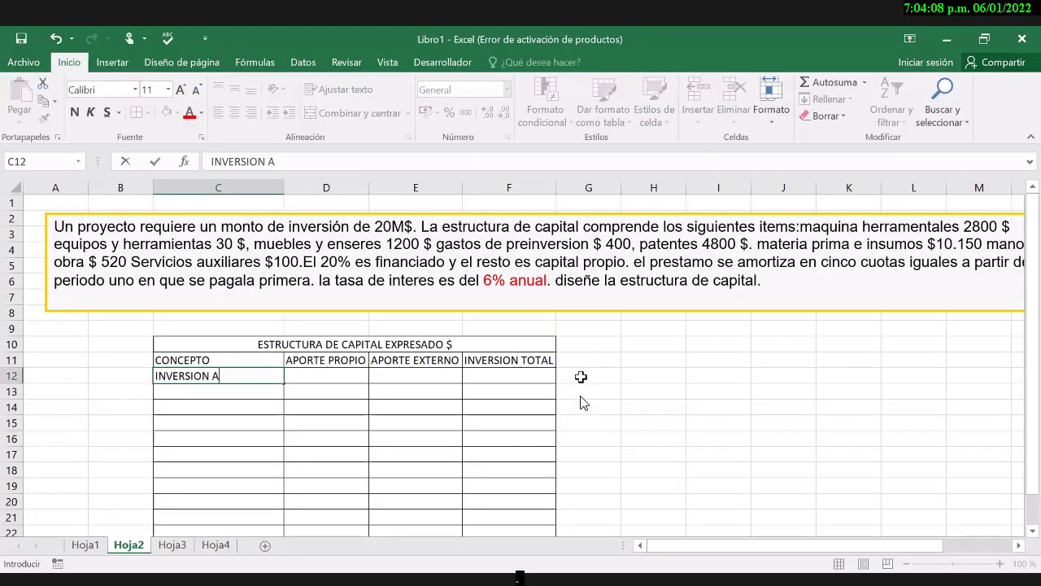
pyautogui.write('CTIVOS FIJO')
pyautogui.press('Return')
# - Enter the category heading INVERSION EN ACTIVOS DIFERIDOS in C17, leaving four empty rows below the fixed-asset heading
pyautogui.press('Down')
pyautogui.press('Down')
pyautogui.press('Down')
pyautogui.press('Down')
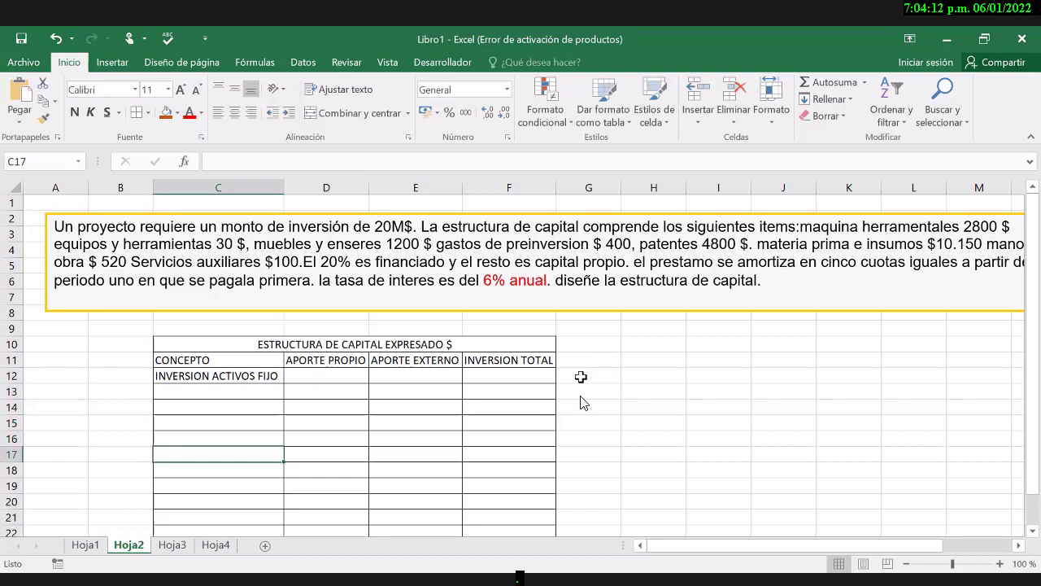
pyautogui.write('INVERSION EN')
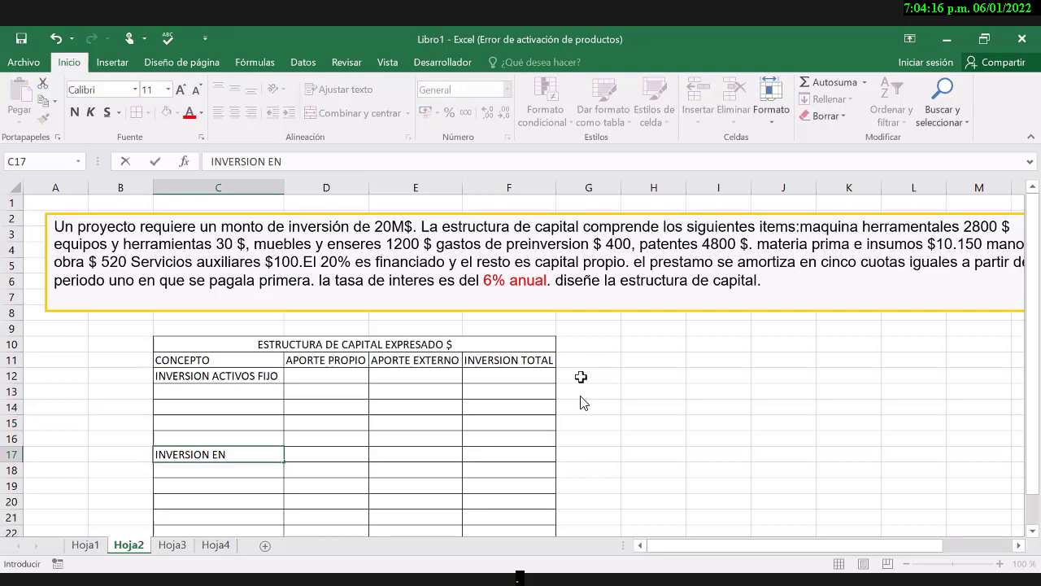
pyautogui.write(' ACTIVOS DIFERIDOS')
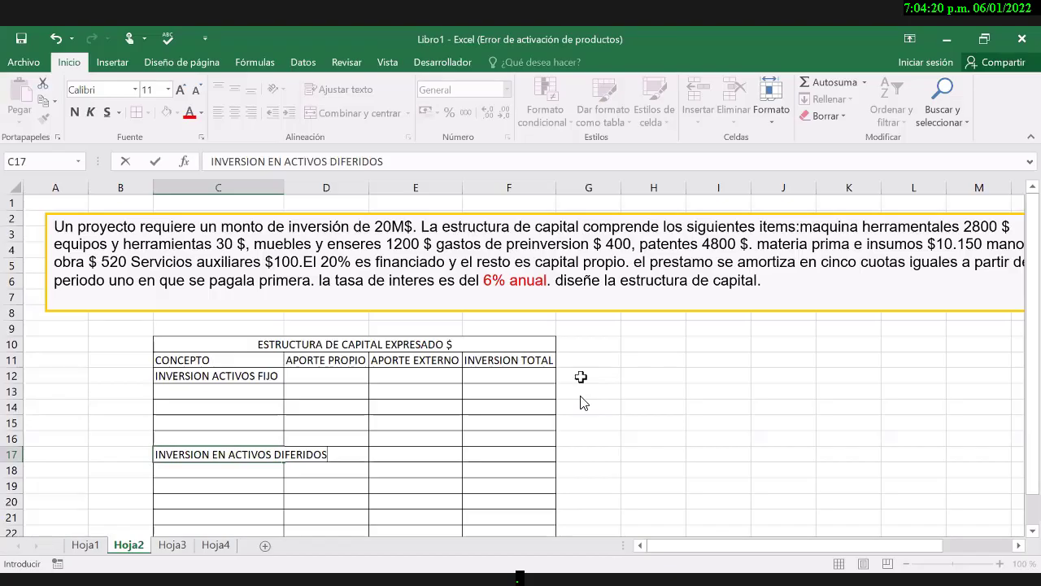
# - Add the third category heading, for the working-capital investment, in C23
pyautogui.press('Down')
pyautogui.press('Down')
pyautogui.press('Down')
pyautogui.press('Down')
pyautogui.press('Down')
pyautogui.press('Down')
pyautogui.write('INVERSION')
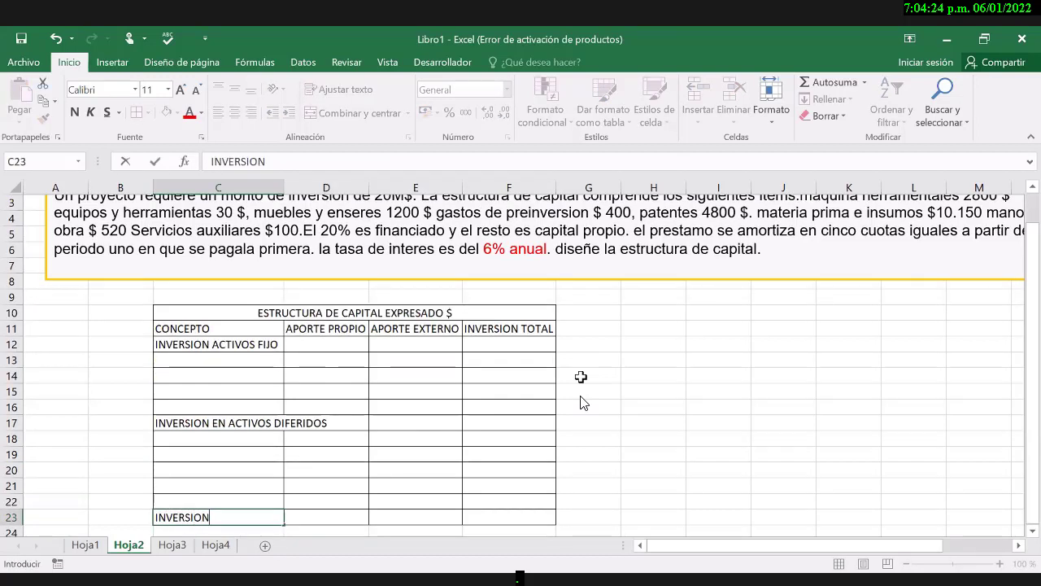
pyautogui.write(' EN CAPI')
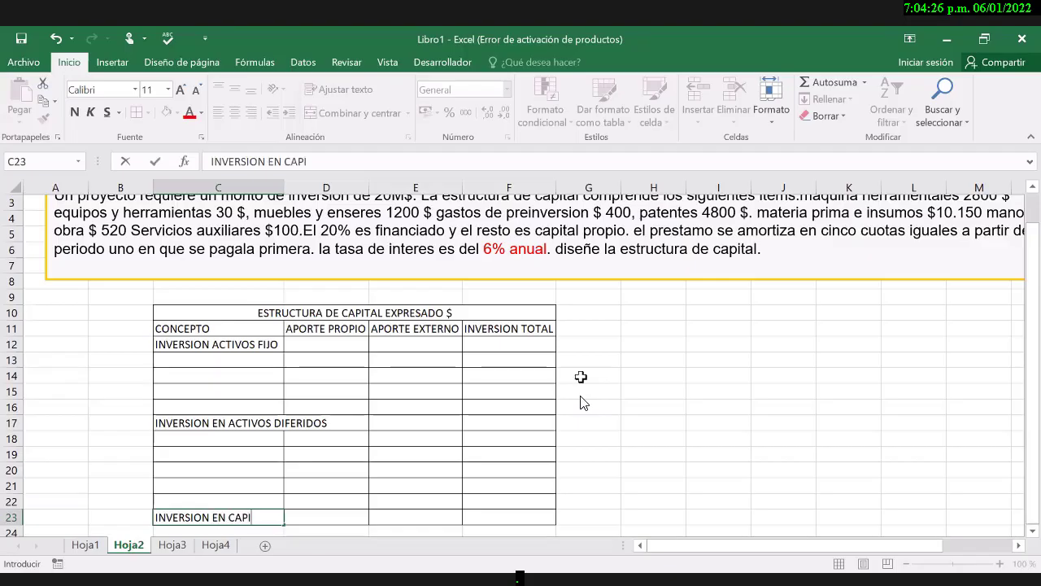
pyautogui.write('TAL DE TRABAJP')
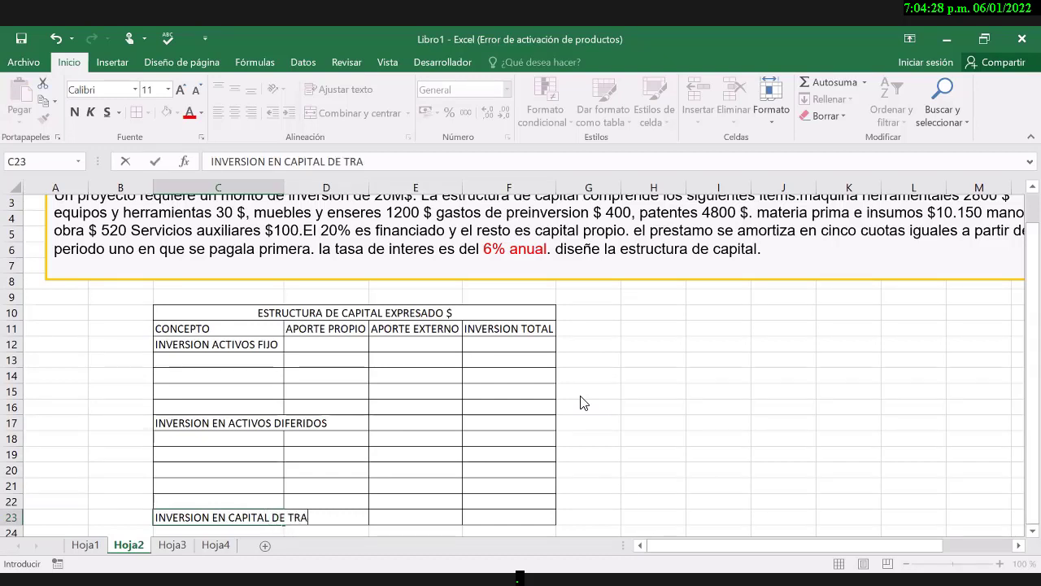
pyautogui.press('Return')
# - Correct the C23 heading to INVERSION EN CAPITAL DE TRABAJO and autofit column C to its text
pyautogui.press('Up')
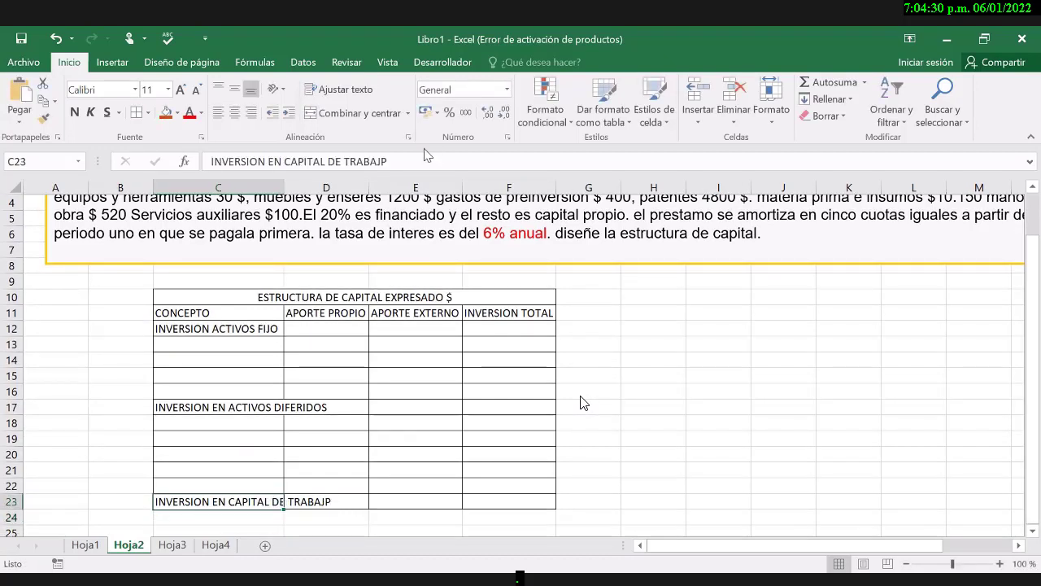
pyautogui.click(427, 154)
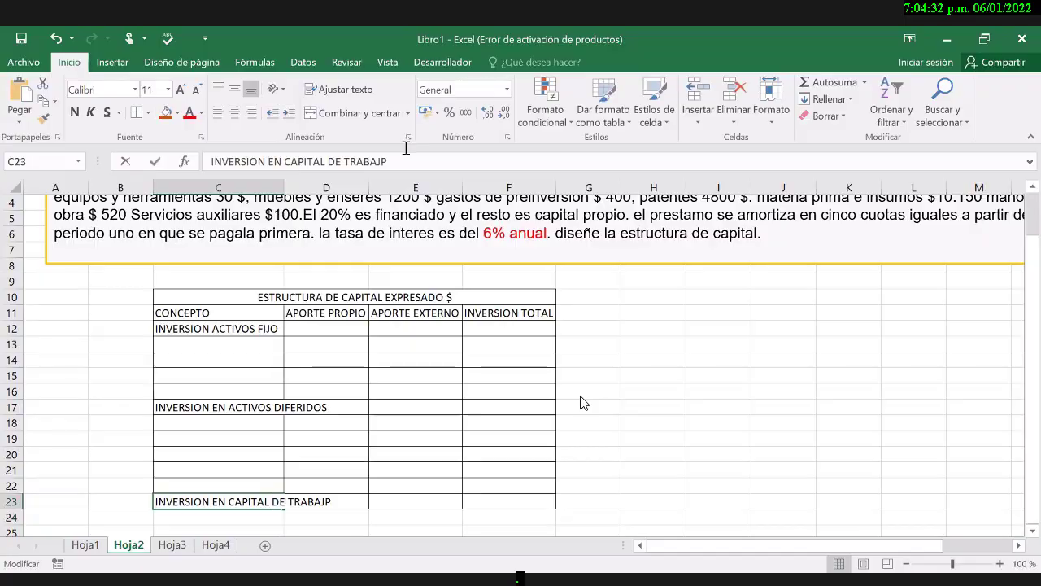
pyautogui.click(390, 163)
pyautogui.press('BackSpace')
pyautogui.write('O')
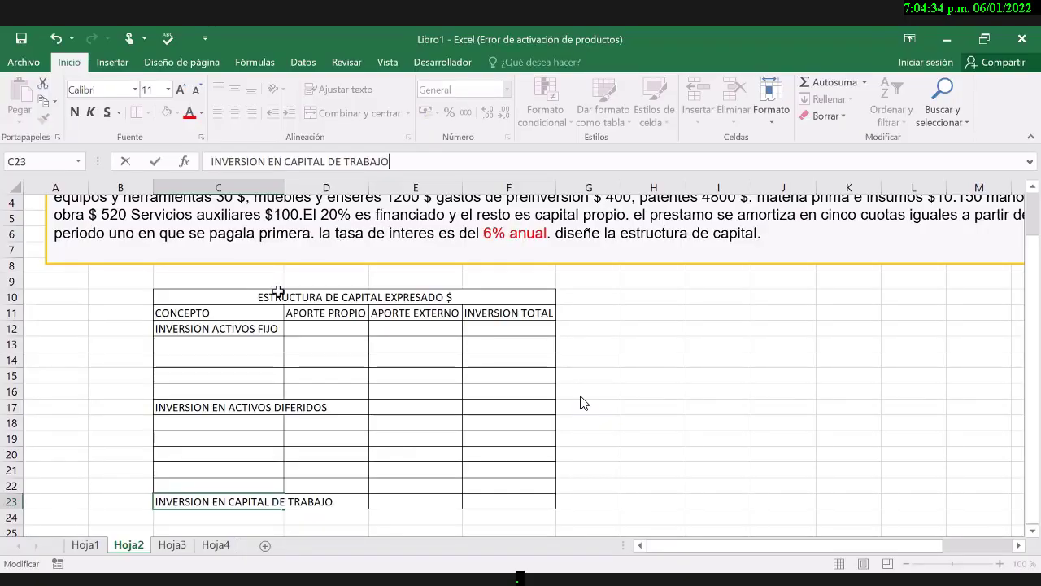
pyautogui.press('Return')
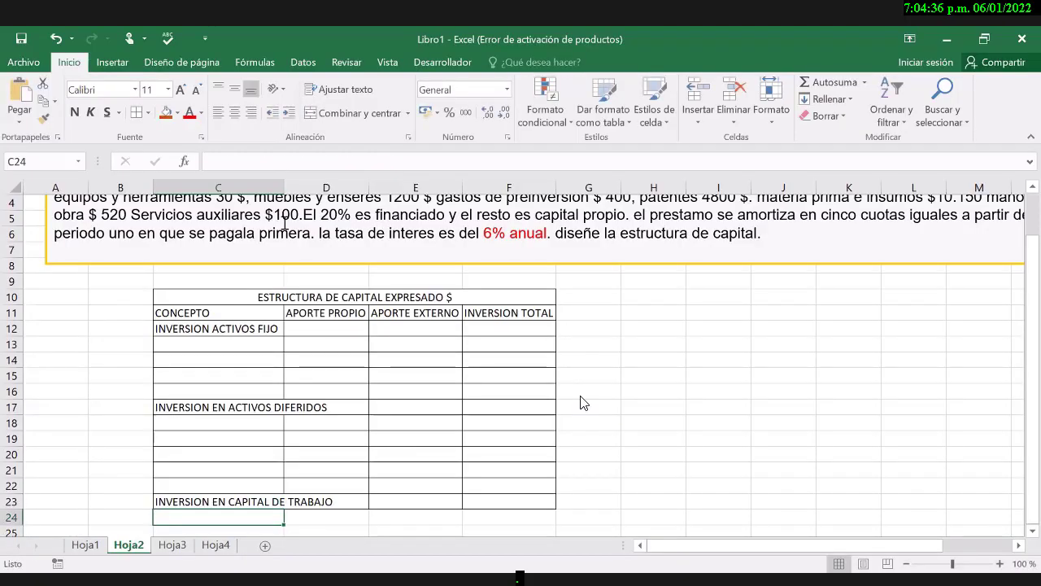
pyautogui.doubleClick(284, 187)
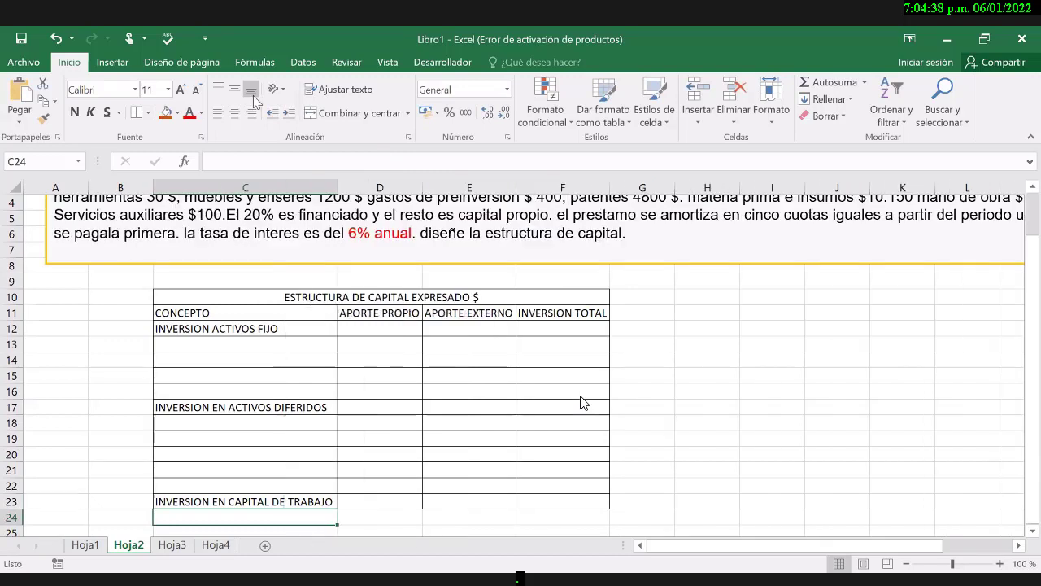
# - Fill the three category rows C12:F12, C17:F17 and C23:F23 with light blue
pyautogui.moveTo(244, 328); pyautogui.dragTo(561, 329)
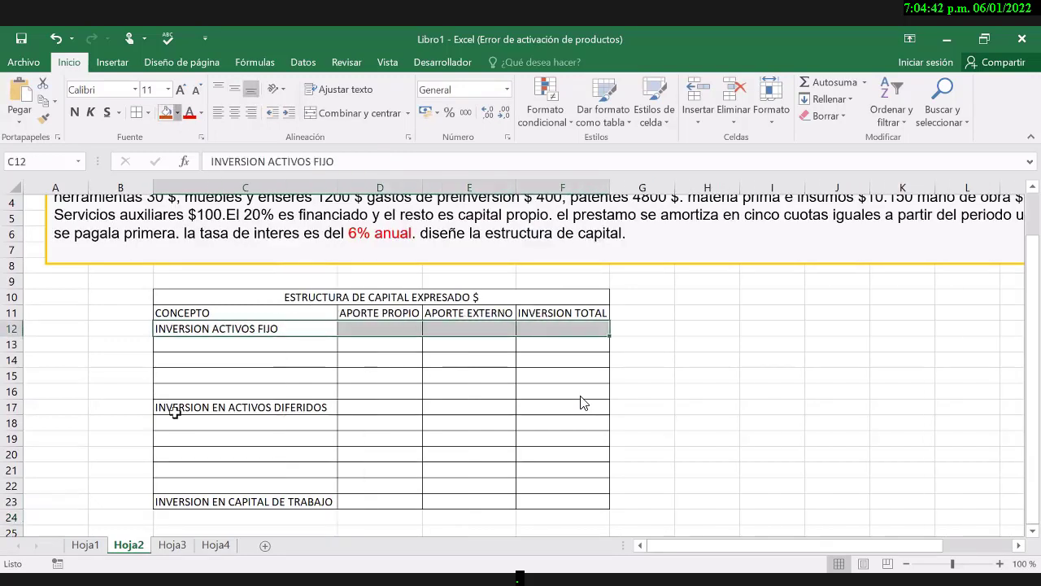
pyautogui.click(178, 112)
pyautogui.moveTo(244, 407); pyautogui.dragTo(580, 402)
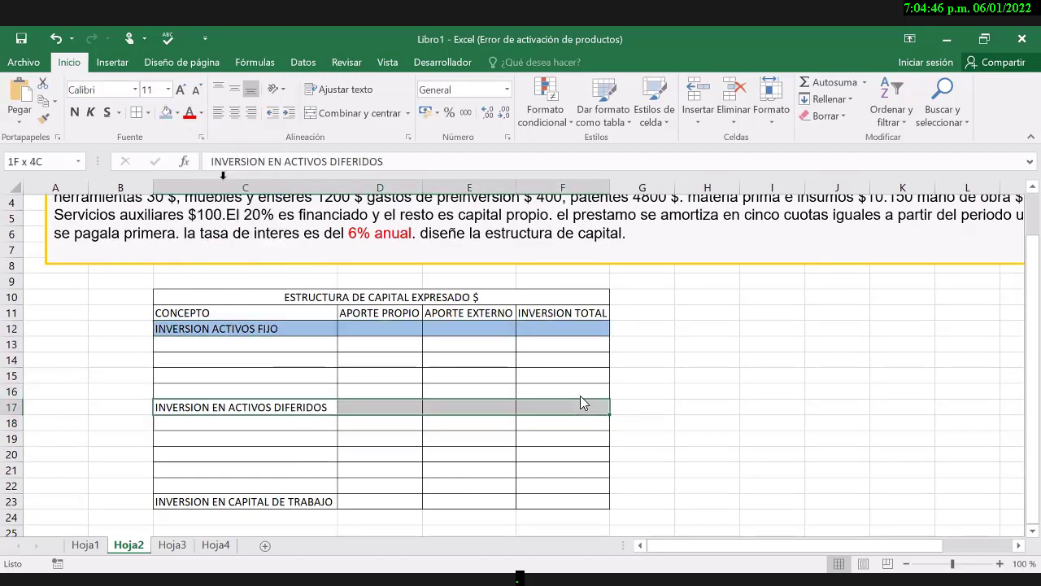
pyautogui.click(166, 112)
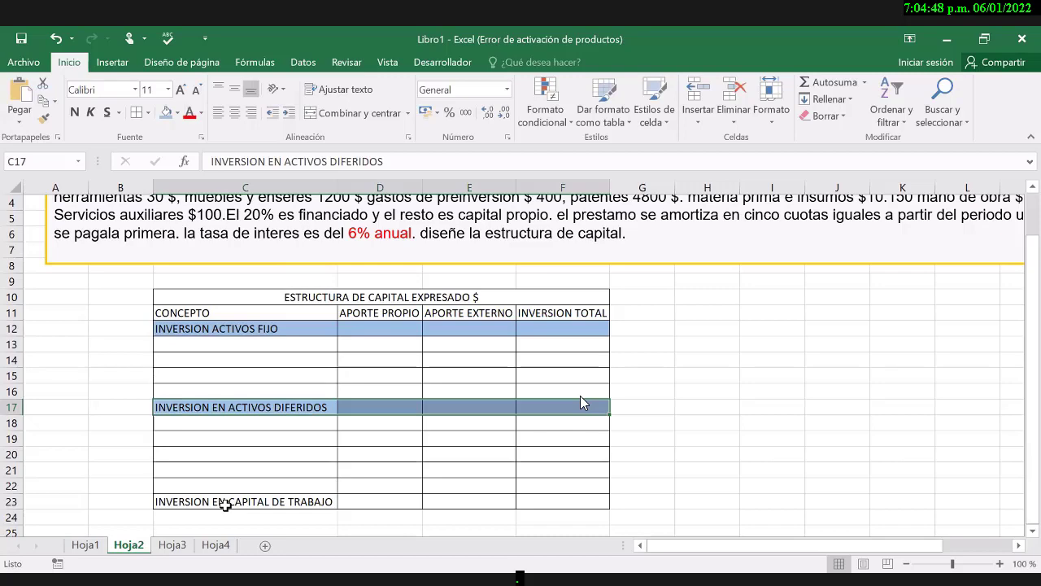
pyautogui.moveTo(225, 504); pyautogui.dragTo(569, 501)
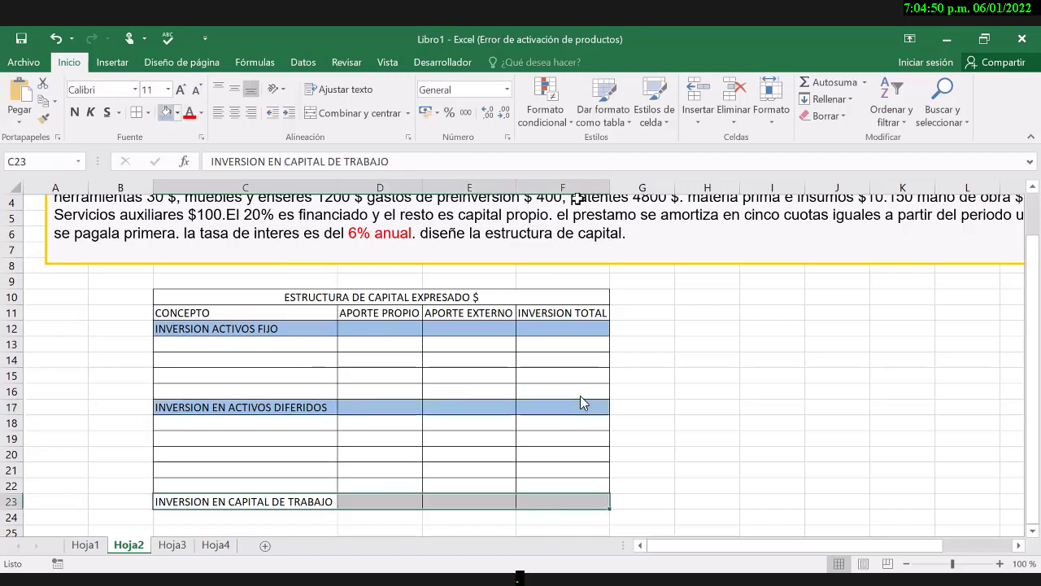
pyautogui.click(166, 112)
# - Enter the first fixed-asset item, Maquina herramental, in C13
pyautogui.click(244, 375)
pyautogui.scroll(1, 581, 402)
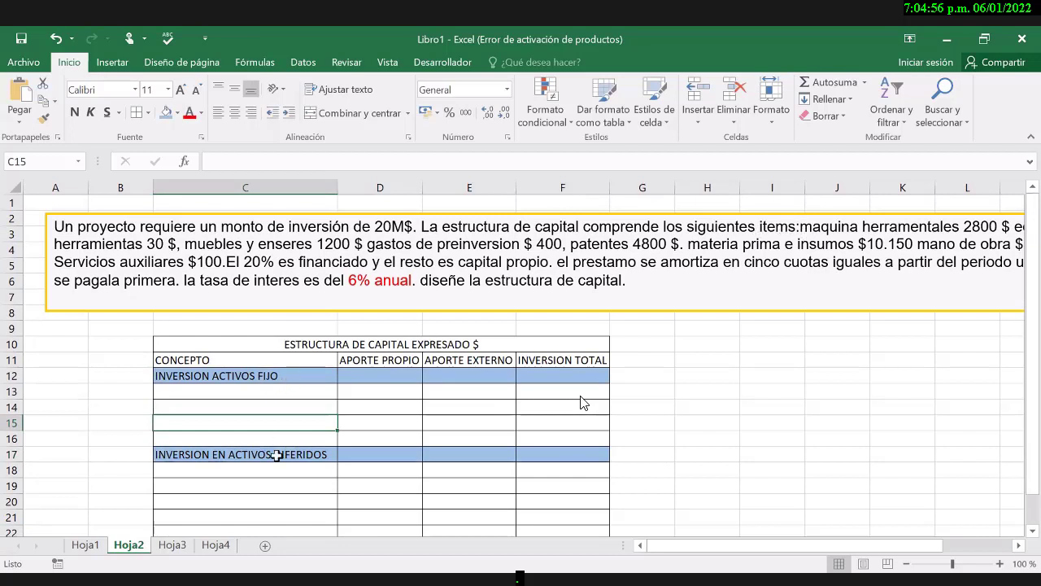
pyautogui.press('Up')
pyautogui.press('Up')
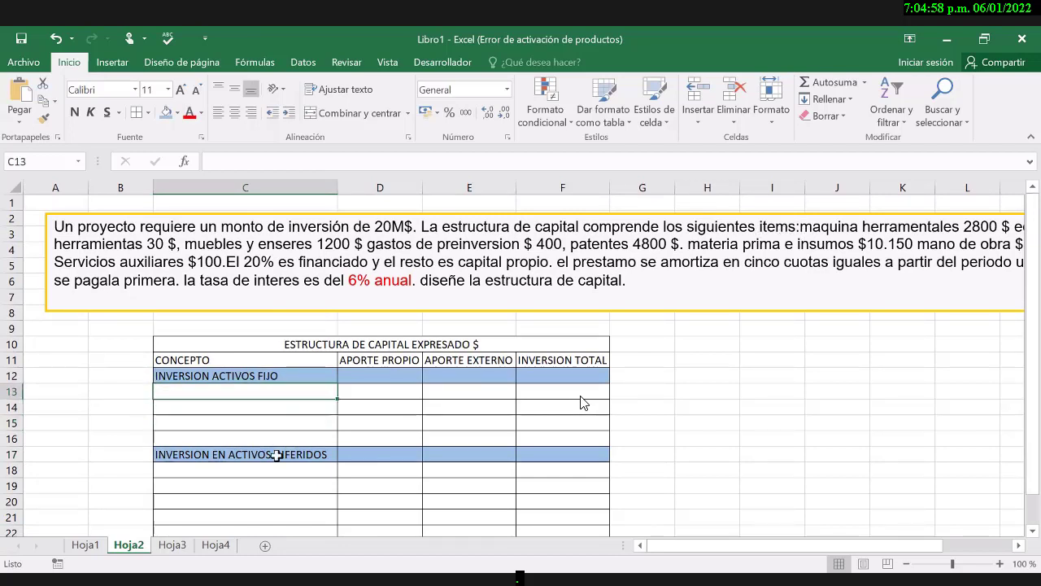
pyautogui.click(276, 455)
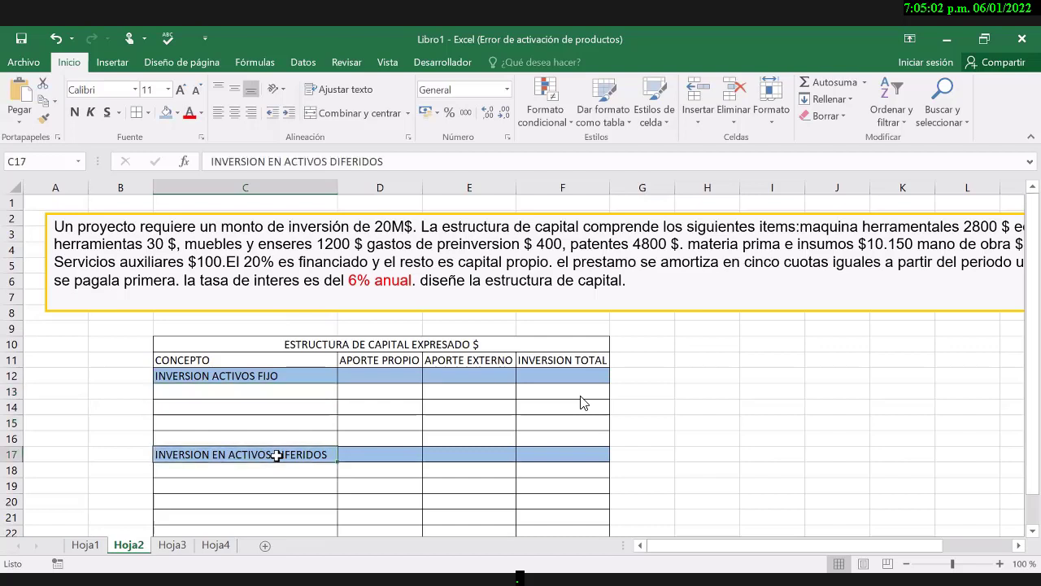
pyautogui.press('Up')
pyautogui.press('Up')
pyautogui.press('Up')
pyautogui.press('Up')
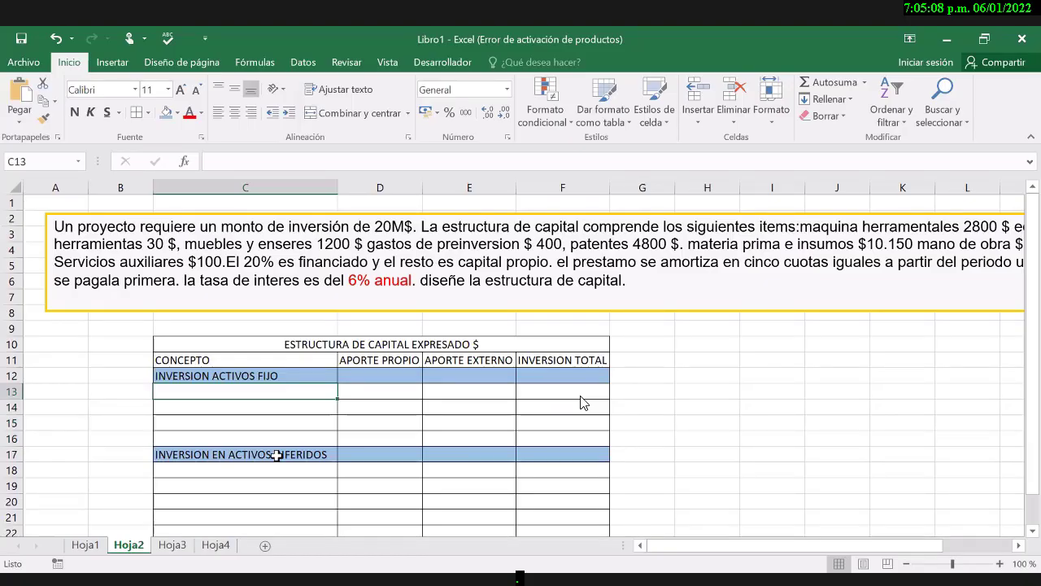
pyautogui.write('M')
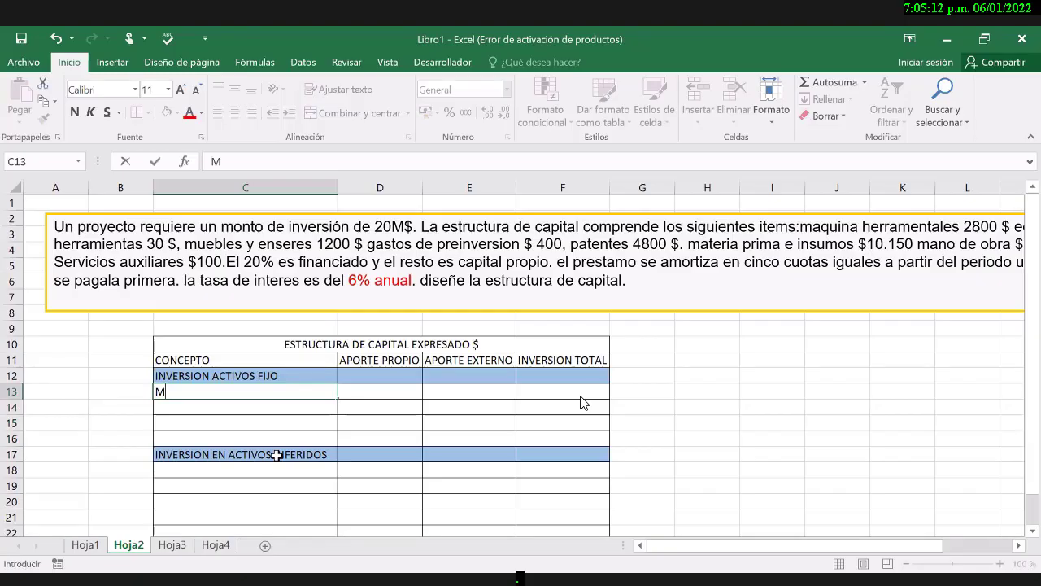
pyautogui.write('aquina herramenta')
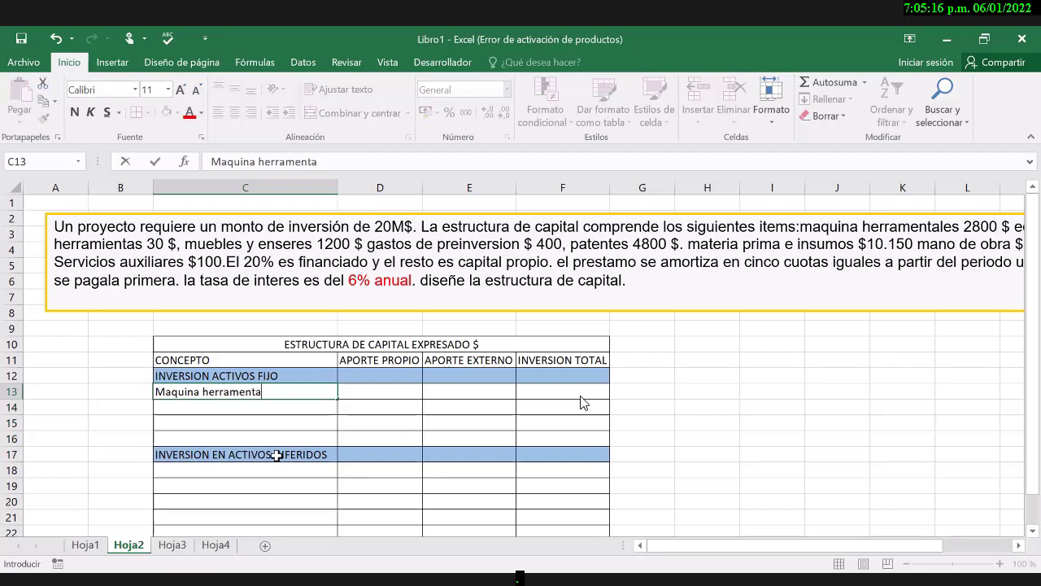
pyautogui.write('l')
pyautogui.press('Return')
# - Enter the second fixed-asset item, equipos y herramientas, in C14
pyautogui.hscroll(1, 581, 402)
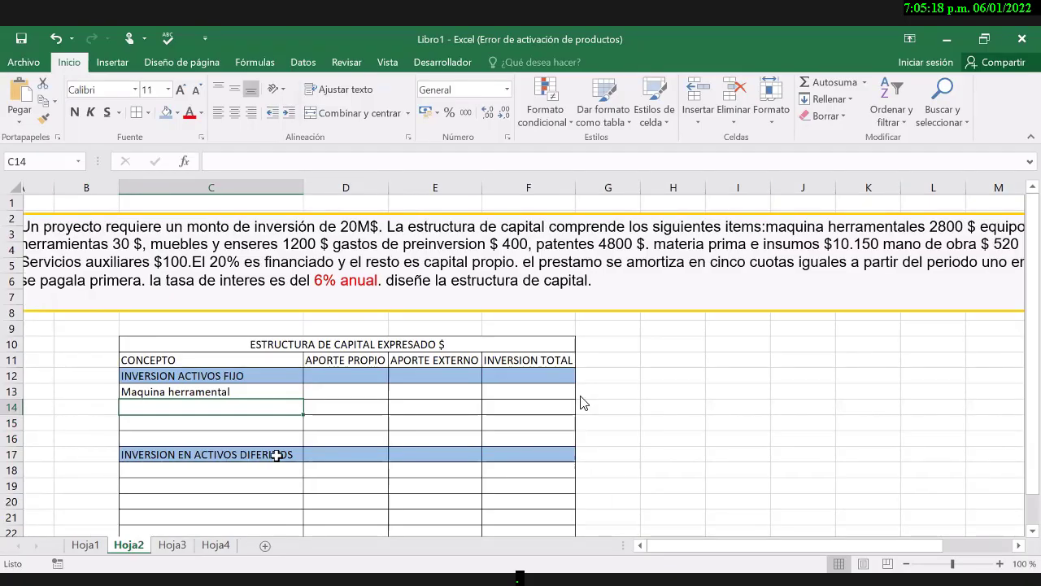
pyautogui.hscroll(-1, 276, 456)
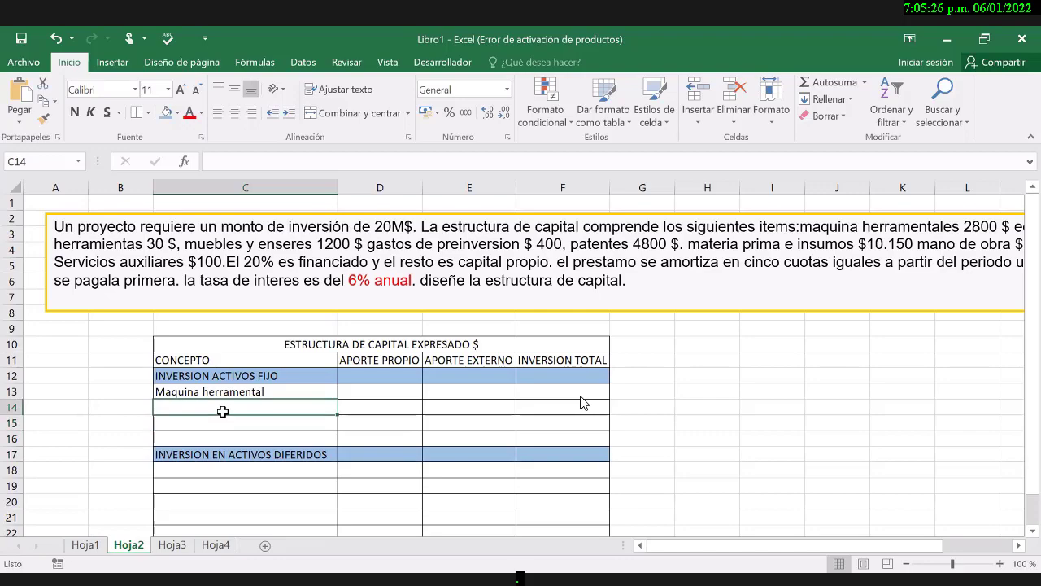
pyautogui.hscroll(3, 222, 411)
pyautogui.hscroll(-3, 223, 410)
pyautogui.write('equipos y e')
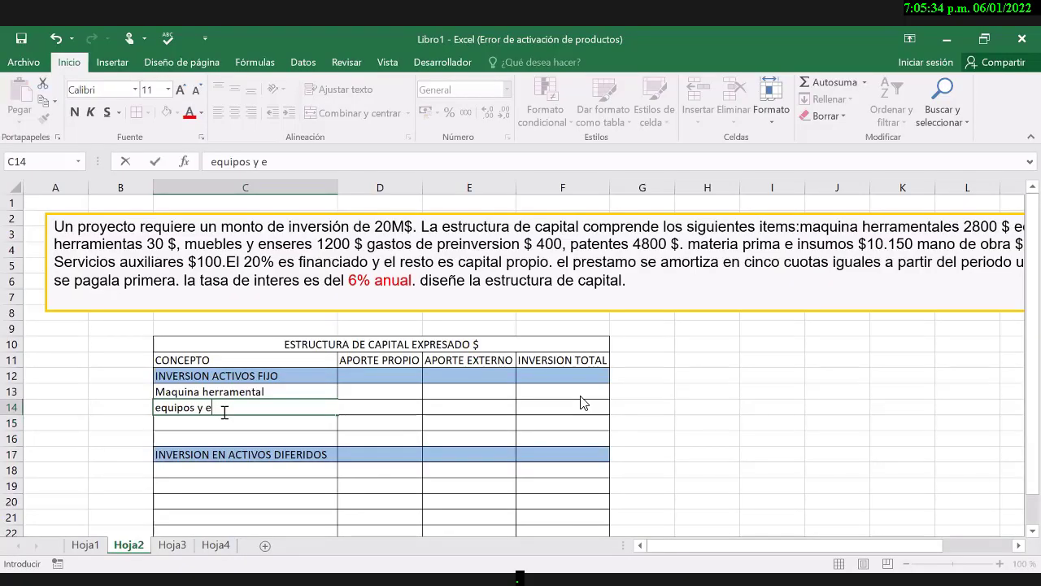
pyautogui.press('BackSpace')
pyautogui.write('herramientas')
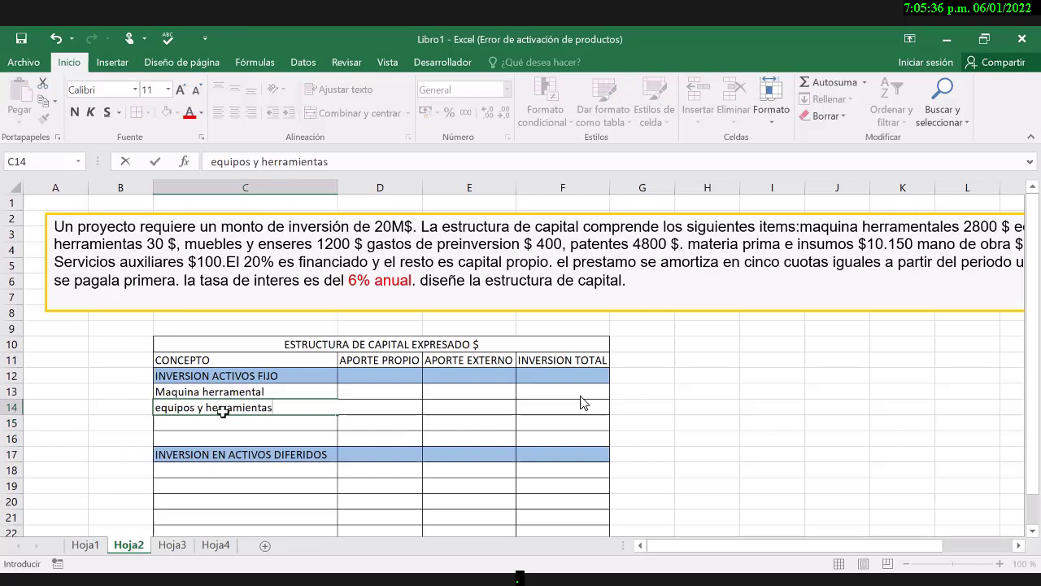
pyautogui.press('Return')
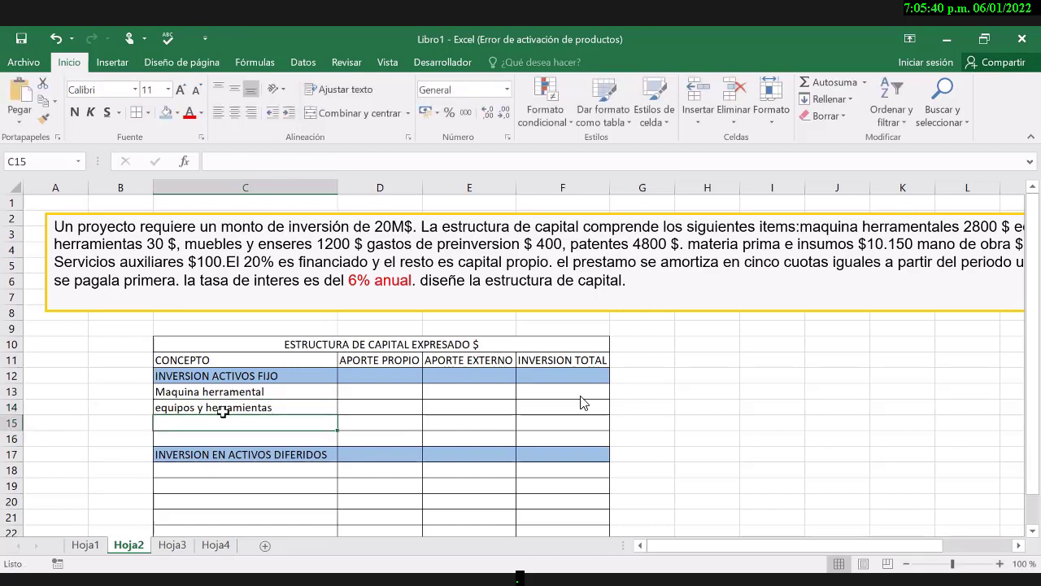
# - Enter the third fixed-asset item, muebles y enseres, in C15
pyautogui.write('mueb')
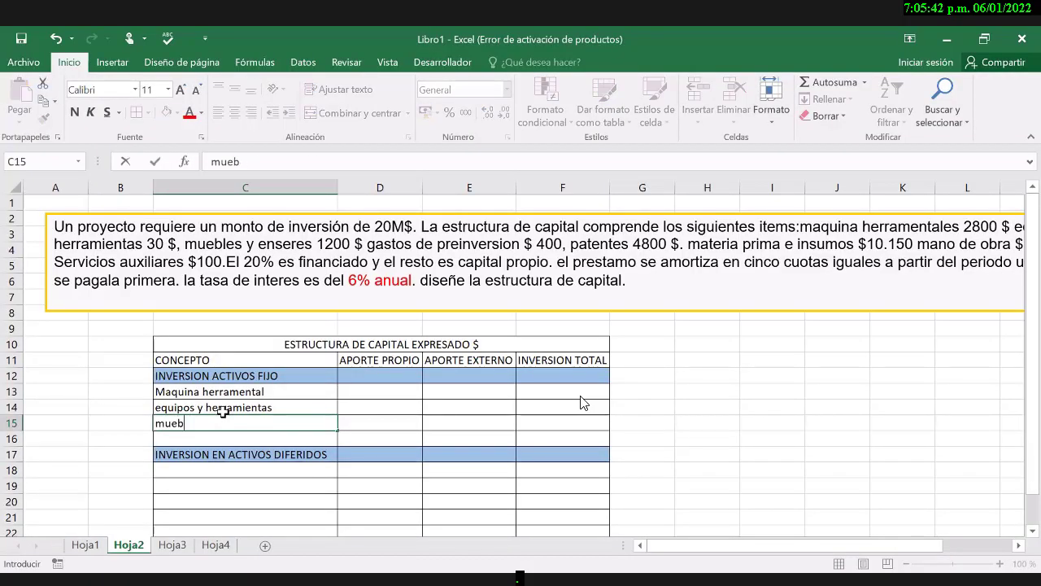
pyautogui.write('les y enseres')
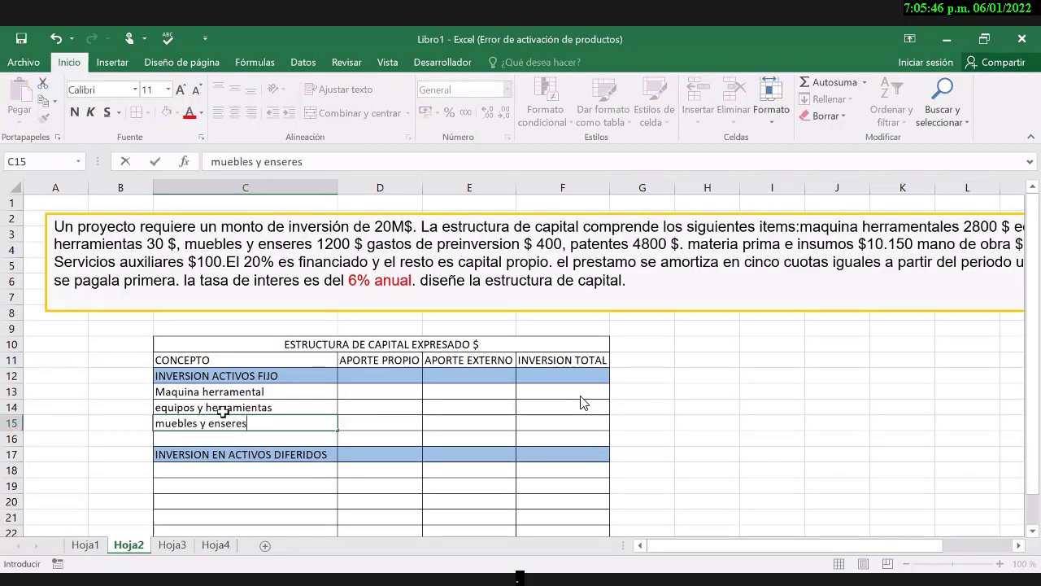
pyautogui.press('Return')
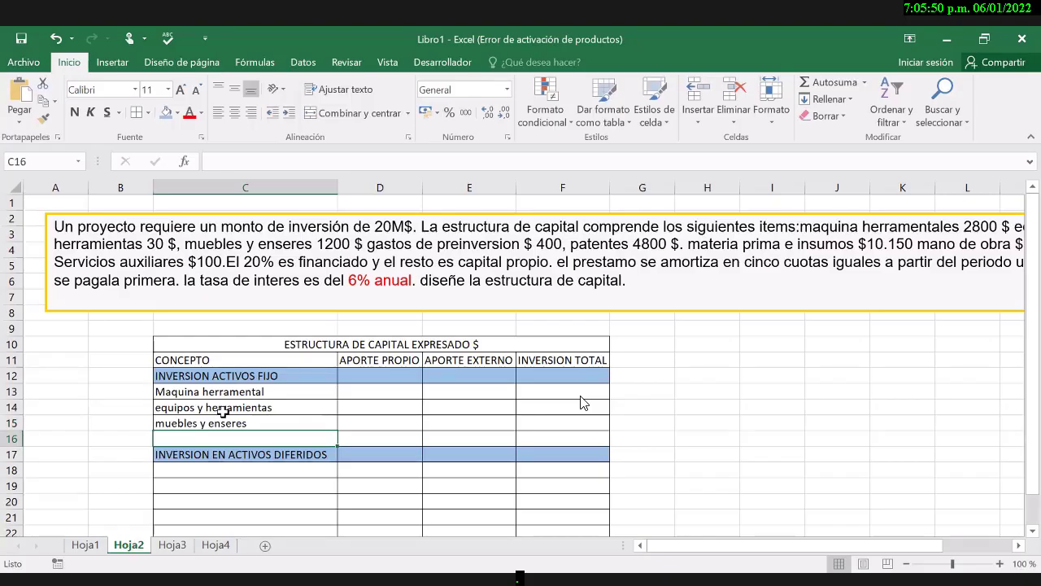
# - Enter gastos de pre inversion in C18 as the first item under INVERSION EN ACTIVOS DIFERIDOS
pyautogui.press('Up')
pyautogui.press('Down')
pyautogui.press('Down')
pyautogui.press('Down')
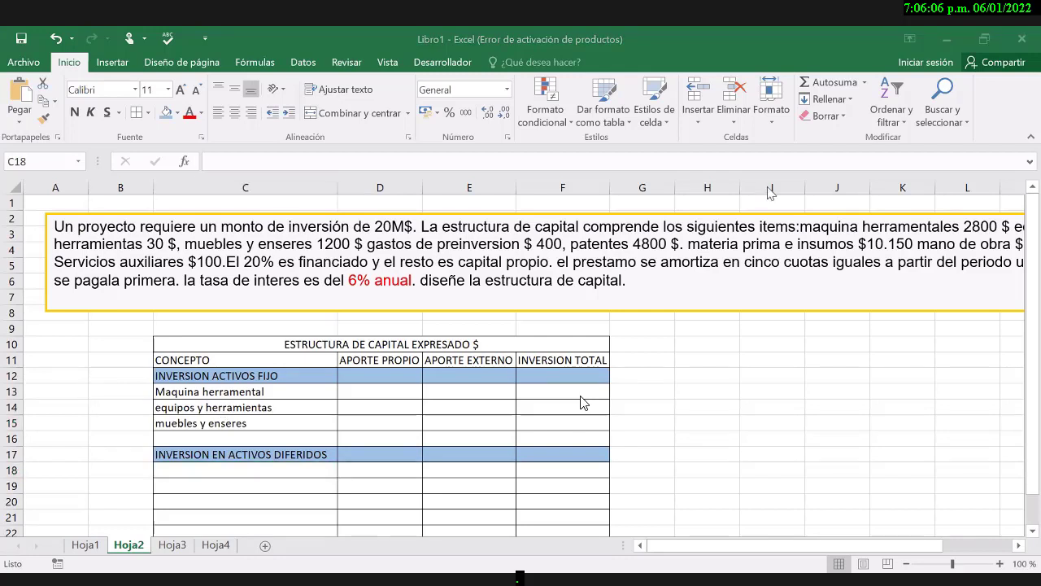
pyautogui.click(237, 472)
pyautogui.write('gas')
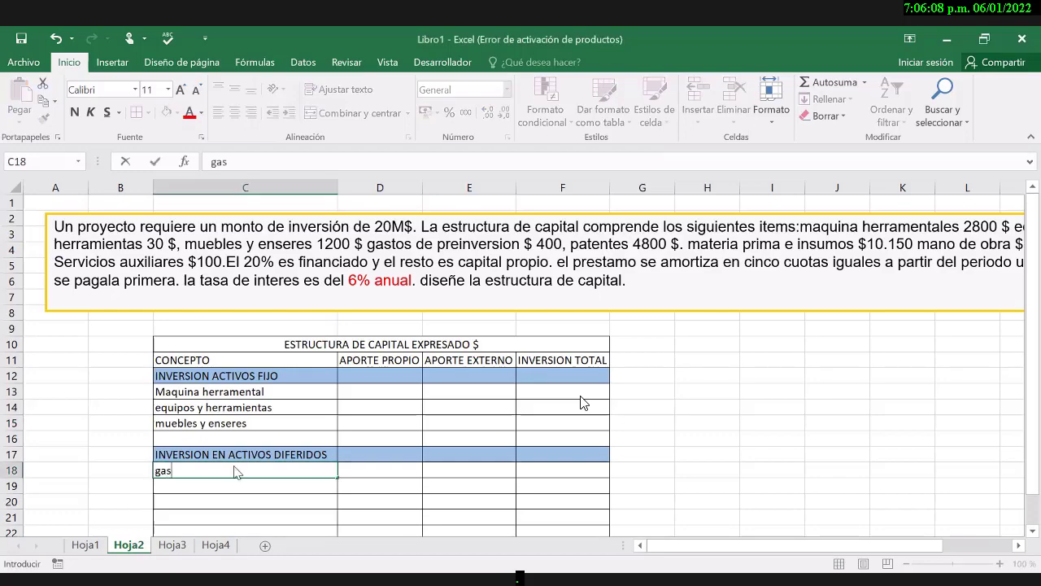
pyautogui.write('tos de pr')
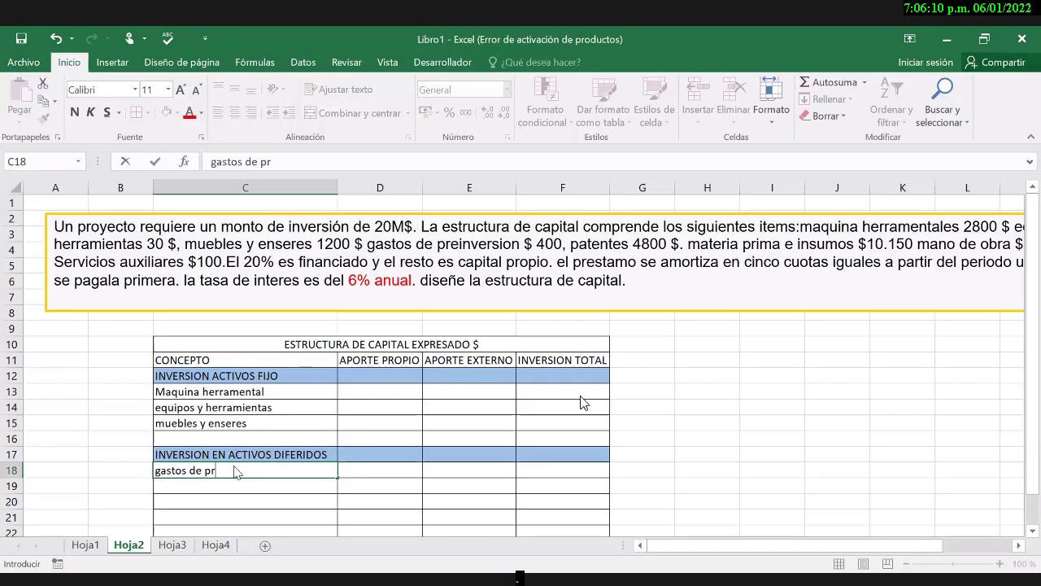
pyautogui.write('e inversion')
pyautogui.press('Return')
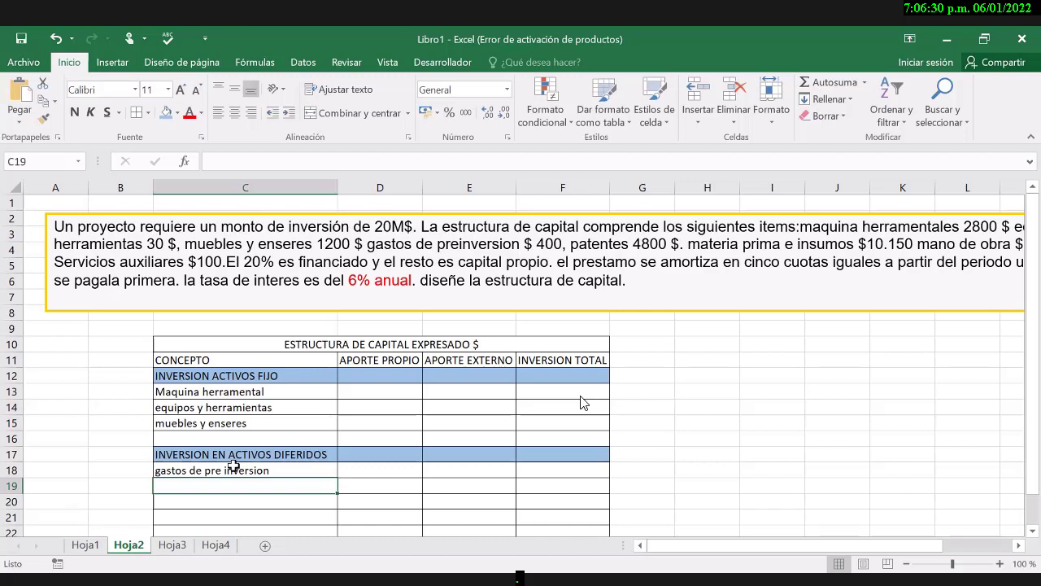
# - Enter patentes in C19 as the second deferred-asset item
pyautogui.press('Up')
pyautogui.press('Up')
pyautogui.press('Up')
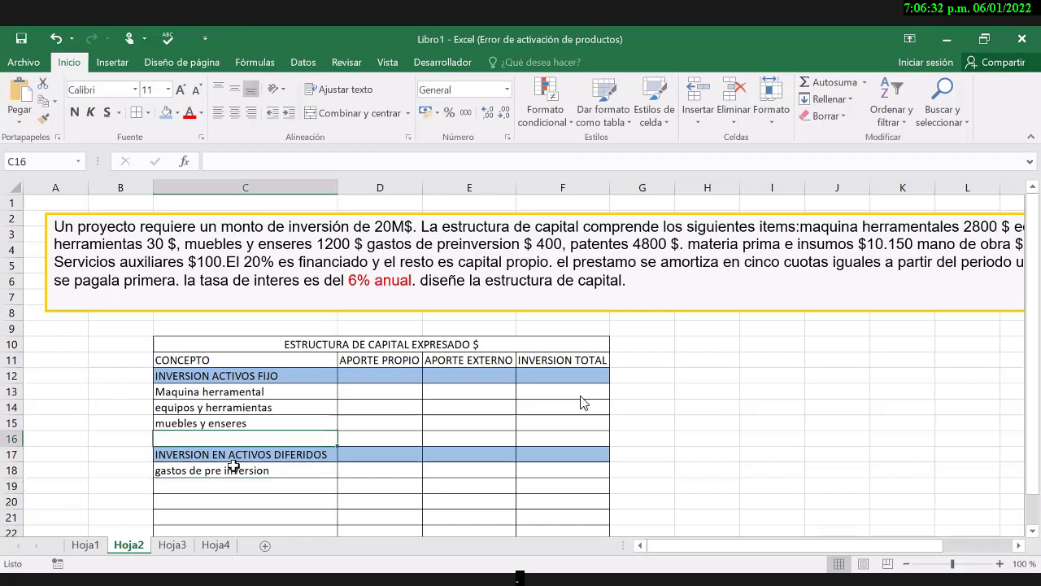
pyautogui.press('Down')
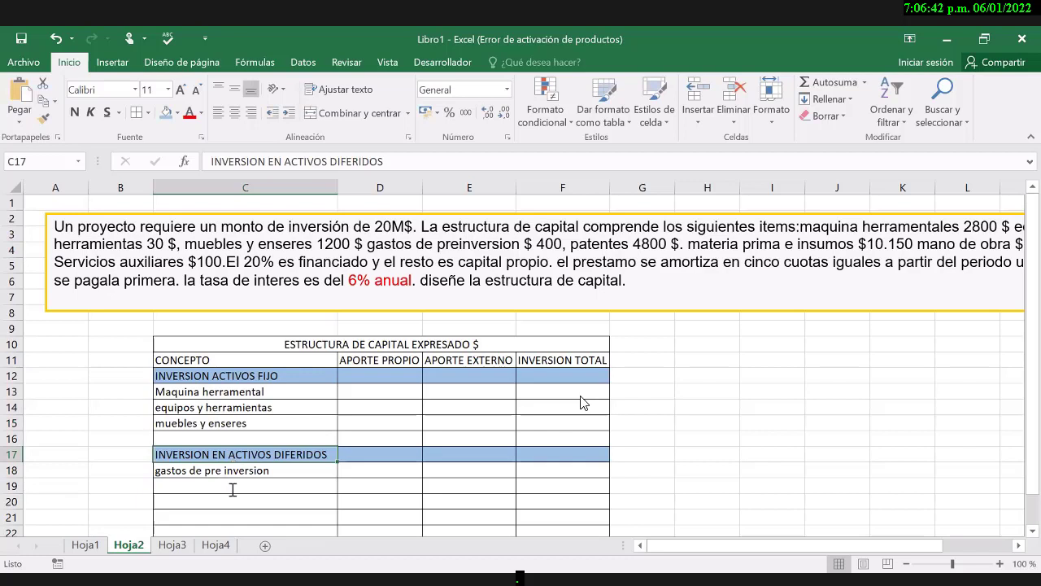
pyautogui.click(232, 489)
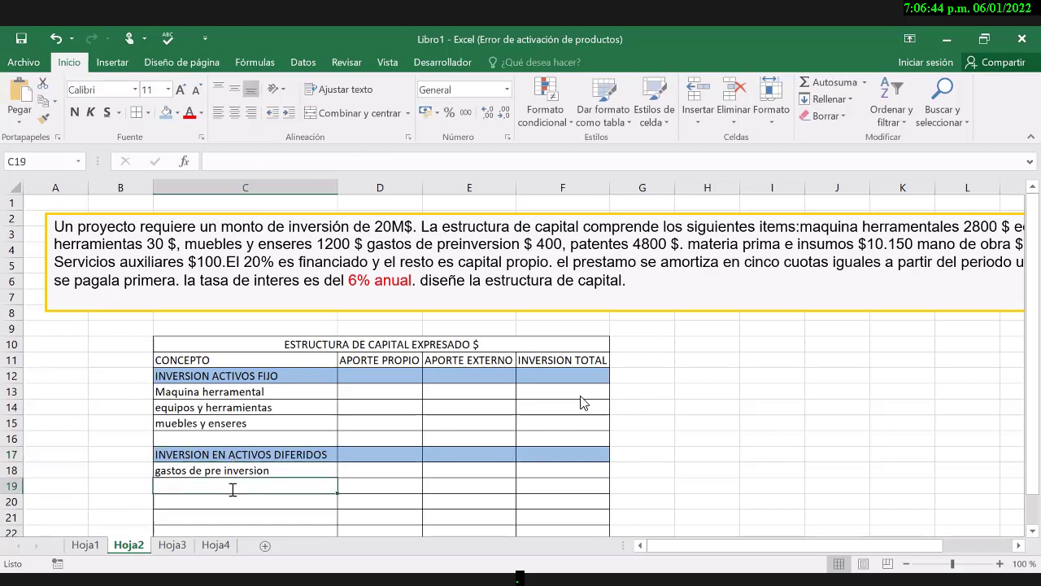
pyautogui.write('patente')
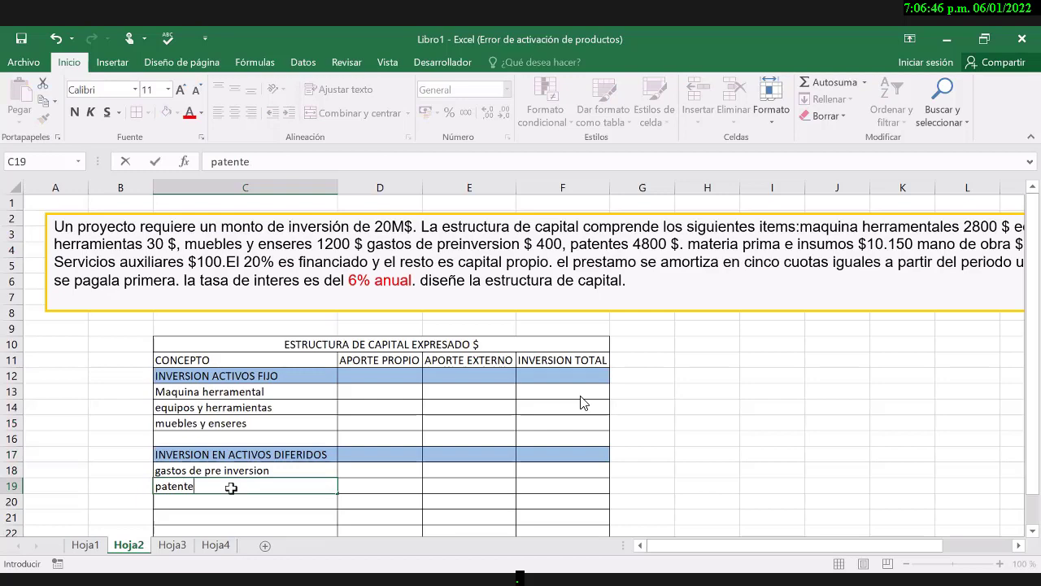
pyautogui.write('s')
pyautogui.press('Return')
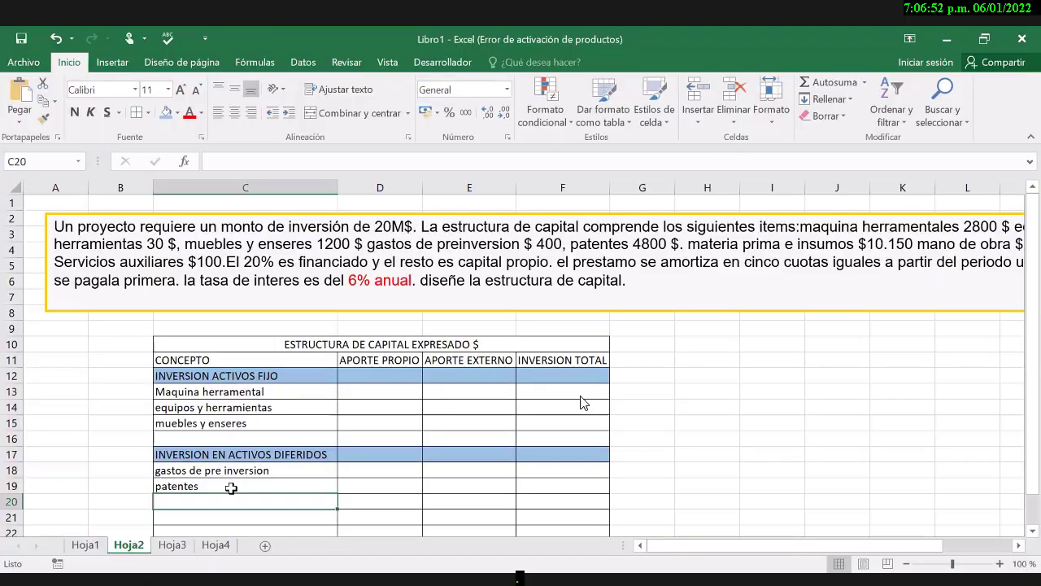
# - Delete the empty row 16 between muebles y enseres and the deferred-assets heading
pyautogui.click(12, 438)
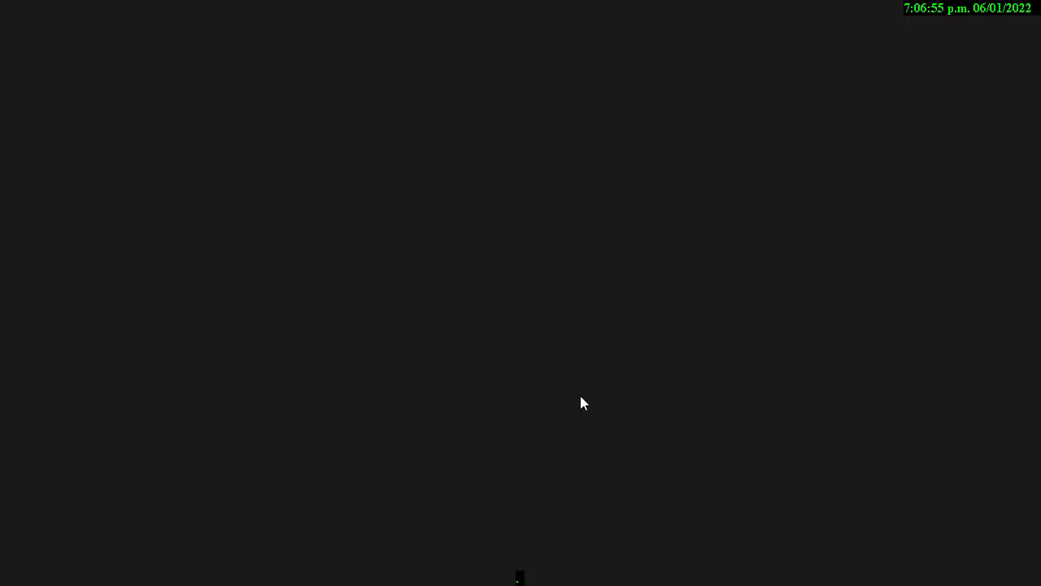
pyautogui.rightClick(18, 438)
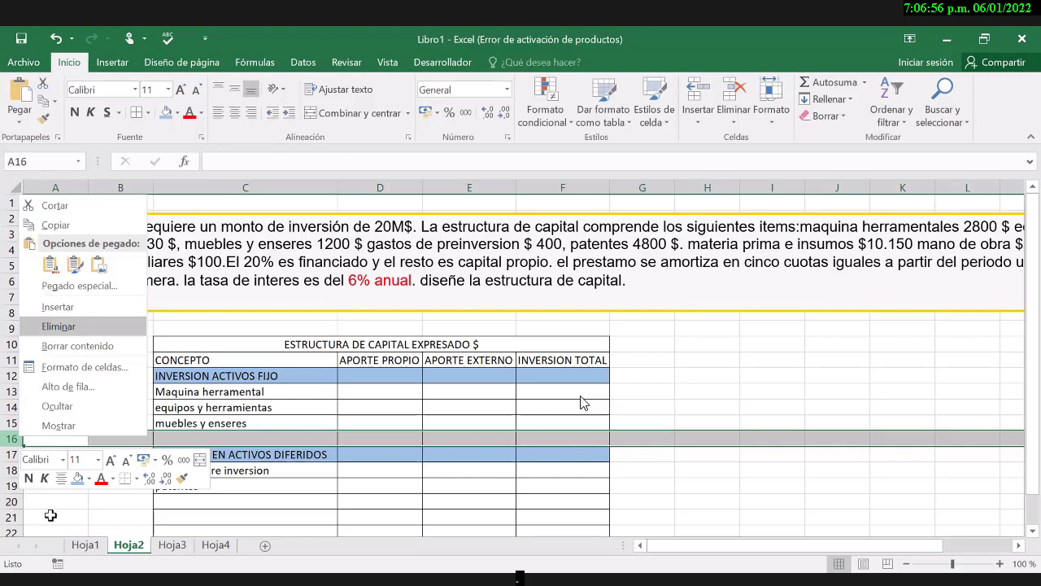
pyautogui.click(59, 326)
# - Delete the three empty rows 19 to 21 between patentes and the working-capital heading
pyautogui.click(11, 485)
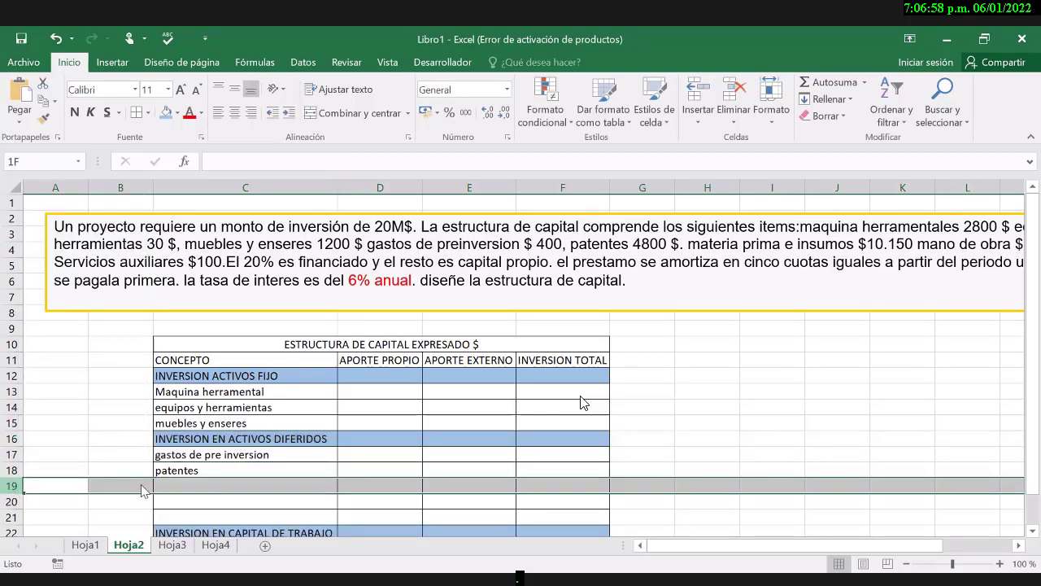
pyautogui.hotkey('shift', 'Down')
pyautogui.hotkey('shift', 'Down')
pyautogui.rightClick(15, 490)
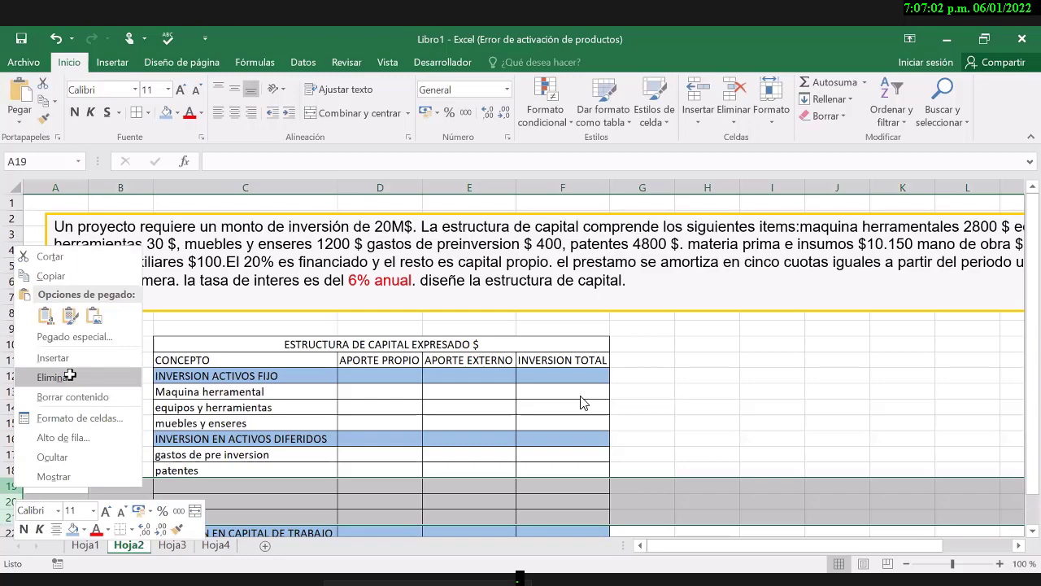
pyautogui.click(69, 376)
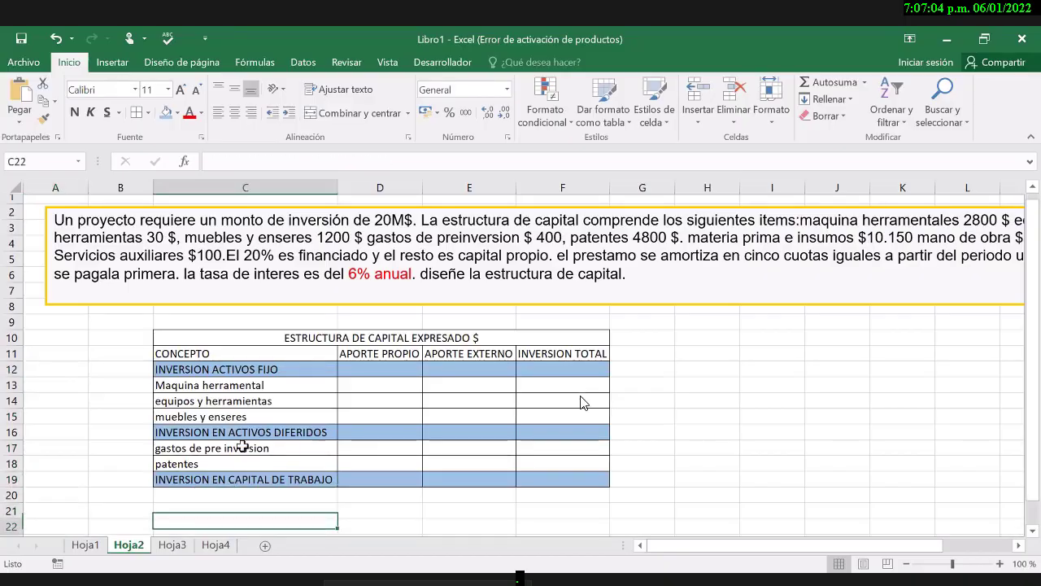
# - Apply all borders to C20:F22 to add three rows below the working-capital heading
pyautogui.scroll(-1, 242, 447)
pyautogui.moveTo(220, 453); pyautogui.dragTo(569, 485)
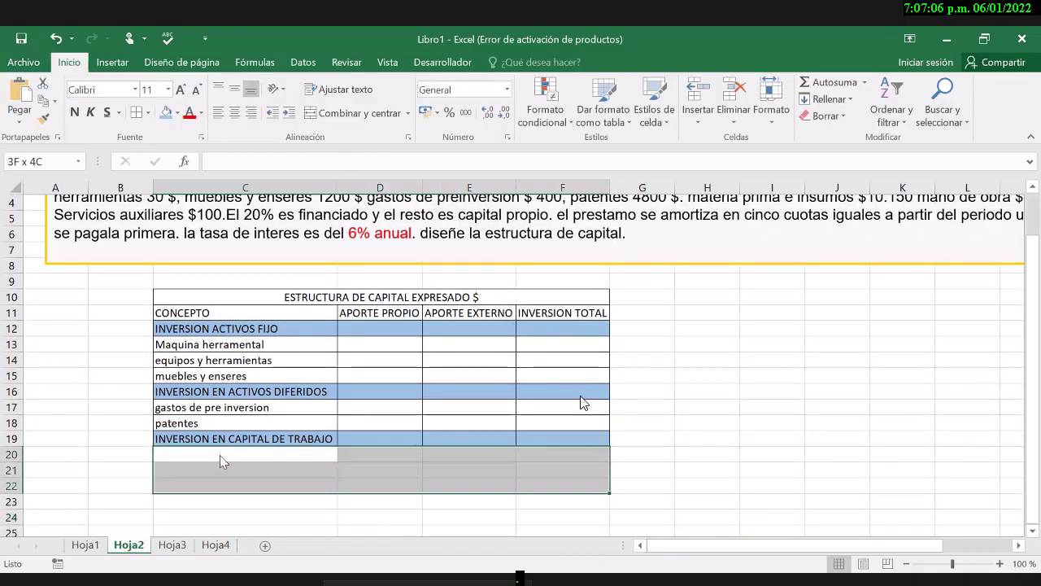
pyautogui.click(138, 112)
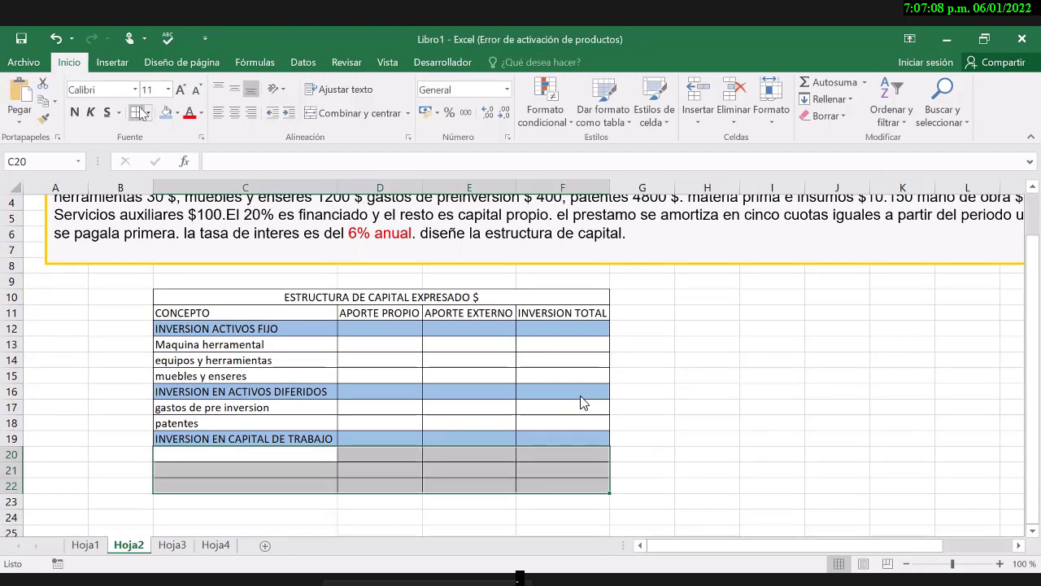
pyautogui.click(572, 153)
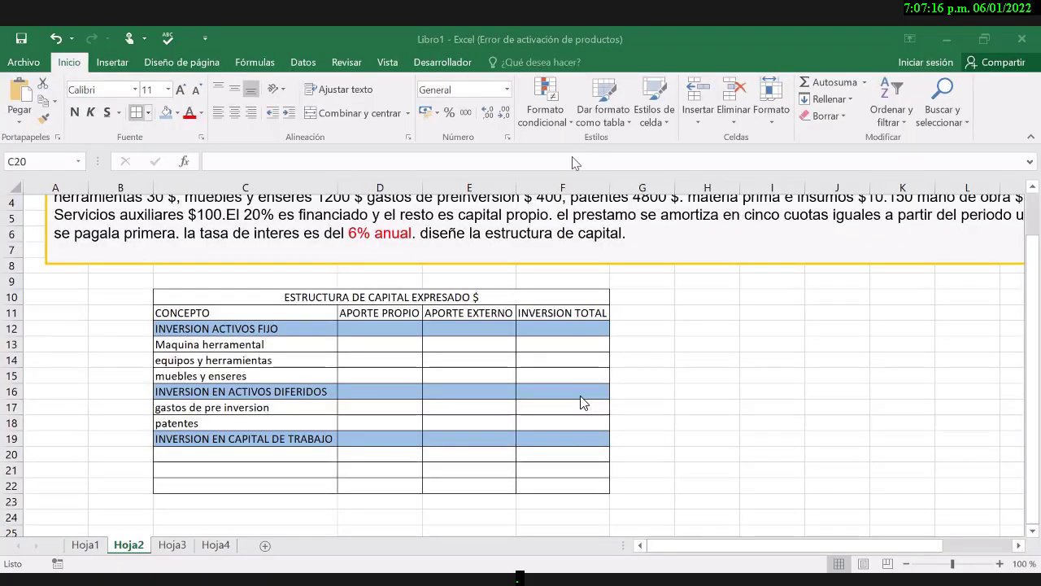
# - Enter materia prima e insumos in C20 as the first working-capital item
pyautogui.click(255, 451)
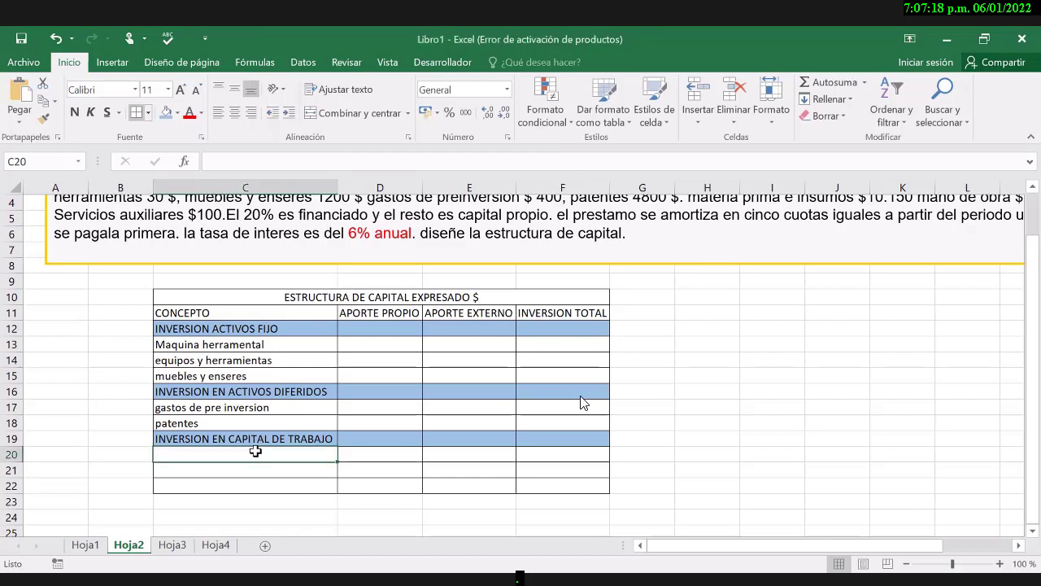
pyautogui.doubleClick(255, 447)
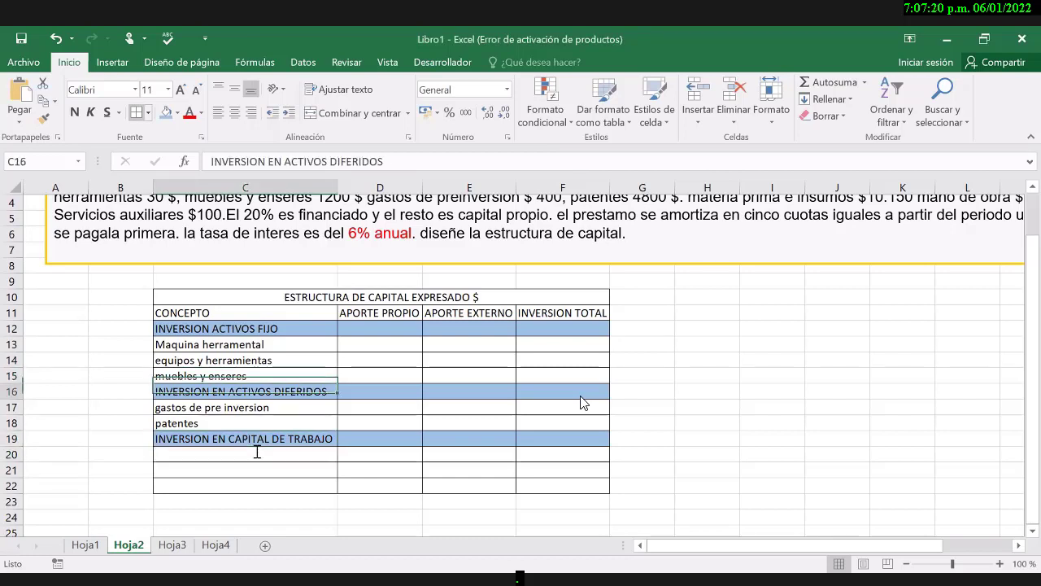
pyautogui.click(257, 451)
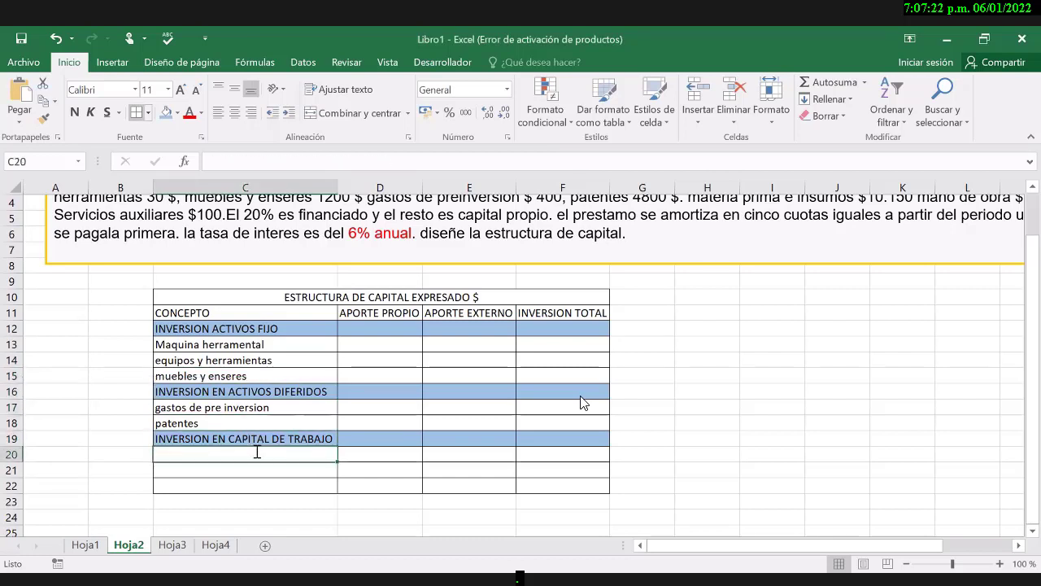
pyautogui.write('materia prima e i')
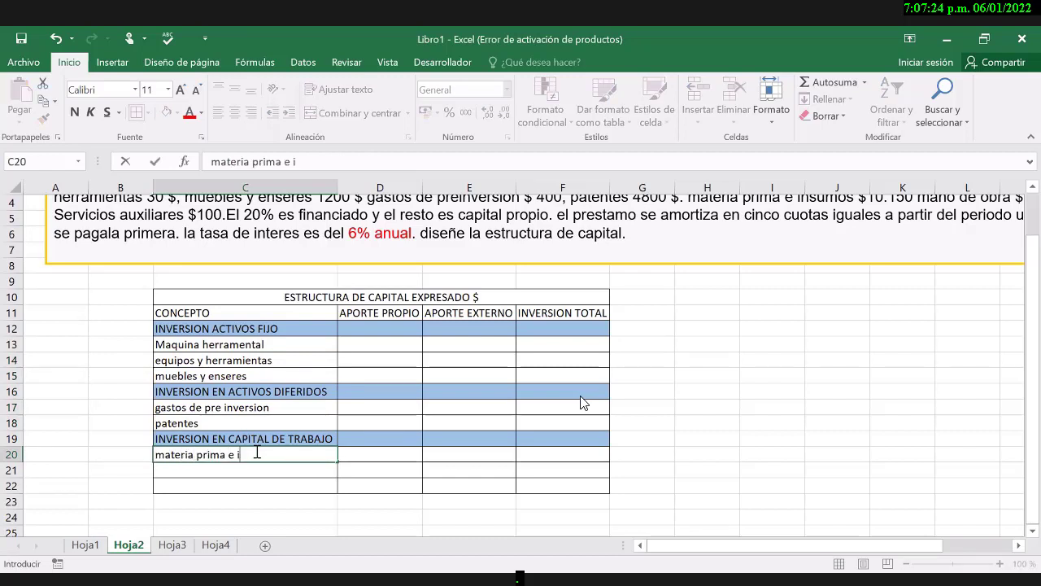
pyautogui.write('nsumos')
pyautogui.press('Return')
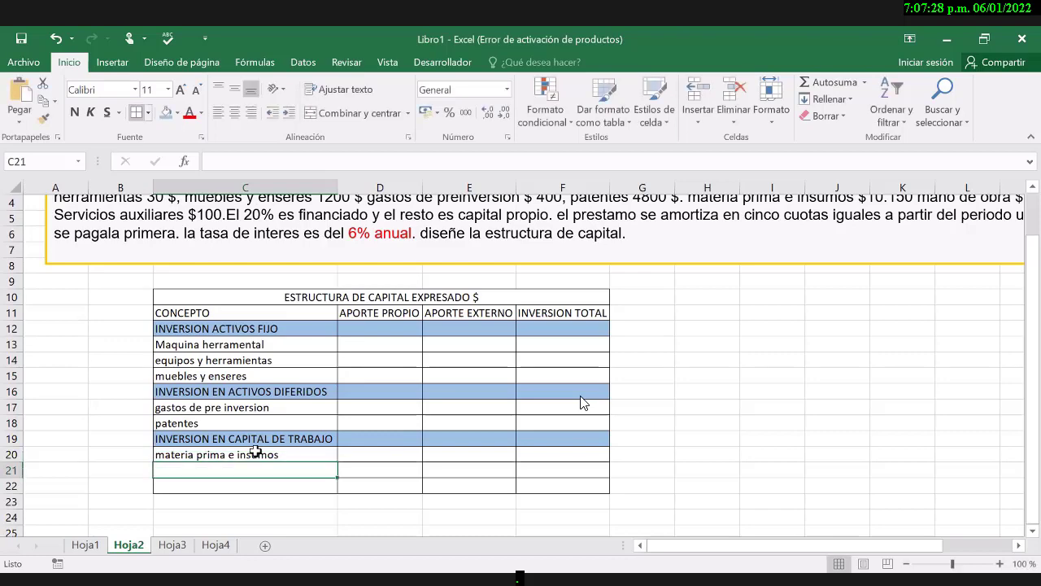
# - Enter mano de obra in C21 as the second working-capital item, following the problem statement
pyautogui.scroll(1, 581, 402)
pyautogui.hscroll(2, 581, 402)
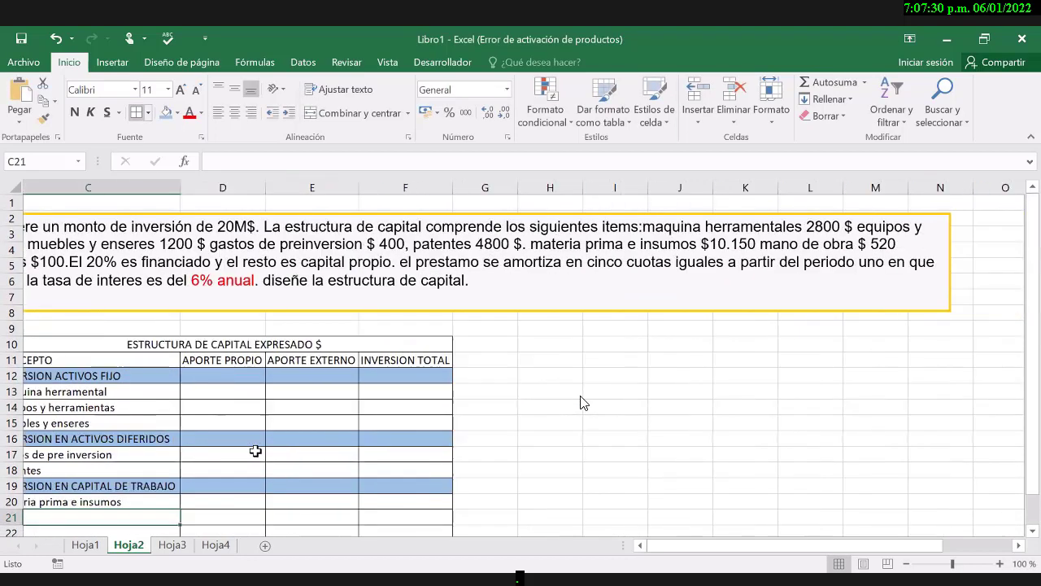
pyautogui.hscroll(-2, 580, 402)
pyautogui.hscroll(-1, 580, 402)
pyautogui.scroll(-2, 580, 401)
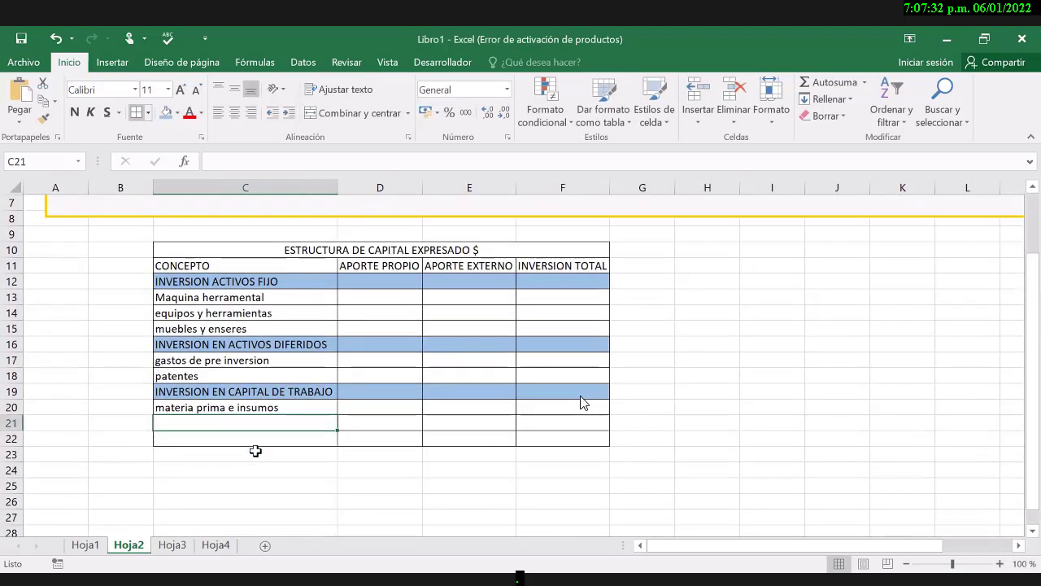
pyautogui.write('mano de obra')
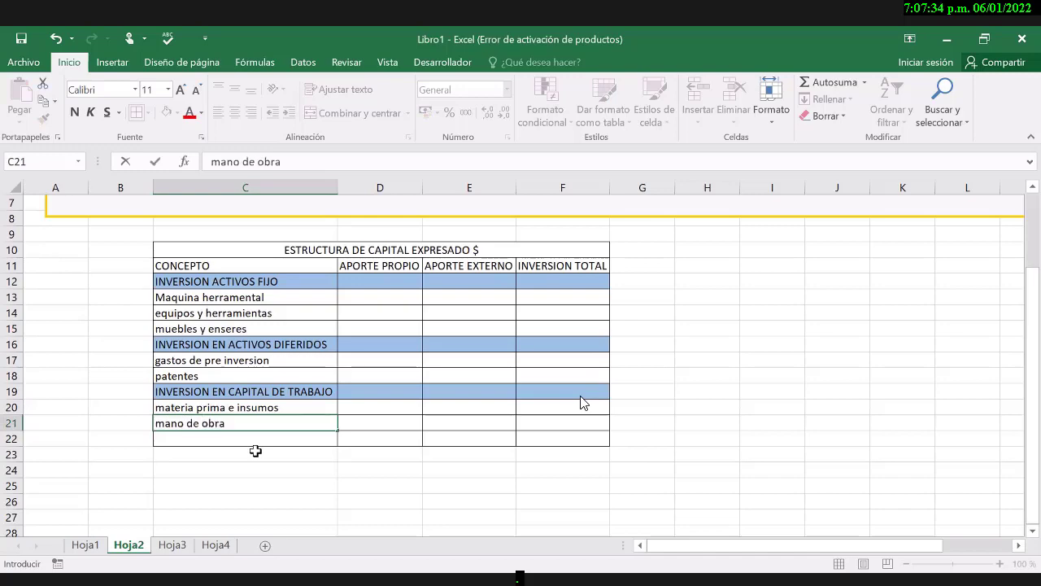
pyautogui.press('Return')
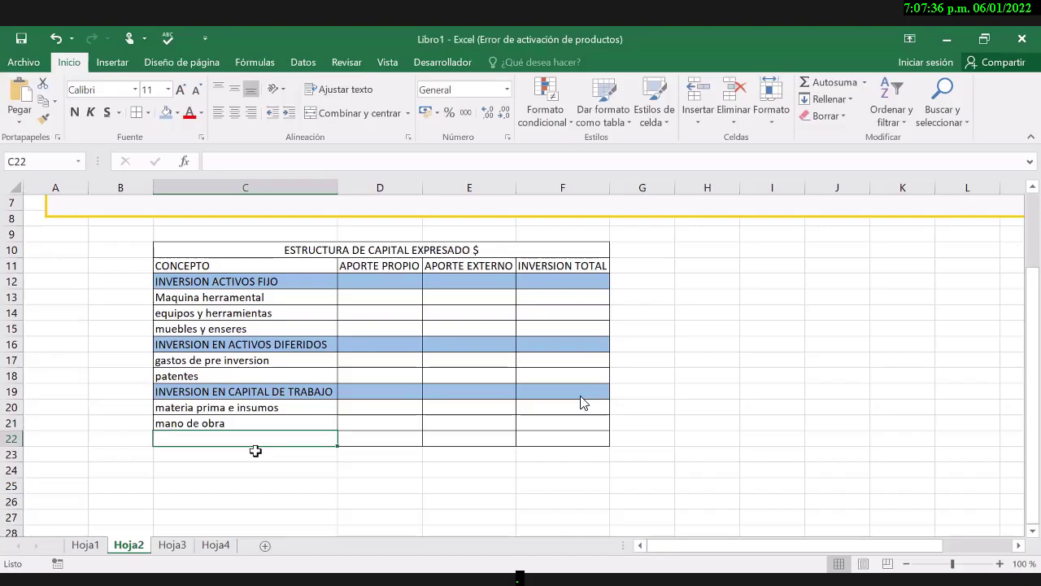
# - Enter servicios auxiliares in C22 as the third working-capital item
pyautogui.scroll(2, 581, 401)
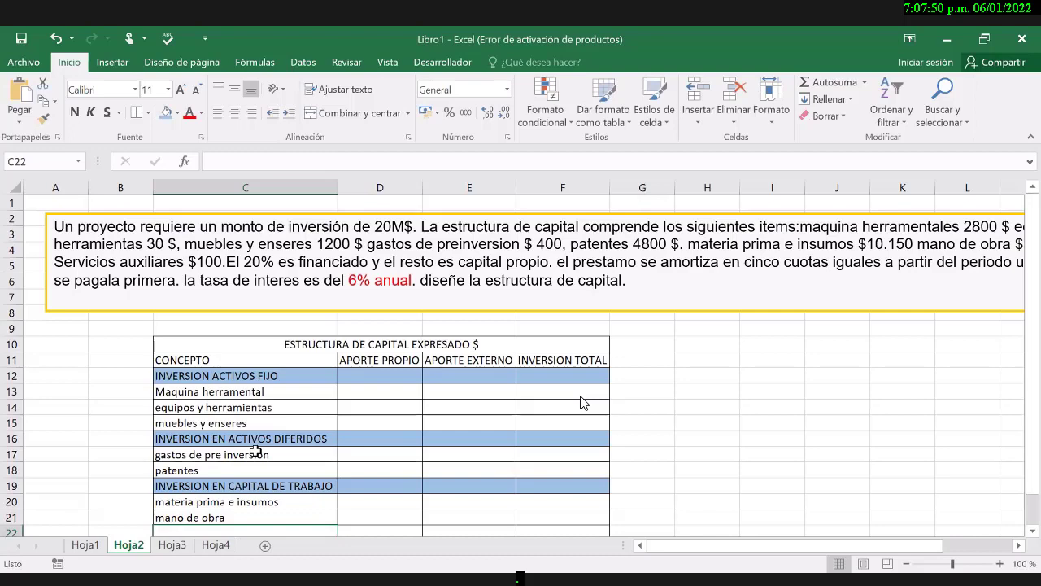
pyautogui.scroll(-1, 255, 453)
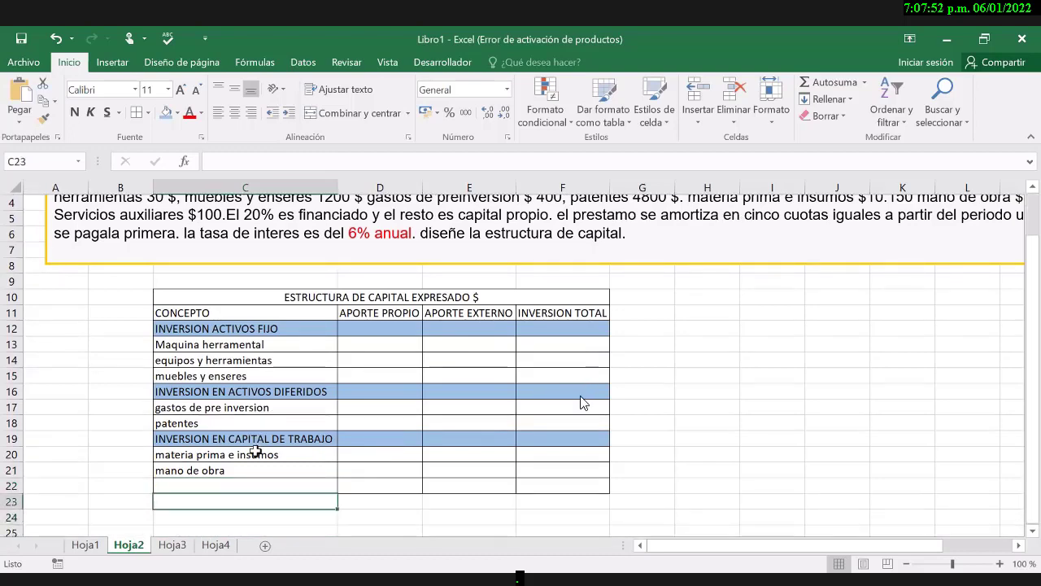
pyautogui.press('Up')
pyautogui.press('Down')
pyautogui.write('ser')
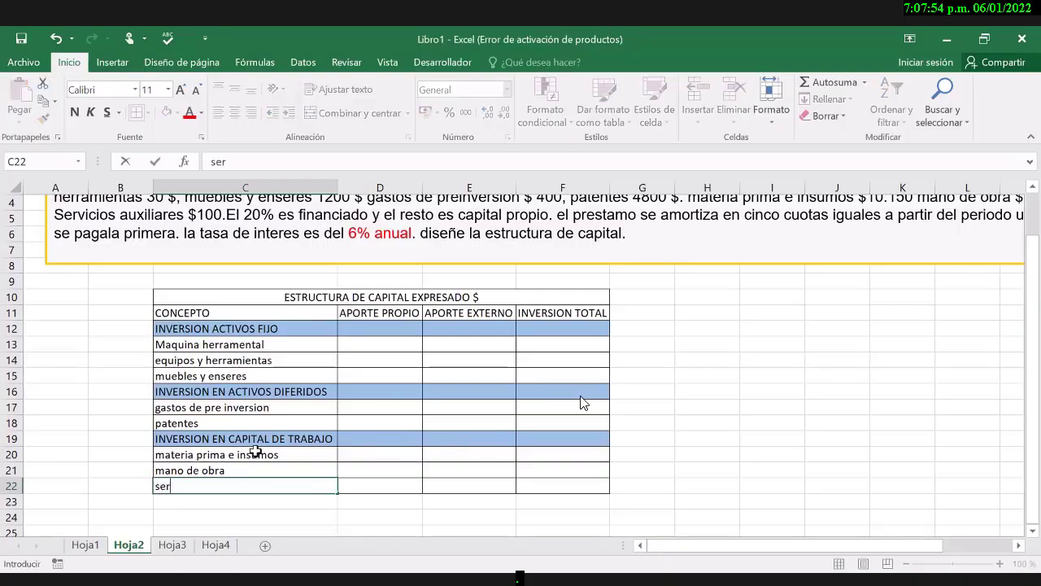
pyautogui.write('vios')
pyautogui.press('BackSpace')
pyautogui.press('BackSpace')
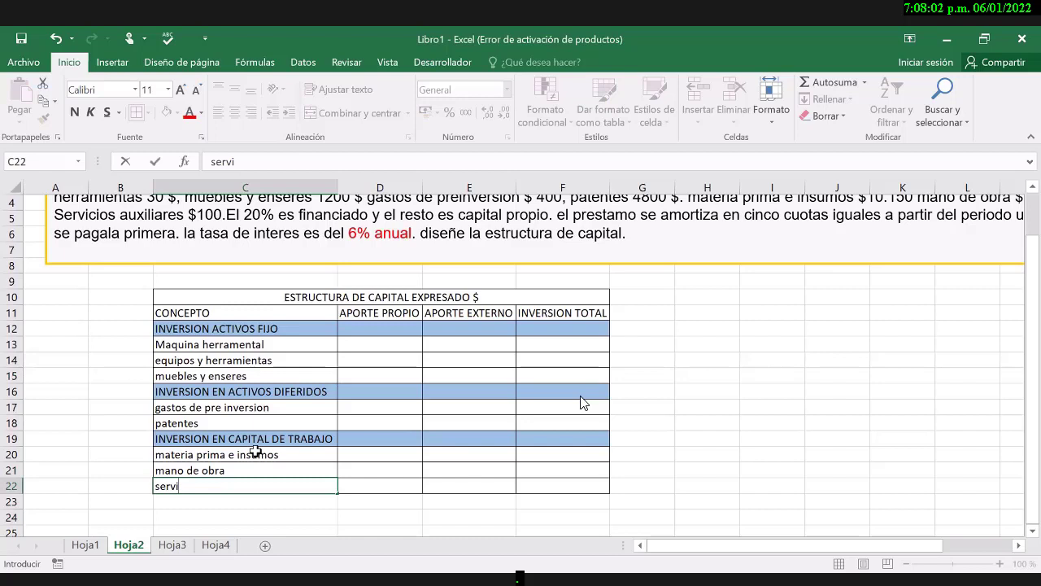
pyautogui.write('cios auxiliares')
pyautogui.press('Tab')
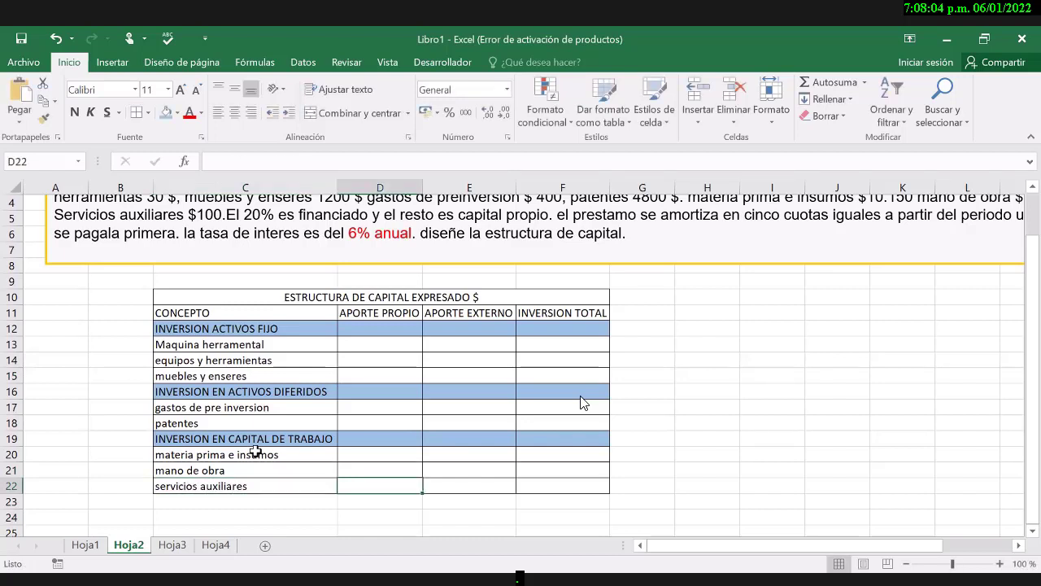
pyautogui.press('Tab')
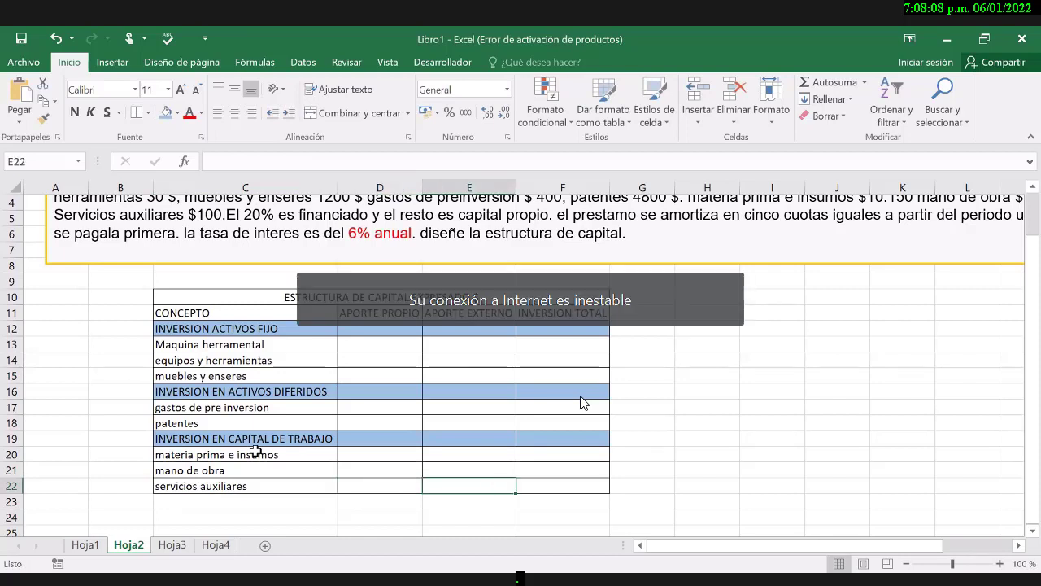
# - Following the example table in PowerPoint, enter TOTAL in C23 of the Excel table and apply all borders to C23:F23
pyautogui.scroll(1, 583, 401)
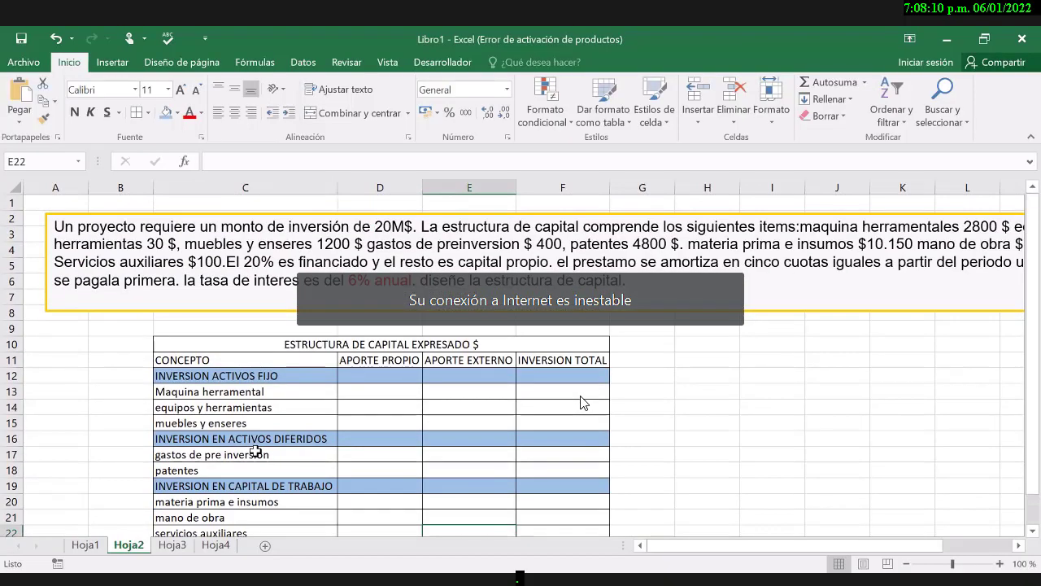
pyautogui.scroll(-2, 582, 402)
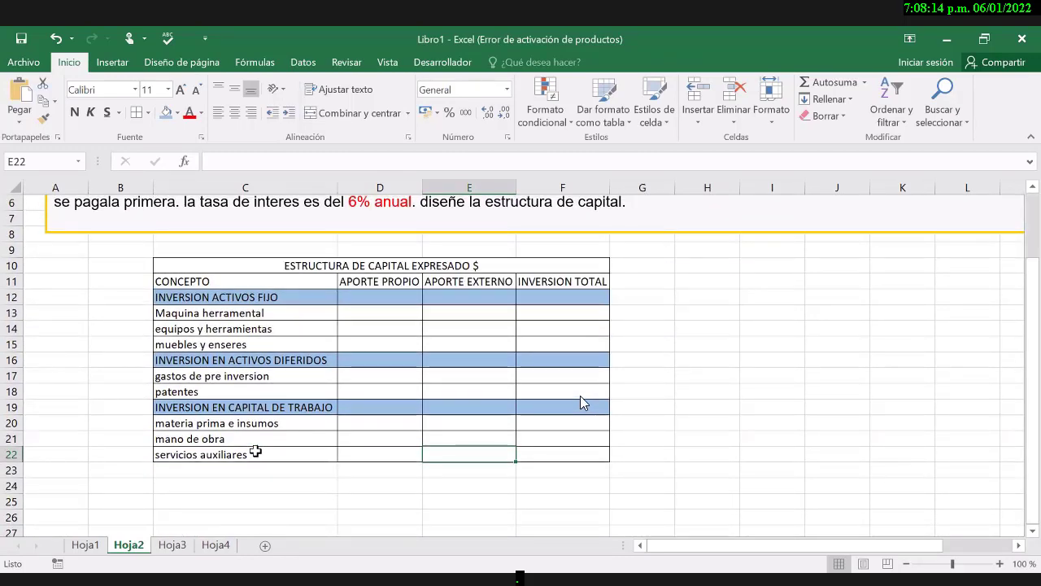
pyautogui.hotkey('alt', 'Tab')
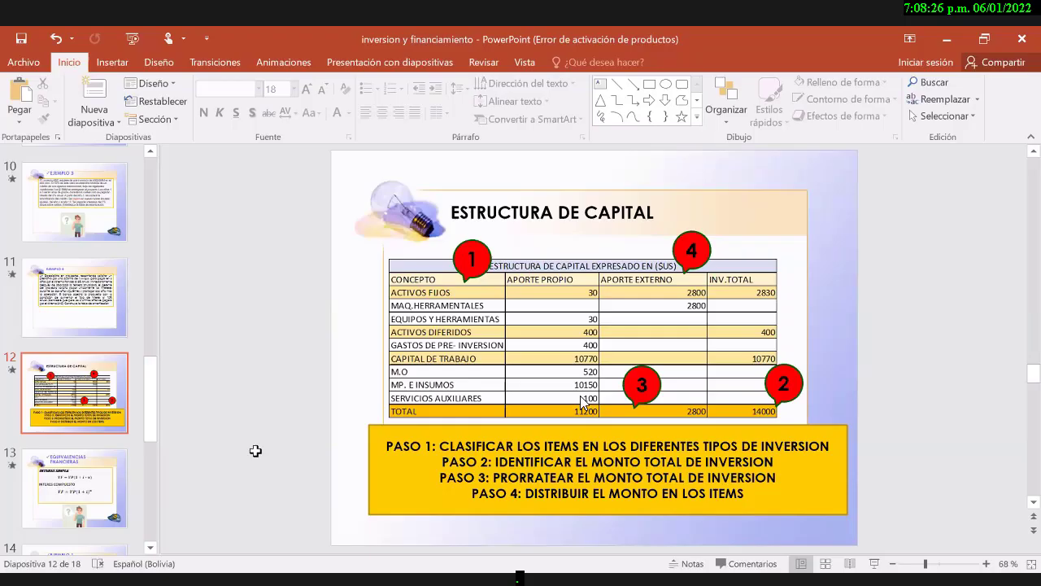
pyautogui.hotkey('alt', 'Tab')
pyautogui.write('TOT')
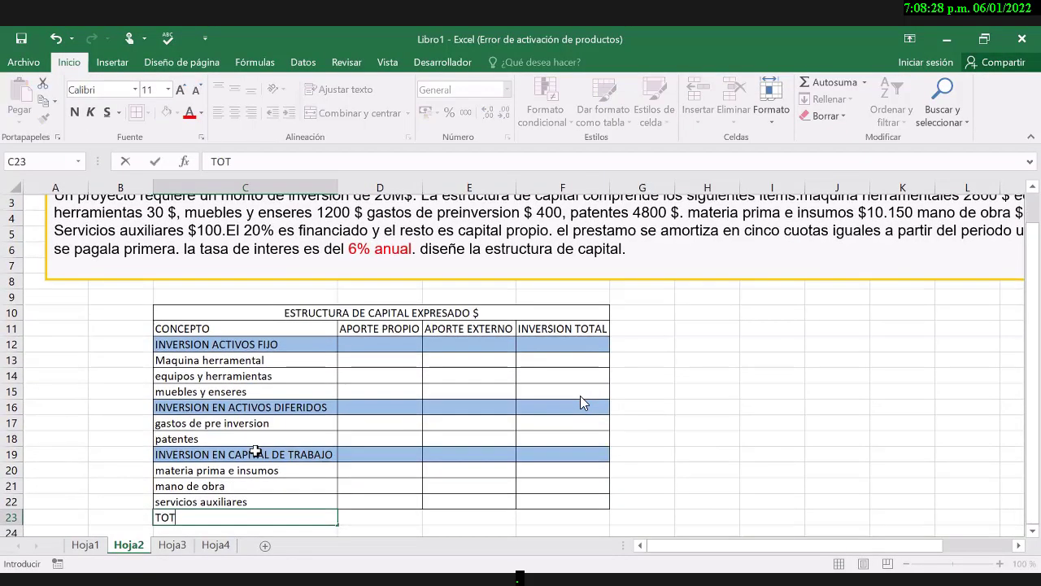
pyautogui.write('AL')
pyautogui.press('Return')
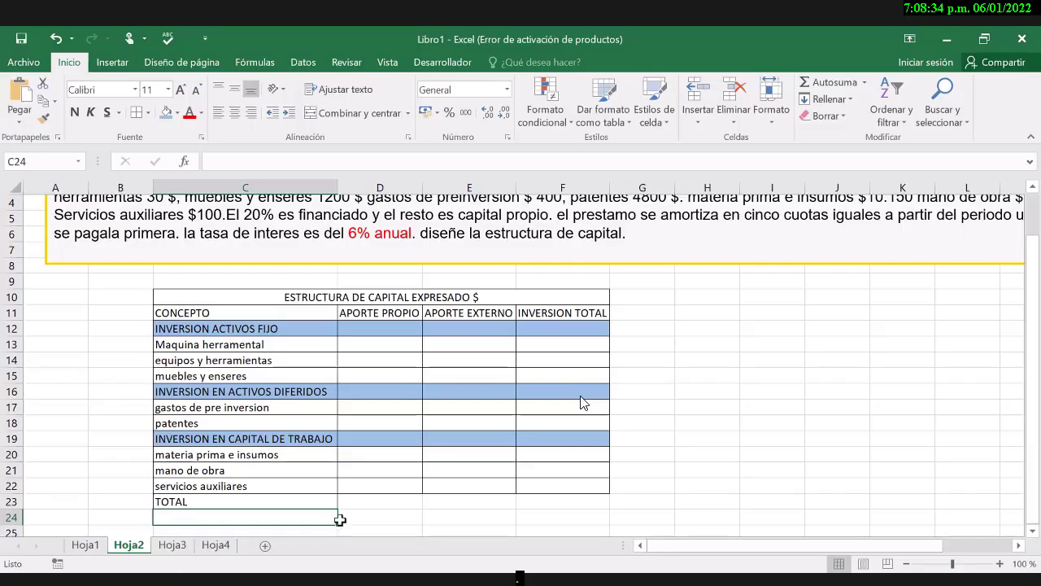
pyautogui.moveTo(290, 504); pyautogui.dragTo(569, 501)
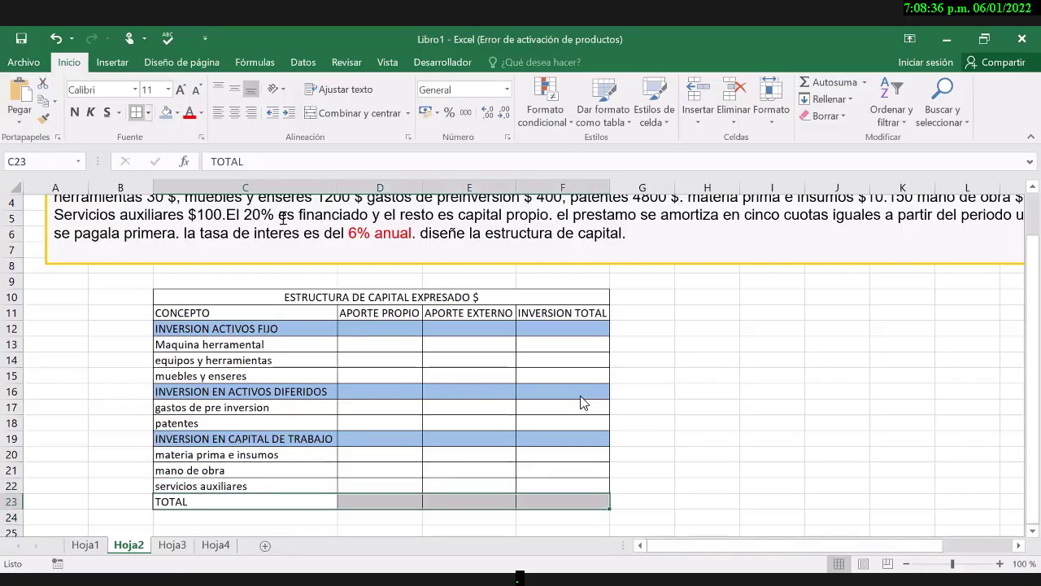
# - Color the words un monto de inversión de 20M red in the problem statement text box
pyautogui.scroll(1, 210, 226)
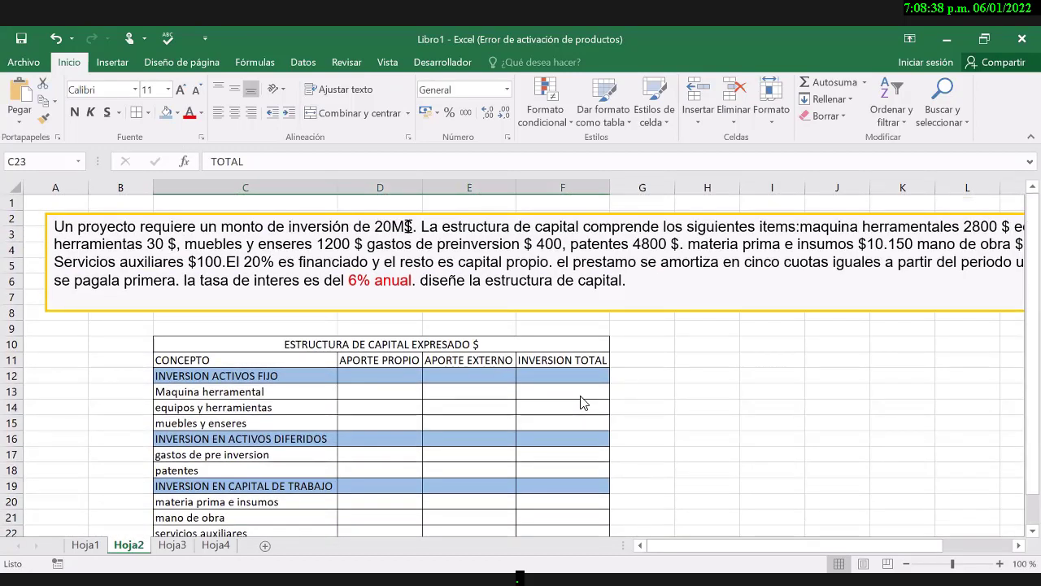
pyautogui.moveTo(199, 227); pyautogui.dragTo(404, 227)
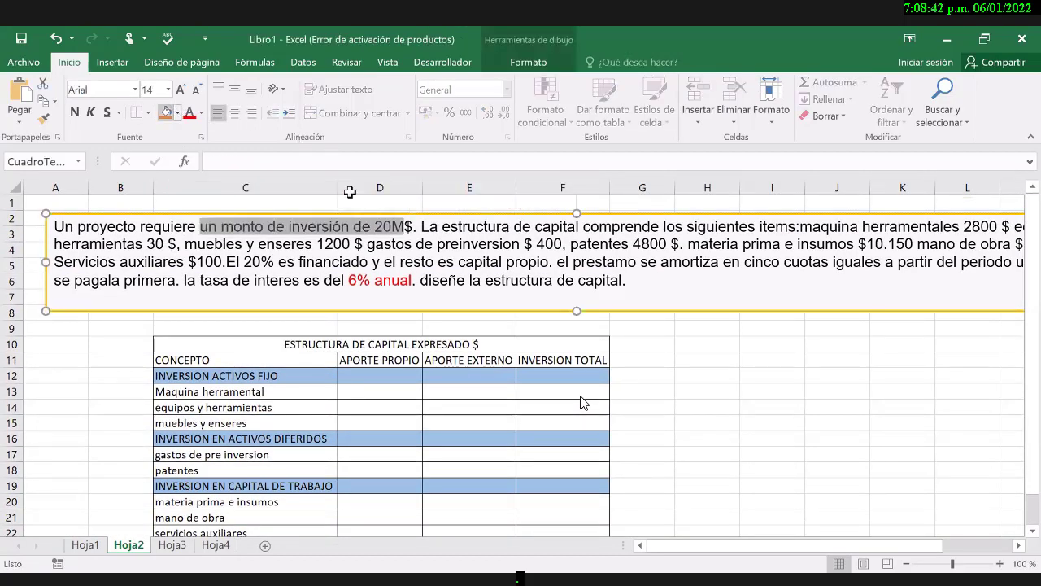
pyautogui.hotkey('ctrl', 'y')
pyautogui.hotkey('ctrl', 'z')
pyautogui.click(190, 113)
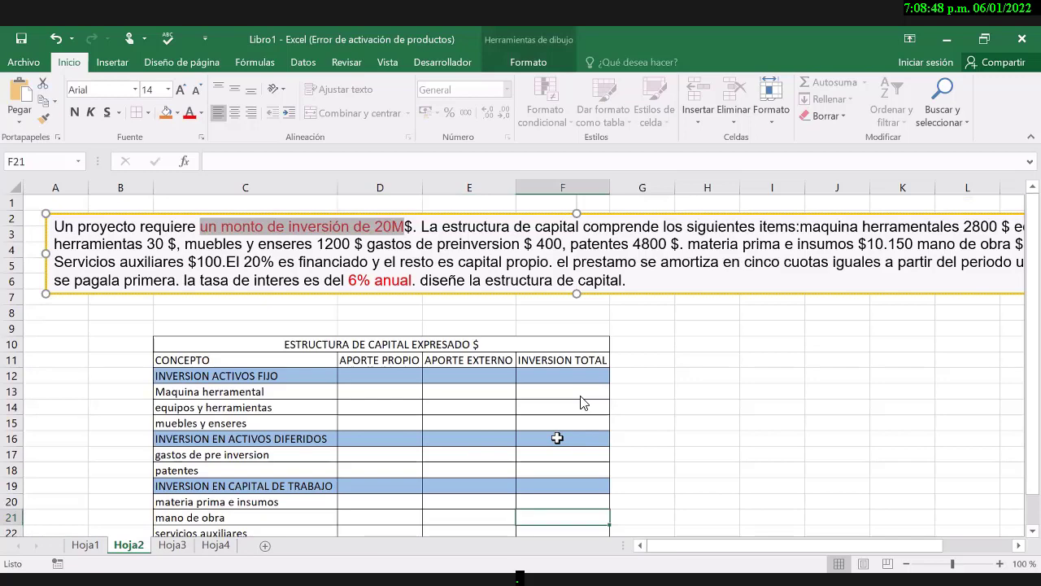
pyautogui.press('Escape')
# - Enter 20000 in F23 as the total investment
pyautogui.press('Down')
pyautogui.press('Down')
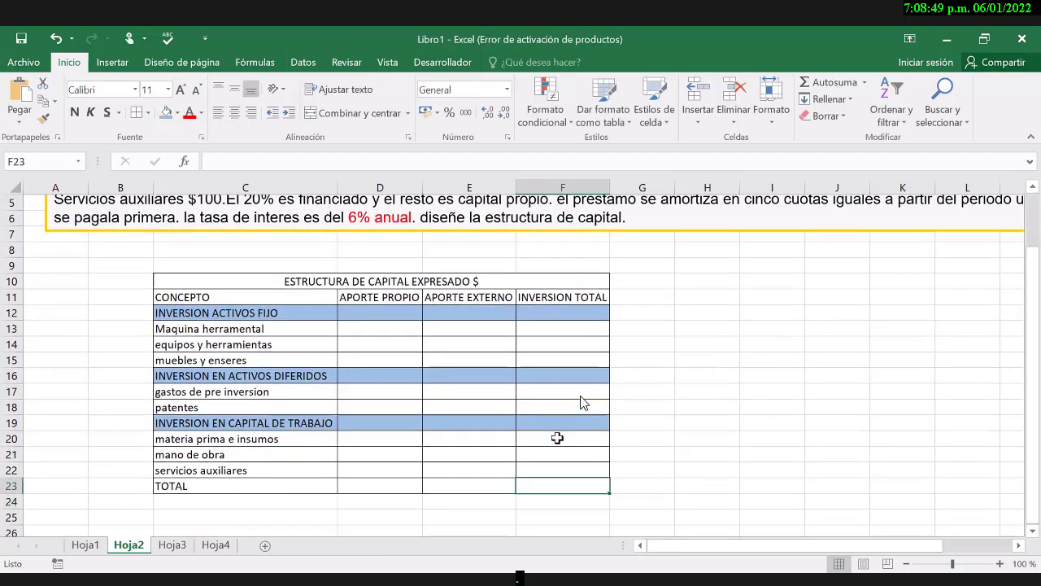
pyautogui.click(209, 484)
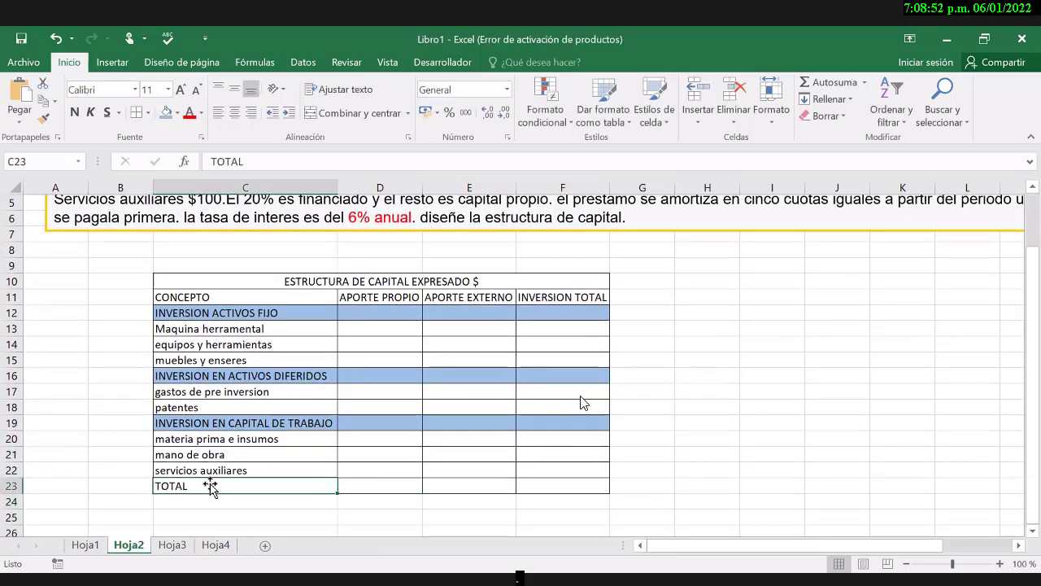
pyautogui.press('Right')
pyautogui.press('Right')
pyautogui.press('Right')
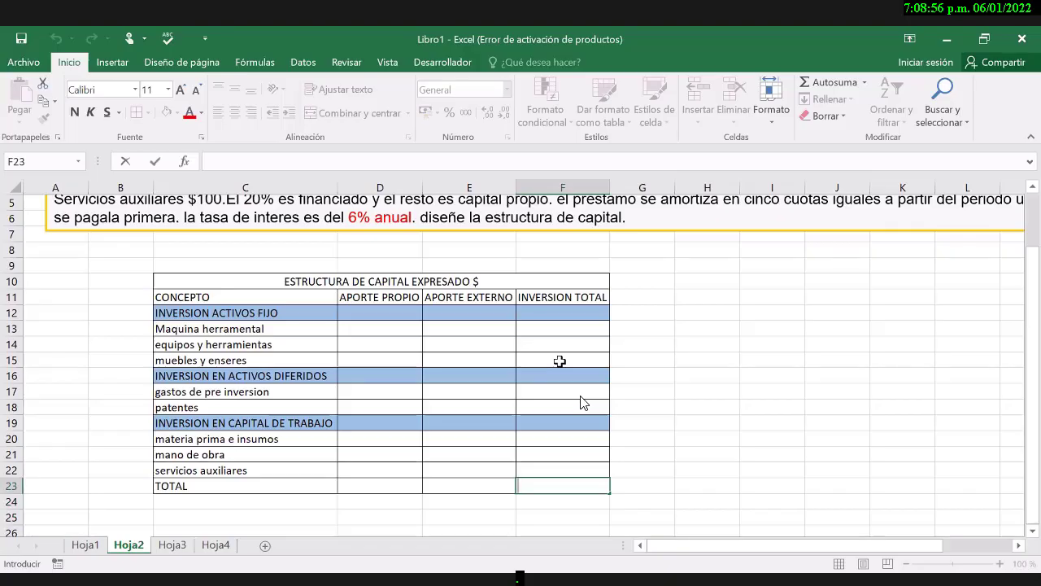
pyautogui.write('20000')
pyautogui.press('Return')
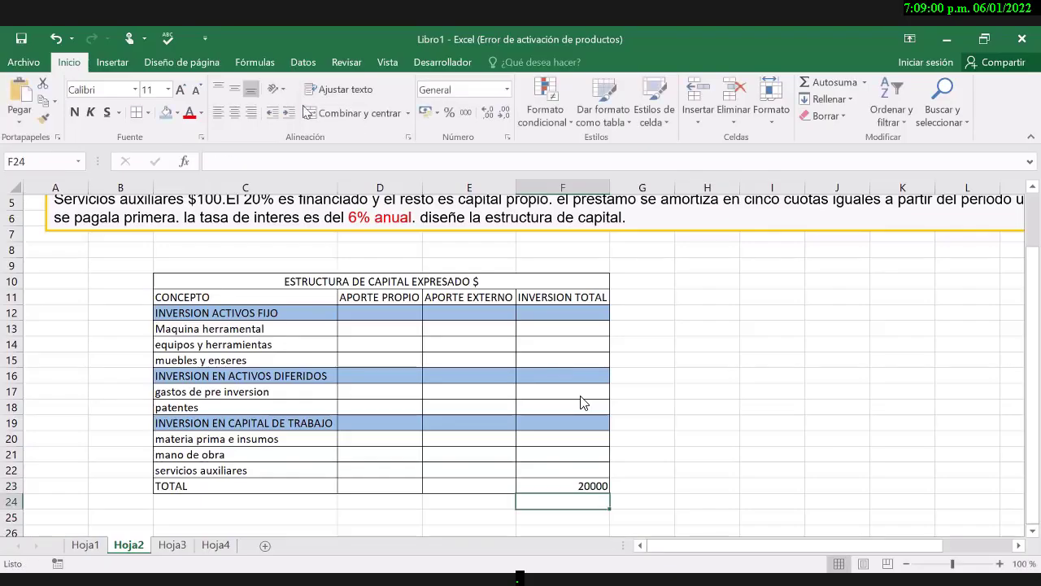
# - Format the total in F23 with a thousands separator and no decimals
pyautogui.press('Up')
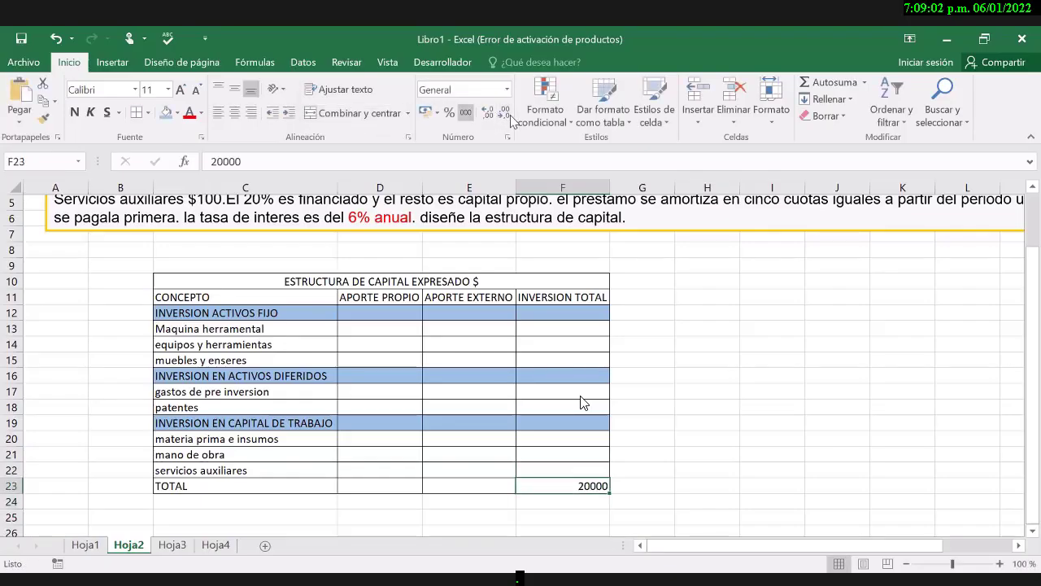
pyautogui.click(466, 113)
pyautogui.click(509, 113)
pyautogui.click(509, 113)
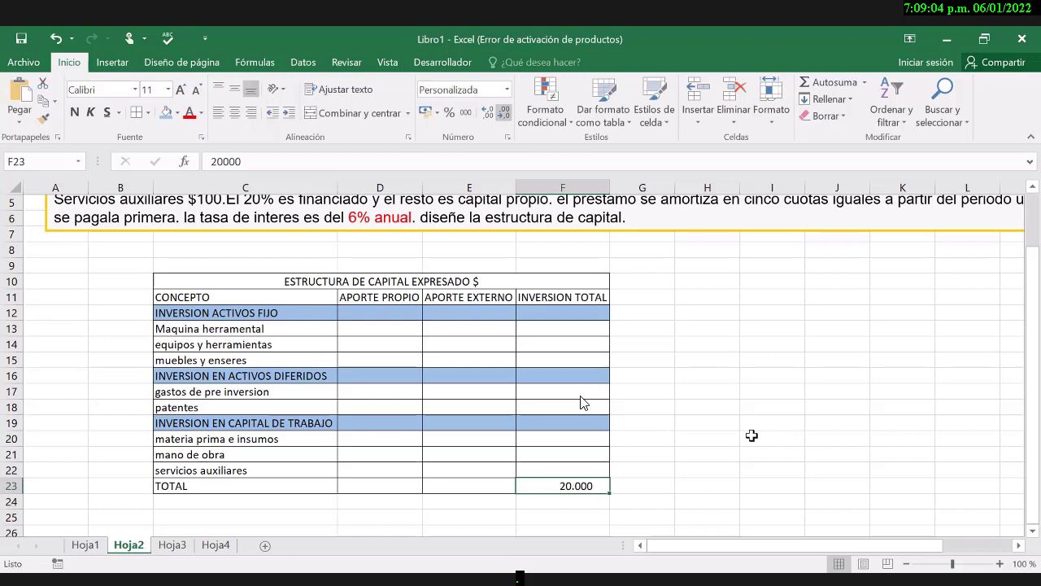
pyautogui.click(750, 436)
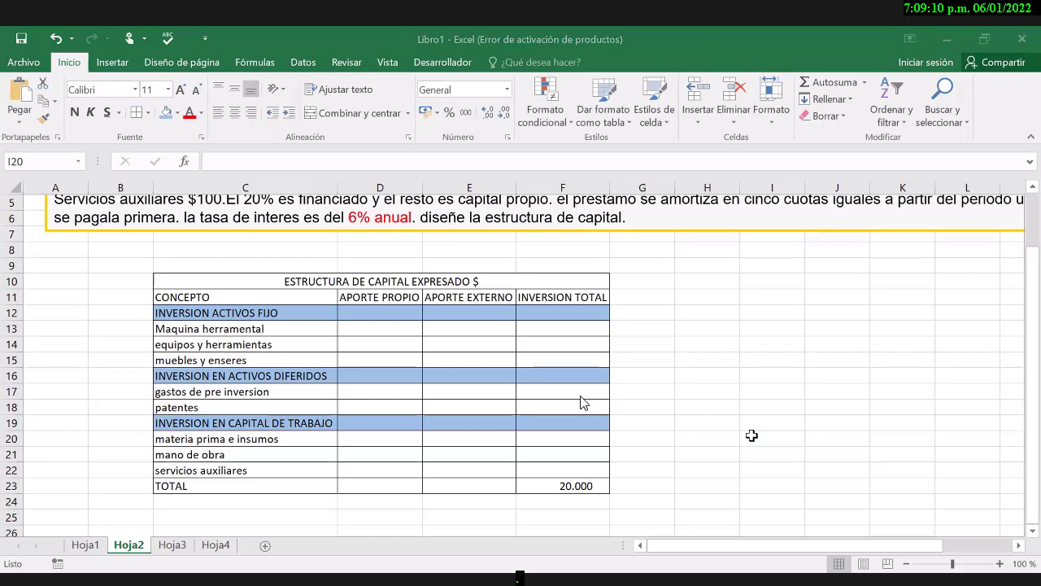
# - Following the PowerPoint steps and the 20% financed share in the problem statement, enter =F23*0,2 in E23 of the Excel table as the external contribution
pyautogui.hotkey('alt', 'Tab')
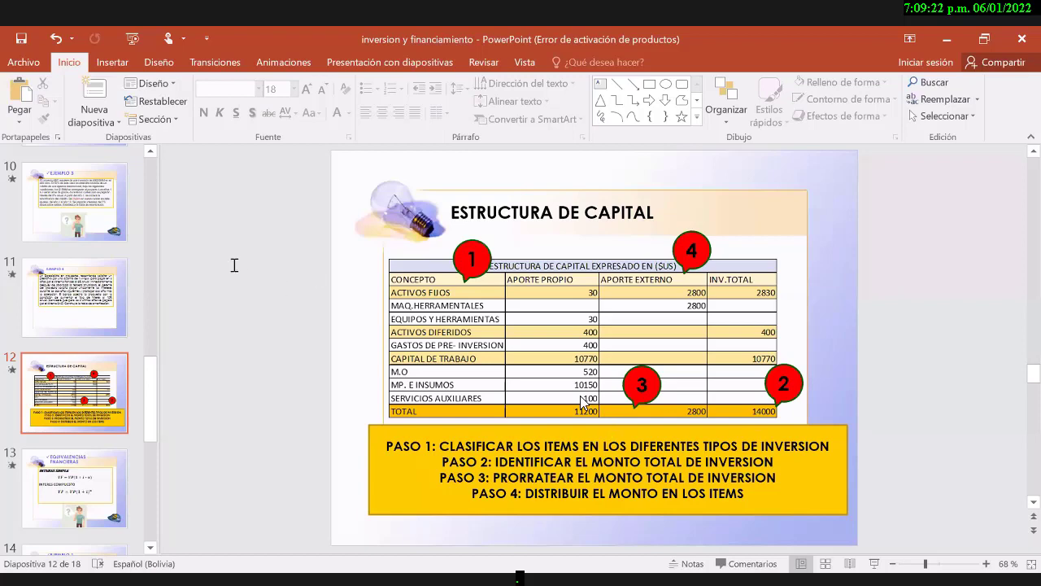
pyautogui.hotkey('alt', 'Tab')
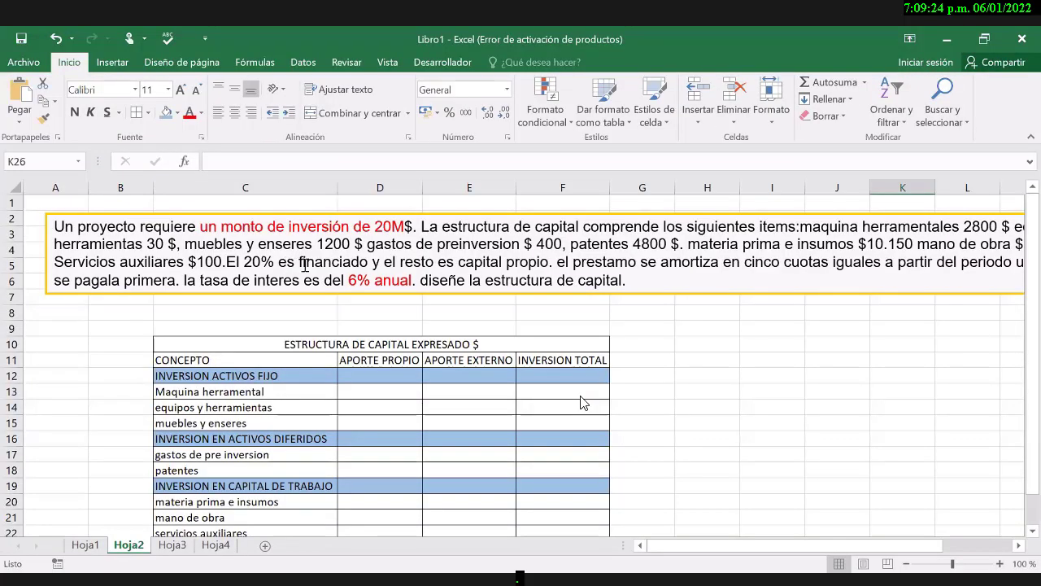
pyautogui.moveTo(197, 262); pyautogui.dragTo(350, 277)
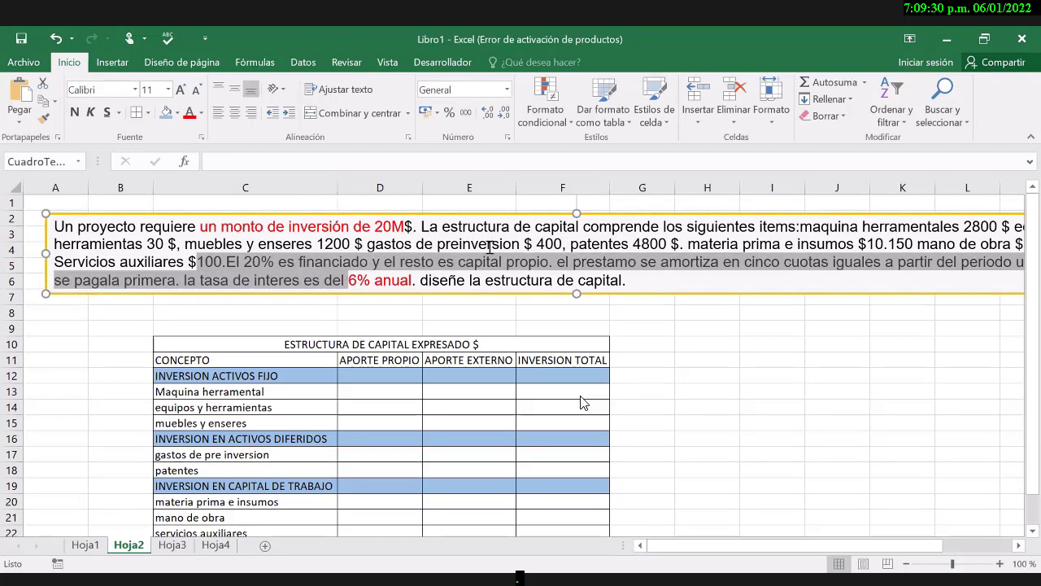
pyautogui.keyDown('shift'); pyautogui.click(522, 245); pyautogui.keyUp('shift')
pyautogui.keyDown('shift'); pyautogui.click(547, 262); pyautogui.keyUp('shift')
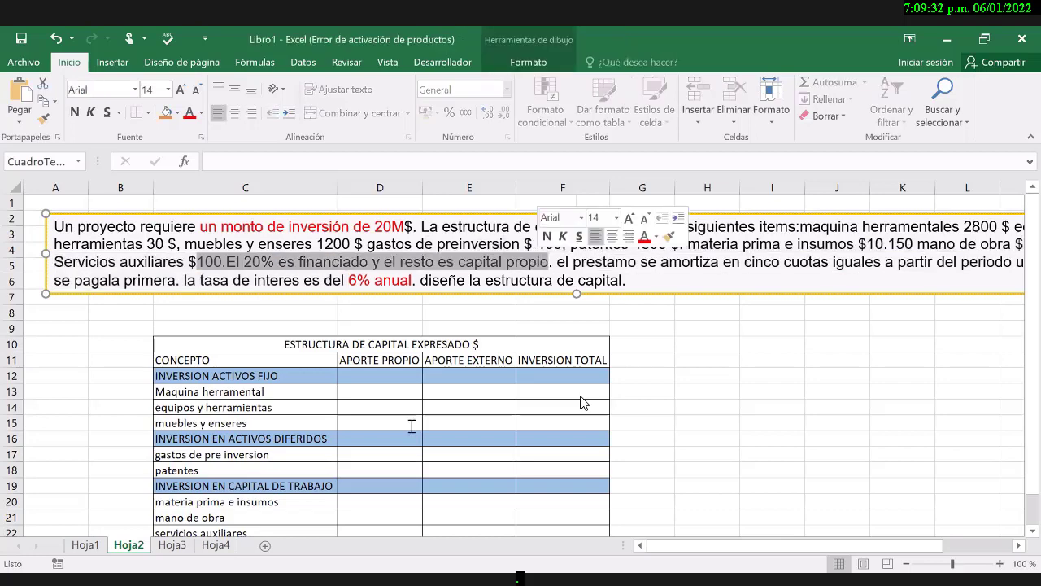
pyautogui.press('Escape')
pyautogui.scroll(-2, 580, 402)
pyautogui.click(469, 469)
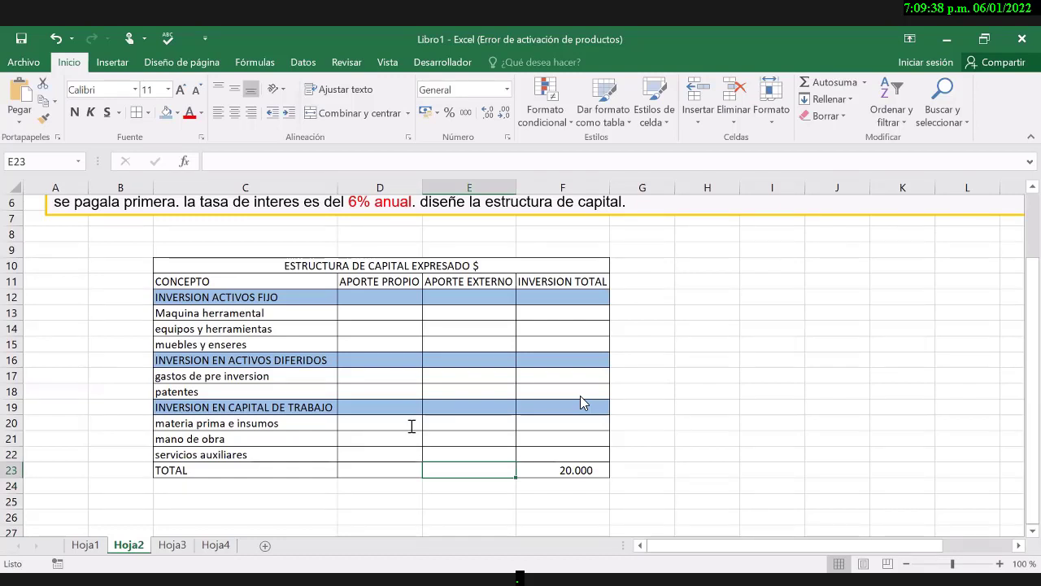
pyautogui.write('=')
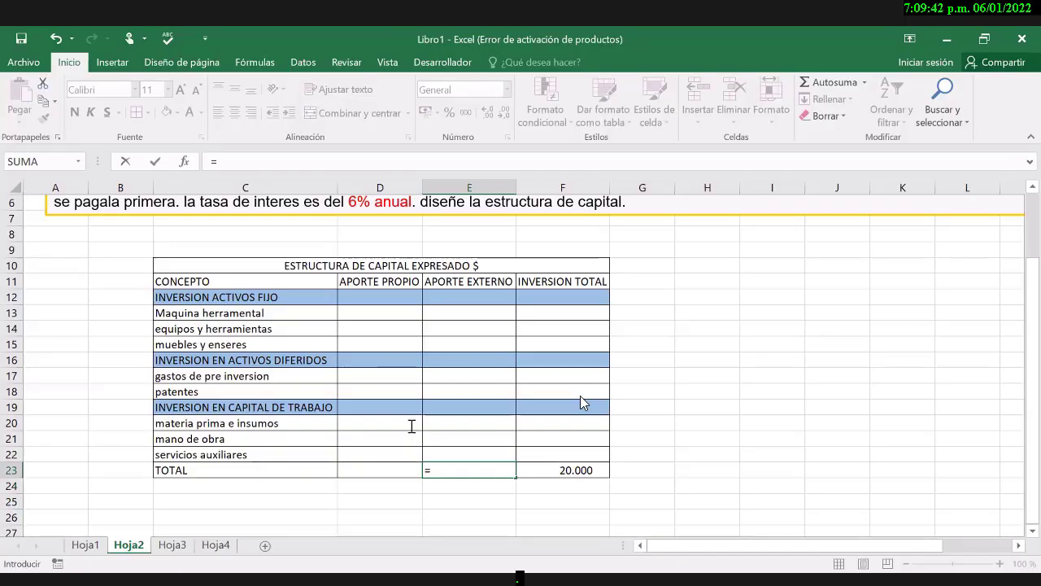
pyautogui.press('Right')
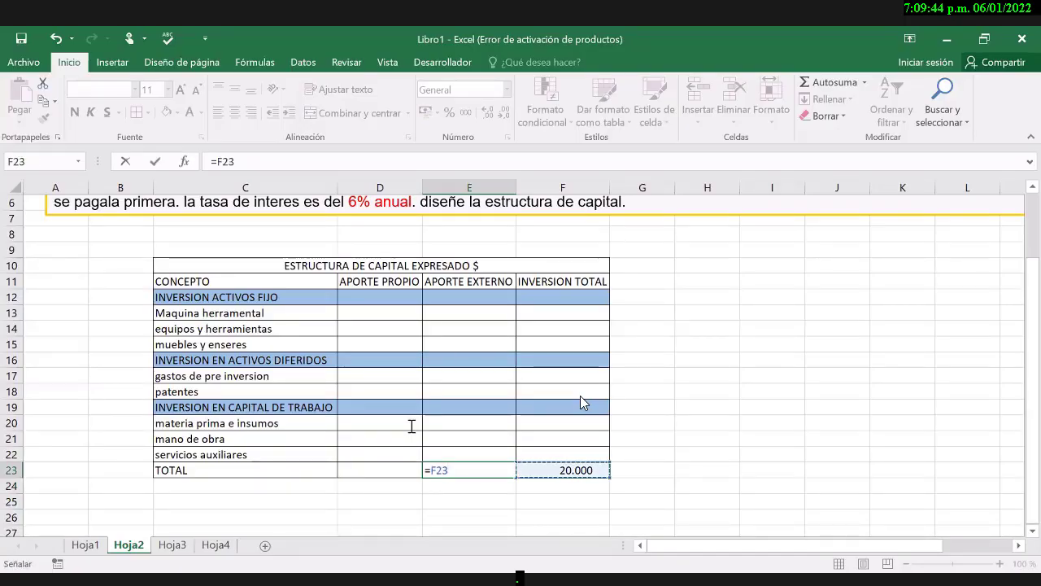
pyautogui.write('*')
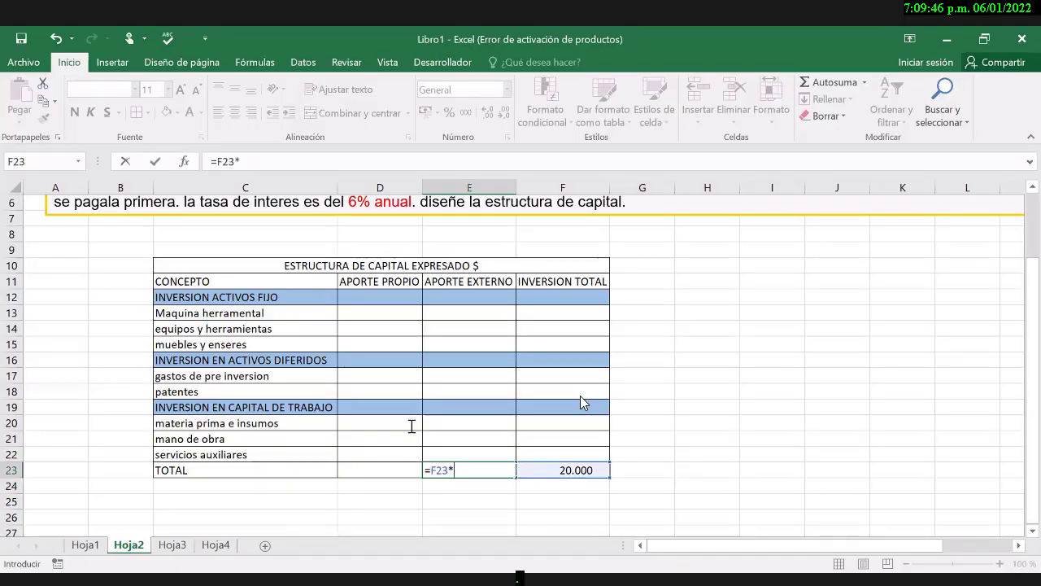
pyautogui.scroll(1, 580, 402)
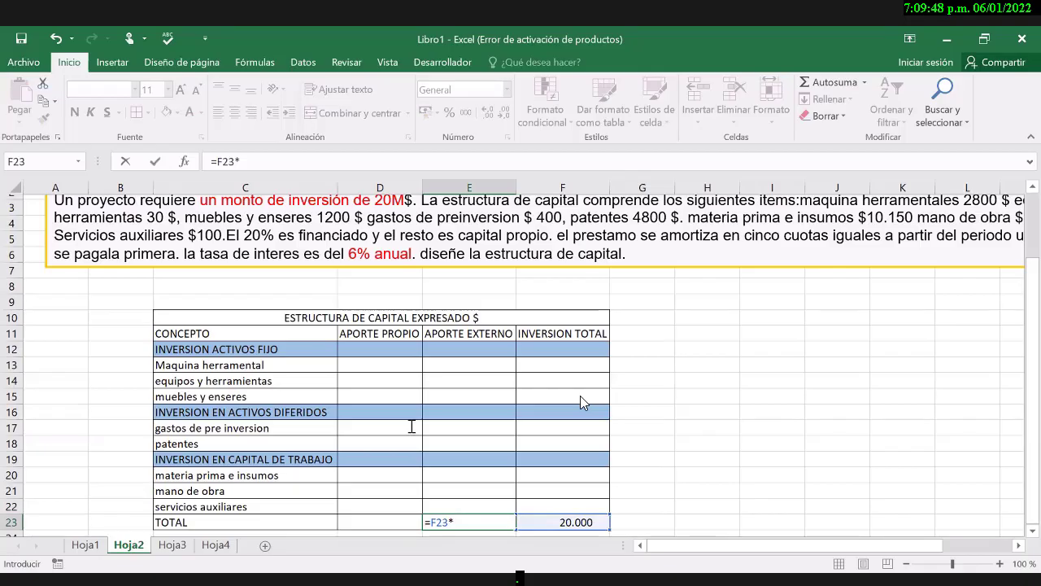
pyautogui.scroll(-1, 581, 401)
pyautogui.scroll(-1, 581, 402)
pyautogui.write('0,2')
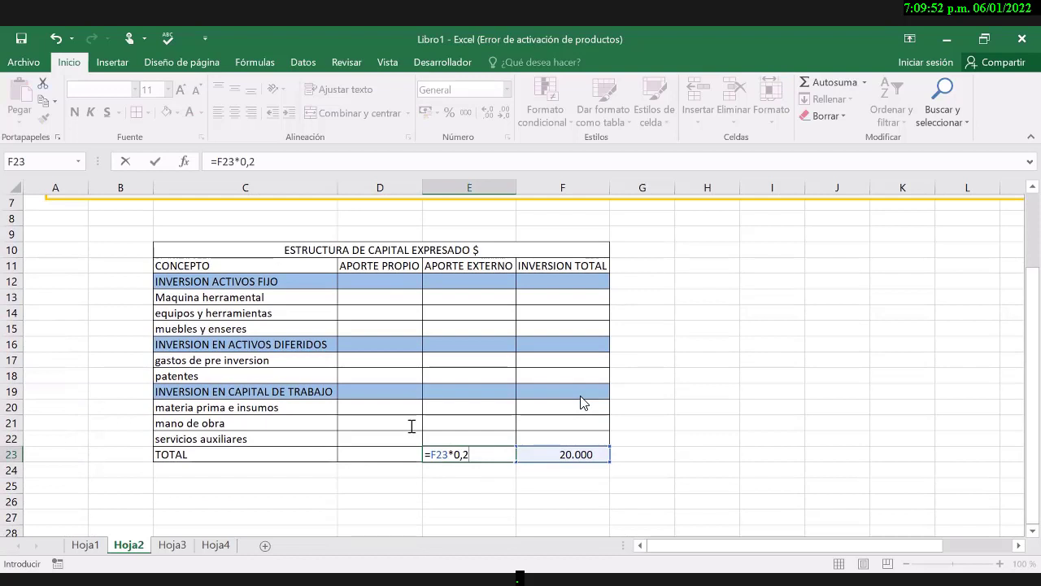
pyautogui.press('Return')
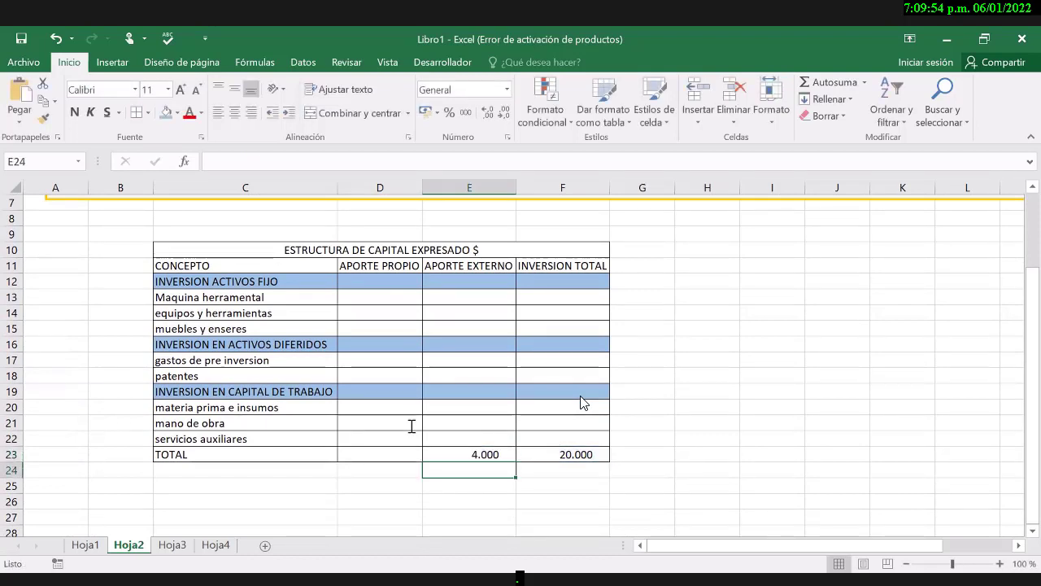
# - Calculate the own contribution total in D23 with the formula =F23*0,8
pyautogui.press('Up')
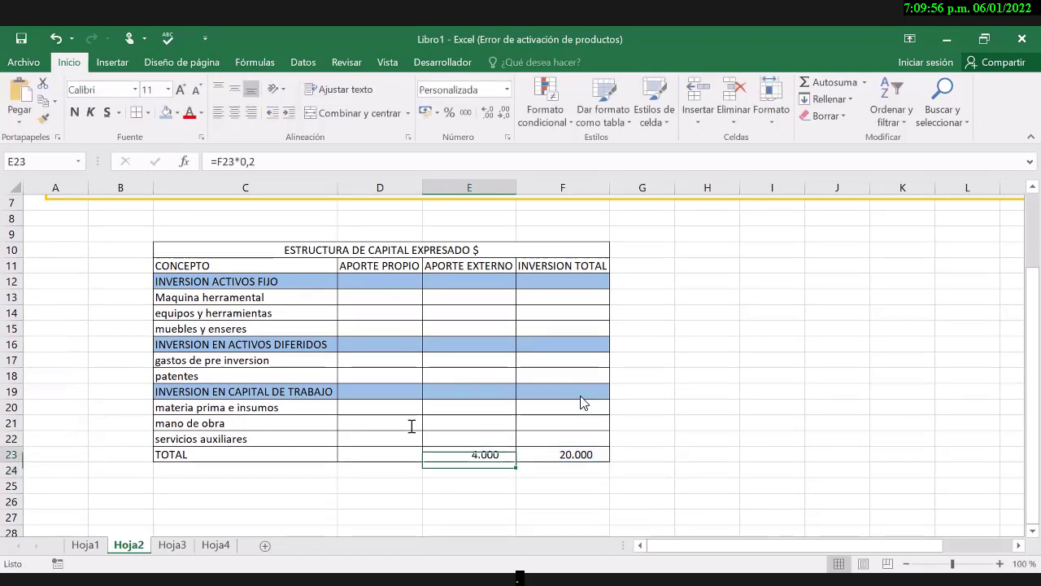
pyautogui.press('Left')
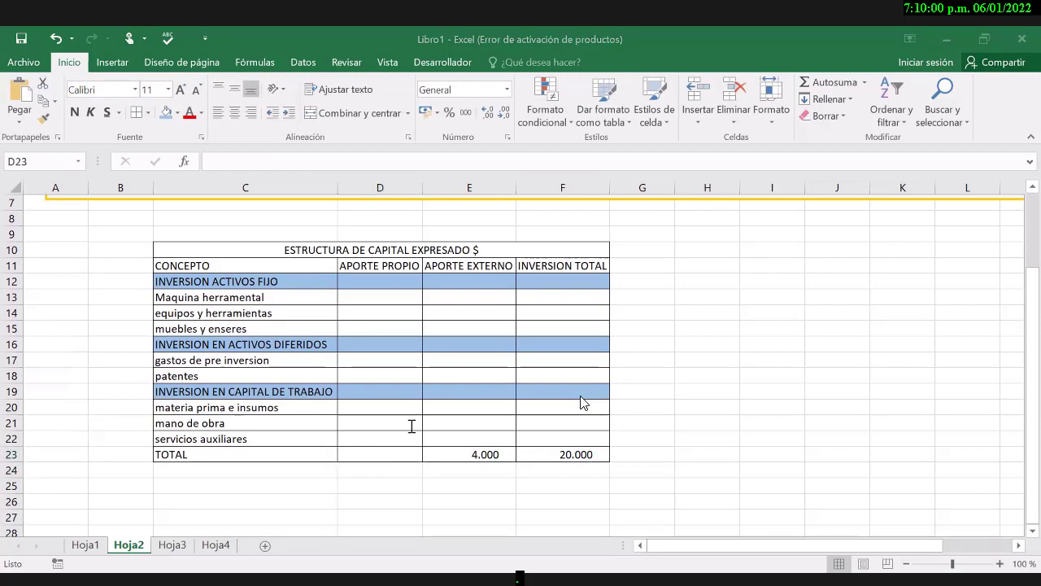
pyautogui.click(380, 454)
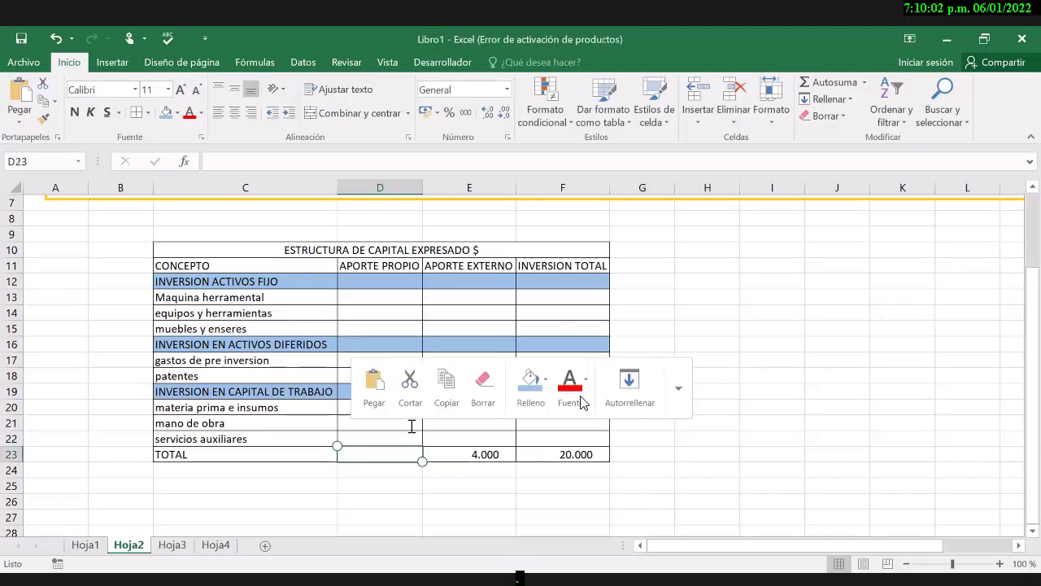
pyautogui.write('=')
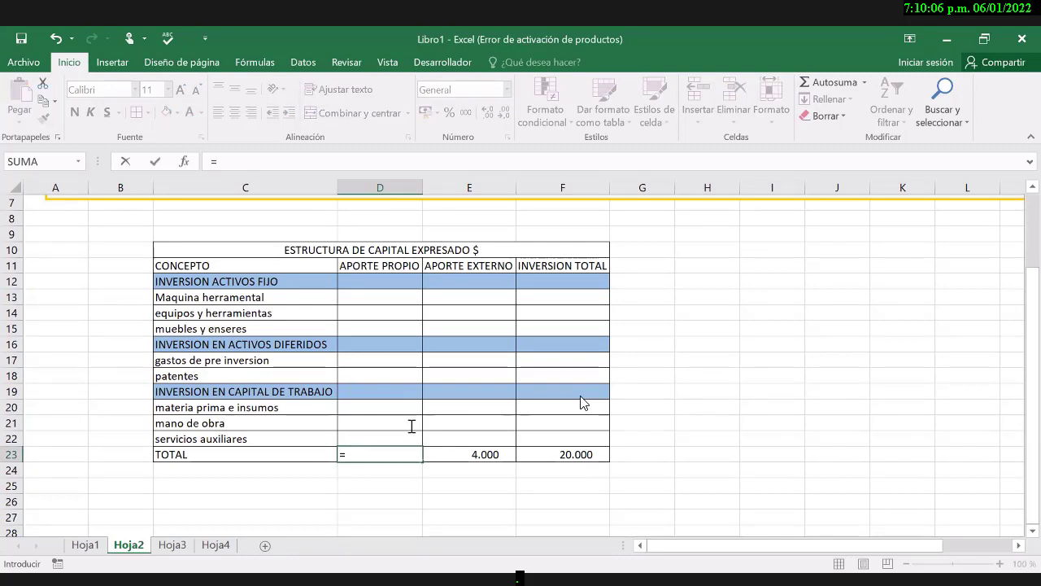
pyautogui.click(570, 454)
pyautogui.write('*0,8')
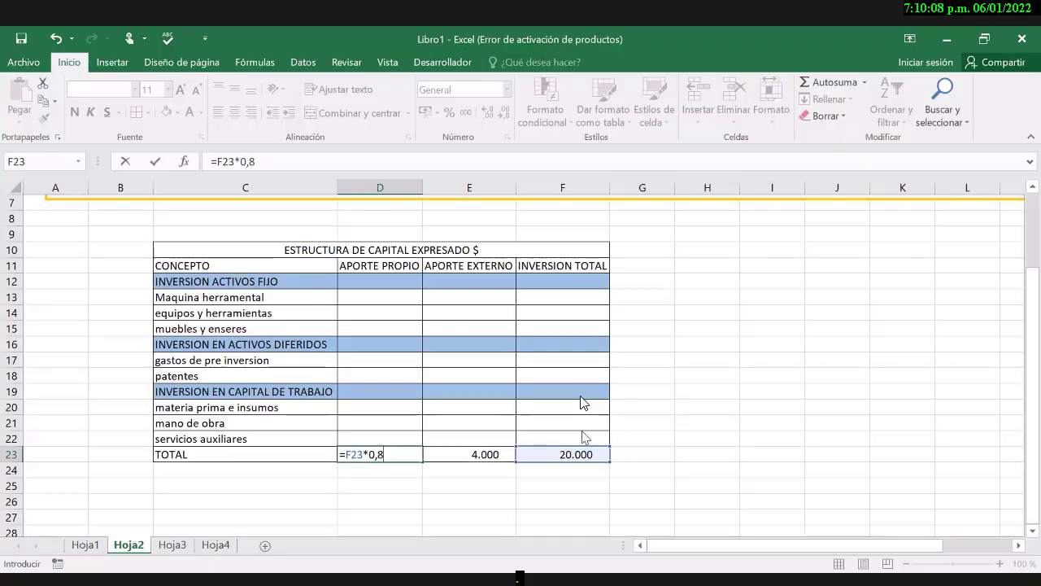
pyautogui.press('Return')
# - Check the TOTAL row against the problem statement in Excel and the capital-structure steps on the PowerPoint slide, then return to the Excel table
pyautogui.press('Up')
pyautogui.press('Right')
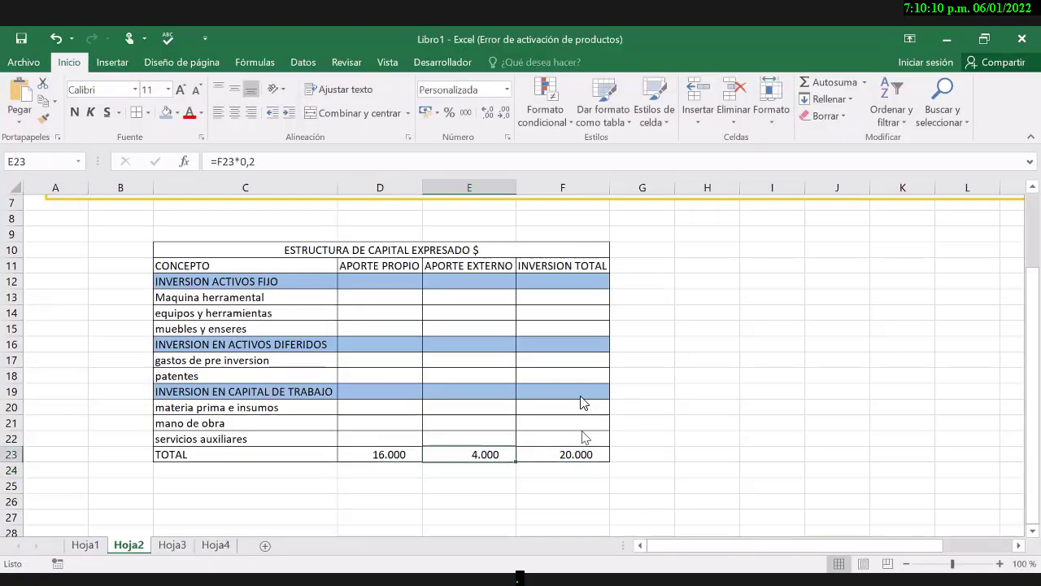
pyautogui.press('Up')
pyautogui.press('Up')
pyautogui.press('Up')
pyautogui.press('Up')
pyautogui.press('Up')
pyautogui.press('Up')
pyautogui.press('Up')
pyautogui.press('Up')
pyautogui.press('Up')
pyautogui.press('Up')
pyautogui.press('Up')
pyautogui.press('Up')
pyautogui.press('Up')
pyautogui.press('Up')
pyautogui.press('Up')
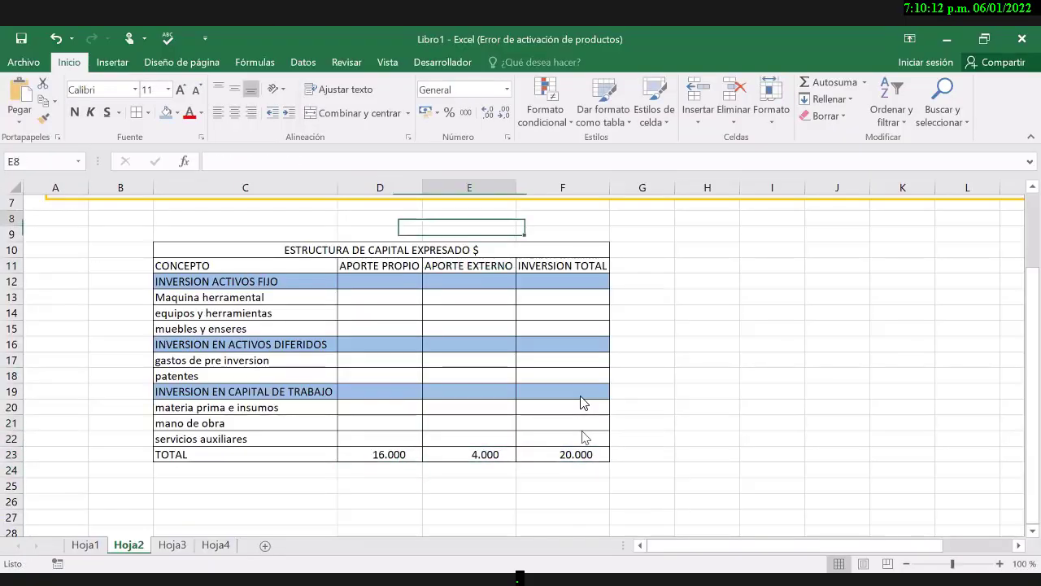
pyautogui.press('Up')
pyautogui.press('Up')
pyautogui.press('Up')
pyautogui.press('Up')
pyautogui.press('Up')
pyautogui.press('Up')
pyautogui.press('Up')
pyautogui.press('Down')
pyautogui.press('Down')
pyautogui.press('Down')
pyautogui.press('Down')
pyautogui.press('Down')
pyautogui.press('Down')
pyautogui.press('Down')
pyautogui.press('Down')
pyautogui.press('Down')
pyautogui.press('Down')
pyautogui.press('Down')
pyautogui.press('Down')
pyautogui.press('Down')
pyautogui.press('Down')
pyautogui.press('Down')
pyautogui.press('Down')
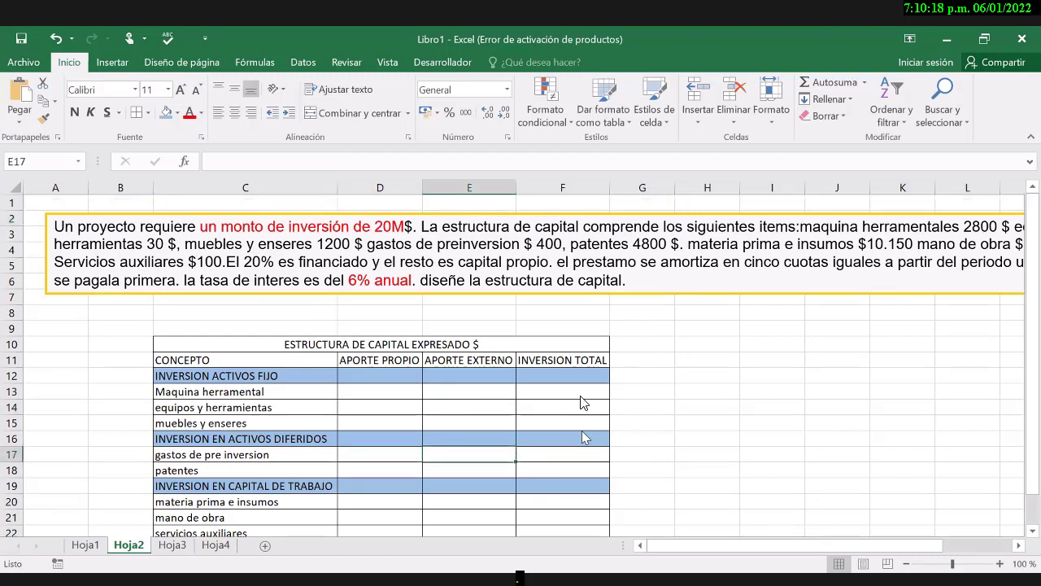
pyautogui.press('Down')
pyautogui.press('Down')
pyautogui.press('Down')
pyautogui.press('Down')
pyautogui.press('Down')
pyautogui.press('Down')
pyautogui.press('Down')
pyautogui.press('Down')
pyautogui.press('Up')
pyautogui.press('Up')
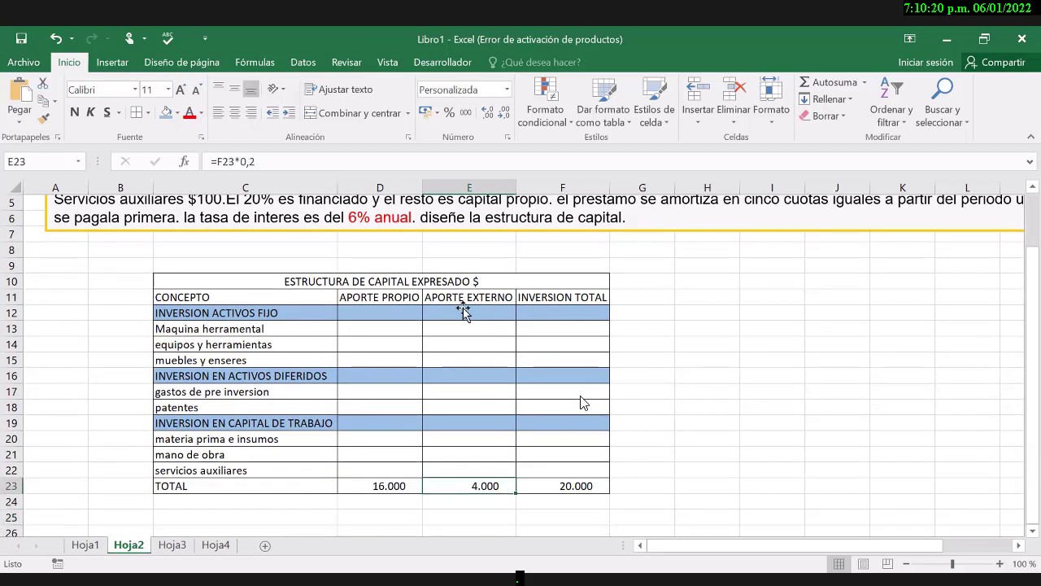
pyautogui.hotkey('ctrl', 'e')
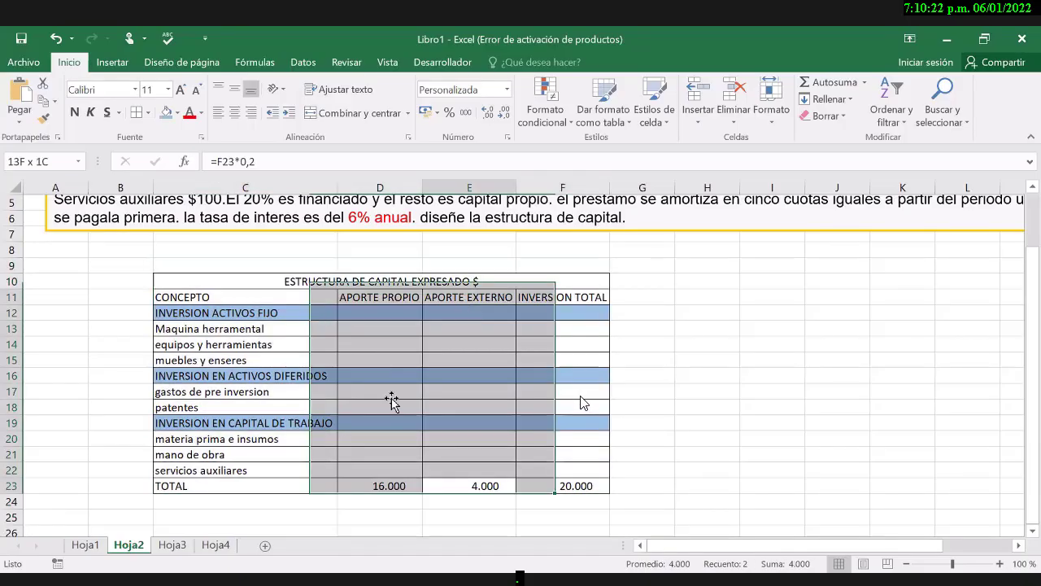
pyautogui.hotkey('ctrl', 'Down')
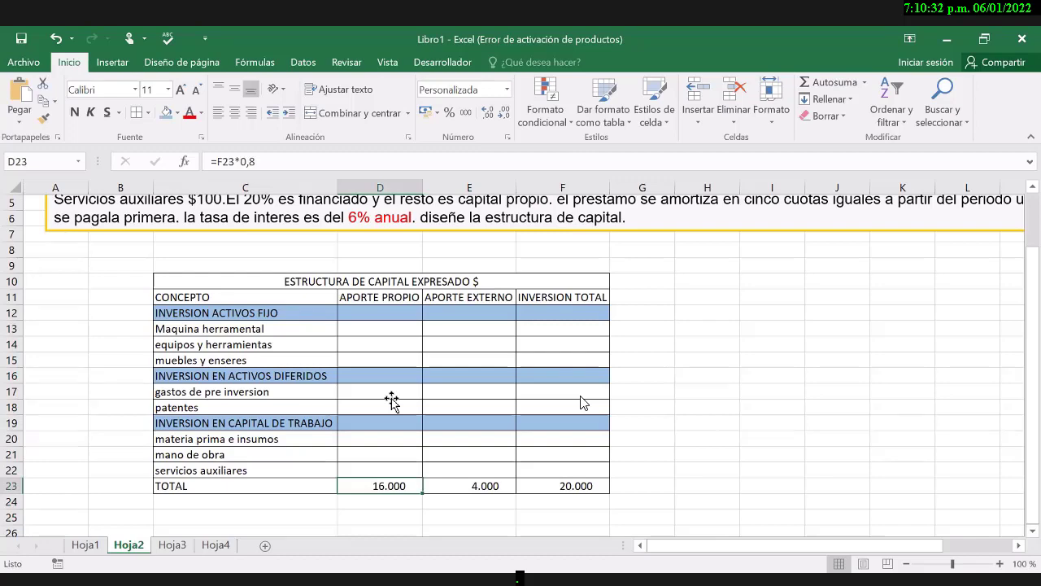
pyautogui.hotkey('alt', 'Tab')
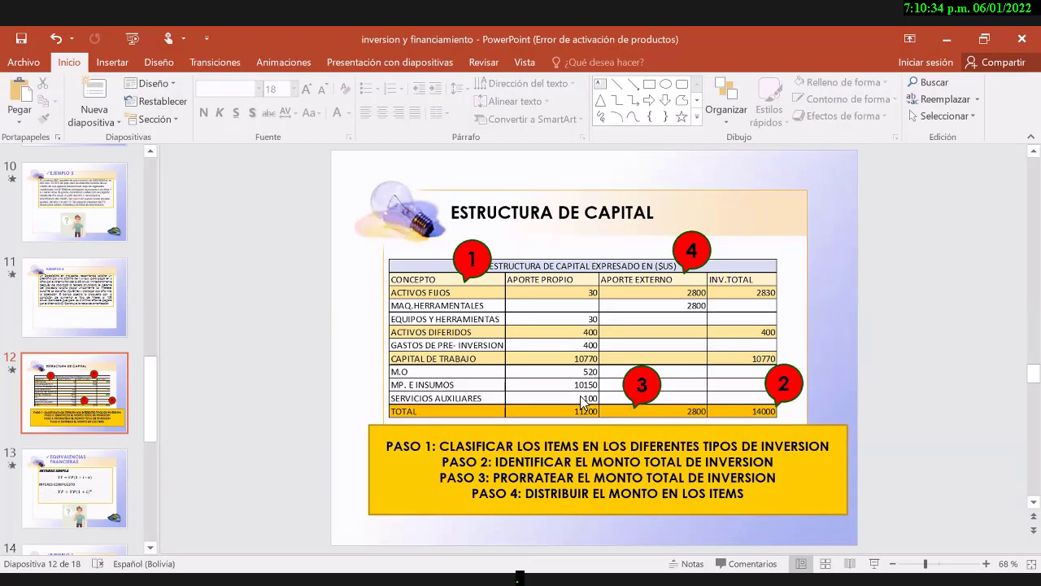
pyautogui.hotkey('alt', 'Tab')
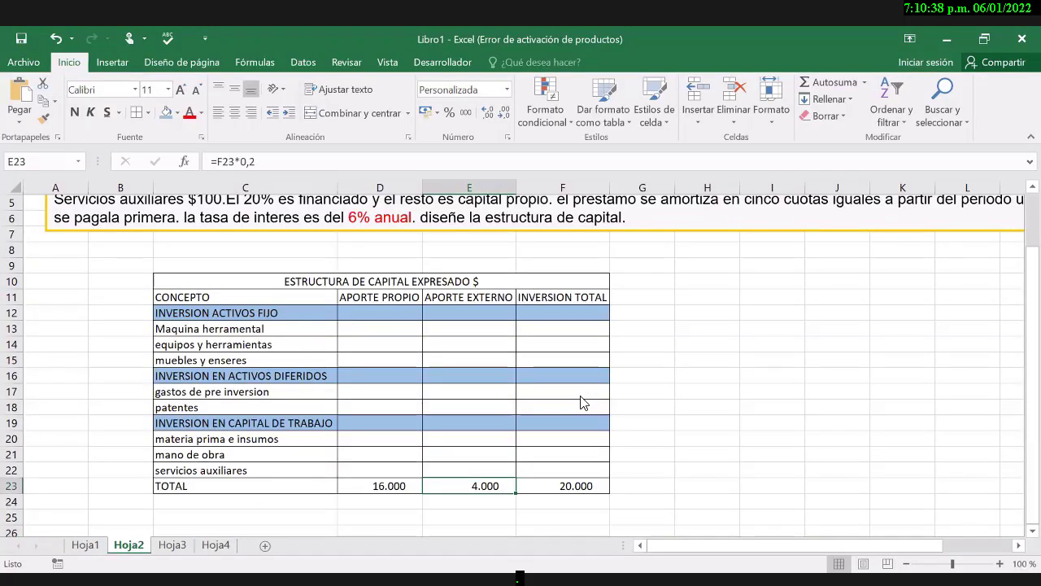
pyautogui.moveTo(469, 317); pyautogui.dragTo(466, 413)
pyautogui.hotkey('ctrl', 'shift', 'Down')
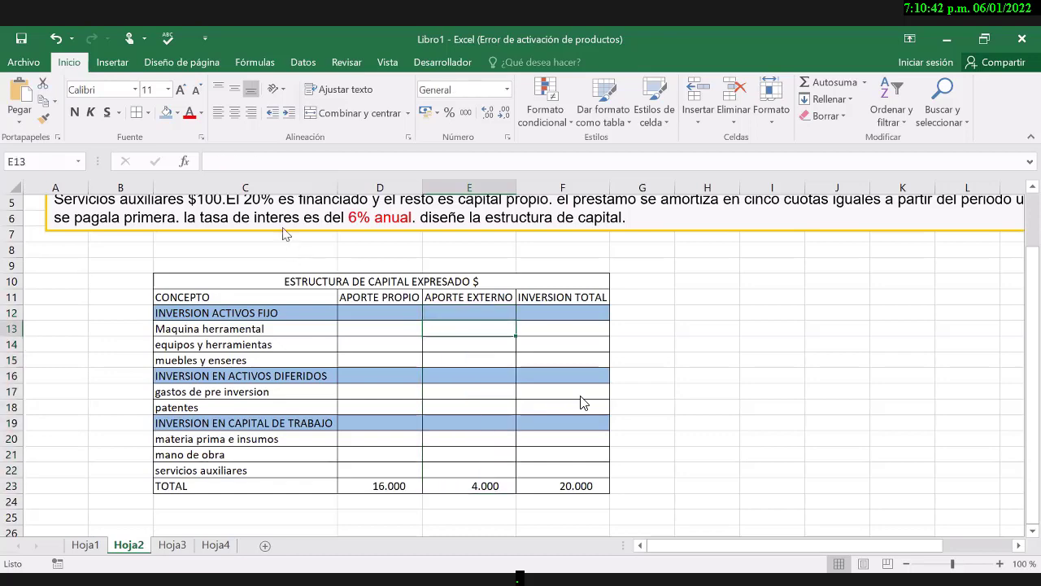
# - Fill the own and external contribution totals in D23:E23 with light gold
pyautogui.hotkey('shift', 'Left')
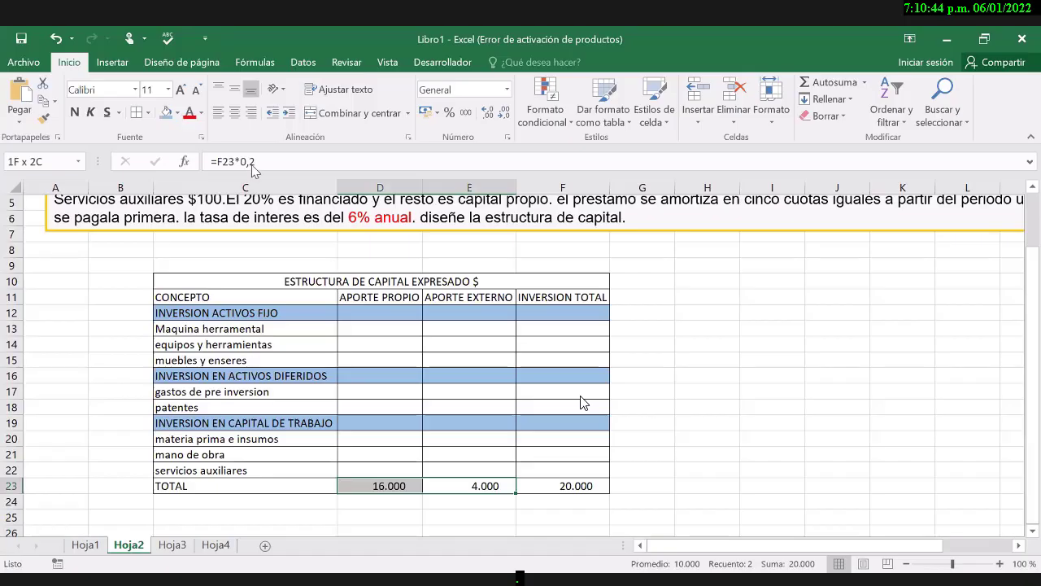
pyautogui.click(176, 112)
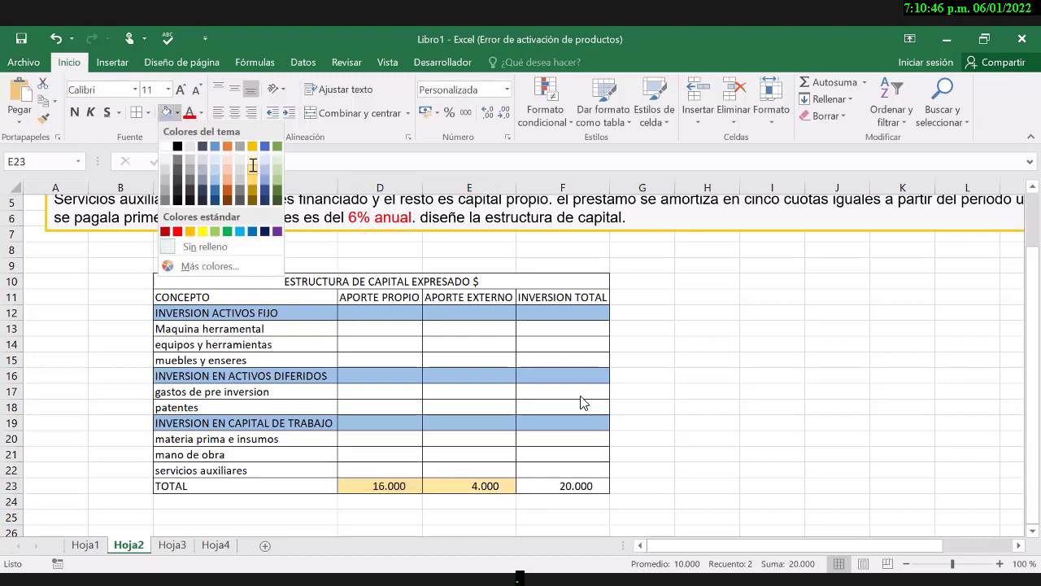
pyautogui.click(252, 165)
pyautogui.click(252, 165)
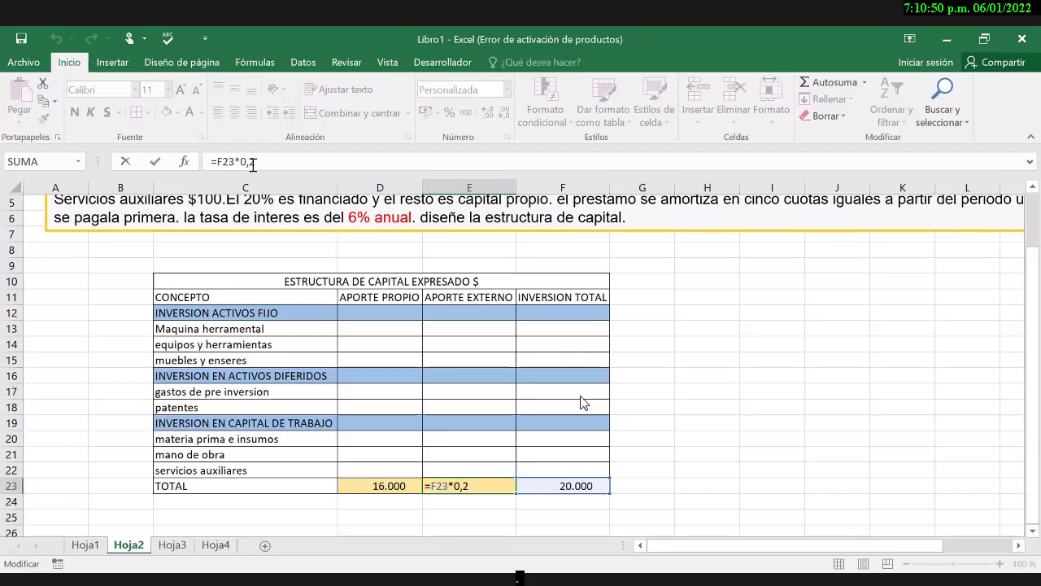
pyautogui.press('Escape')
pyautogui.press('BackSpace')
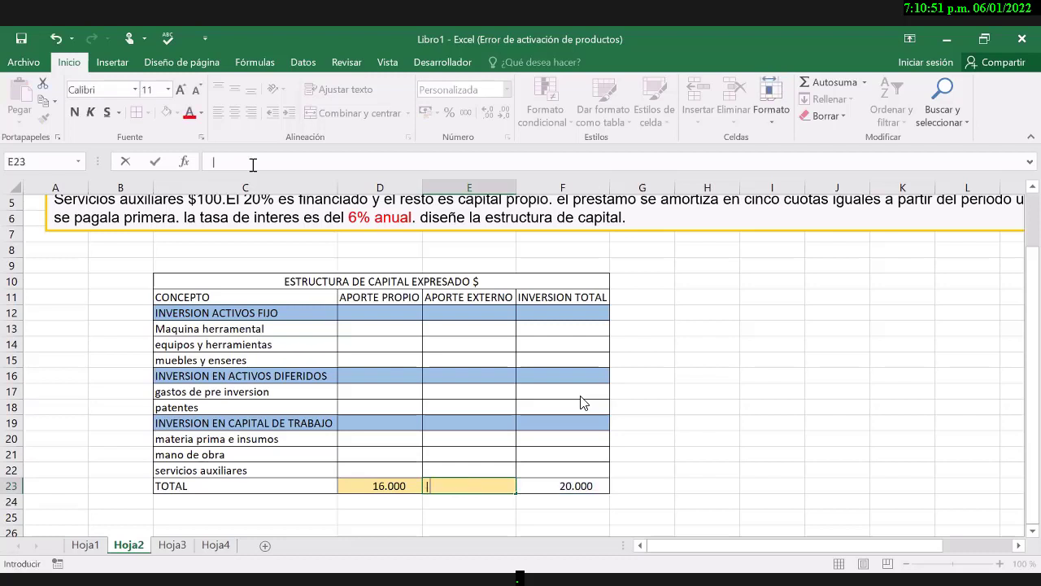
pyautogui.press('Escape')
# - Examine the own and external totals and the APORTE EXTERNO cells of the items in each investment category
pyautogui.click(379, 489)
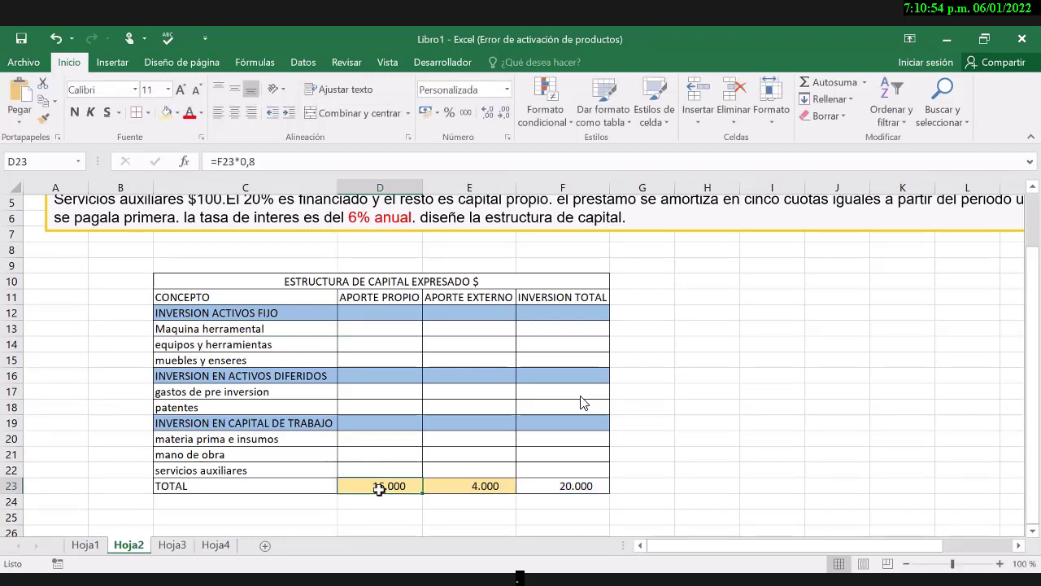
pyautogui.press('Right')
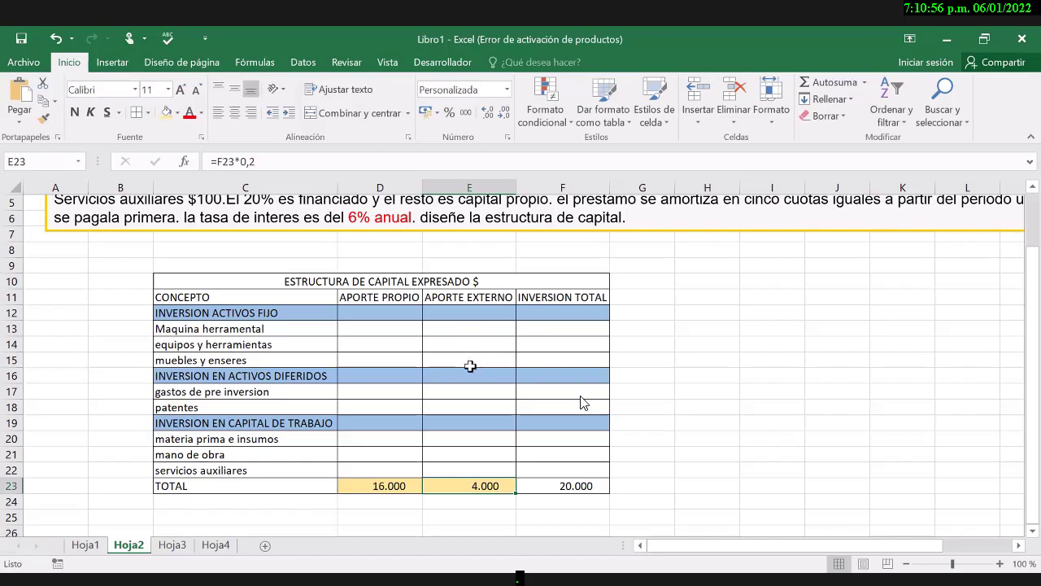
pyautogui.moveTo(468, 329); pyautogui.dragTo(468, 360)
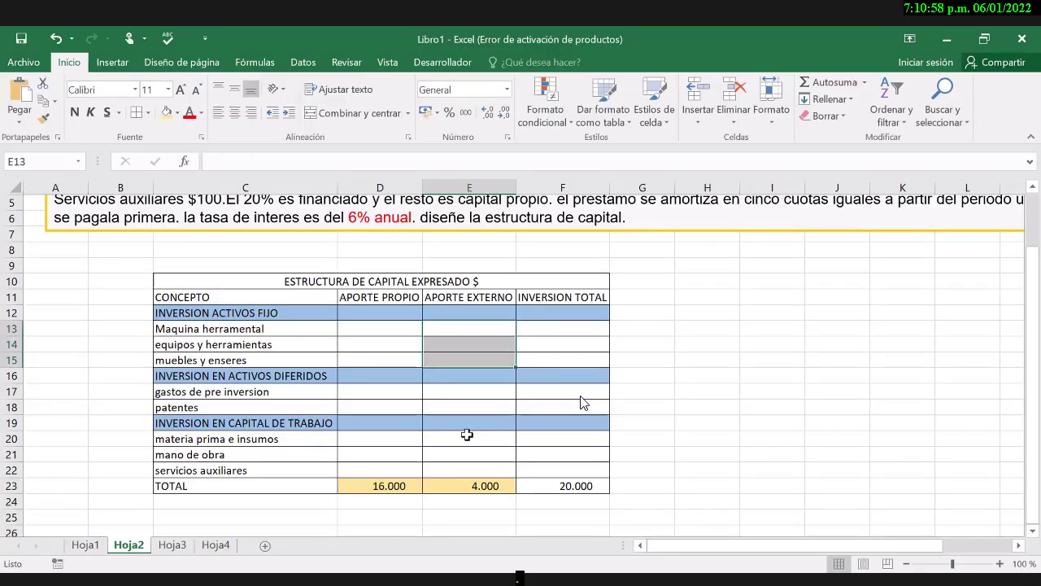
pyautogui.press('Down')
pyautogui.press('Down')
pyautogui.press('Down')
pyautogui.press('Down')
pyautogui.hotkey('shift', 'Down')
pyautogui.hotkey('shift', 'Down')
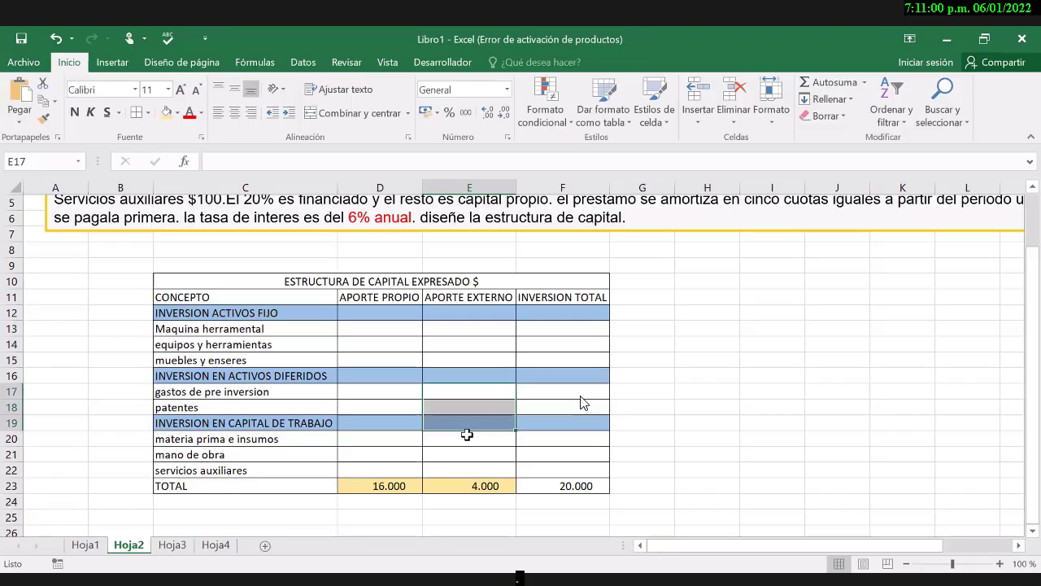
pyautogui.press('Down')
pyautogui.press('Down')
pyautogui.press('Down')
pyautogui.hotkey('shift', 'Down')
pyautogui.hotkey('shift', 'Down')
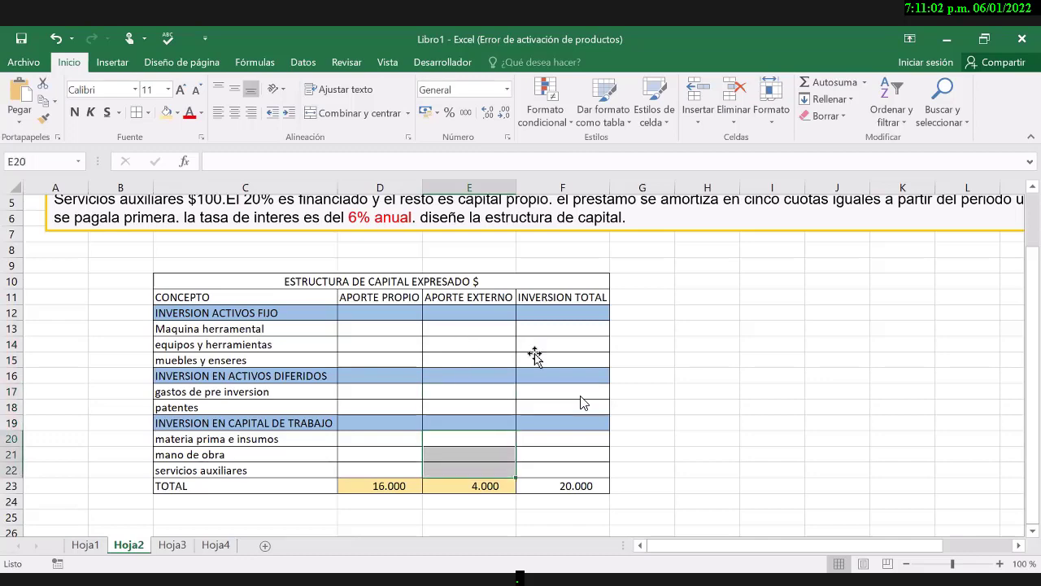
pyautogui.click(534, 356)
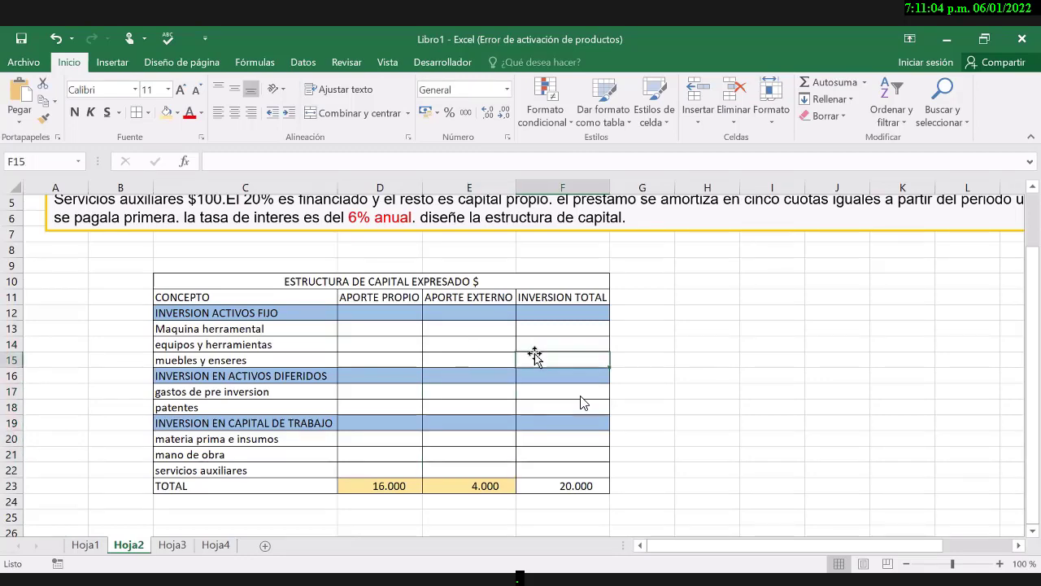
# - Enter 2800 as the external contribution for Maquina herramental in E13
pyautogui.scroll(2, 534, 355)
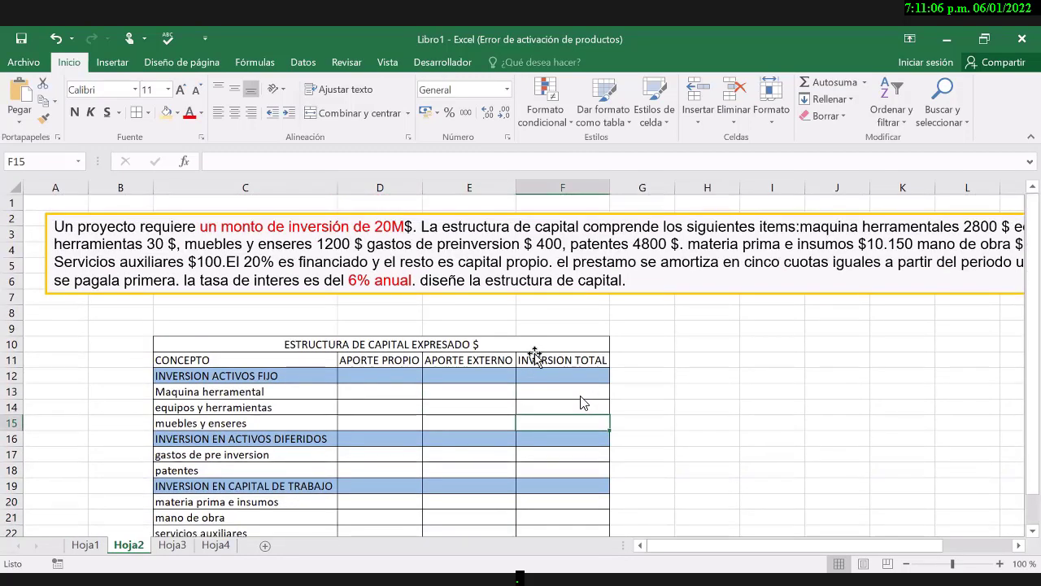
pyautogui.click(454, 394)
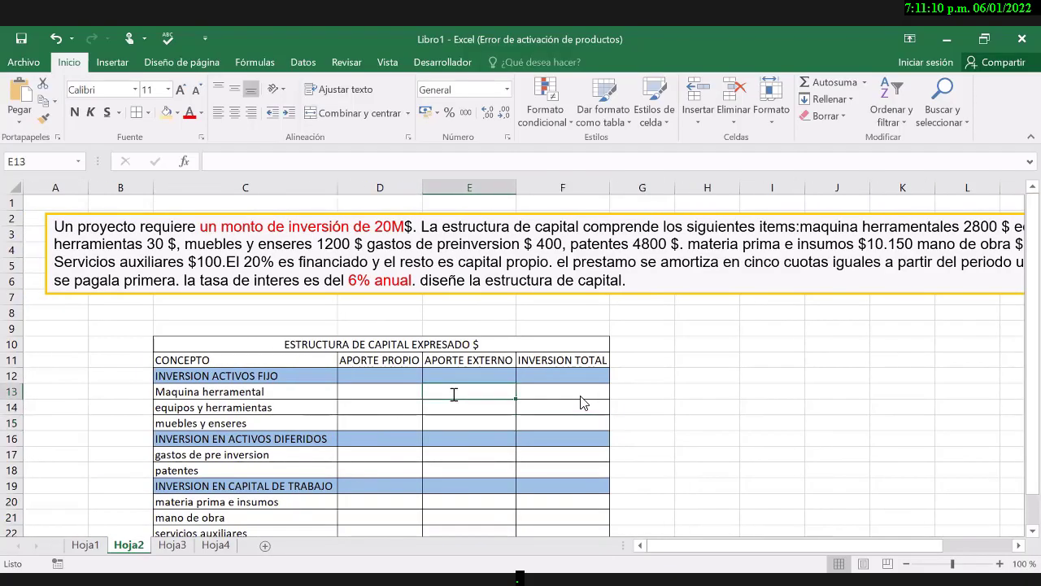
pyautogui.write('28')
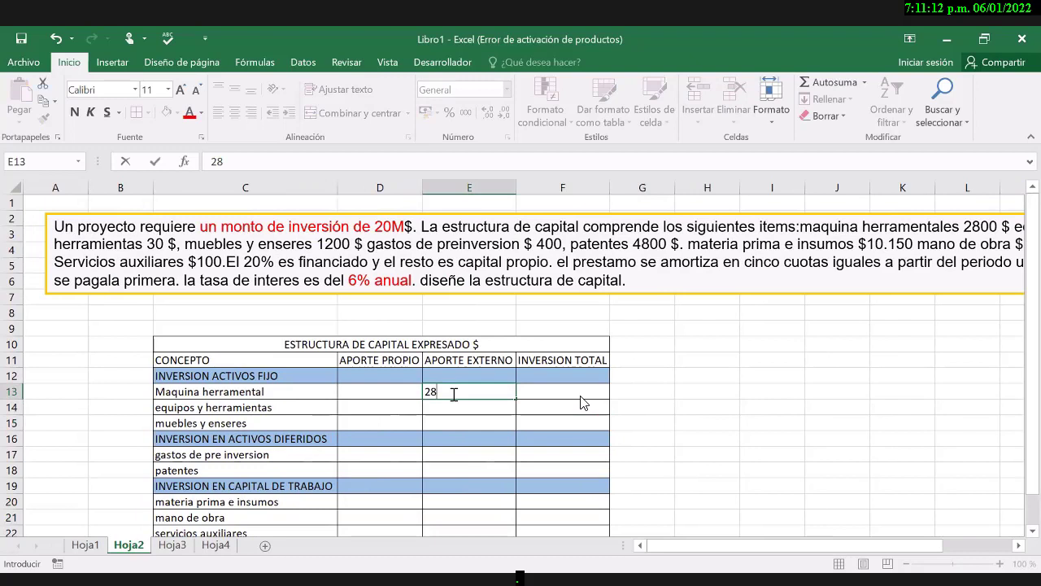
pyautogui.write('00')
pyautogui.click(452, 393)
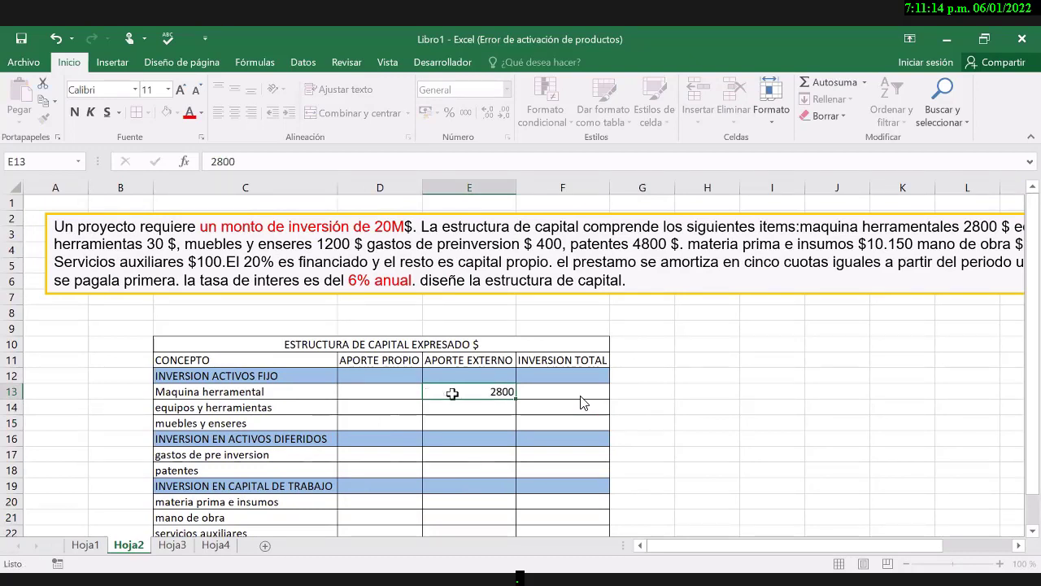
# - Examine the APORTE EXTERNO column from the item rows down to the external contribution total
pyautogui.press('Down')
pyautogui.press('Down')
pyautogui.press('Down')
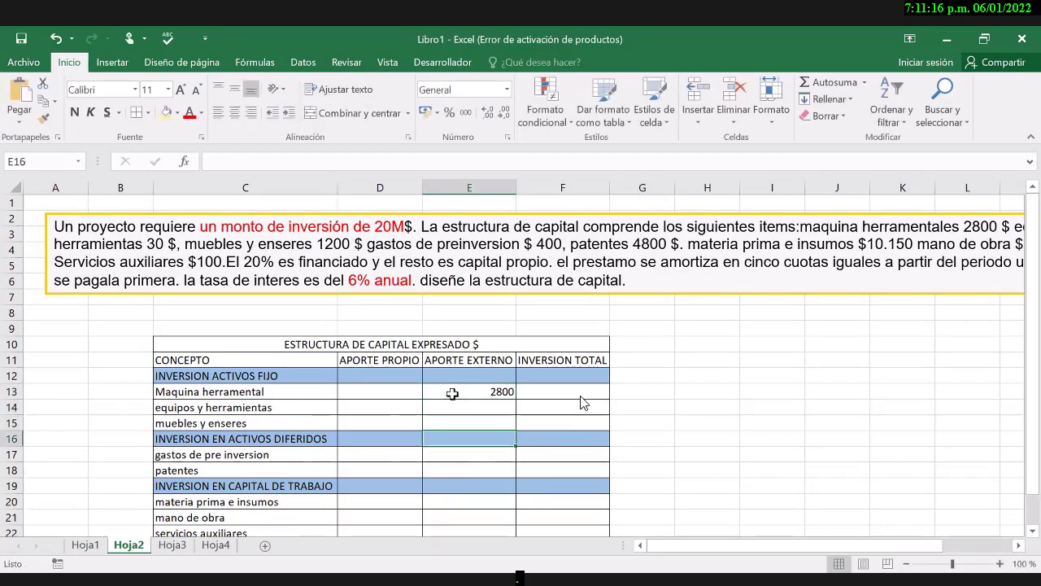
pyautogui.press('Down')
pyautogui.press('Down')
pyautogui.press('Down')
pyautogui.press('Down')
pyautogui.press('Down')
pyautogui.press('Down')
pyautogui.press('Down')
pyautogui.press('Down')
pyautogui.press('Up')
pyautogui.press('Up')
pyautogui.press('Up')
pyautogui.press('Up')
pyautogui.press('Up')
pyautogui.press('Up')
pyautogui.press('Up')
pyautogui.press('Up')
pyautogui.press('Up')
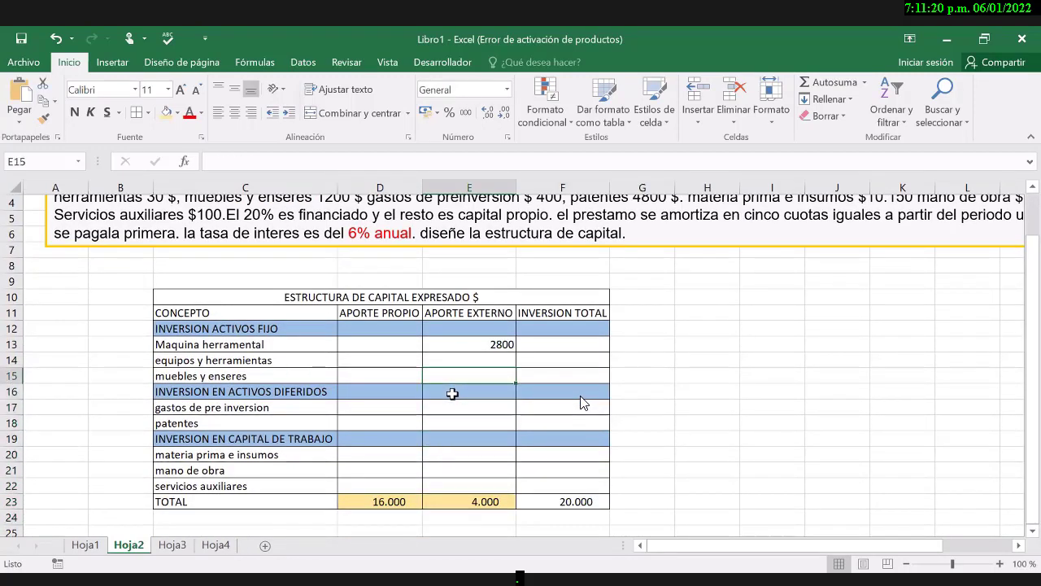
pyautogui.click(488, 416)
pyautogui.press('Down')
pyautogui.press('Down')
pyautogui.press('Down')
pyautogui.press('Up')
pyautogui.press('Up')
pyautogui.press('Up')
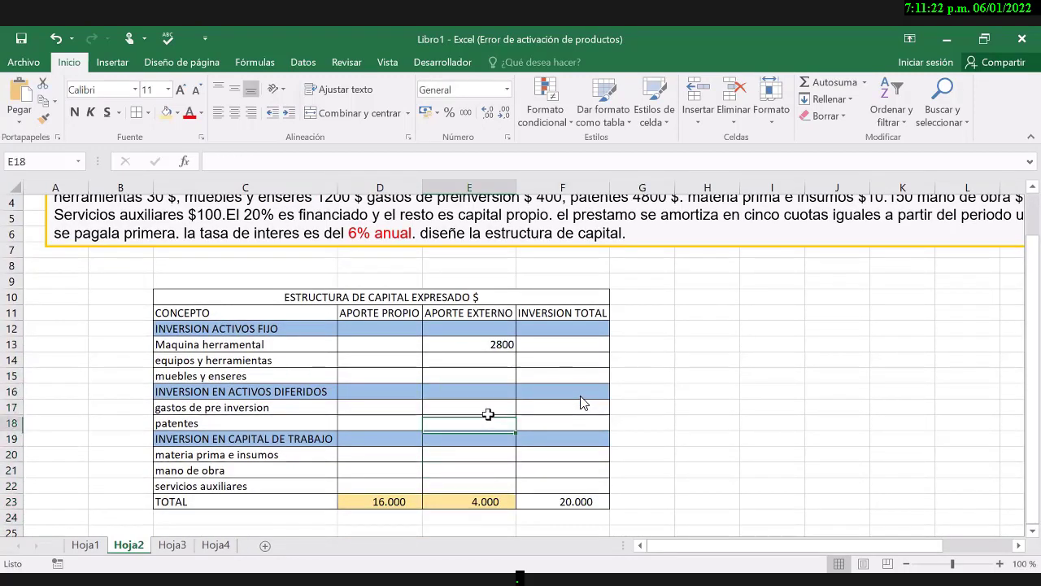
pyautogui.press('Down')
pyautogui.press('Down')
pyautogui.press('Down')
pyautogui.press('Down')
pyautogui.press('Down')
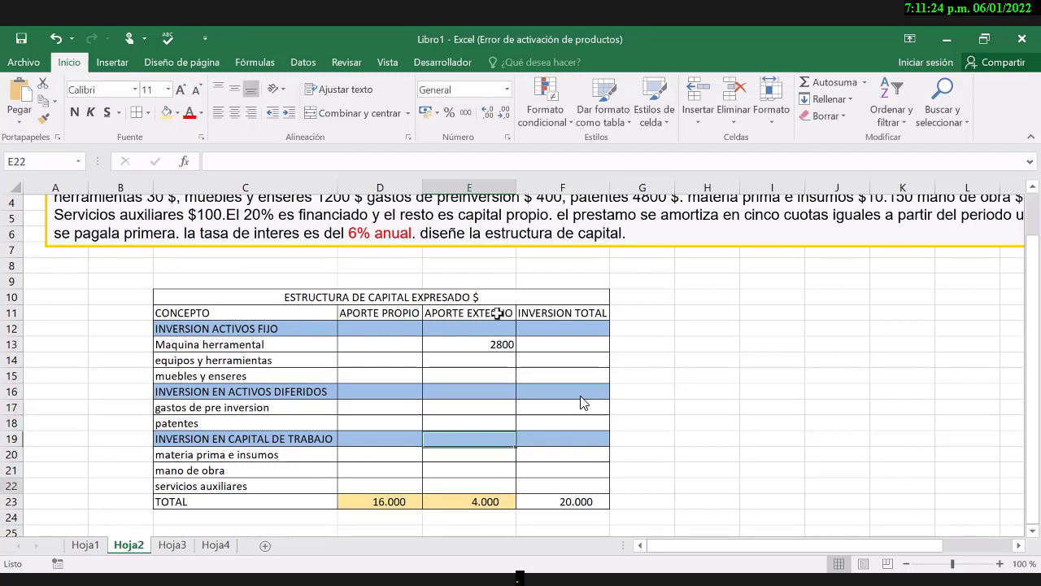
pyautogui.moveTo(469, 328); pyautogui.dragTo(469, 471)
pyautogui.click(469, 438)
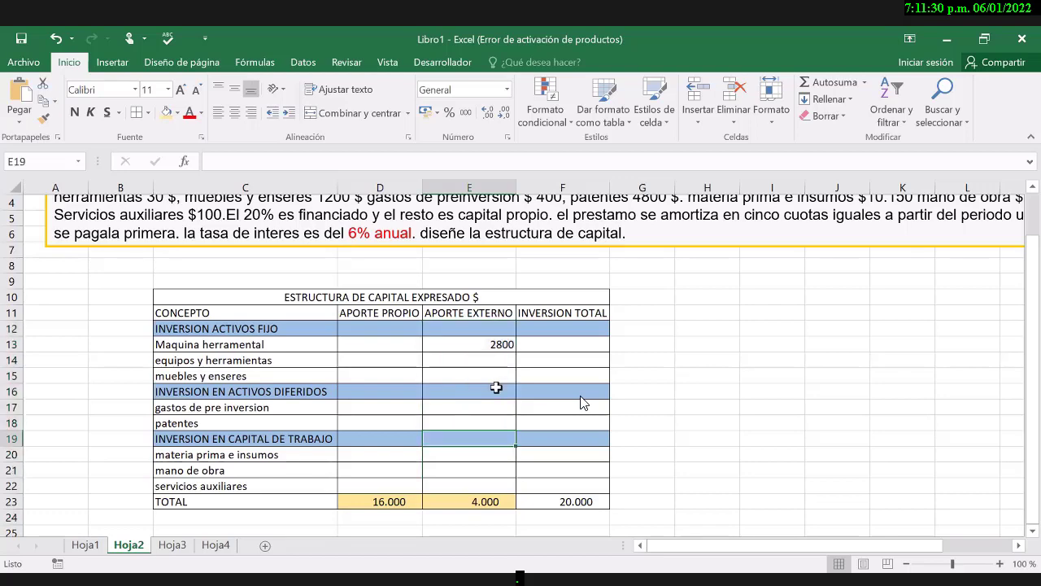
# - Review the item amounts in the problem statement above the table against the external contribution still to distribute
pyautogui.press('Up')
pyautogui.press('Up')
pyautogui.press('Up')
pyautogui.press('Up')
pyautogui.press('Up')
pyautogui.press('Up')
pyautogui.press('Up')
pyautogui.press('Up')
pyautogui.press('Up')
pyautogui.press('Up')
pyautogui.press('Up')
pyautogui.press('Up')
pyautogui.press('Up')
pyautogui.press('Up')
pyautogui.press('Up')
pyautogui.press('Up')
pyautogui.press('Up')
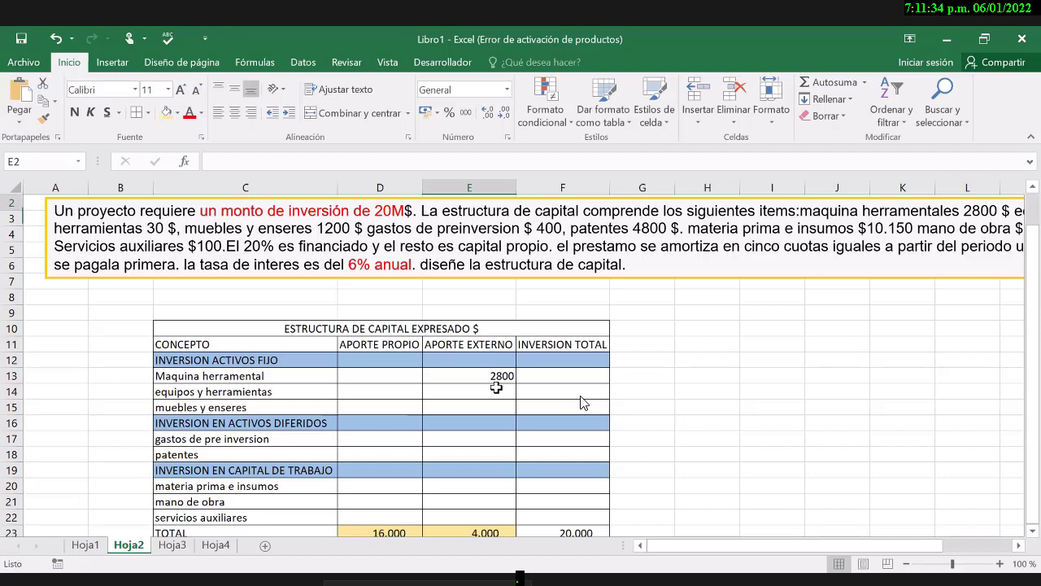
pyautogui.click(729, 312)
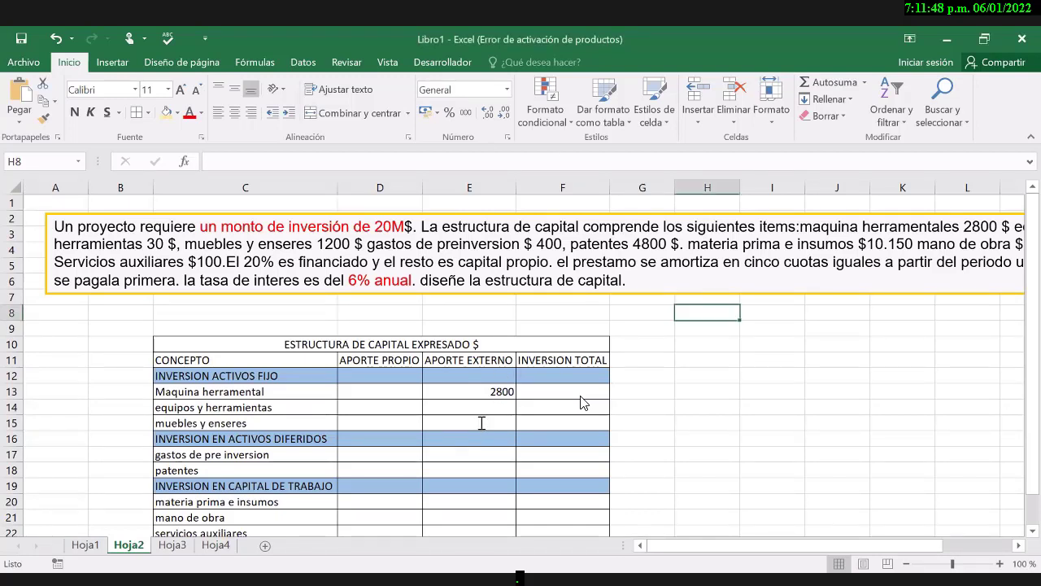
# - Enter 1200 as the external contribution for muebles y enseres in E15
pyautogui.click(480, 422)
pyautogui.write('12')
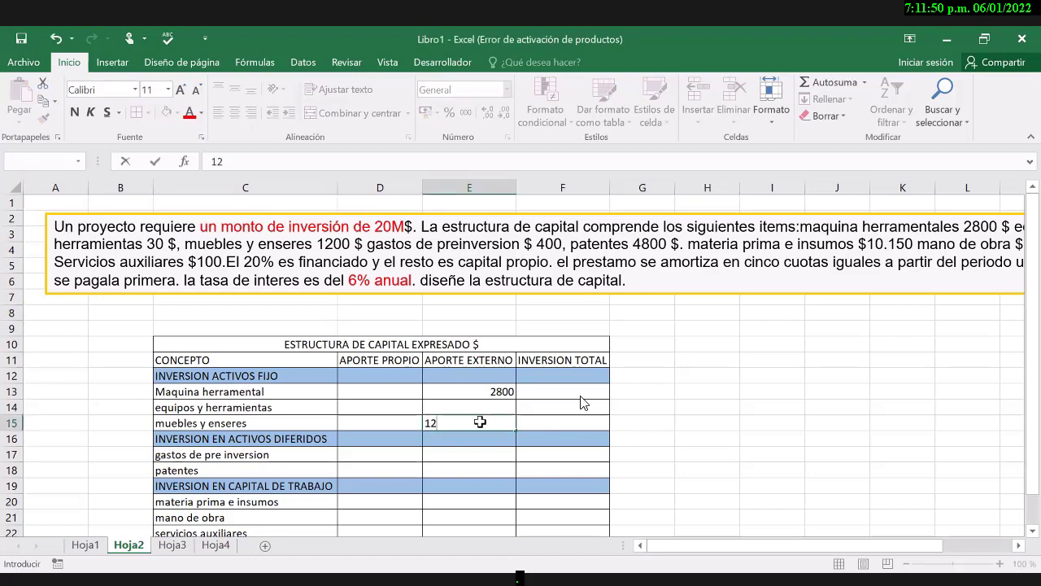
pyautogui.write('00')
pyautogui.press('Return')
pyautogui.press('Return')
pyautogui.press('Return')
pyautogui.press('Return')
pyautogui.press('Return')
pyautogui.press('Return')
pyautogui.press('Return')
pyautogui.press('Return')
pyautogui.press('Return')
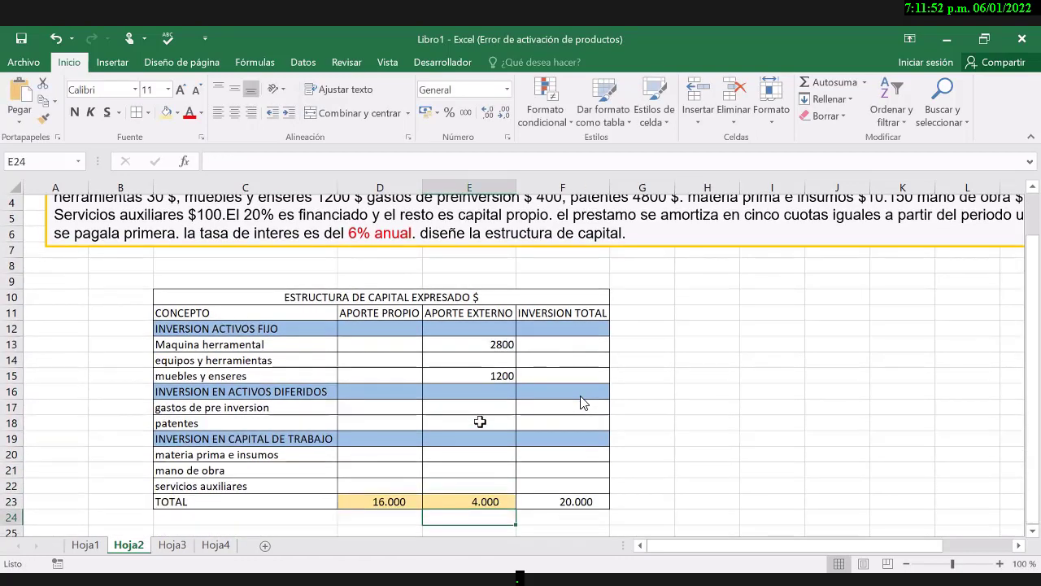
# - Sum the own contributions of the fixed-asset items in D12 with =SUMA(D13:D15)
pyautogui.click(397, 329)
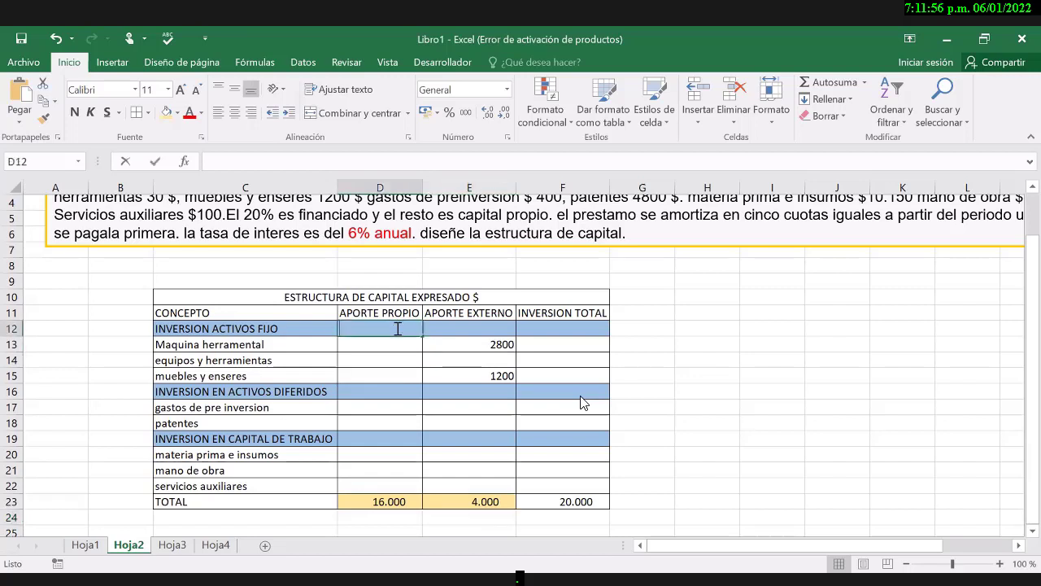
pyautogui.write('=')
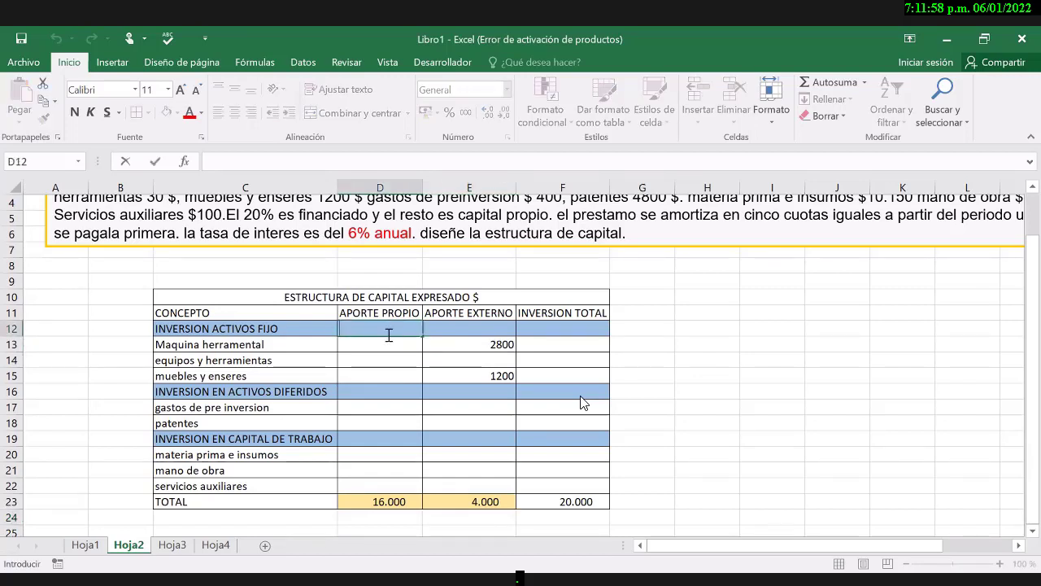
pyautogui.write('SUMA')
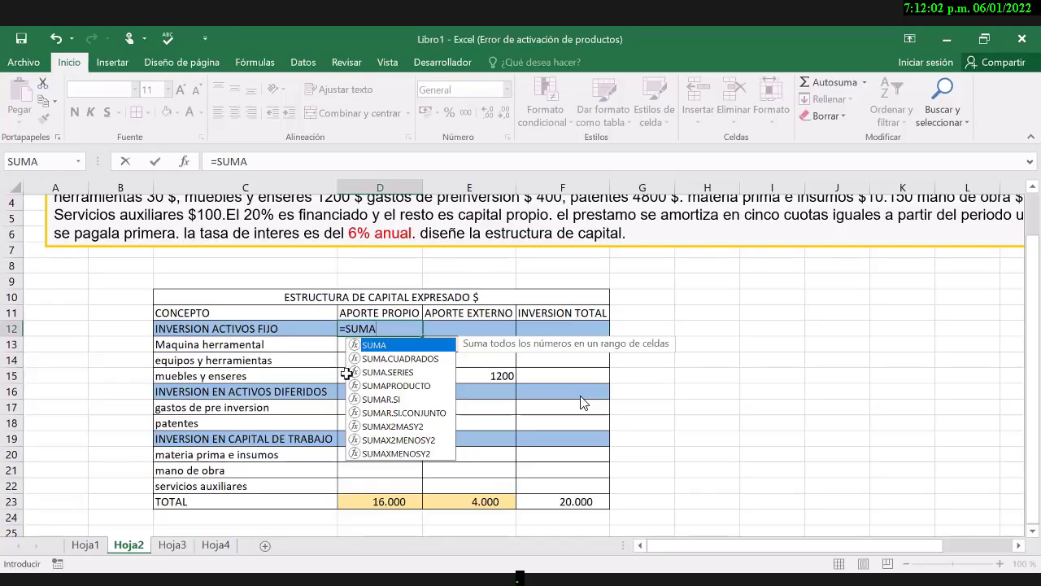
pyautogui.write('(')
pyautogui.press('Down')
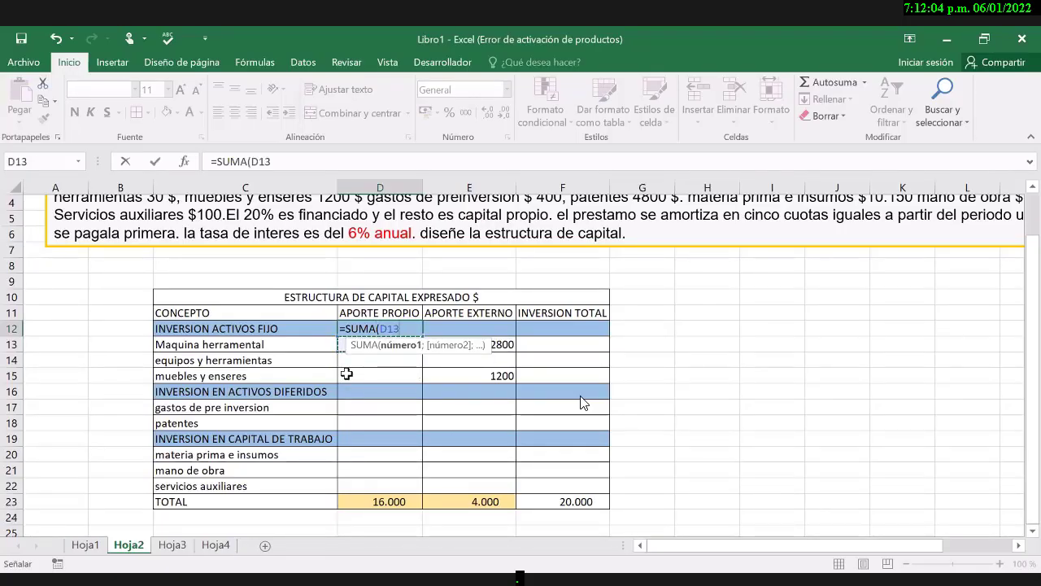
pyautogui.hotkey('shift', 'Down')
pyautogui.hotkey('shift', 'Down')
pyautogui.write(')')
pyautogui.press('Tab')
# - Sum the external contributions of the fixed-asset items in E12 with =SUMA(E13:E15)
pyautogui.write('=')
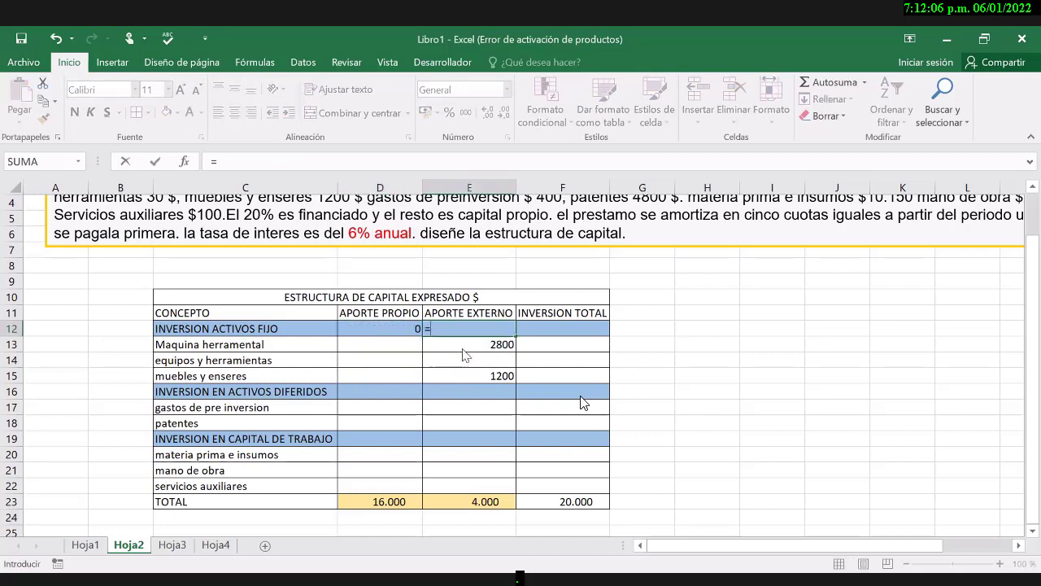
pyautogui.write('SUMA')
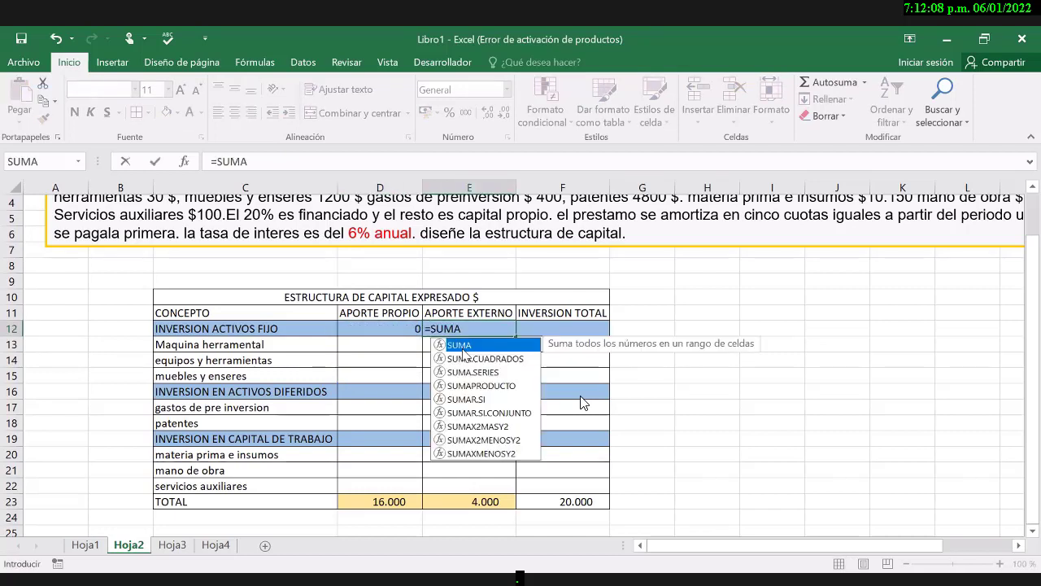
pyautogui.write('(')
pyautogui.press('Down')
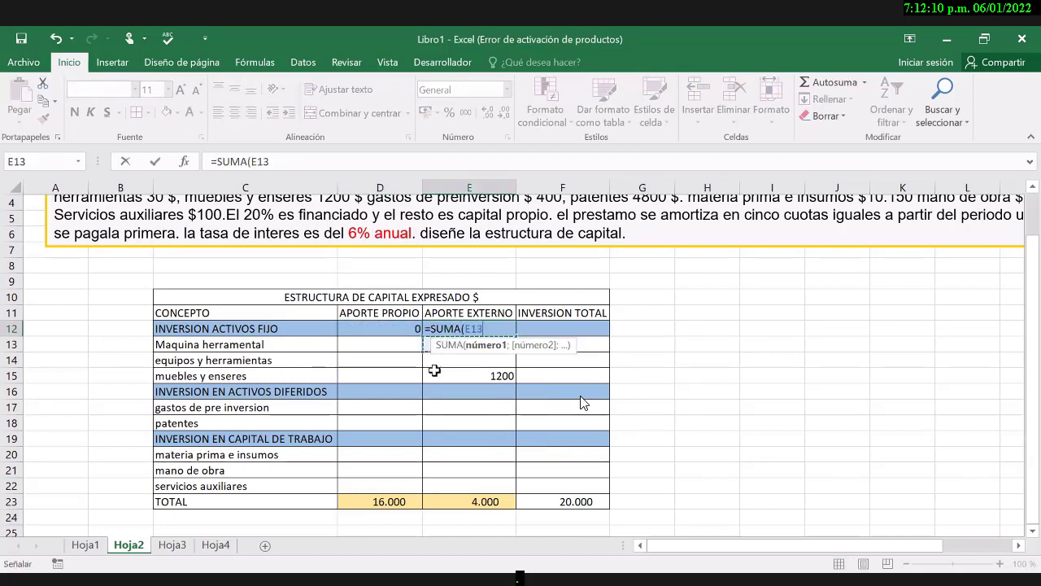
pyautogui.keyDown('shift'); pyautogui.click(434, 370); pyautogui.keyUp('shift')
pyautogui.write(')')
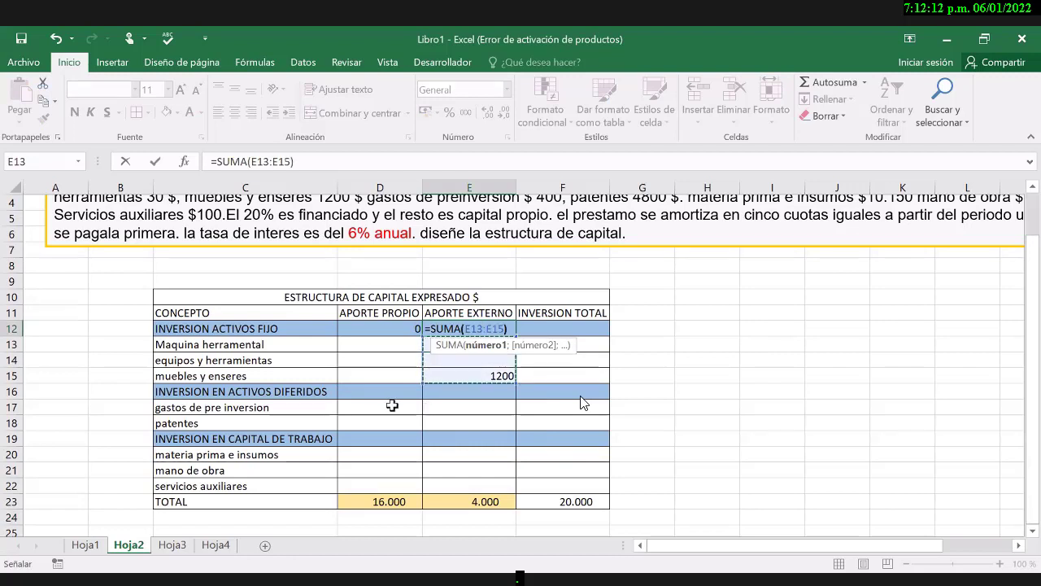
pyautogui.press('Return')
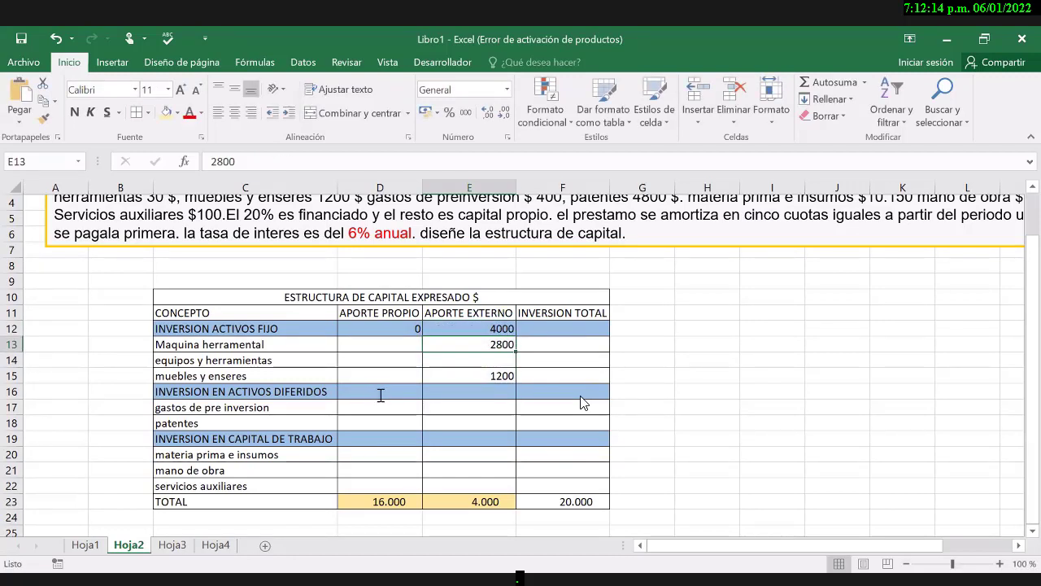
# - Sum the own contributions of the deferred-asset items in D16 with =SUMA(D17:D18)
pyautogui.click(380, 393)
pyautogui.write('=')
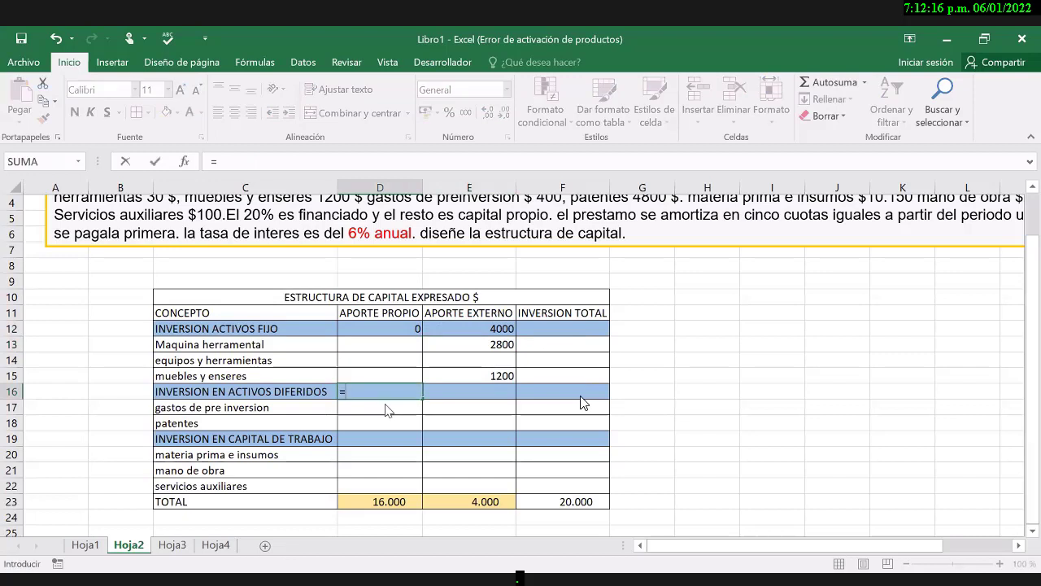
pyautogui.write('SUMA')
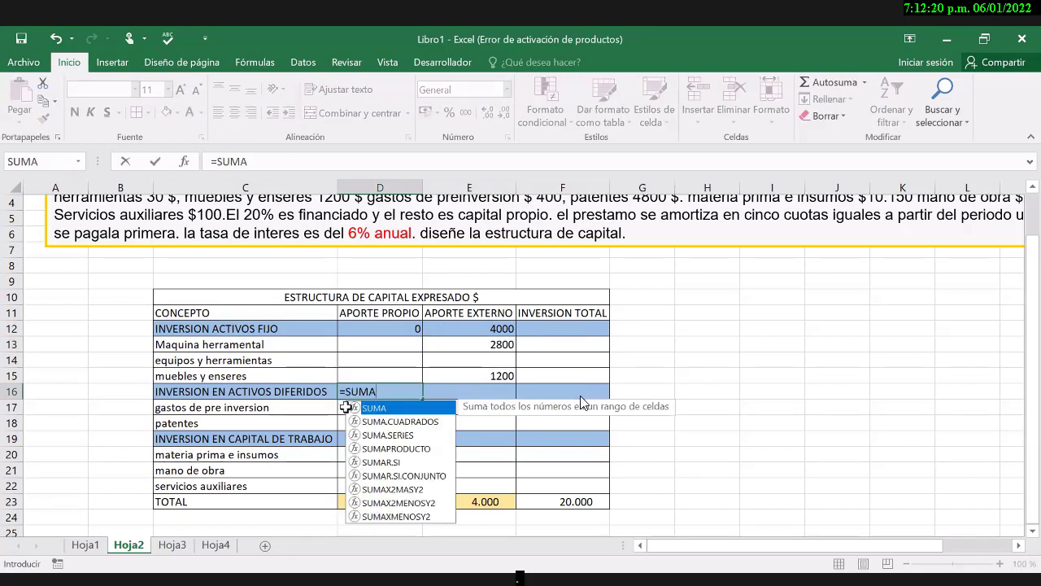
pyautogui.write('(')
pyautogui.click(345, 412)
pyautogui.moveTo(345, 411); pyautogui.dragTo(345, 417)
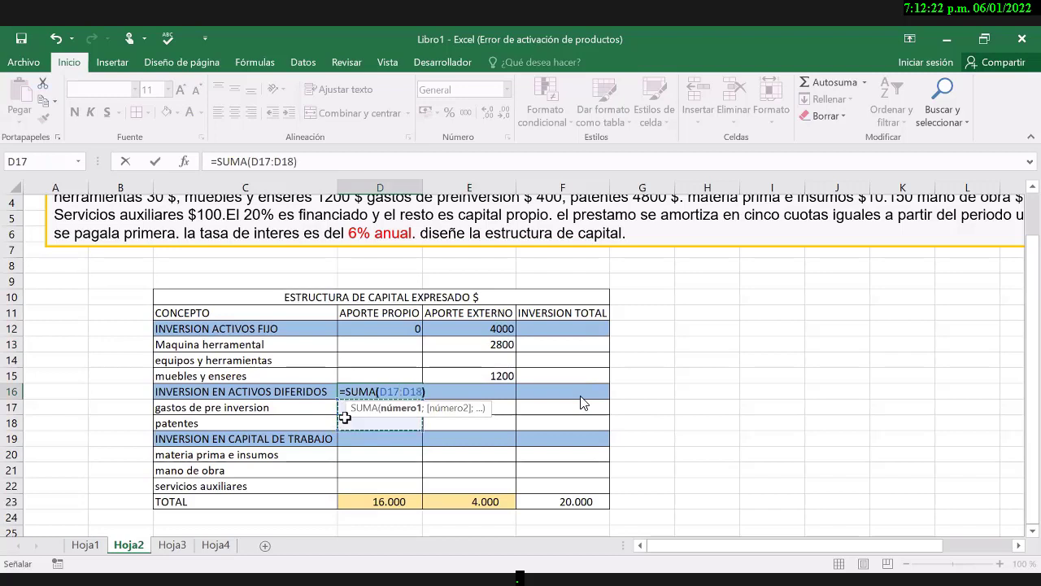
pyautogui.press('Return')
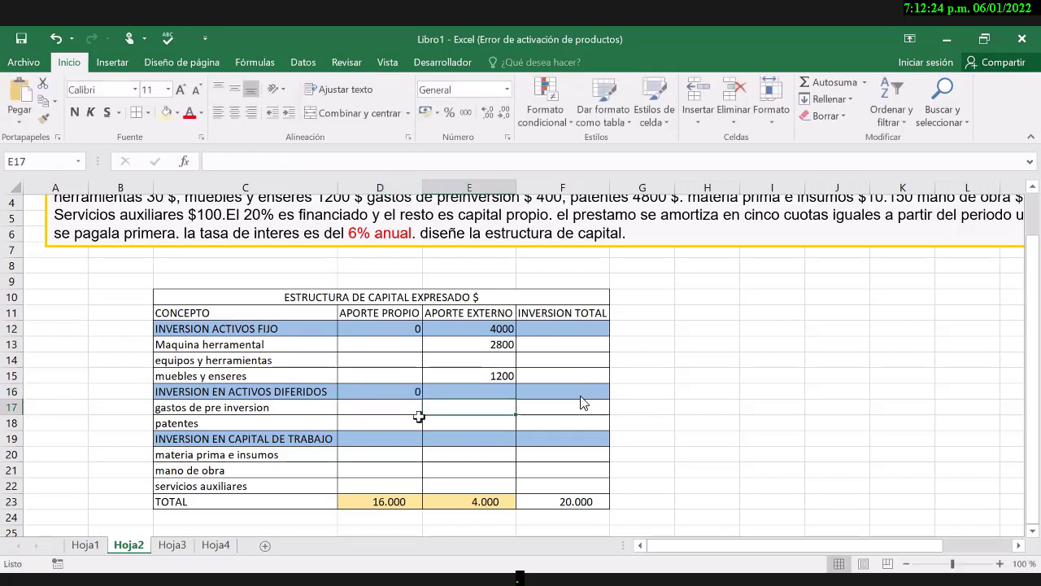
# - Sum the external contributions of the deferred-asset items in E16 with =SUMA(E17:E18)
pyautogui.press('Up')
pyautogui.write('=')
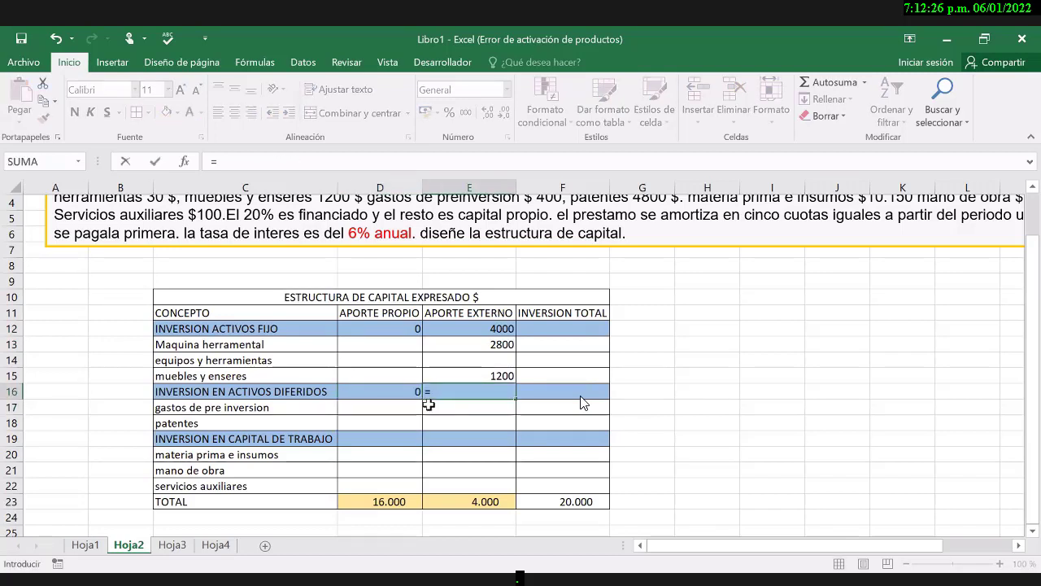
pyautogui.write('SUMA(')
pyautogui.click(429, 411)
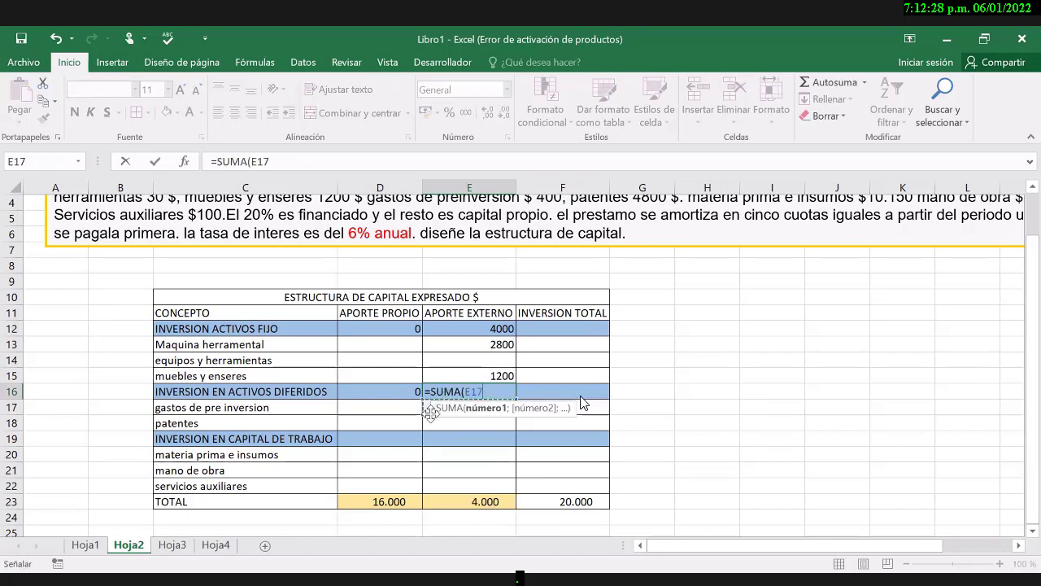
pyautogui.hotkey('shift', 'Down')
pyautogui.write(')')
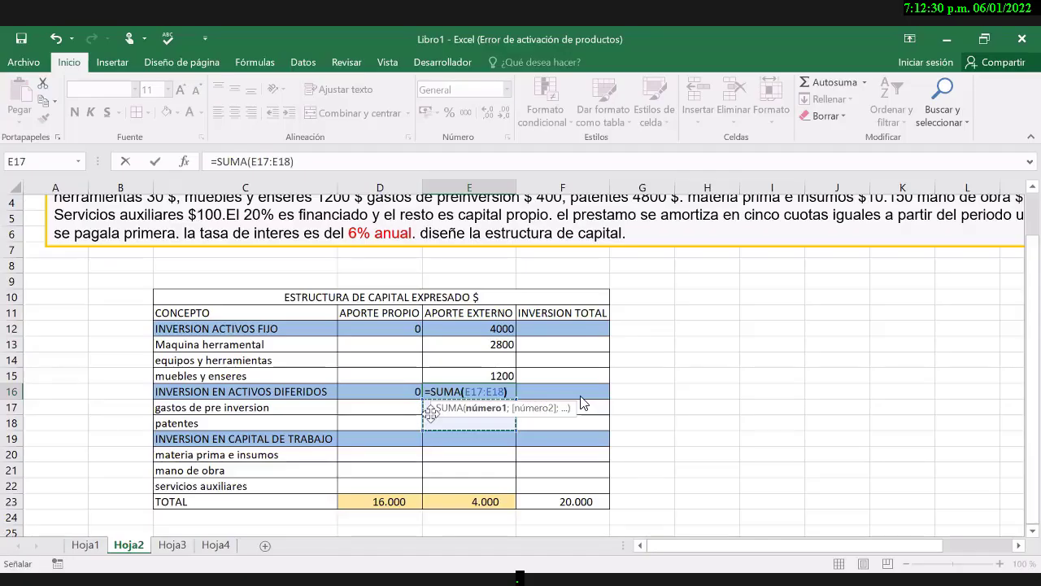
pyautogui.press('Return')
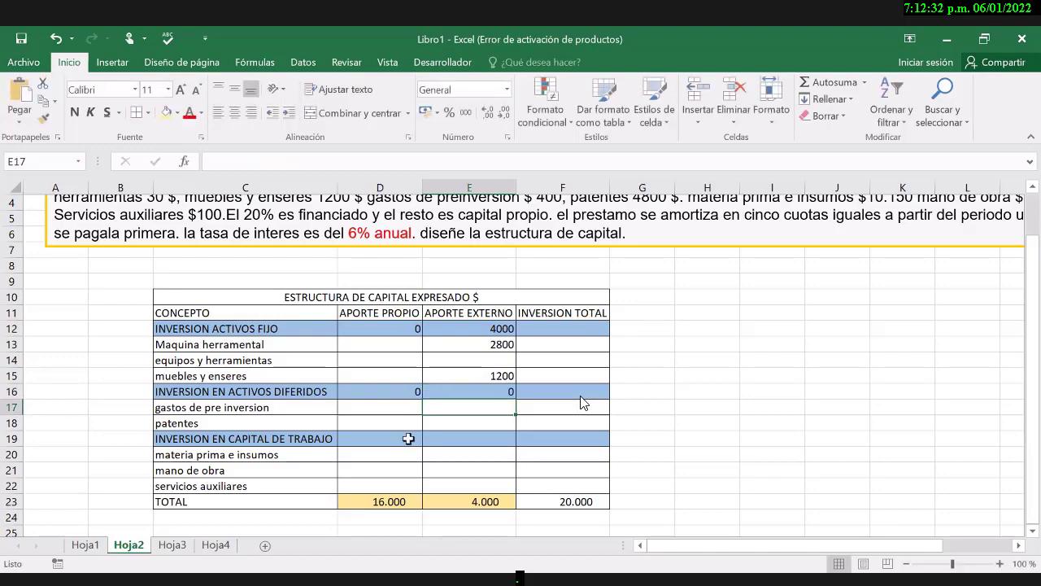
# - Sum the own contributions of the working-capital items in D19 with =SUMA(D20:D22)
pyautogui.click(409, 439)
pyautogui.write('=')
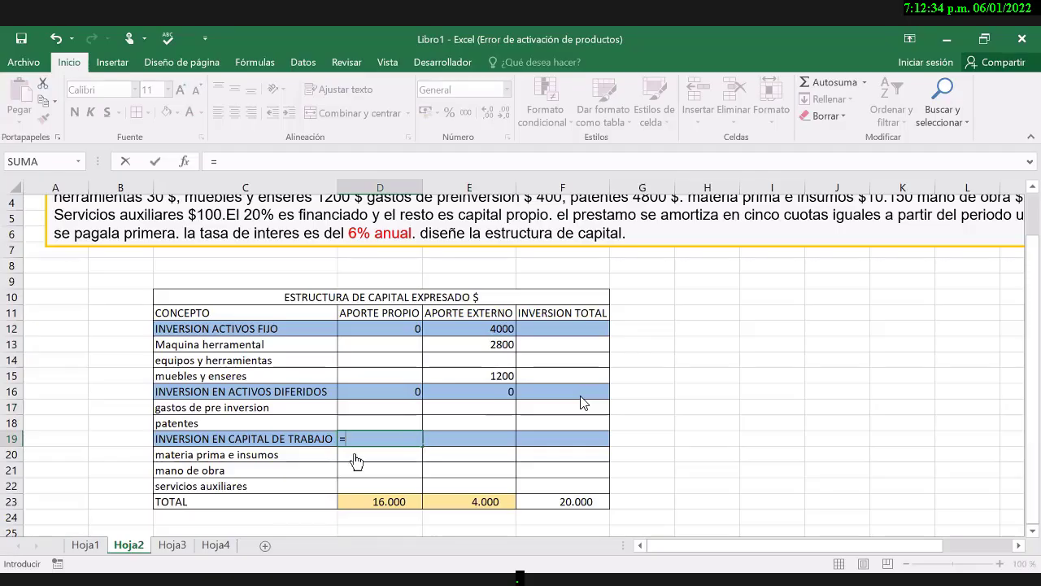
pyautogui.write('SUMA')
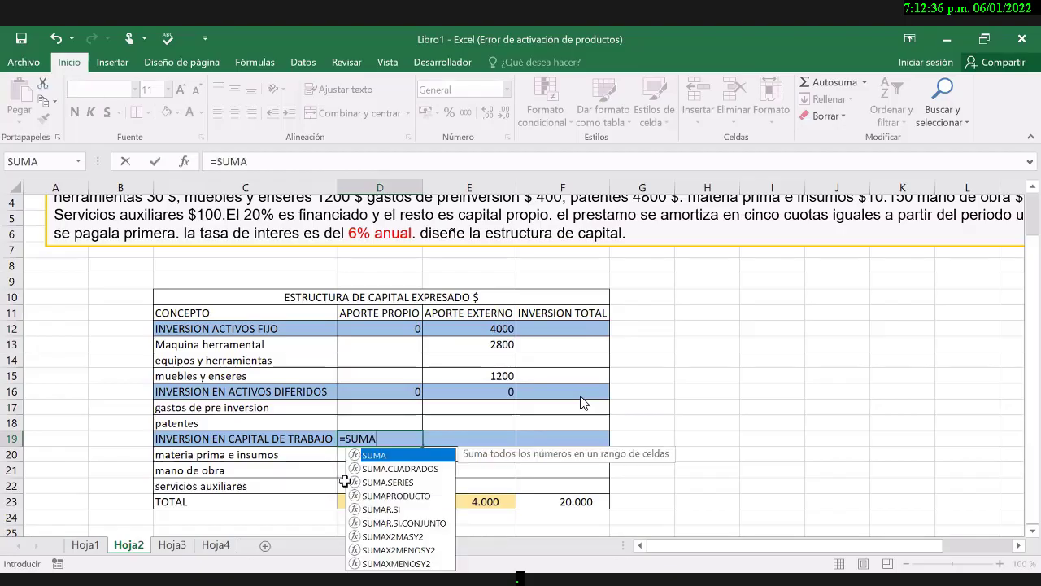
pyautogui.write('(')
pyautogui.moveTo(345, 454); pyautogui.dragTo(345, 481)
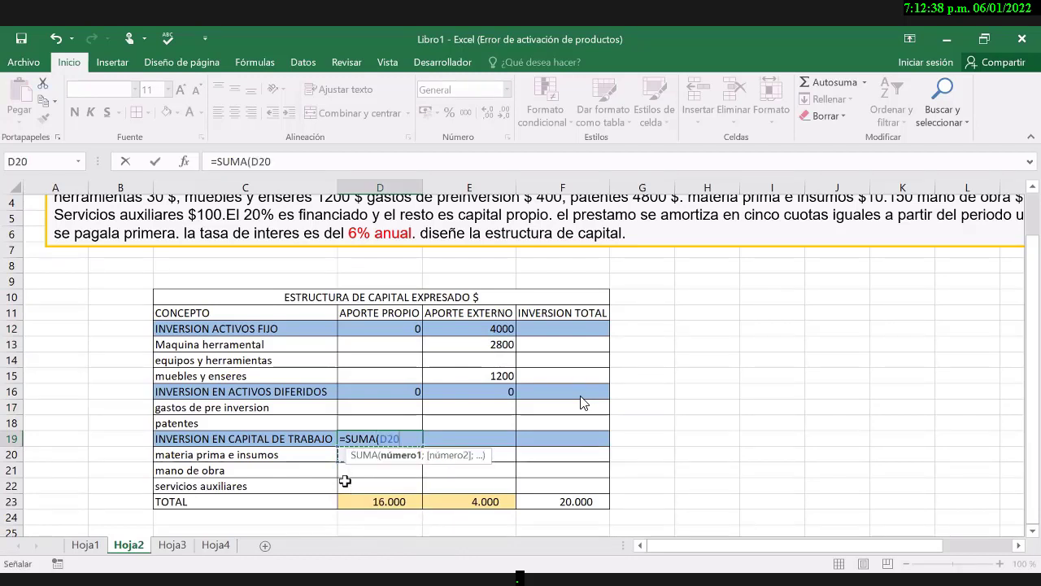
pyautogui.write(')')
# - Start the formula for the external contribution of INVERSION EN CAPITAL DE TRABAJO in E19
pyautogui.write('=')
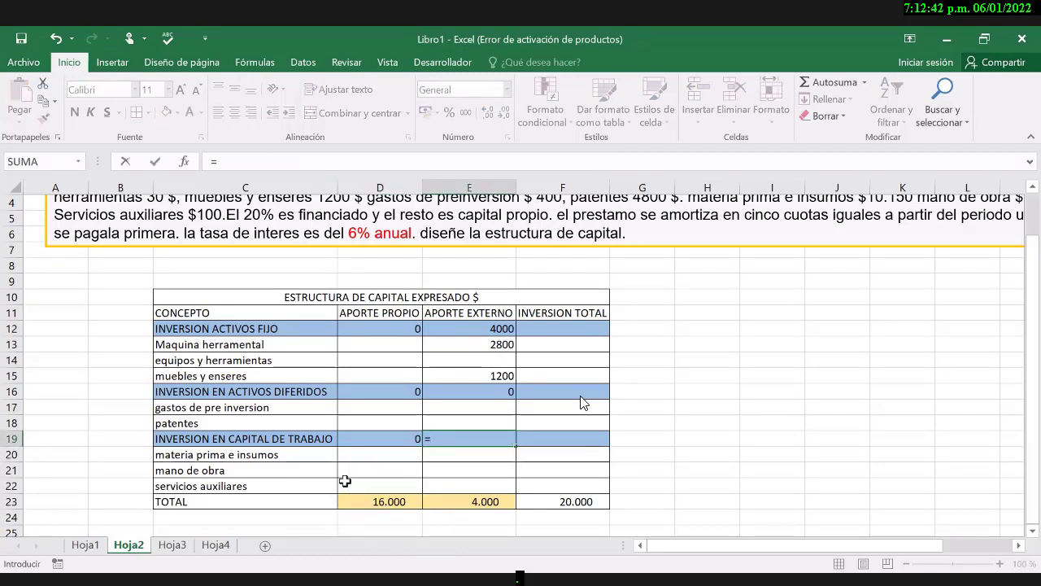
# - Sum the external contributions for working capital in E19 with =SUMA(E20:E22)
pyautogui.write('SUMA(')
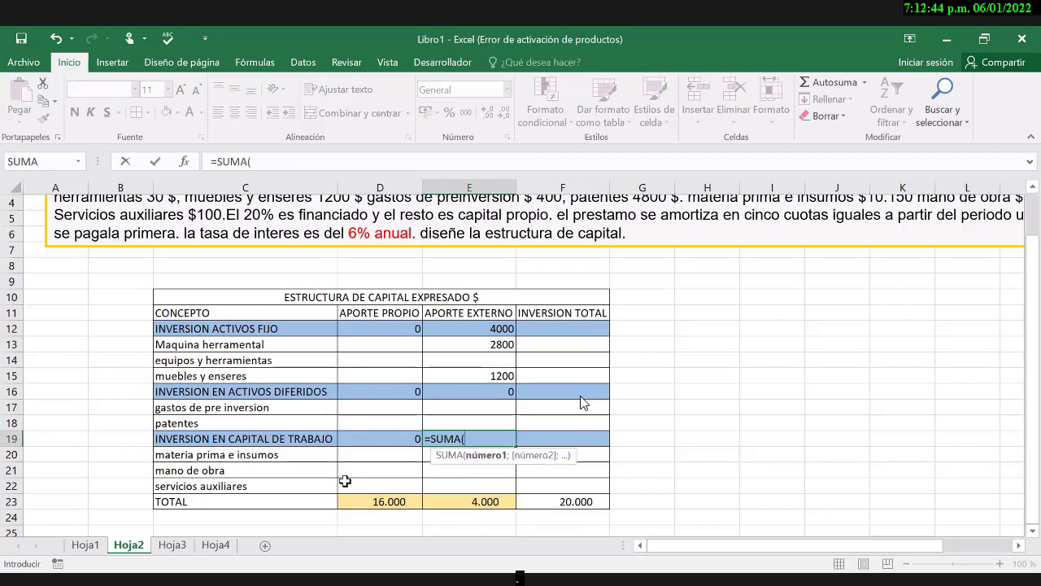
pyautogui.press('Down')
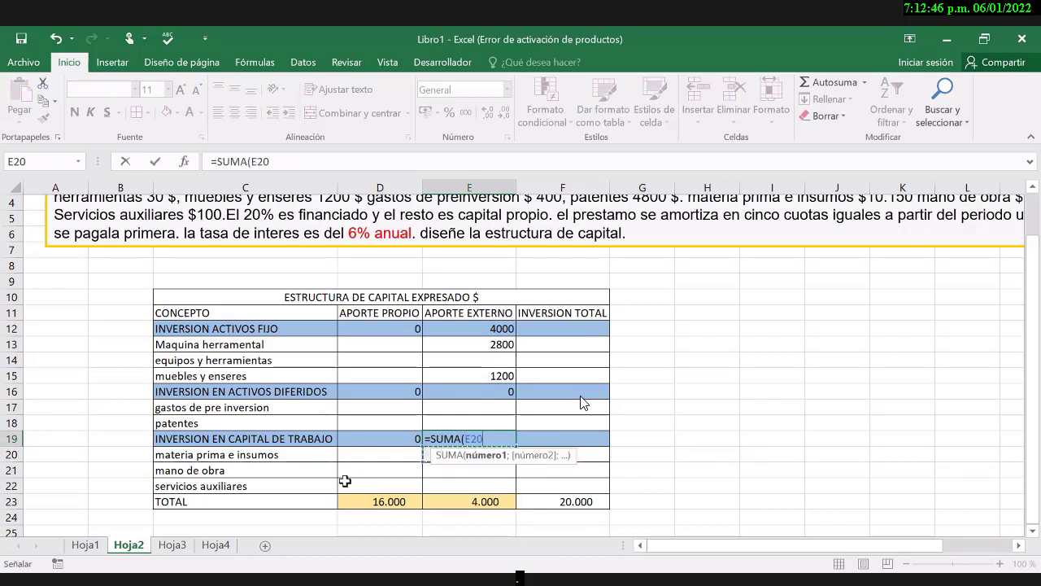
pyautogui.hotkey('shift', 'Down')
pyautogui.hotkey('shift', 'Down')
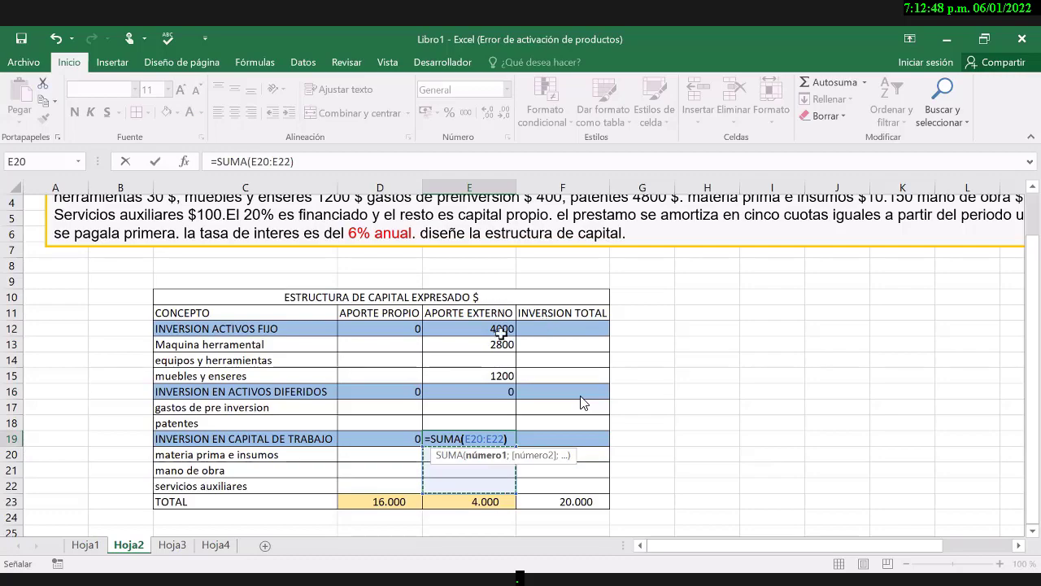
pyautogui.press('Return')
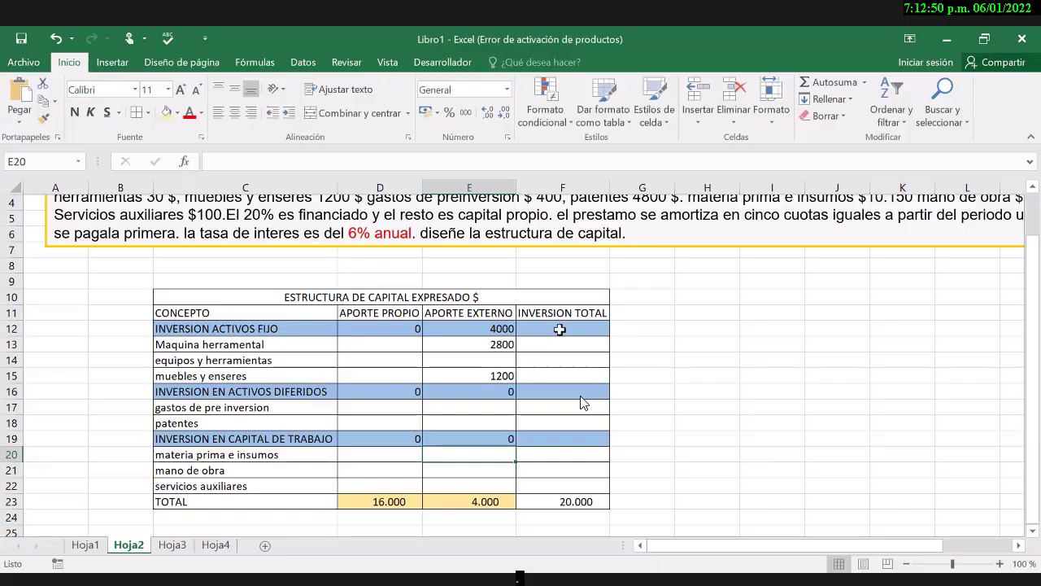
# - Calculate the total fixed-asset investment in F12 with the formula =D12+E12
pyautogui.click(562, 329)
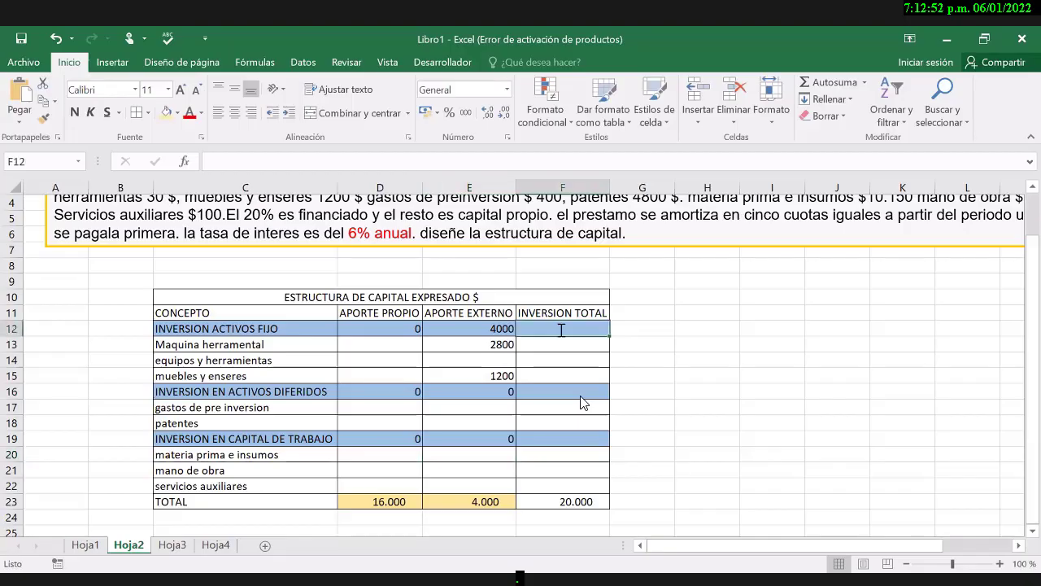
pyautogui.write('=')
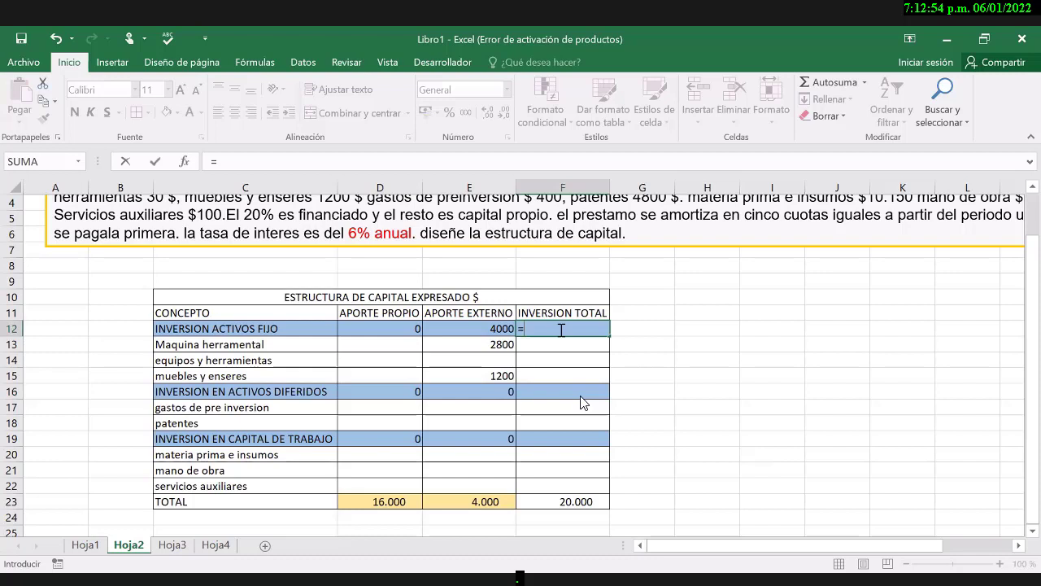
pyautogui.click(400, 328)
pyautogui.write('+')
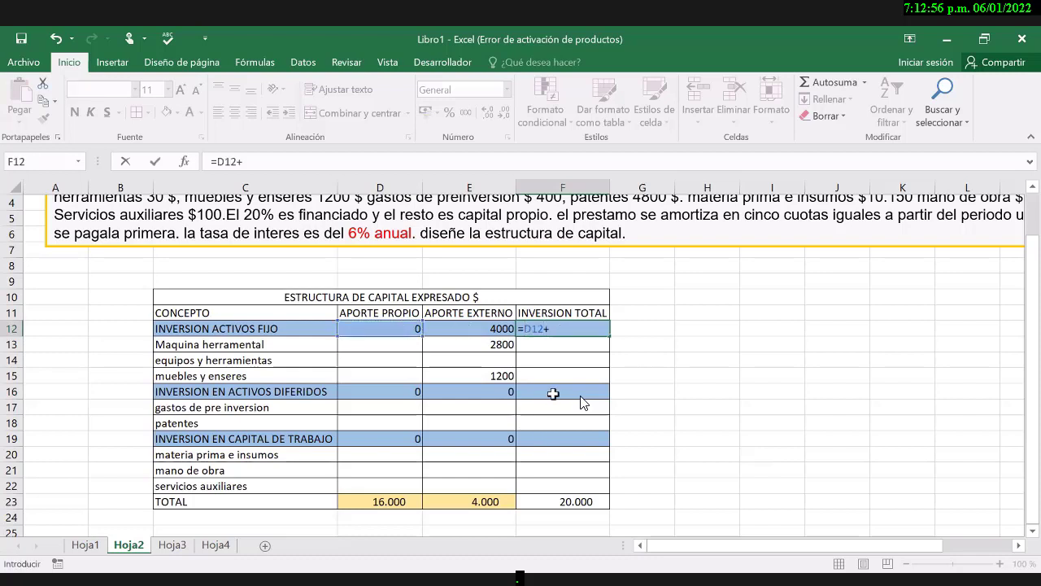
pyautogui.click(476, 328)
pyautogui.press('Return')
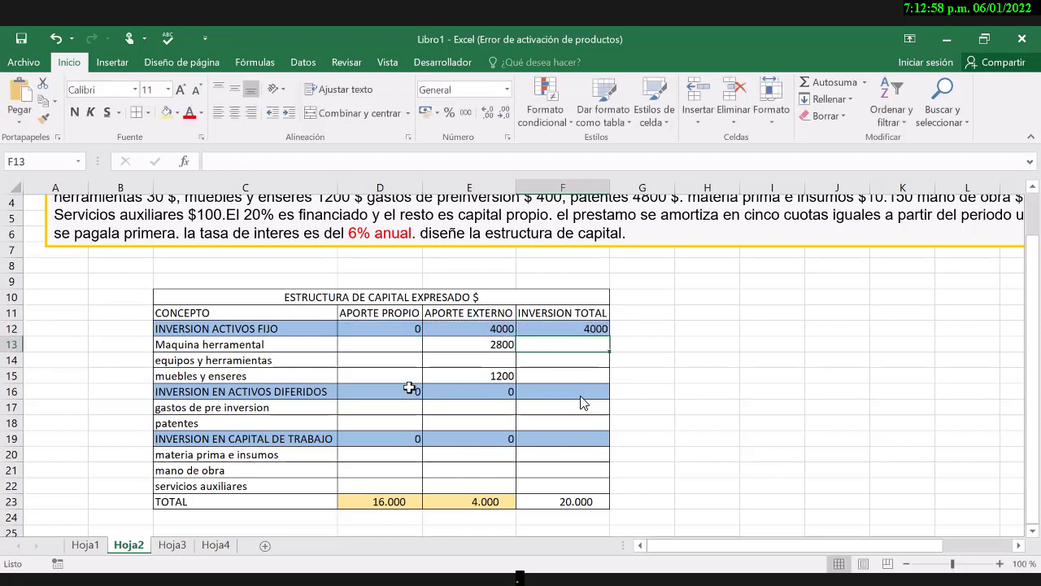
# - Calculate the total deferred-asset investment in F16 as the sum of D16 and E16
pyautogui.press('Down')
pyautogui.press('Down')
pyautogui.press('Down')
pyautogui.write('=')
pyautogui.press('Left')
pyautogui.press('Left')
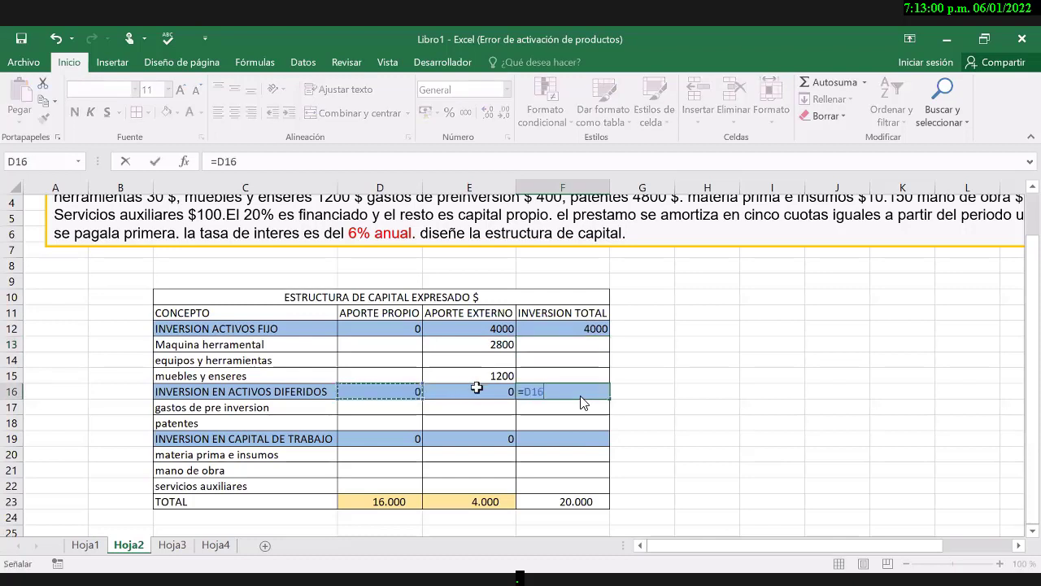
pyautogui.write('+')
pyautogui.press('Left')
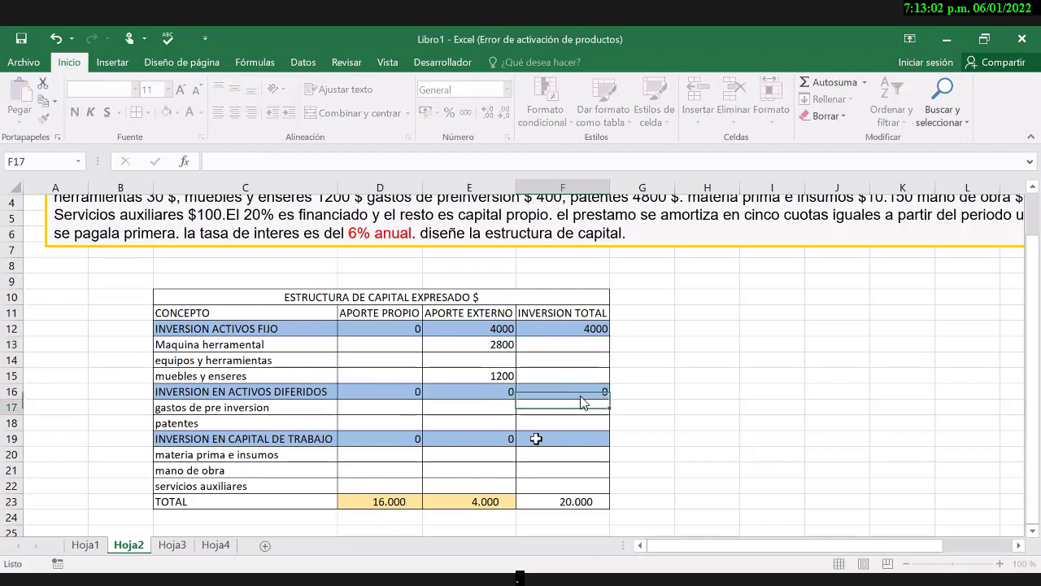
pyautogui.press('Return')
# - Calculate the total working-capital investment in F19 with the formula =D19+E19
pyautogui.click(536, 438)
pyautogui.write('=')
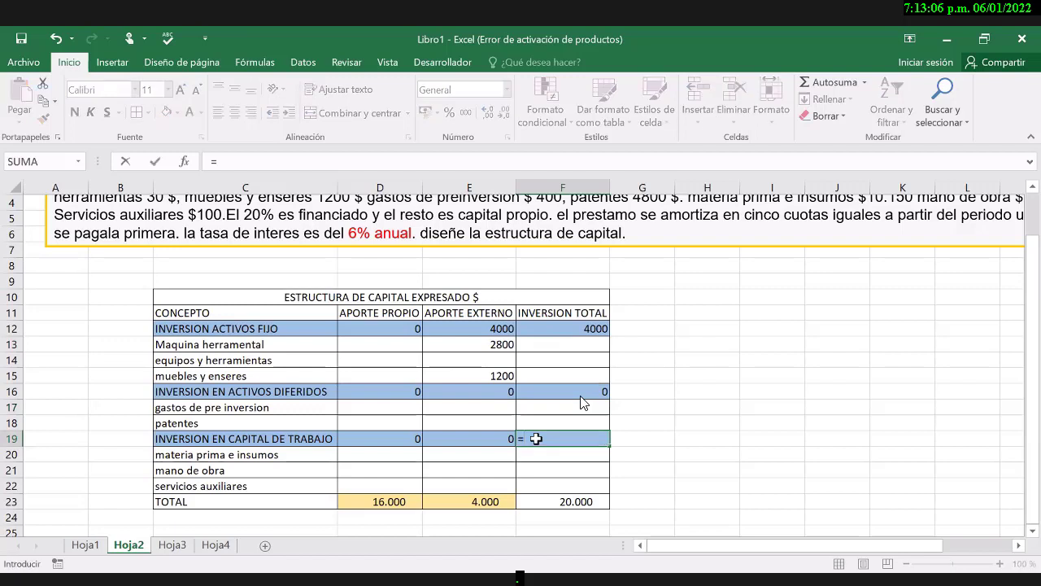
pyautogui.press('Left')
pyautogui.press('Left')
pyautogui.write('+')
pyautogui.click(469, 437)
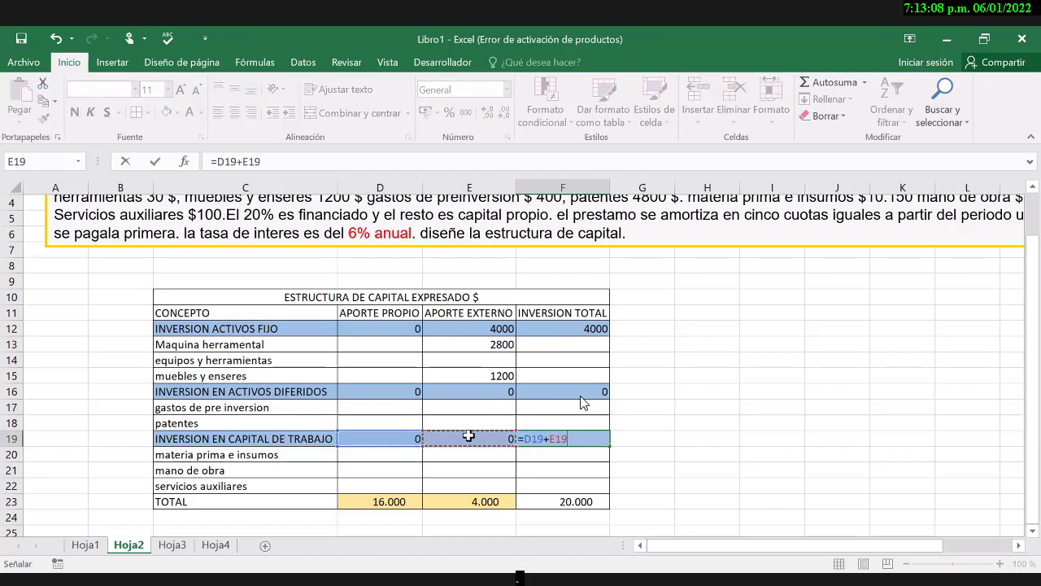
pyautogui.press('Return')
# - Check the external-contribution subtotal formula of the fixed-asset row in E12
pyautogui.press('Left')
pyautogui.press('Left')
pyautogui.press('Down')
pyautogui.press('Down')
pyautogui.press('Down')
pyautogui.press('Down')
pyautogui.press('Down')
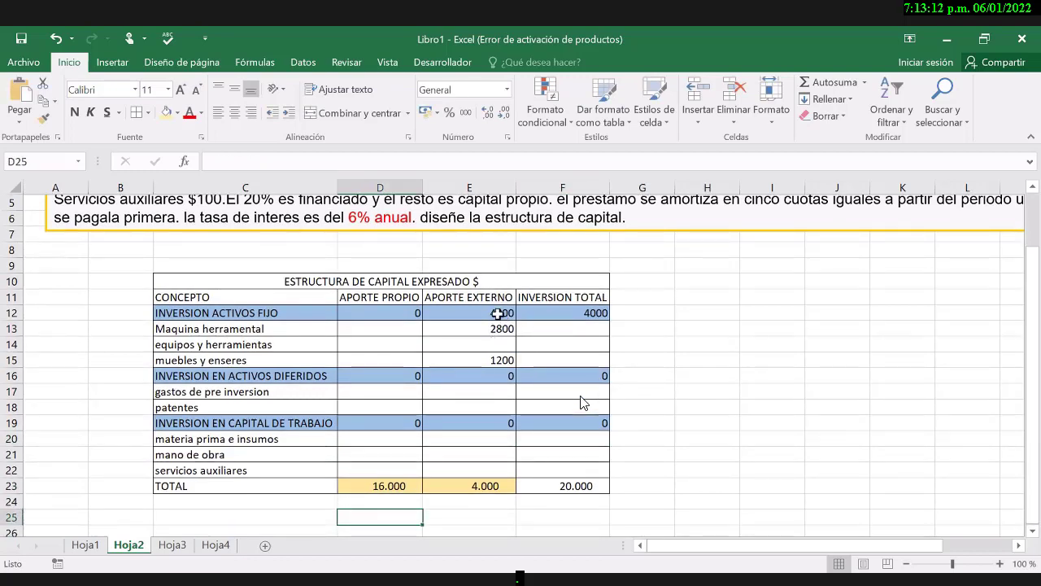
pyautogui.click(492, 313)
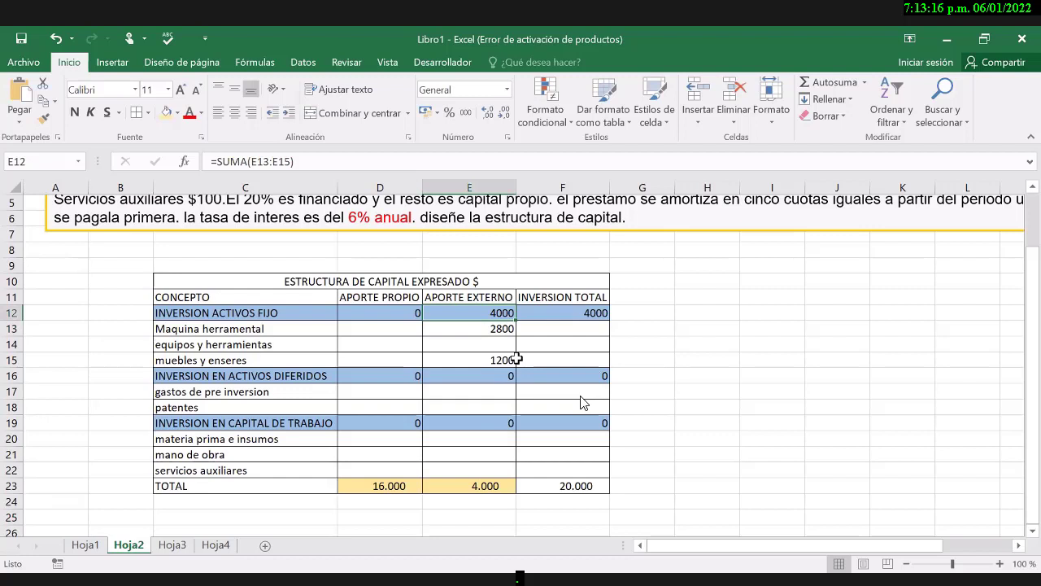
pyautogui.click(396, 334)
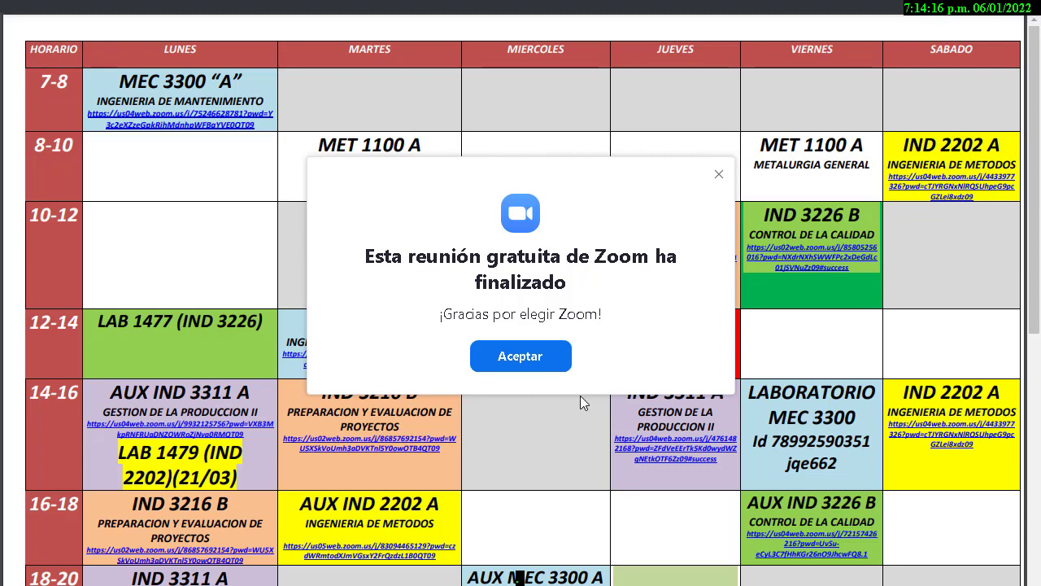
# - Dismiss the ended-meeting notice and reopen the Zoom meeting from the invitation link in the Telegram chat
pyautogui.click(521, 362)
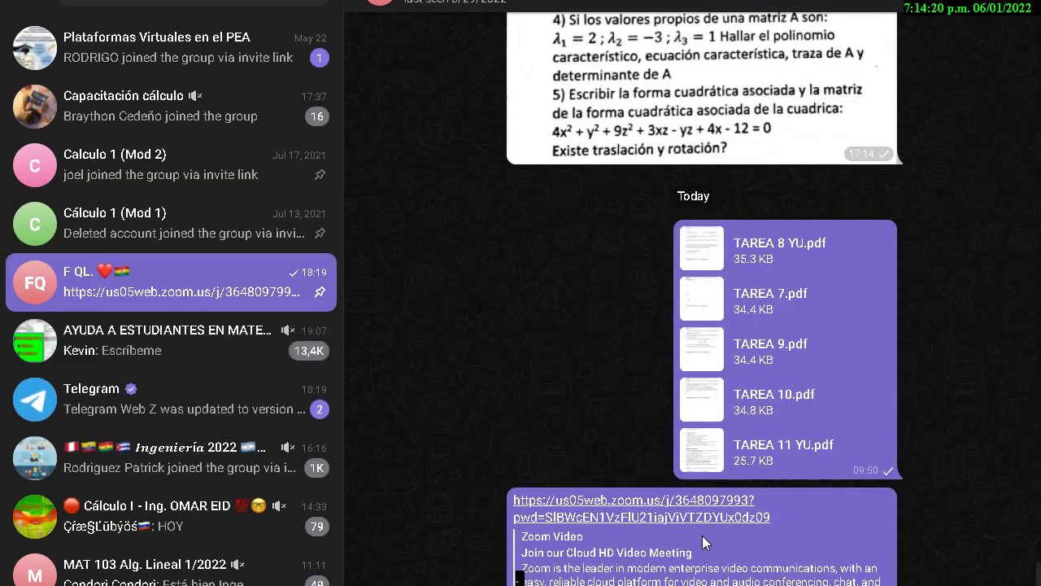
pyautogui.click(681, 518)
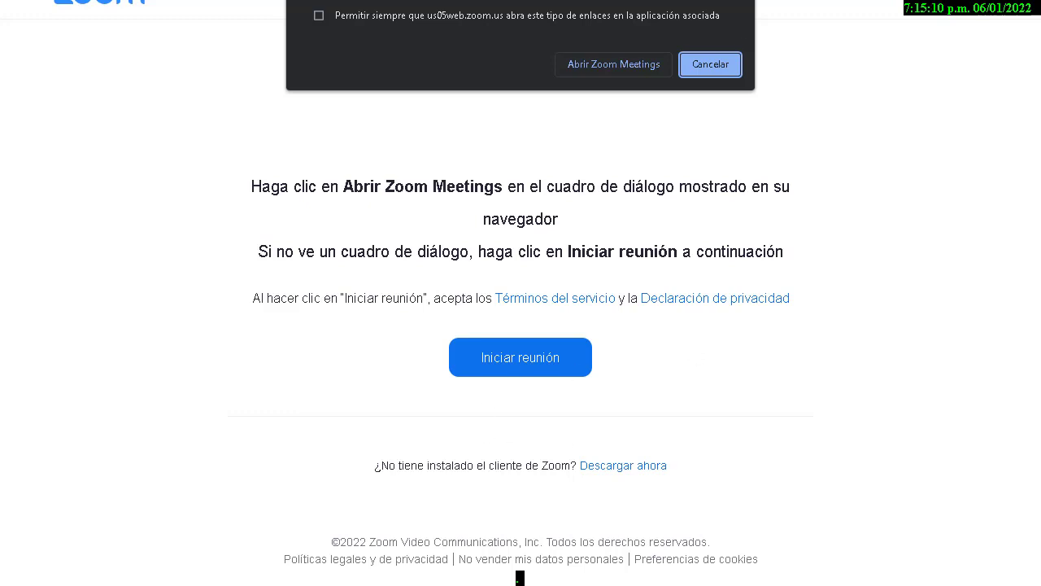
pyautogui.click(637, 65)
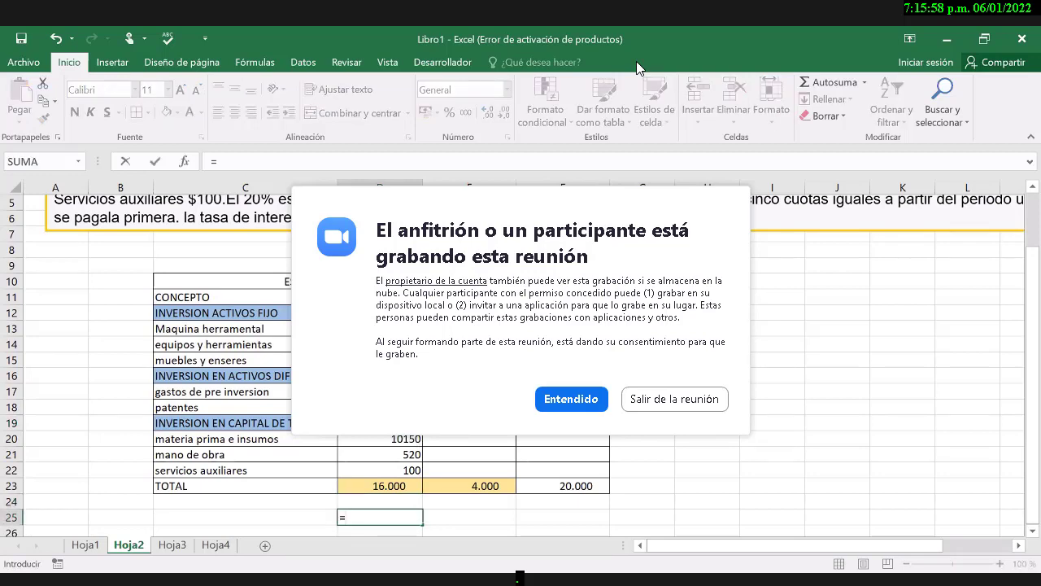
# - Add a check total for own contributions in D25 with the formula =D12+D16+D19
pyautogui.write('D12+')
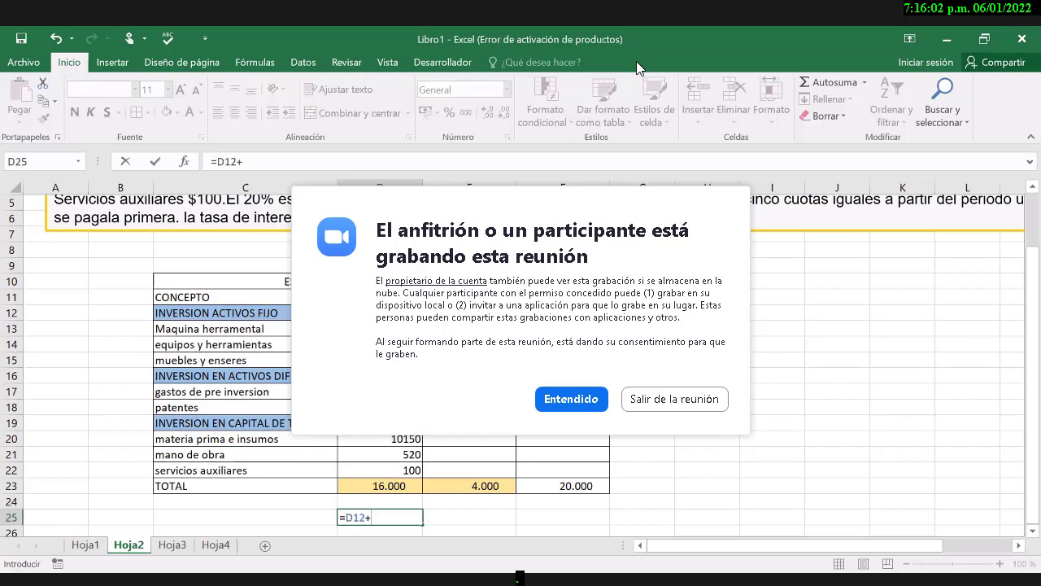
pyautogui.write('D16+')
pyautogui.press('Up')
pyautogui.press('Up')
pyautogui.press('Up')
pyautogui.press('Up')
pyautogui.press('Up')
pyautogui.press('Up')
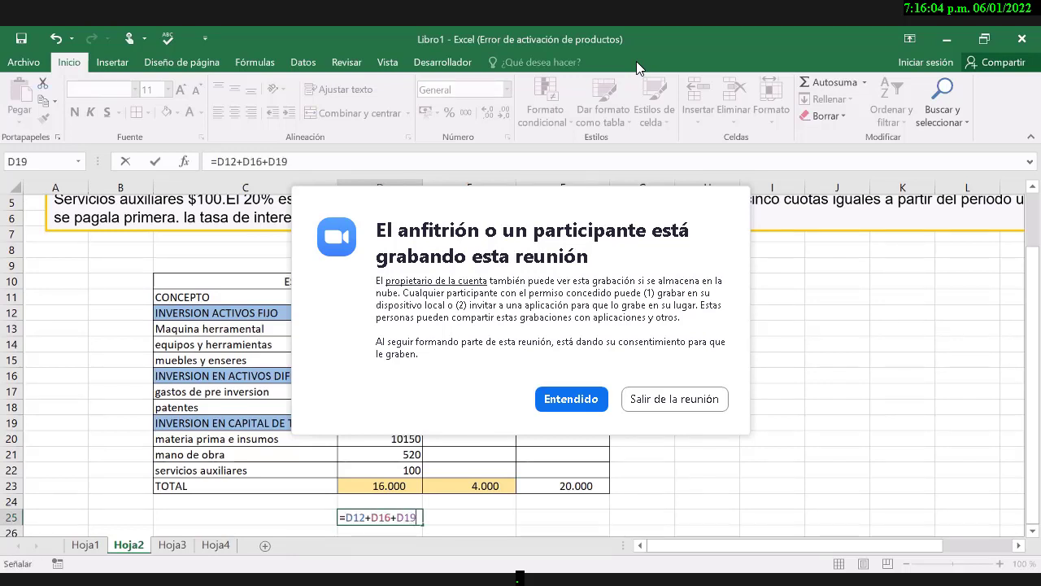
pyautogui.press('Tab')
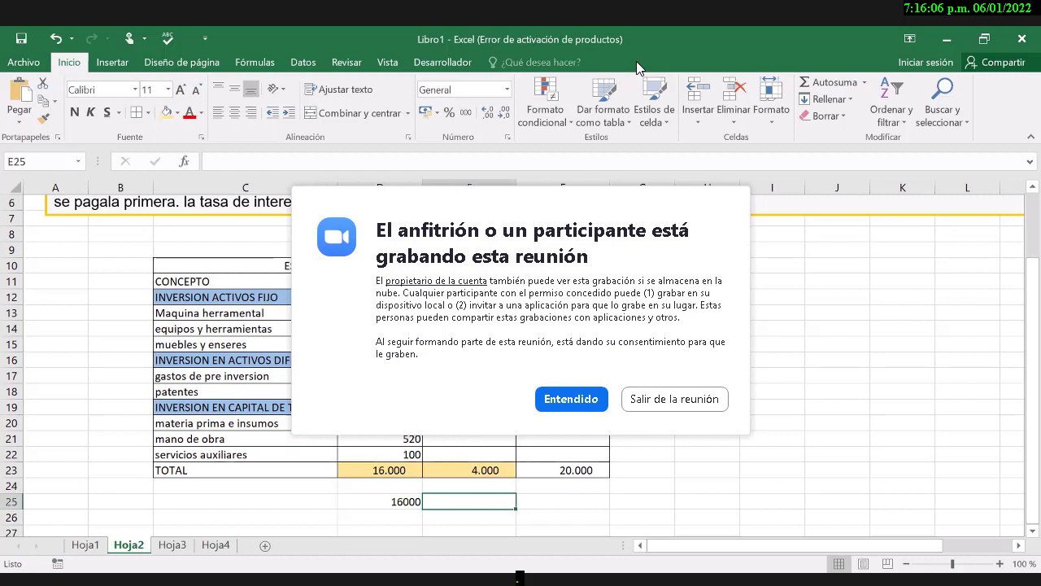
# - Add a check total for external contributions in E25 with the formula =E12+E16+E19
pyautogui.write('=')
pyautogui.press('Up')
pyautogui.press('Up')
pyautogui.press('Up')
pyautogui.press('Up')
pyautogui.press('Up')
pyautogui.press('Up')
pyautogui.press('Up')
pyautogui.press('Up')
pyautogui.press('Up')
pyautogui.press('Up')
pyautogui.press('Up')
pyautogui.press('Up')
pyautogui.press('Up')
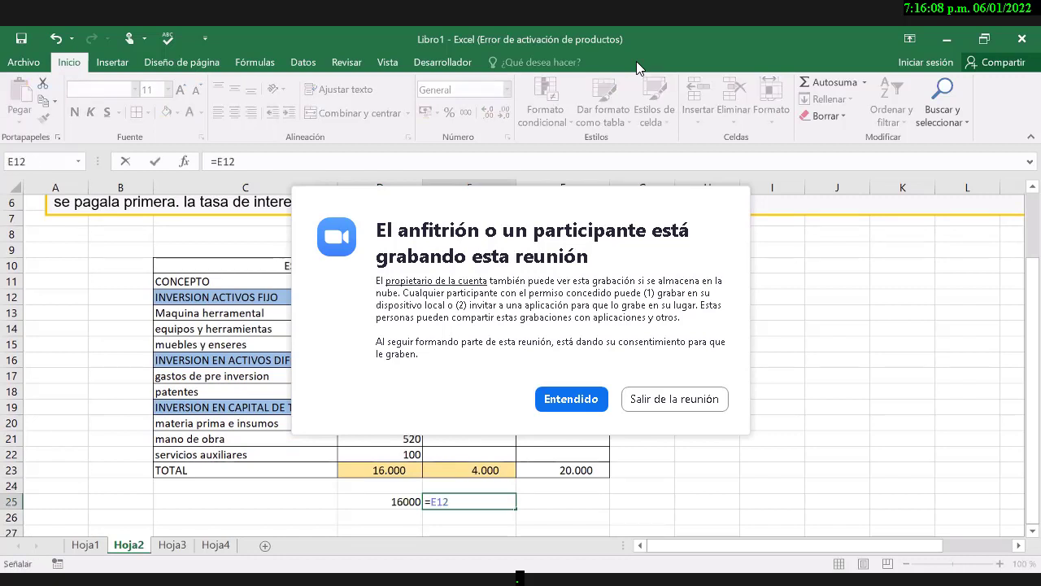
pyautogui.write('+')
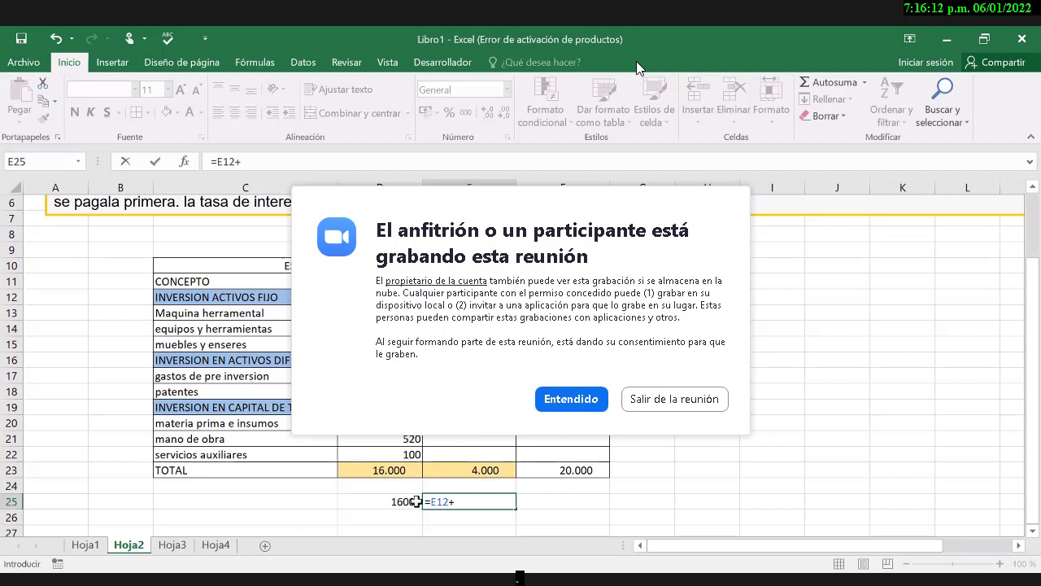
pyautogui.write('E16+E19')
pyautogui.press('Return')
# - Acknowledge the recording notice and format D25:E25 with a light orange fill and thousands separators without decimals
pyautogui.moveTo(379, 501); pyautogui.dragTo(469, 501)
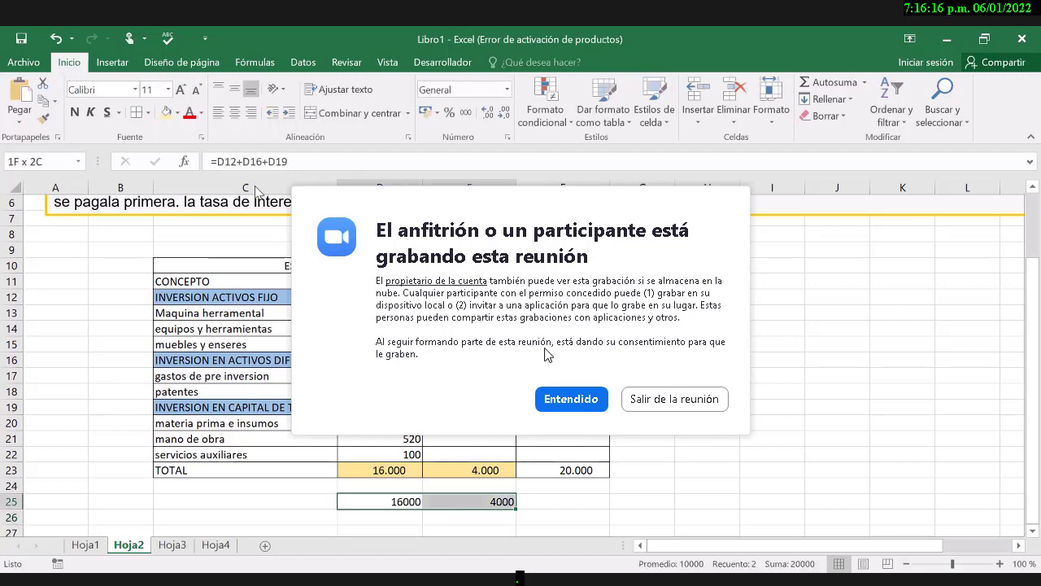
pyautogui.click(571, 399)
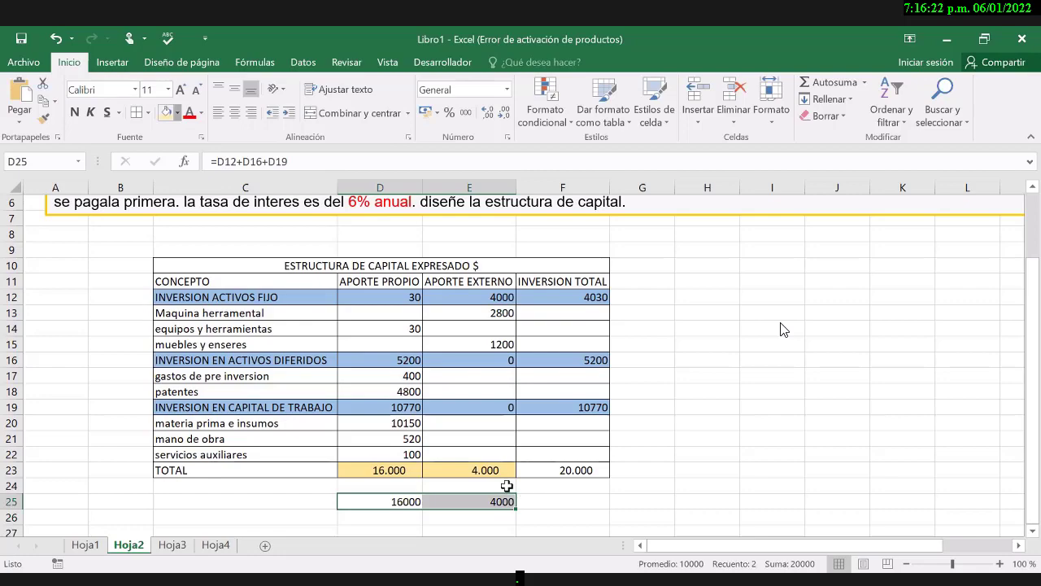
pyautogui.press('F4')
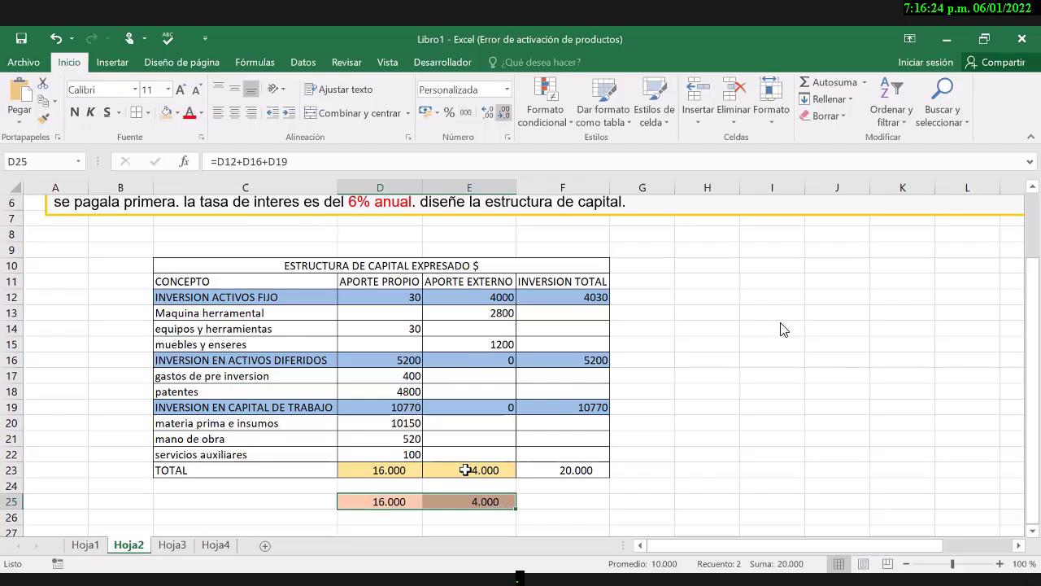
# - Compare the external-contribution total formula in E23 with the check formula in E25 and the machinery amount in E13
pyautogui.click(464, 469)
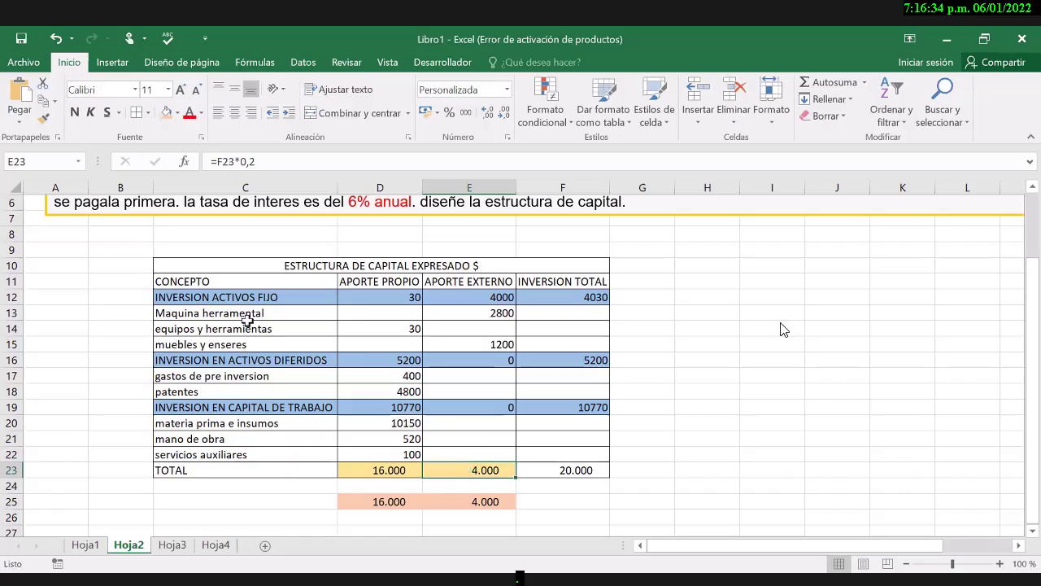
pyautogui.press('Left')
pyautogui.press('Left')
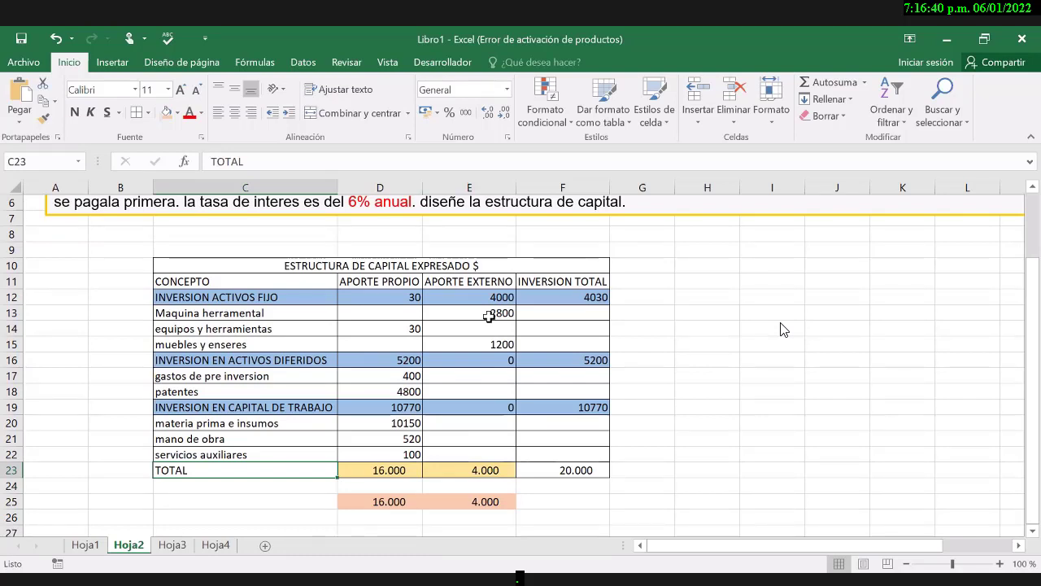
pyautogui.click(488, 316)
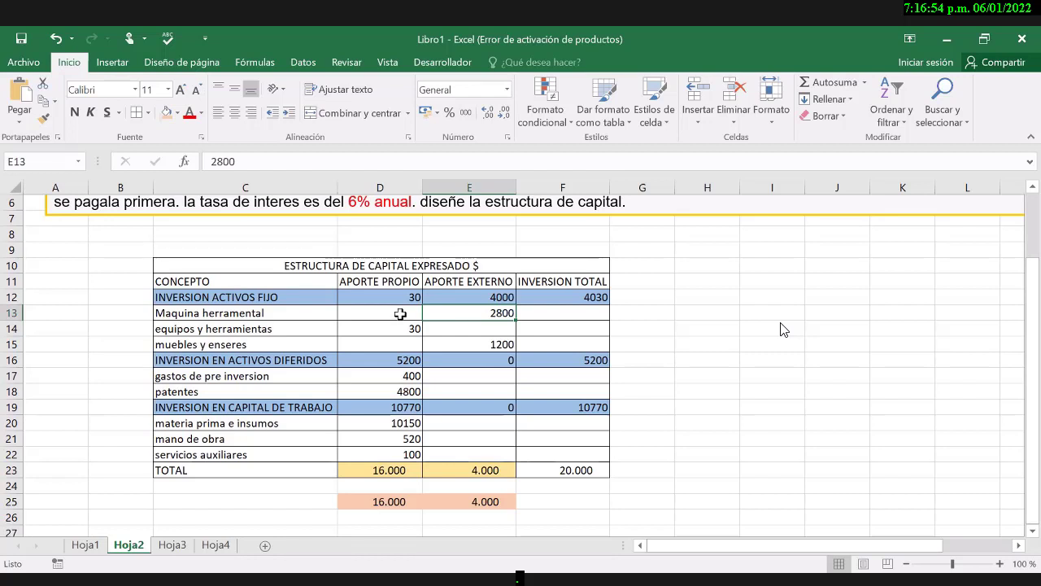
pyautogui.doubleClick(488, 501)
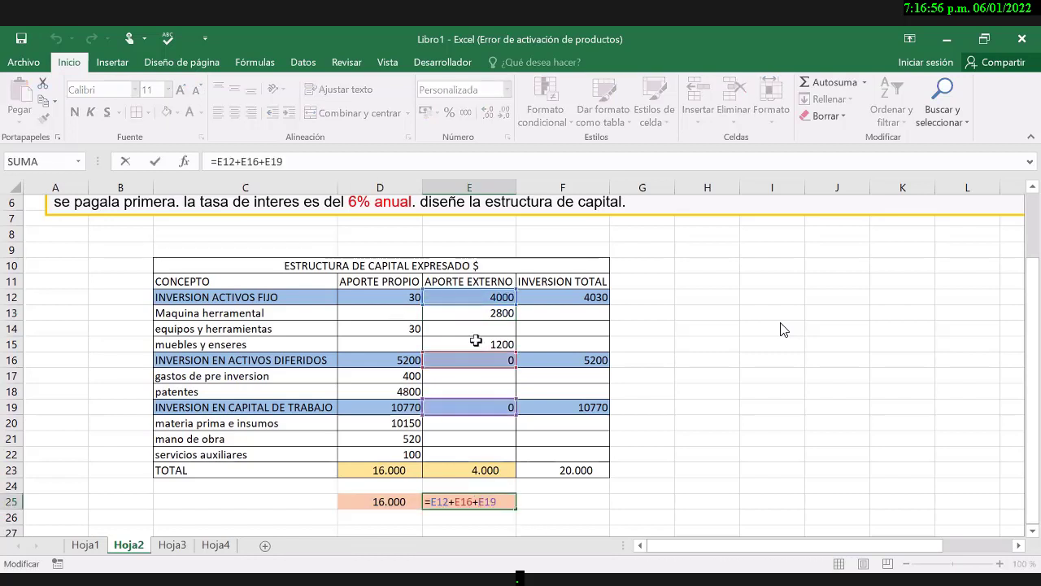
pyautogui.press('Escape')
pyautogui.press('Up')
pyautogui.press('Up')
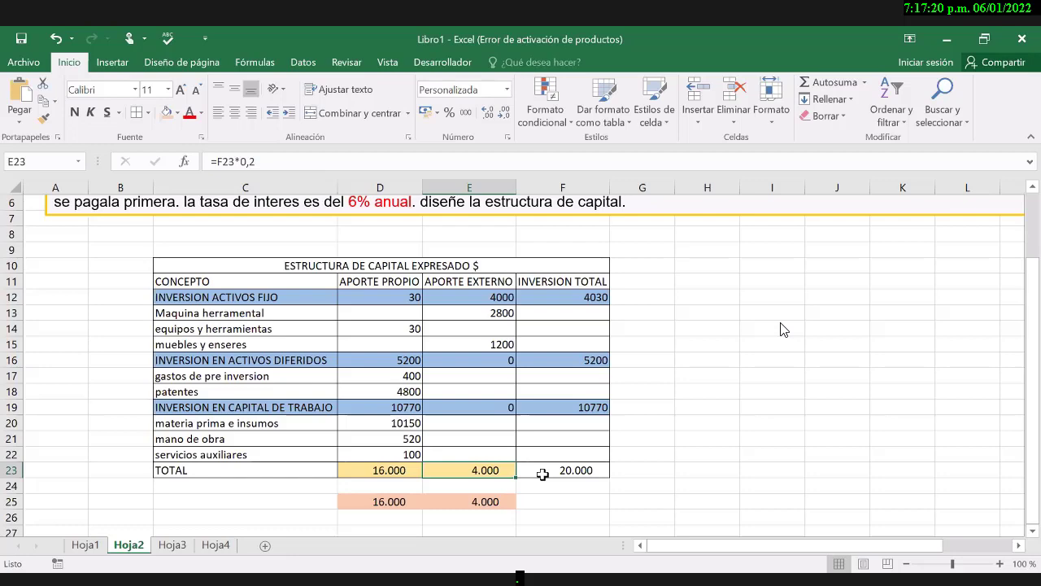
# - Reread the full problem statement above the table and compare it with the completed capital structure
pyautogui.scroll(2, 543, 474)
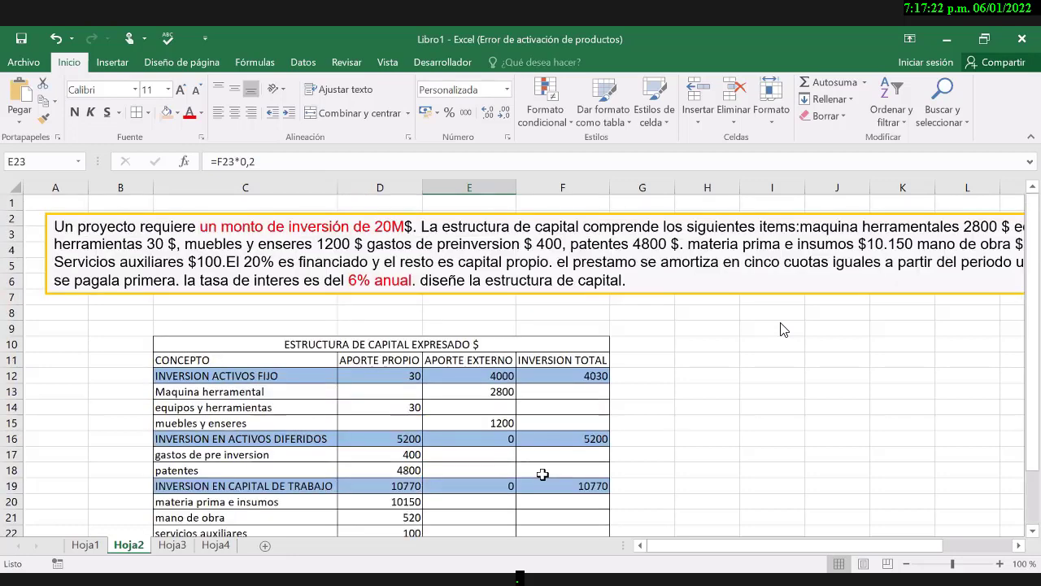
pyautogui.hscroll(2, 543, 474)
pyautogui.hscroll(1, 542, 473)
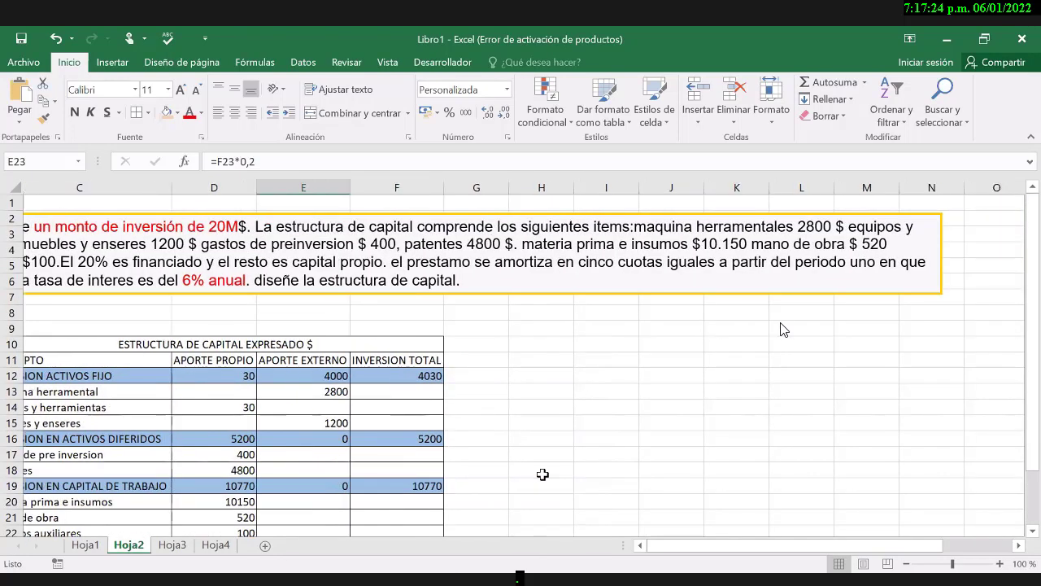
pyautogui.hscroll(-3, 543, 473)
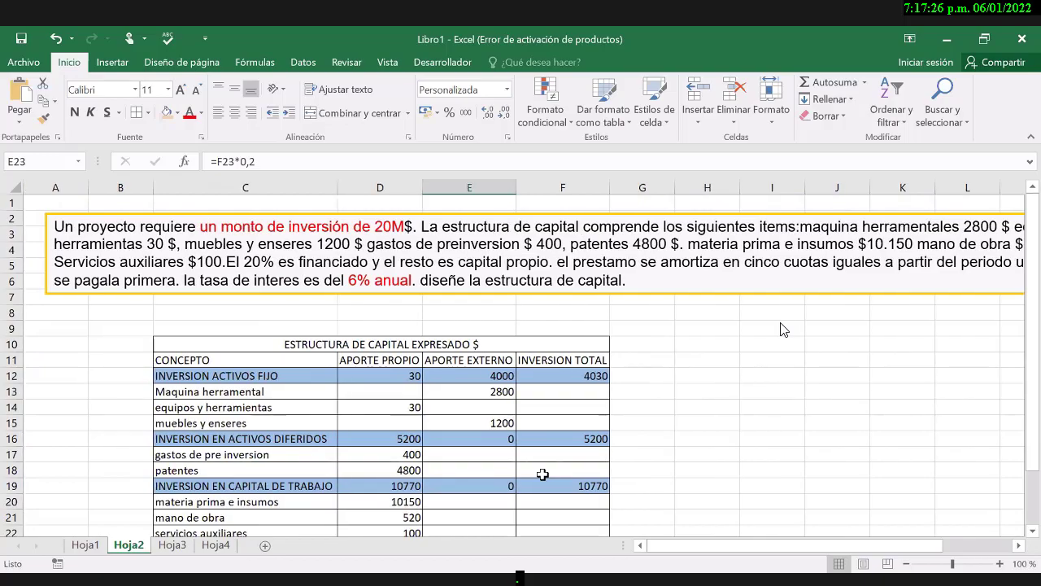
pyautogui.scroll(-3, 349, 477)
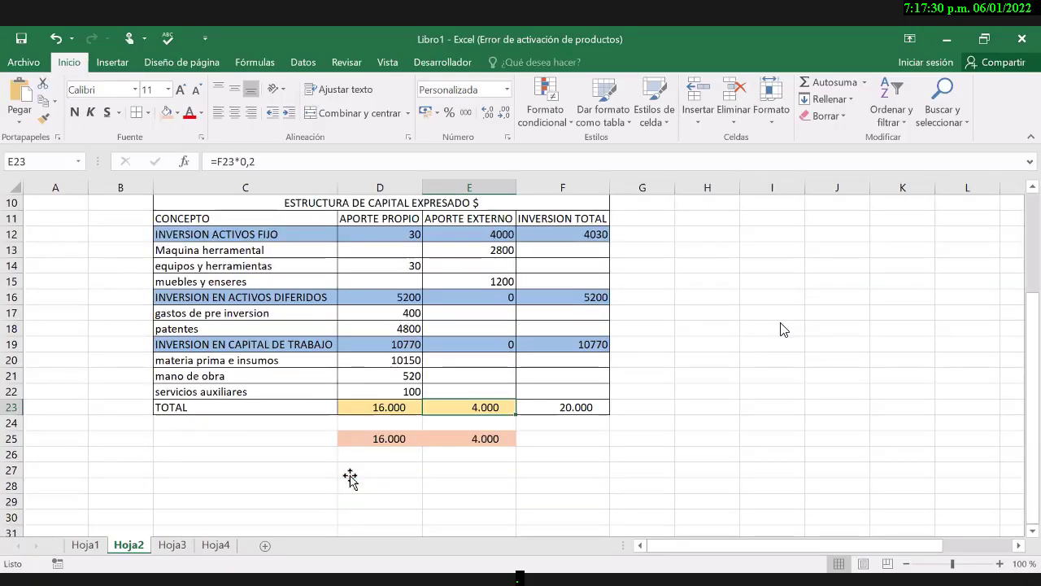
pyautogui.click(350, 478)
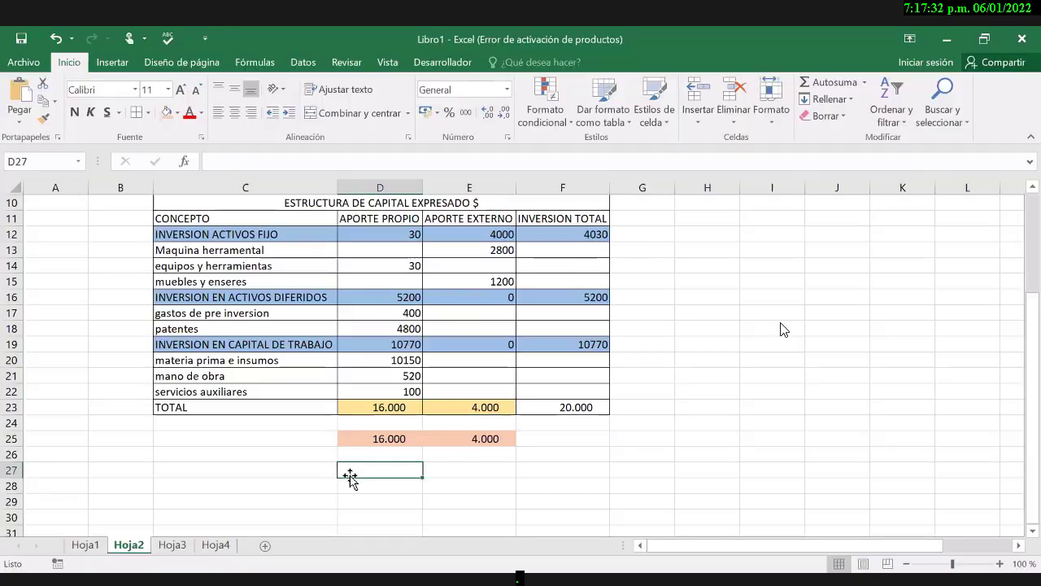
pyautogui.click(576, 415)
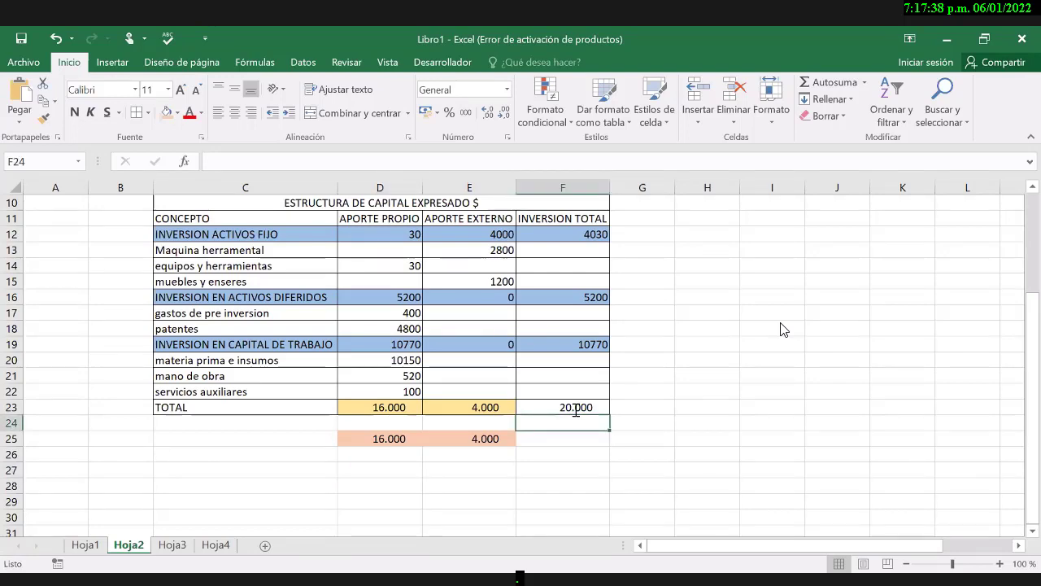
pyautogui.click(576, 409)
pyautogui.click(416, 482)
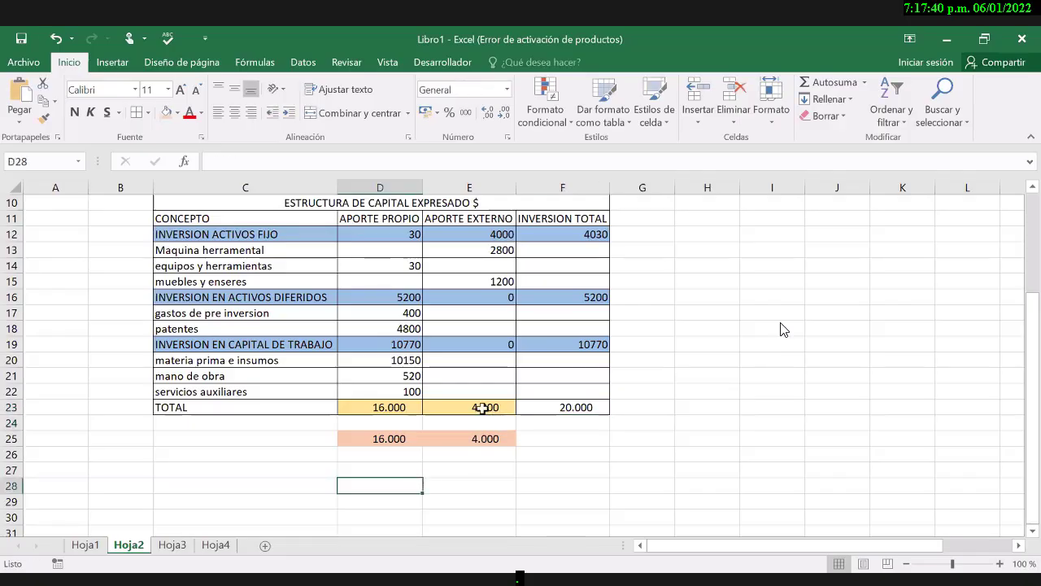
pyautogui.press('Right')
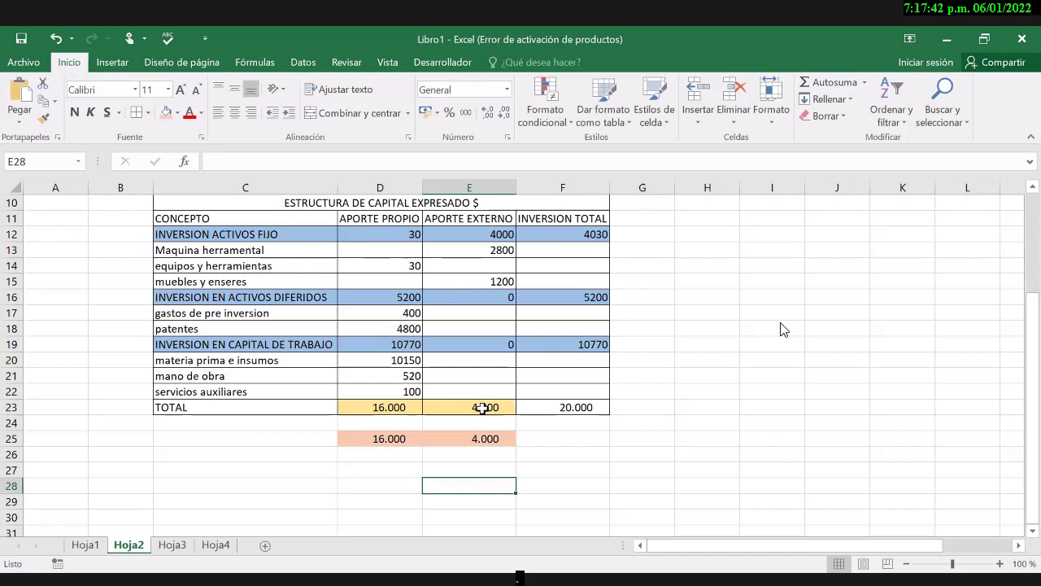
pyautogui.click(506, 410)
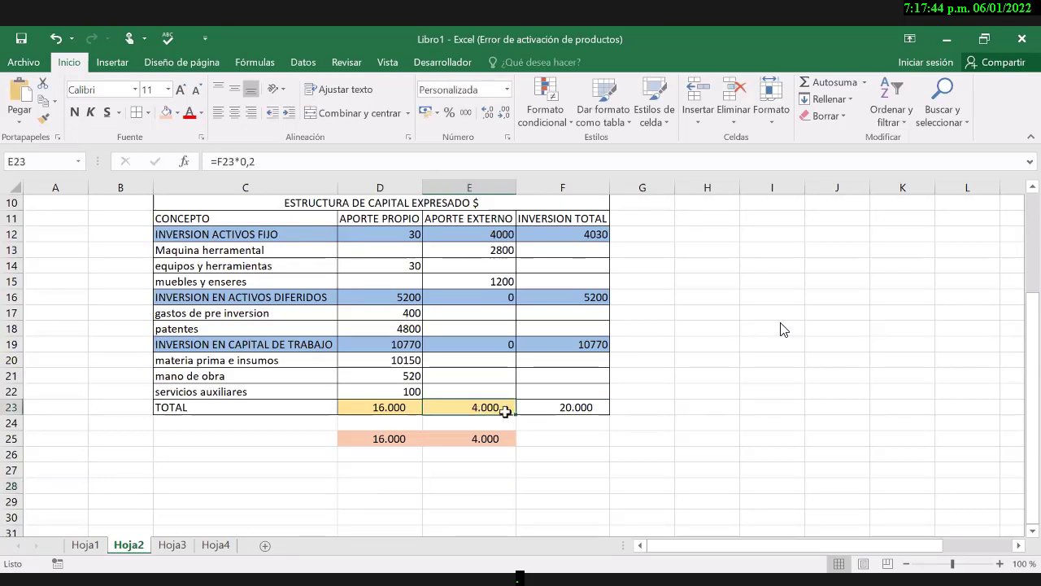
# - Enter the loan labels P, i and n in D28:D30 and apply borders to all cells in D28:E30
pyautogui.click(362, 487)
pyautogui.write('P')
pyautogui.press('Return')
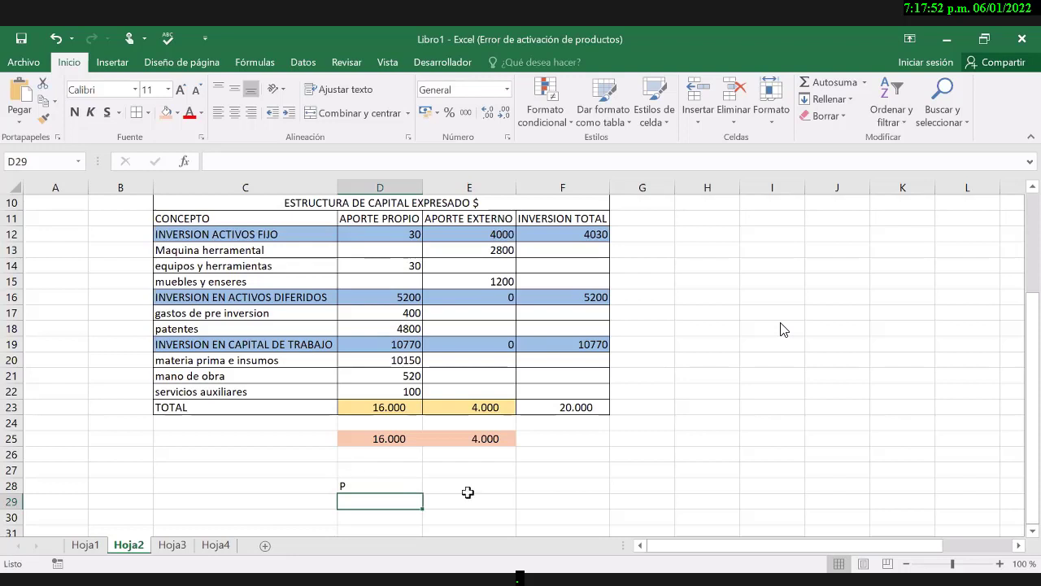
pyautogui.write('i')
pyautogui.press('Return')
pyautogui.write('n')
pyautogui.press('Return')
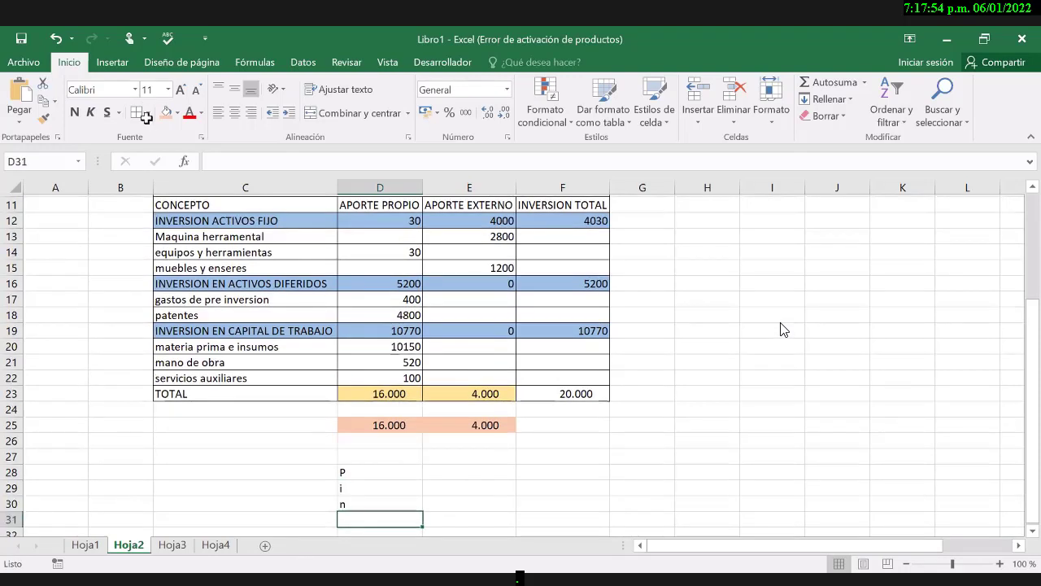
pyautogui.moveTo(362, 470); pyautogui.dragTo(468, 486)
pyautogui.moveTo(482, 390); pyautogui.dragTo(468, 501)
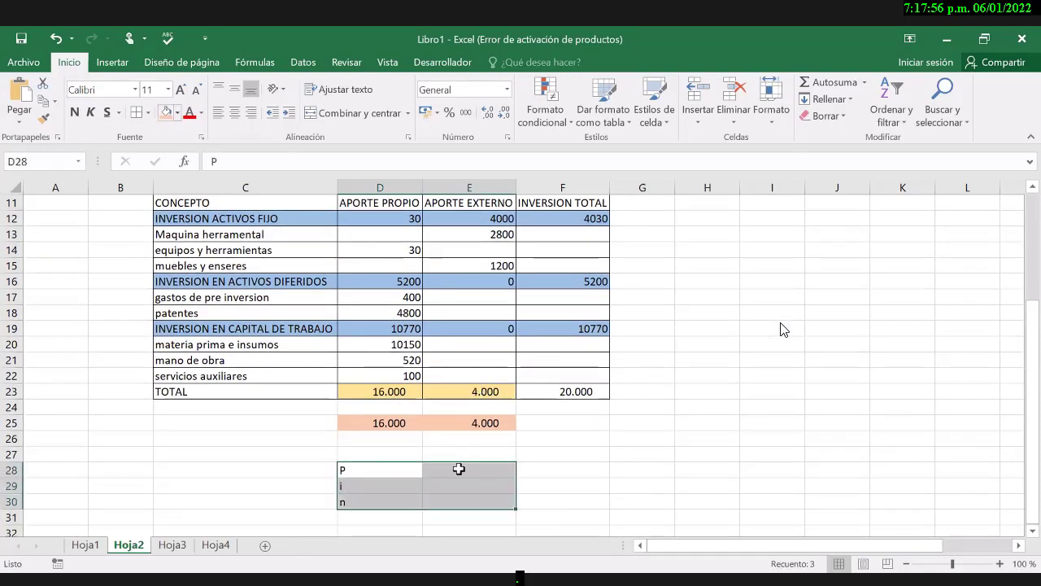
# - Fill the P value in E28 with a formula referencing the external contribution total in E23
pyautogui.click(460, 470)
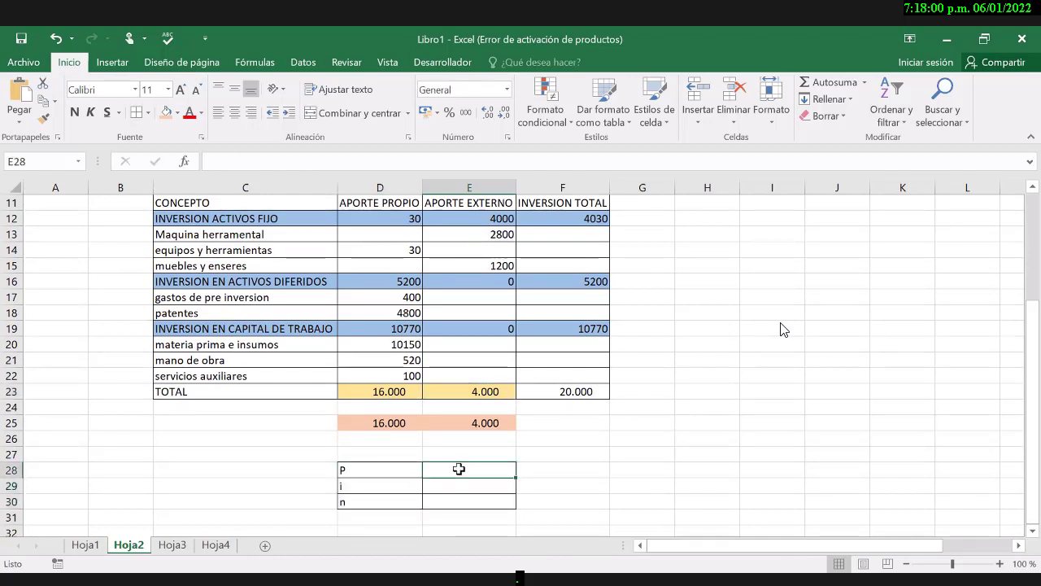
pyautogui.write('=')
pyautogui.click(488, 391)
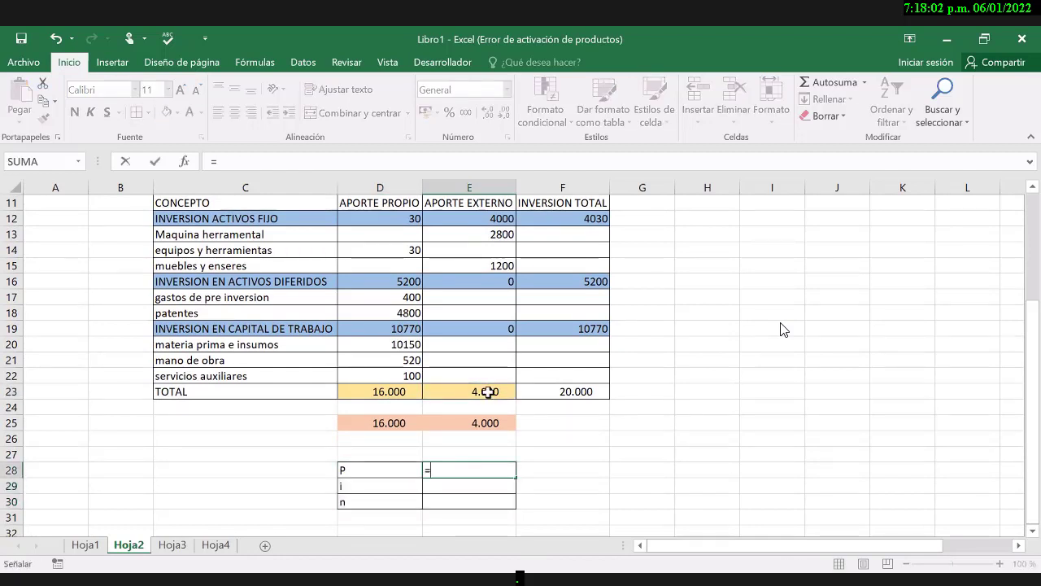
pyautogui.press('Return')
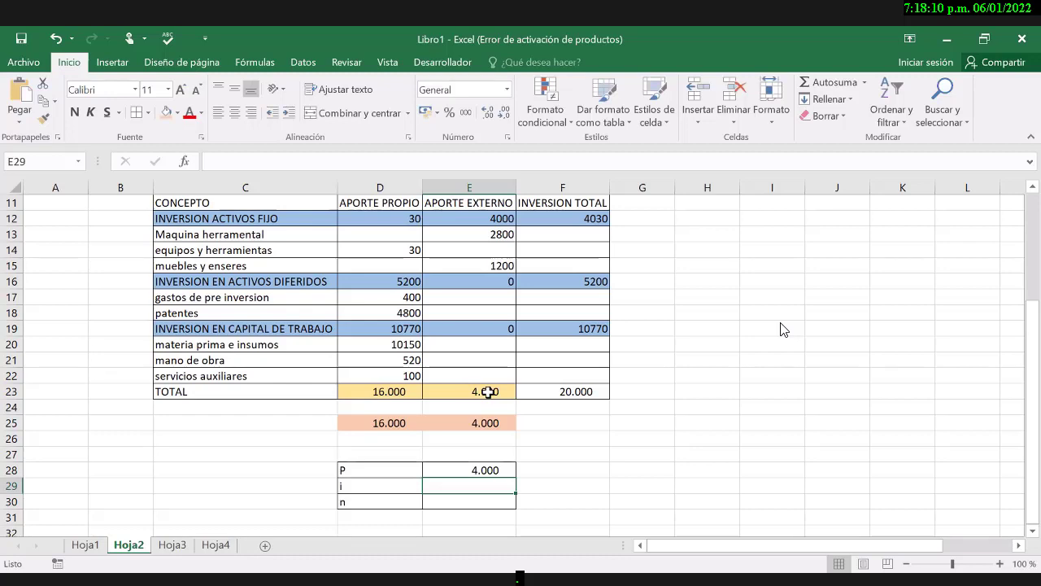
# - Reread the loan terms in the Hoja2 problem statement and the financing and contingency conditions in the Hoja3 statement
pyautogui.scroll(3, 780, 329)
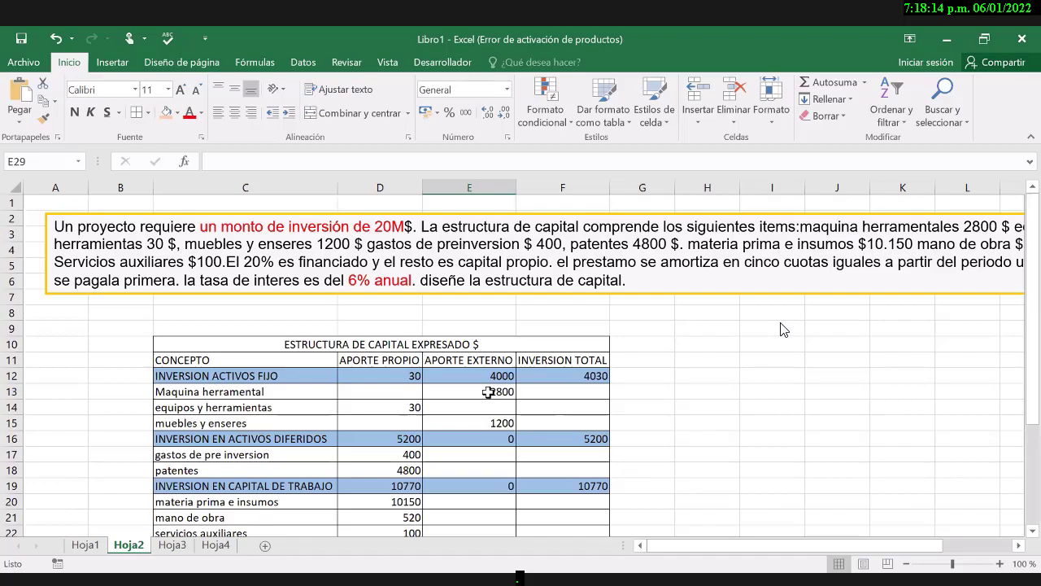
pyautogui.scroll(-2, 780, 328)
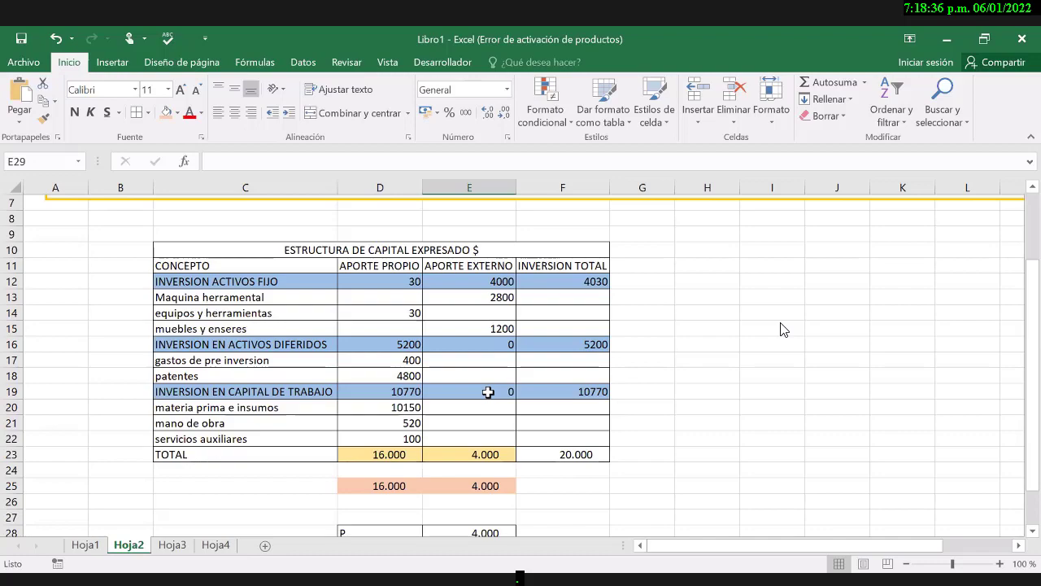
pyautogui.click(181, 550)
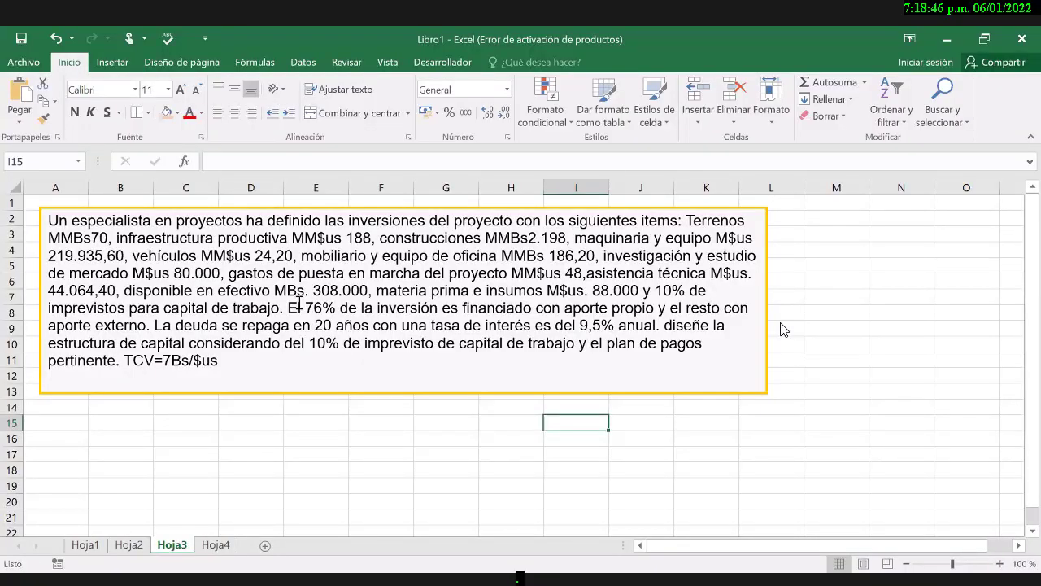
pyautogui.moveTo(279, 308); pyautogui.dragTo(558, 324)
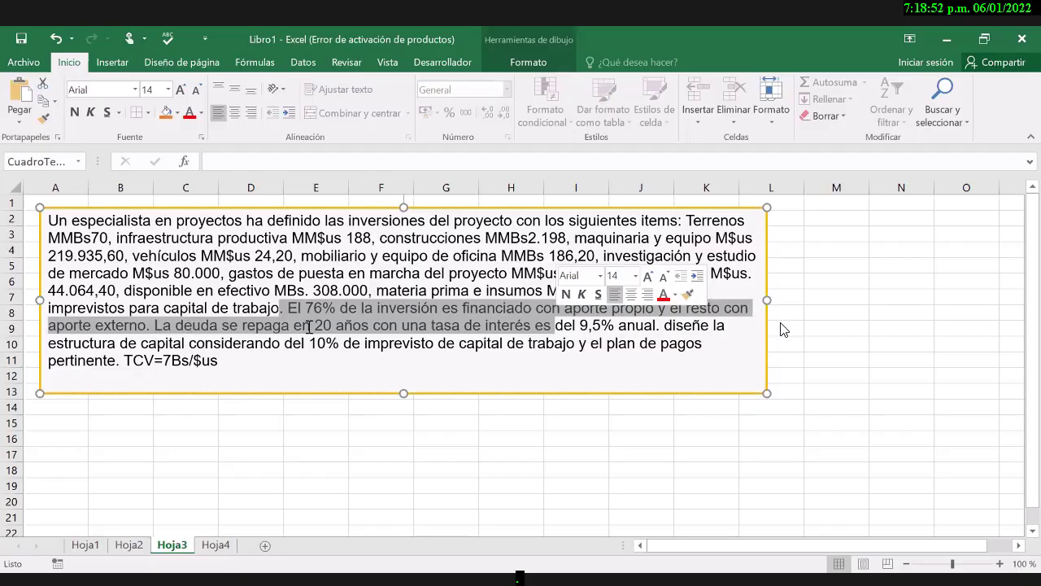
pyautogui.click(606, 329)
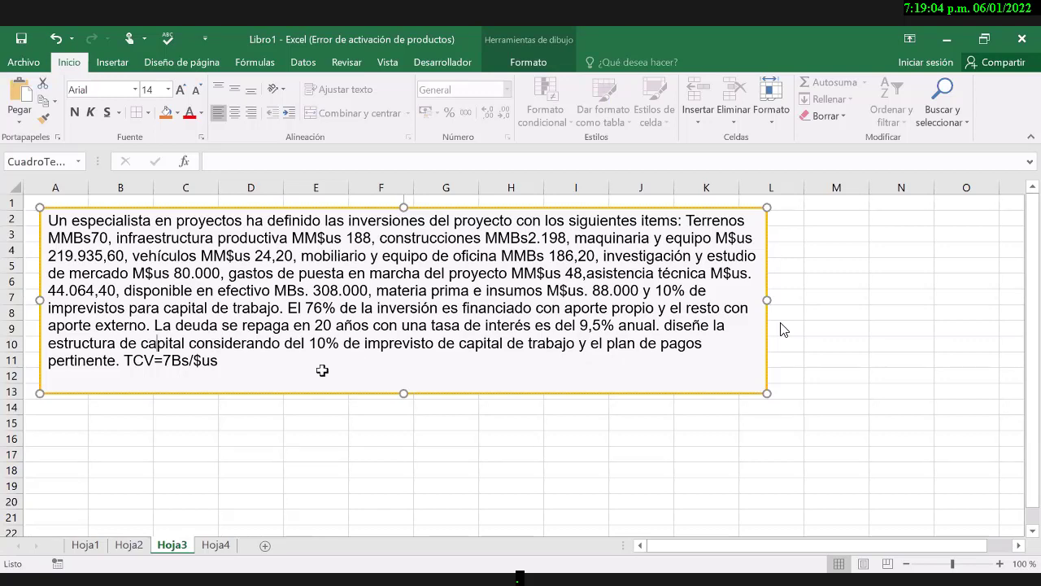
pyautogui.click(282, 456)
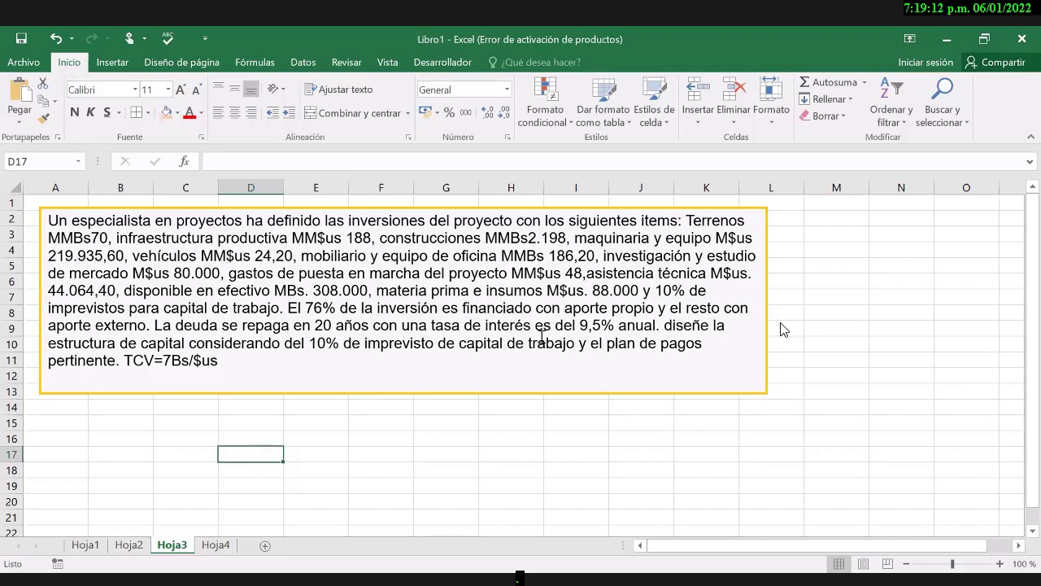
# - Color the Hoja3 statement text "diseñe la estructura de capital considerando del 10% de imprevisto de capital de trabajo" red
pyautogui.click(675, 325)
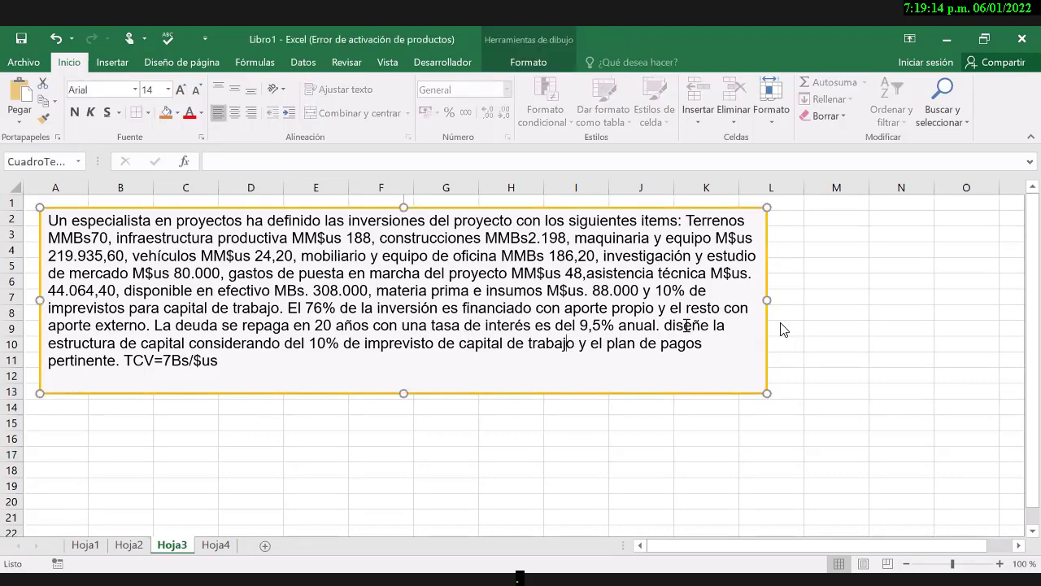
pyautogui.moveTo(578, 343); pyautogui.dragTo(458, 343)
pyautogui.hotkey('ctrl', 'shift', 'Left')
pyautogui.hotkey('ctrl', 'shift', 'Left')
pyautogui.hotkey('ctrl', 'shift', 'Left')
pyautogui.hotkey('ctrl', 'shift', 'Left')
pyautogui.hotkey('ctrl', 'shift', 'Left')
pyautogui.hotkey('ctrl', 'shift', 'Left')
pyautogui.hotkey('ctrl', 'shift', 'Left')
pyautogui.hotkey('ctrl', 'shift', 'Left')
pyautogui.hotkey('ctrl', 'shift', 'Left')
pyautogui.hotkey('ctrl', 'shift', 'Left')
pyautogui.hotkey('ctrl', 'shift', 'Left')
pyautogui.hotkey('ctrl', 'shift', 'Left')
pyautogui.hotkey('ctrl', 'shift', 'Left')
pyautogui.hotkey('ctrl', 'shift', 'Left')
pyautogui.hotkey('ctrl', 'shift', 'Left')
pyautogui.hotkey('ctrl', 'shift', 'Left')
pyautogui.hotkey('ctrl', 'shift', 'Left')
pyautogui.hotkey('ctrl', 'shift', 'Left')
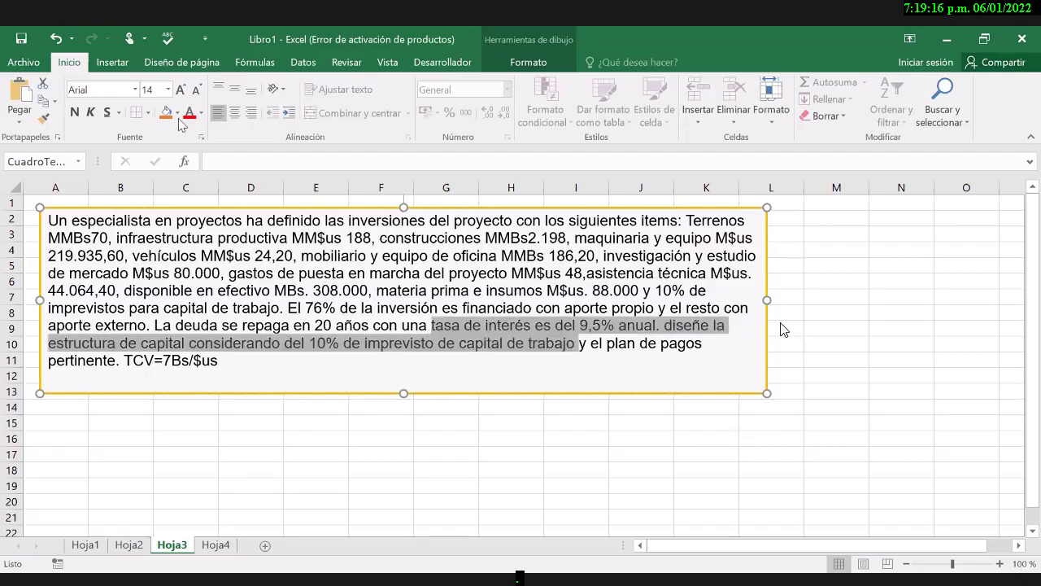
pyautogui.hotkey('ctrl', 'shift', 'Right')
pyautogui.hotkey('ctrl', 'shift', 'Right')
pyautogui.hotkey('ctrl', 'shift', 'Right')
pyautogui.hotkey('ctrl', 'shift', 'Right')
pyautogui.hotkey('ctrl', 'shift', 'Right')
pyautogui.hotkey('ctrl', 'shift', 'Right')
pyautogui.hotkey('ctrl', 'shift', 'Right')
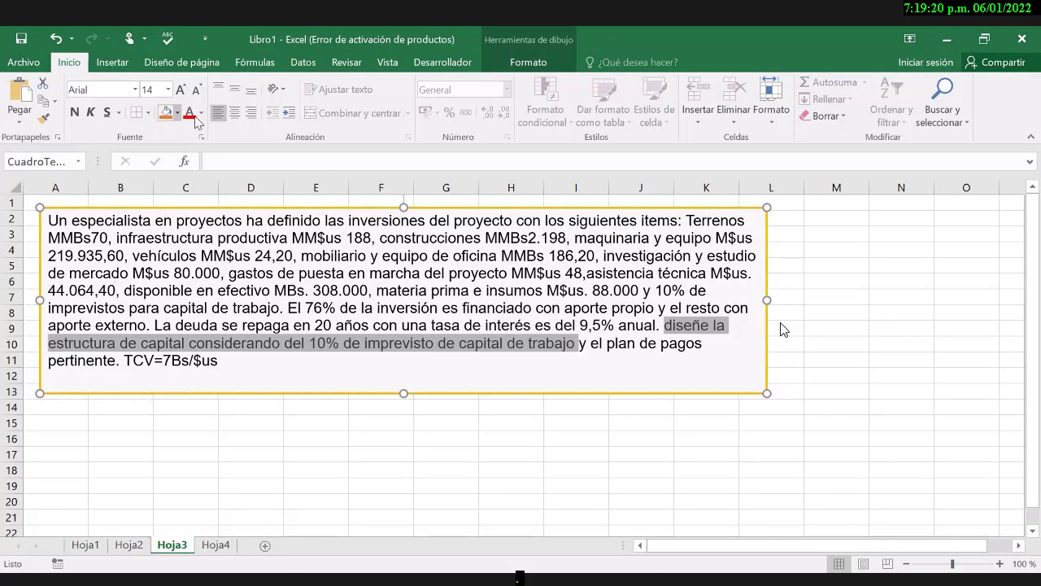
pyautogui.click(452, 440)
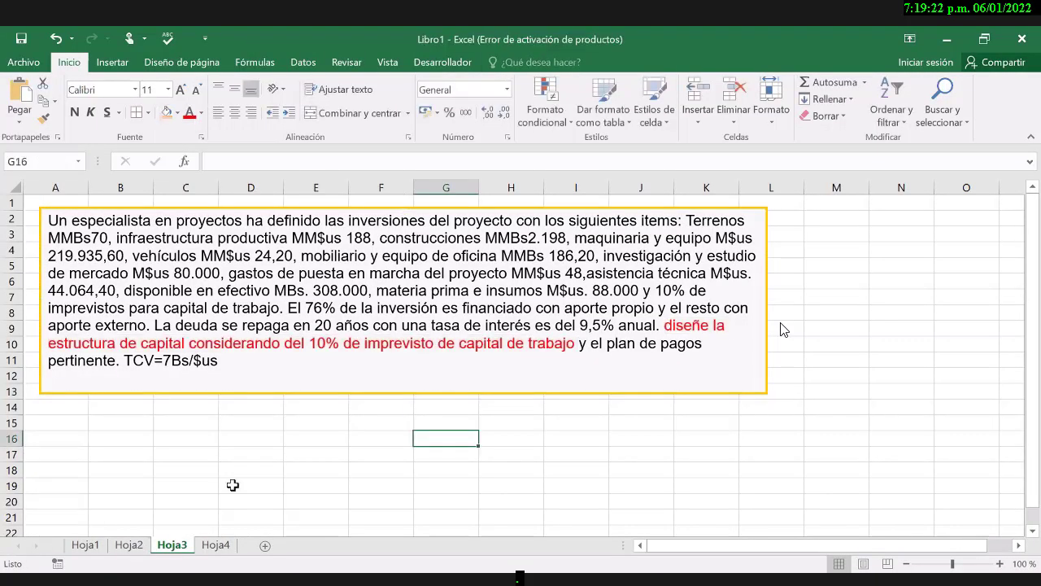
# - Return to Hoja2, review the three investment category headings, and insert an empty row directly above the TOTAL row
pyautogui.hotkey('ctrl', 'pageup')
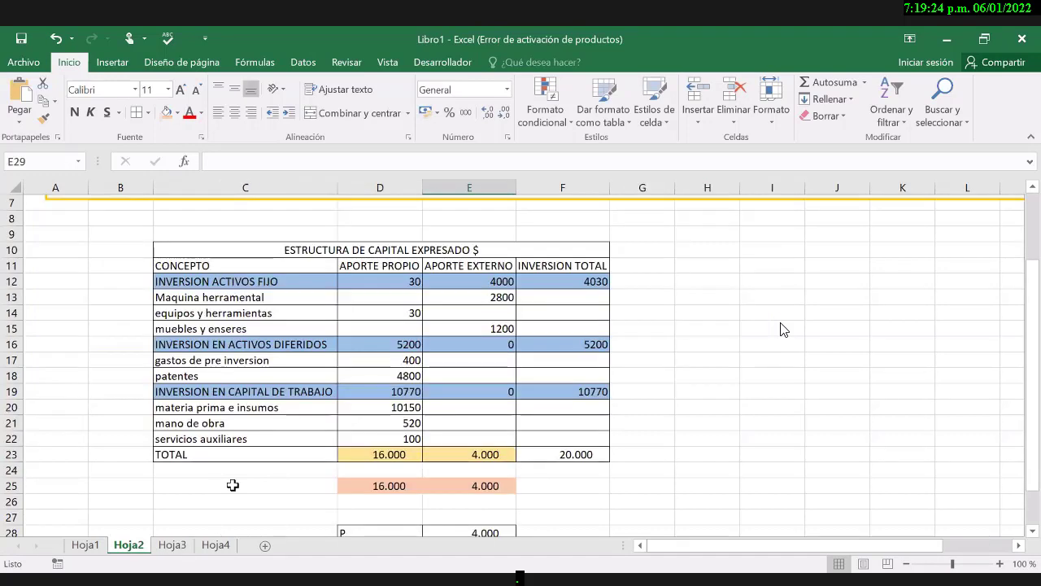
pyautogui.click(232, 484)
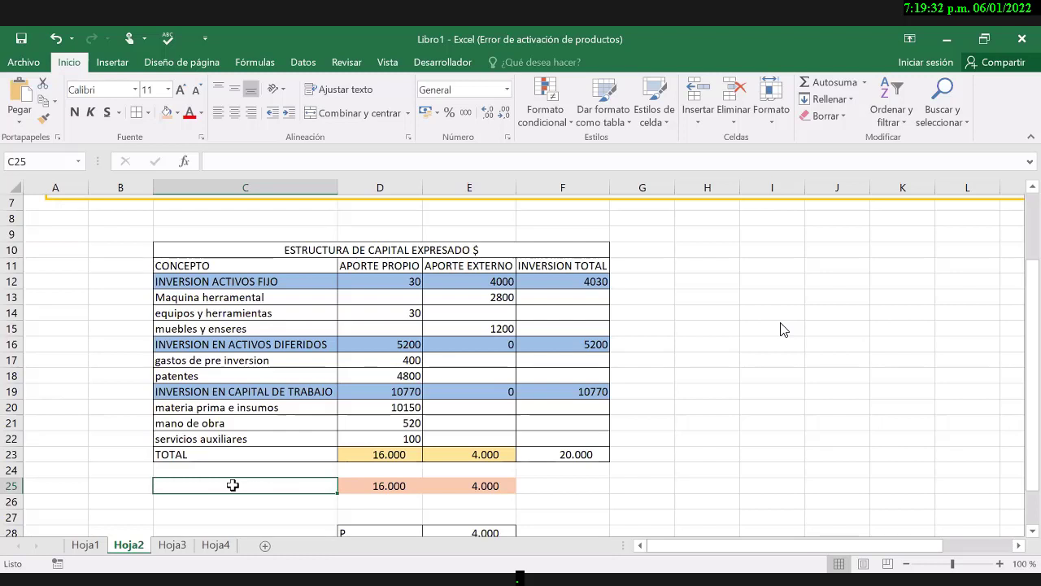
pyautogui.click(236, 282)
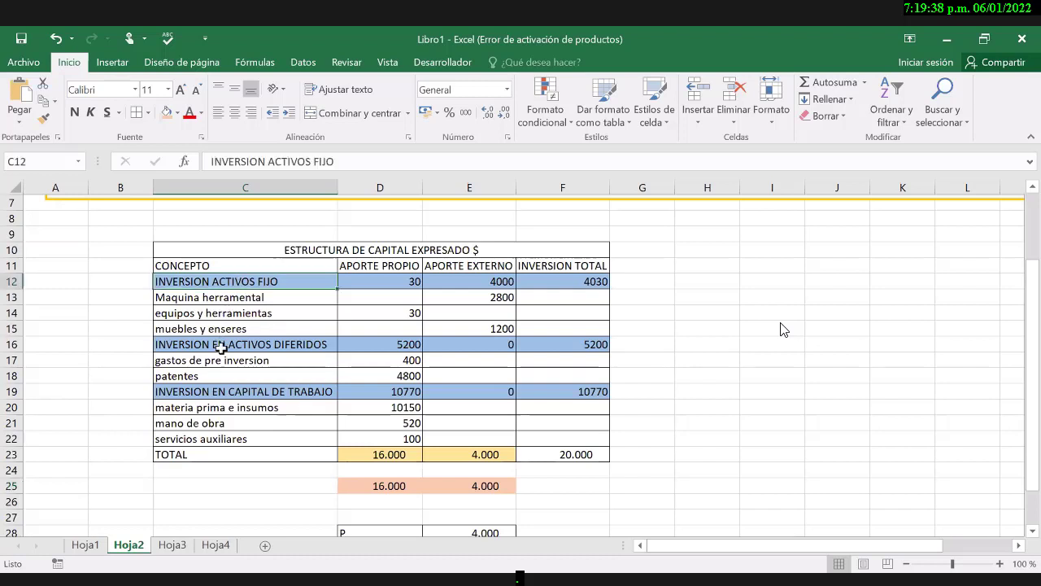
pyautogui.click(320, 347)
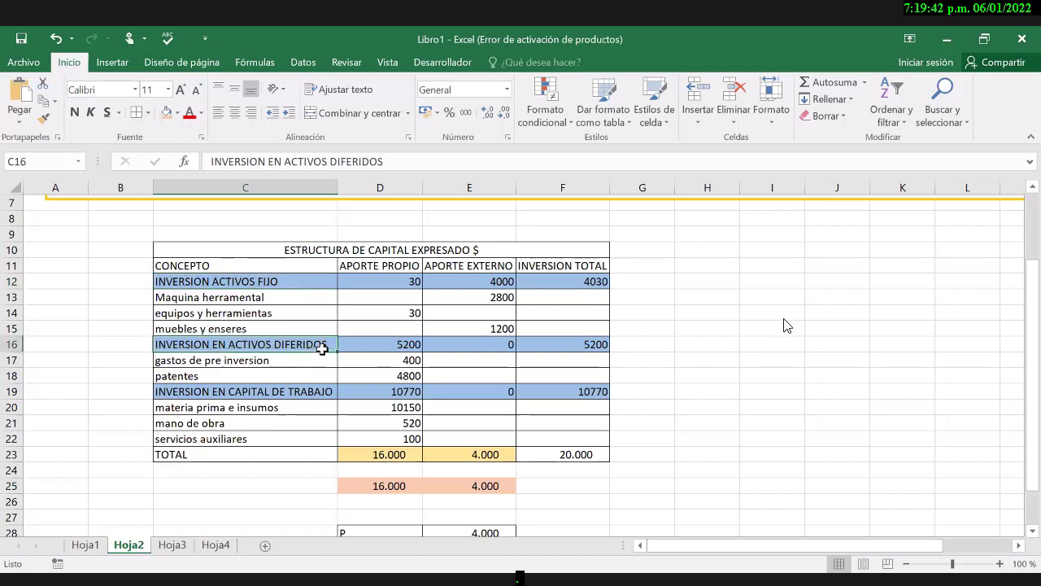
pyautogui.click(194, 391)
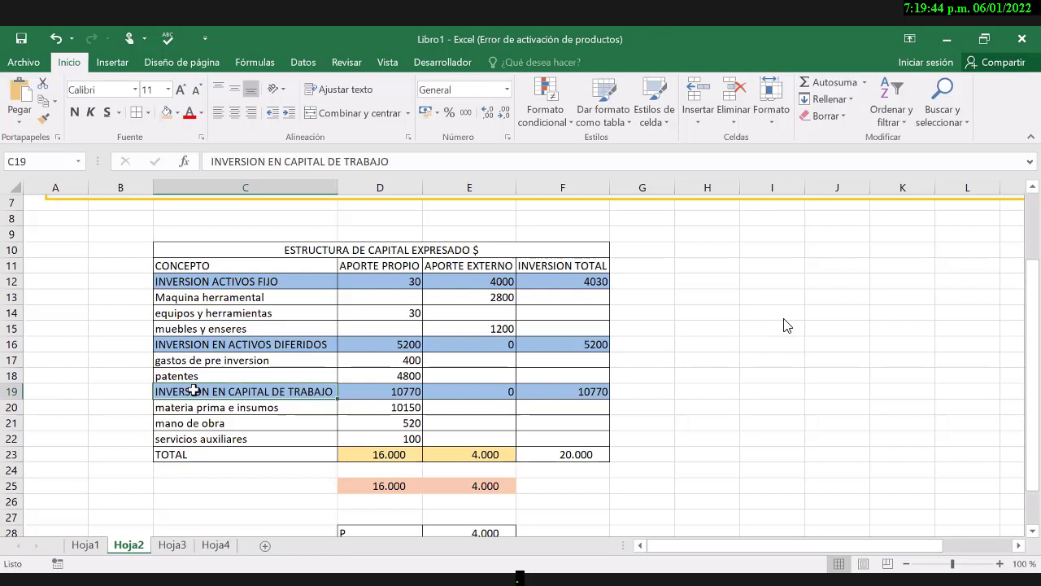
pyautogui.click(7, 456)
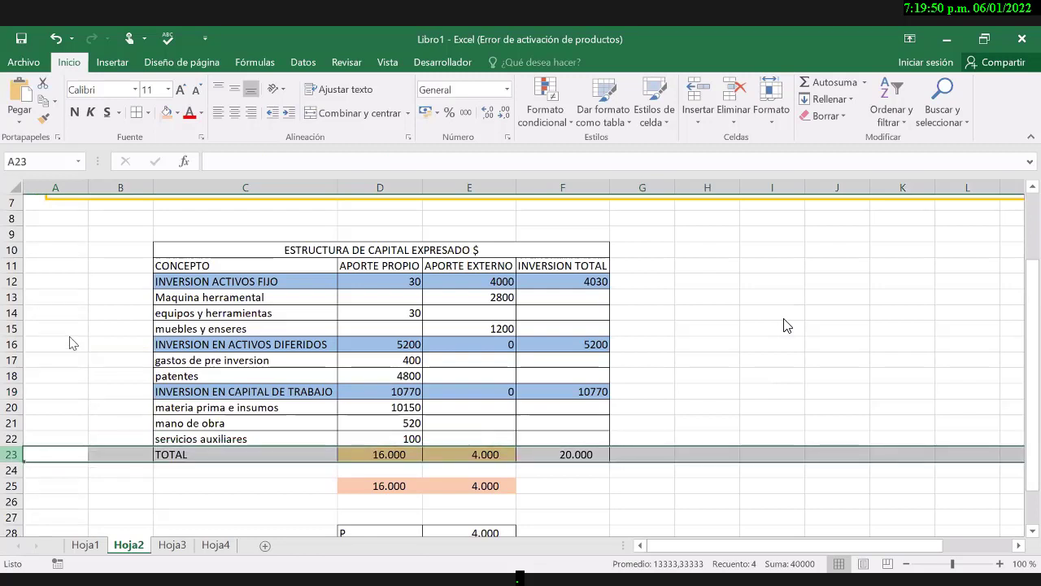
pyautogui.hotkey('shift', 'F10')
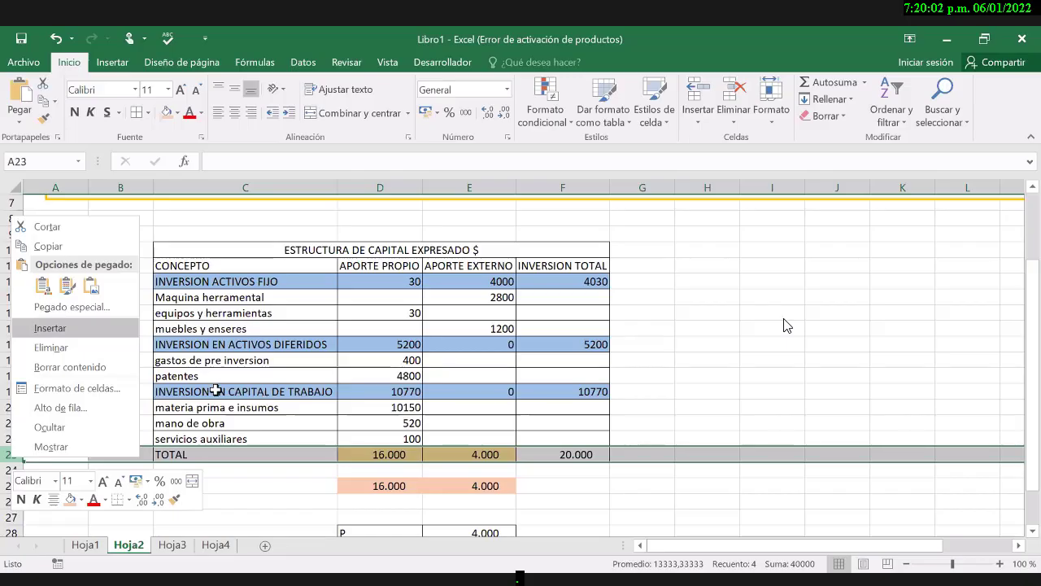
pyautogui.press('Return')
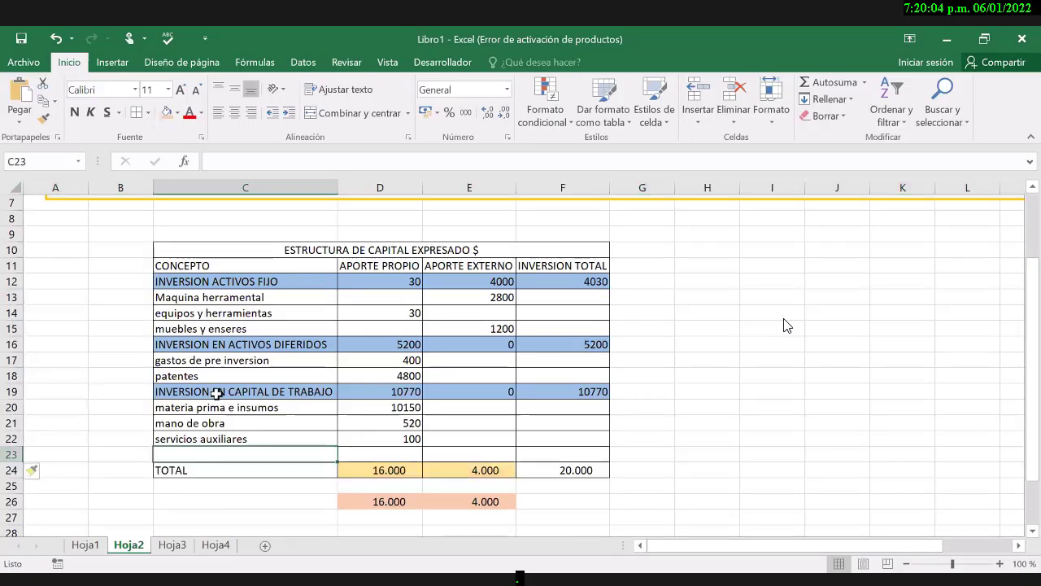
# - Label the new row below servicios auxiliares as IMPREVISTOS in C23
pyautogui.moveTo(216, 392); pyautogui.dragTo(236, 423)
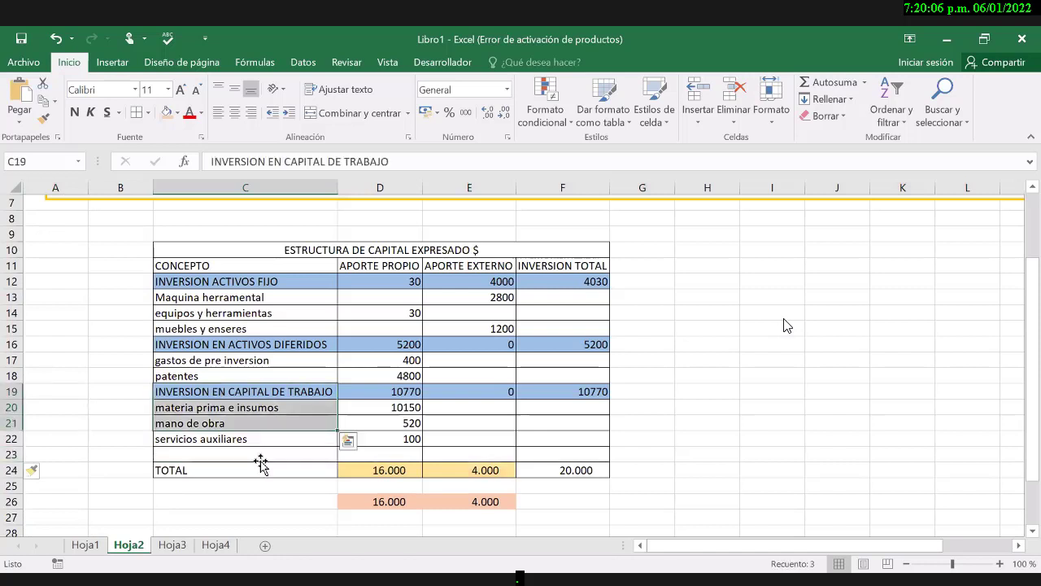
pyautogui.click(261, 459)
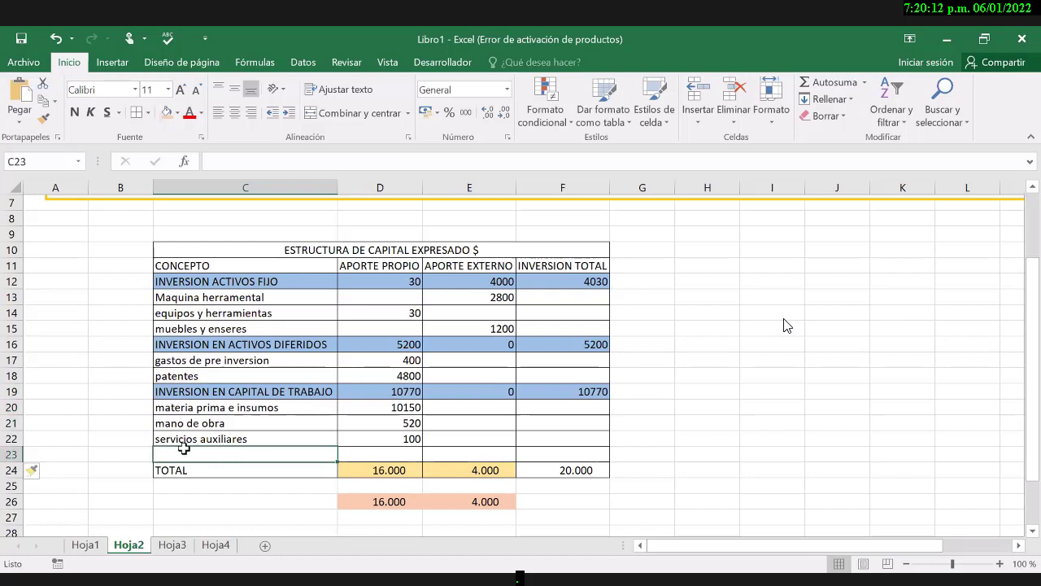
pyautogui.write('IMPR')
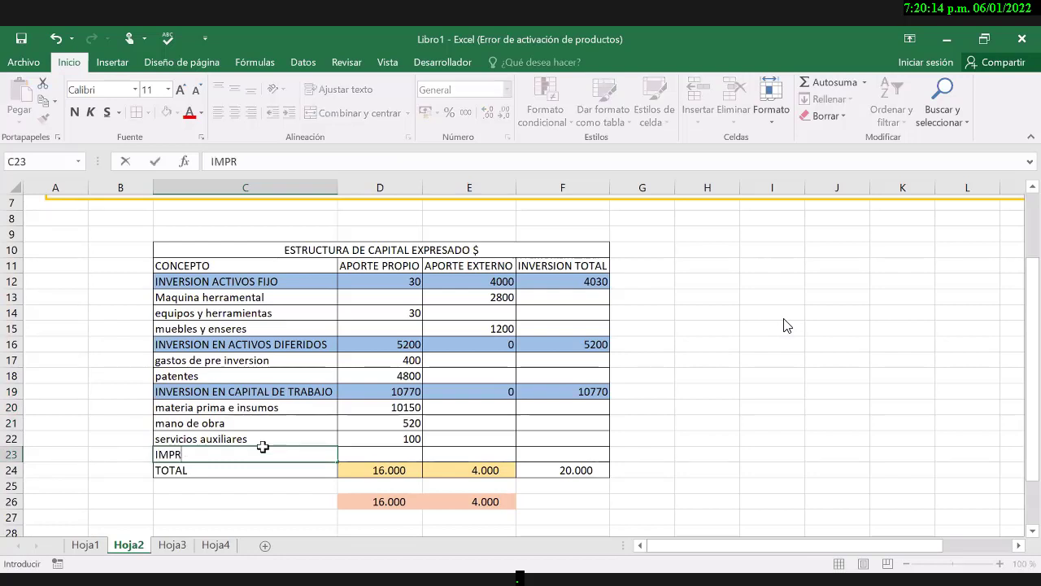
pyautogui.write('EVISTOS')
pyautogui.press('Return')
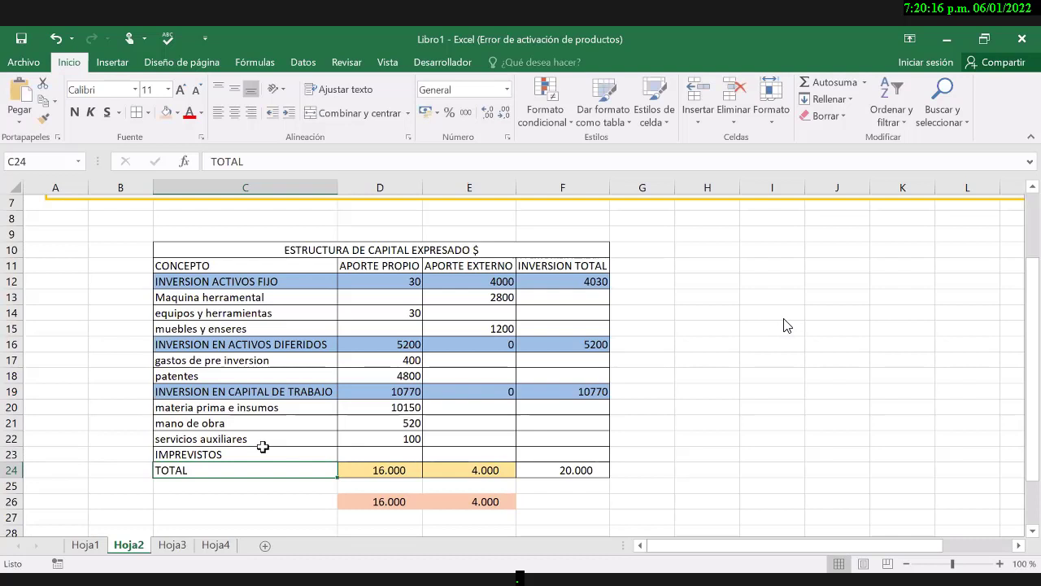
# - Delete the IMPREVISTOS row above TOTAL from the Hoja2 capital structure table
pyautogui.press('Up')
pyautogui.click(364, 449)
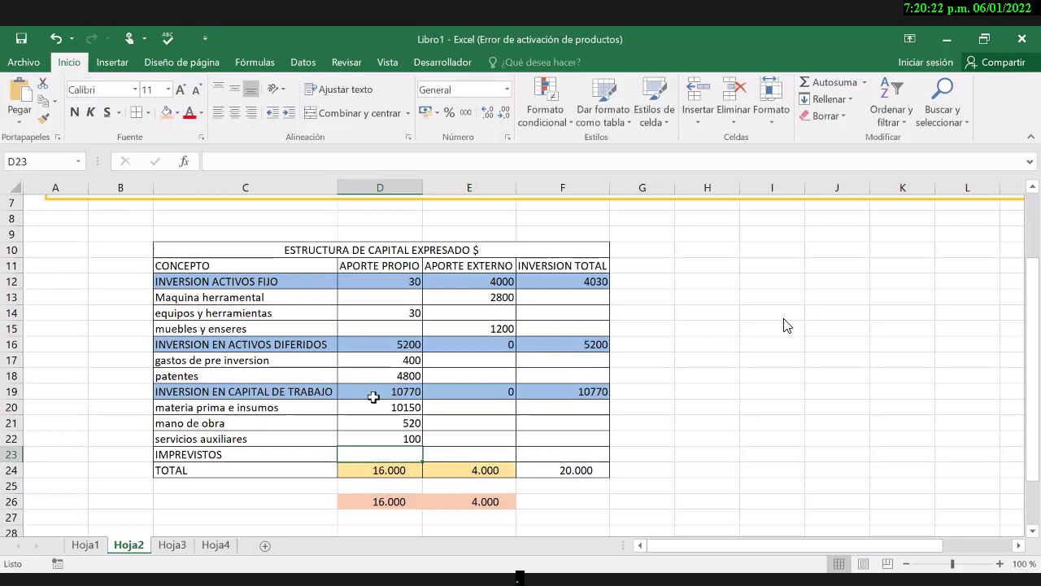
pyautogui.click(10, 454)
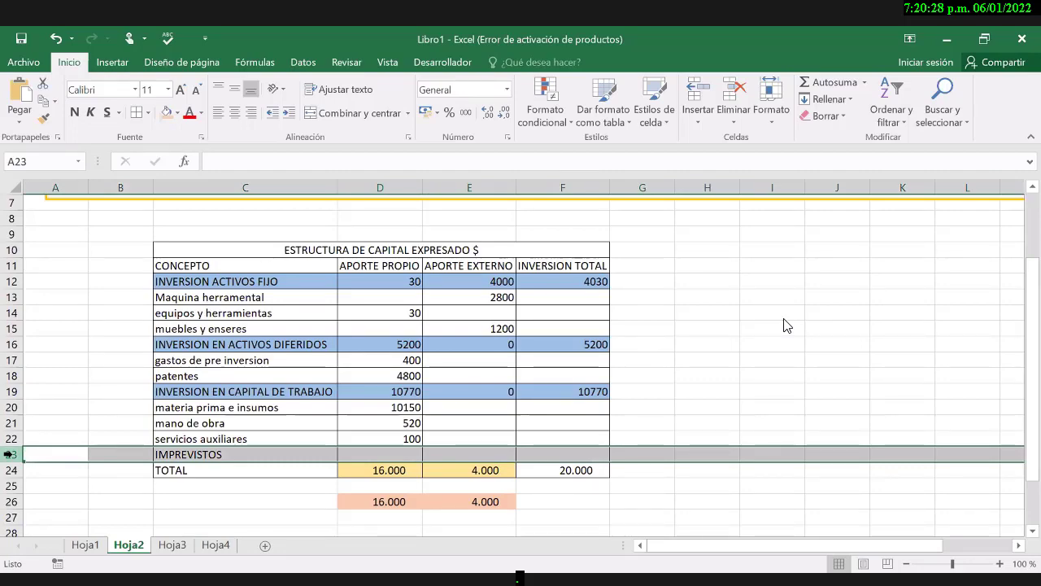
pyautogui.rightClick(9, 453)
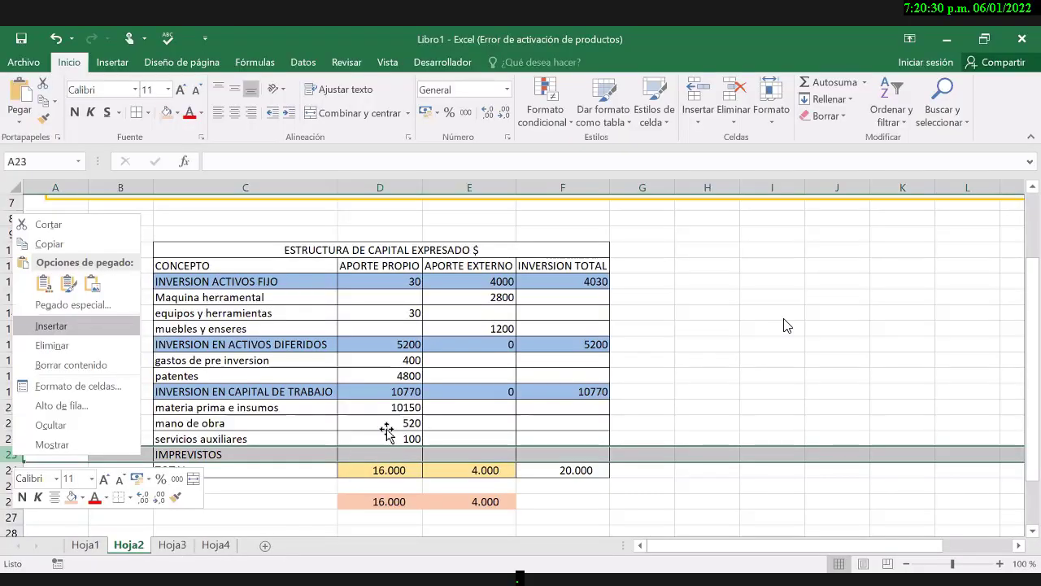
pyautogui.press('e')
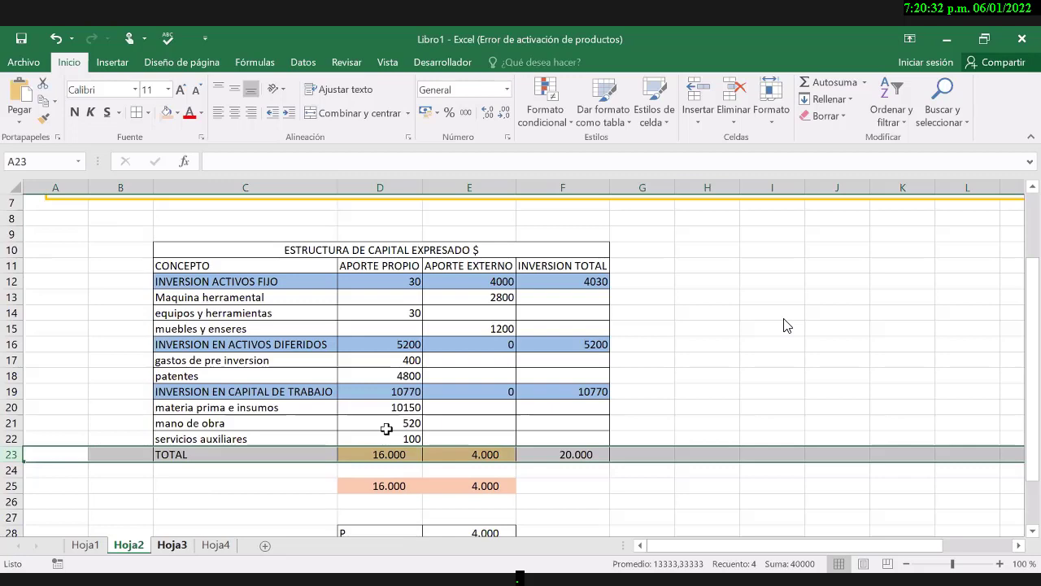
# - Switch to Hoja3 and review the investment items and amounts in the problem statement
pyautogui.hotkey('ctrl', 'pagedown')
pyautogui.press('Left')
pyautogui.press('Left')
pyautogui.press('Left')
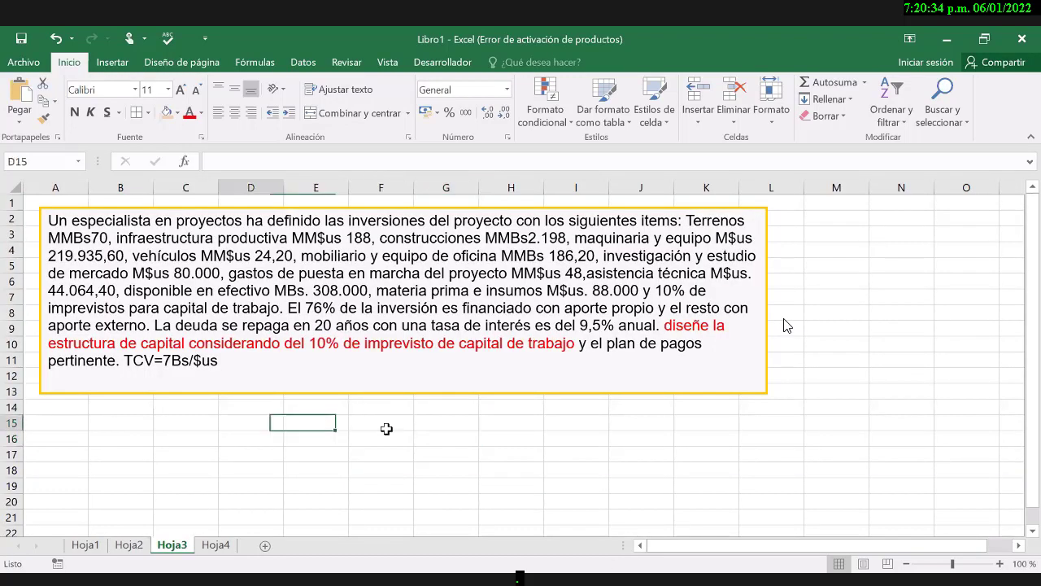
pyautogui.press('Left')
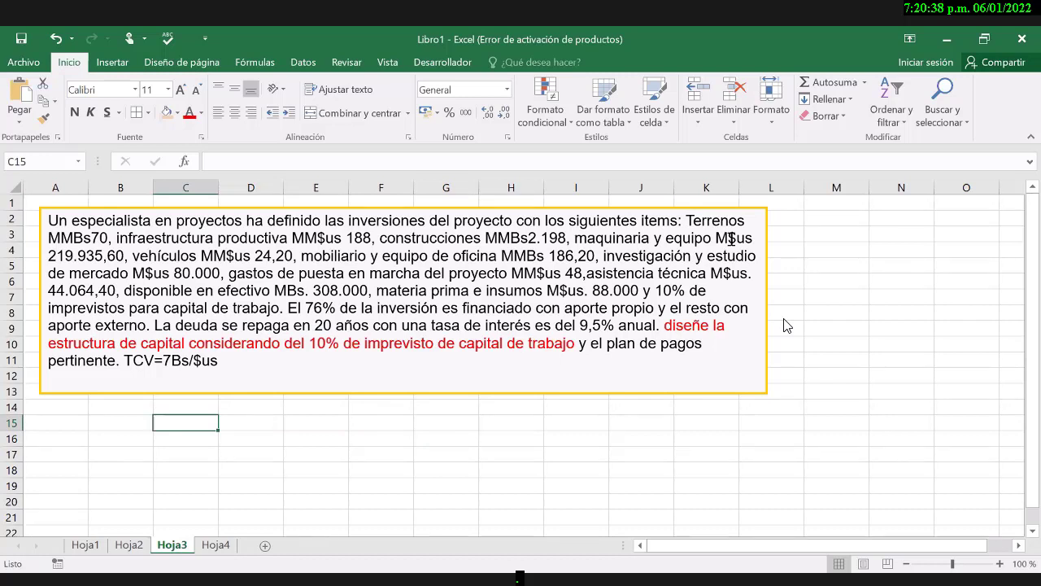
pyautogui.click(731, 238)
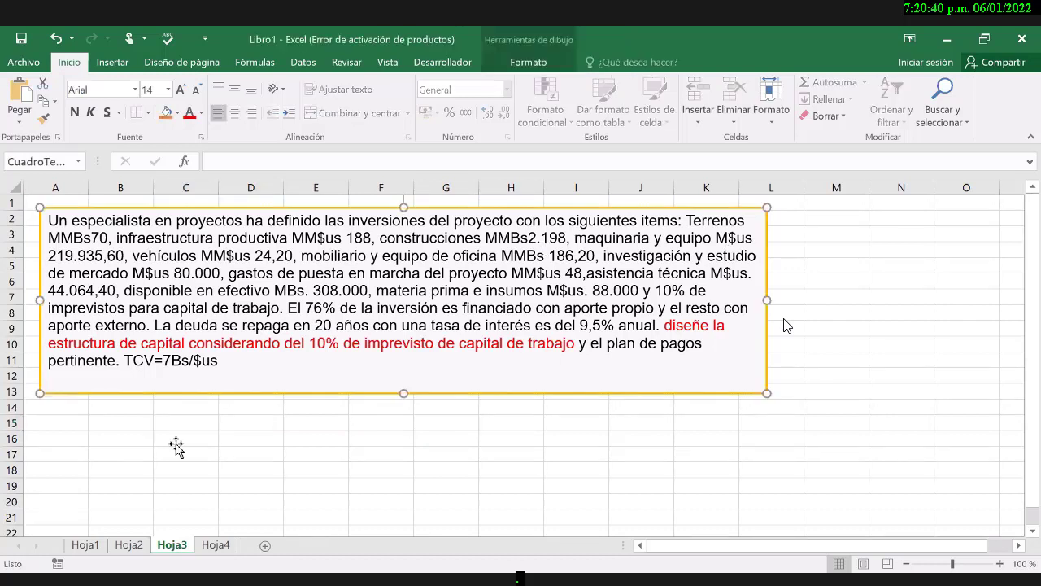
pyautogui.click(176, 444)
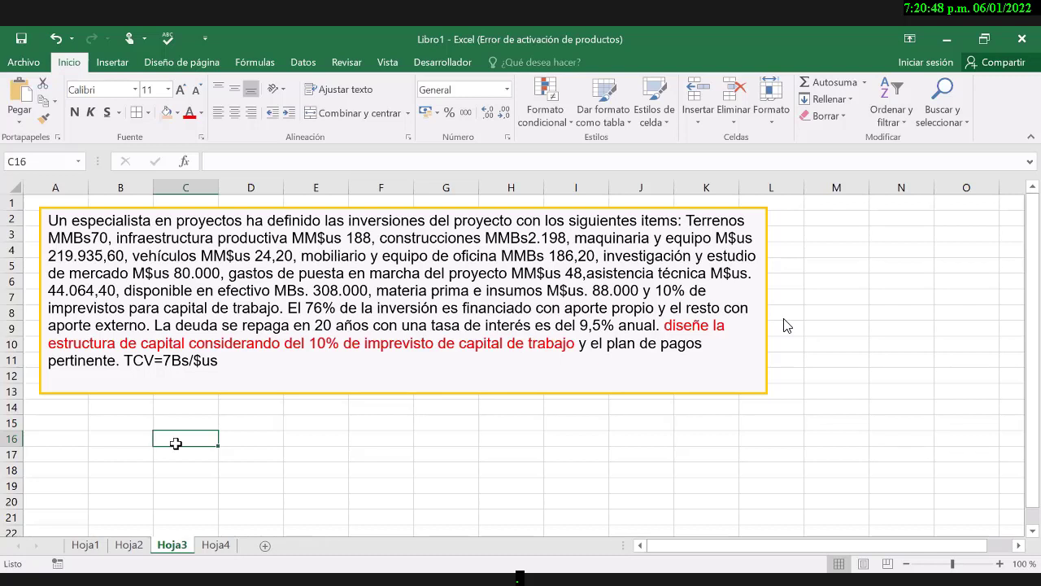
pyautogui.press('Left')
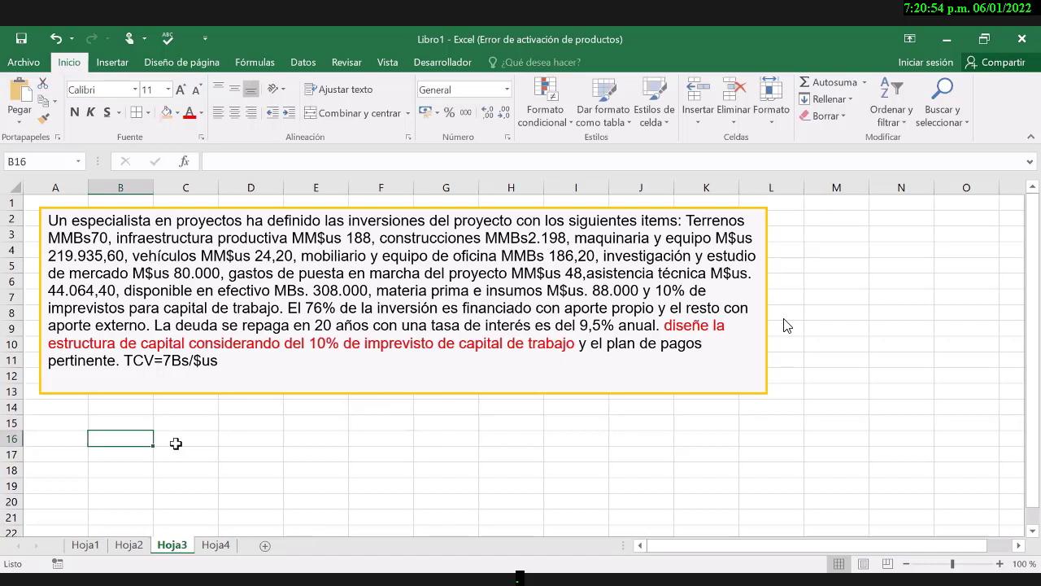
# - Enter the heading CONCEPTO in I16 below the Hoja3 problem statement
pyautogui.press('Right')
pyautogui.press('Right')
pyautogui.press('Right')
pyautogui.press('Right')
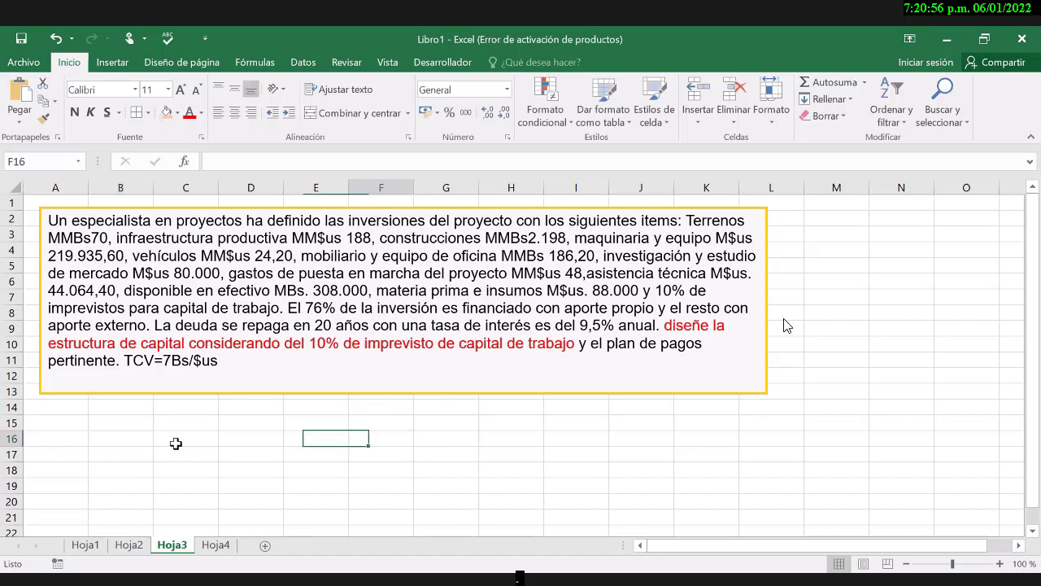
pyautogui.press('Right')
pyautogui.press('Right')
pyautogui.press('Right')
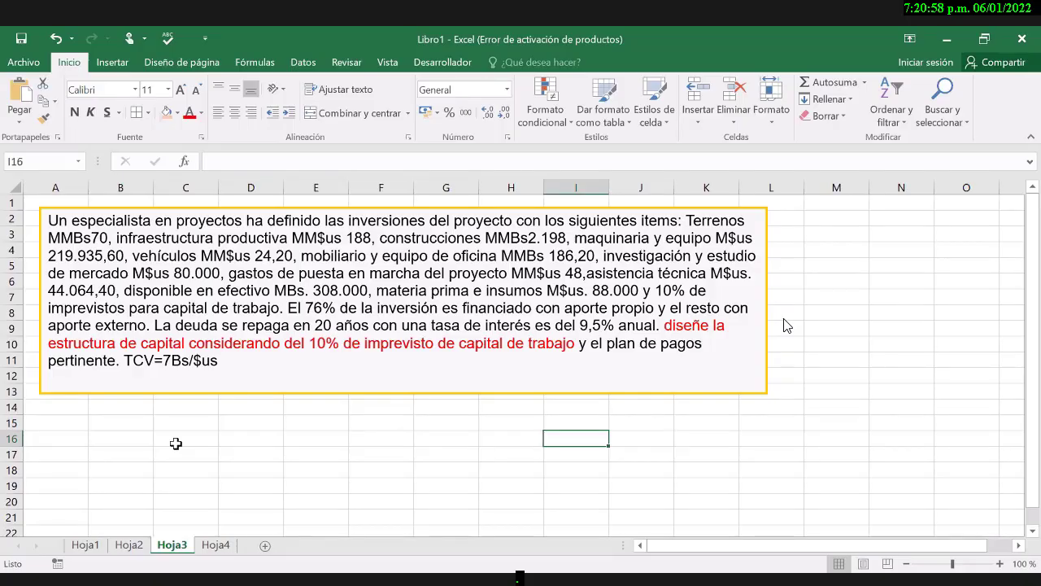
pyautogui.write('CONCEP')
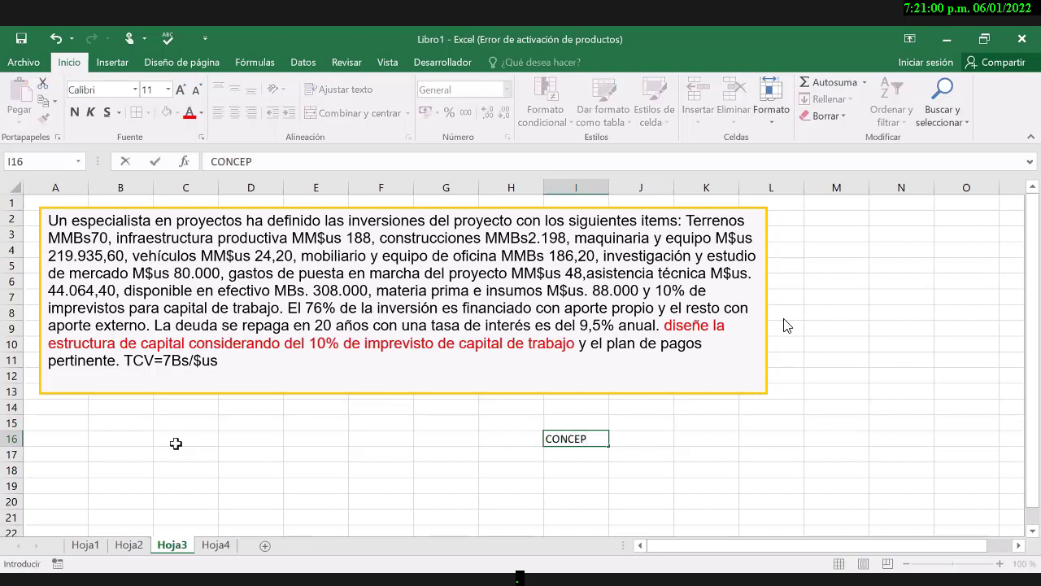
pyautogui.write('TO')
pyautogui.press('Tab')
# - Copy the ESTRUCTURA DE CAPITAL table from Hoja2 through its TOTAL row, paste it at I16 of Hoja3 and widen its columns to fit
pyautogui.hotkey('ctrl', 'pageup')
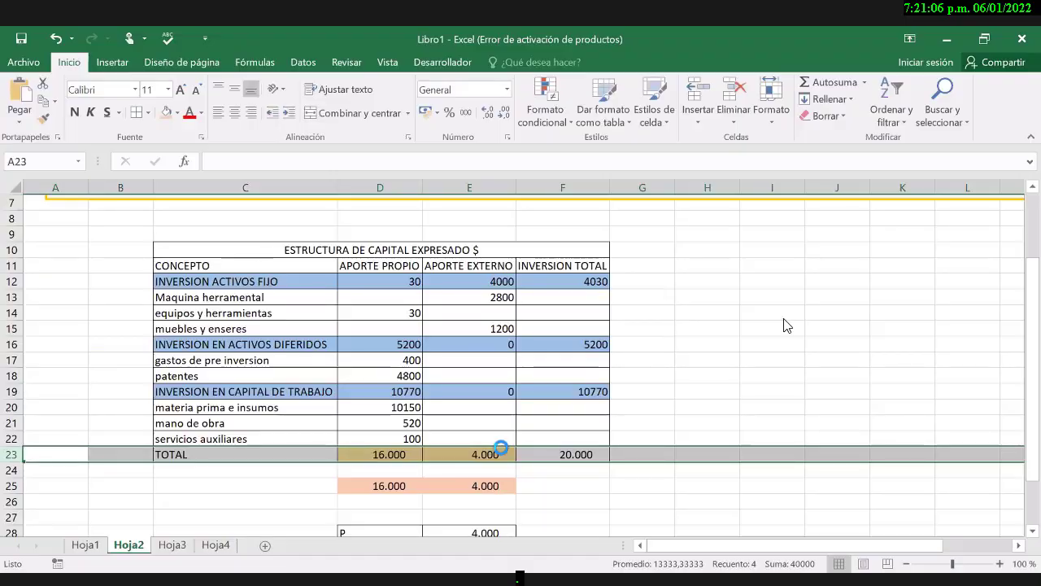
pyautogui.moveTo(244, 250); pyautogui.dragTo(555, 454)
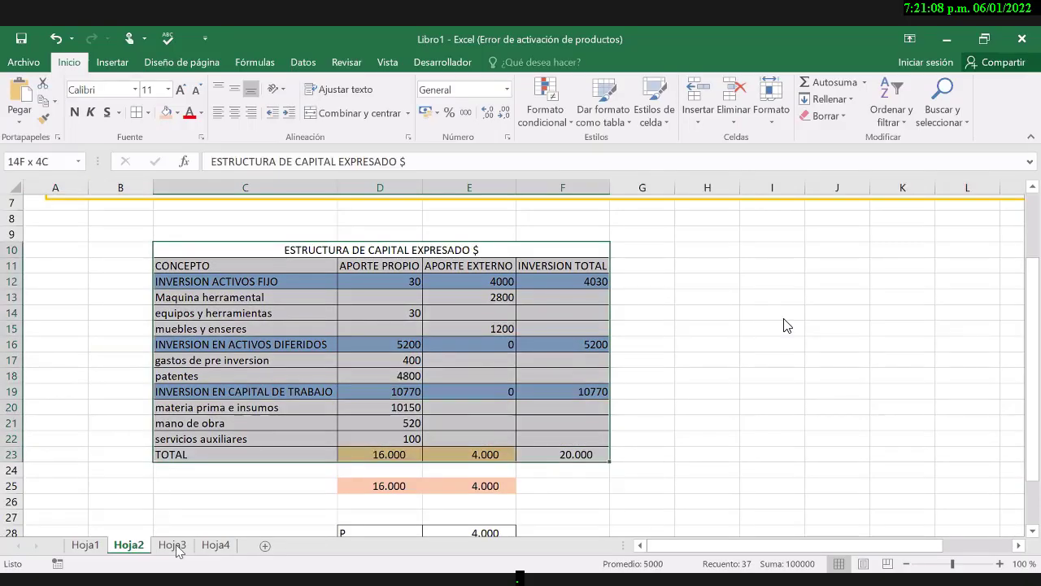
pyautogui.hotkey('ctrl', 'c')
pyautogui.hotkey('ctrl', 'pagedown')
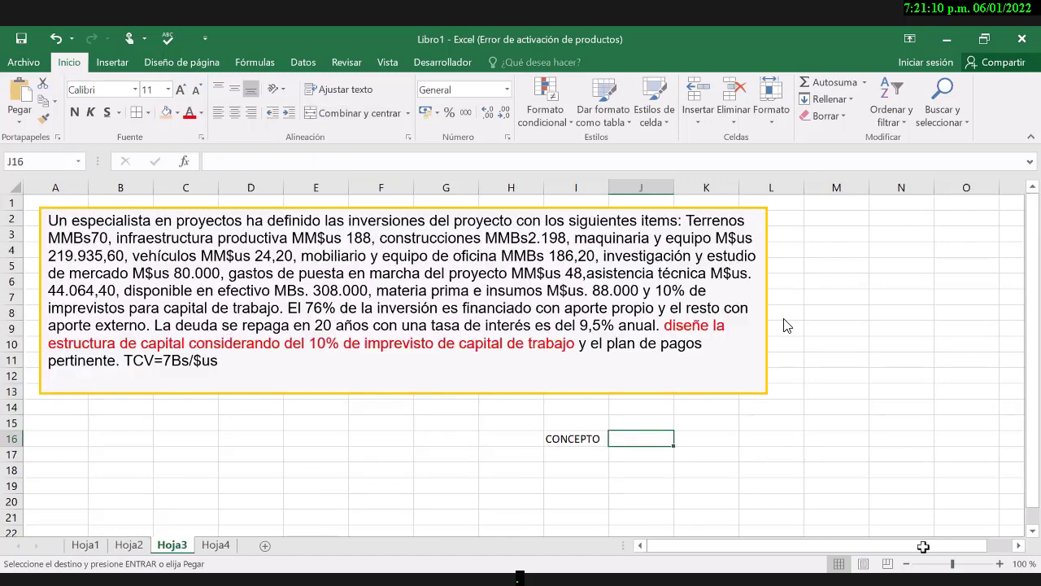
pyautogui.press('Left')
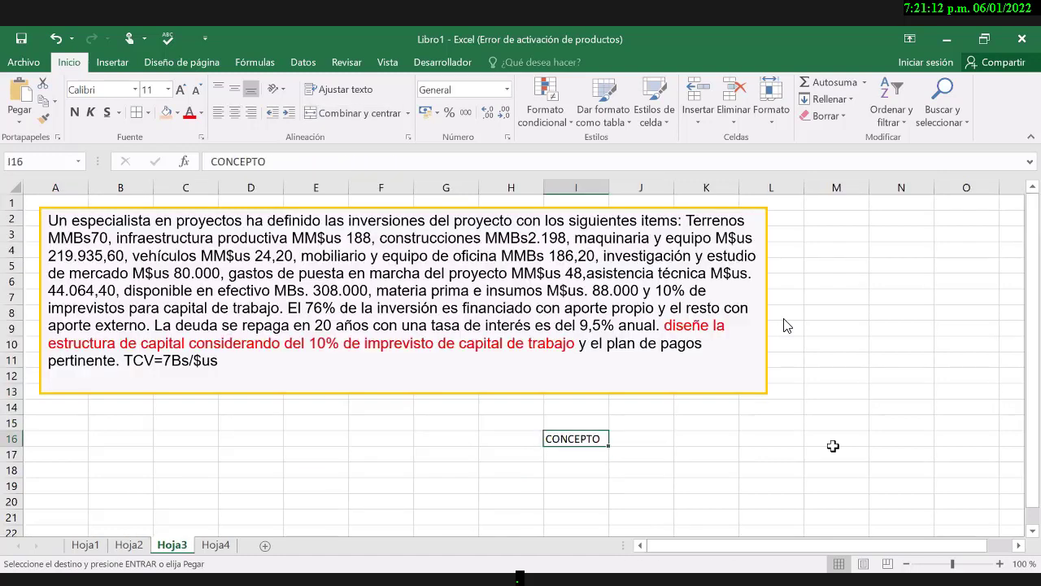
pyautogui.scroll(-1, 579, 376)
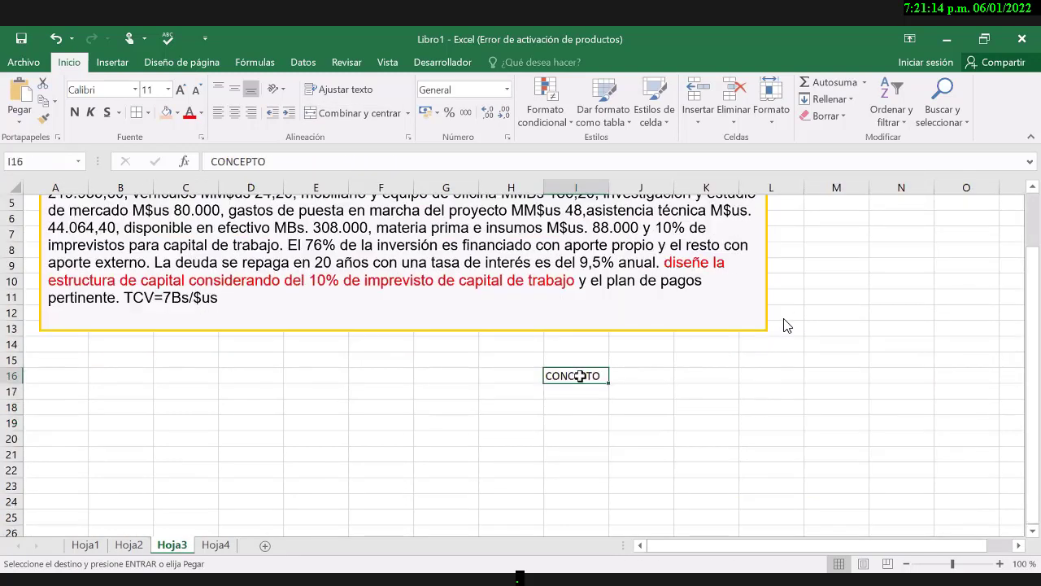
pyautogui.hotkey('ctrl', 'v')
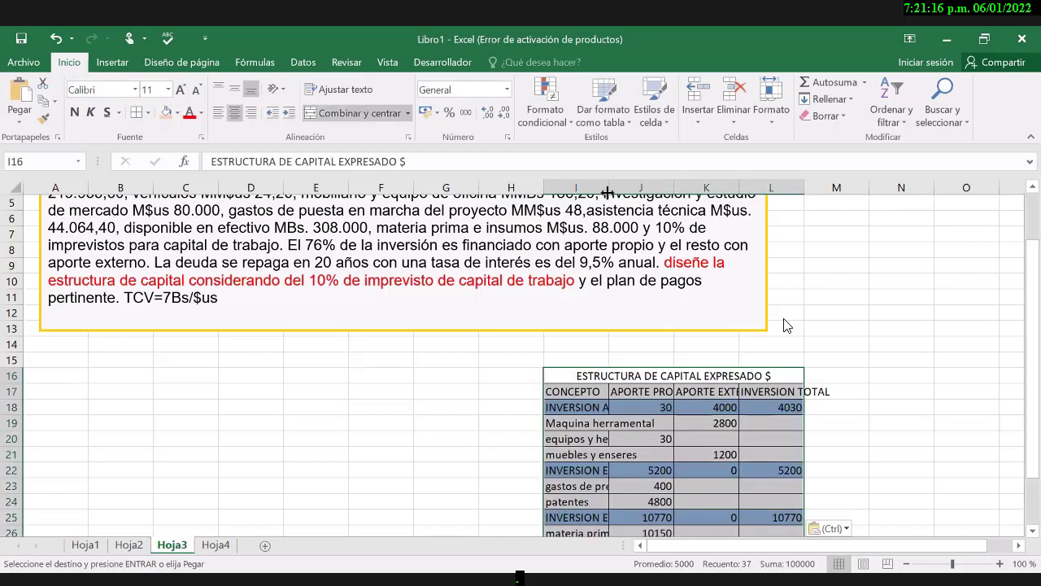
pyautogui.press('Escape')
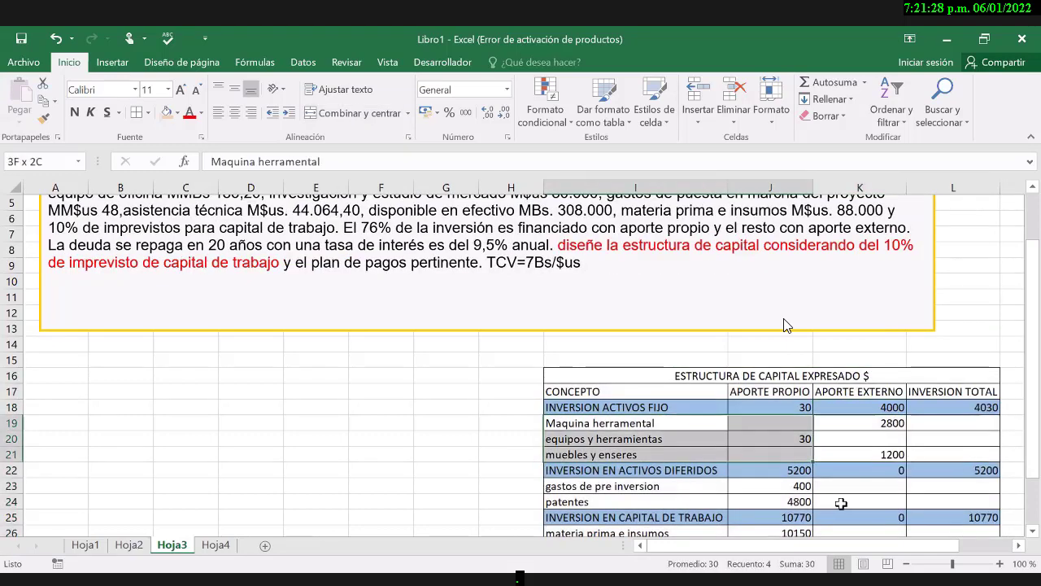
# - Clear the item names and amounts under all three investment categories in the Hoja3 table, keeping the category headings and TOTAL row
pyautogui.moveTo(619, 423); pyautogui.dragTo(854, 454)
pyautogui.press('Delete')
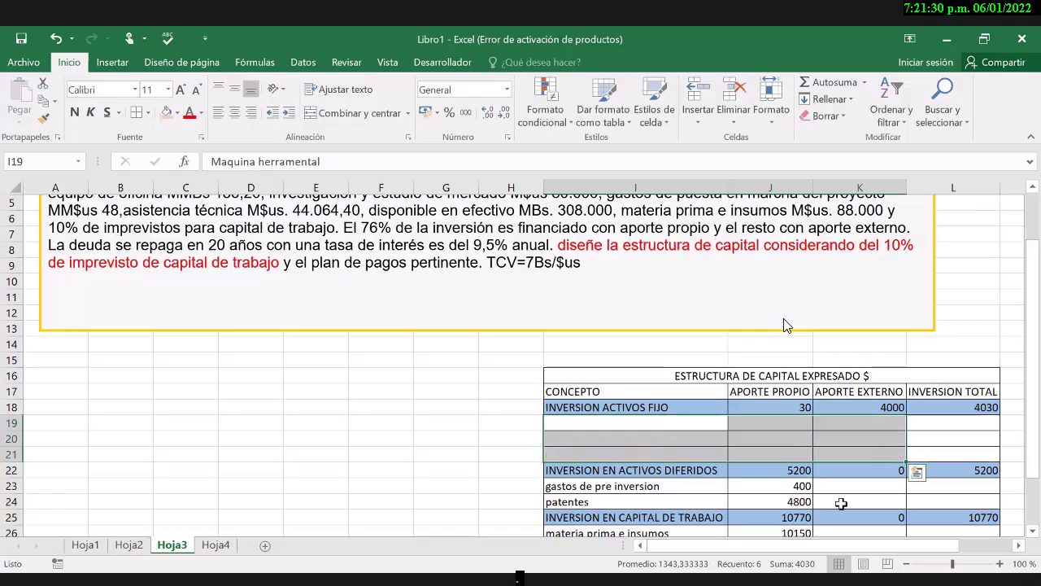
pyautogui.moveTo(618, 485); pyautogui.dragTo(841, 503)
pyautogui.press('Delete')
pyautogui.moveTo(618, 533); pyautogui.dragTo(630, 541)
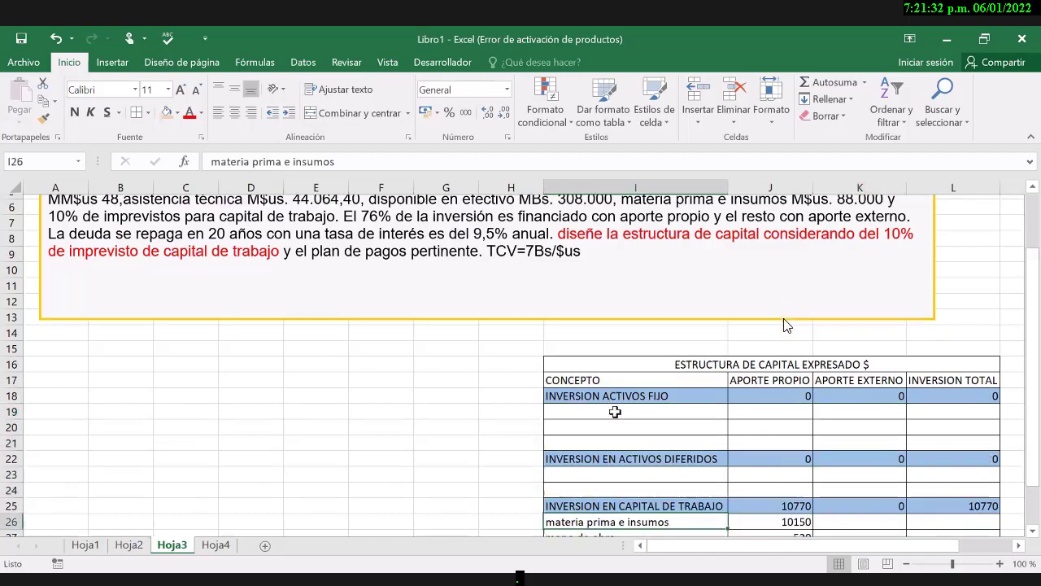
pyautogui.scroll(-2, 859, 442)
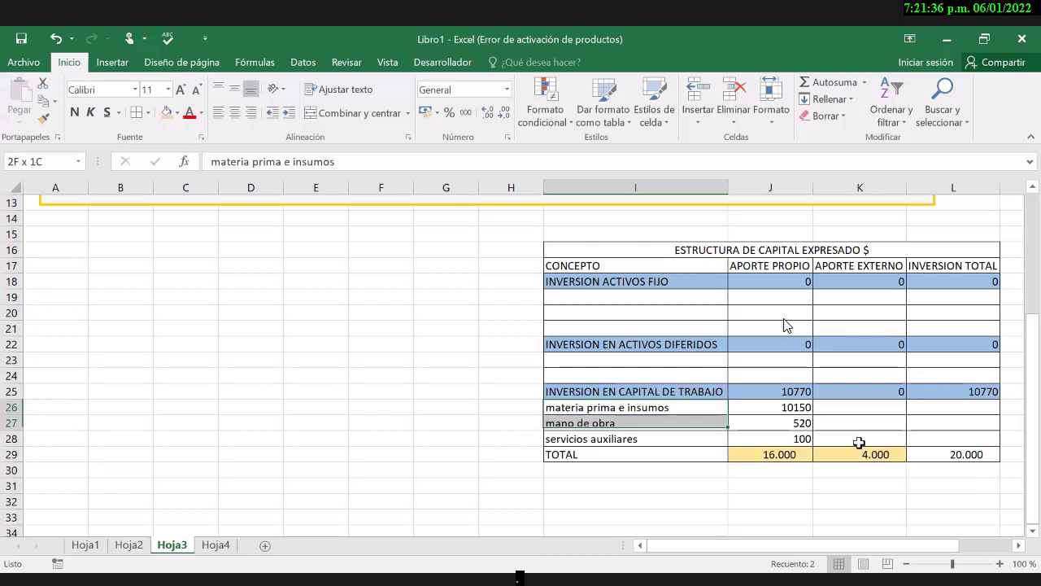
pyautogui.hotkey('ctrl', 'z')
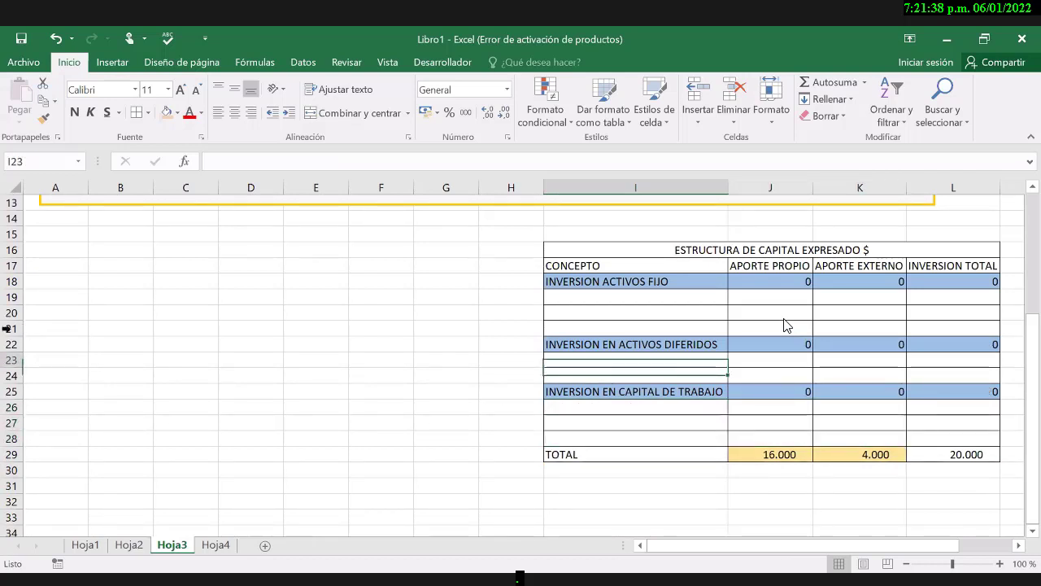
# - Insert extra empty item space at row 21, under INVERSION ACTIVOS FIJO in the Hoja3 table
pyautogui.press('Up')
pyautogui.press('Up')
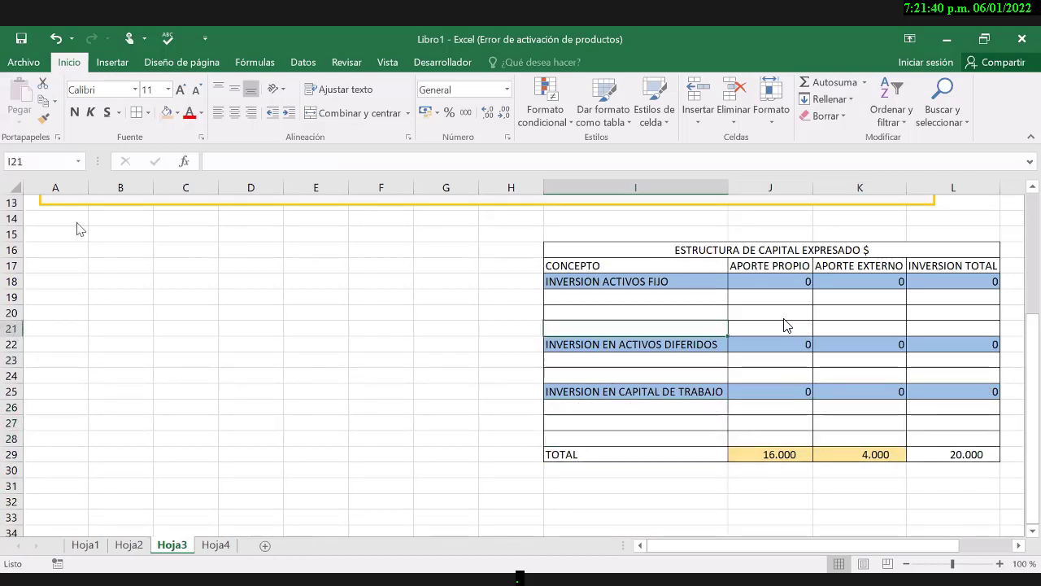
pyautogui.hotkey('shift', 'space')
pyautogui.hotkey('shift', 'F10')
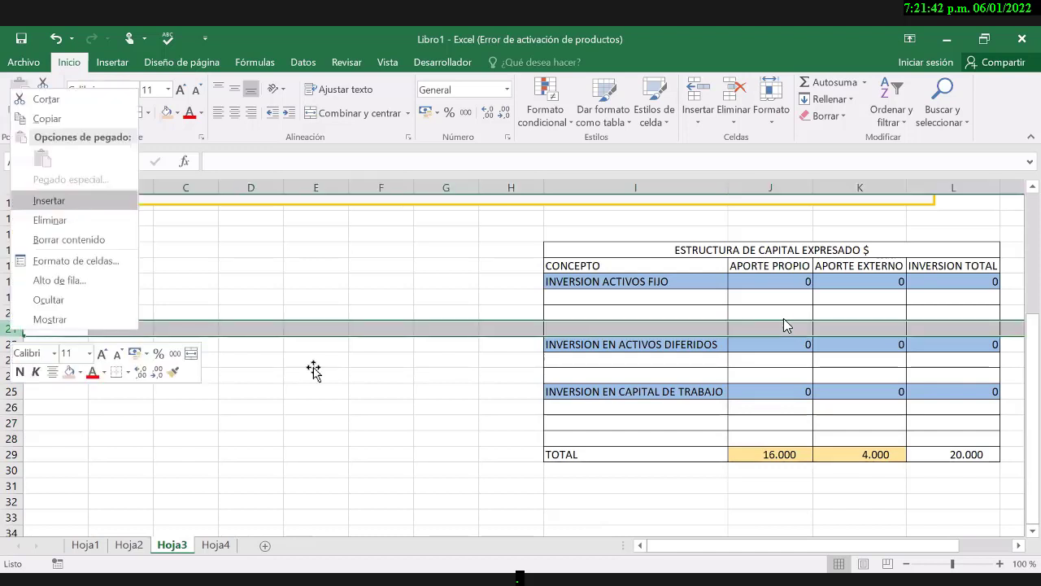
pyautogui.click(313, 364)
# - Review the Hoja3 statement and the steps on PowerPoint's ESTRUCTURA DE CAPITAL slide, and return to Excel
pyautogui.scroll(4, 315, 368)
pyautogui.hscroll(3, 315, 368)
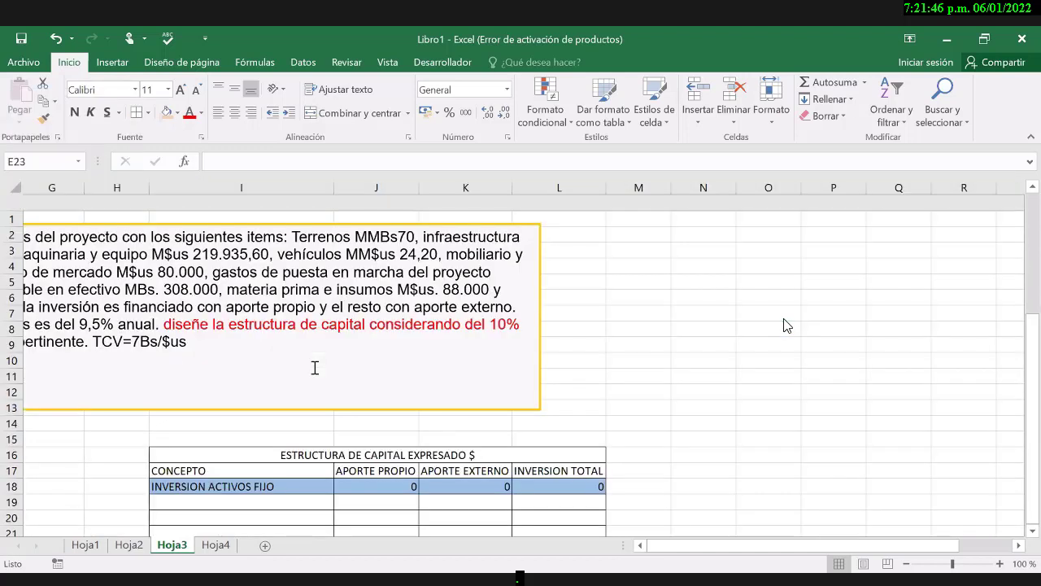
pyautogui.click(660, 230)
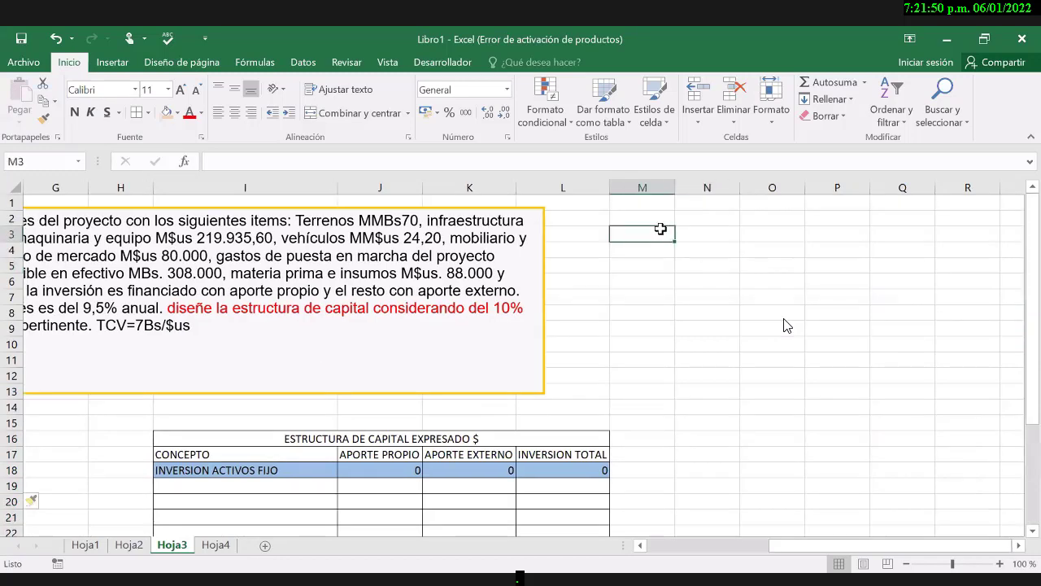
pyautogui.hscroll(-3, 787, 326)
pyautogui.hscroll(-1, 785, 324)
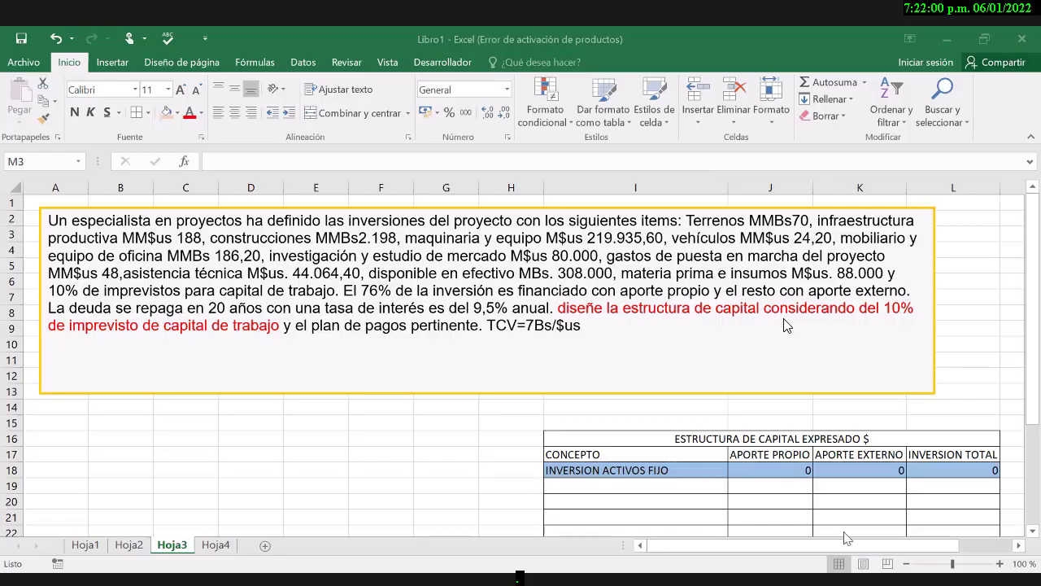
pyautogui.hotkey('alt', 'Tab')
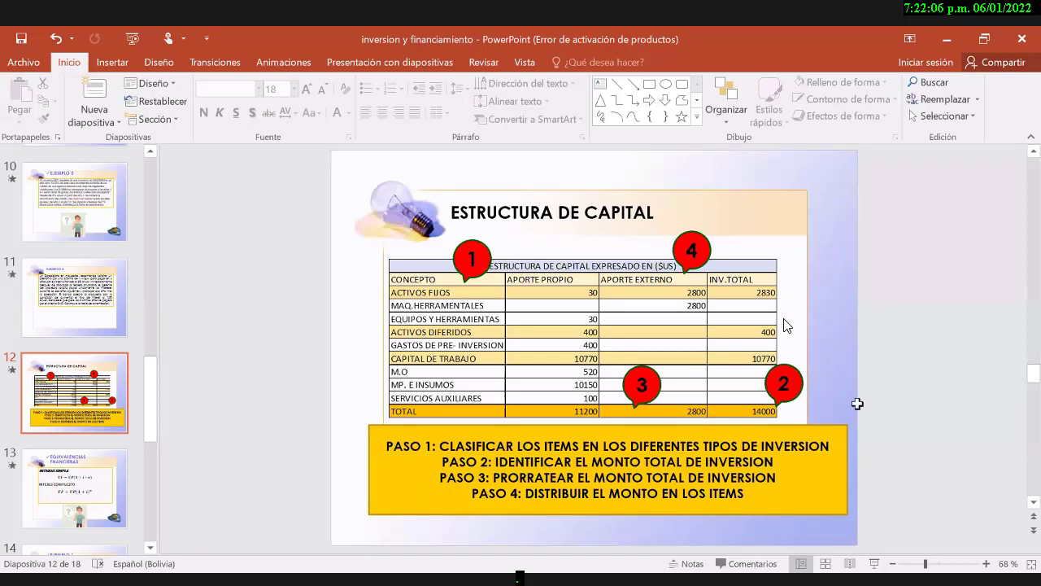
pyautogui.hotkey('alt', 'Tab')
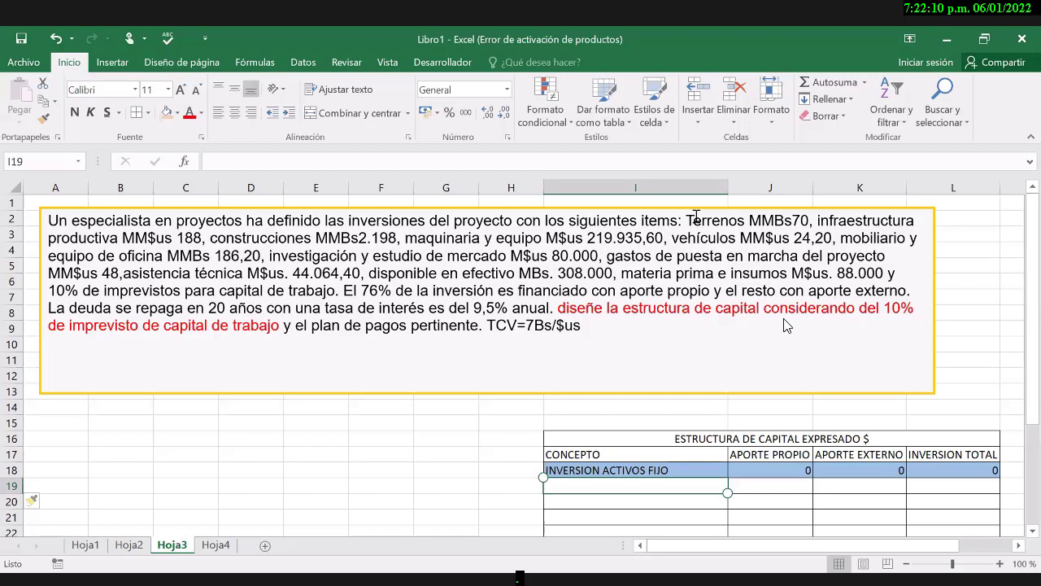
# - Enter the first statement item, Terreno, in I19 under INVERSION ACTIVOS FIJO
pyautogui.doubleClick(696, 218)
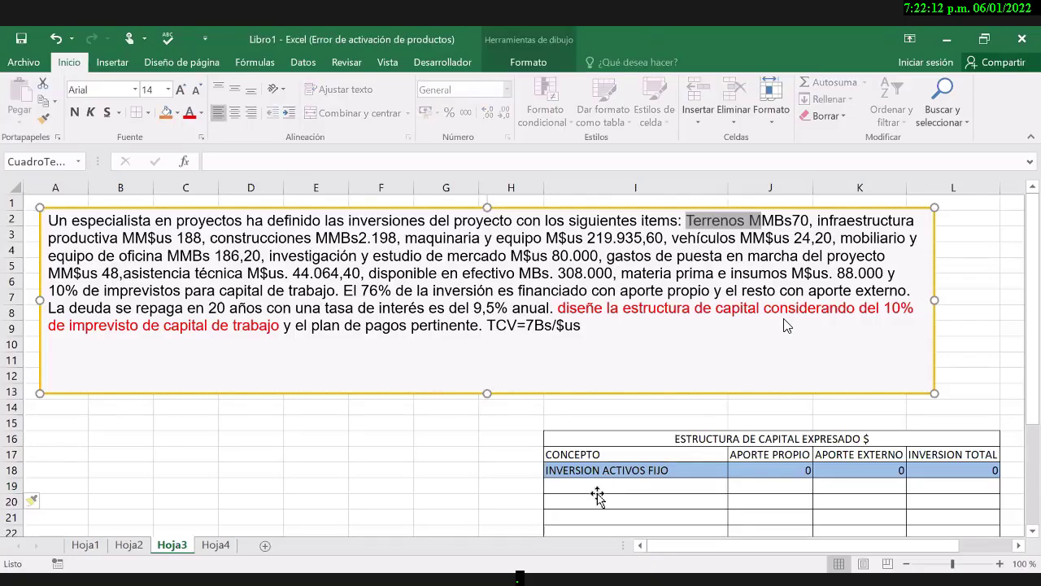
pyautogui.click(598, 488)
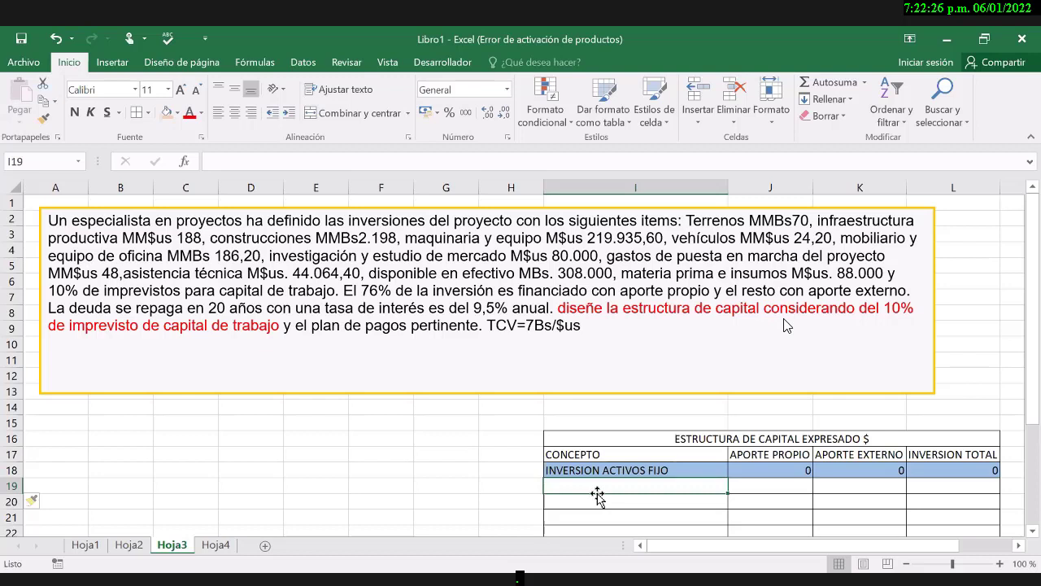
pyautogui.write('A')
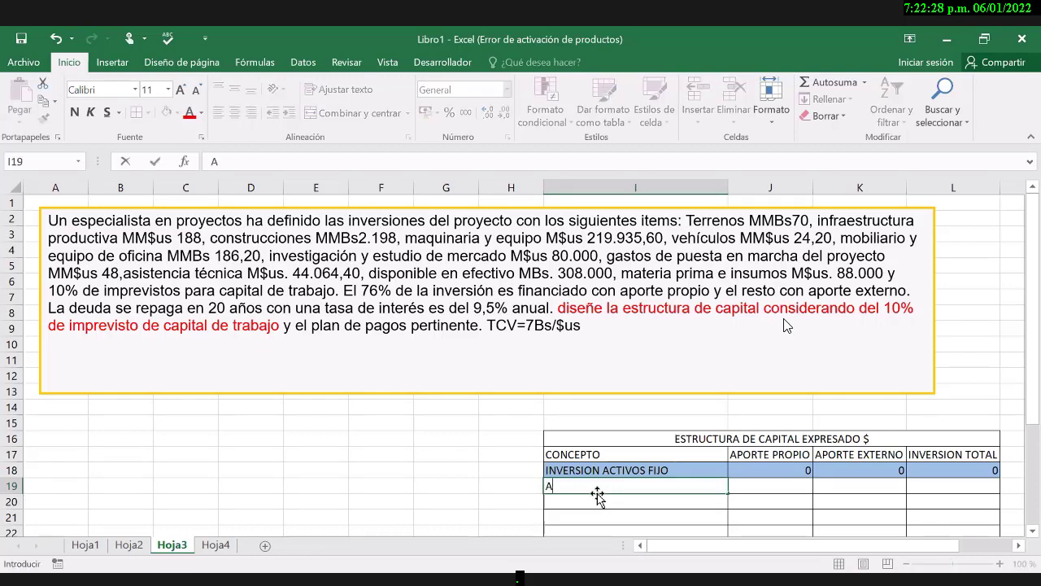
pyautogui.press('BackSpace')
pyautogui.write('Terrenos')
pyautogui.press('BackSpace')
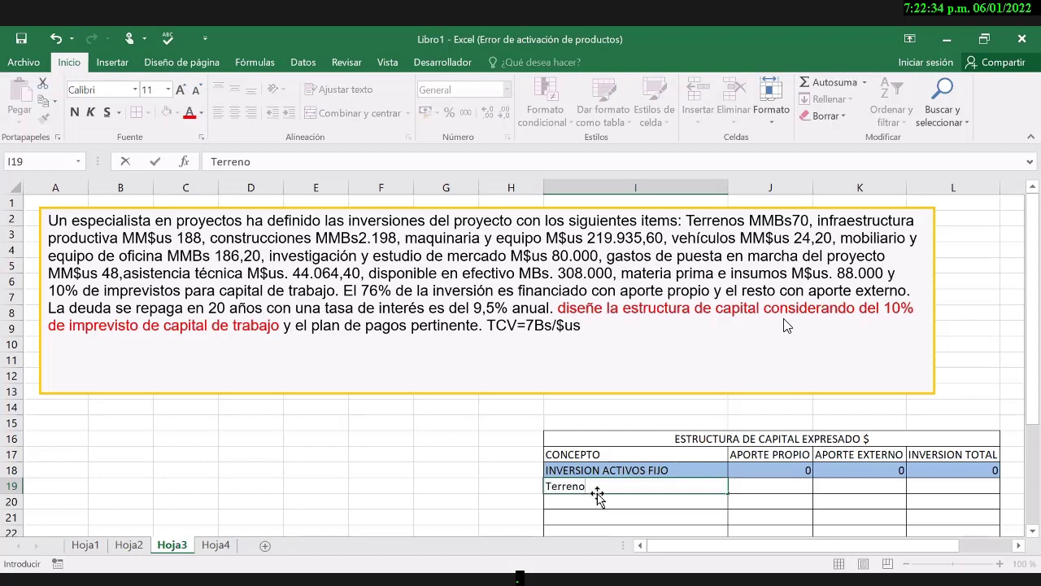
pyautogui.press('Return')
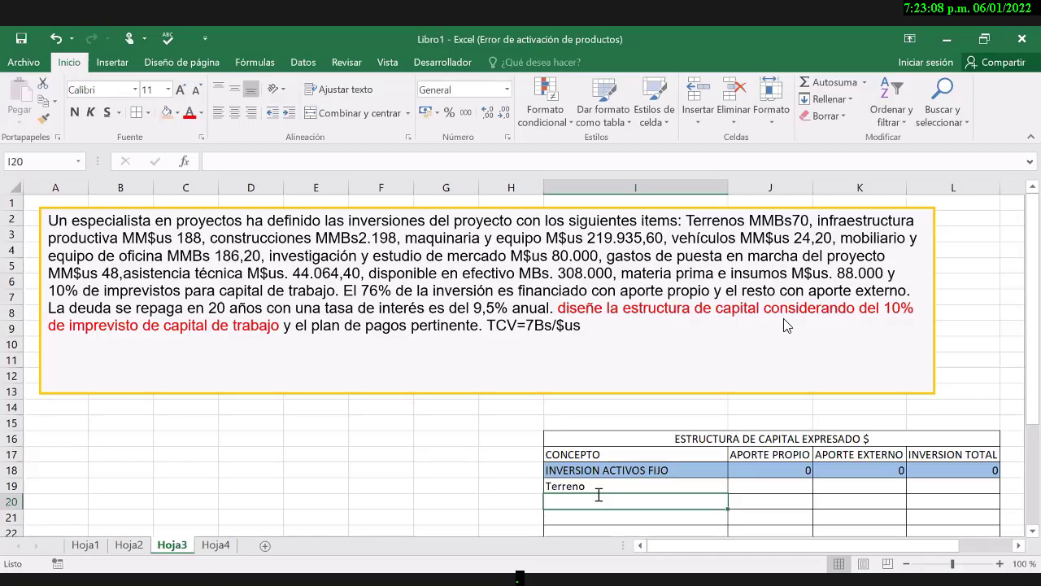
# - Enter infraestructura productiva, construcciones and maquinaria y equipo below Terreno in cells I20 to I22
pyautogui.write('infra')
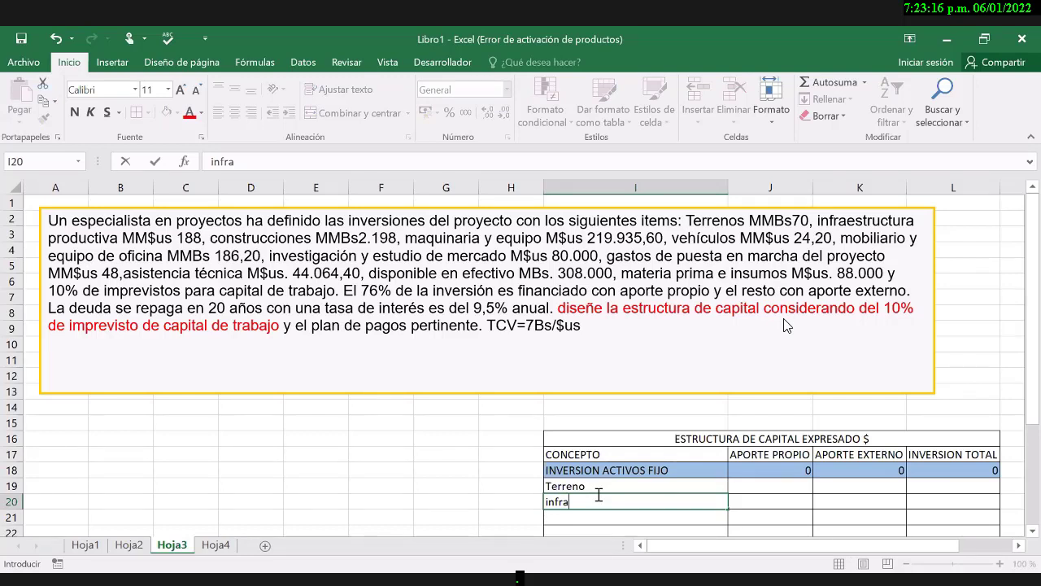
pyautogui.write('estructura productiva')
pyautogui.press('Return')
pyautogui.write('co')
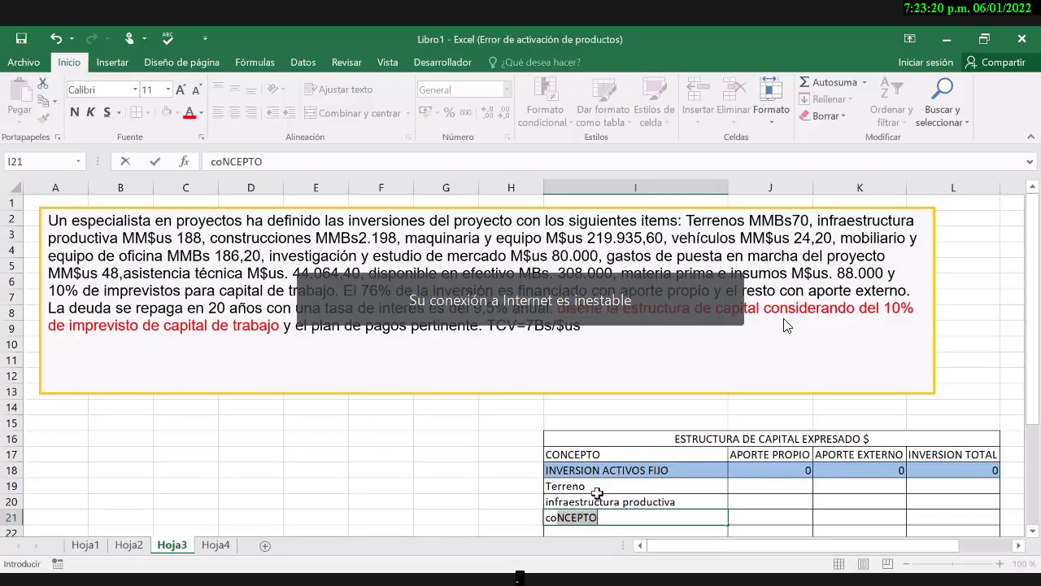
pyautogui.write('nstrucciones')
pyautogui.press('Return')
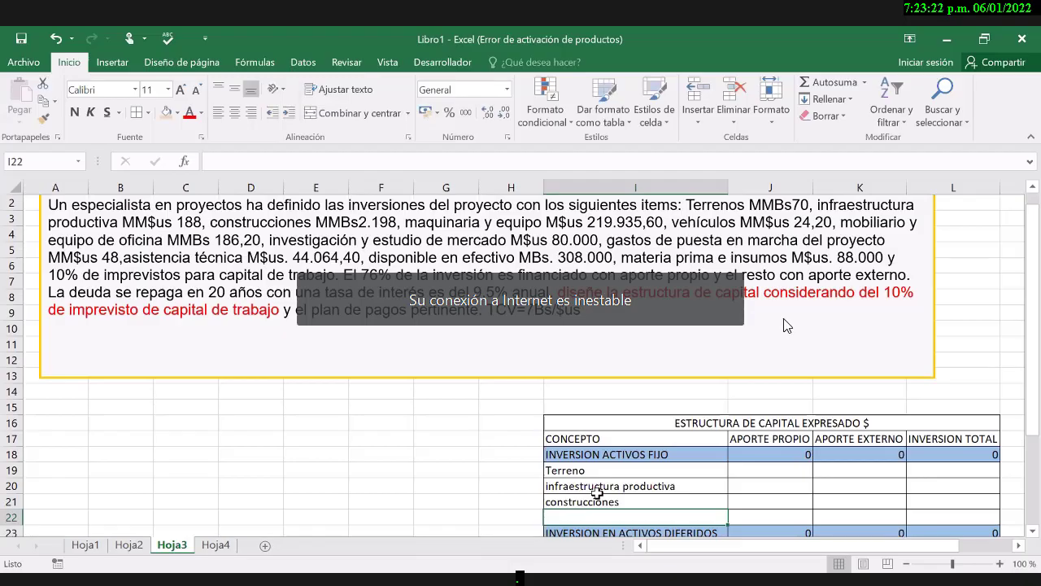
pyautogui.write('maquinaria y e')
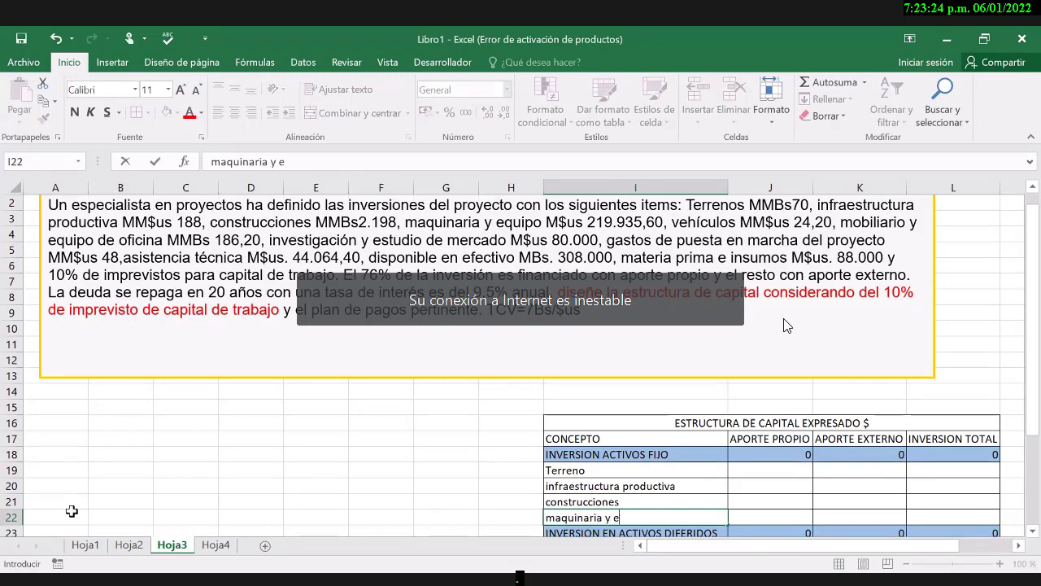
pyautogui.write('quipo')
pyautogui.press('Return')
pyautogui.press('Return')
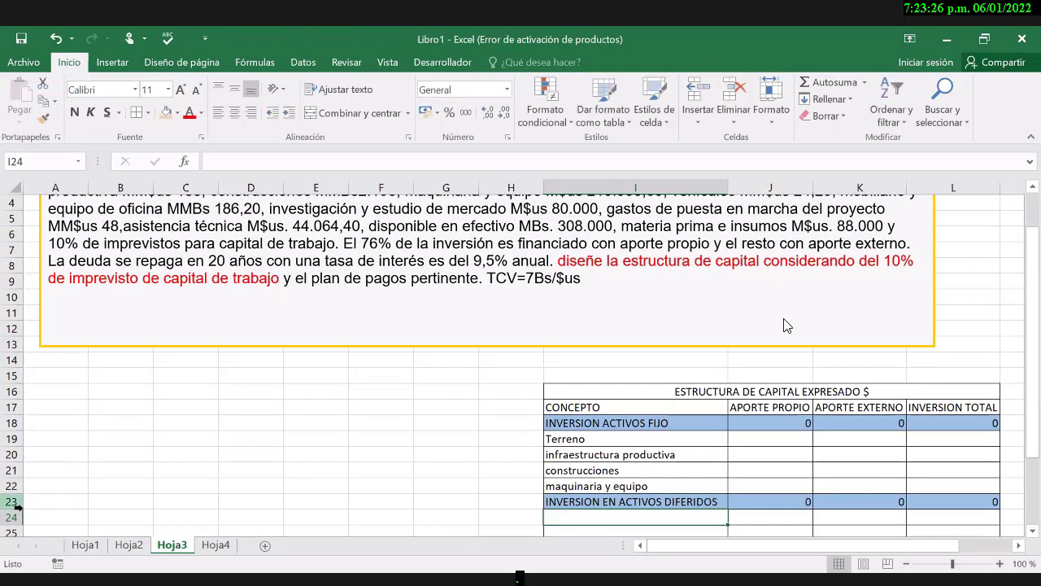
# - Insert a row above INVERSION EN ACTIVOS DIFERIDOS and enter the item vehiculo in I23
pyautogui.rightClick(18, 504)
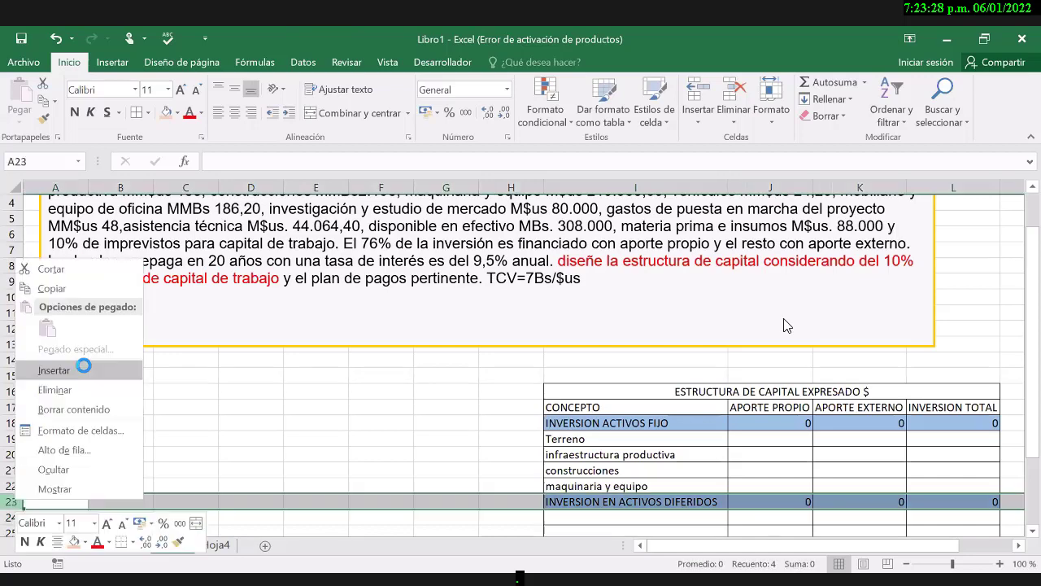
pyautogui.click(53, 370)
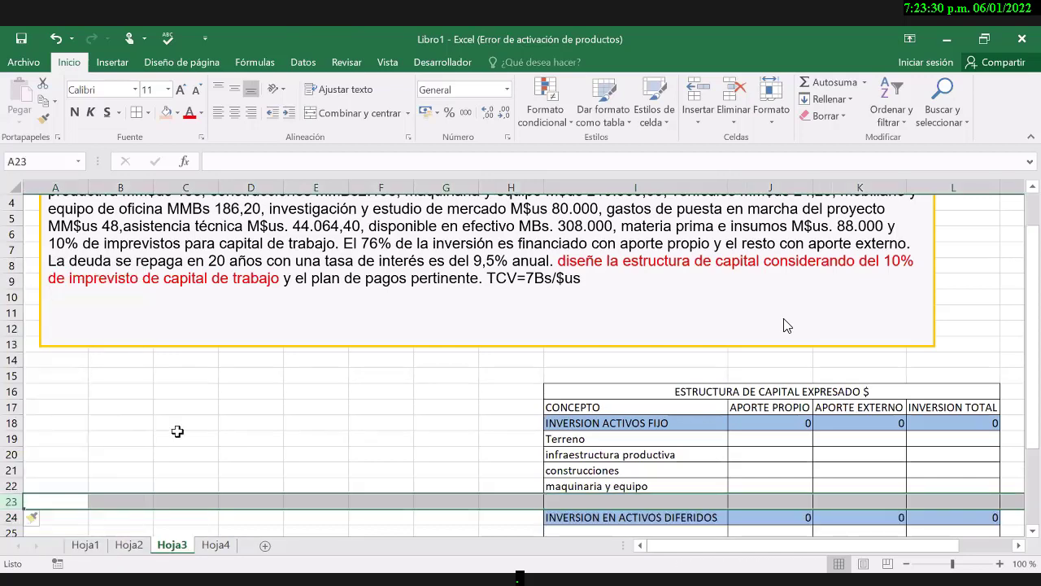
pyautogui.click(583, 503)
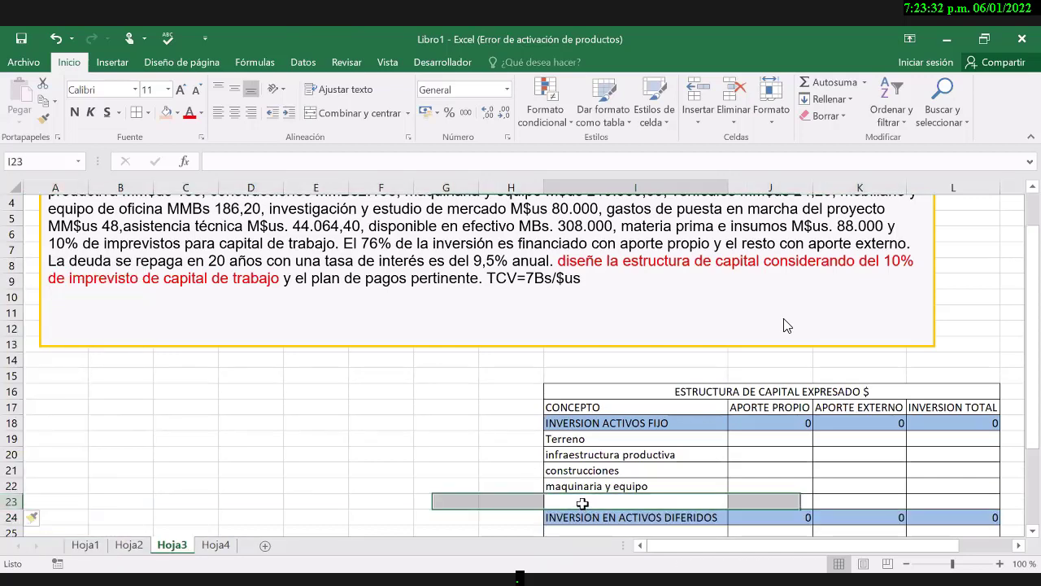
pyautogui.scroll(1, 582, 504)
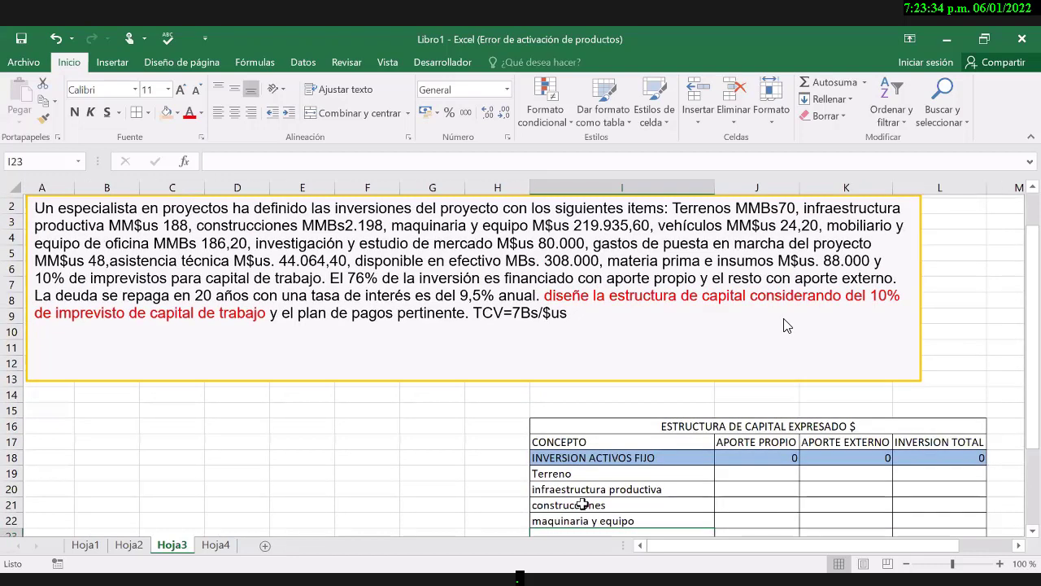
pyautogui.scroll(-1, 582, 503)
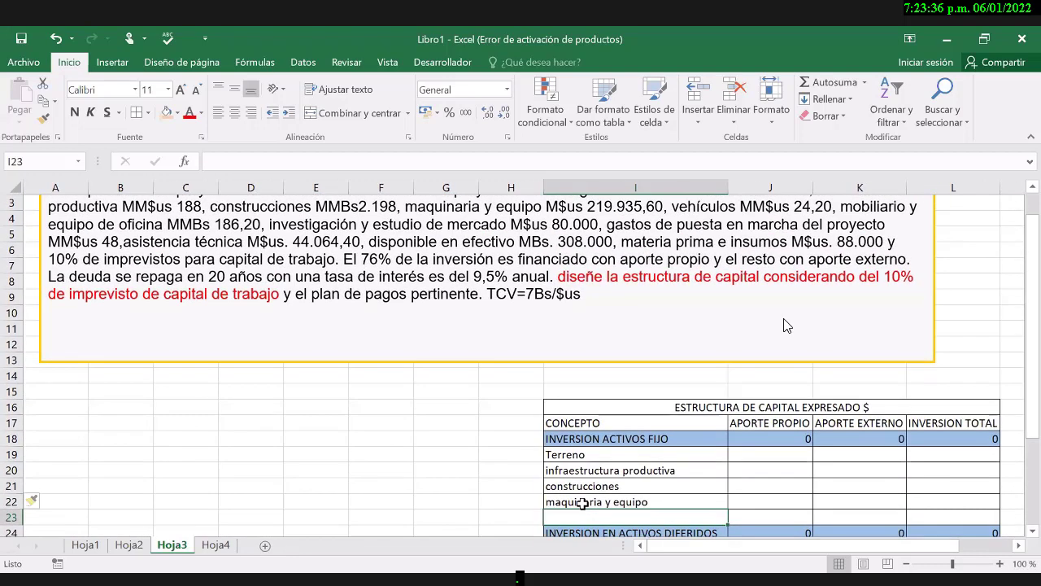
pyautogui.write('vehiculo')
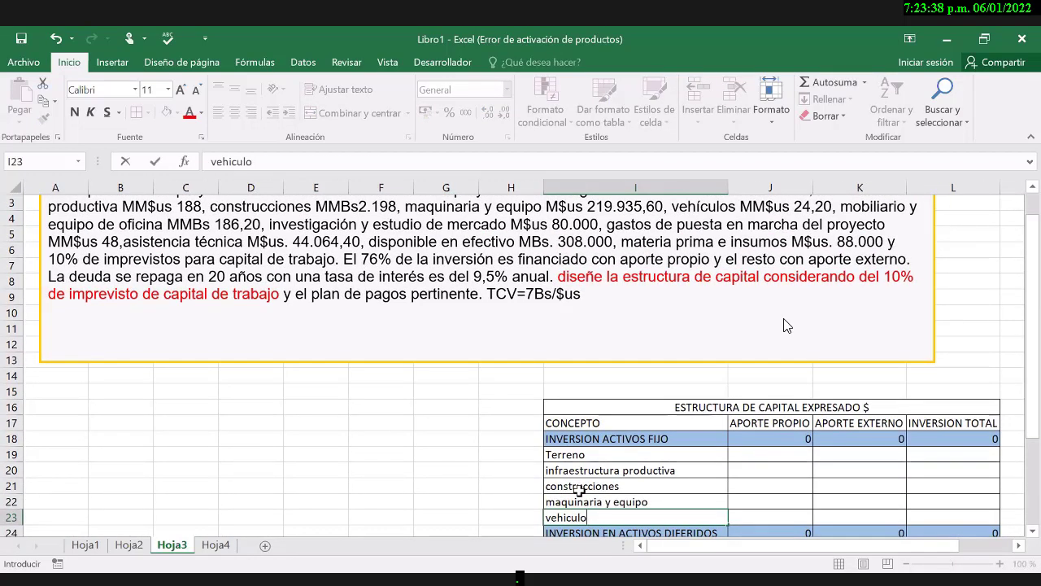
pyautogui.press('Return')
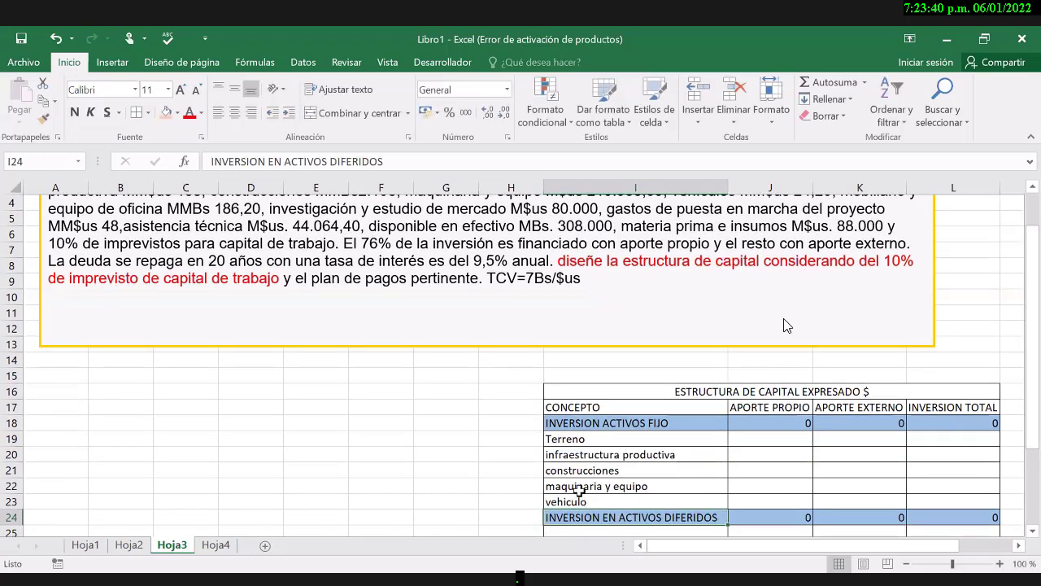
# - Insert another row below vehiculo and enter mobiliario y equipos de oficina in I24
pyautogui.scroll(1, 579, 492)
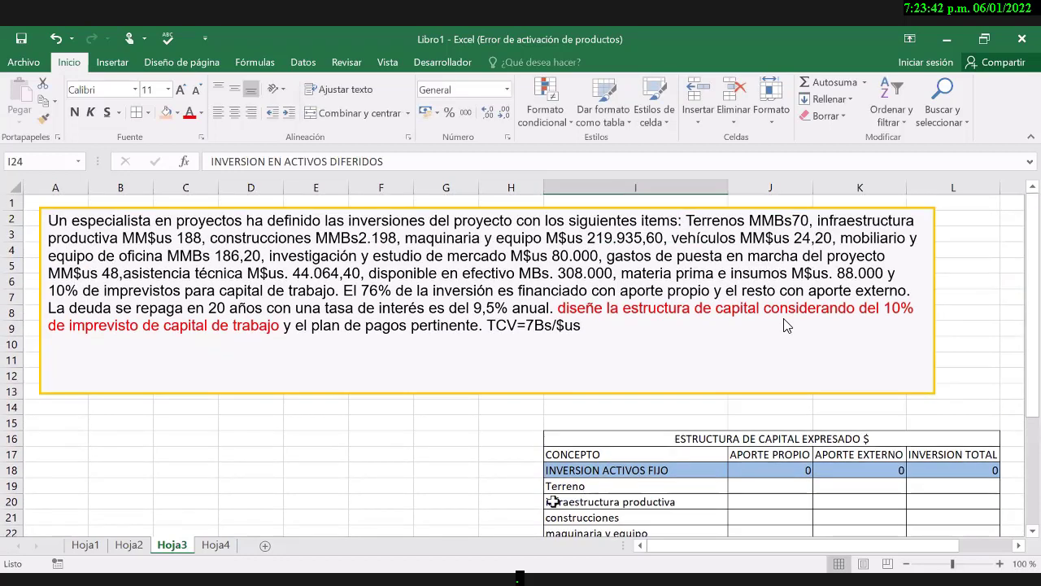
pyautogui.scroll(-1, 27, 501)
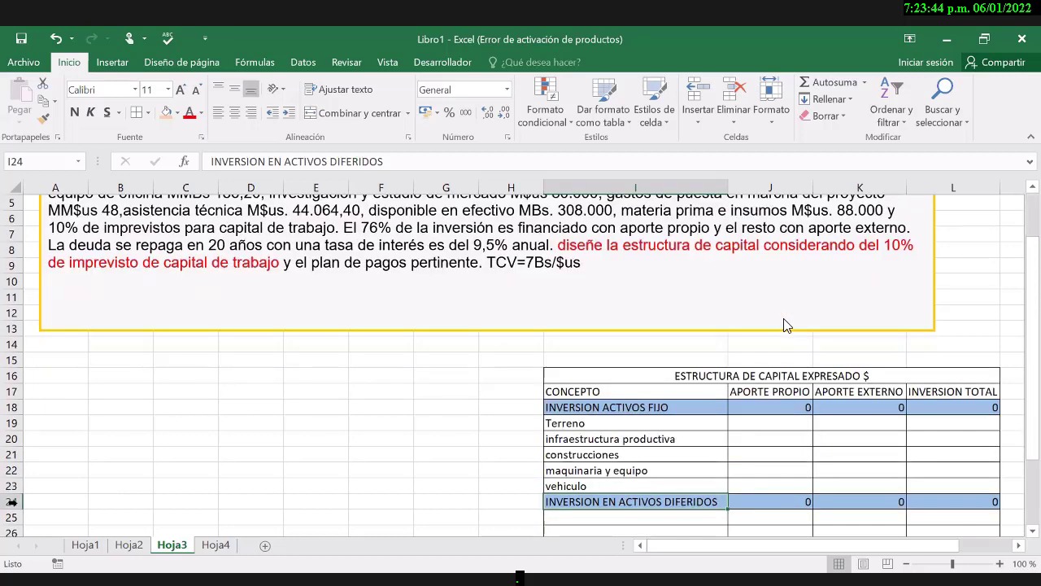
pyautogui.press('Left')
pyautogui.hotkey('shift', 'space')
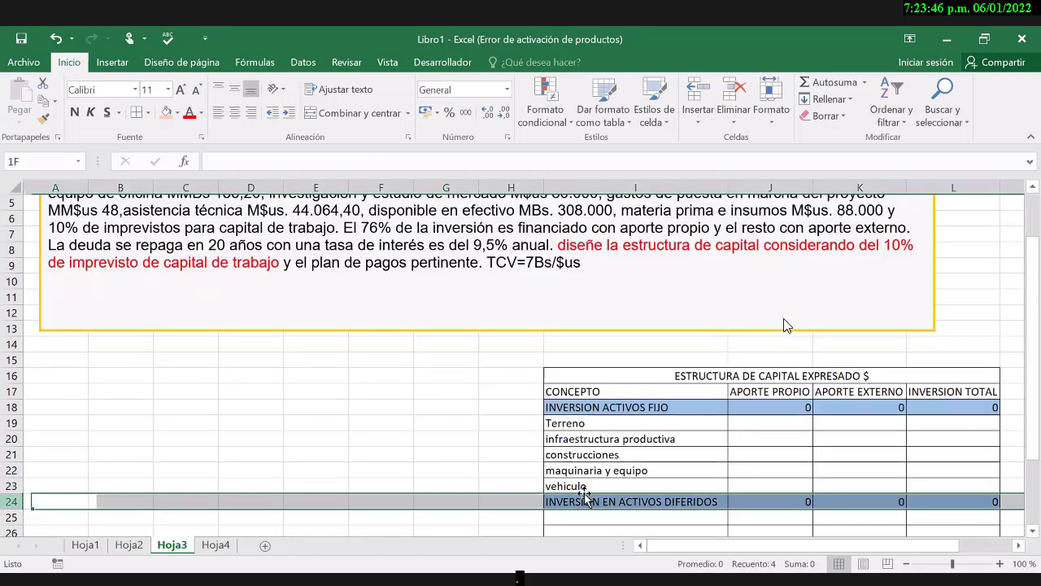
pyautogui.hotkey('shift', 'F10')
pyautogui.press('Up')
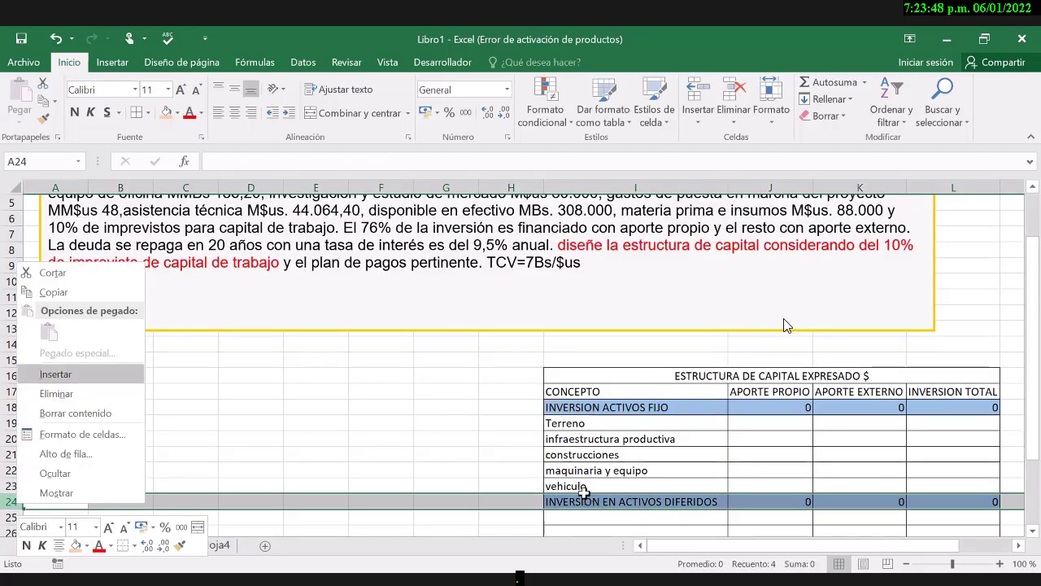
pyautogui.press('Return')
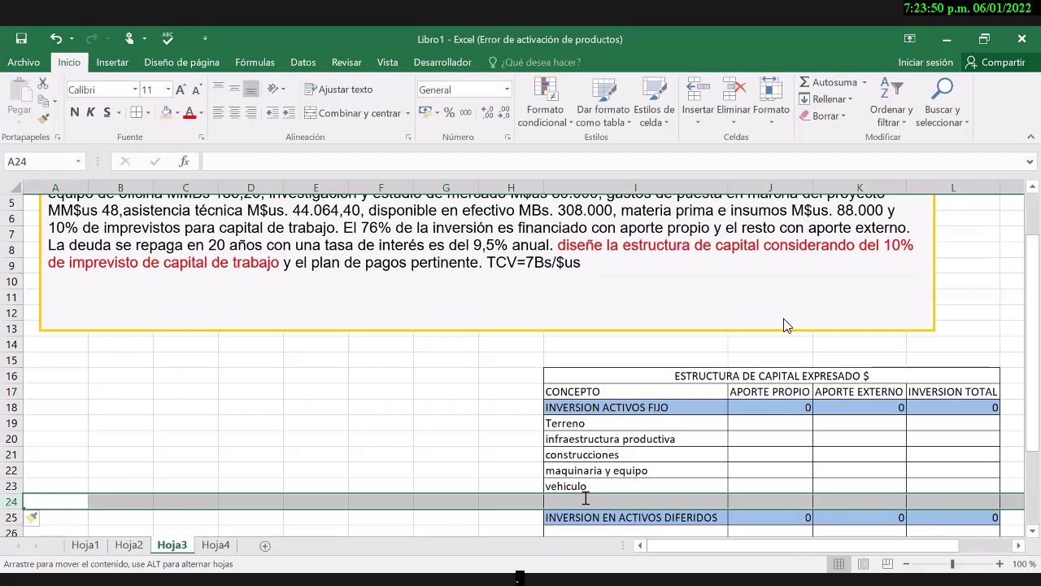
pyautogui.click(586, 498)
pyautogui.doubleClick(586, 498)
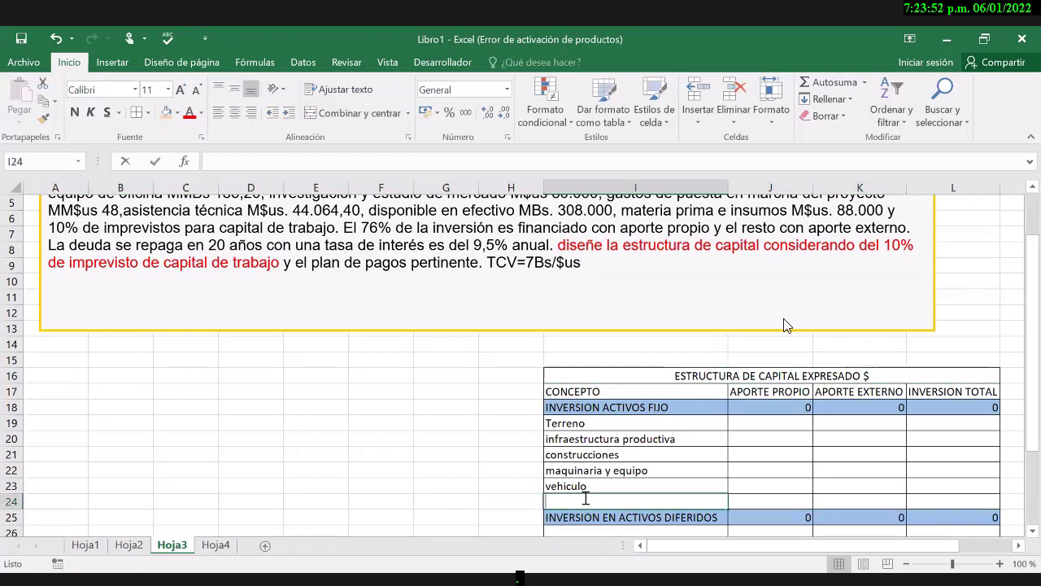
pyautogui.write('ma')
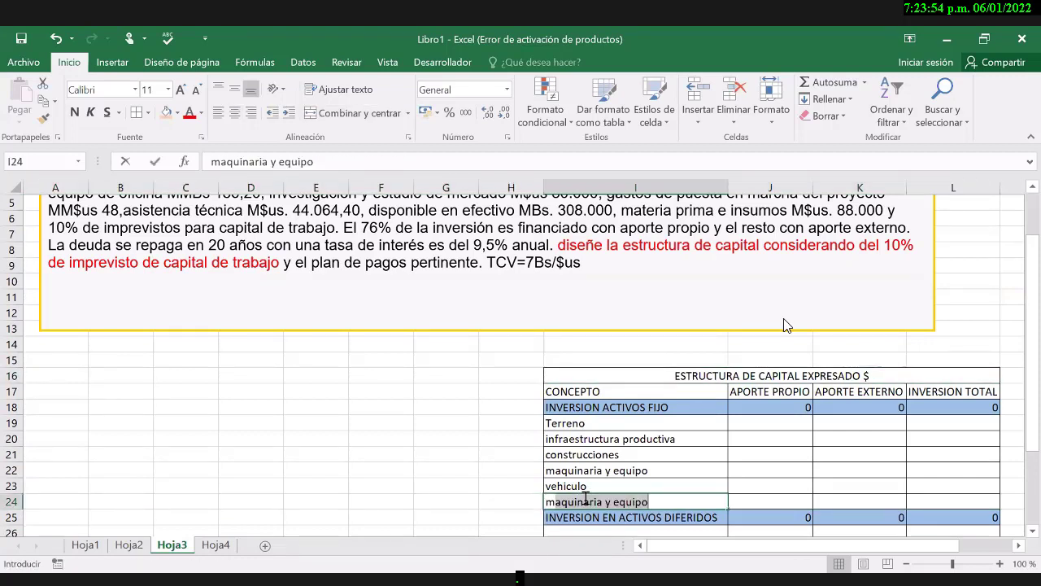
pyautogui.write('obiliar')
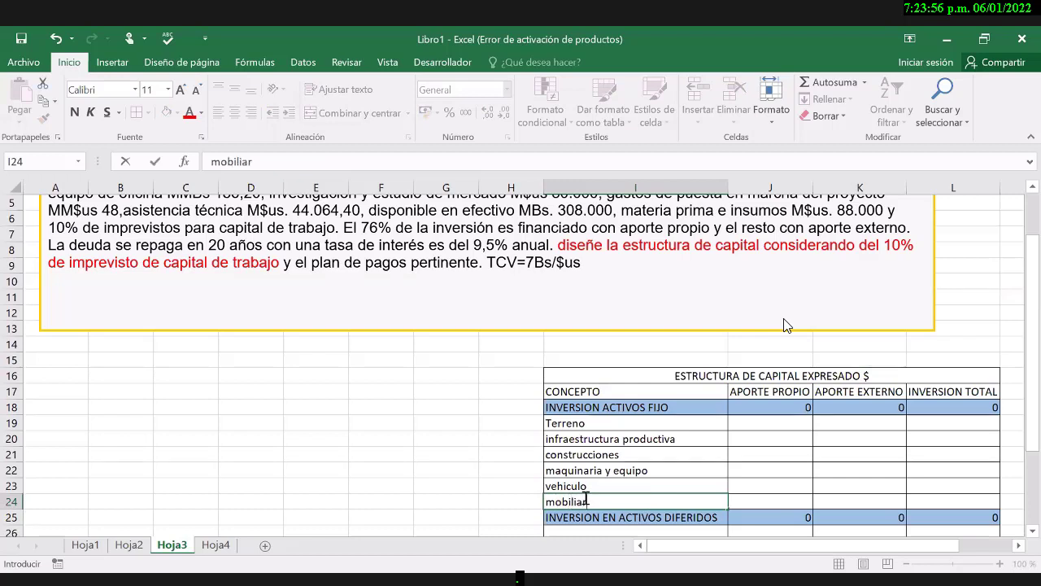
pyautogui.write('io y equipos de oficina')
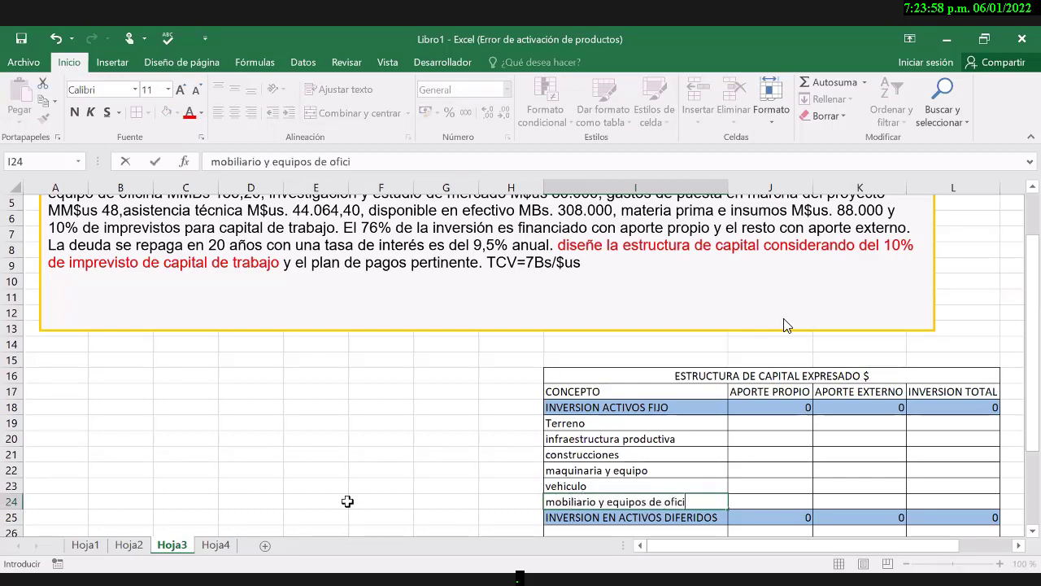
pyautogui.press('Return')
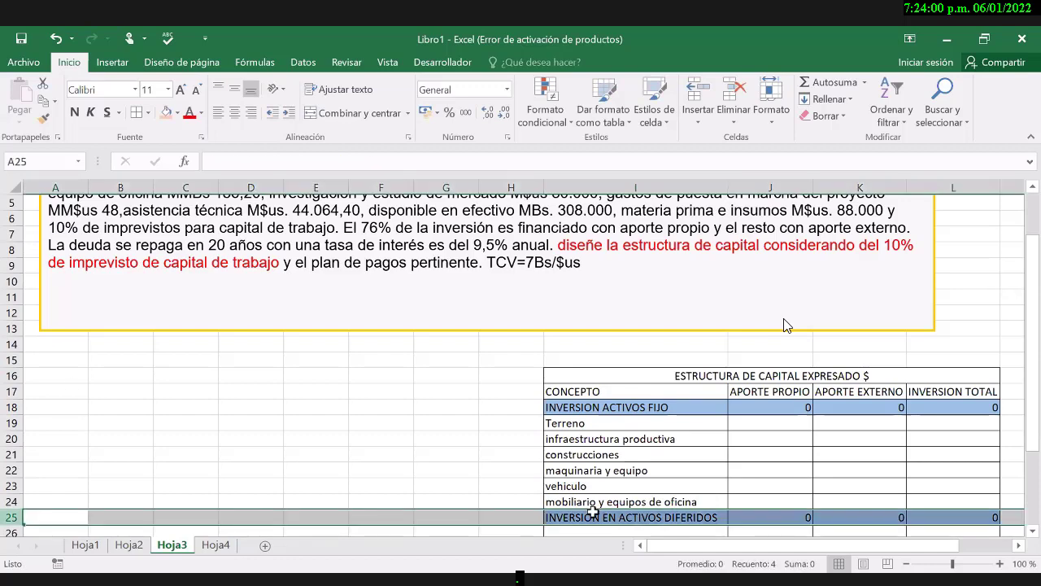
# - Insert an empty row 25 below mobiliario y equipos de oficina and check the statement for further fixed-asset items
pyautogui.click(11, 517)
pyautogui.hotkey('shift', 'F10')
pyautogui.press('i')
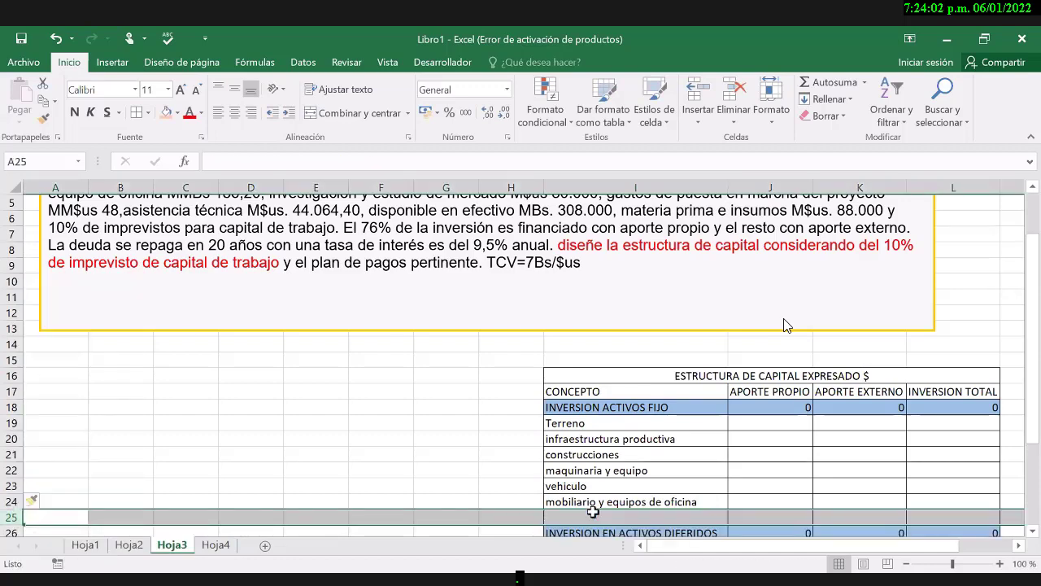
pyautogui.click(592, 517)
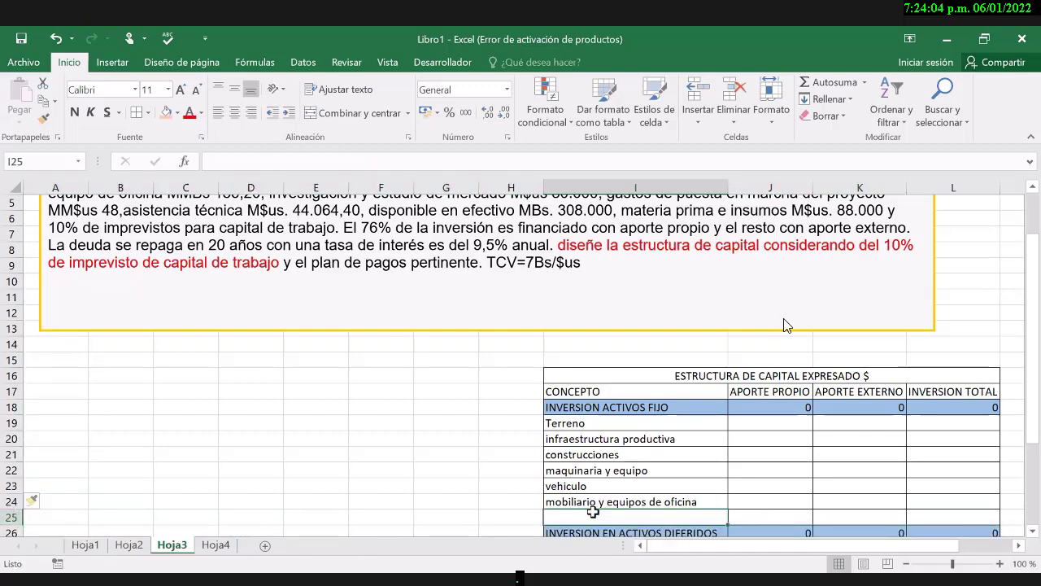
pyautogui.scroll(2, 787, 325)
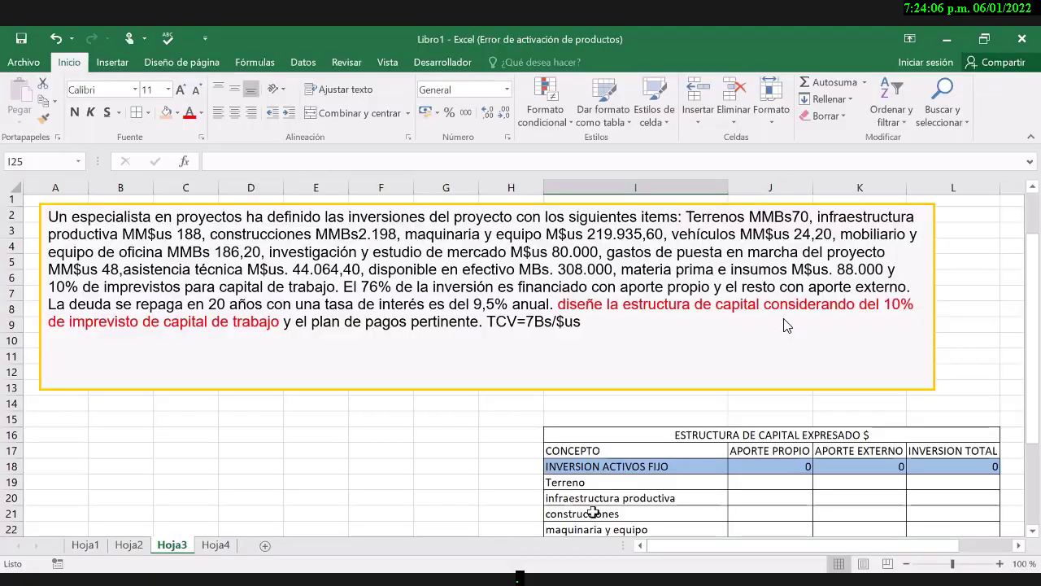
pyautogui.scroll(-1, 787, 325)
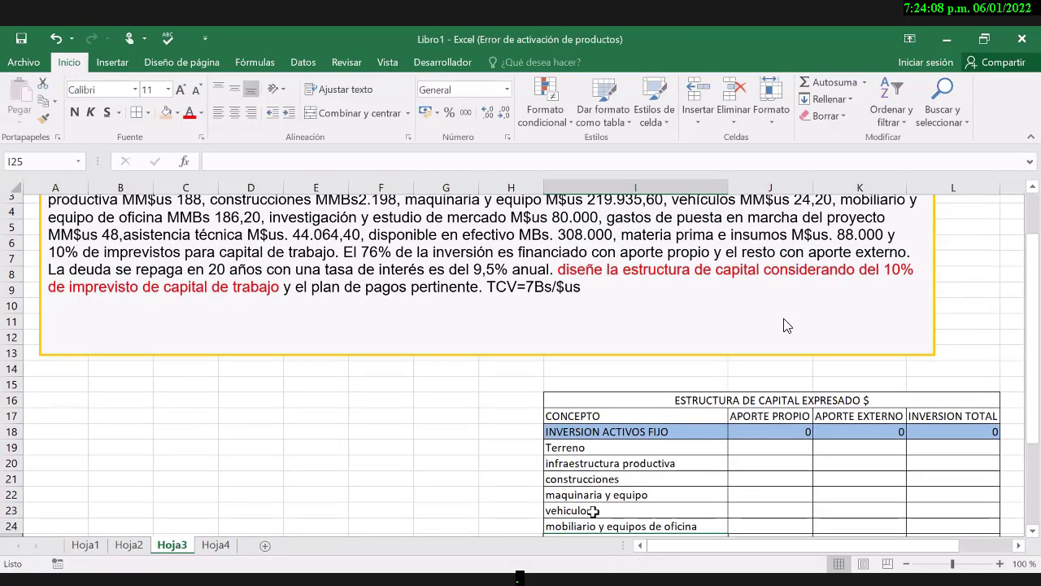
pyautogui.scroll(-1, 787, 325)
pyautogui.scroll(-1, 787, 325)
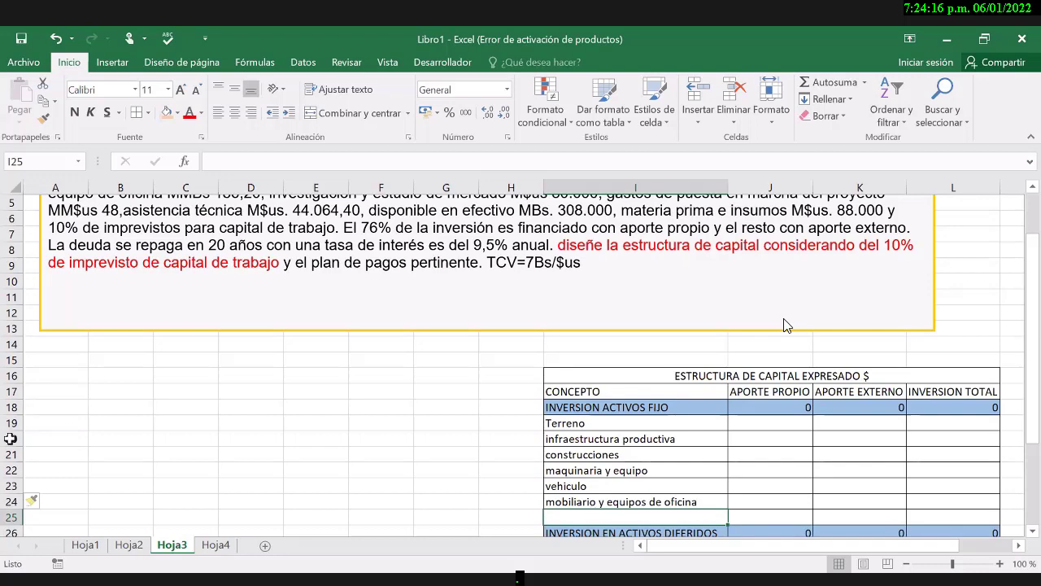
# - Delete the empty row 25 above INVERSION EN ACTIVOS DIFERIDOS
pyautogui.press('Down')
pyautogui.press('Down')
pyautogui.press('Down')
pyautogui.press('Down')
pyautogui.press('Down')
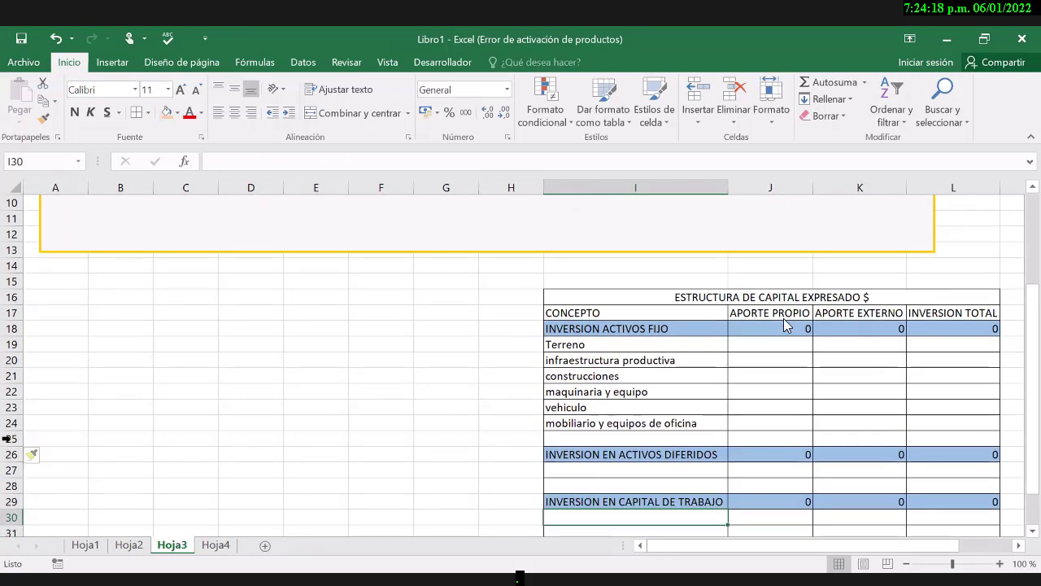
pyautogui.click(6, 439)
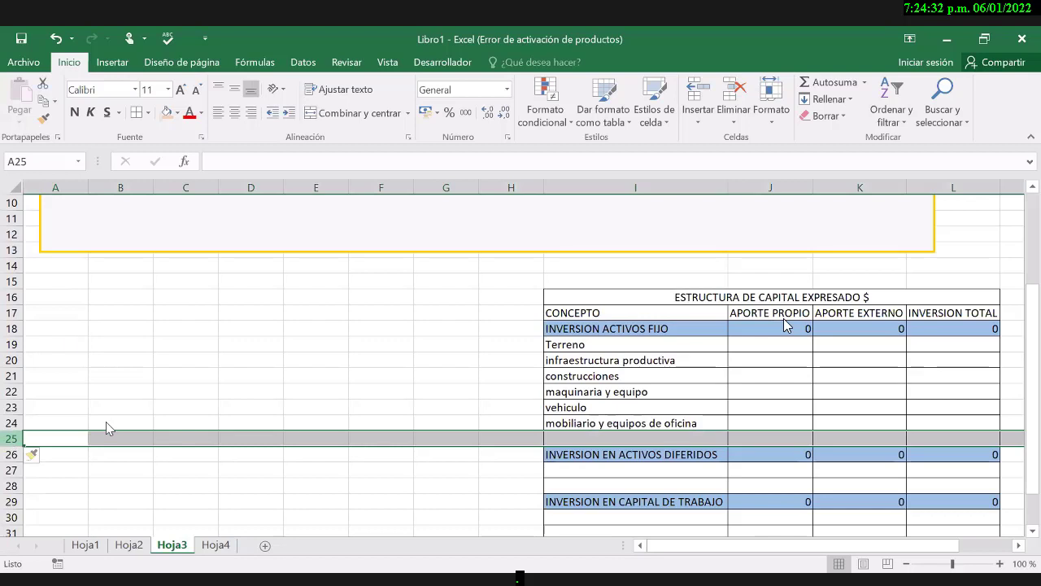
pyautogui.rightClick(12, 439)
pyautogui.click(45, 328)
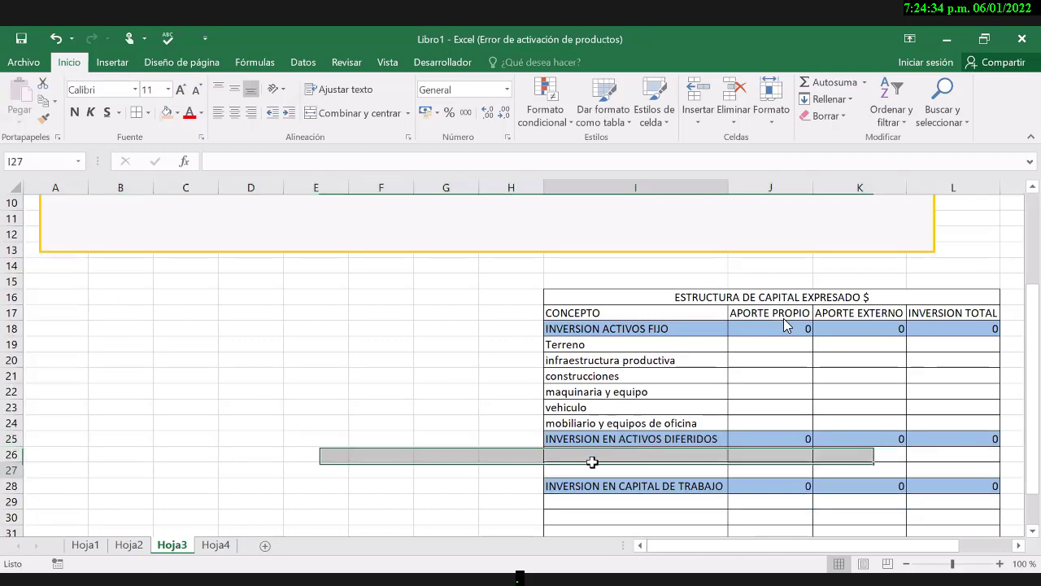
# - Enter Investigacion y estudio de mercado in I26 as the first item under INVERSION EN ACTIVOS DIFERIDOS
pyautogui.click(567, 452)
pyautogui.write('Investigacion ')
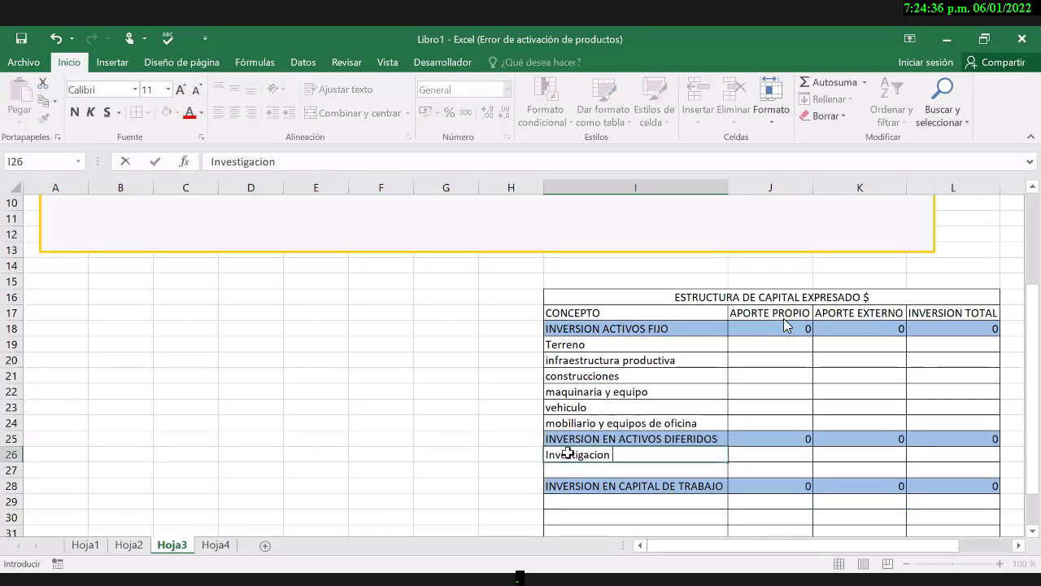
pyautogui.write('y estudio de mercado')
pyautogui.press('Return')
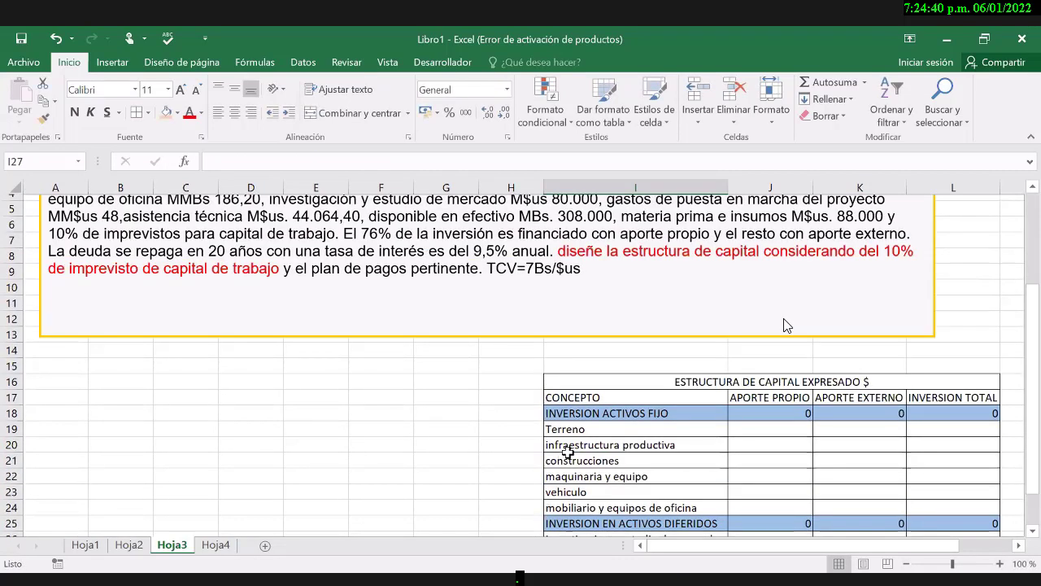
pyautogui.scroll(2, 786, 326)
pyautogui.scroll(1, 786, 325)
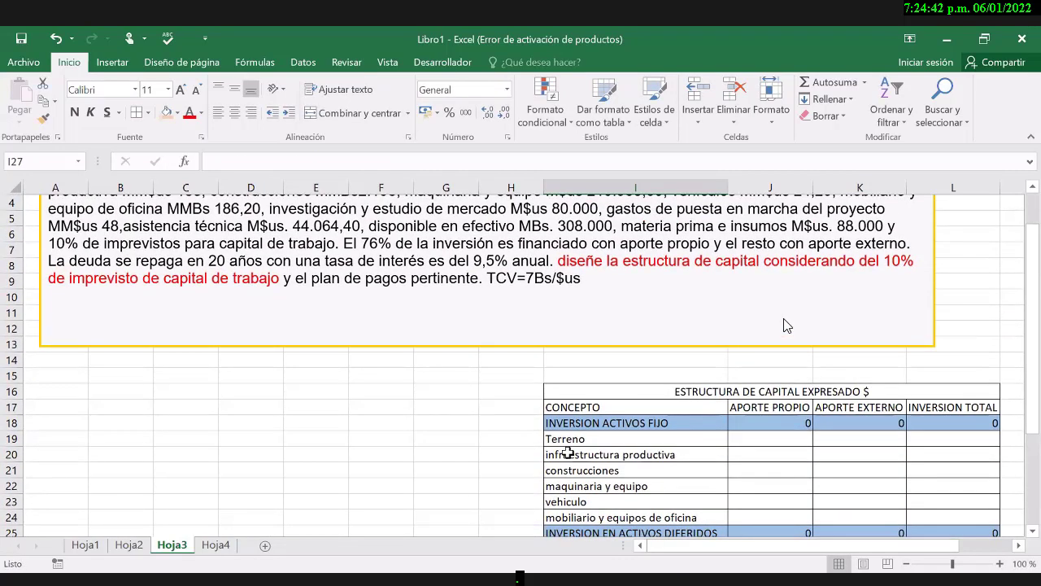
pyautogui.scroll(-3, 787, 325)
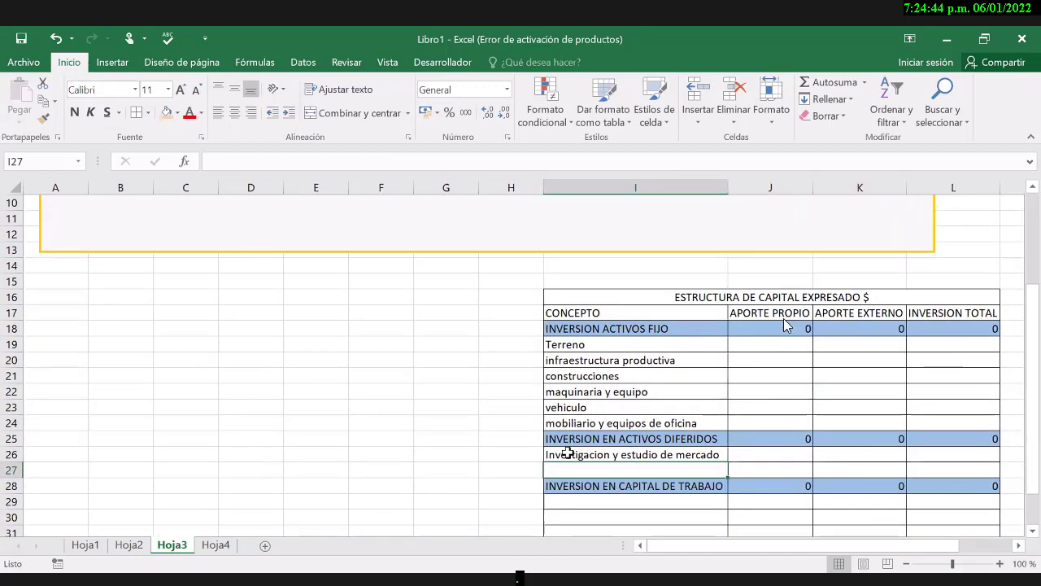
pyautogui.scroll(1, 784, 324)
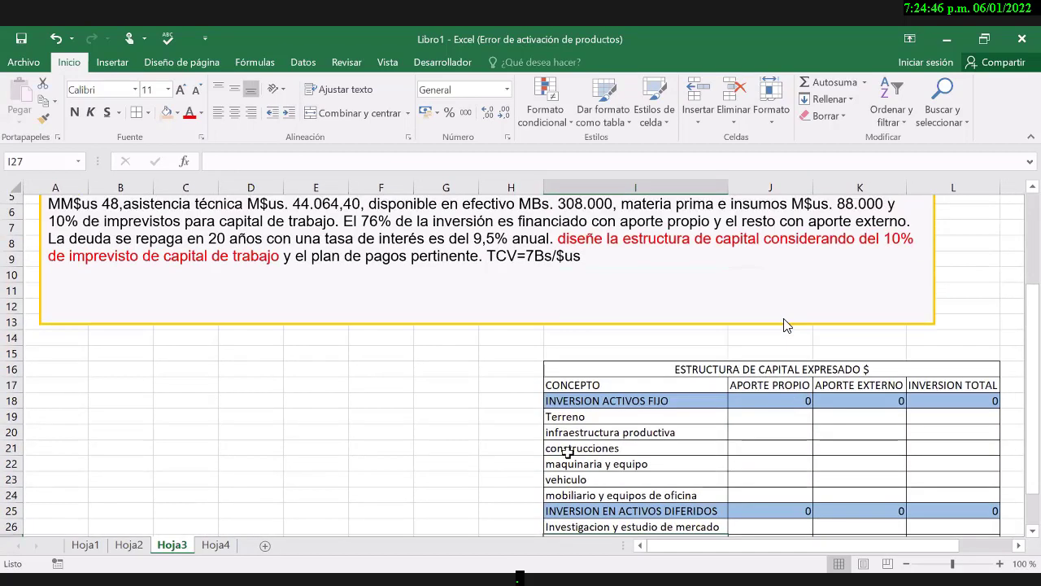
# - Check the statement for the next deferred item and enter gastos de puesta en marcha in I27
pyautogui.scroll(2, 787, 325)
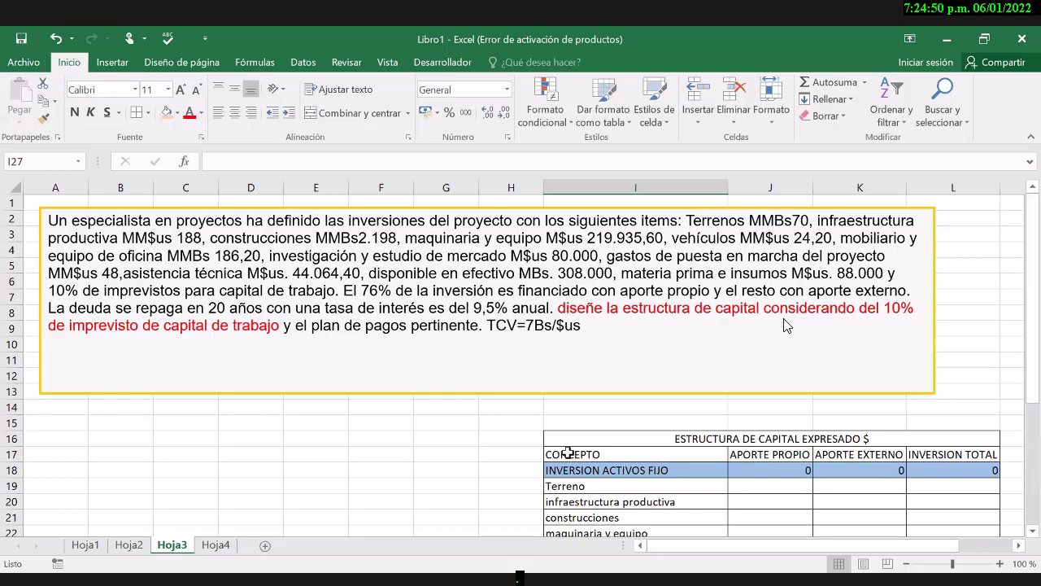
pyautogui.scroll(-1, 786, 325)
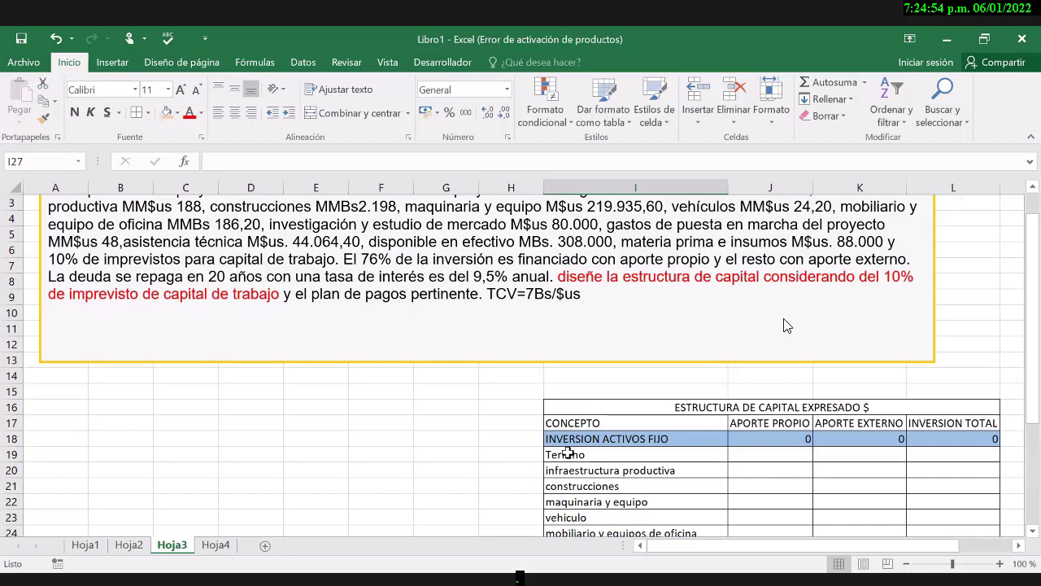
pyautogui.scroll(-1, 786, 325)
pyautogui.scroll(-1, 787, 325)
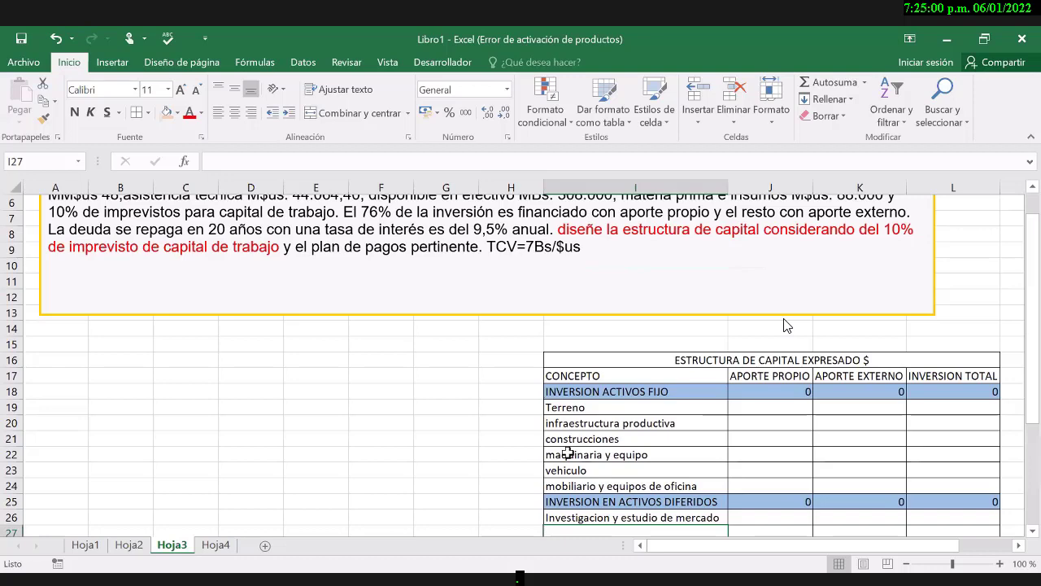
pyautogui.scroll(-1, 787, 325)
pyautogui.write('gas')
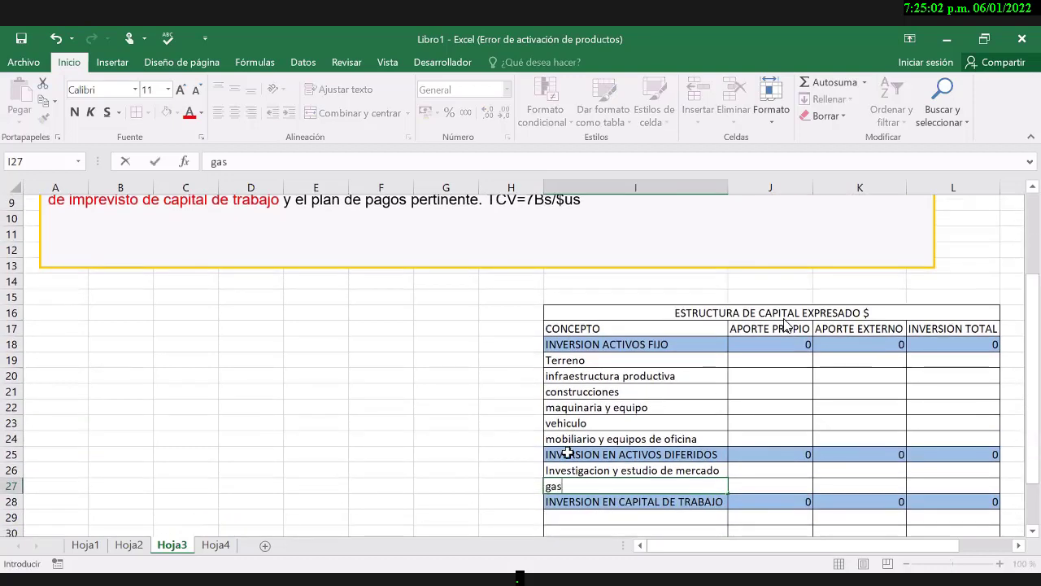
pyautogui.write('tos de puesta')
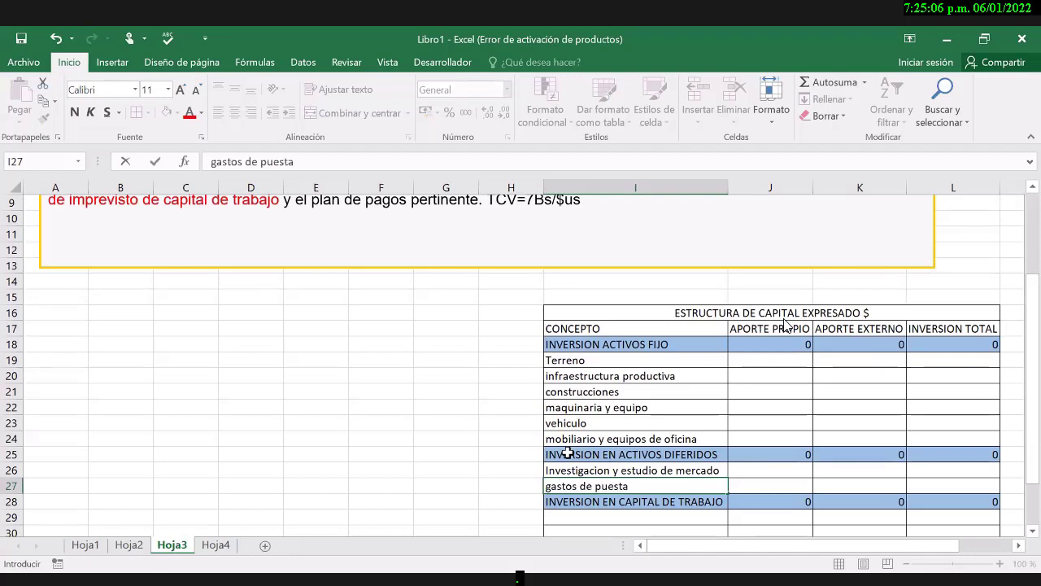
pyautogui.write(' en marcha')
pyautogui.scroll(3, 515, 484)
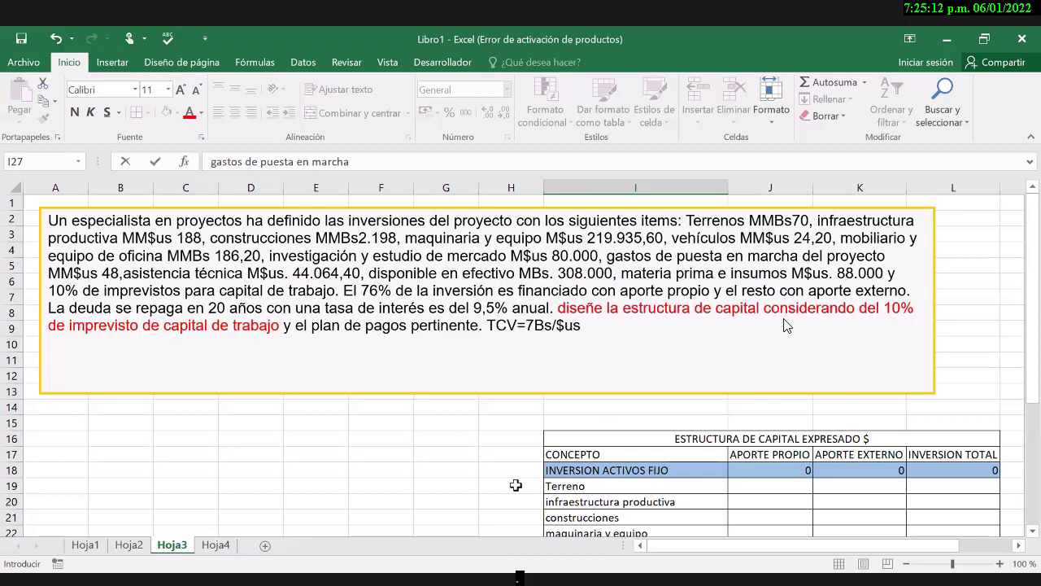
pyautogui.click(516, 486)
# - Insert a row above INVERSION EN CAPITAL DE TRABAJO and enter Asistencia tecnica in I28
pyautogui.press('Down')
pyautogui.press('Down')
pyautogui.press('Down')
pyautogui.press('Down')
pyautogui.press('Down')
pyautogui.press('Down')
pyautogui.press('Down')
pyautogui.press('Down')
pyautogui.press('Down')
pyautogui.press('Down')
pyautogui.press('Down')
pyautogui.press('Down')
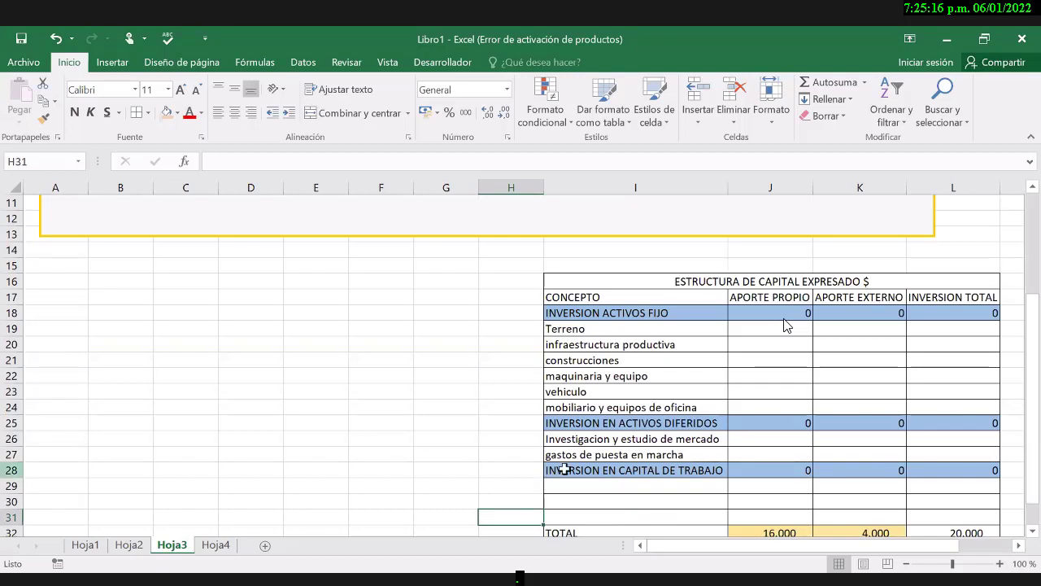
pyautogui.rightClick(12, 470)
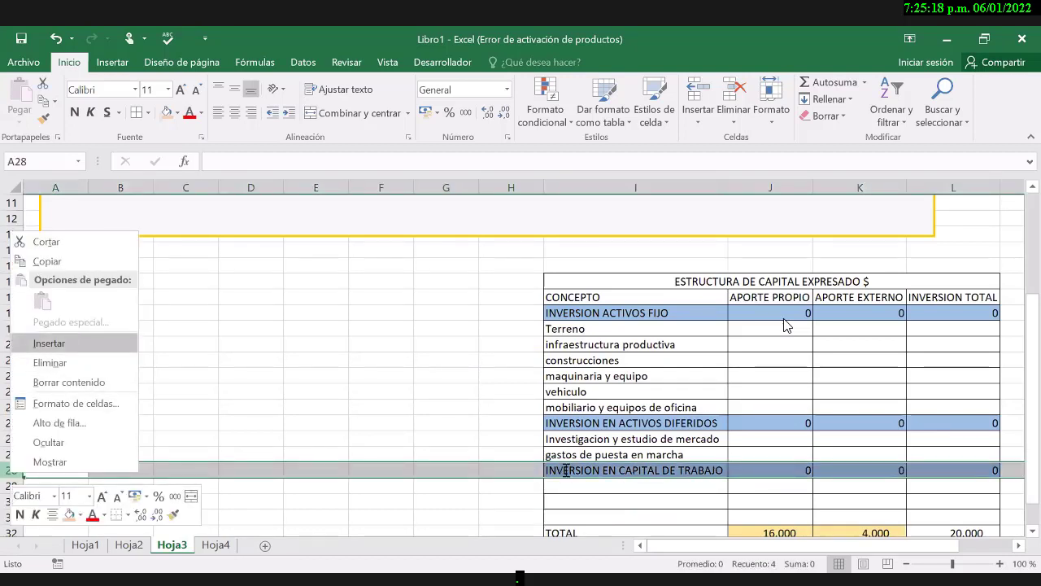
pyautogui.press('Return')
pyautogui.click(566, 470)
pyautogui.write('Asis')
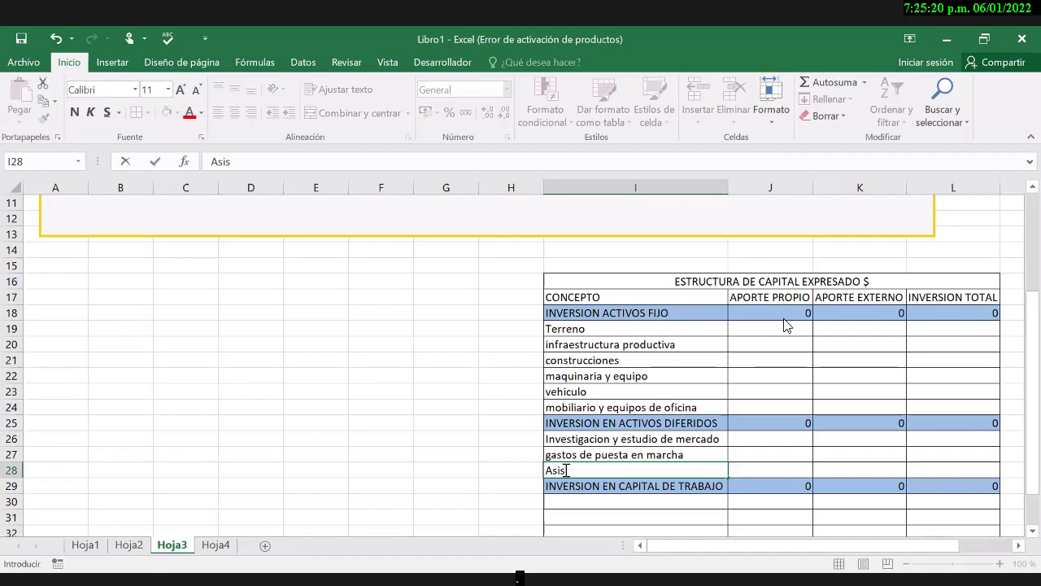
pyautogui.write('tencia')
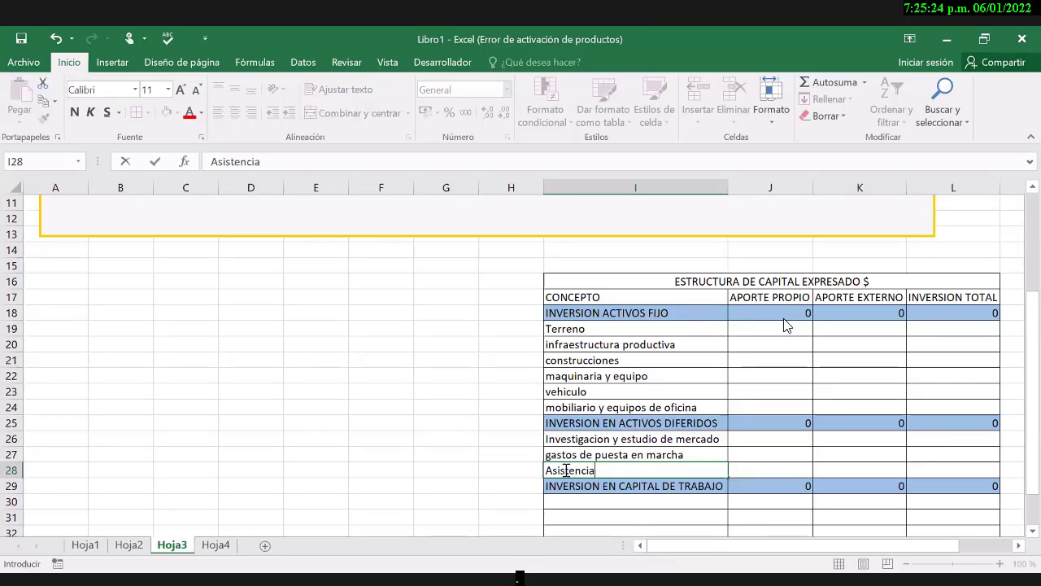
pyautogui.write(' tecnica')
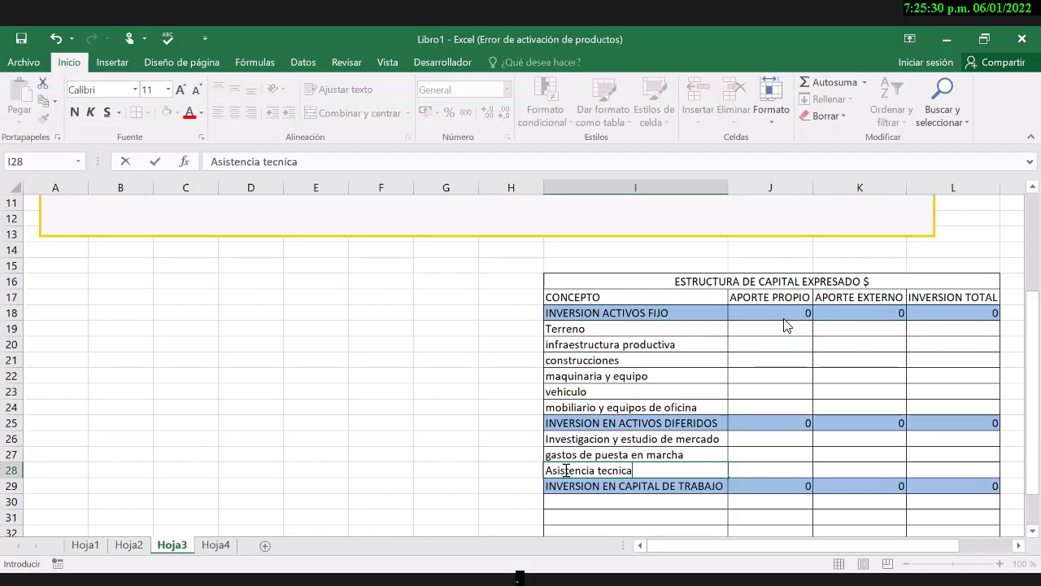
pyautogui.press('Return')
# - Enter efectivo in I30 as the first item under INVERSION EN CAPITAL DE TRABAJO
pyautogui.press('Return')
pyautogui.scroll(1, 785, 323)
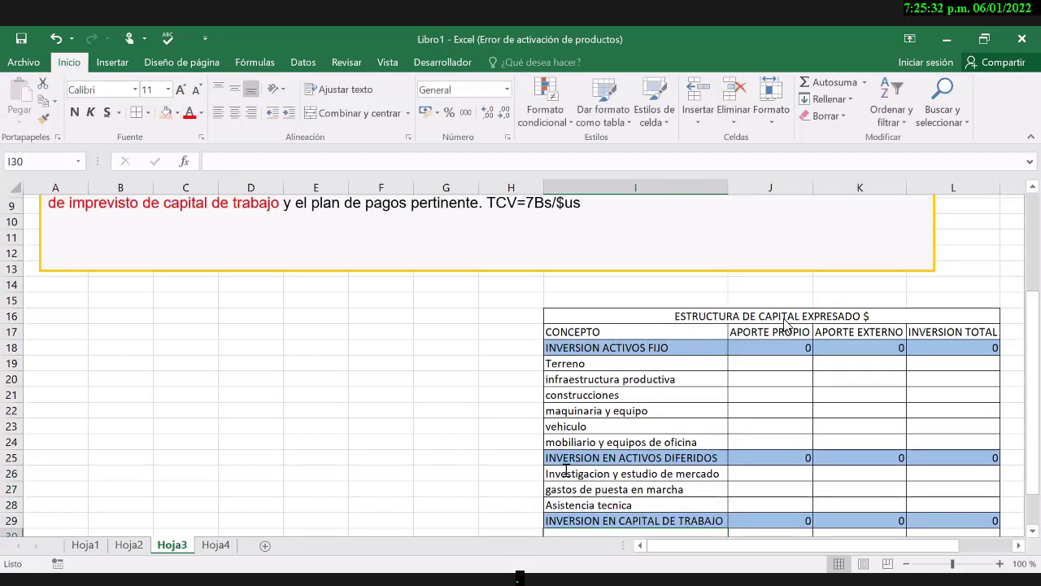
pyautogui.scroll(1, 784, 323)
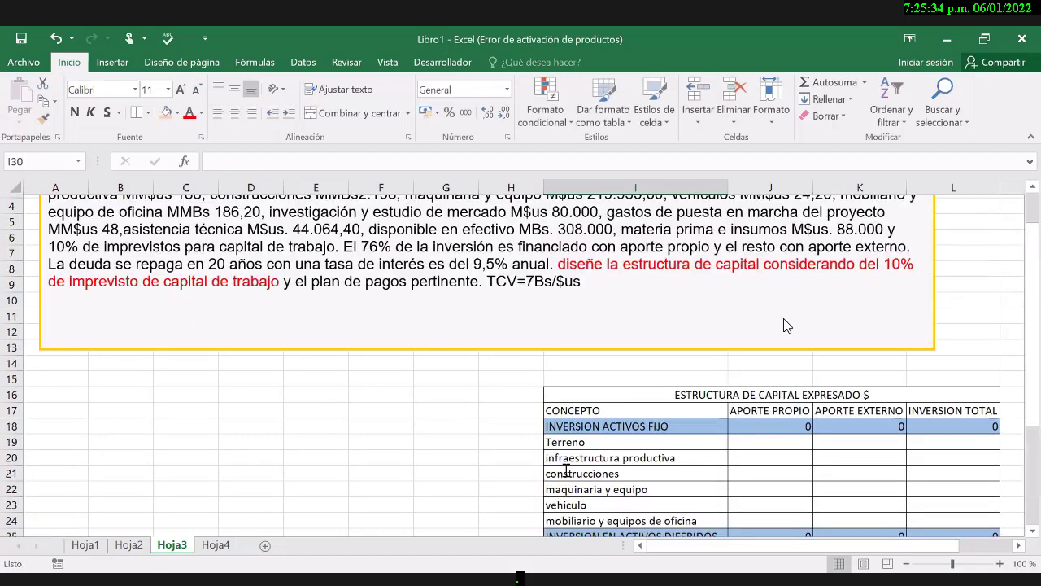
pyautogui.scroll(-2, 785, 324)
pyautogui.write('efectivo')
pyautogui.press('Return')
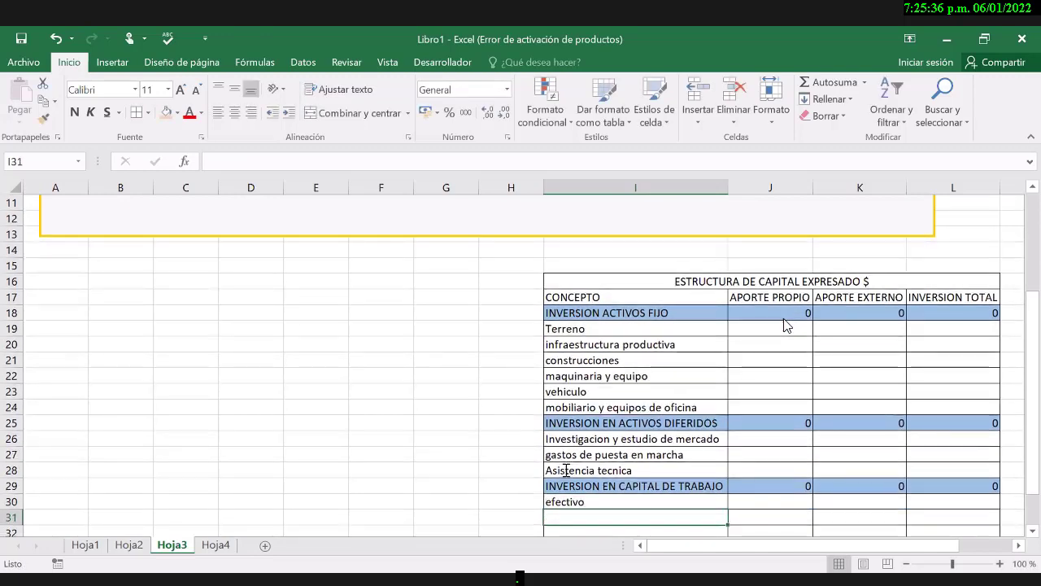
# - Check the statement for the next working-capital item and enter materia prima e insumos in I31
pyautogui.scroll(3, 784, 323)
pyautogui.scroll(-1, 786, 325)
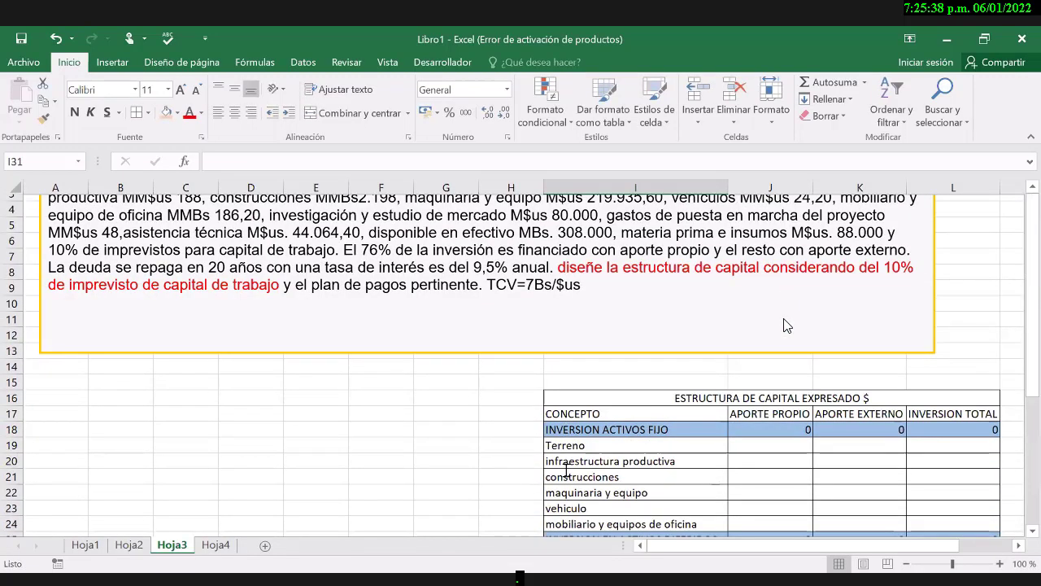
pyautogui.scroll(-3, 787, 326)
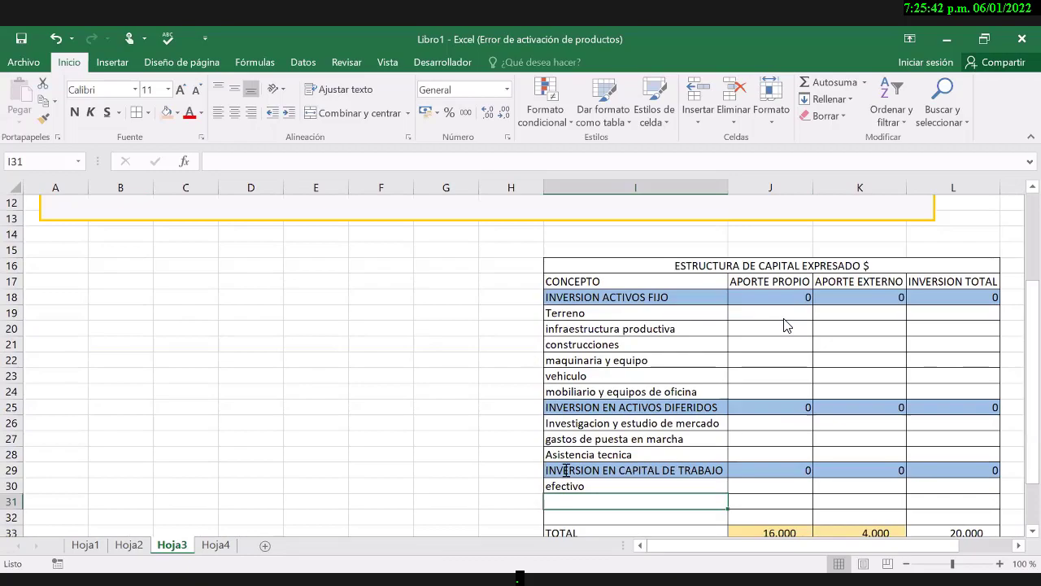
pyautogui.press('Return')
# - Check the table's items against the statement and the four steps on the ESTRUCTURA DE CAPITAL slide in PowerPoint
pyautogui.scroll(3, 786, 325)
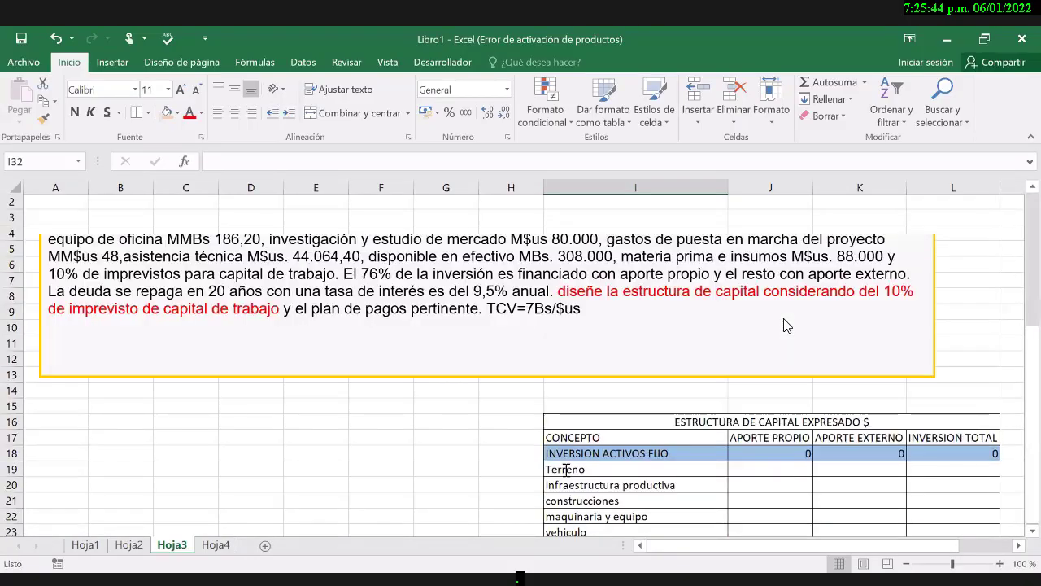
pyautogui.scroll(1, 786, 326)
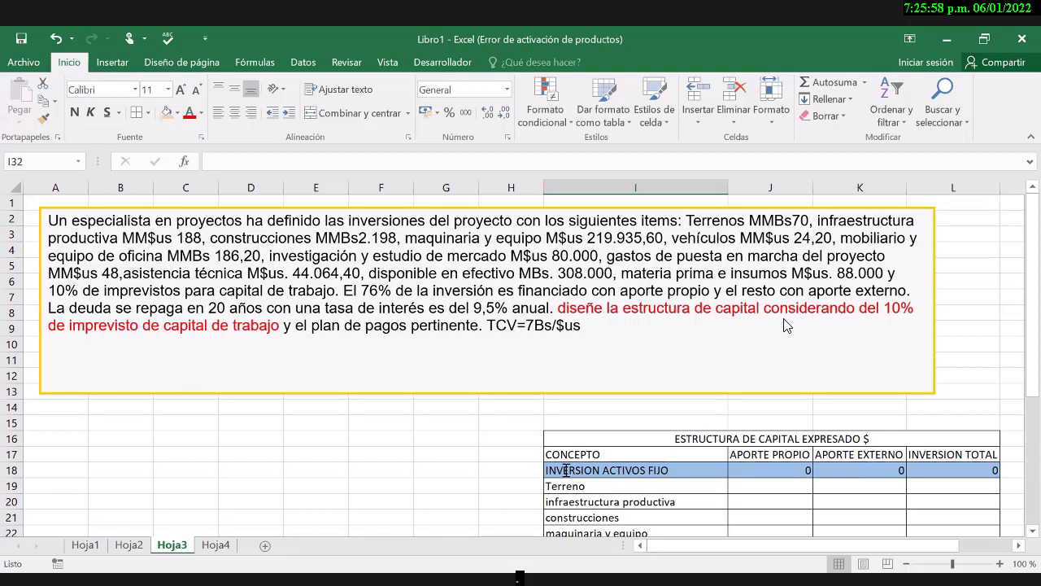
pyautogui.scroll(-4, 785, 326)
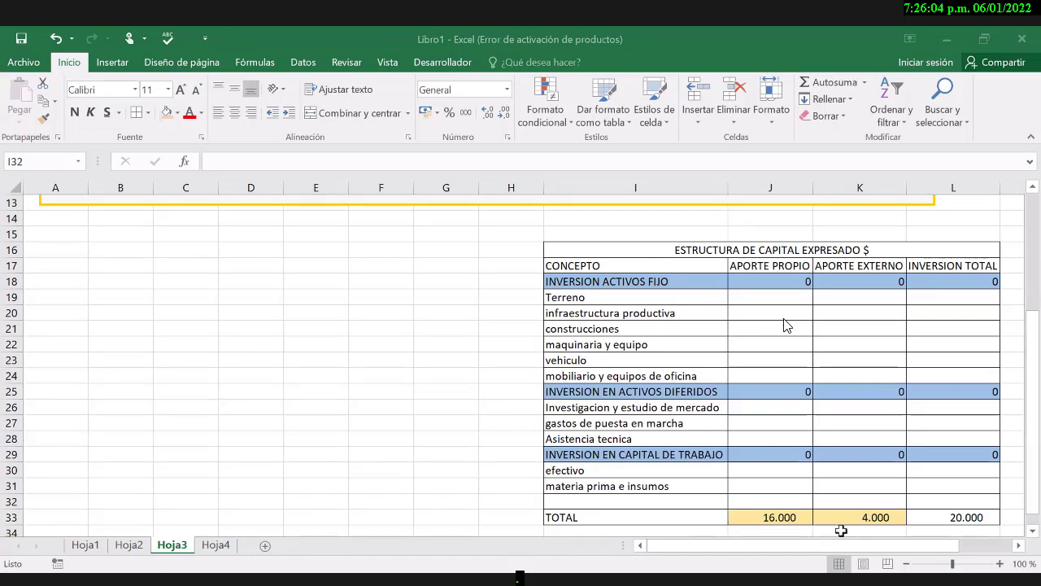
pyautogui.hotkey('alt', 'Tab')
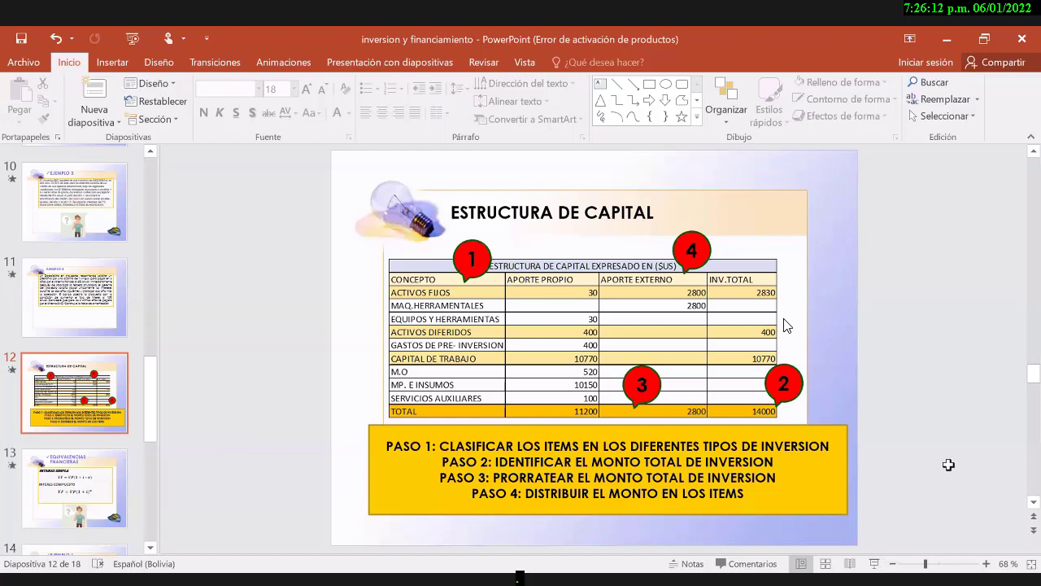
pyautogui.hotkey('alt', 'Tab')
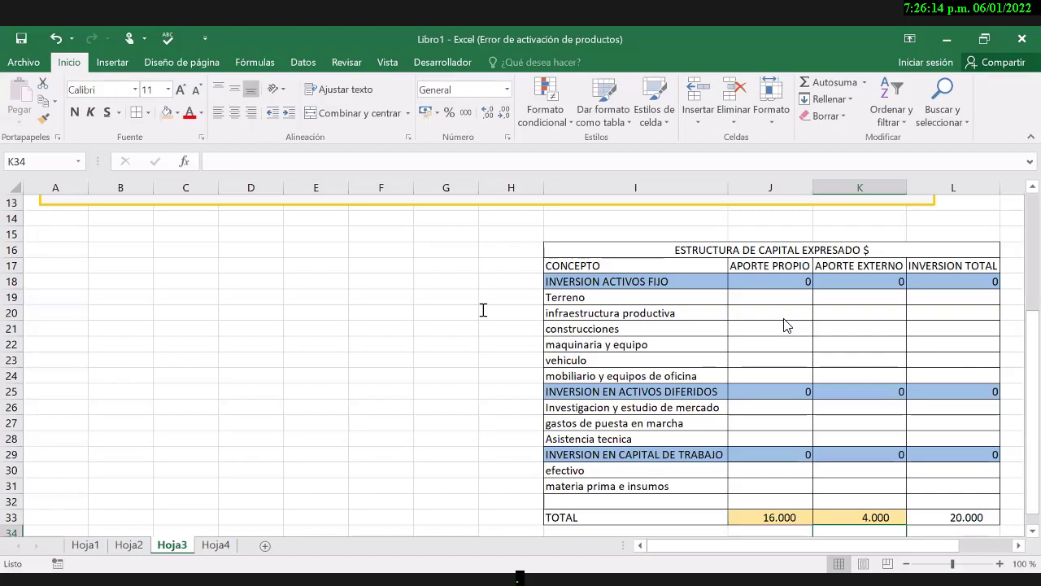
pyautogui.scroll(4, 483, 310)
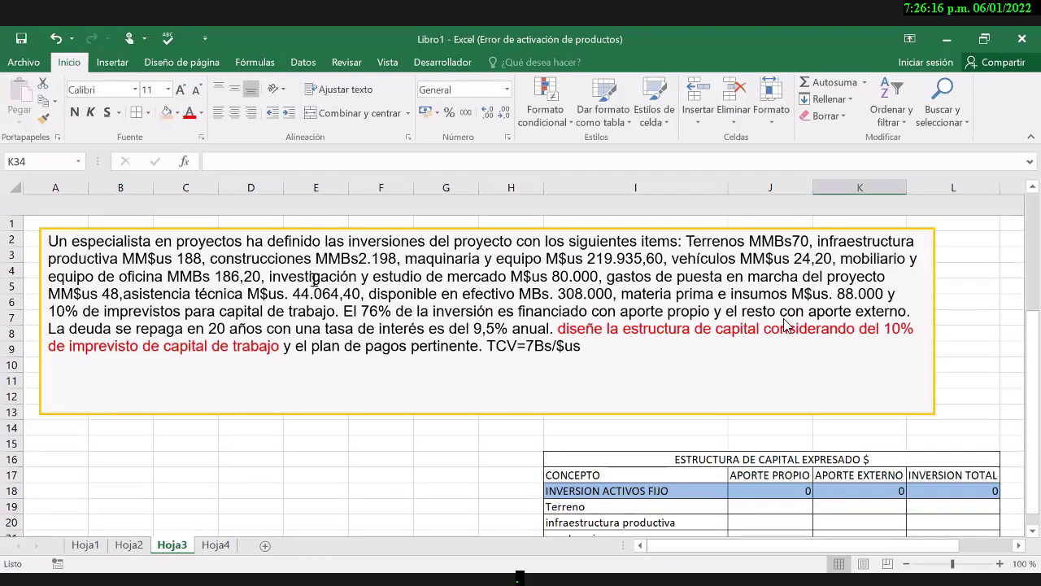
pyautogui.scroll(-1, 787, 326)
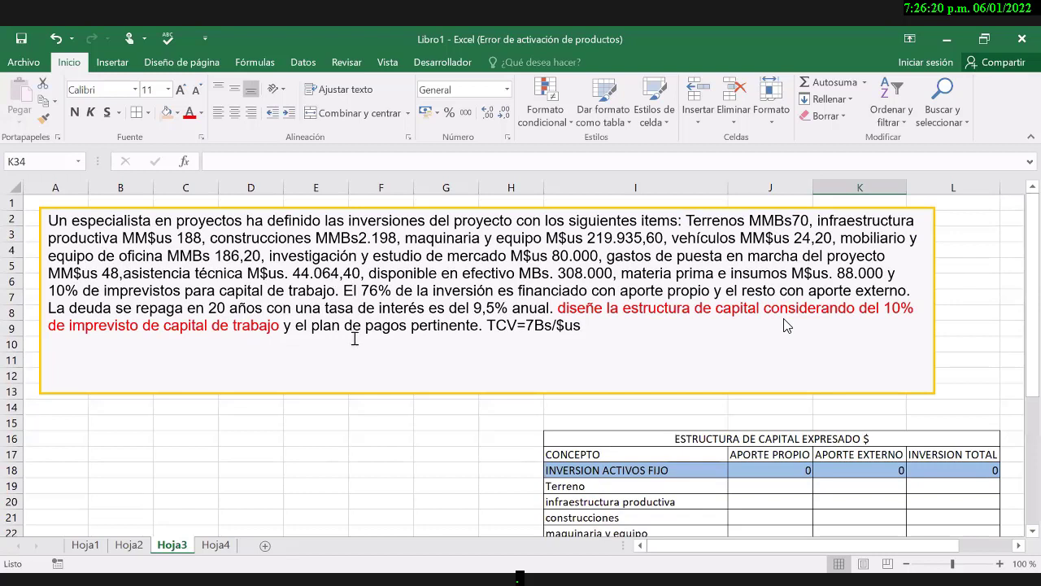
pyautogui.click(274, 420)
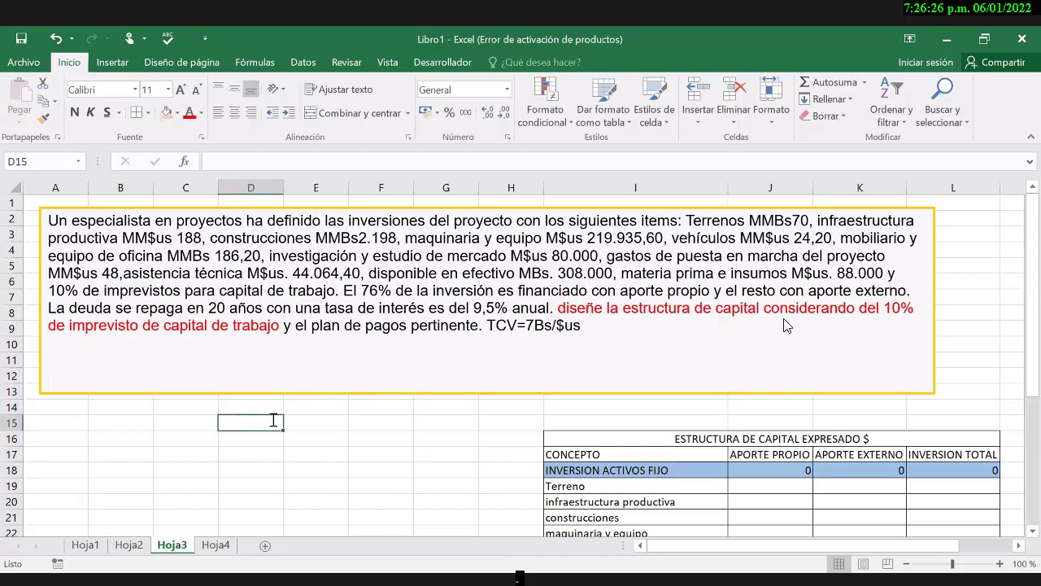
pyautogui.press('Right')
pyautogui.press('Right')
pyautogui.press('Right')
pyautogui.press('Right')
pyautogui.press('Right')
pyautogui.press('Right')
pyautogui.press('Right')
pyautogui.press('Right')
pyautogui.press('Right')
pyautogui.press('Right')
pyautogui.press('Right')
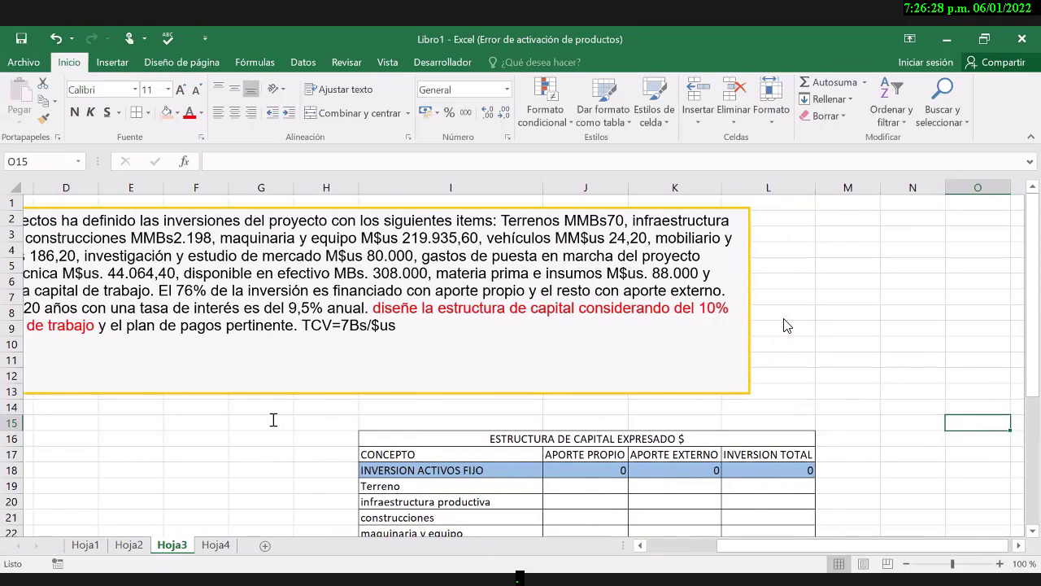
pyautogui.press('Up')
pyautogui.press('Up')
pyautogui.press('Up')
pyautogui.press('Up')
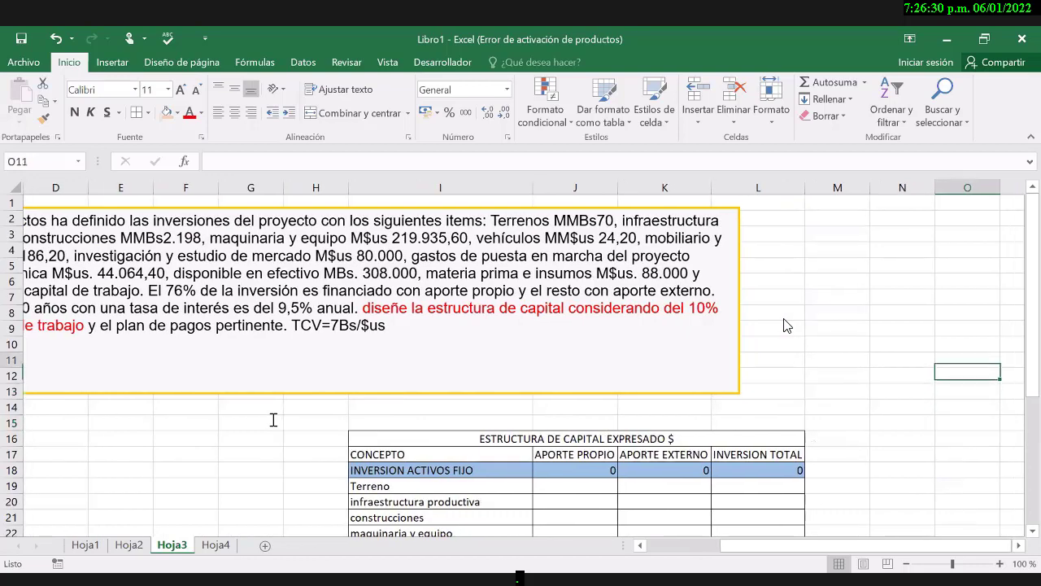
pyautogui.press('Up')
pyautogui.press('Up')
pyautogui.press('Up')
pyautogui.press('Up')
pyautogui.press('Up')
pyautogui.press('Up')
pyautogui.press('Up')
pyautogui.press('Up')
pyautogui.press('Up')
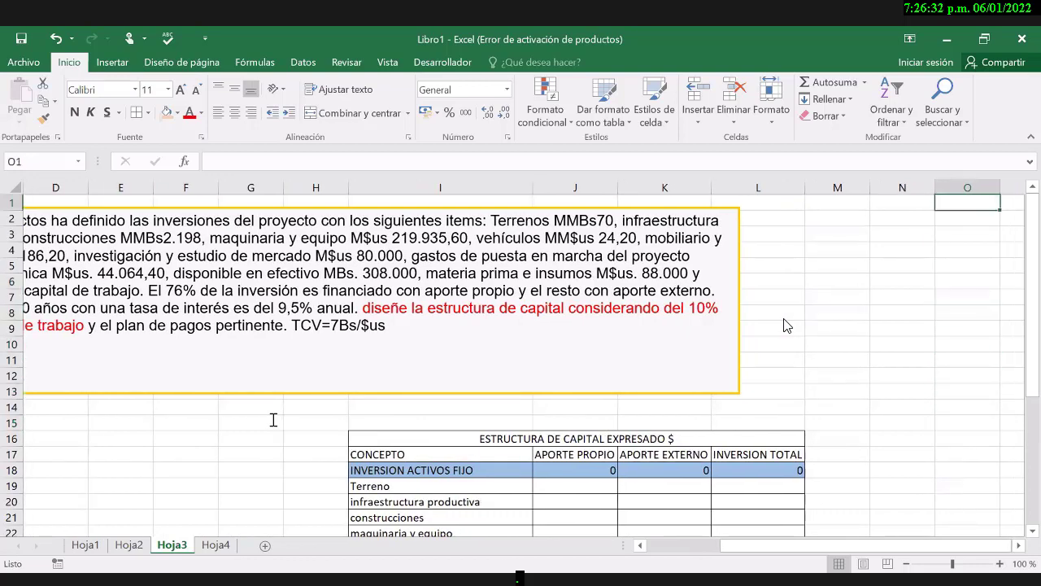
pyautogui.press('Left')
pyautogui.press('Left')
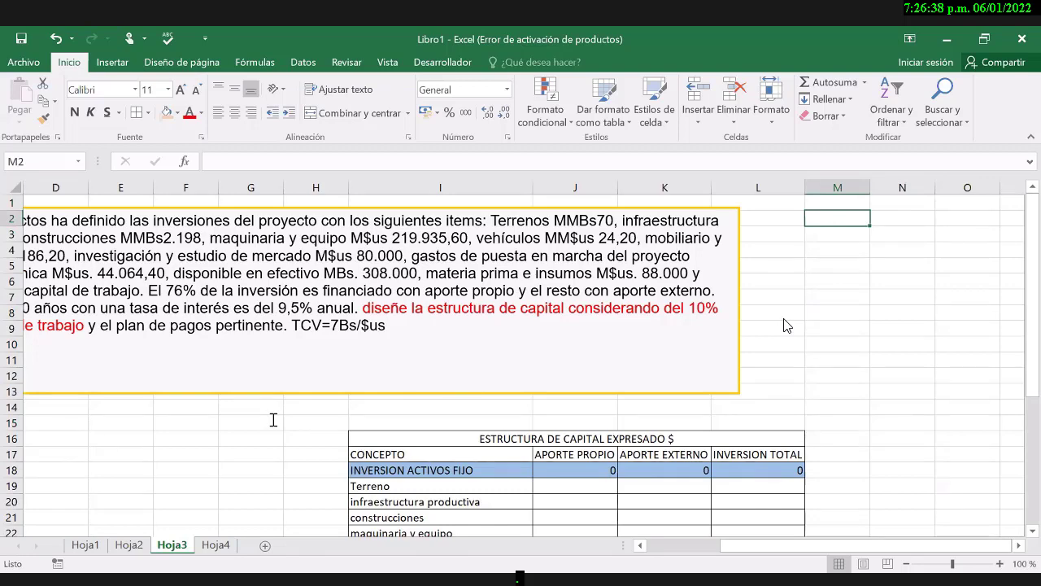
pyautogui.hscroll(-3, 783, 325)
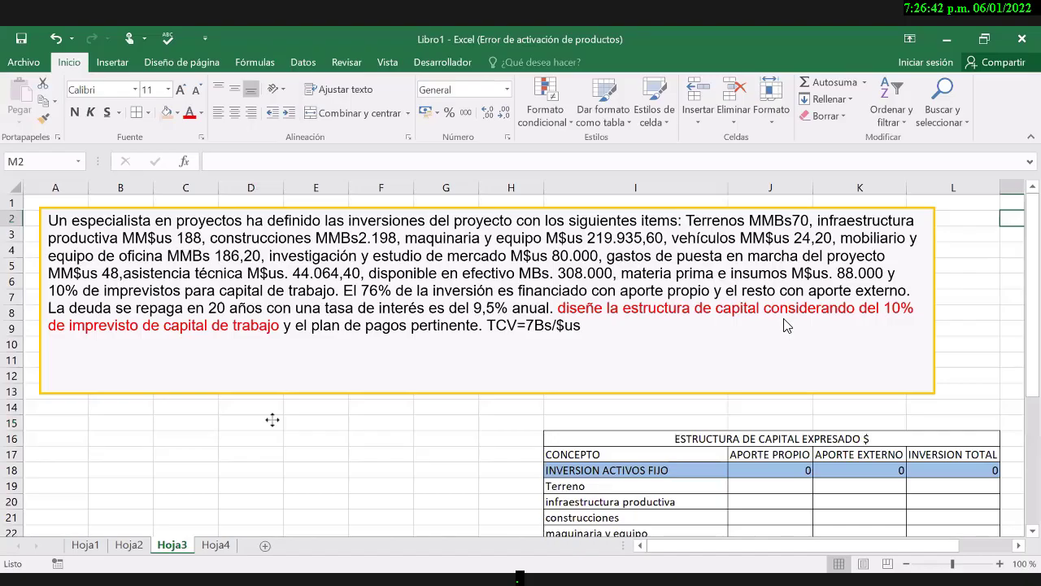
pyautogui.click(783, 325)
pyautogui.click(636, 422)
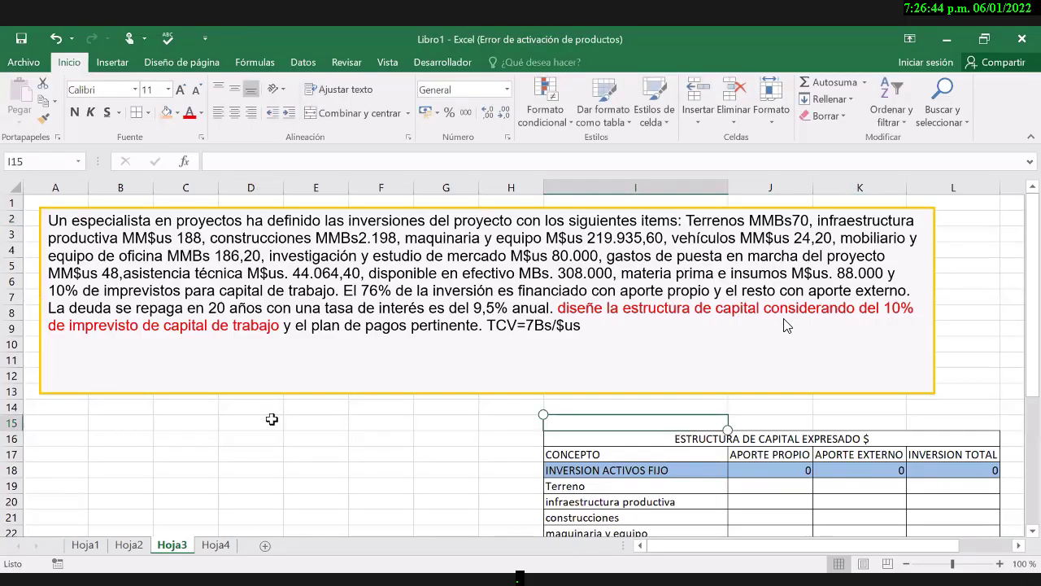
# - Start a list of amounts beside the statement with Terreno in M3 and 70000000 in N3
pyautogui.hscroll(1, 783, 325)
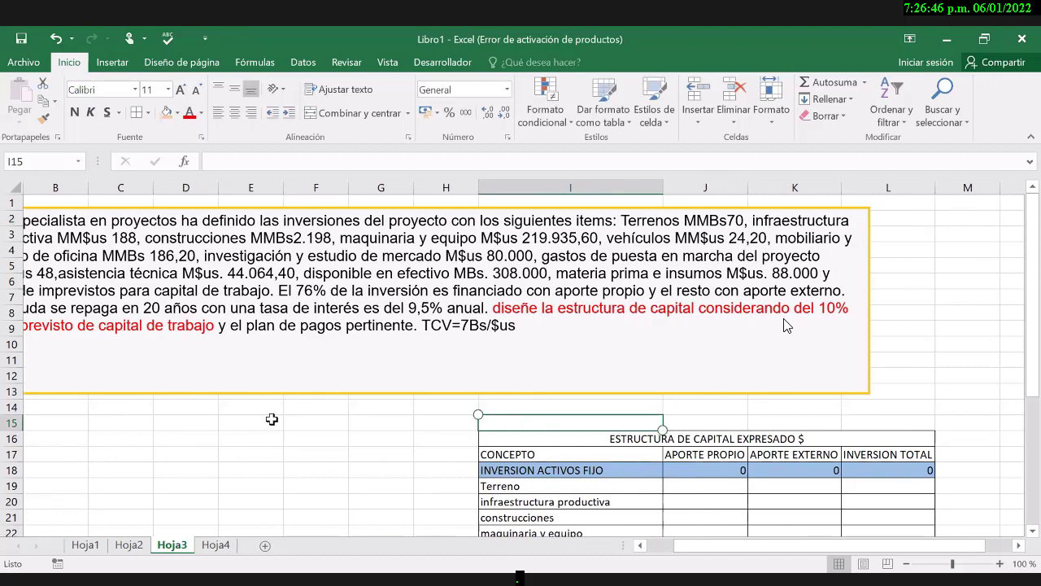
pyautogui.hscroll(1, 783, 325)
pyautogui.click(902, 233)
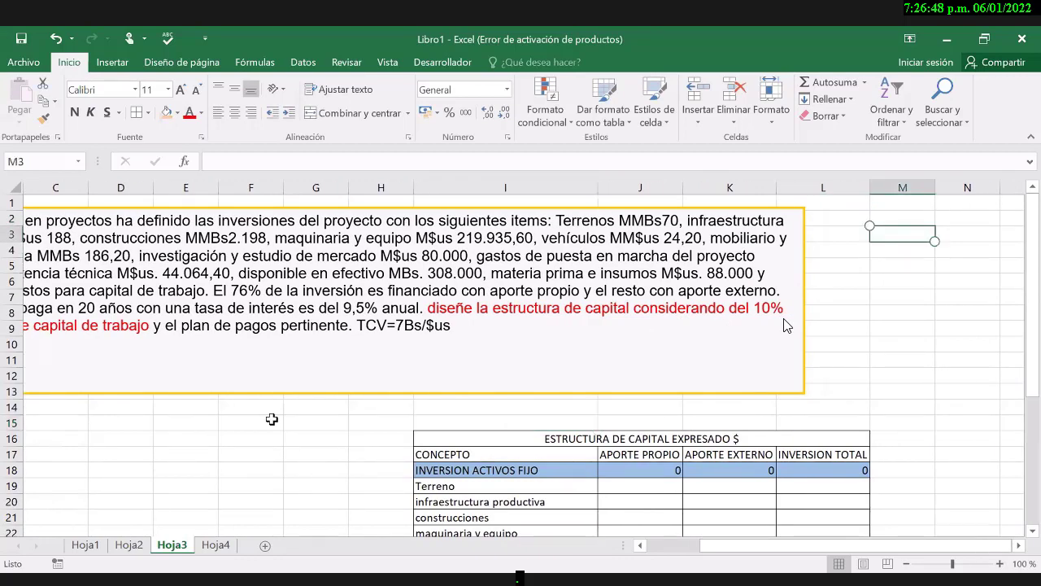
pyautogui.write('Terreno')
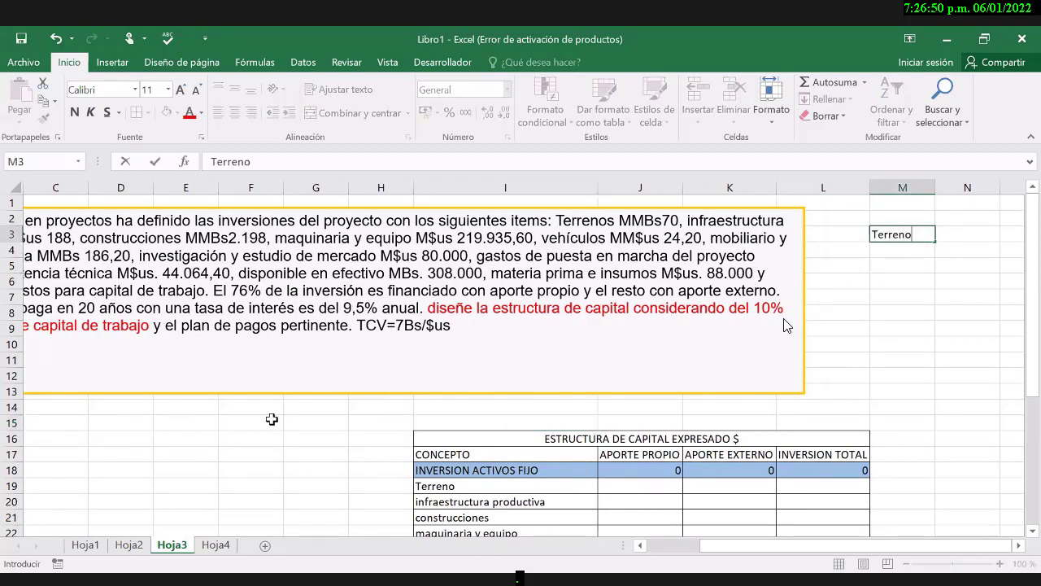
pyautogui.press('Tab')
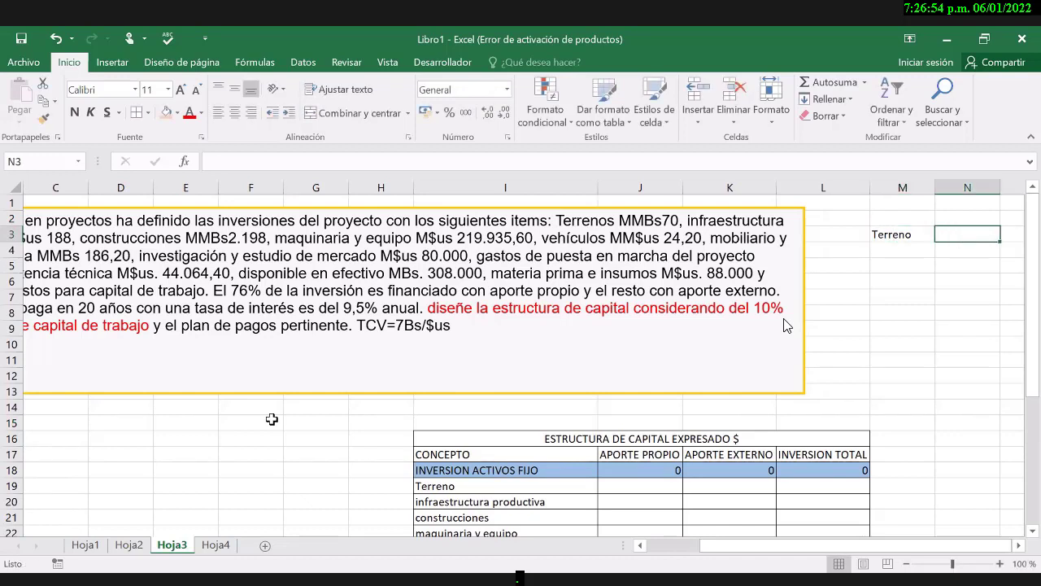
pyautogui.write('70')
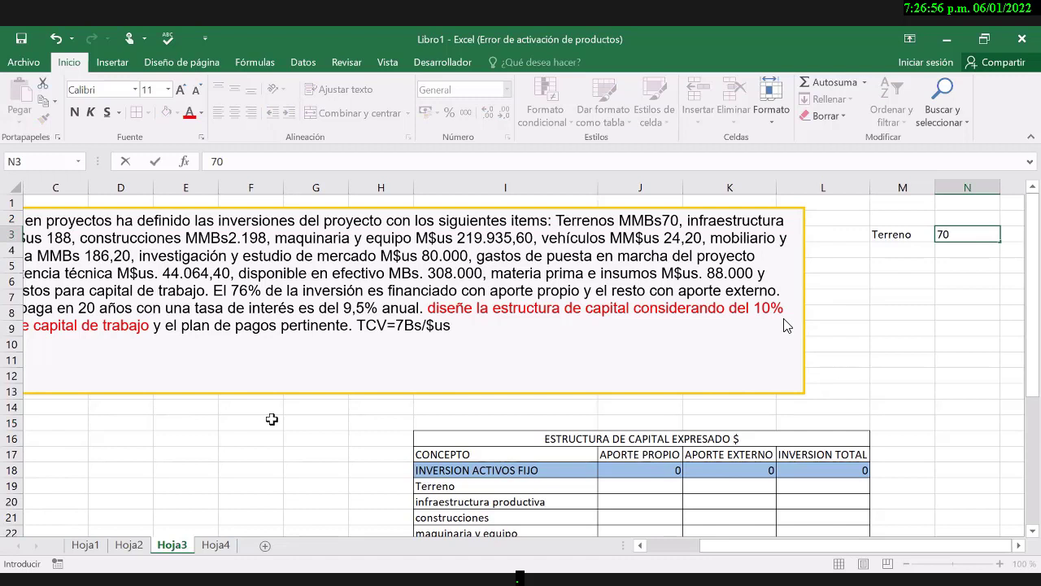
pyautogui.write('000000')
pyautogui.press('Return')
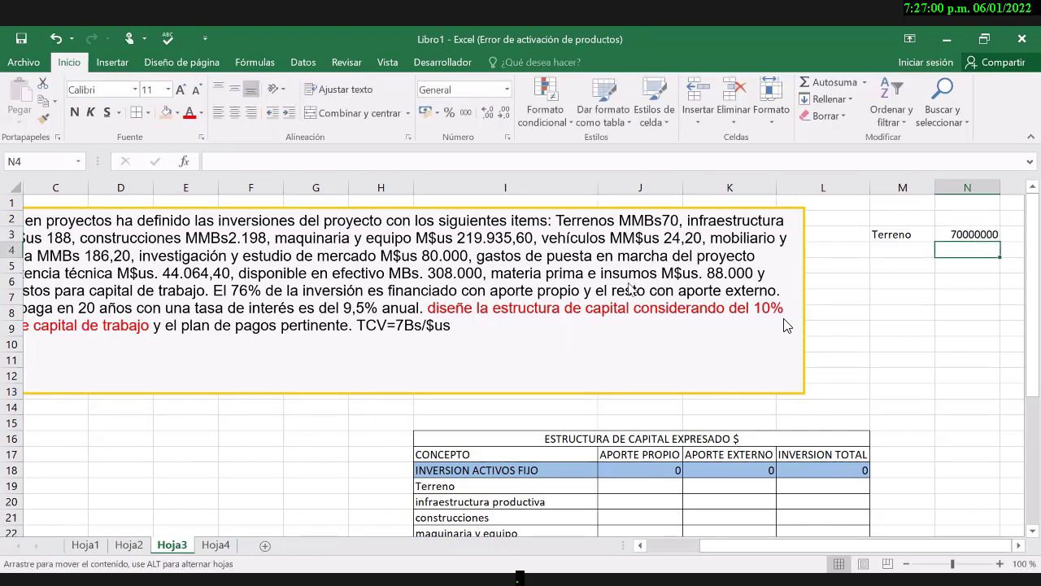
# - Format the amount cells N3:N17 with thousands separators and no decimals
pyautogui.moveTo(630, 289); pyautogui.dragTo(967, 236)
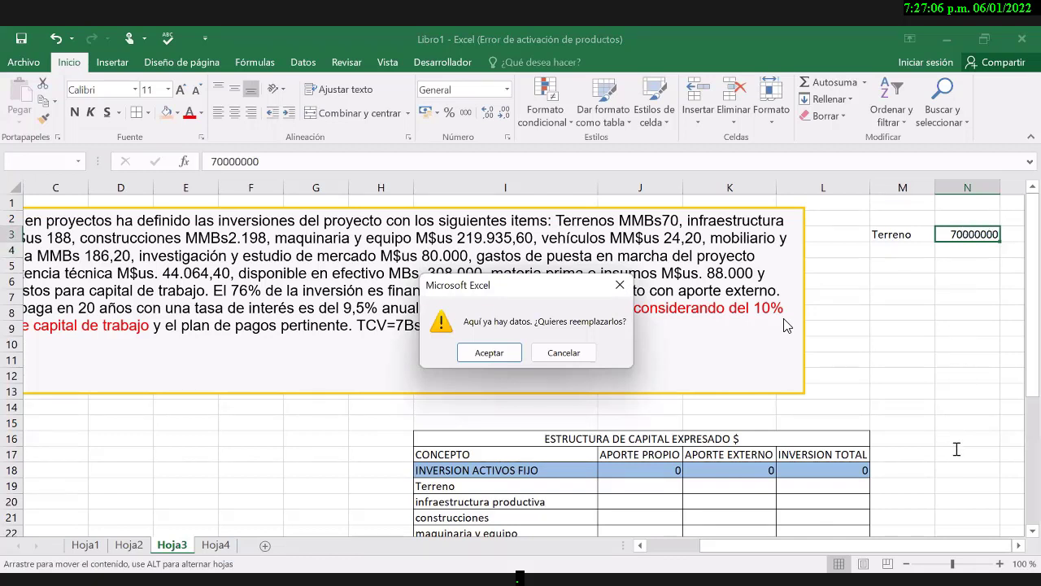
pyautogui.press('Return')
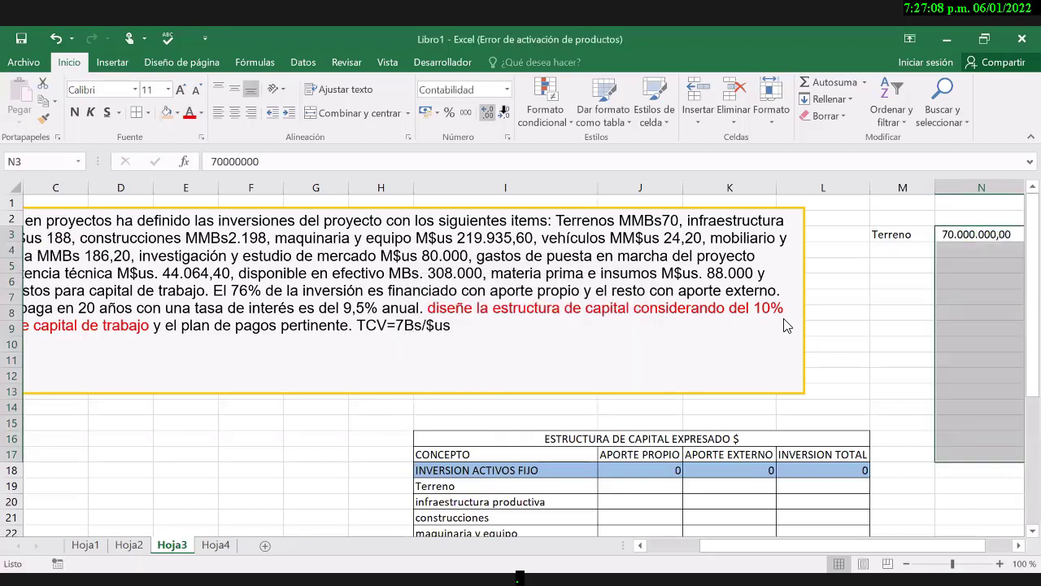
pyautogui.hscroll(3, 784, 326)
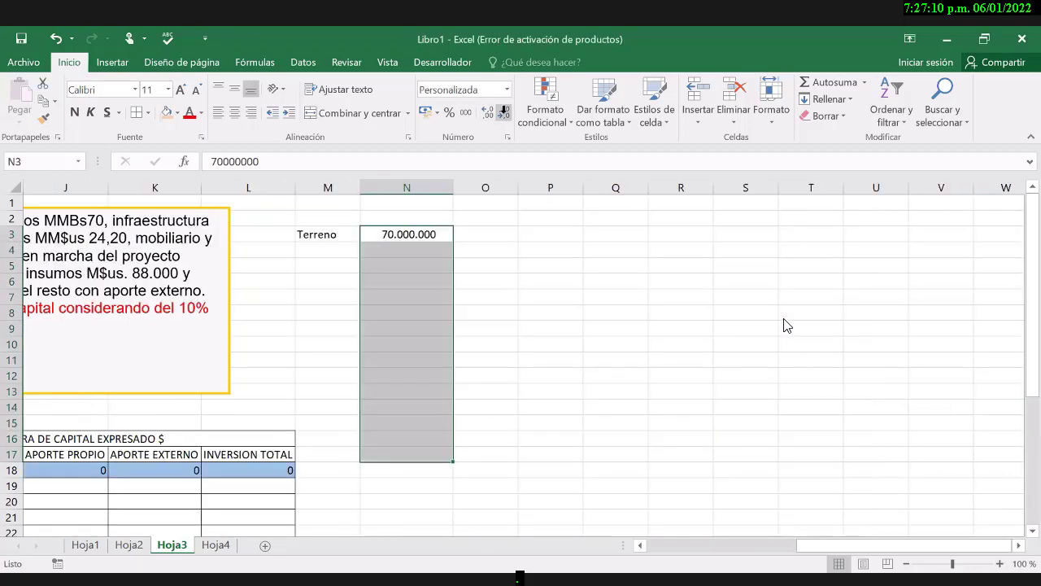
# - Check the statement for the second item and enter Infraestructura in M4
pyautogui.hscroll(-4, 784, 325)
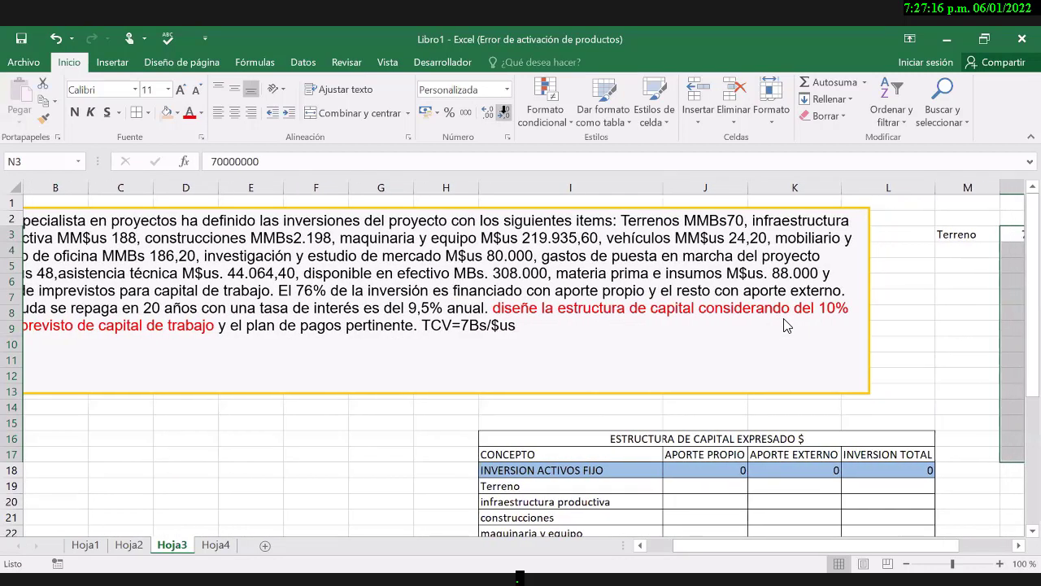
pyautogui.hscroll(2, 785, 325)
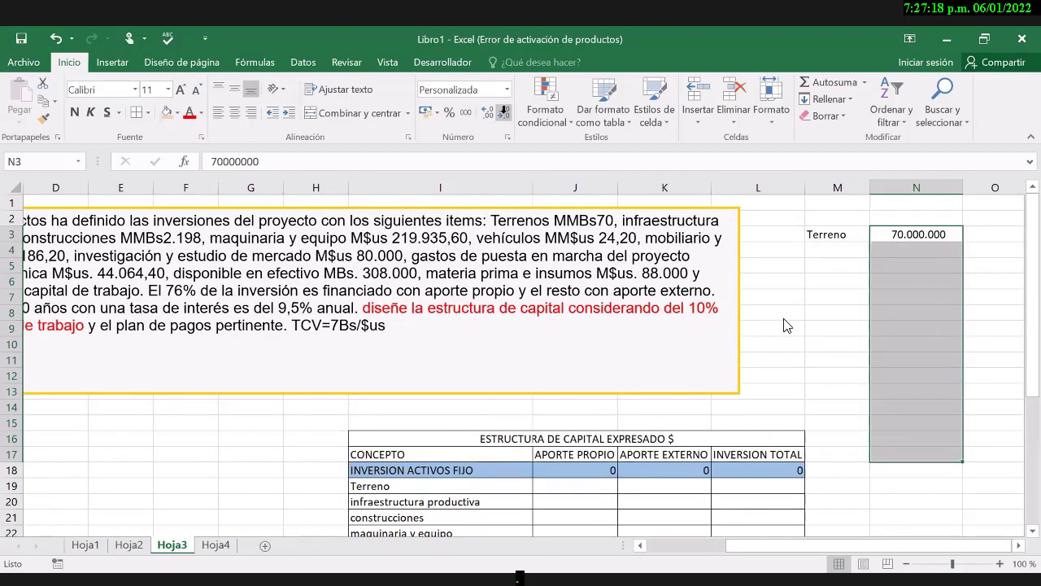
pyautogui.press('Left')
pyautogui.press('Down')
pyautogui.write('INgrest')
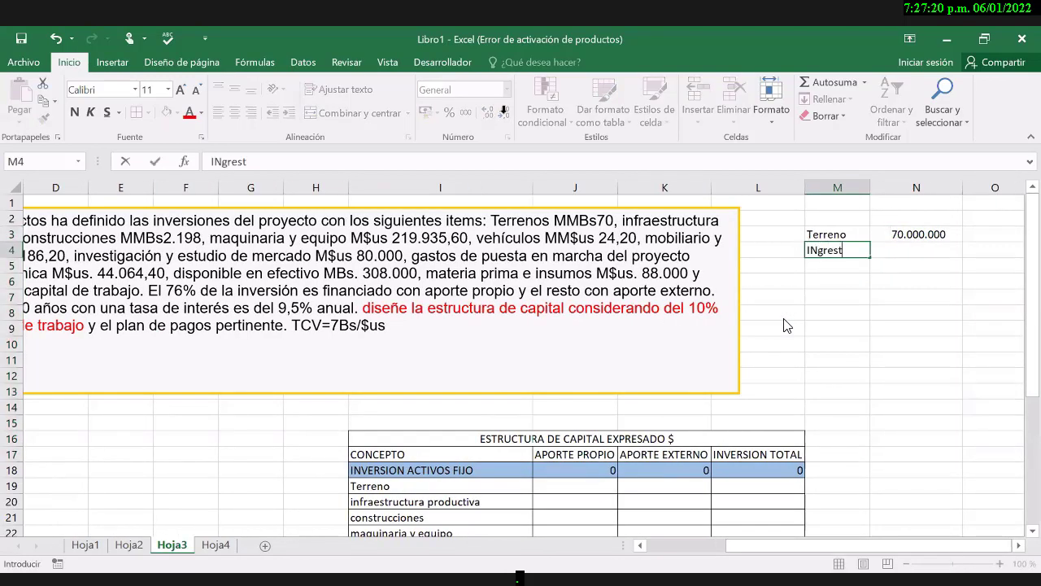
pyautogui.press('BackSpace')
pyautogui.press('BackSpace')
pyautogui.press('BackSpace')
pyautogui.press('BackSpace')
pyautogui.press('BackSpace')
pyautogui.press('BackSpace')
pyautogui.press('BackSpace')
pyautogui.write('Infraestructut')
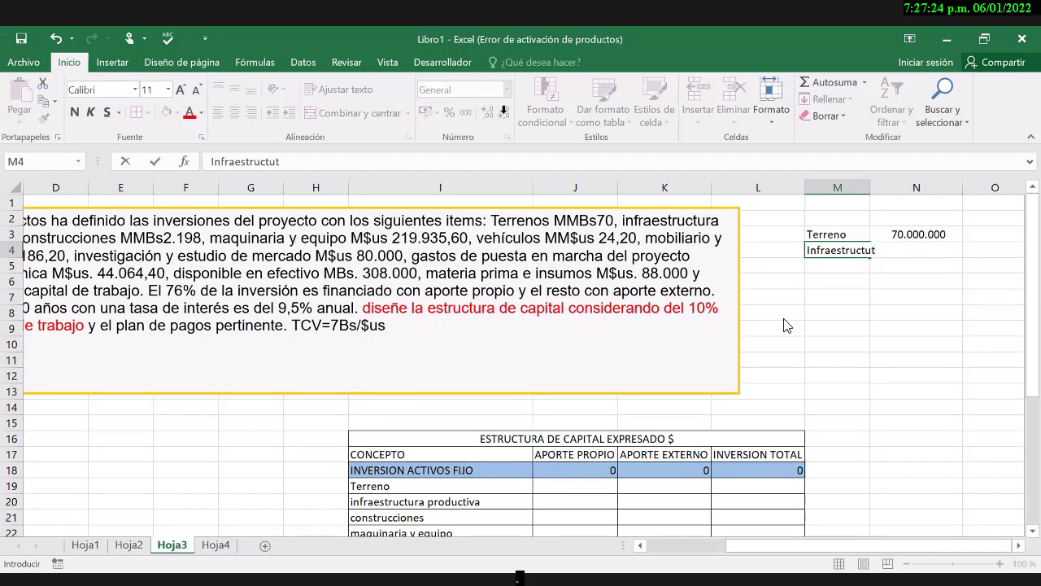
pyautogui.press('BackSpace')
pyautogui.press('BackSpace')
pyautogui.write('ura')
# - Enter the infrastructure amount in N4 as =188000000*7, converting it to bolivianos at the exchange rate
pyautogui.press('Tab')
pyautogui.write('=')
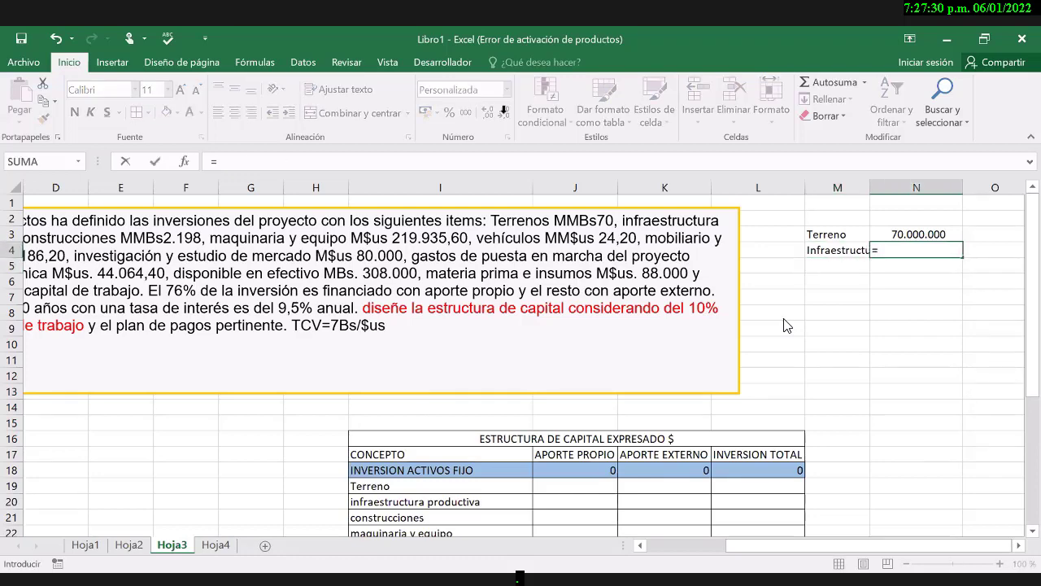
pyautogui.write('18800')
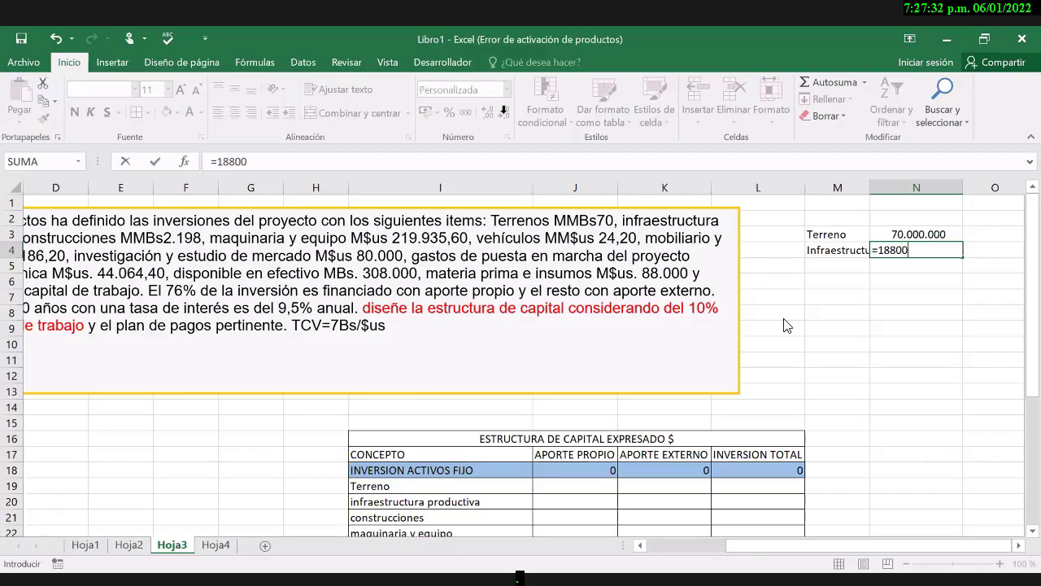
pyautogui.write('0000*7')
pyautogui.press('Return')
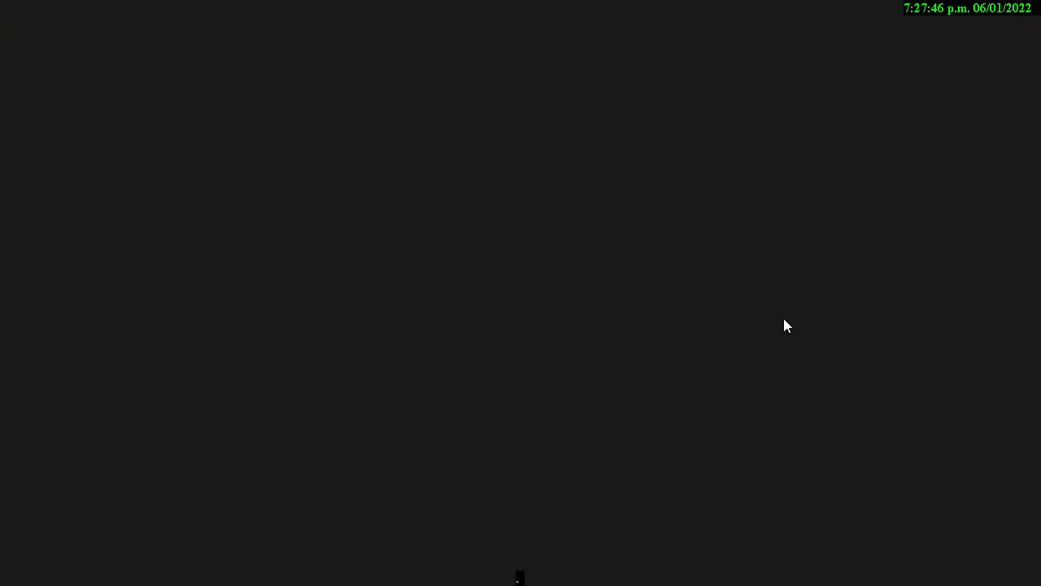
pyautogui.press('Left')
pyautogui.hscroll(-3, 787, 325)
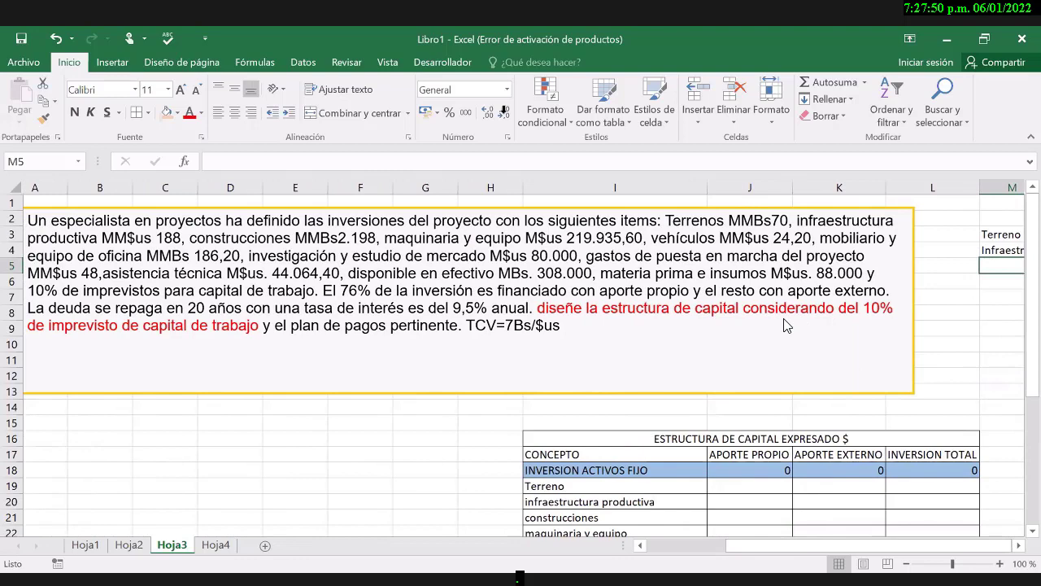
pyautogui.hscroll(3, 786, 326)
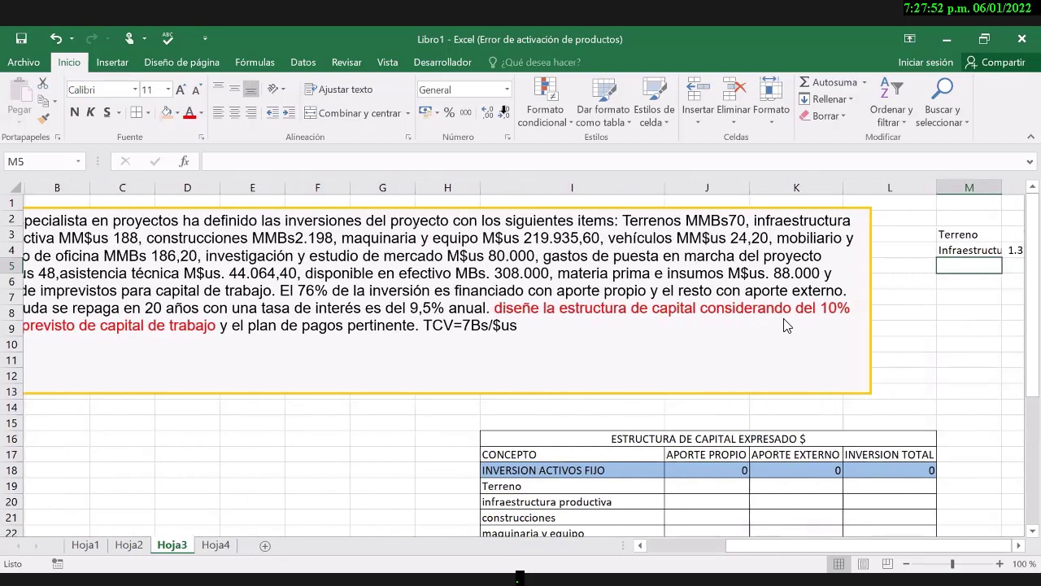
pyautogui.write('co')
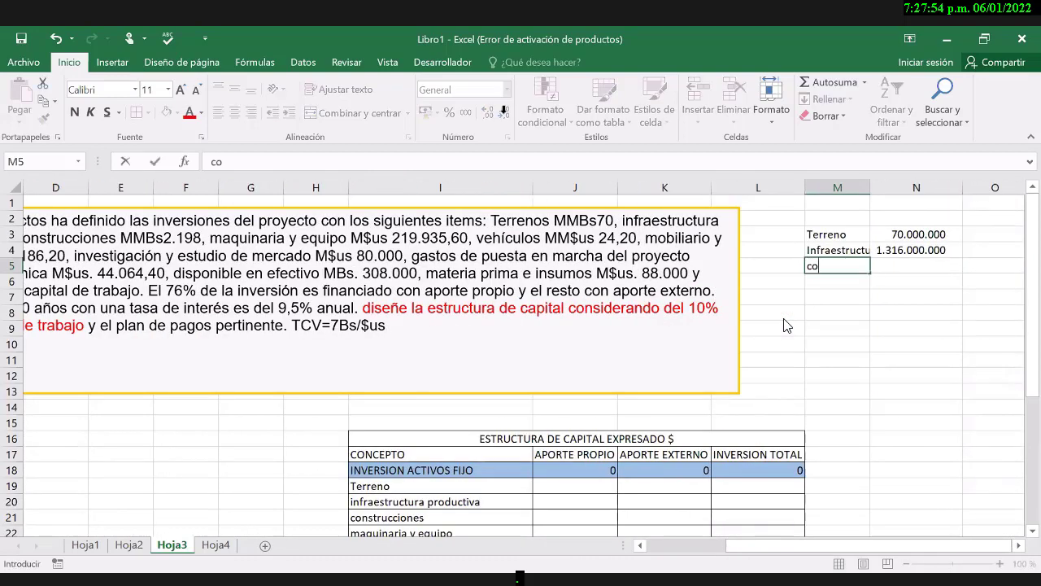
pyautogui.write('nstrucciones')
pyautogui.press('Tab')
pyautogui.write('=')
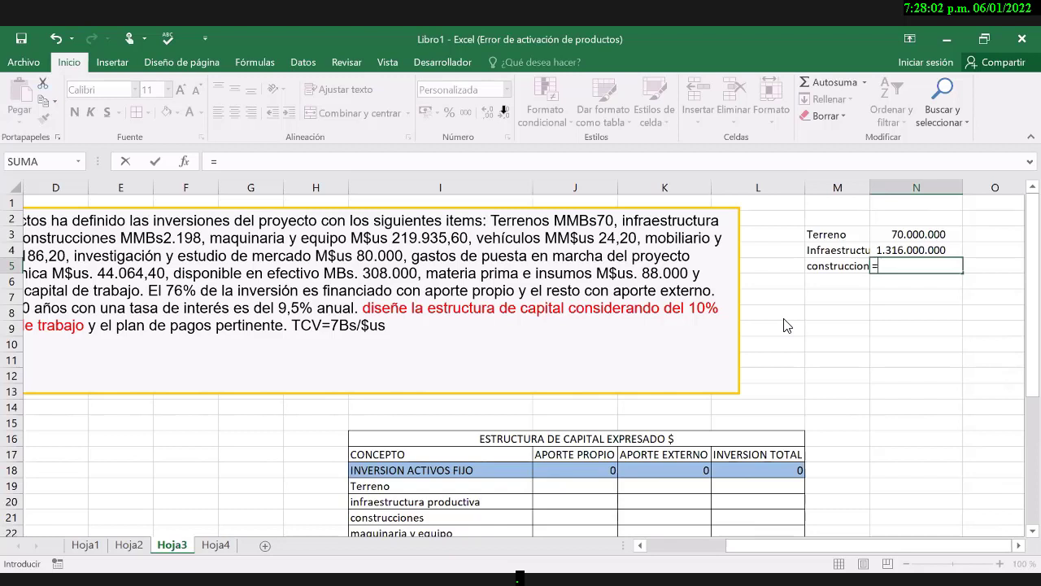
pyautogui.write('2.198')
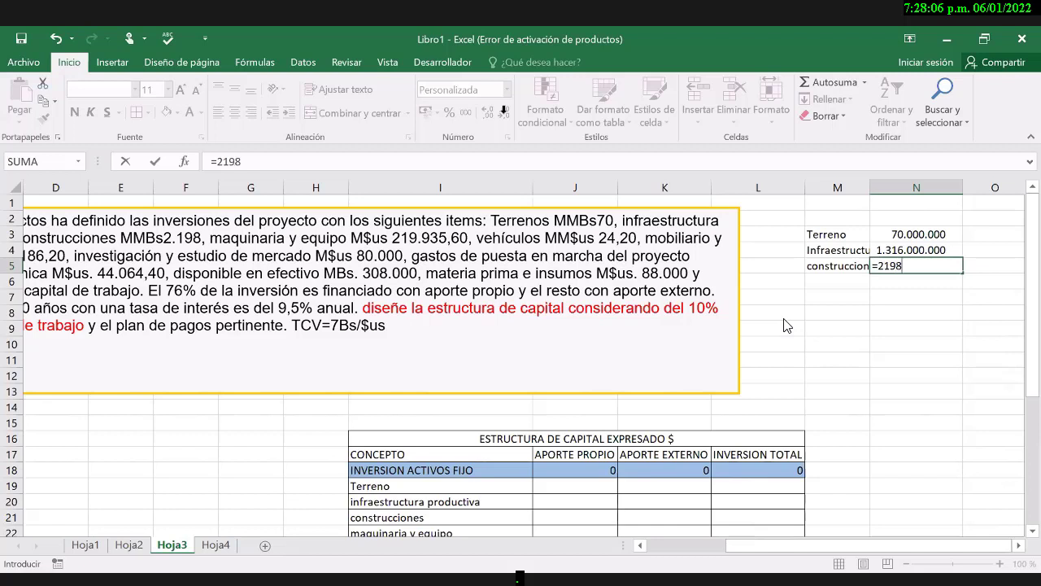
pyautogui.write('.000.000')
pyautogui.press('Return')
# - Enter maquinaria y equipo as the fourth item in M6
pyautogui.press('Left')
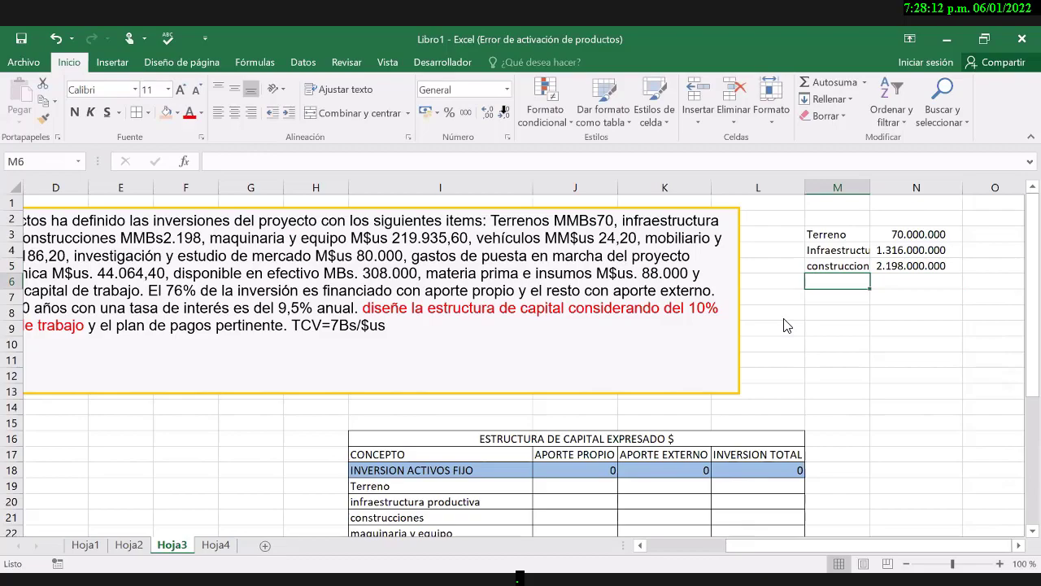
pyautogui.write('maquinaria ')
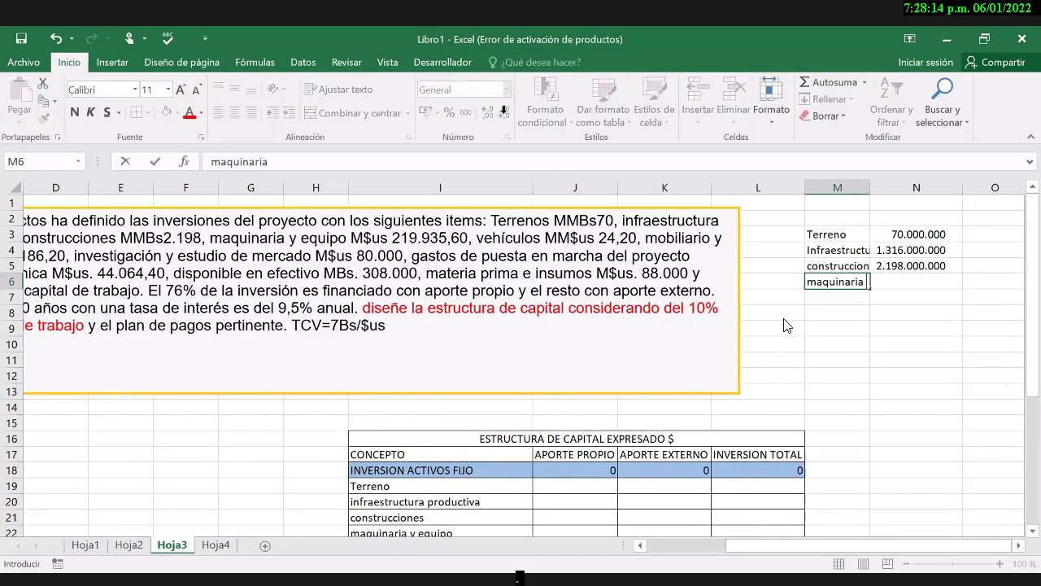
pyautogui.write('y equipo')
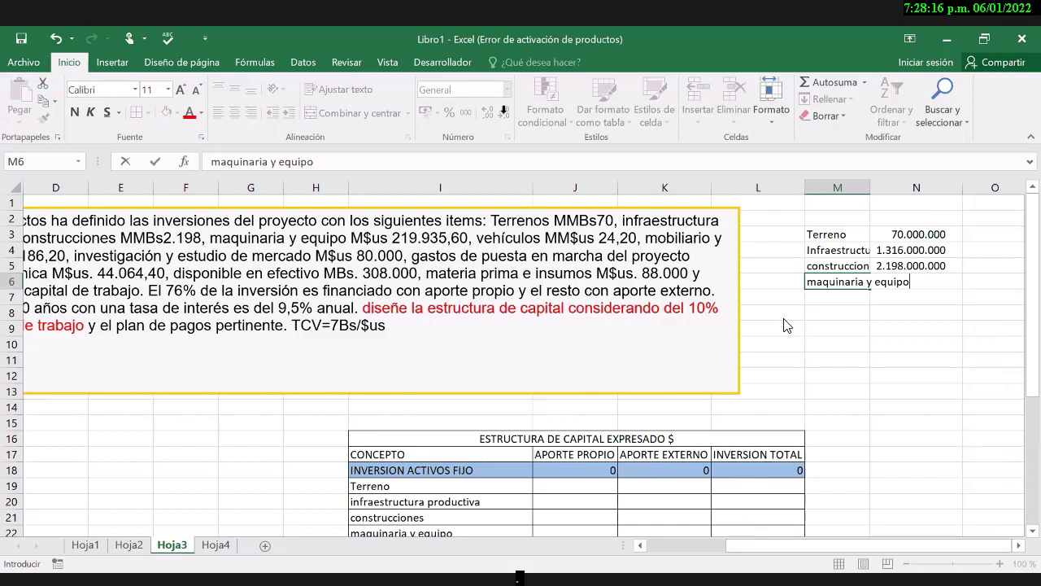
pyautogui.press('Tab')
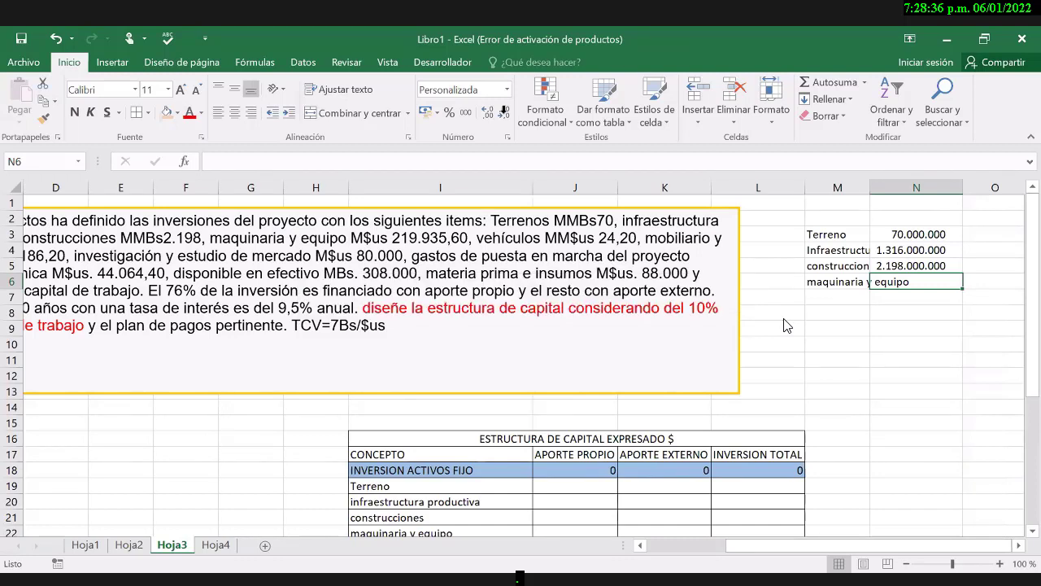
# - Handwrite the machinery amount 219 935,60 M on a blank whiteboard screen
pyautogui.hotkey('ctrl', '2')
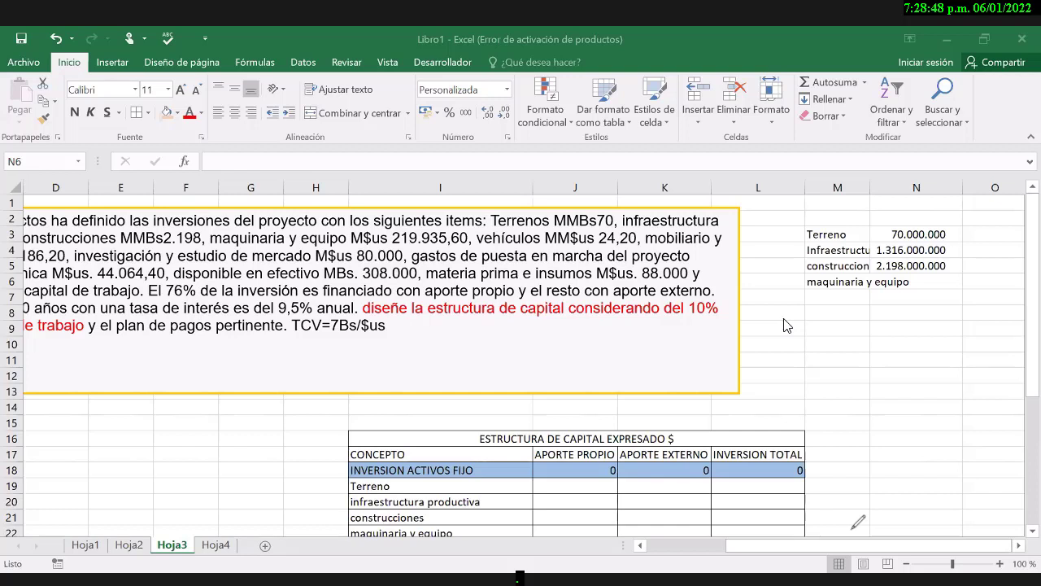
pyautogui.press('w')
pyautogui.moveTo(246, 169); pyautogui.dragTo(238, 236)
pyautogui.moveTo(262, 185)
pyautogui.mouseDown()
pyautogui.moveTo(285, 174)
pyautogui.moveTo(263, 190)
pyautogui.mouseUp()
pyautogui.press('Escape')
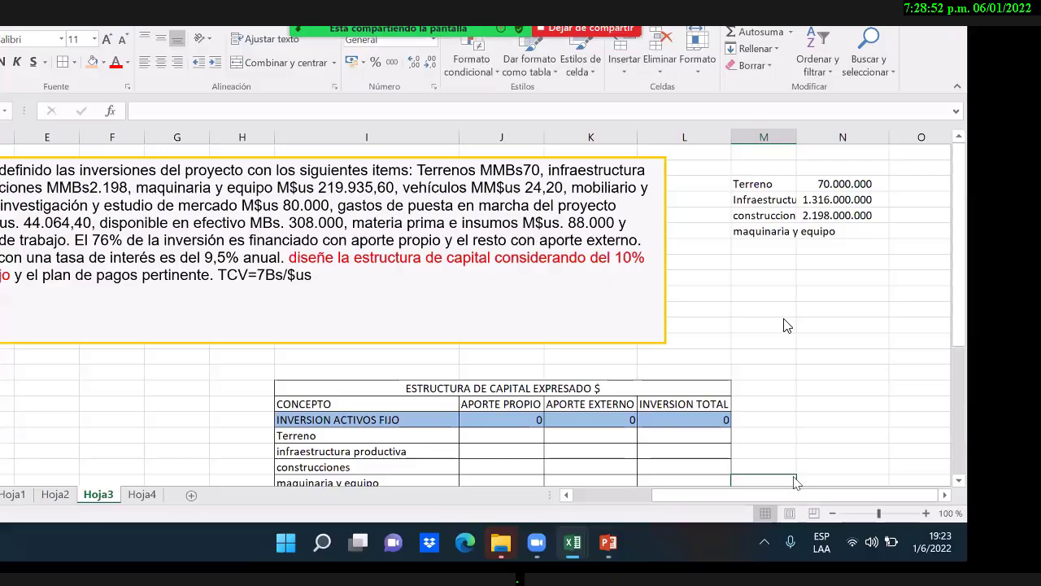
pyautogui.press('w')
pyautogui.moveTo(333, 180)
pyautogui.mouseDown()
pyautogui.moveTo(335, 238)
pyautogui.moveTo(362, 234)
pyautogui.mouseUp()
pyautogui.moveTo(407, 174); pyautogui.dragTo(406, 230)
pyautogui.moveTo(452, 224); pyautogui.dragTo(440, 259)
pyautogui.moveTo(482, 163); pyautogui.dragTo(471, 220)
pyautogui.moveTo(520, 167); pyautogui.dragTo(523, 169)
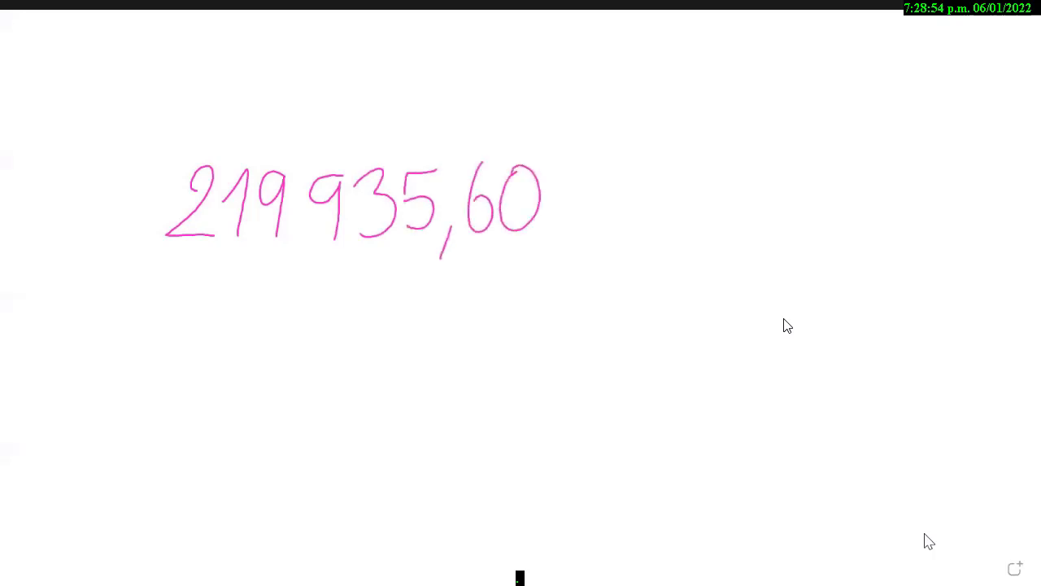
pyautogui.moveTo(596, 229); pyautogui.dragTo(645, 234)
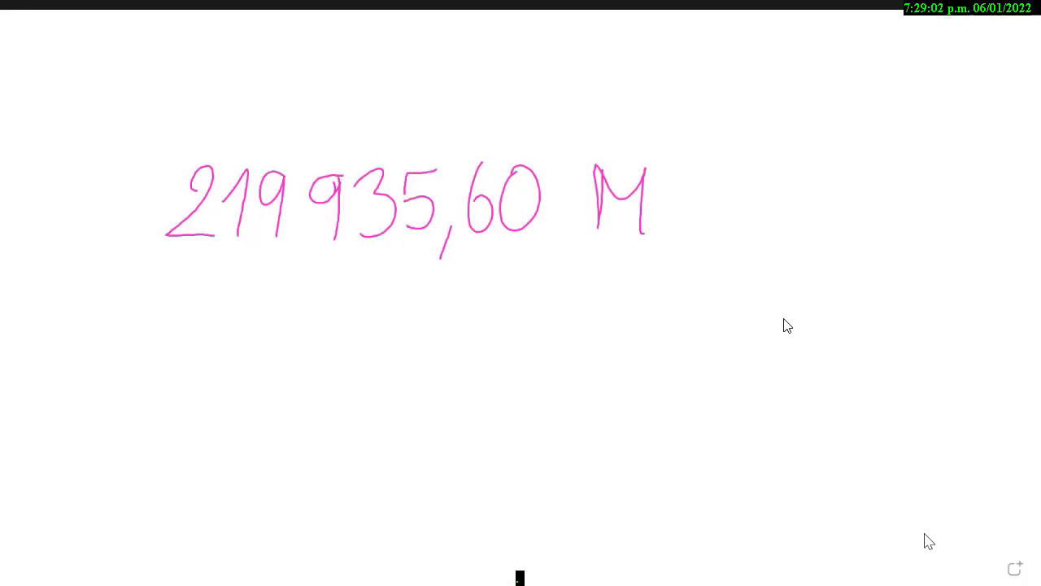
# - Write the expanded amount 219935600 below the first figure on the whiteboard
pyautogui.moveTo(174, 294)
pyautogui.mouseDown()
pyautogui.moveTo(194, 321)
pyautogui.moveTo(205, 374)
pyautogui.mouseUp()
pyautogui.moveTo(219, 317); pyautogui.dragTo(240, 372)
pyautogui.moveTo(228, 371); pyautogui.dragTo(260, 373)
pyautogui.moveTo(282, 309)
pyautogui.mouseDown()
pyautogui.moveTo(268, 305)
pyautogui.moveTo(284, 379)
pyautogui.mouseUp()
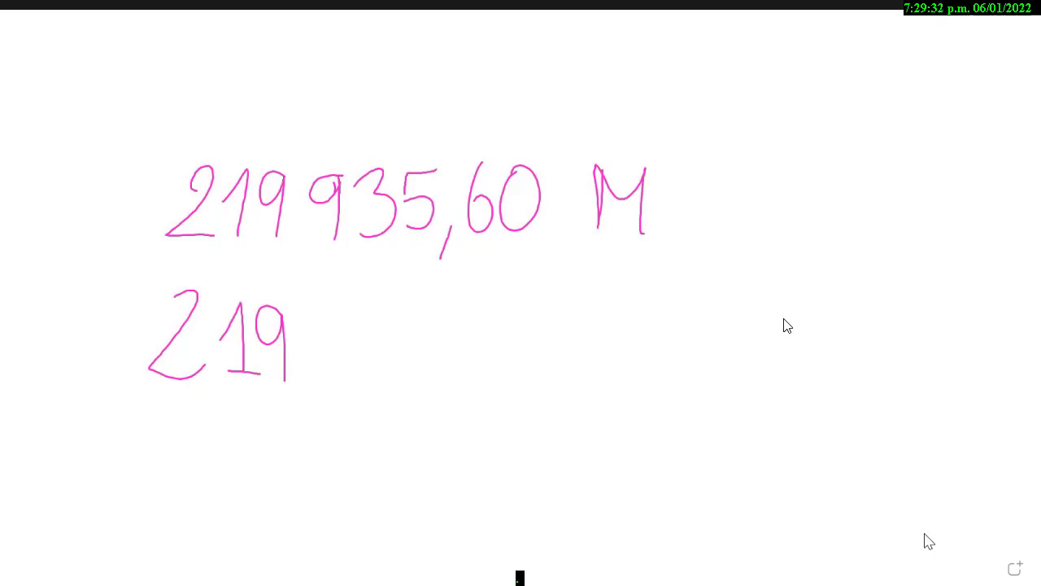
pyautogui.moveTo(348, 308)
pyautogui.mouseDown()
pyautogui.moveTo(320, 308)
pyautogui.moveTo(347, 374)
pyautogui.moveTo(379, 357)
pyautogui.mouseUp()
pyautogui.moveTo(447, 297); pyautogui.dragTo(408, 358)
pyautogui.moveTo(486, 293); pyautogui.dragTo(467, 346)
pyautogui.moveTo(521, 307); pyautogui.dragTo(519, 305)
pyautogui.moveTo(562, 289); pyautogui.dragTo(559, 287)
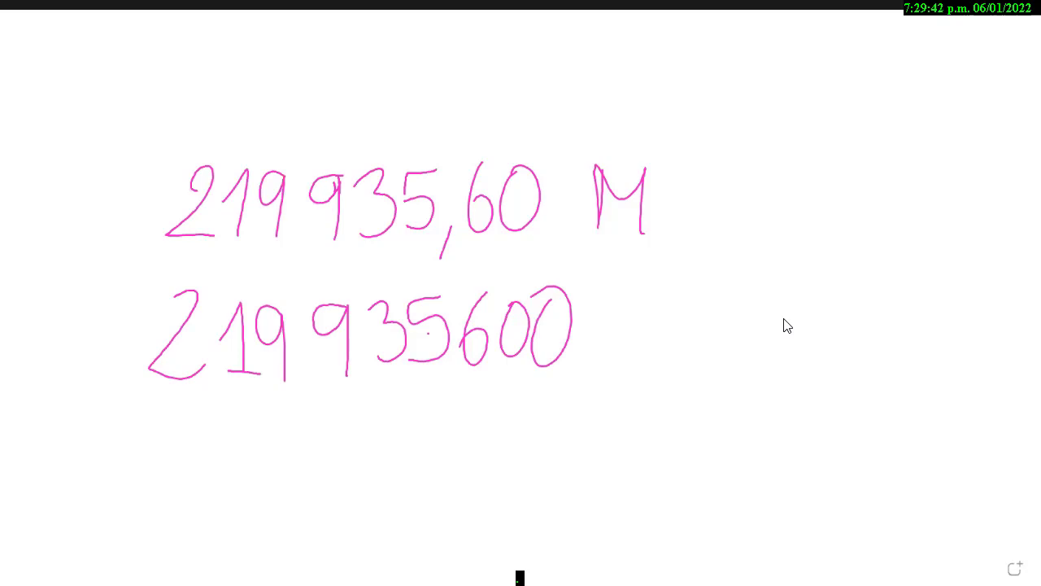
# - Mark the three-place decimal shift under 219 935,60 on the whiteboard, adding the missing zero before the new decimal mark
pyautogui.moveTo(444, 238); pyautogui.dragTo(544, 241)
pyautogui.moveTo(568, 164)
pyautogui.mouseDown()
pyautogui.moveTo(558, 170)
pyautogui.moveTo(573, 161)
pyautogui.mouseUp()
pyautogui.moveTo(622, 208); pyautogui.dragTo(600, 256)
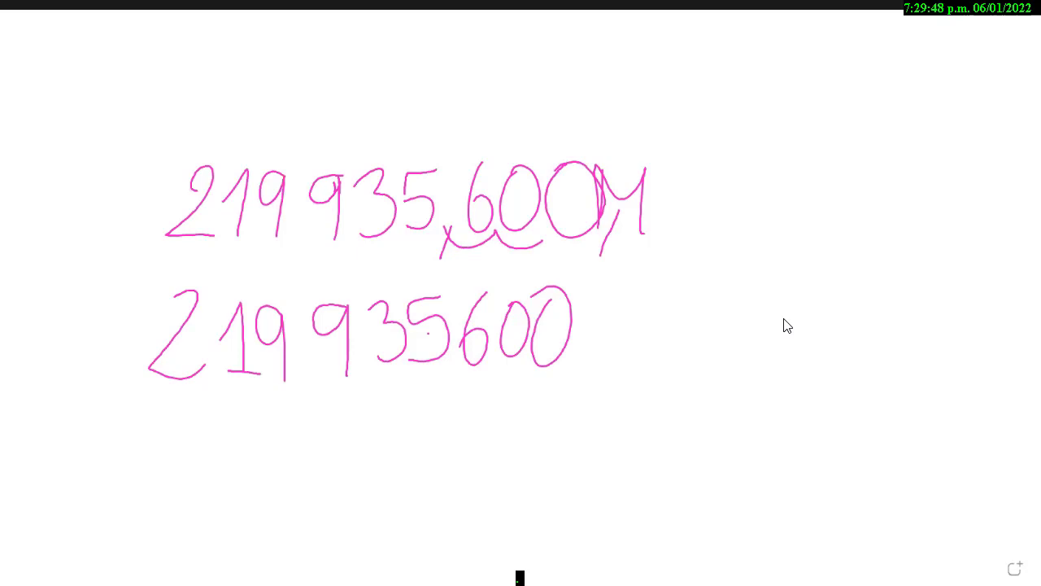
pyautogui.moveTo(320, 381); pyautogui.dragTo(321, 391)
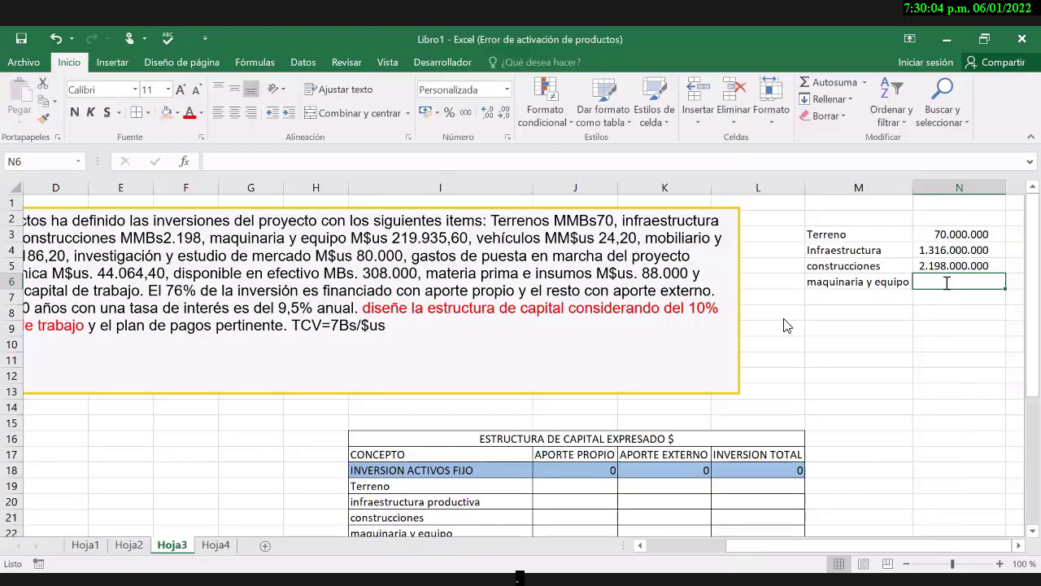
# - Enter the maquinaria y equipo amount in N6 as =219935600*7 and begin the vehiculos label in M7
pyautogui.write('=')
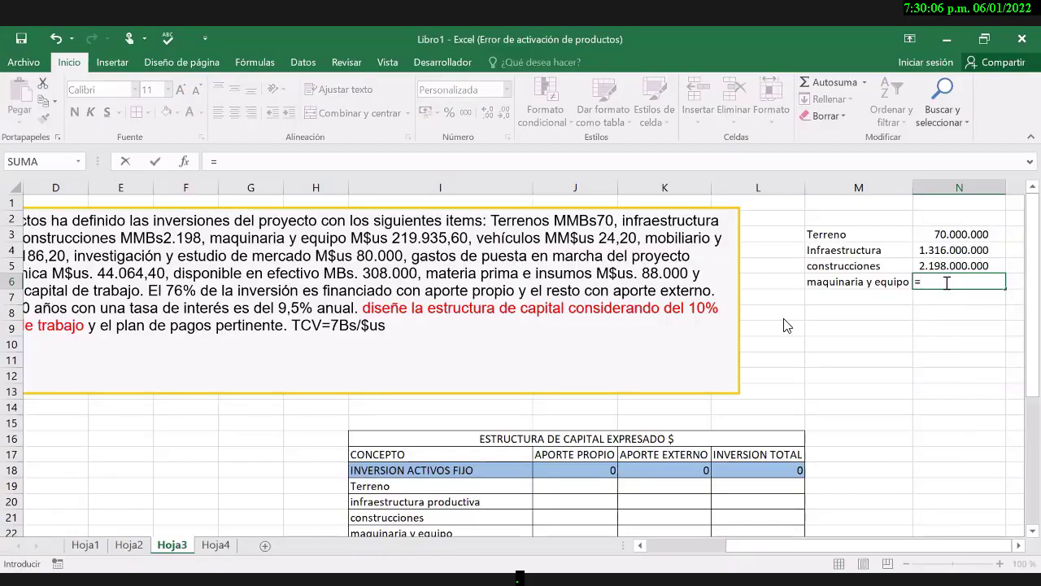
pyautogui.write('219')
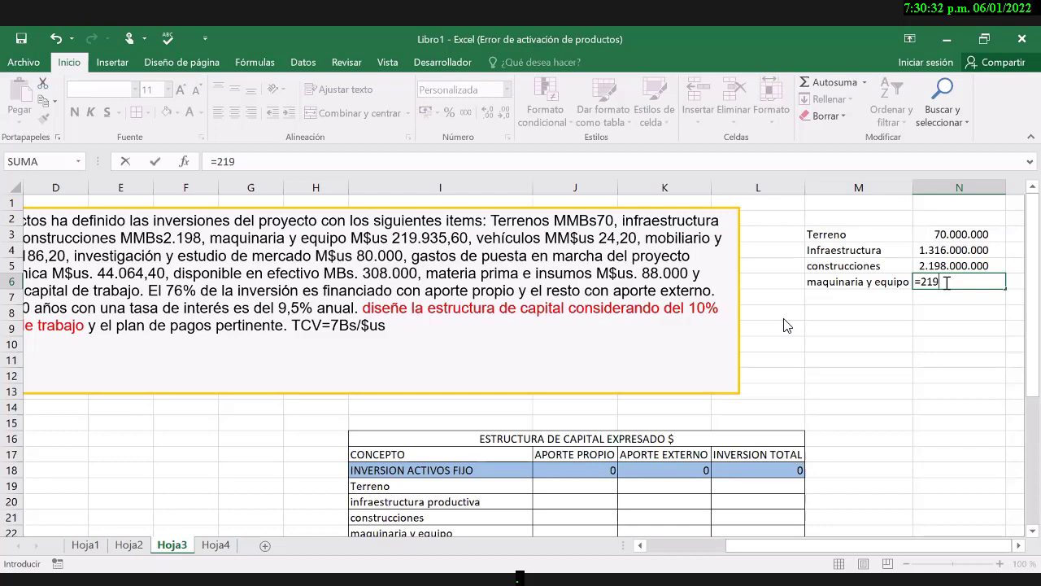
pyautogui.write('935600*')
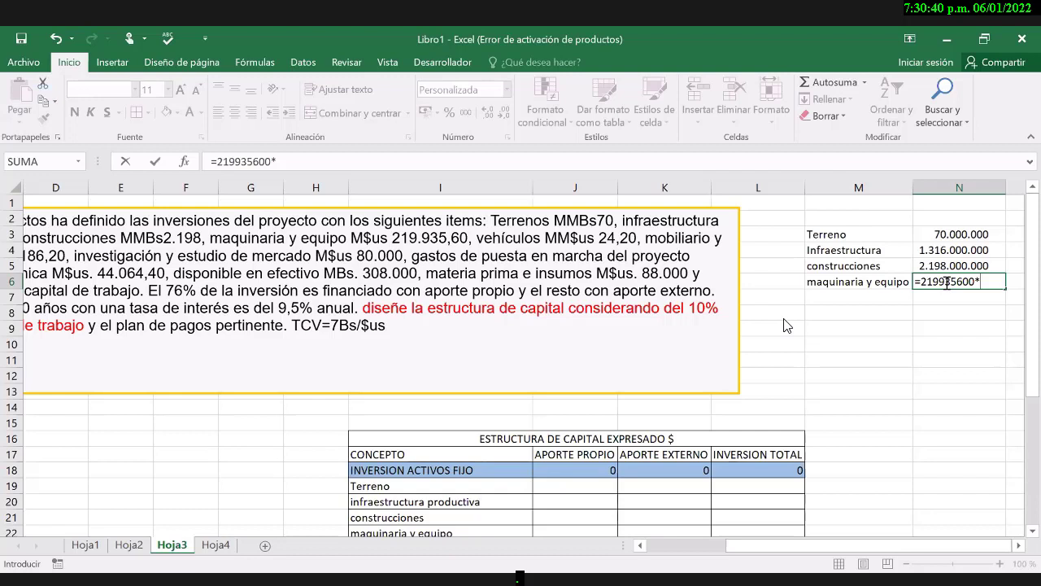
pyautogui.write('7')
pyautogui.press('Return')
pyautogui.write('v')
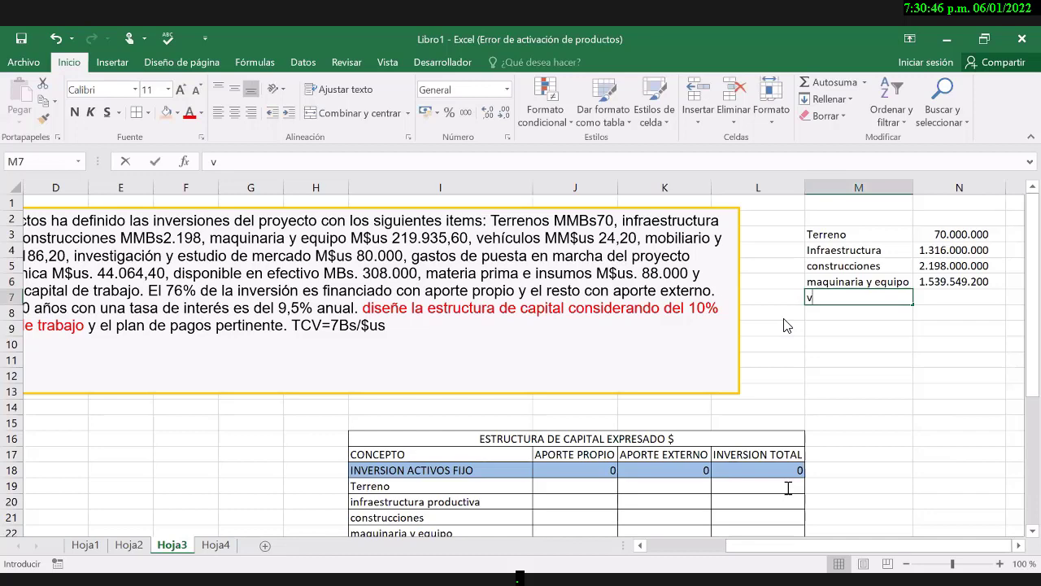
# - Switch to the whiteboard and handwrite the vehicle amount 24,20 MM
pyautogui.hotkey('alt', 'Tab')
pyautogui.moveTo(303, 166); pyautogui.dragTo(354, 238)
pyautogui.moveTo(374, 166); pyautogui.dragTo(373, 167)
pyautogui.moveTo(453, 236); pyautogui.dragTo(496, 242)
pyautogui.moveTo(520, 236); pyautogui.dragTo(561, 240)
# - Write the vehicle amount out in full below 24,20 MM as 242 followed by a row of zeros
pyautogui.moveTo(142, 334); pyautogui.dragTo(185, 405)
pyautogui.moveTo(198, 316); pyautogui.dragTo(196, 341)
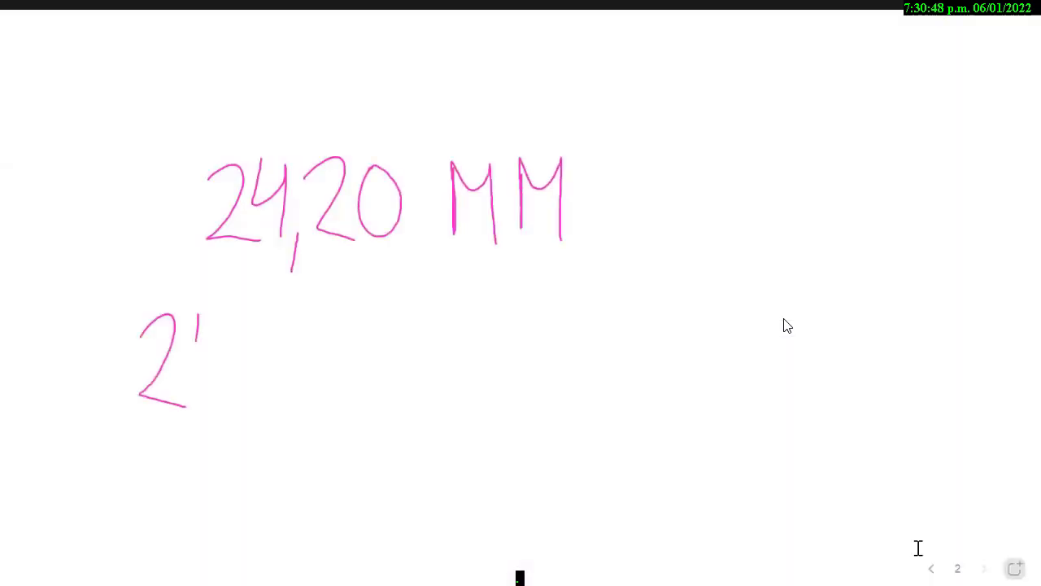
pyautogui.moveTo(230, 310); pyautogui.dragTo(225, 399)
pyautogui.moveTo(259, 325); pyautogui.dragTo(297, 397)
pyautogui.moveTo(320, 308)
pyautogui.mouseDown()
pyautogui.moveTo(376, 309)
pyautogui.moveTo(453, 386)
pyautogui.moveTo(438, 313)
pyautogui.mouseUp()
pyautogui.moveTo(501, 303)
pyautogui.mouseDown()
pyautogui.moveTo(486, 376)
pyautogui.moveTo(501, 301)
pyautogui.moveTo(562, 301)
pyautogui.mouseUp()
pyautogui.moveTo(625, 298); pyautogui.dragTo(611, 299)
# - Correct the expanded vehicle amount to 24200000 by undoing the surplus zero, and redraw the place-shift arcs beneath it
pyautogui.moveTo(652, 380)
pyautogui.mouseDown()
pyautogui.moveTo(358, 404)
pyautogui.moveTo(291, 396)
pyautogui.mouseUp()
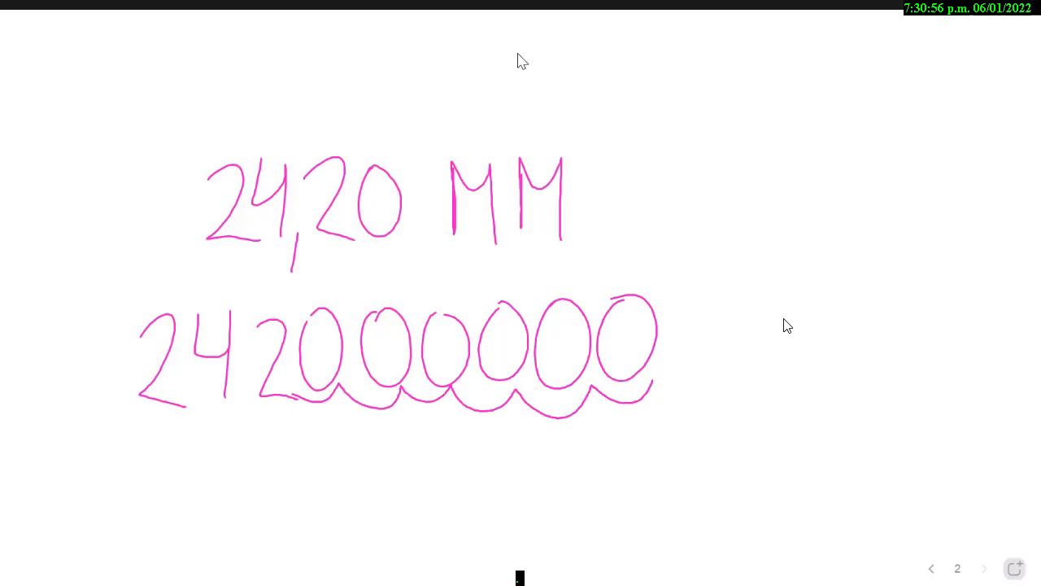
pyautogui.hotkey('ctrl', 'z')
pyautogui.hotkey('ctrl', 'z')
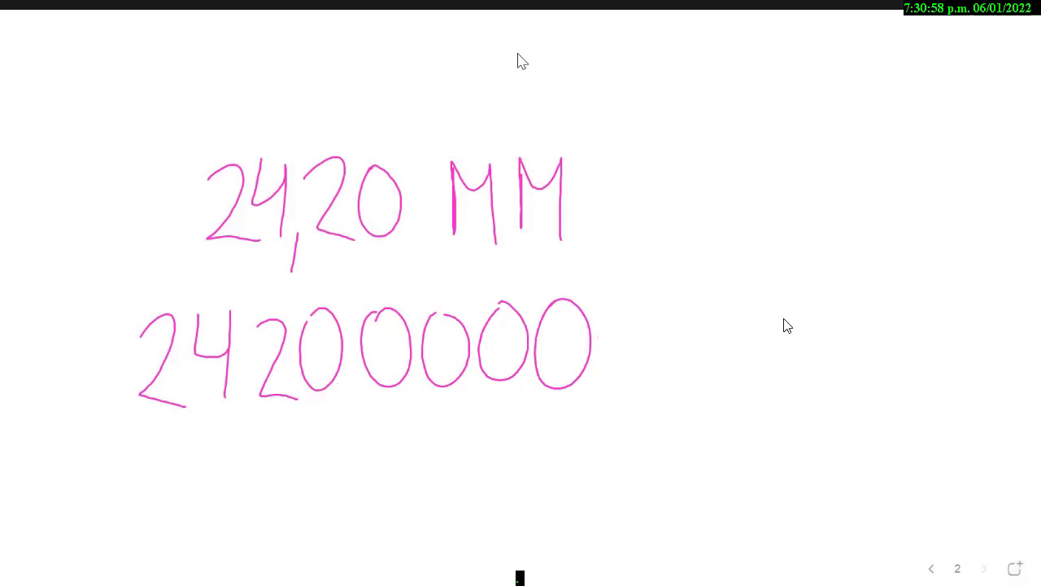
pyautogui.moveTo(602, 386); pyautogui.dragTo(574, 404)
pyautogui.moveTo(416, 391); pyautogui.dragTo(574, 404)
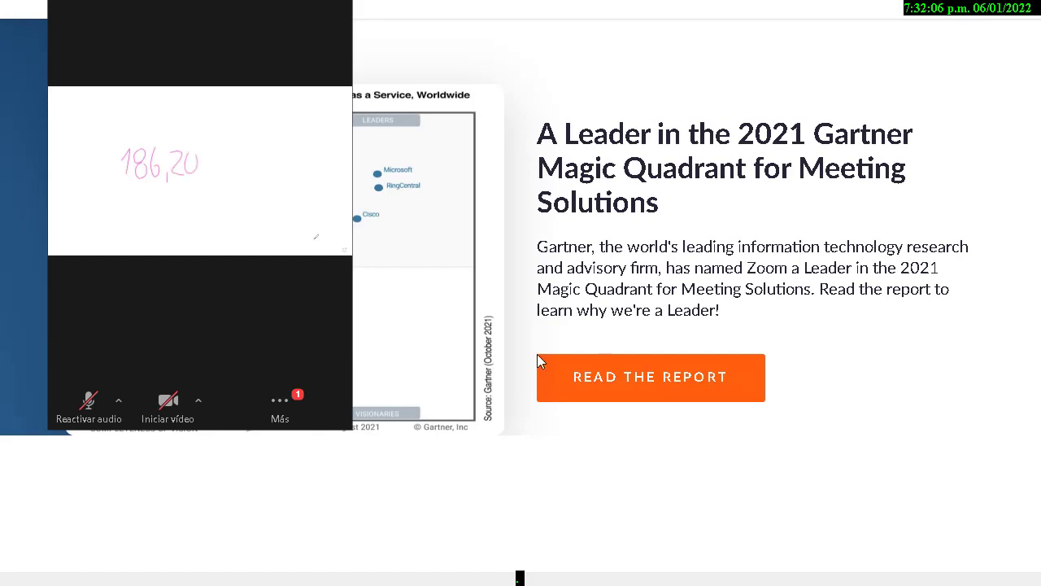
# - Bring the shared whiteboard back to full view and write the expanded amount 186200000 below 186,20 MM
pyautogui.press('Escape')
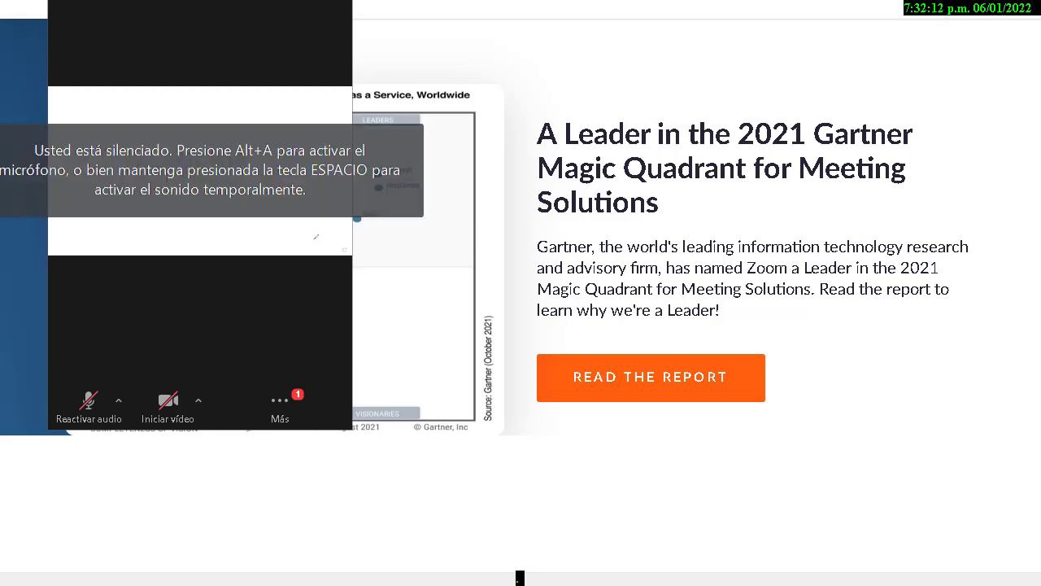
pyautogui.doubleClick(163, 236)
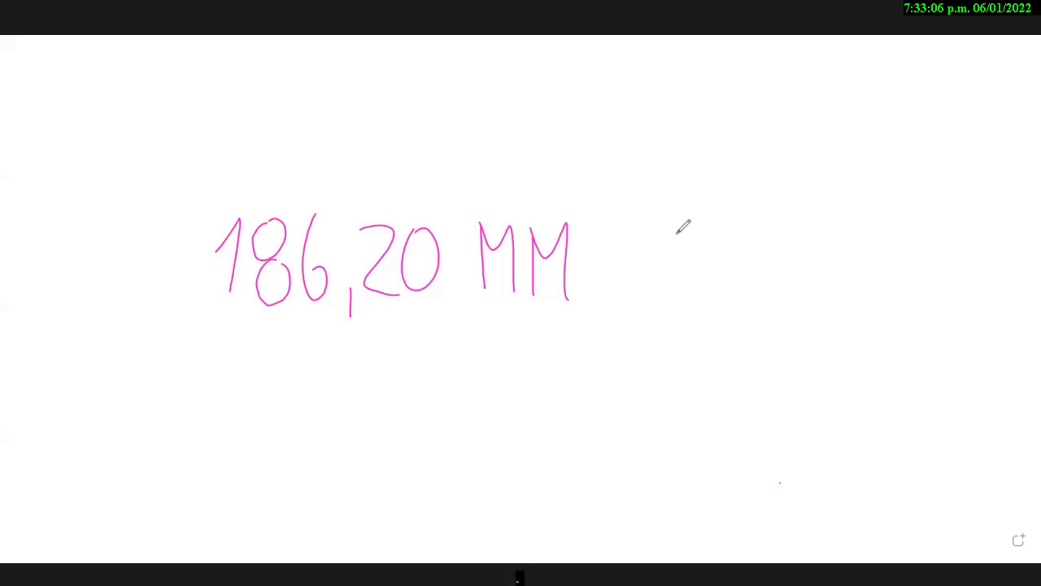
pyautogui.moveTo(163, 446); pyautogui.dragTo(184, 478)
pyautogui.moveTo(231, 402)
pyautogui.mouseDown()
pyautogui.moveTo(209, 431)
pyautogui.moveTo(231, 433)
pyautogui.mouseUp()
pyautogui.moveTo(254, 387)
pyautogui.mouseDown()
pyautogui.moveTo(245, 440)
pyautogui.moveTo(298, 399)
pyautogui.moveTo(317, 465)
pyautogui.mouseUp()
pyautogui.moveTo(341, 395)
pyautogui.mouseDown()
pyautogui.moveTo(348, 402)
pyautogui.moveTo(329, 396)
pyautogui.mouseUp()
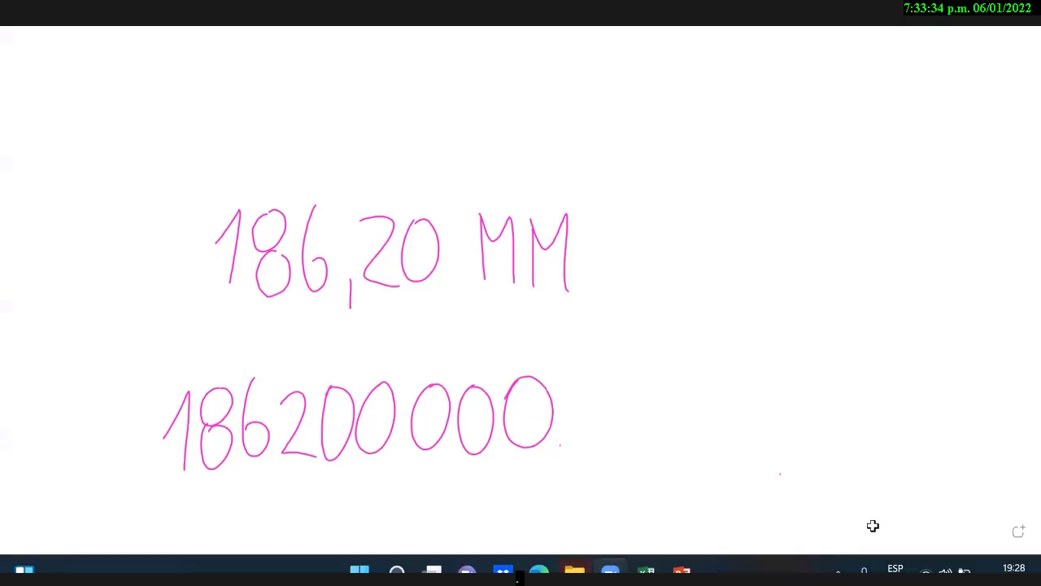
# - Switch to Excel and enter 186200000 in N8, below the vehiculos amount
pyautogui.click(646, 569)
pyautogui.click(959, 312)
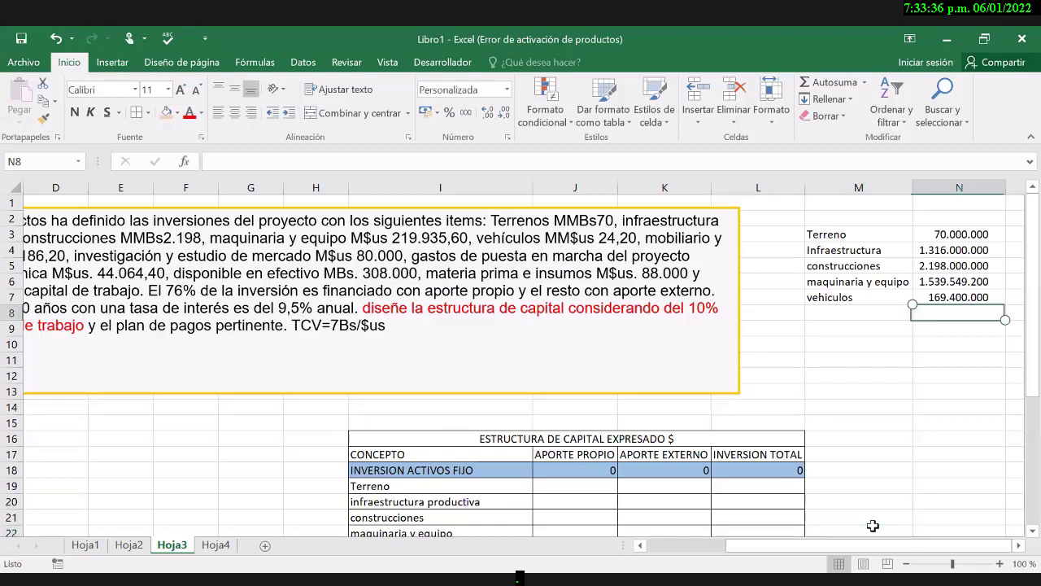
pyautogui.write('1')
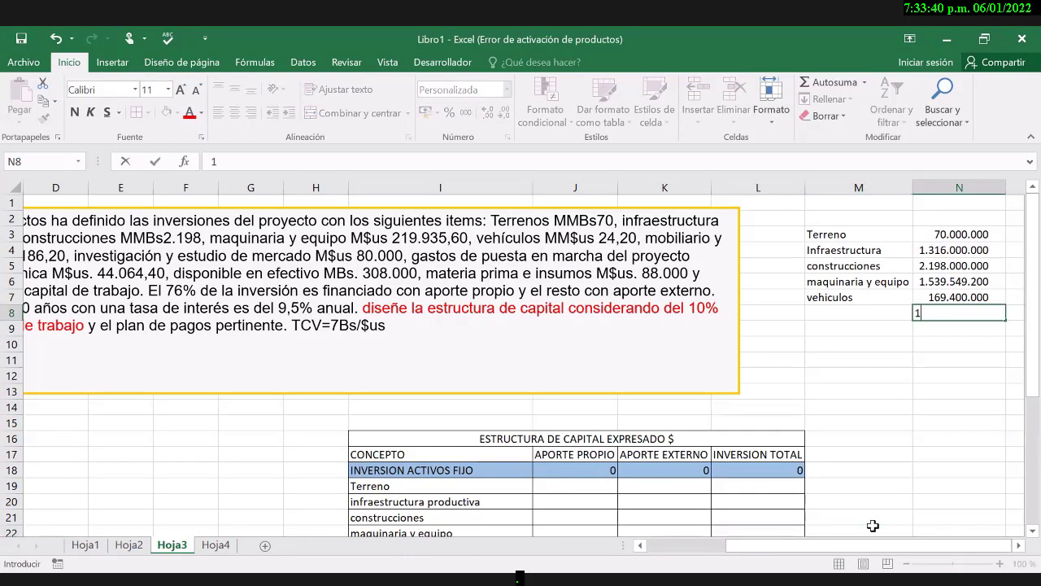
pyautogui.write('86.200.000')
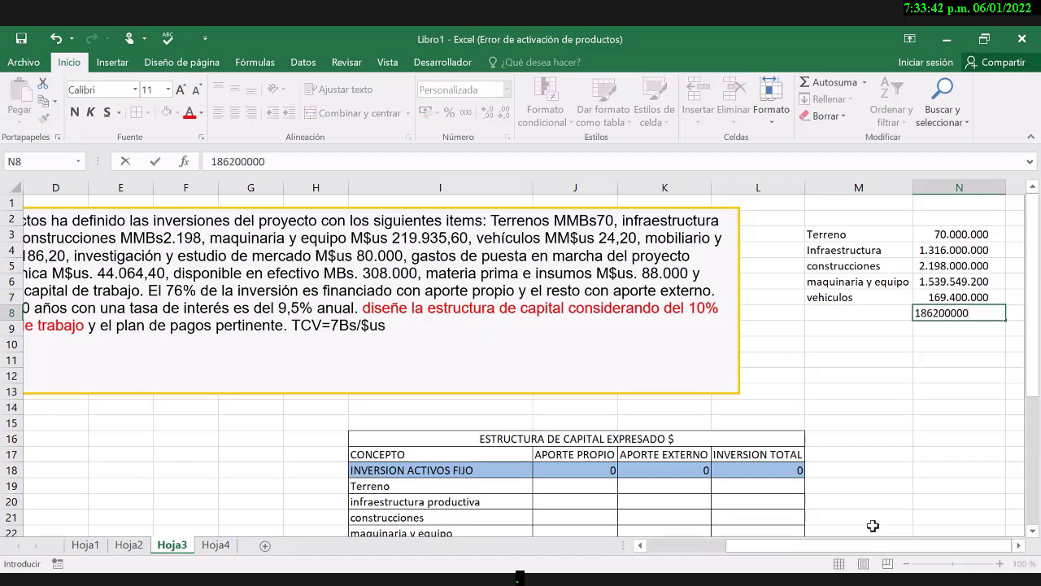
pyautogui.press('Return')
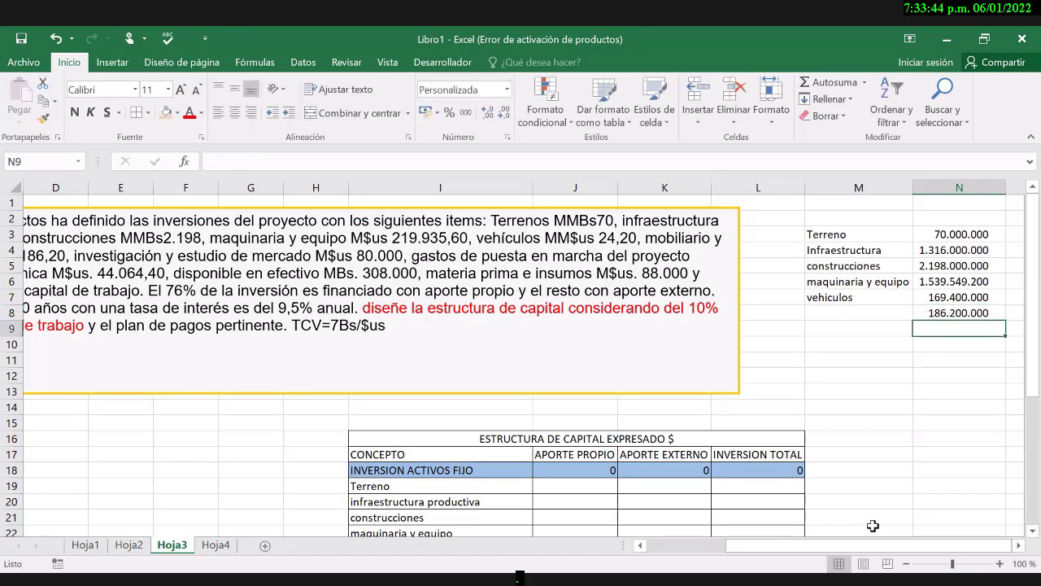
# - Label the sixth item in M8 as moviliario y equipos de oficina, after checking its name in the statement
pyautogui.hscroll(-3, 873, 525)
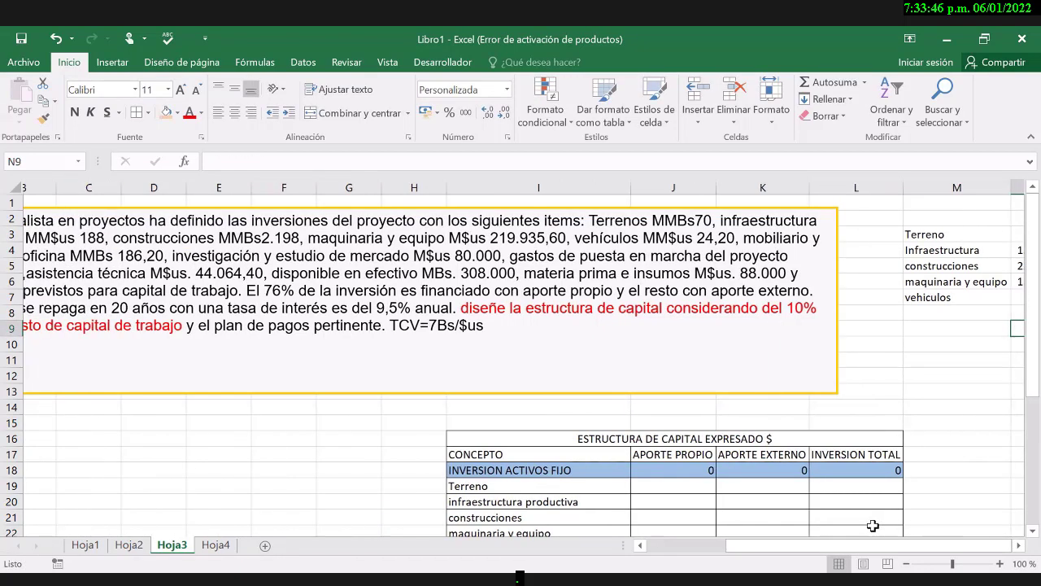
pyautogui.hscroll(-1, 873, 525)
pyautogui.hscroll(3, 873, 525)
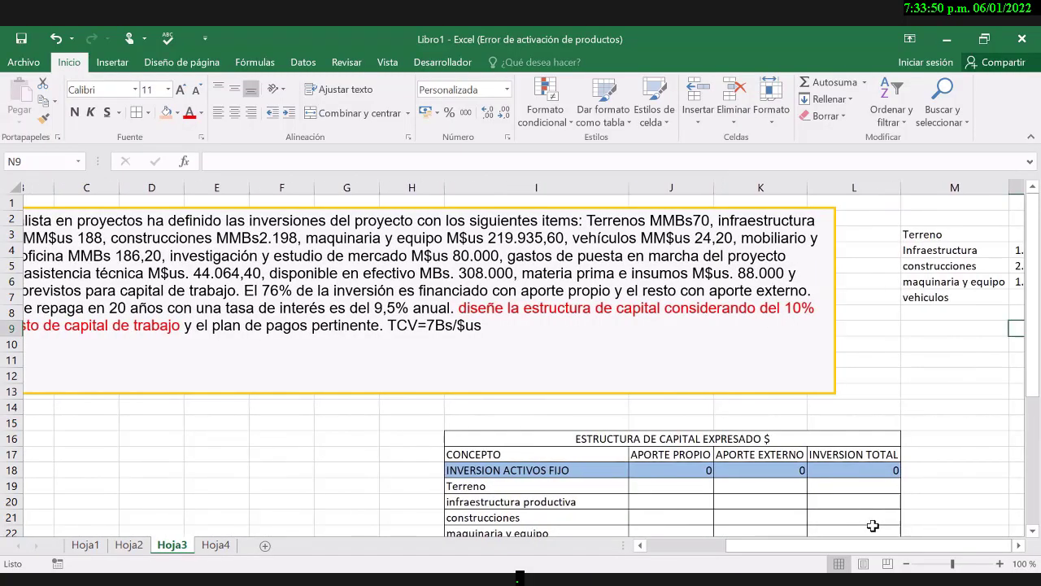
pyautogui.hscroll(2, 873, 525)
pyautogui.press('Up')
pyautogui.press('Left')
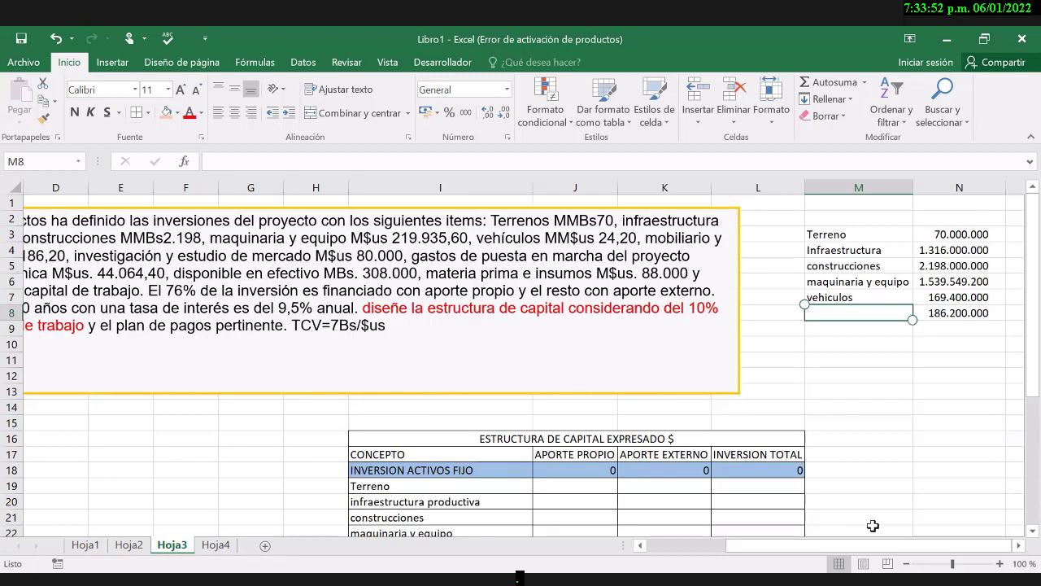
pyautogui.write('moviliario y equip')
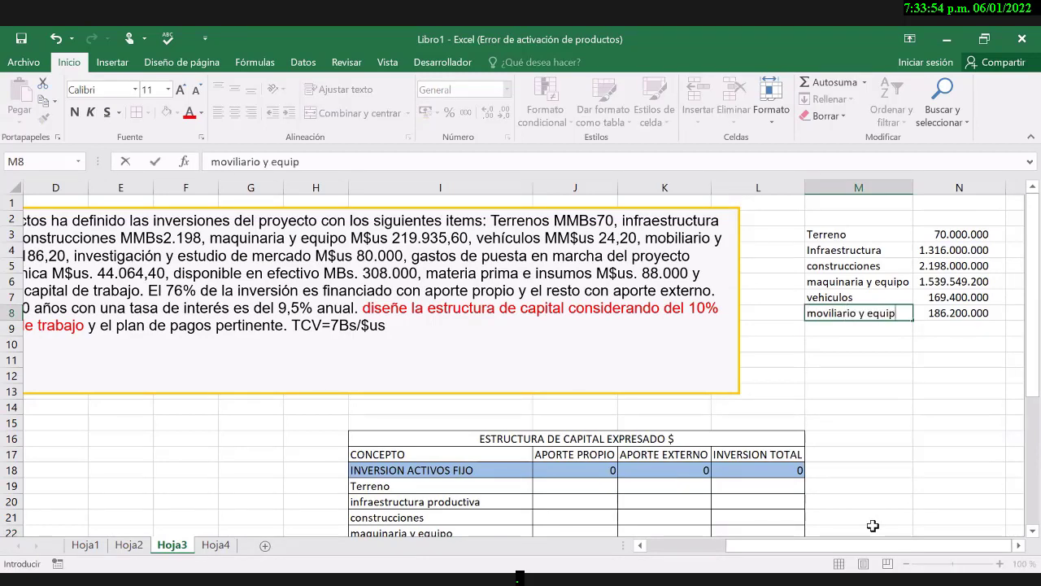
pyautogui.write('os de oficina')
pyautogui.hotkey('ctrl', 'Return')
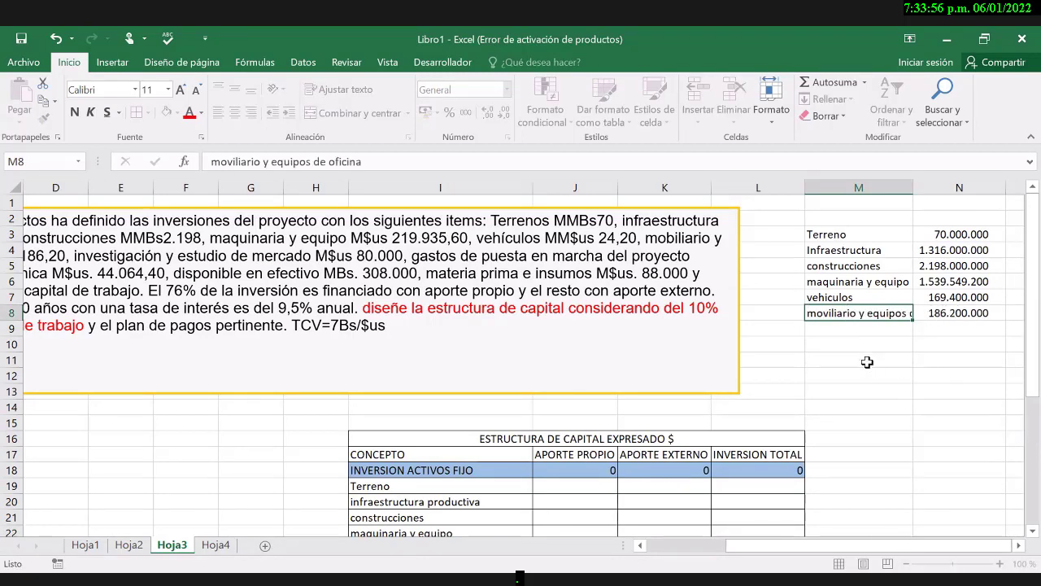
pyautogui.press('Return')
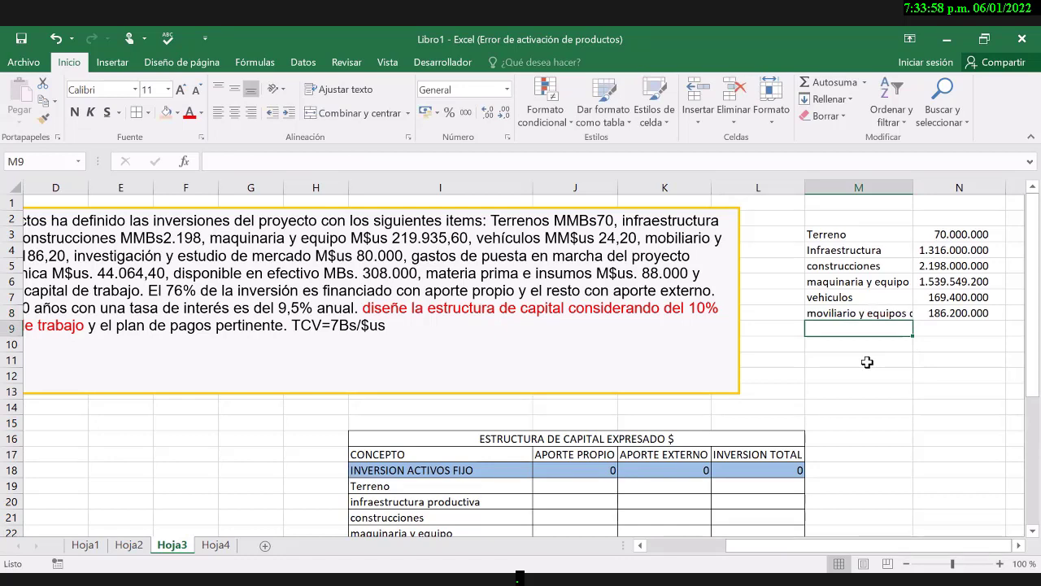
# - Enter investigacion y estudio de mercado as the seventh item in M9
pyautogui.hscroll(-2, 867, 362)
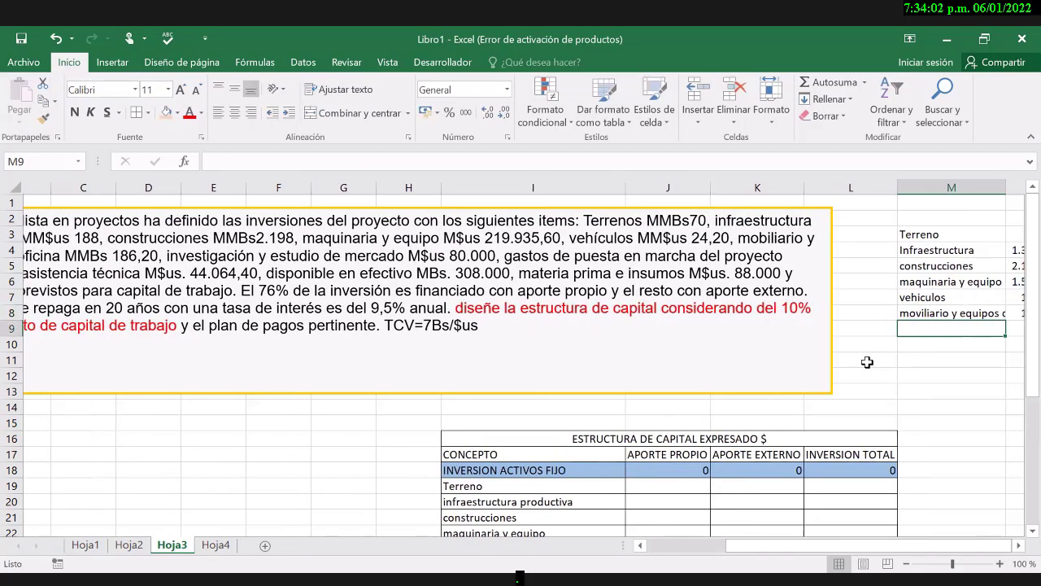
pyautogui.hscroll(1, 867, 362)
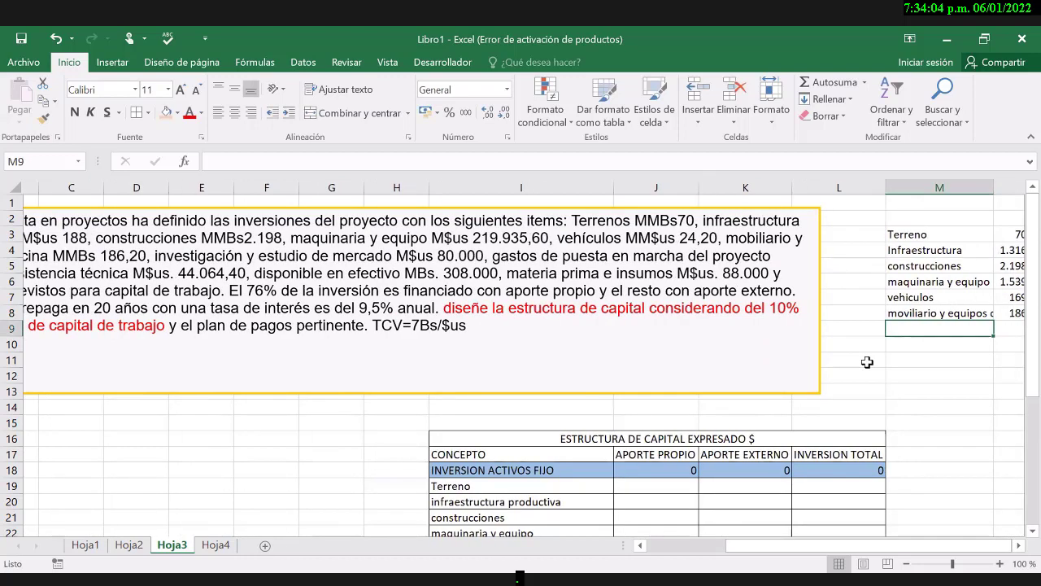
pyautogui.hscroll(2, 867, 362)
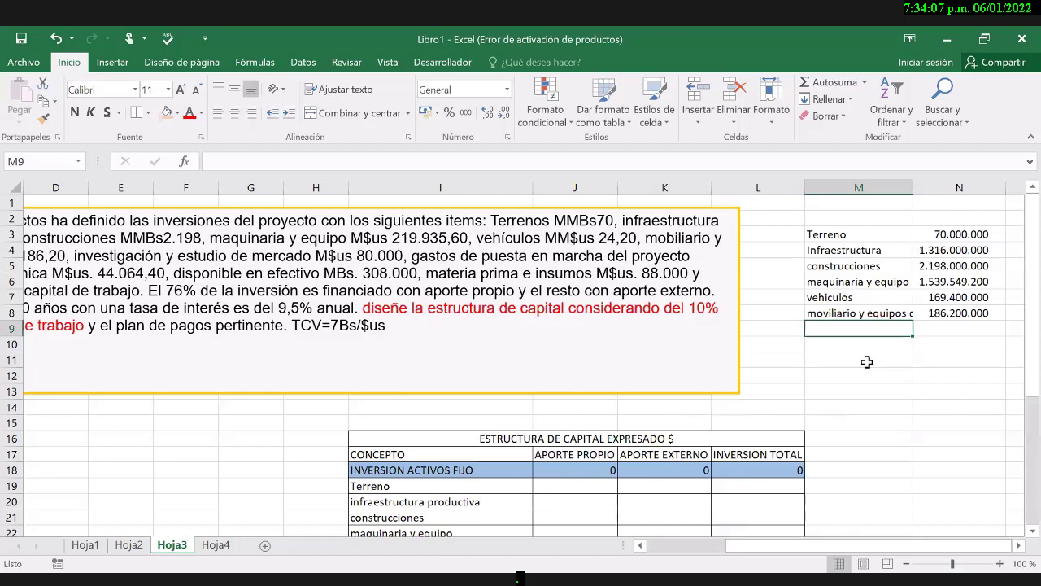
pyautogui.write('es')
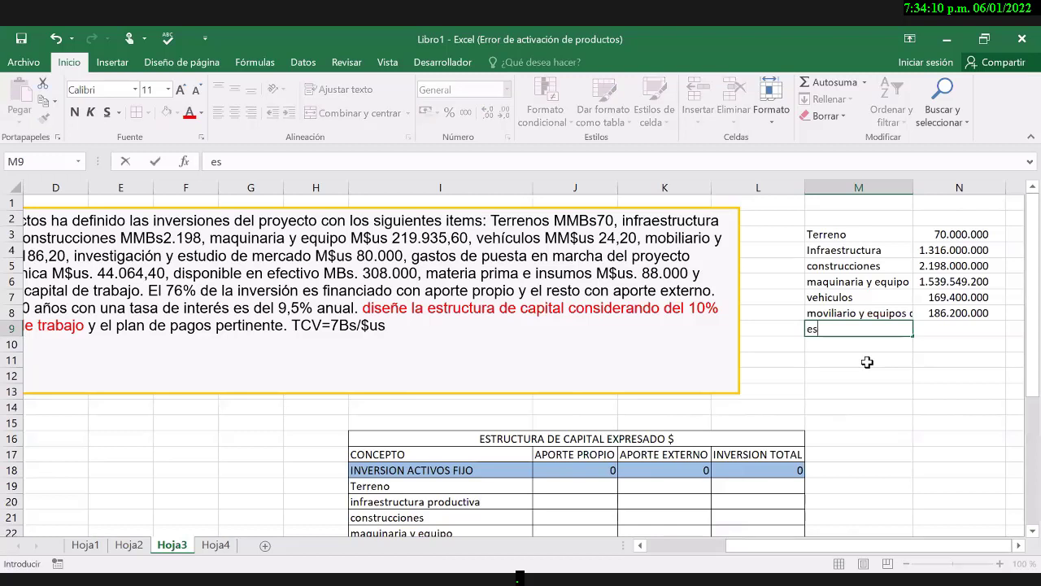
pyautogui.press('BackSpace')
pyautogui.press('BackSpace')
pyautogui.write('investigacion y estudio')
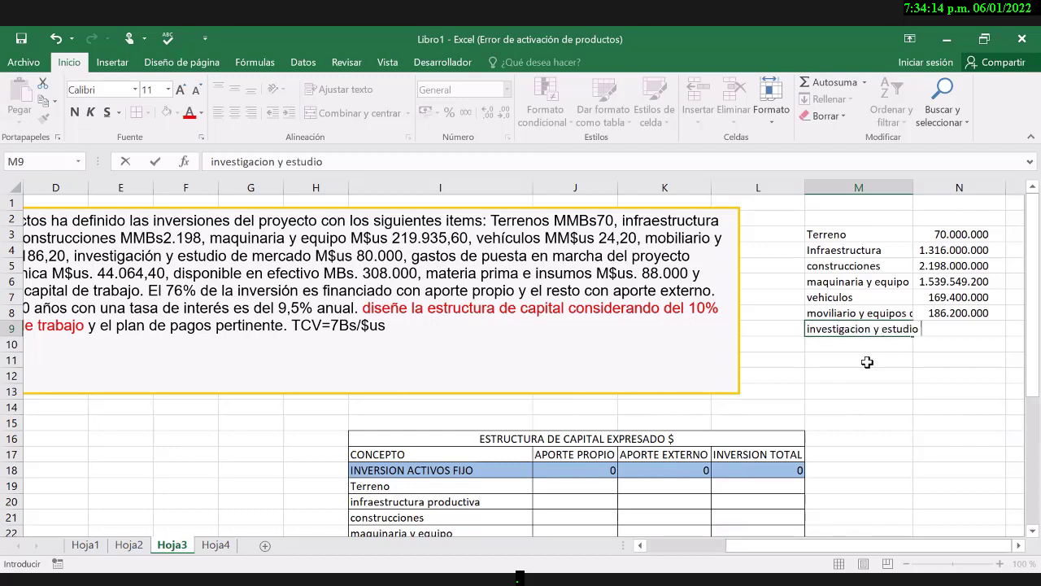
pyautogui.write(' de mercado')
pyautogui.press('Tab')
# - Enter the market research amount in N9 as =80000000*7
pyautogui.write('=')
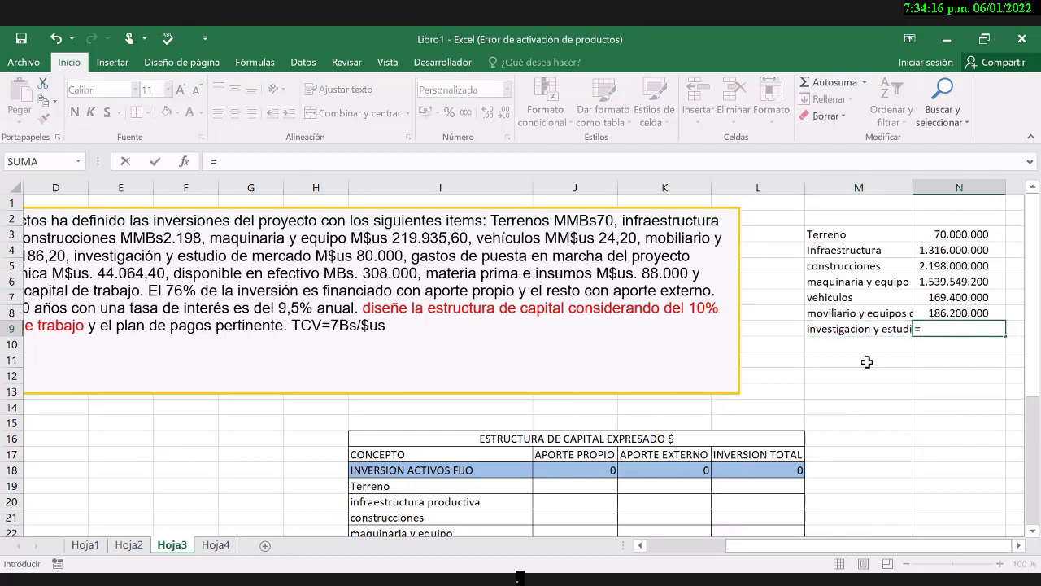
pyautogui.write('80000')
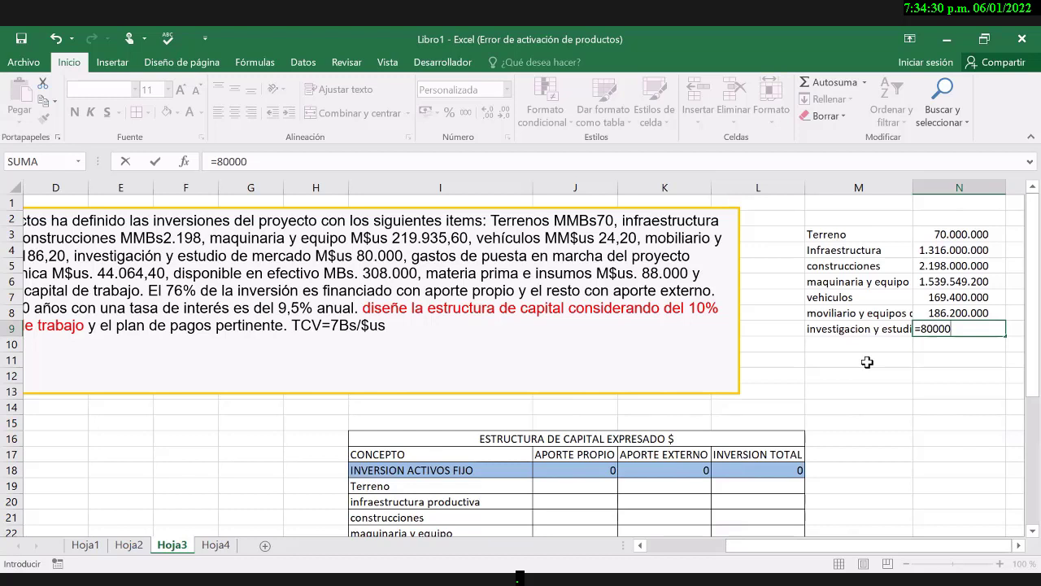
pyautogui.write('000*7')
pyautogui.press('Return')
# - Enter gastos de puesta en marcha as the eighth item in M10
pyautogui.press('Left')
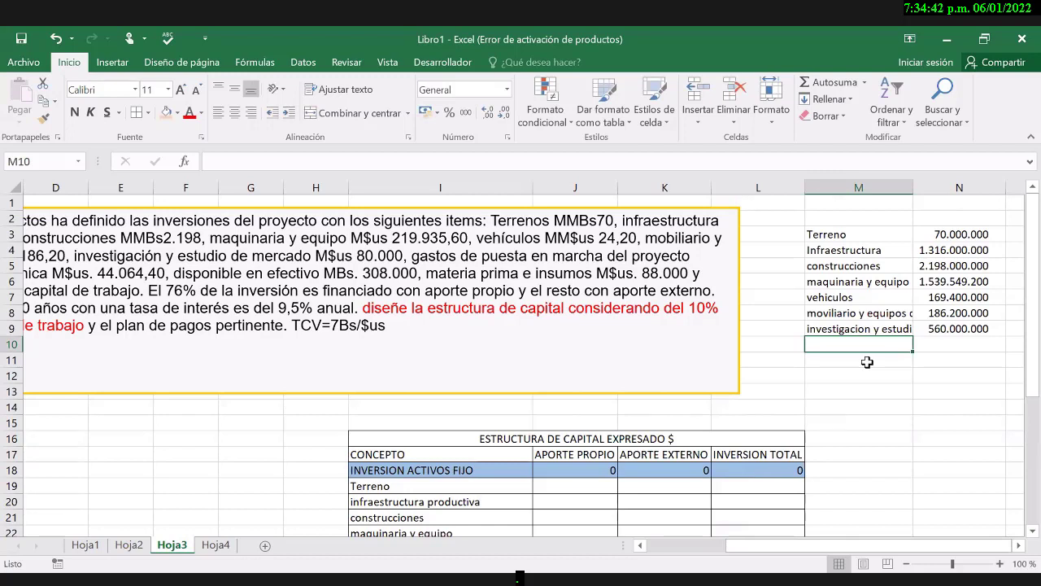
pyautogui.write('g')
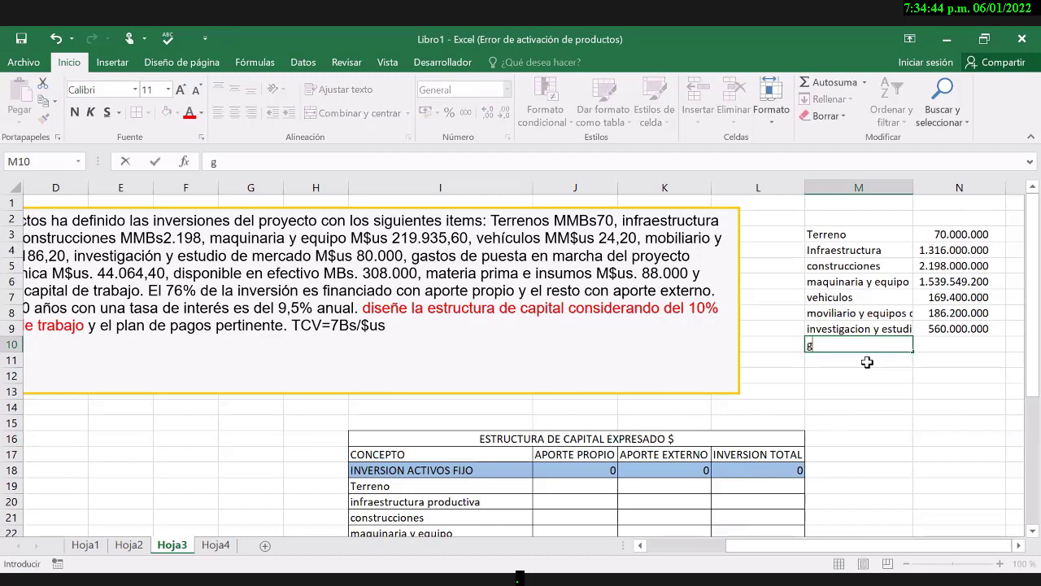
pyautogui.write('astos de puesta en marcha')
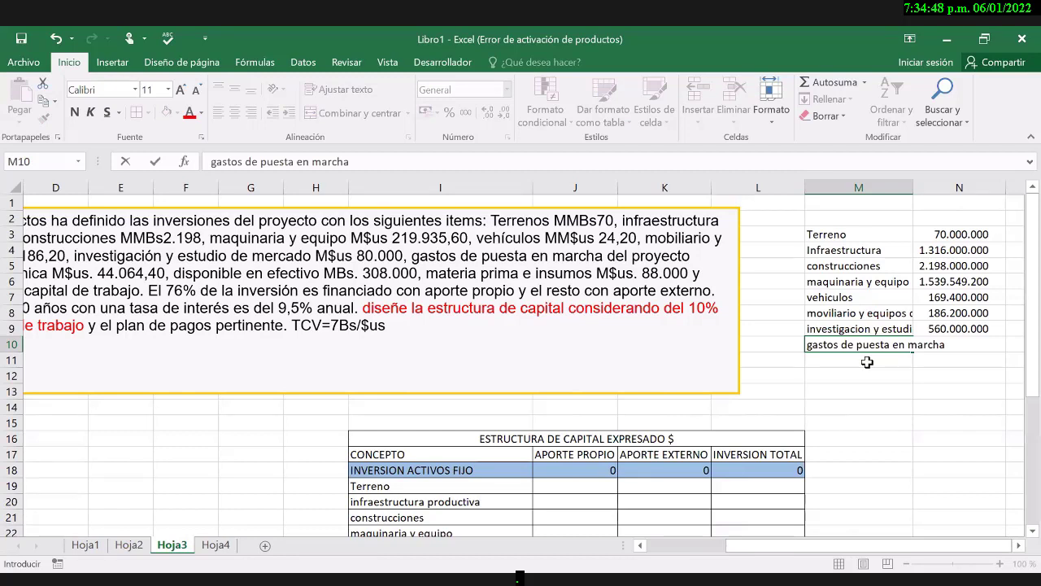
pyautogui.hotkey('ctrl', 'Return')
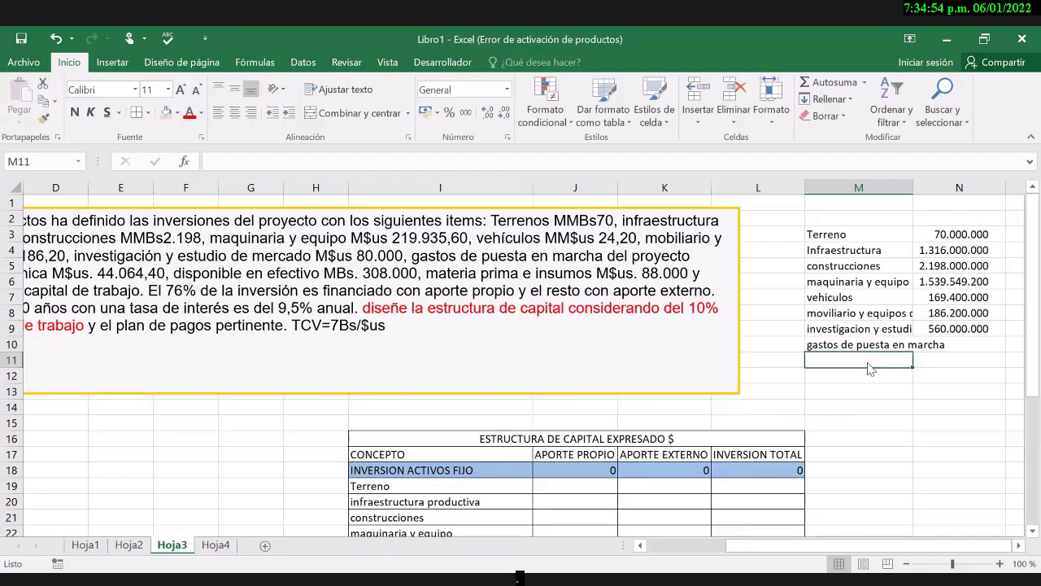
# - Enter the start-up costs amount in N10 as =48000000*7, checking the figure in the statement
pyautogui.press('Right')
pyautogui.write('=48000')
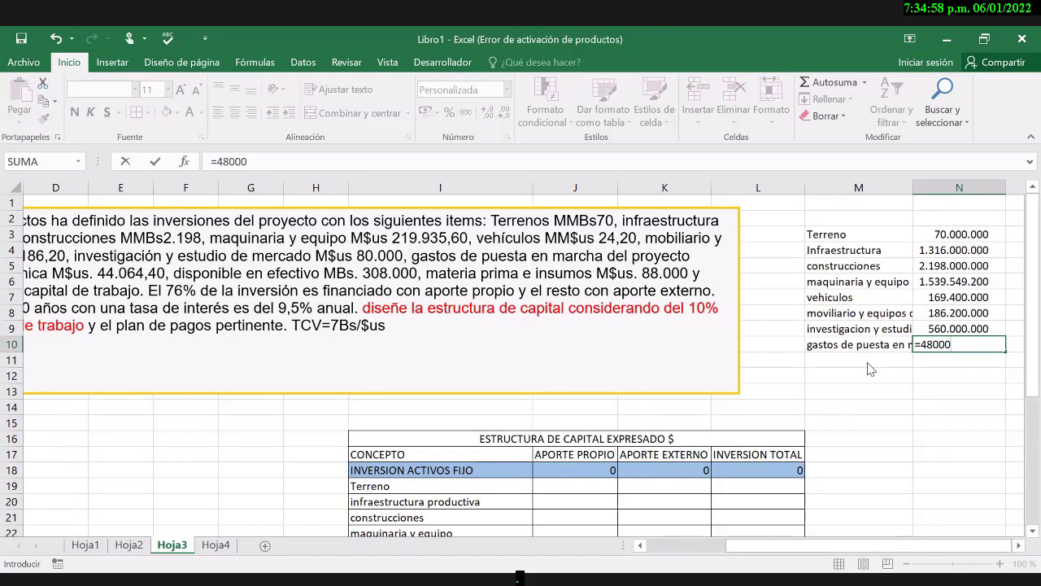
pyautogui.click(966, 349)
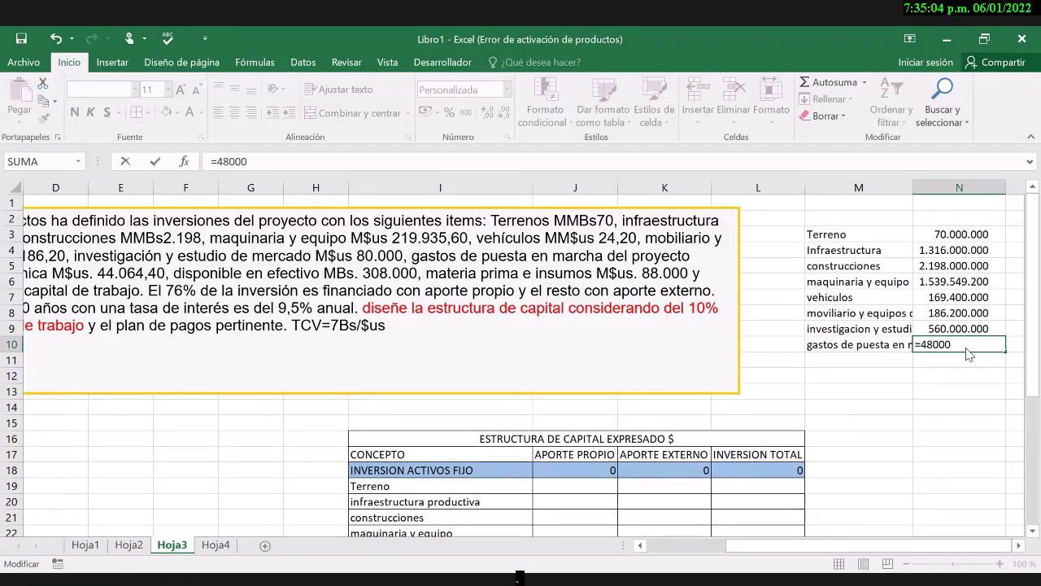
pyautogui.hscroll(-2, 835, 348)
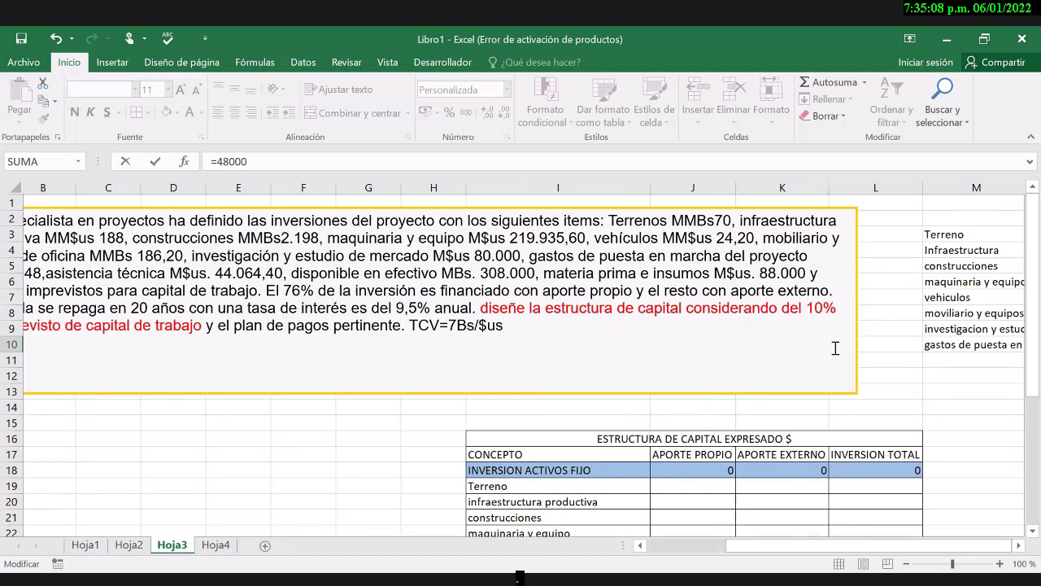
pyautogui.hscroll(-1, 834, 348)
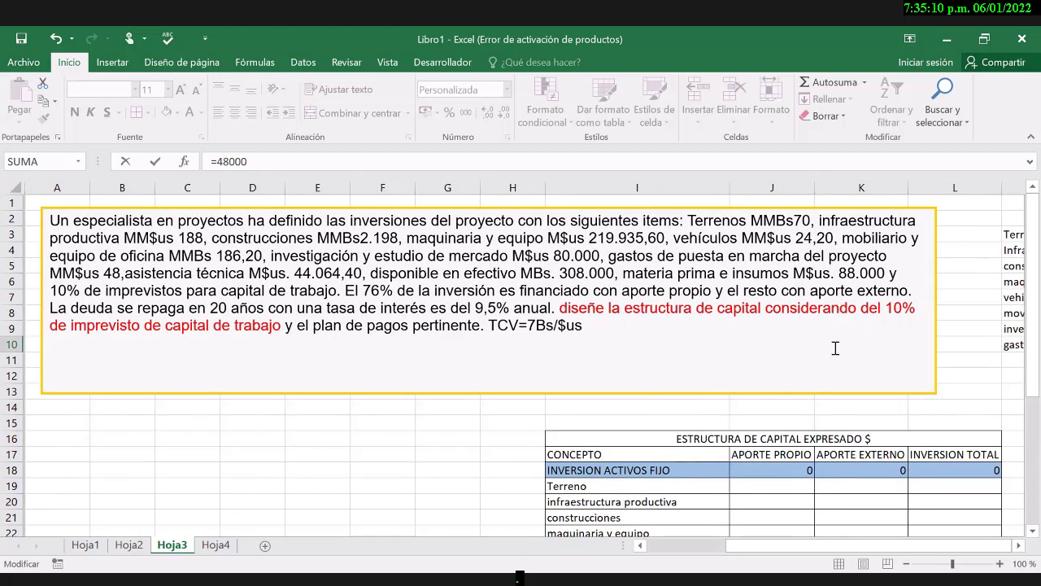
pyautogui.hscroll(1, 834, 348)
pyautogui.hscroll(3, 835, 348)
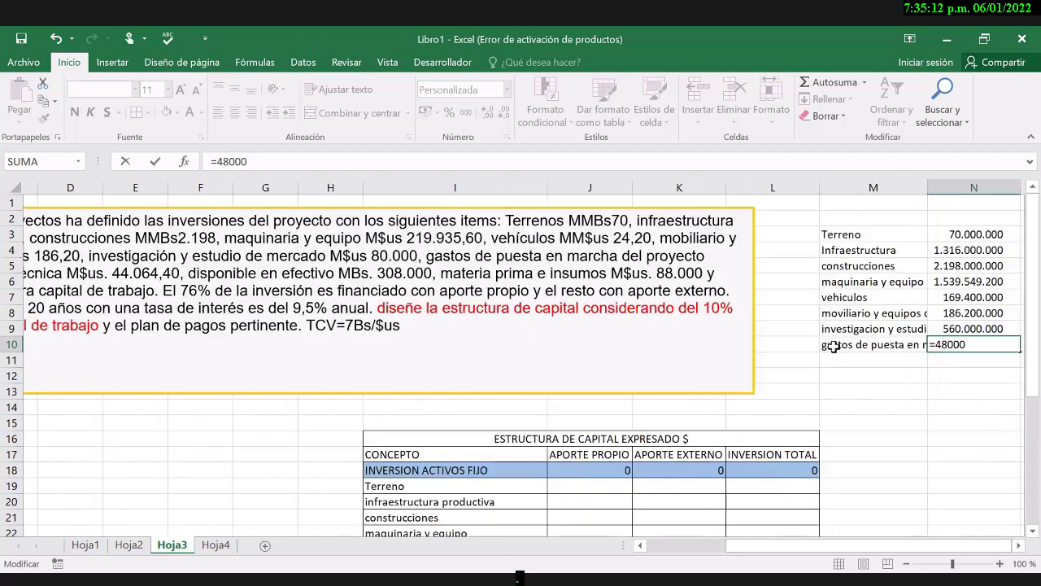
pyautogui.hscroll(2, 834, 348)
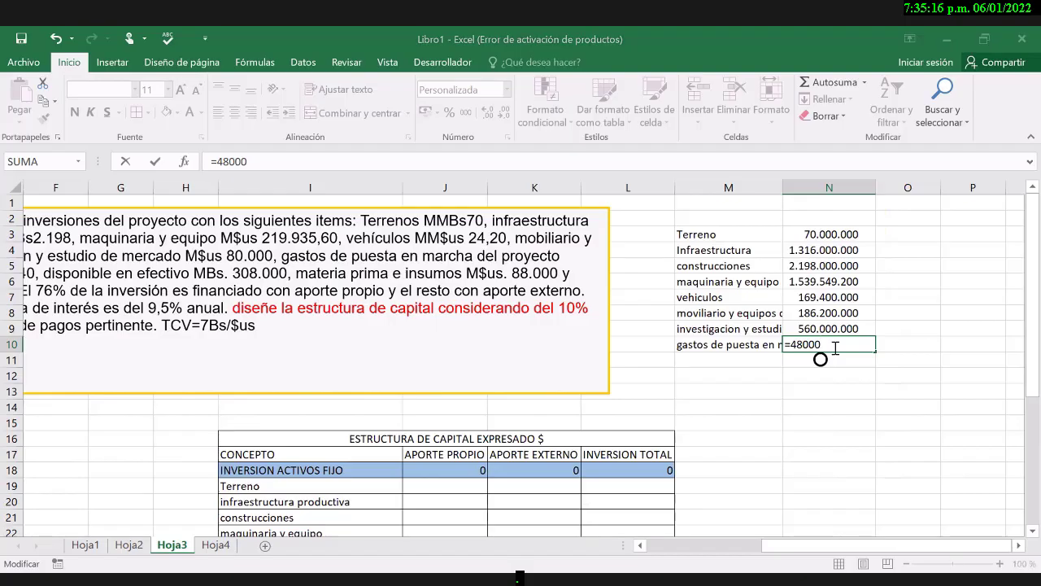
pyautogui.write('*7000')
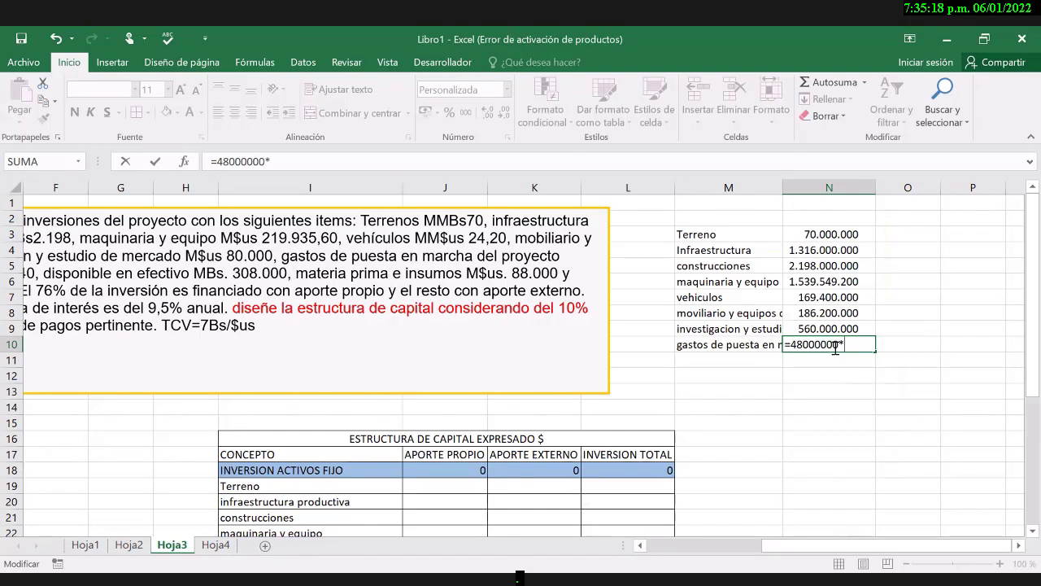
pyautogui.press('Return')
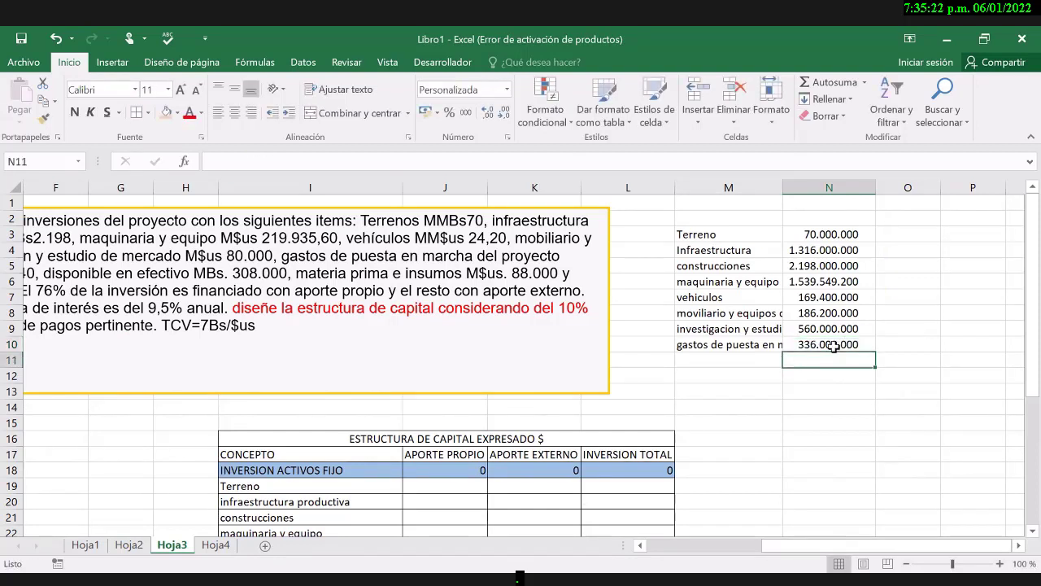
# - Add asisitencia tecnica as the ninth item in M11, with its amount in N11 as =44064400*7
pyautogui.hscroll(-3, 834, 345)
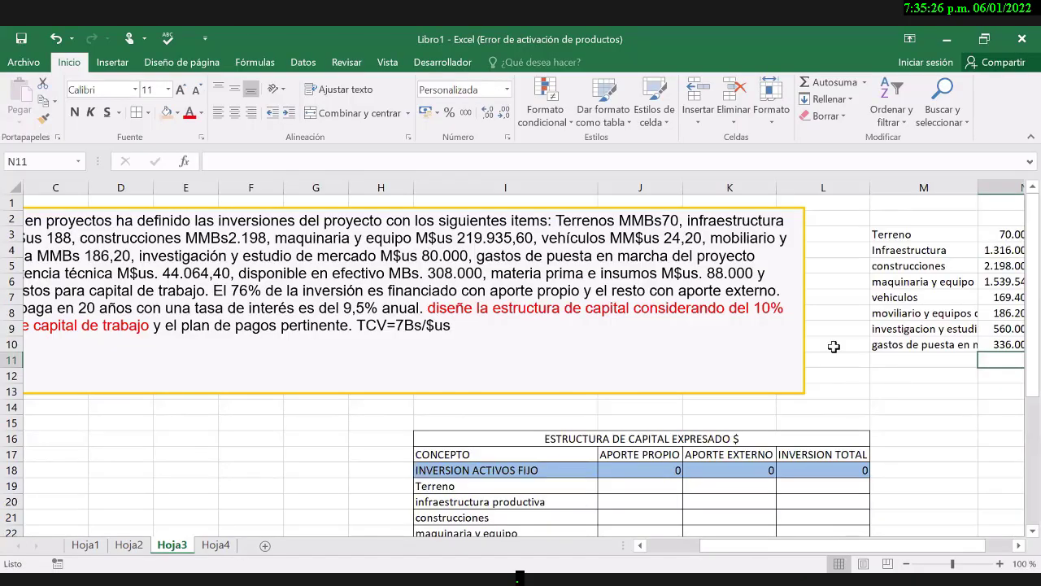
pyautogui.press('Left')
pyautogui.write('asisitencia te')
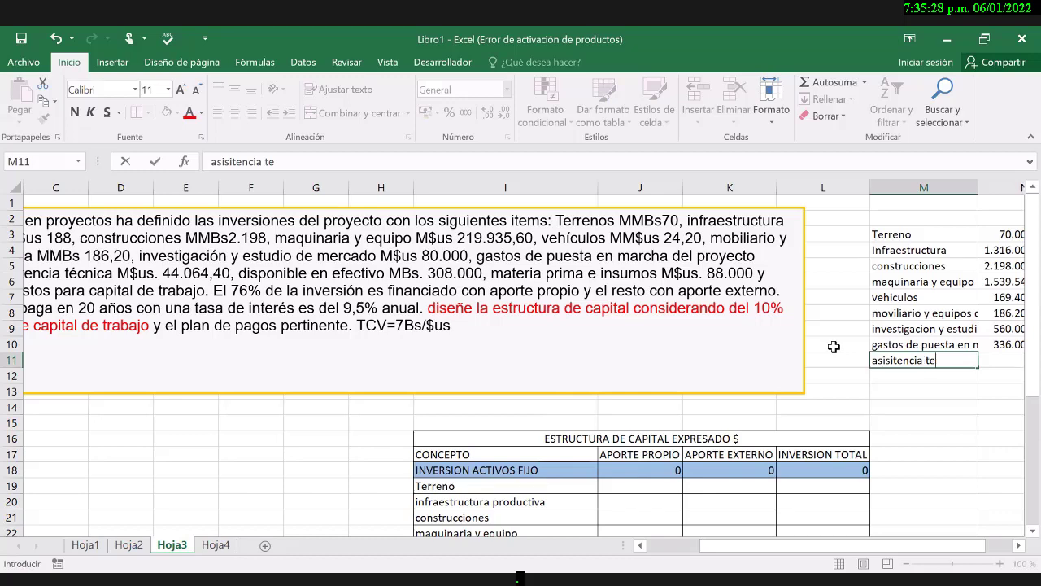
pyautogui.write('cnica')
pyautogui.press('Right')
pyautogui.write('=')
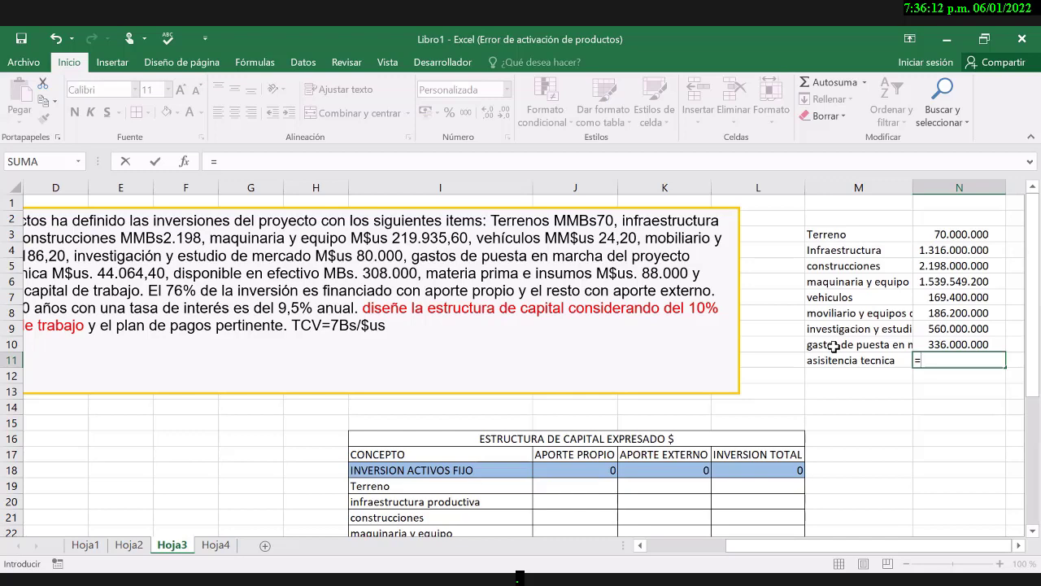
pyautogui.write('44064400*7')
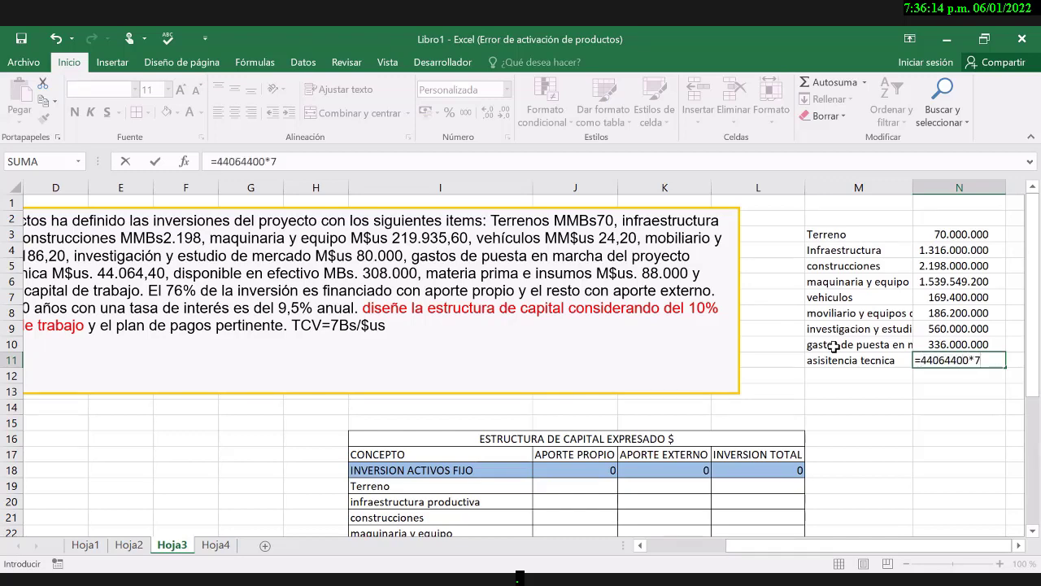
pyautogui.press('Return')
# - Add efectivo as the tenth item in M12, with 308000000 as its amount in N12
pyautogui.press('Left')
pyautogui.write('efectivo')
pyautogui.press('Tab')
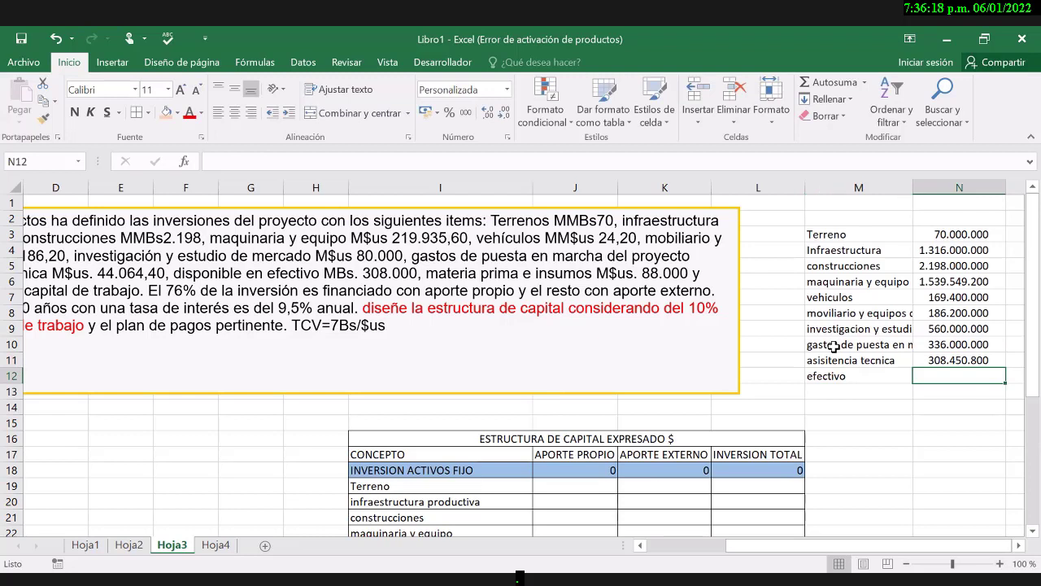
pyautogui.write('30800000')
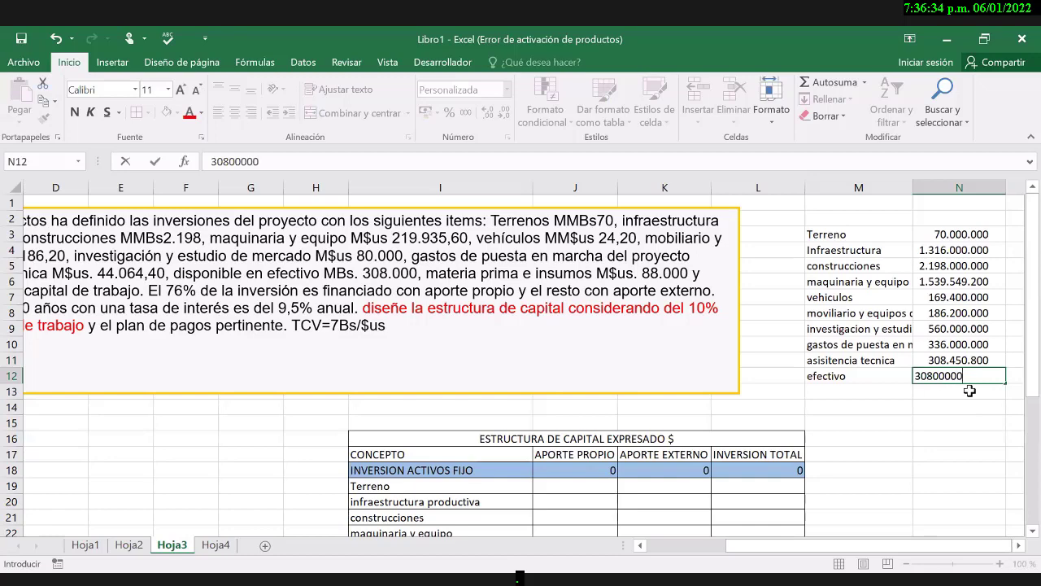
pyautogui.write('0')
pyautogui.press('Return')
# - Enter materia prima as the eleventh item in M13
pyautogui.press('Left')
pyautogui.write('materia prima')
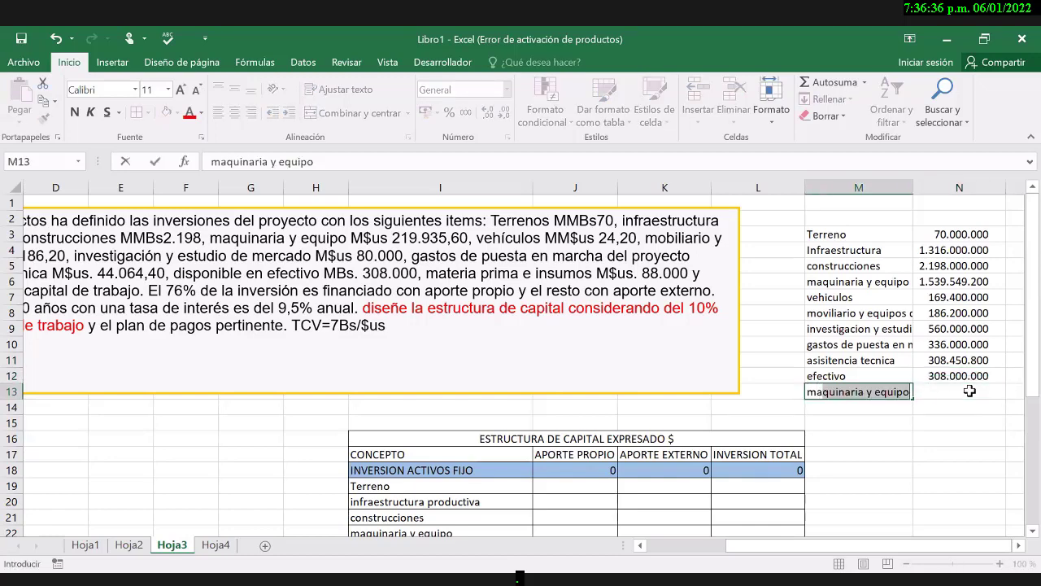
pyautogui.hotkey('ctrl', 'Return')
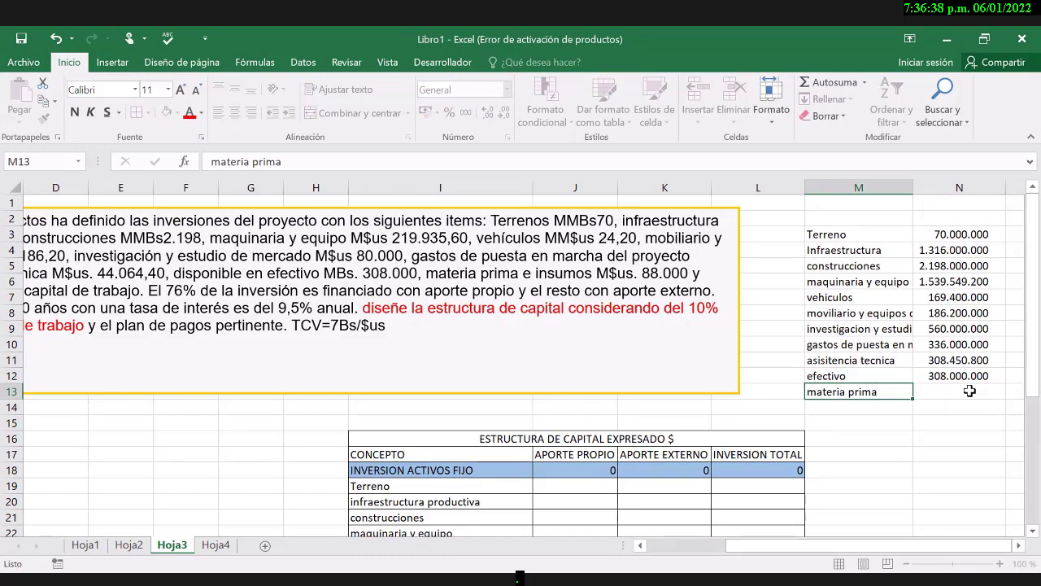
# - Enter the raw material amount in N13 as =88000000*7
pyautogui.write('8')
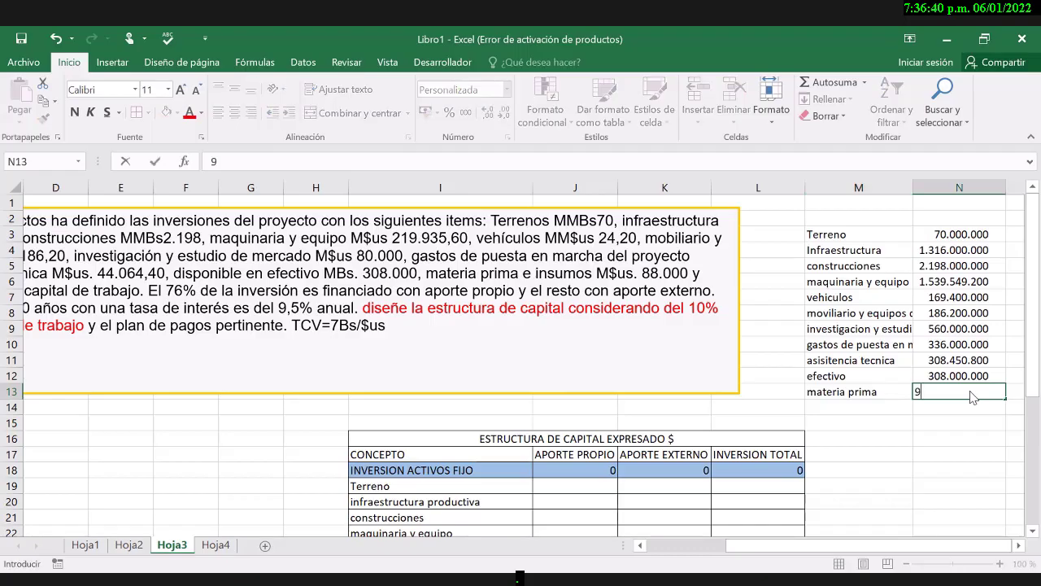
pyautogui.press('BackSpace')
pyautogui.write('=88000')
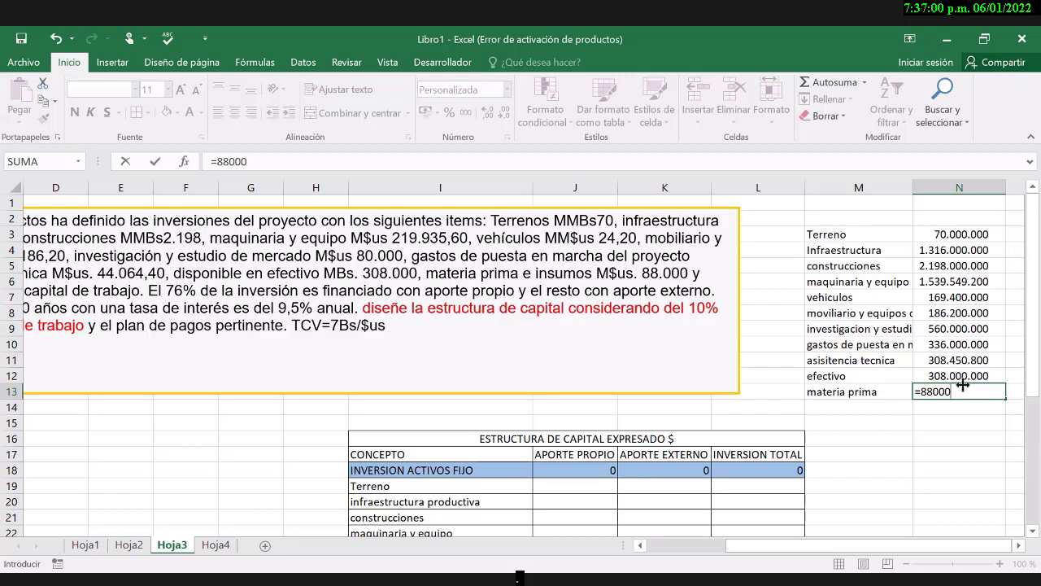
pyautogui.write('00')
pyautogui.press('Return')
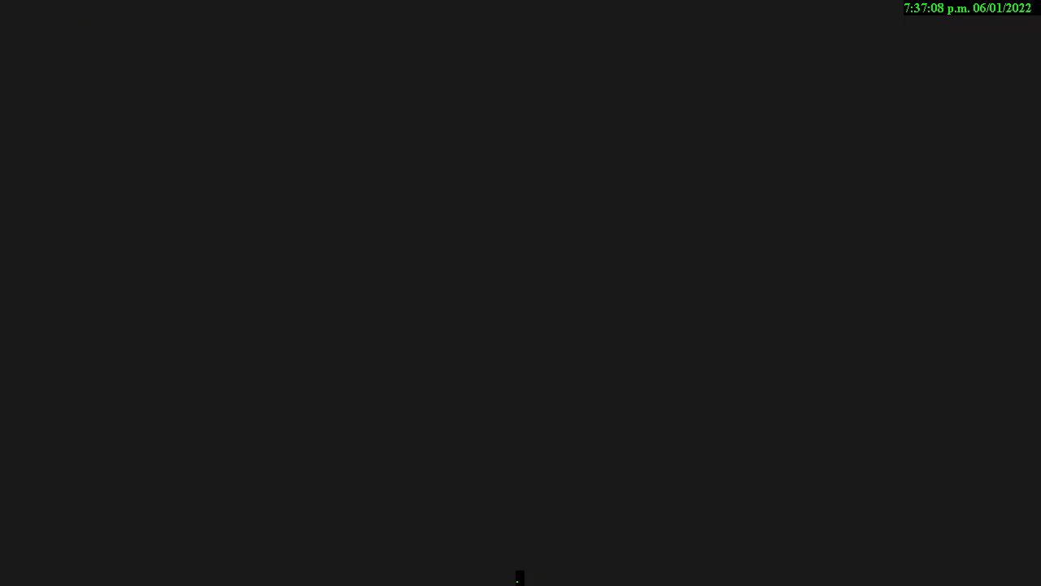
pyautogui.press('Up')
pyautogui.press('F2')
pyautogui.write('*7')
pyautogui.press('Return')
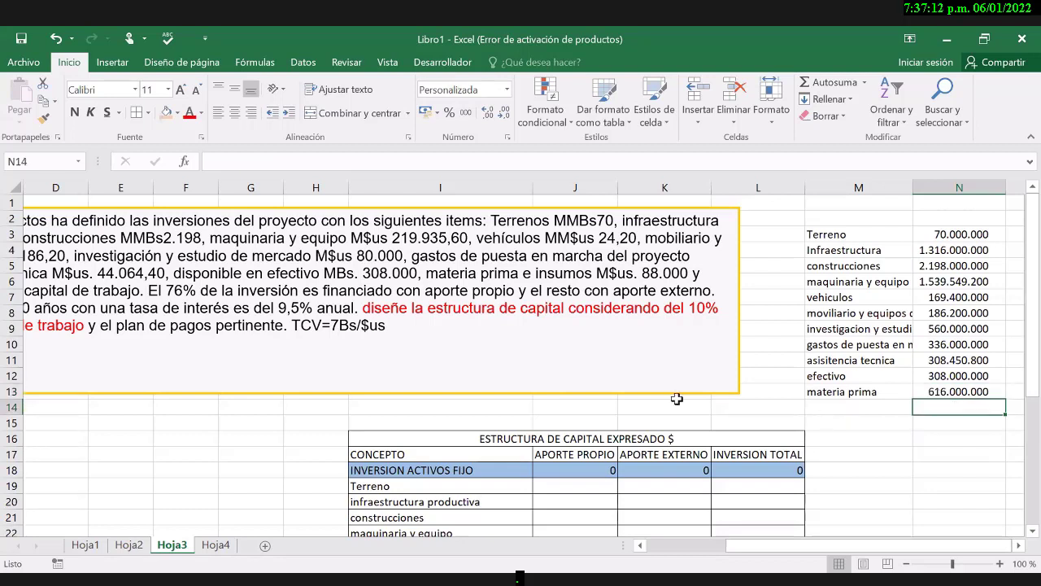
# - Review the statement's remaining items, and autofit the item name column M so the full names fit
pyautogui.press('Left')
pyautogui.hscroll(-1, 676, 399)
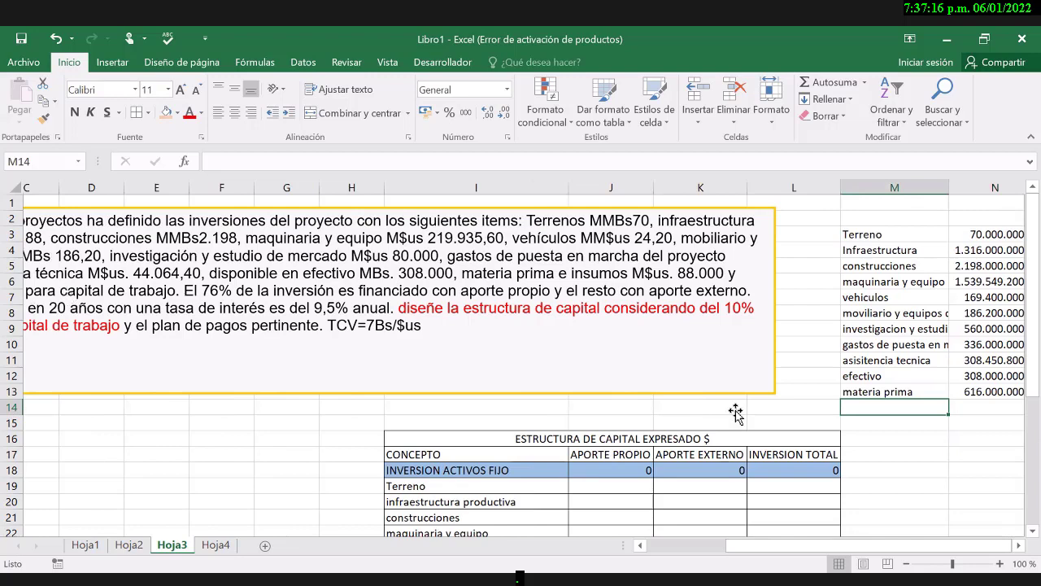
pyautogui.hscroll(-3, 734, 413)
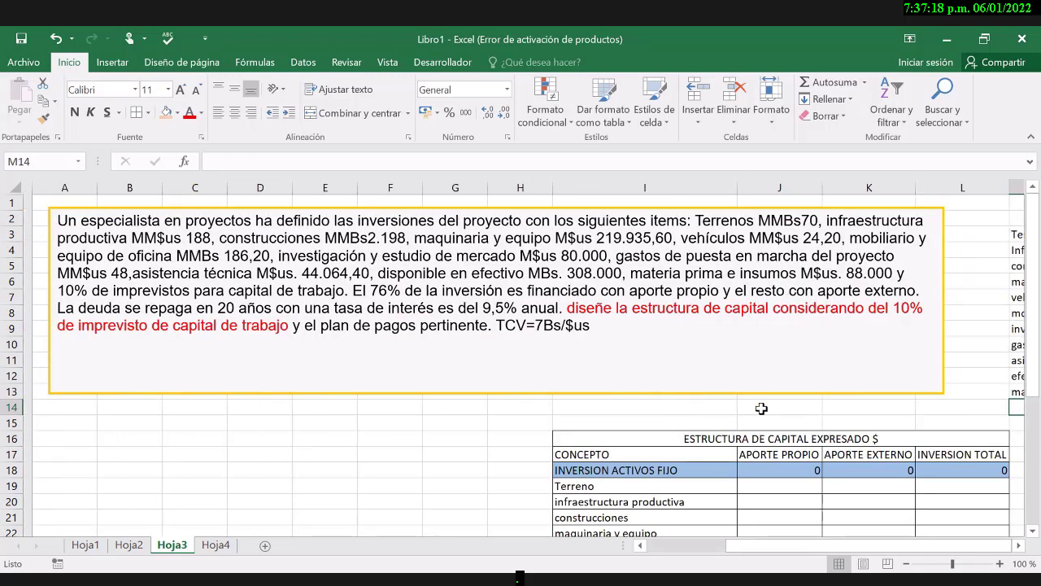
pyautogui.press('Right')
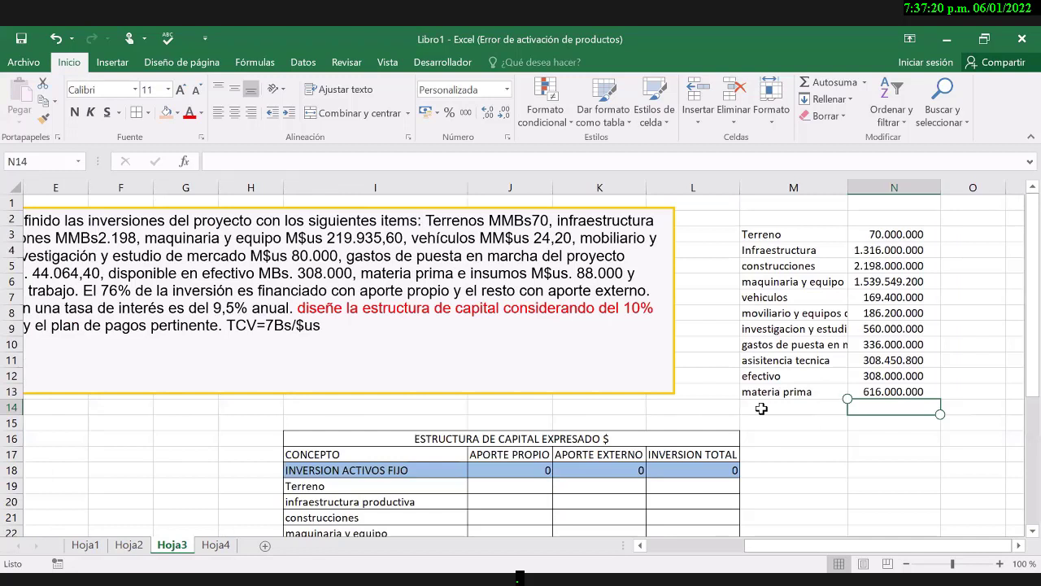
pyautogui.press('Up')
pyautogui.press('Up')
pyautogui.press('Up')
pyautogui.press('Up')
pyautogui.press('Up')
pyautogui.press('Up')
pyautogui.press('Up')
pyautogui.press('Up')
pyautogui.press('Up')
pyautogui.press('Up')
pyautogui.press('Up')
pyautogui.press('Up')
pyautogui.hotkey('alt', 'h')
pyautogui.press('o')
pyautogui.press('i')
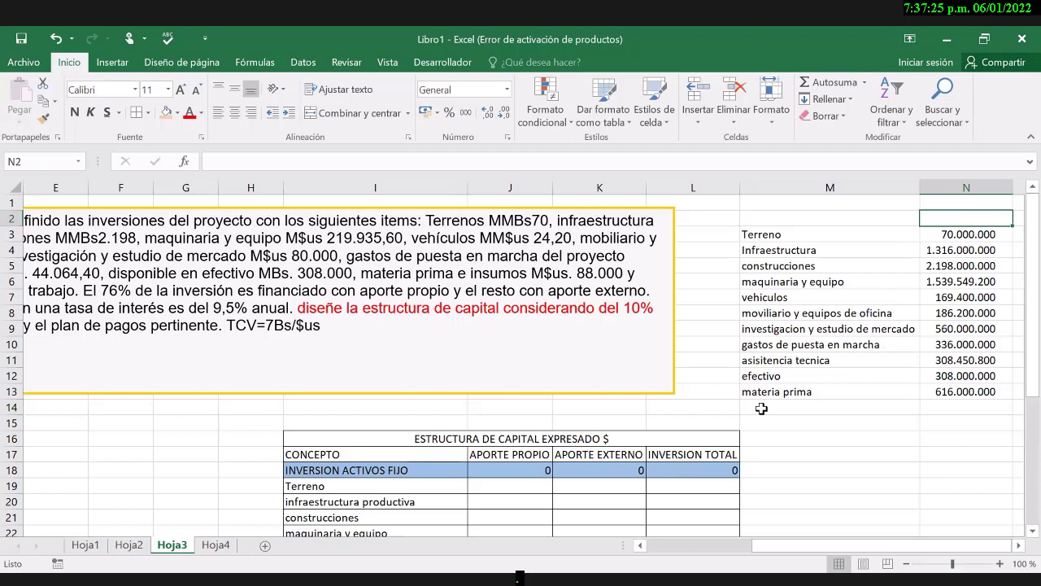
# - Head the amounts column with BS in N2
pyautogui.write('BS')
pyautogui.press('Return')
pyautogui.hotkey('ctrl', 'Down')
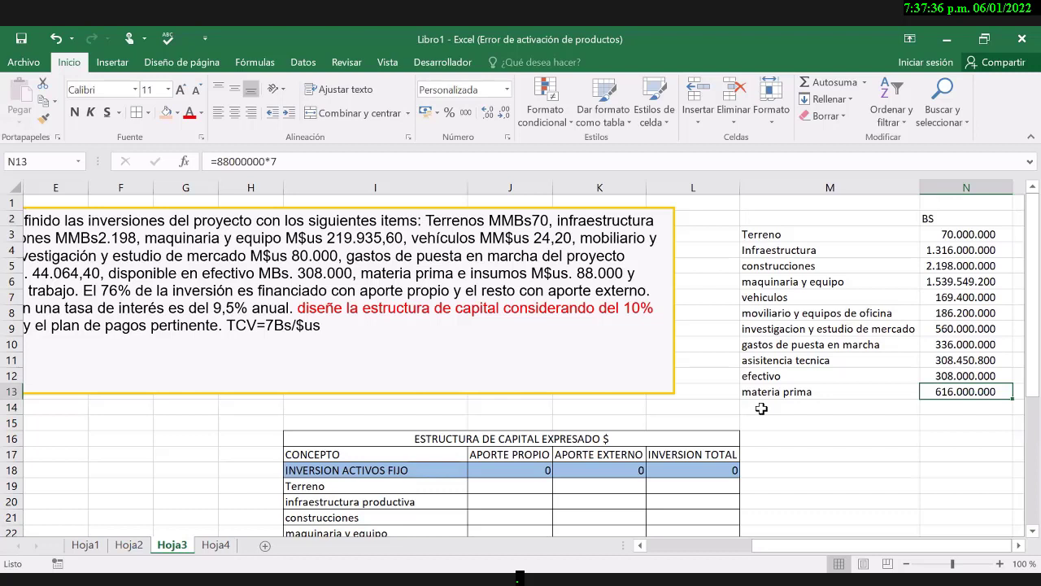
# - Add MONTO TOTAL in M14 and total the item amounts in N14 with =SUMA(N3:N13)
pyautogui.click(761, 408)
pyautogui.write('MON')
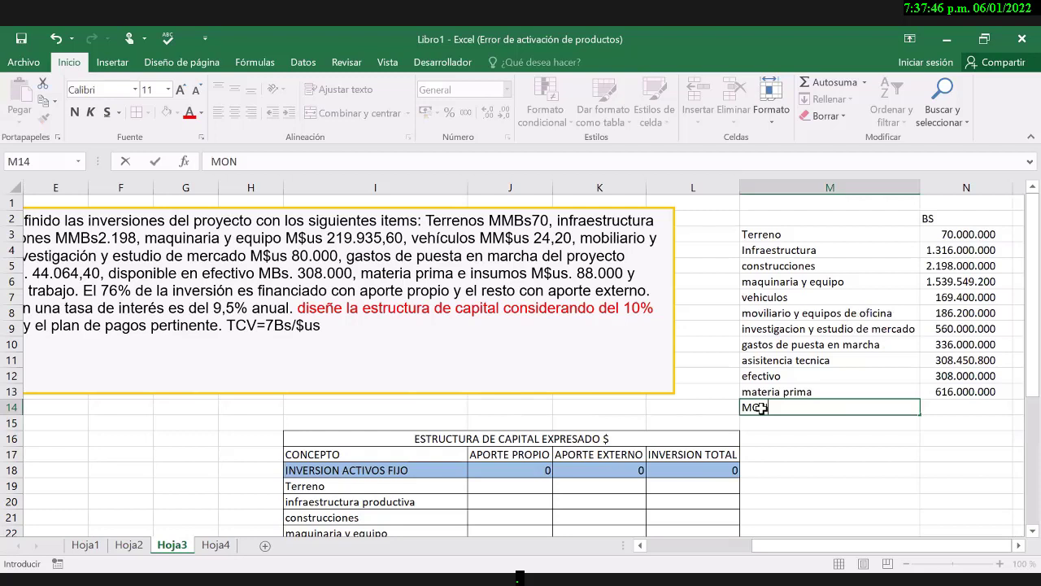
pyautogui.write('TO TOTAL')
pyautogui.press('Return')
pyautogui.press('Right')
pyautogui.press('Up')
pyautogui.write('=SUMA(')
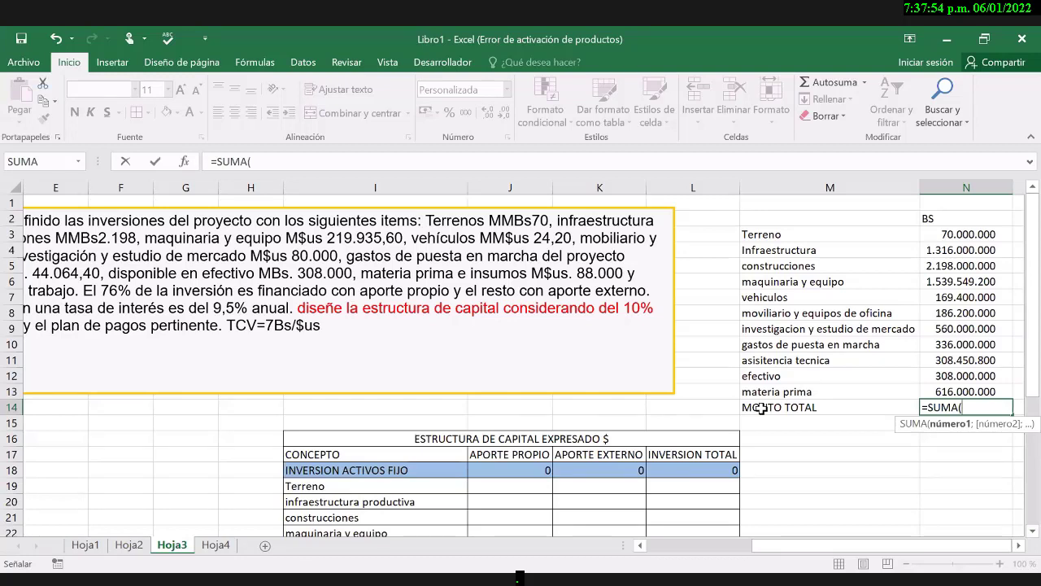
pyautogui.write('N3:N13)')
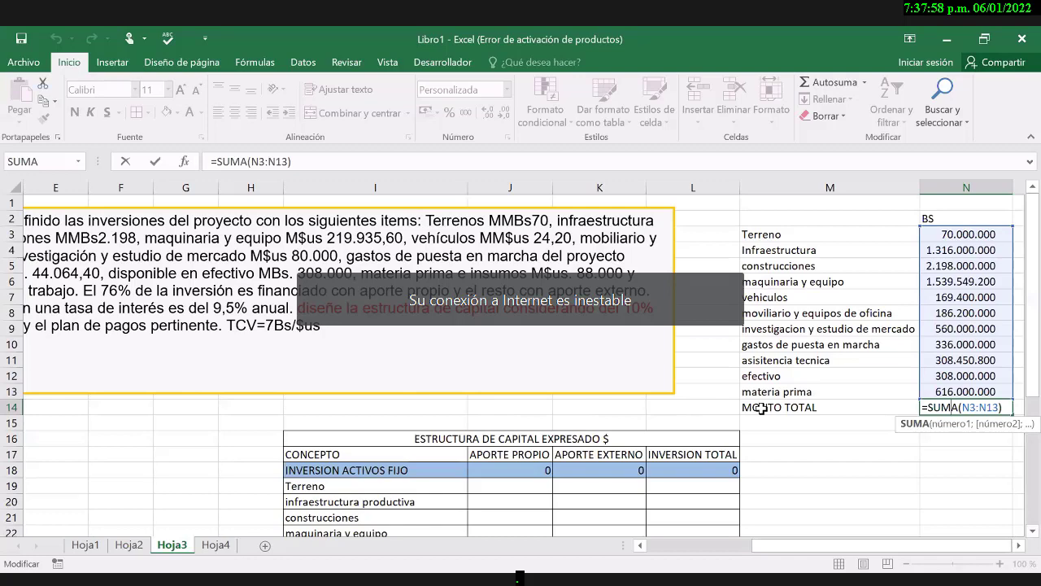
# - Insert a row labelled IMPREVISTOS above MONTO TOTAL, and sum efectivo and materia prima in O12 with =SUMA(N12:N13)
pyautogui.rightClick(12, 406)
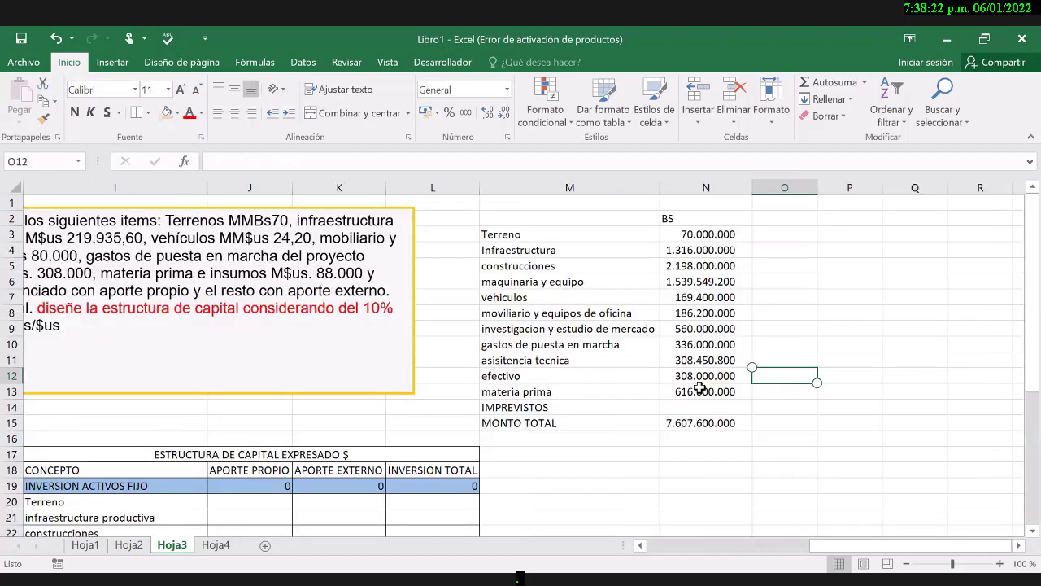
pyautogui.write('=SUMA(')
pyautogui.press('Left')
pyautogui.hotkey('shift', 'Down')
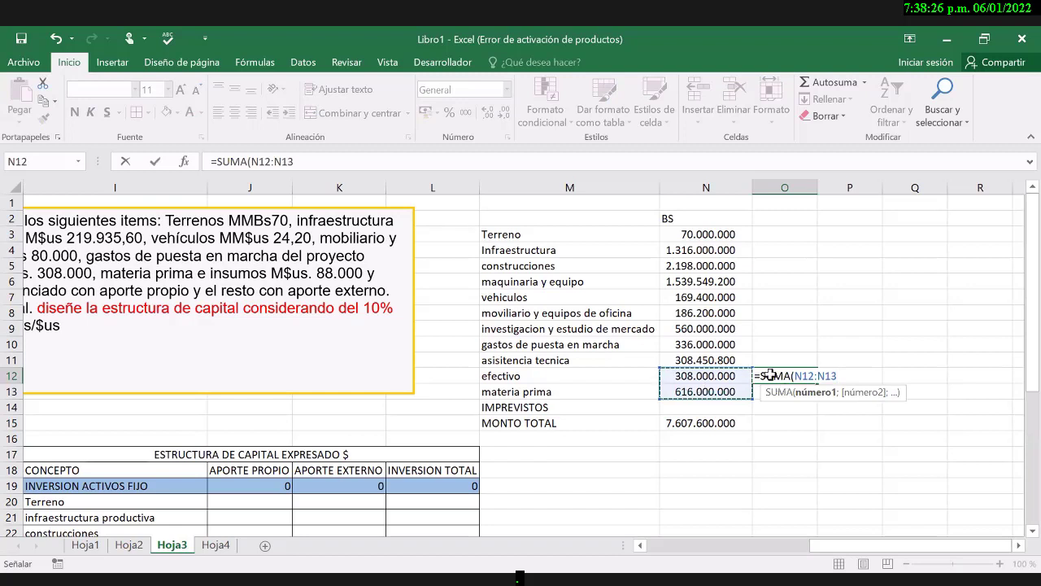
pyautogui.press('Return')
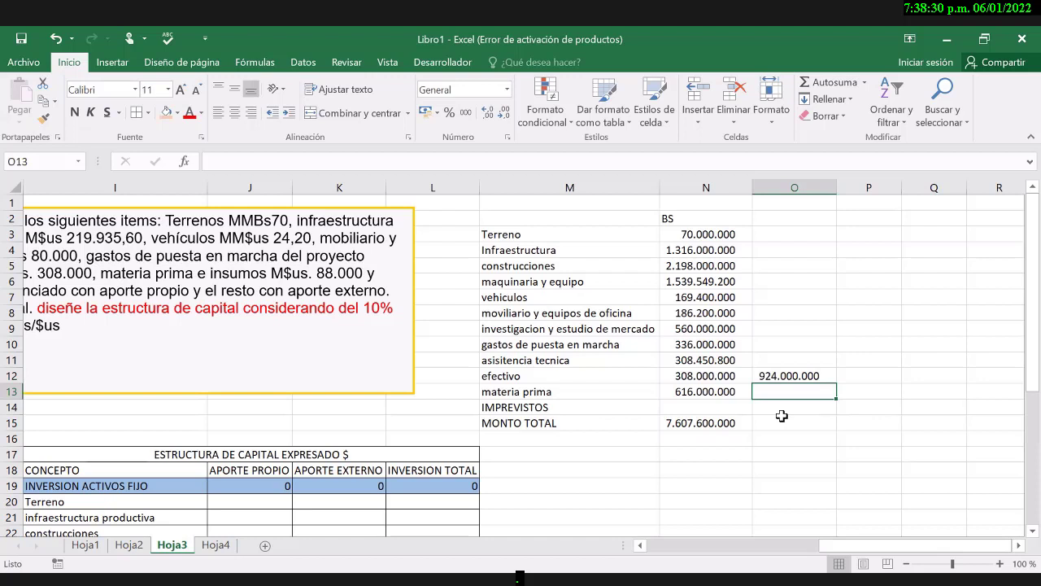
pyautogui.press('Up')
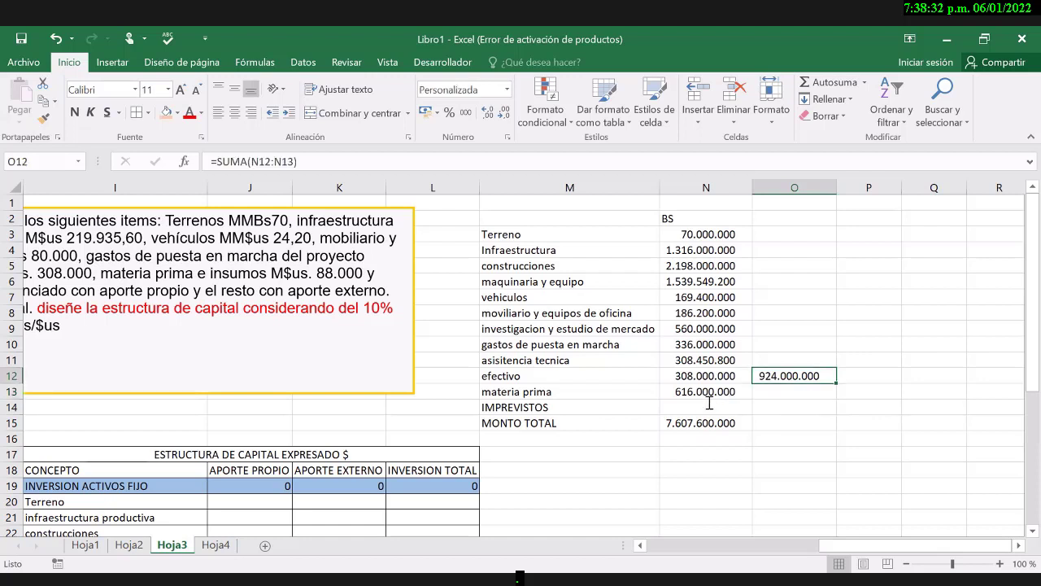
# - Calculate the IMPREVISTOS amount in N14 as 10% of the working capital sum with =O12*0,10
pyautogui.click(710, 403)
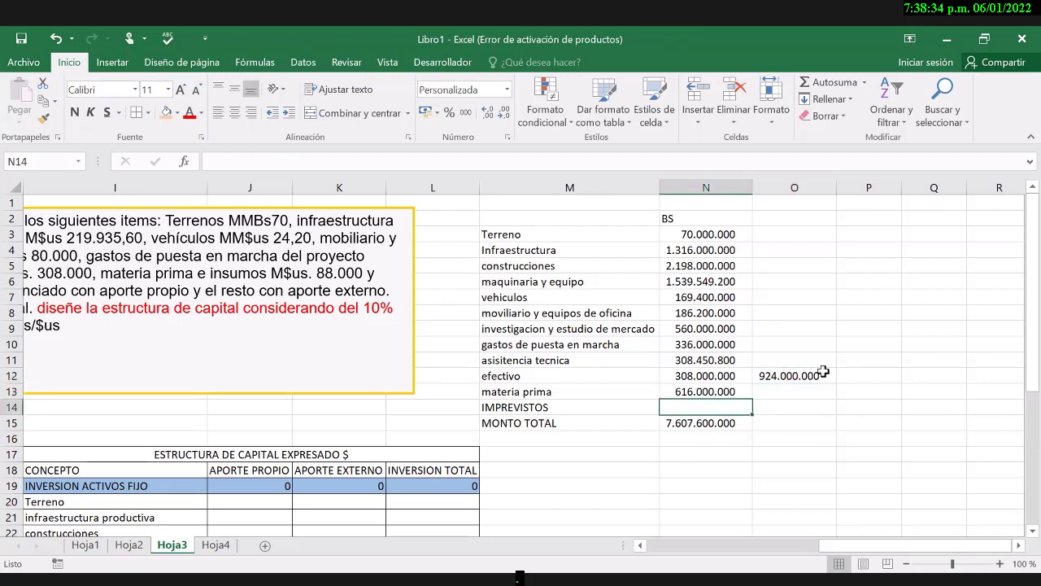
pyautogui.write('=')
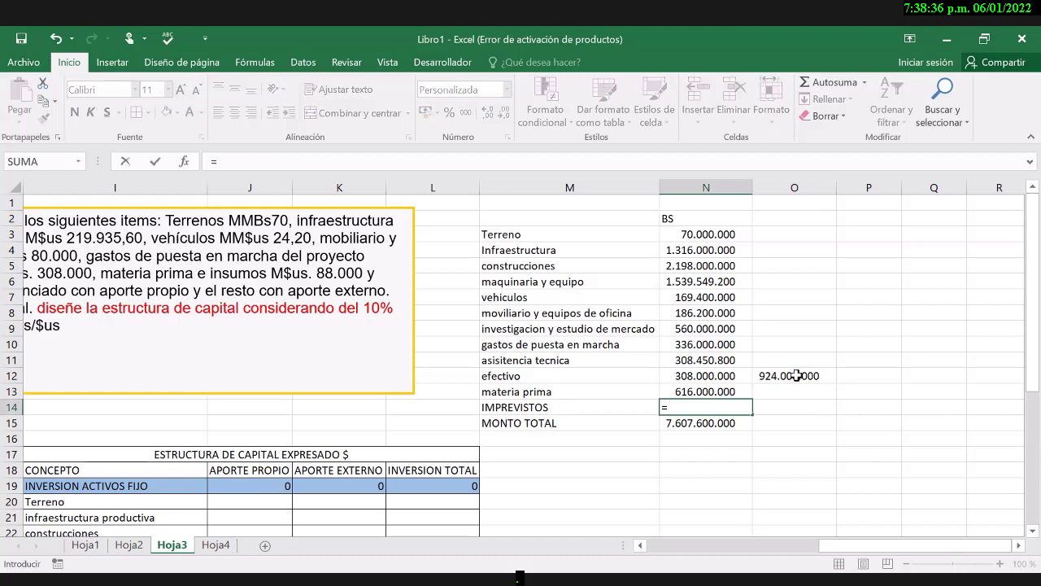
pyautogui.click(795, 375)
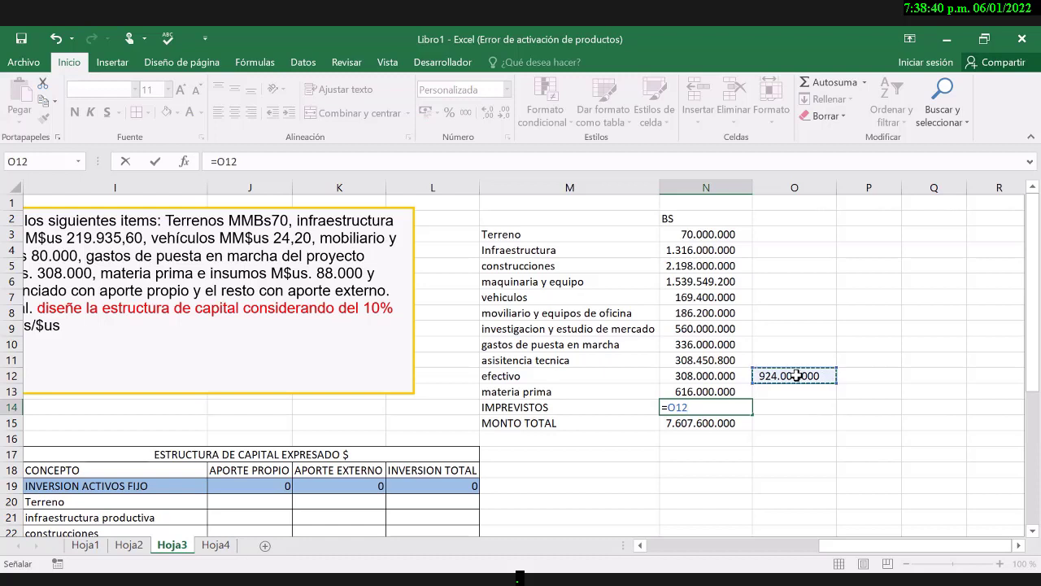
pyautogui.write('*0,10')
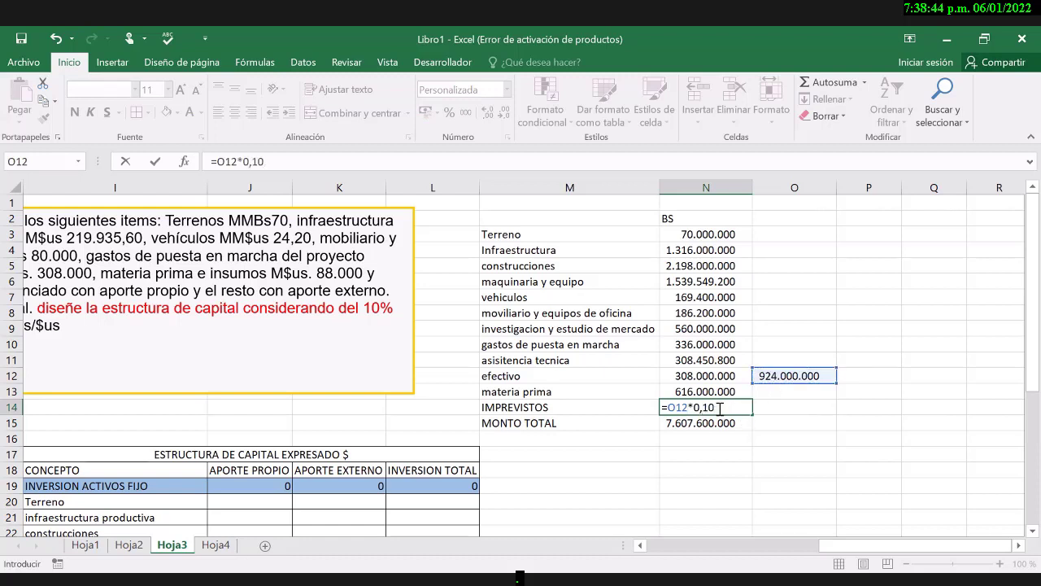
pyautogui.press('Return')
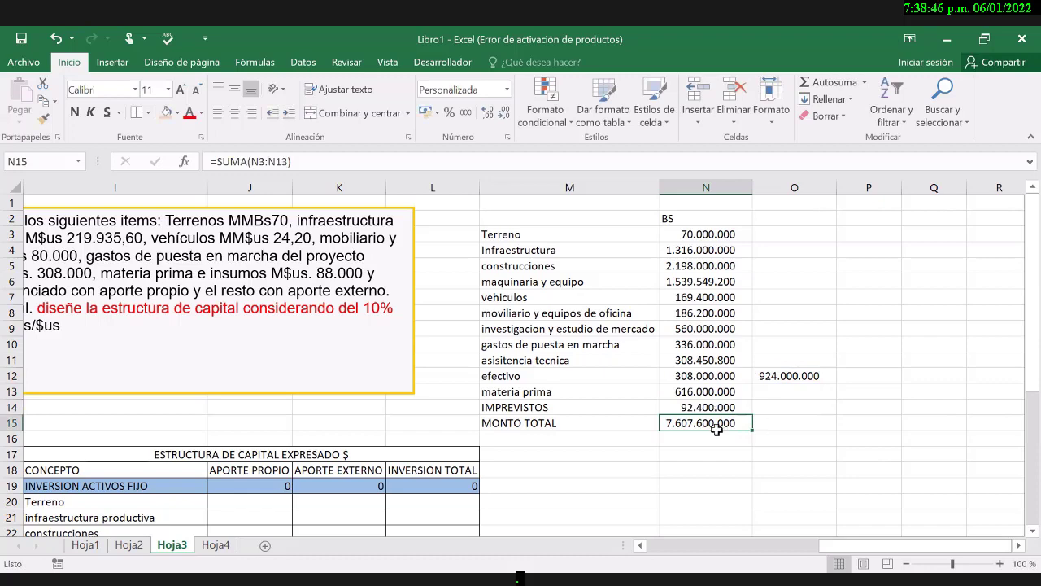
pyautogui.doubleClick(711, 408)
pyautogui.press('Escape')
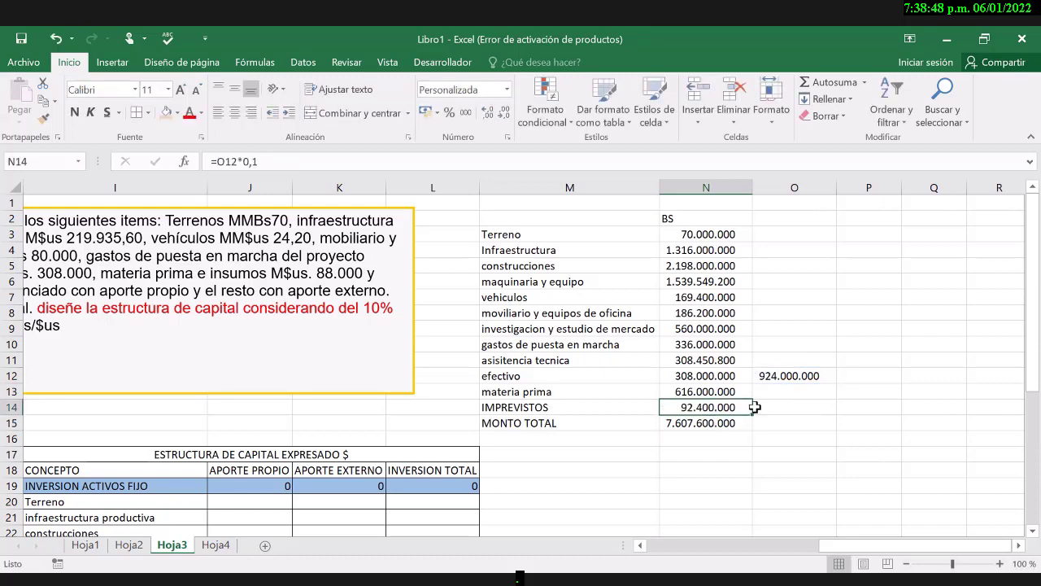
# - Extend the MONTO TOTAL sum in N15 to include the contingencies, making it =SUMA(N3:N14)
pyautogui.press('Return')
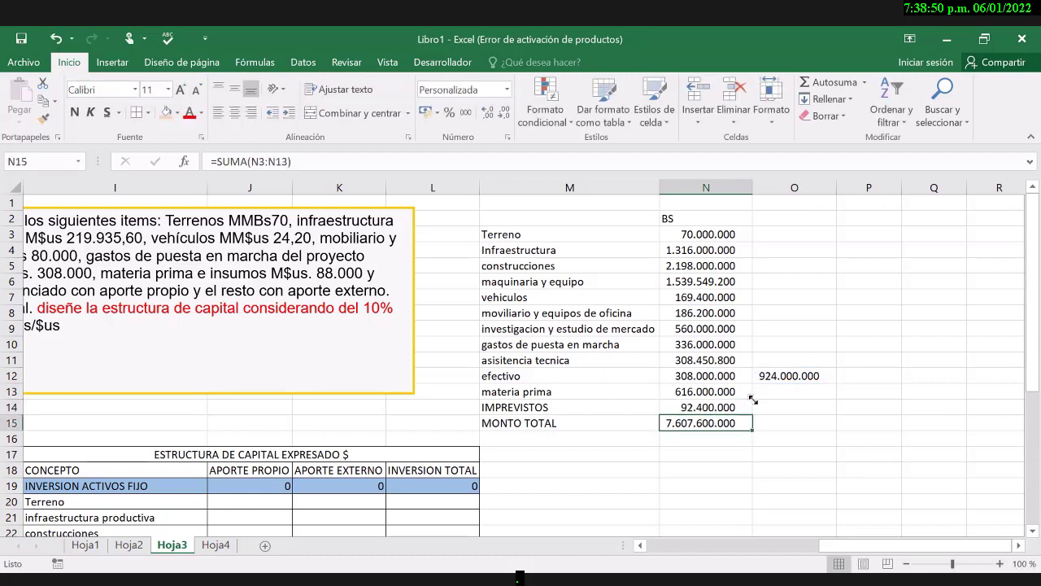
pyautogui.press('F2')
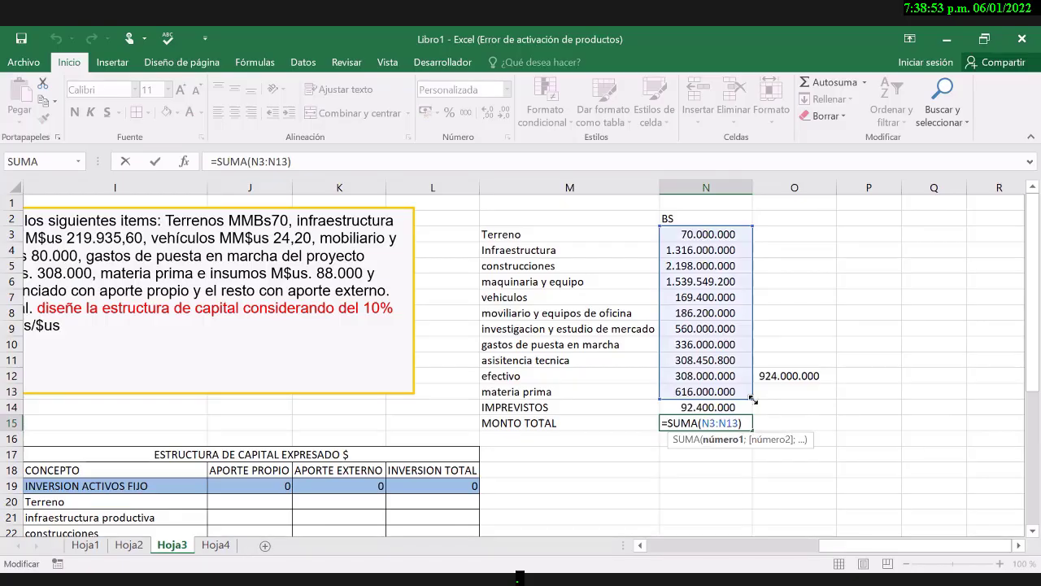
pyautogui.moveTo(752, 399); pyautogui.dragTo(752, 402)
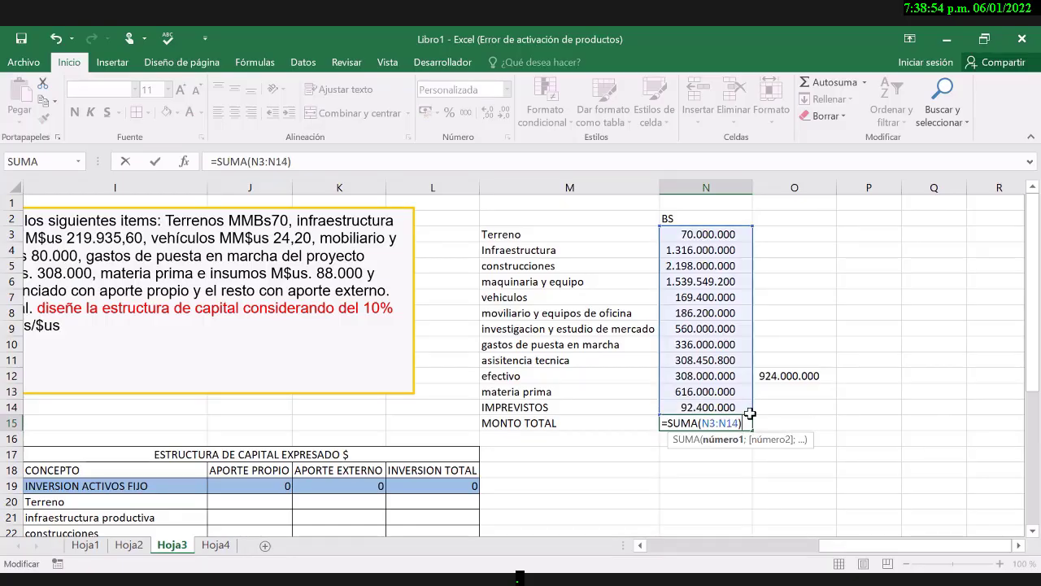
pyautogui.press('Return')
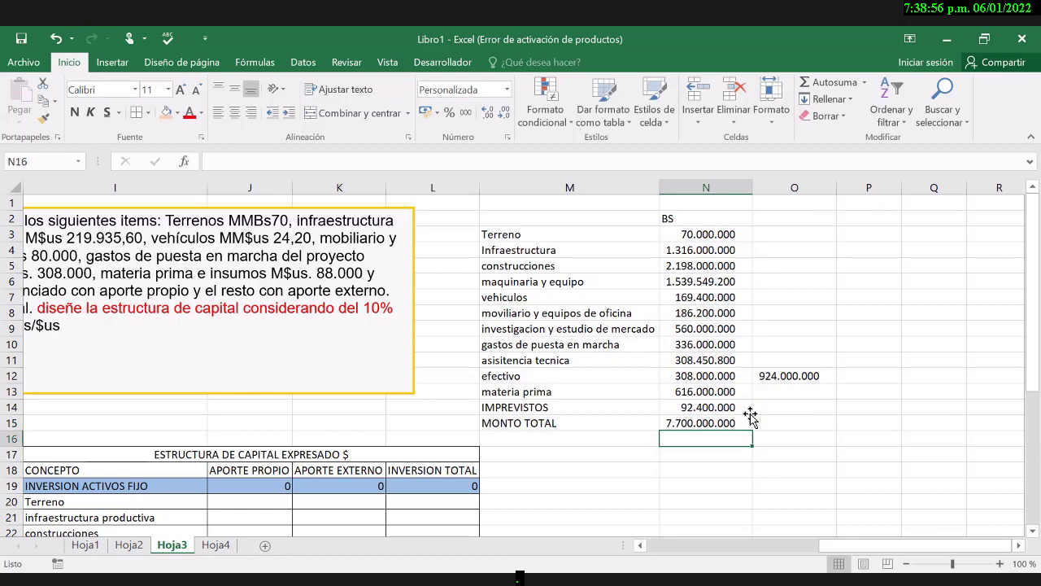
# - Link the INVERSION TOTAL cell of the TOTAL row, L34, to the item list's total with =N15
pyautogui.hscroll(-1, 749, 416)
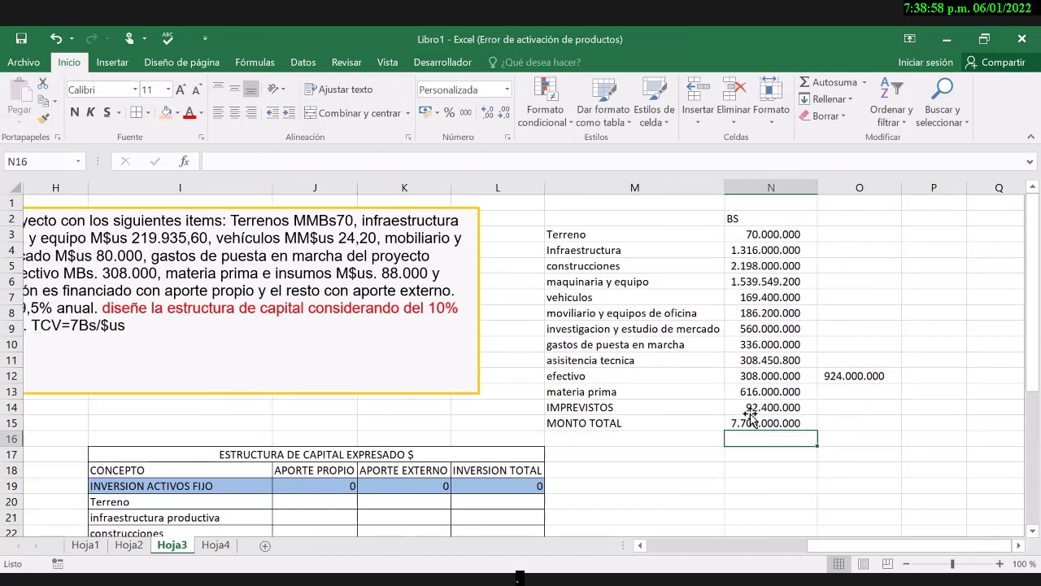
pyautogui.click(750, 414)
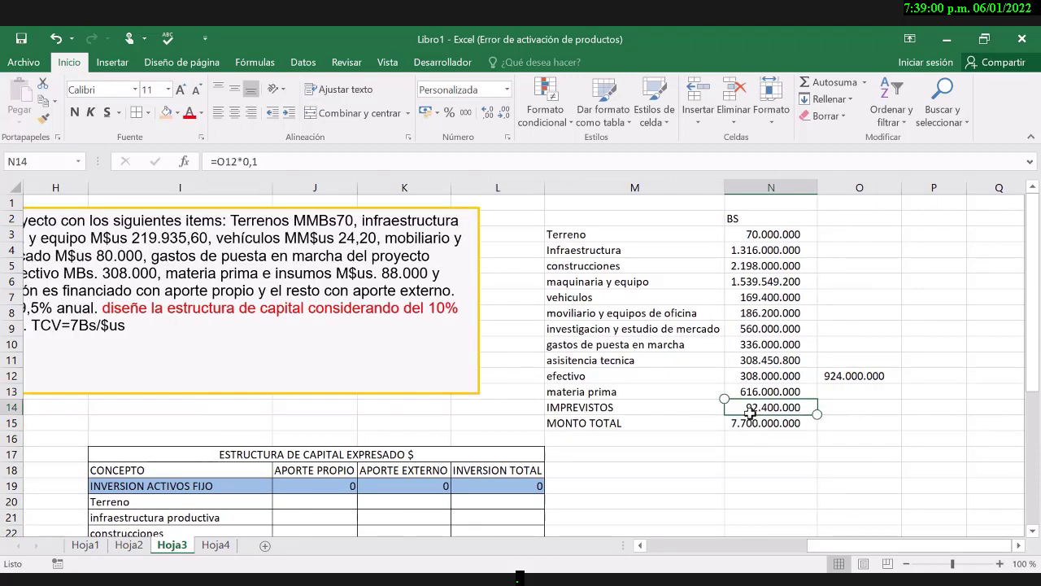
pyautogui.scroll(-2, 750, 413)
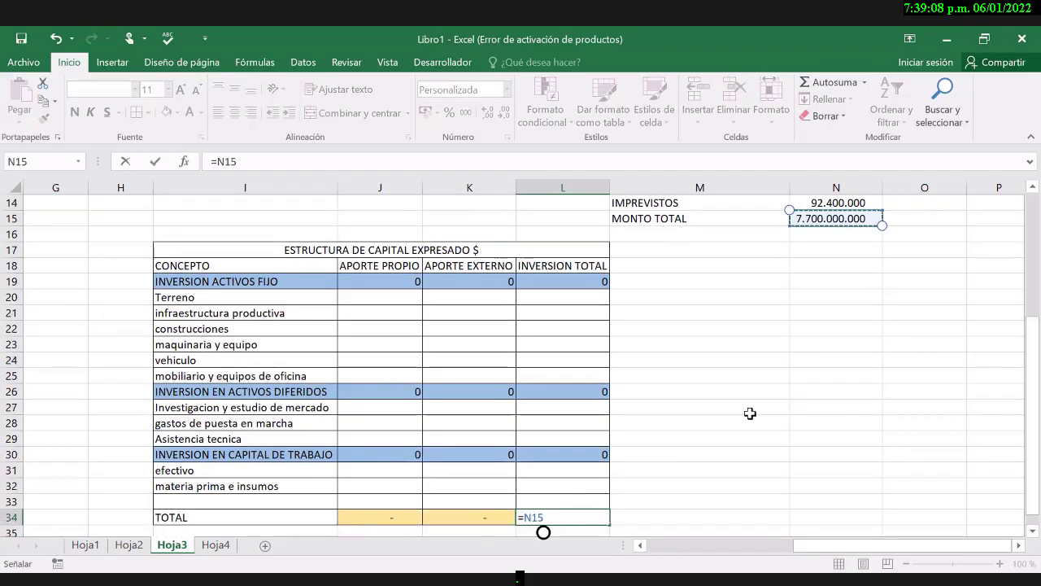
pyautogui.hotkey('ctrl', 'Return')
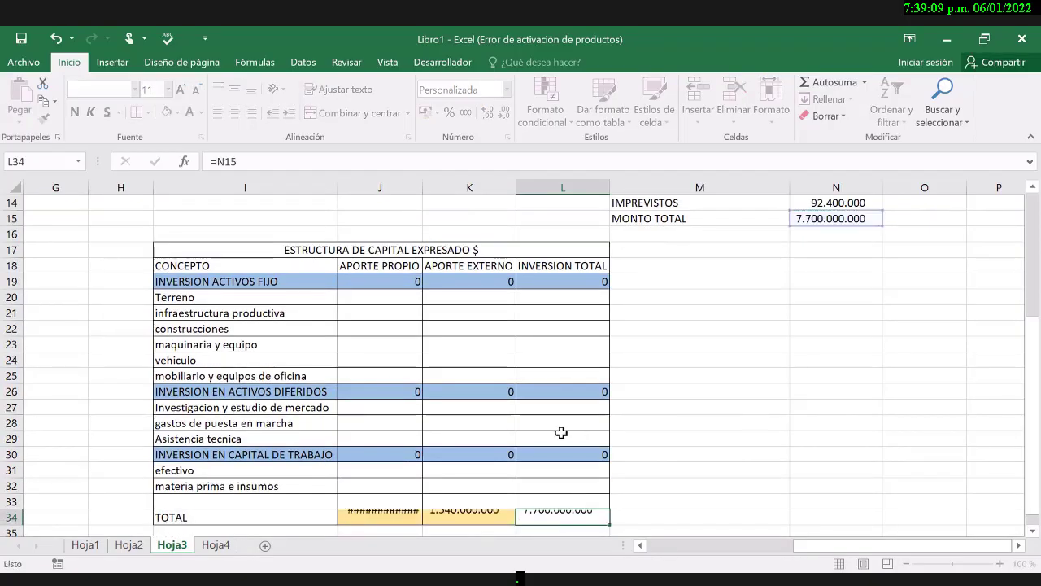
# - Check the financing percentages in the problem statement, and set the APORTE PROPIO total in J34 to =L34*0,76
pyautogui.click(469, 495)
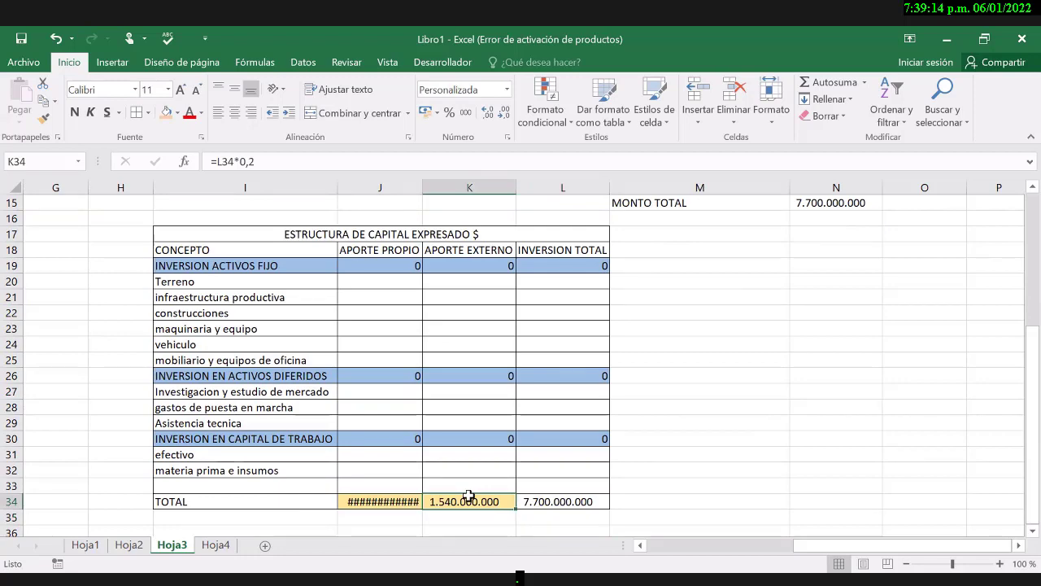
pyautogui.scroll(3, 468, 495)
pyautogui.hscroll(-1, 469, 496)
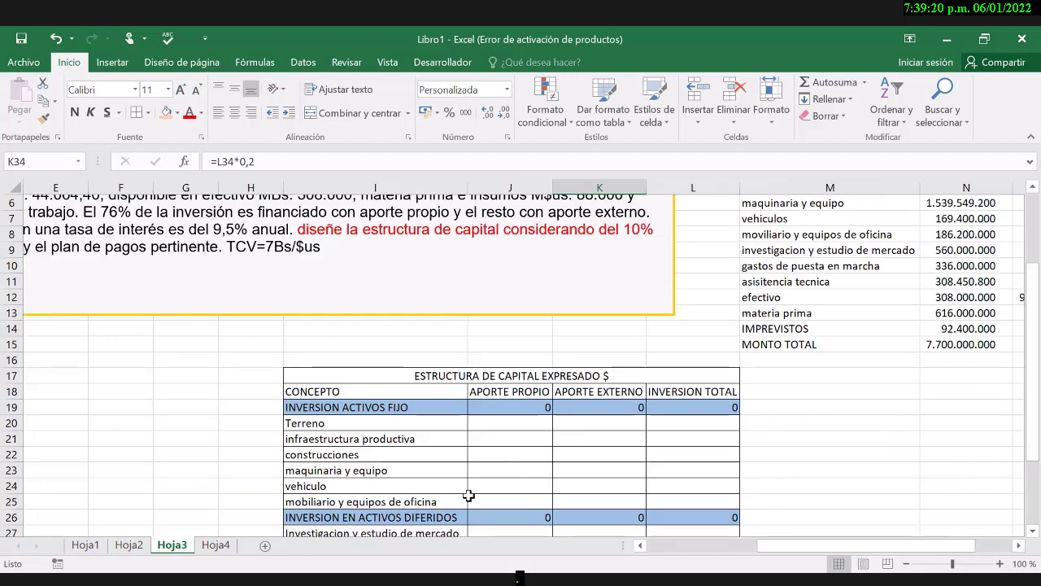
pyautogui.scroll(2, 469, 495)
pyautogui.hscroll(-2, 469, 496)
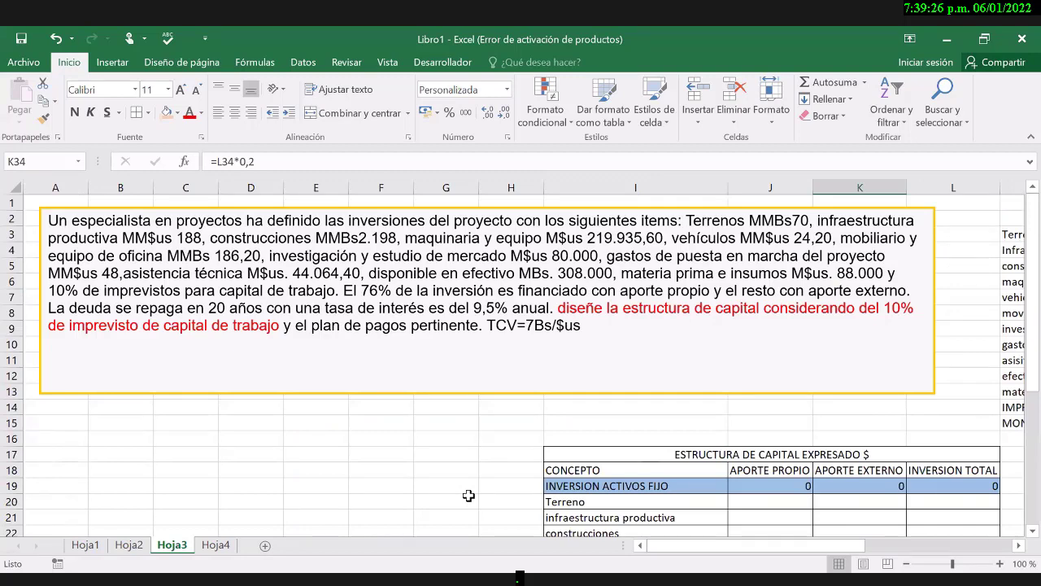
pyautogui.scroll(-1, 469, 496)
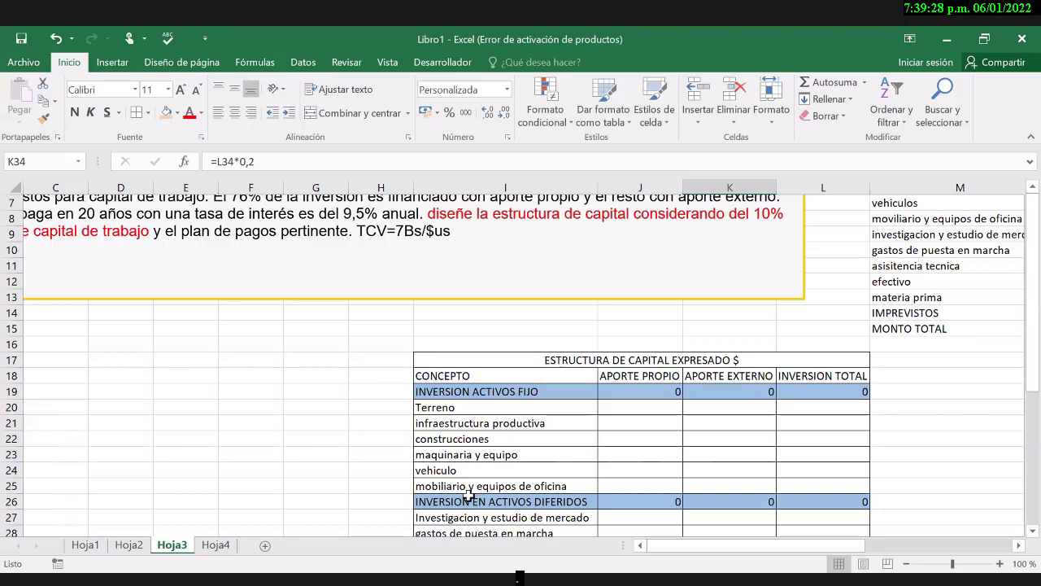
pyautogui.press('Left')
pyautogui.write('=')
pyautogui.press('Right')
pyautogui.press('Right')
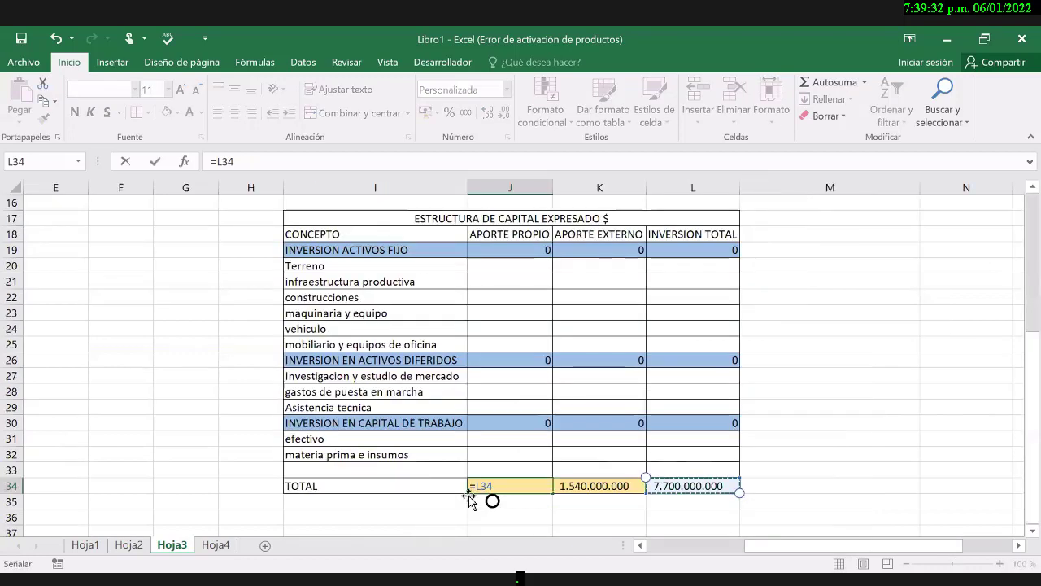
pyautogui.write('*0,76')
pyautogui.press('Return')
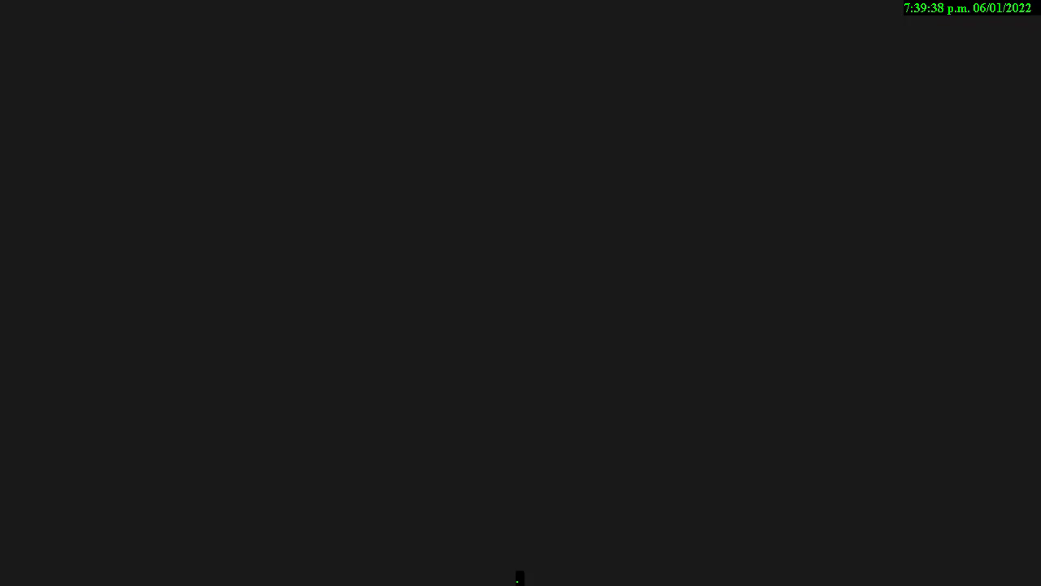
# - Set the APORTE EXTERNO total in K34 to =L34*0,14
pyautogui.press('Up')
pyautogui.press('Right')
pyautogui.write('=')
pyautogui.press('Right')
pyautogui.write('*')
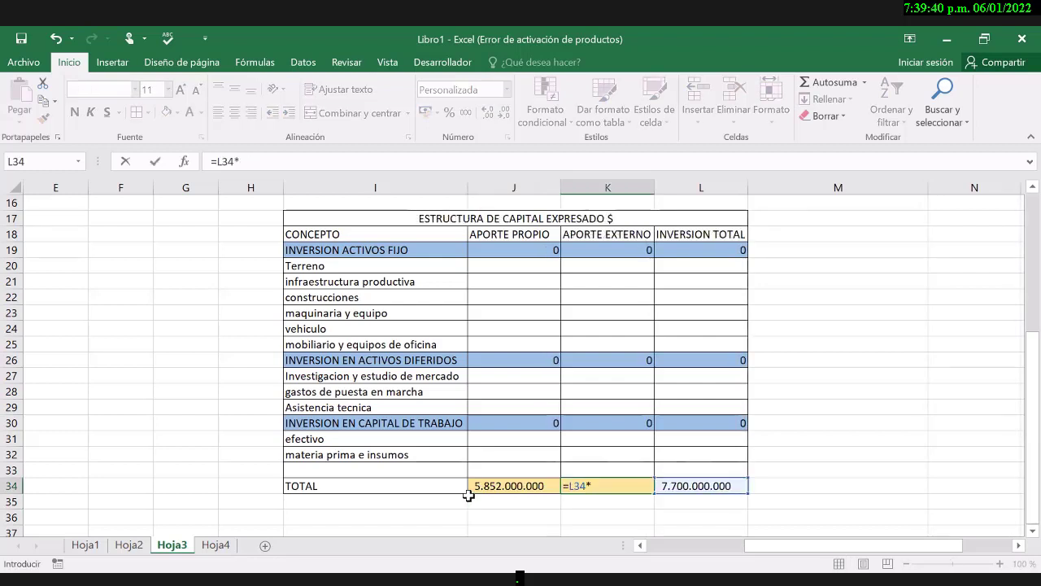
pyautogui.write('0,14')
pyautogui.hotkey('ctrl', 'Return')
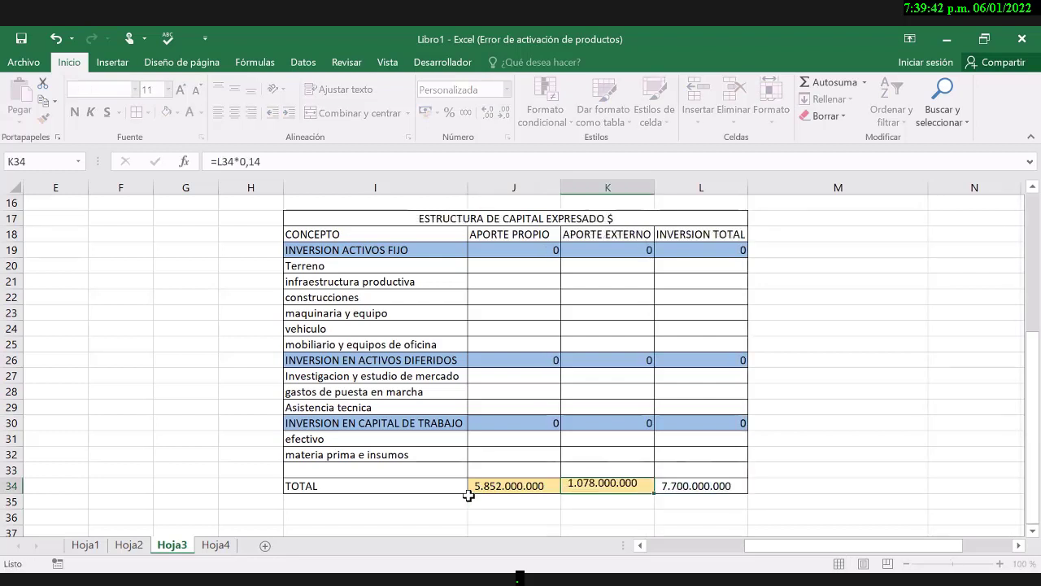
# - Label the blank row above TOTAL as IMPREVISTOS in I33
pyautogui.press('Left')
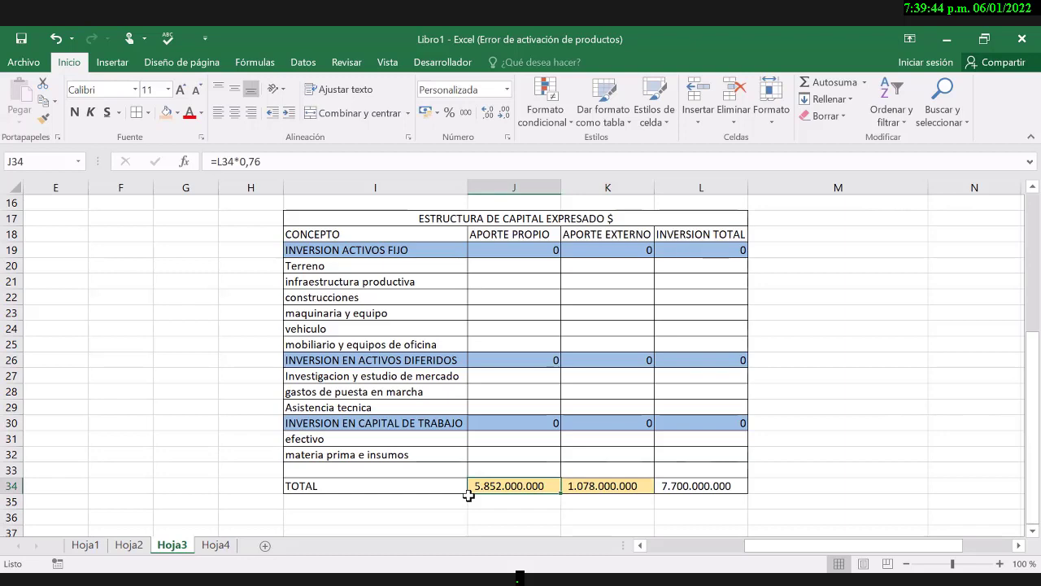
pyautogui.press('Left')
pyautogui.press('Up')
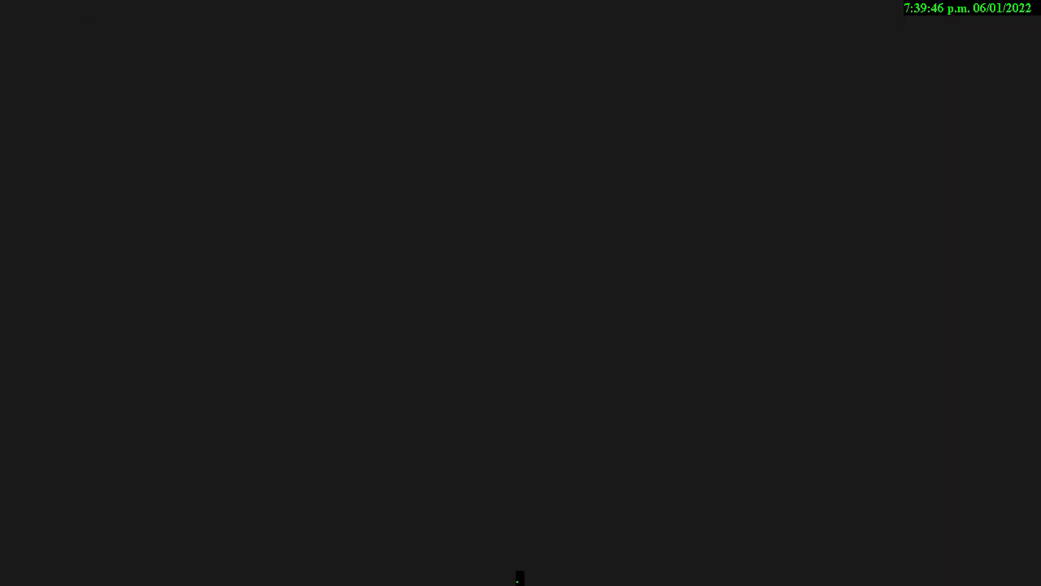
pyautogui.write('IM')
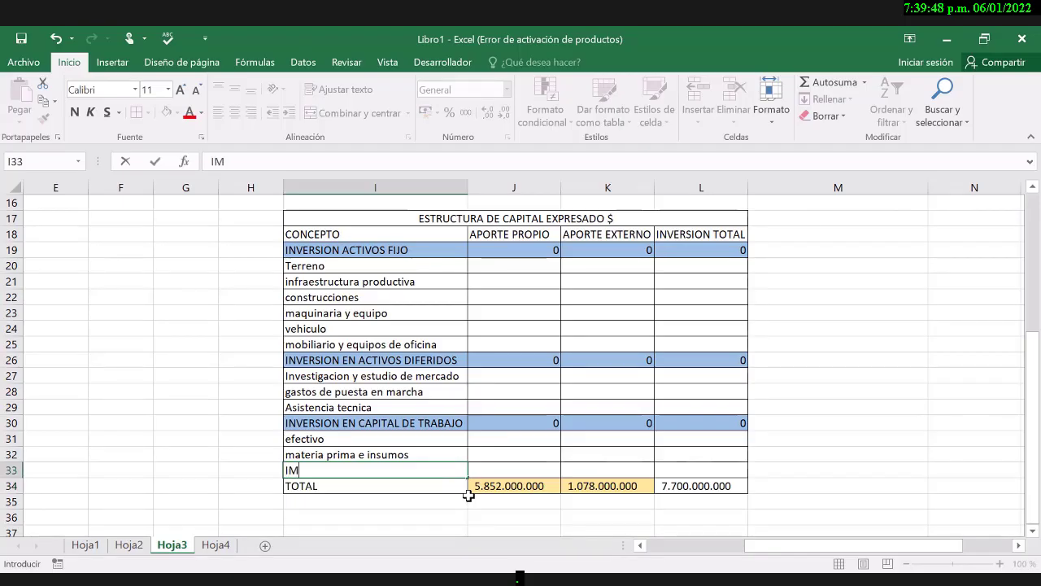
pyautogui.write('P')
pyautogui.write('REVISTO')
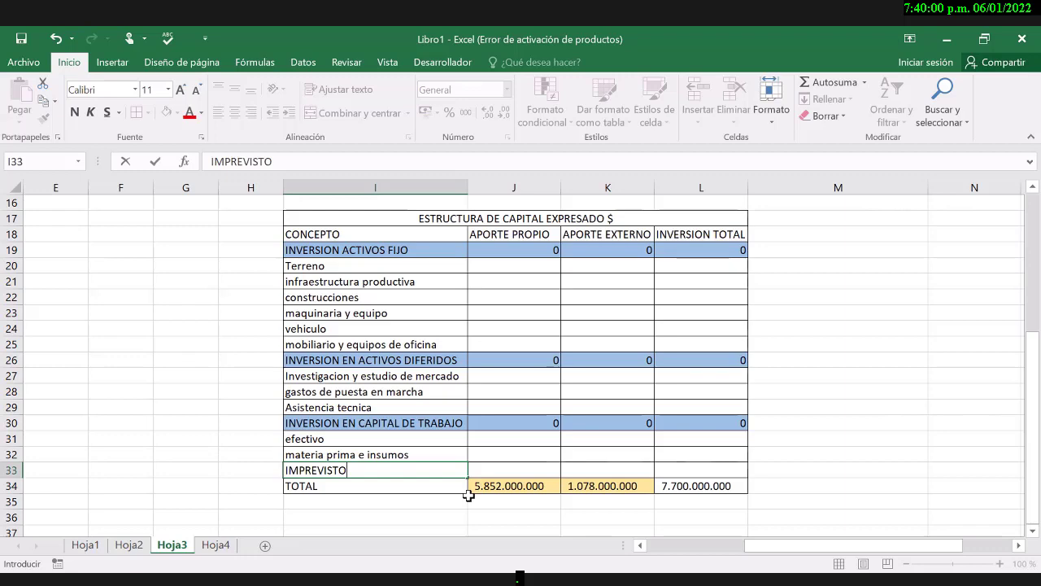
pyautogui.write('S')
pyautogui.press('Return')
pyautogui.press('Right')
pyautogui.press('Right')
pyautogui.press('Up')
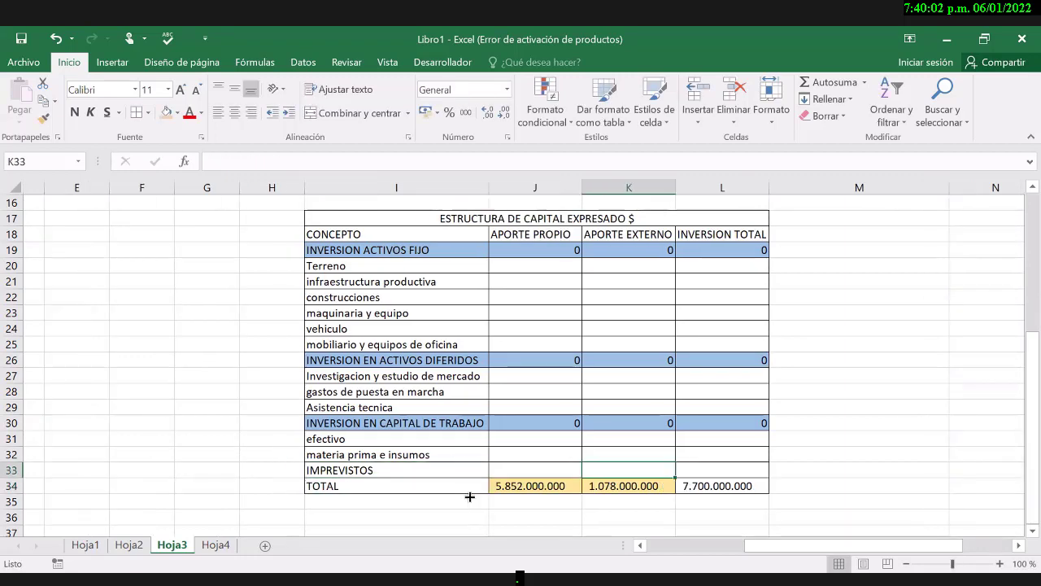
# - Extend the APORTE PROPIO subtotal for INVERSION ACTIVOS FIJO in J19 to =SUMA(J20:J25)
pyautogui.scroll(2, 469, 496)
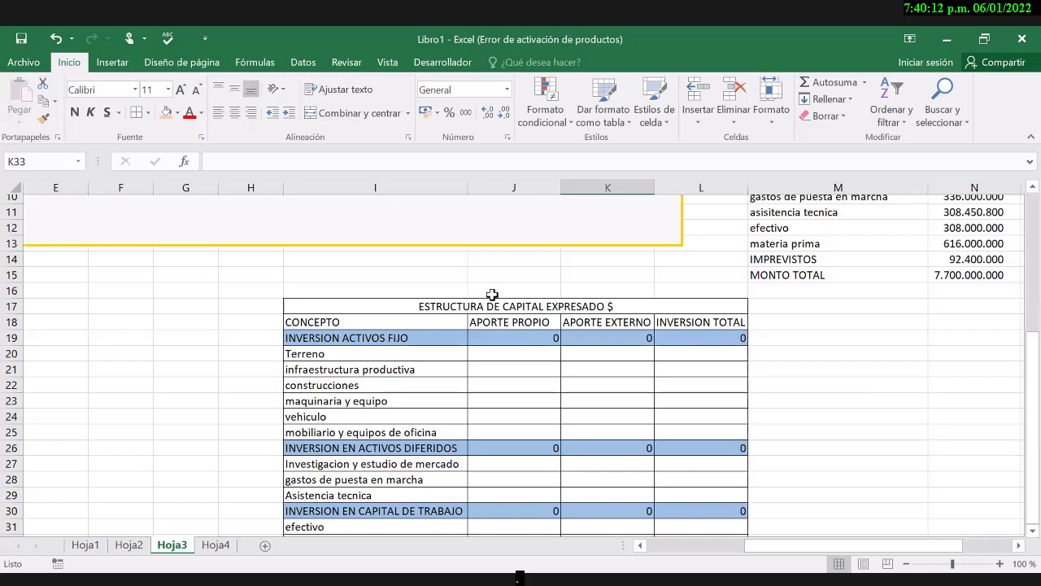
pyautogui.scroll(-3, 492, 294)
pyautogui.hscroll(1, 492, 295)
pyautogui.doubleClick(448, 218)
pyautogui.click(543, 297)
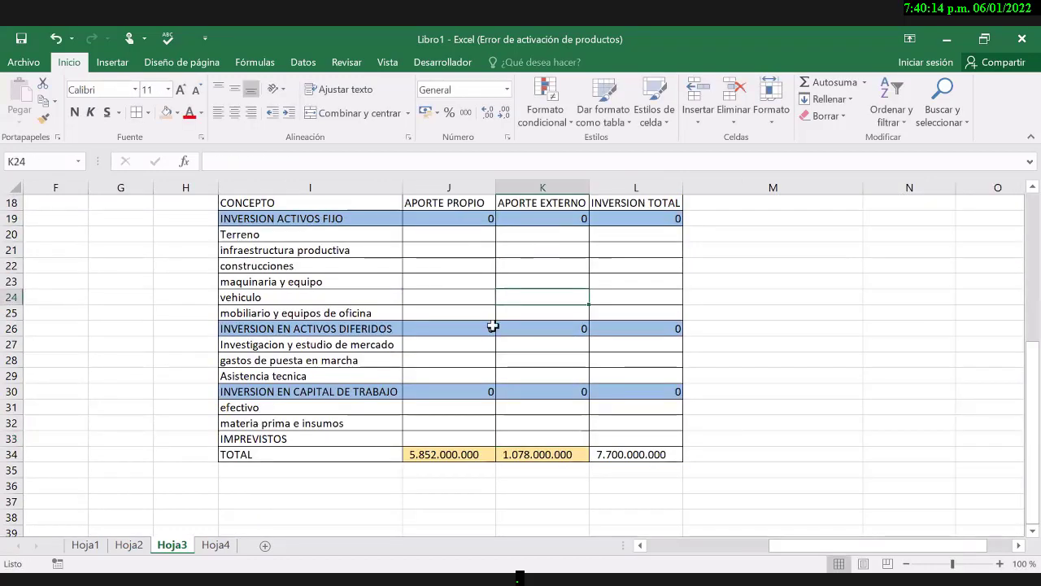
pyautogui.click(468, 218)
pyautogui.press('F2')
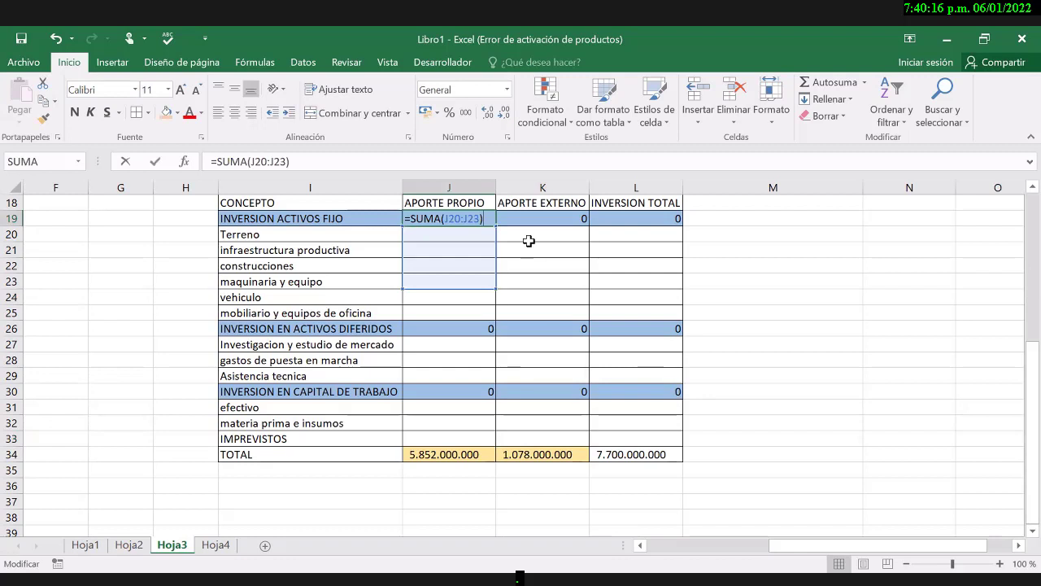
pyautogui.press('BackSpace')
pyautogui.write('5')
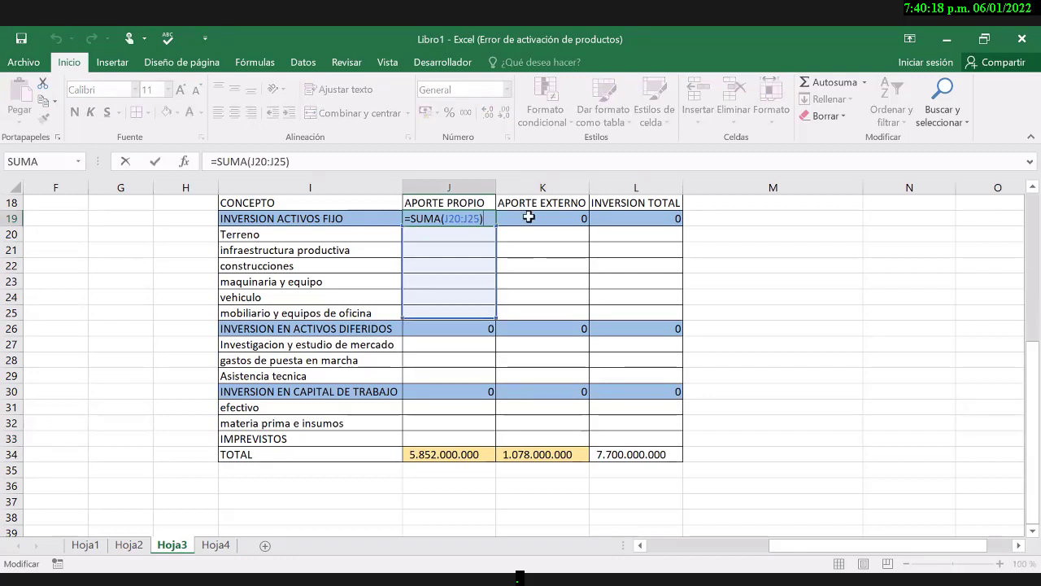
pyautogui.press('Return')
pyautogui.click(499, 220)
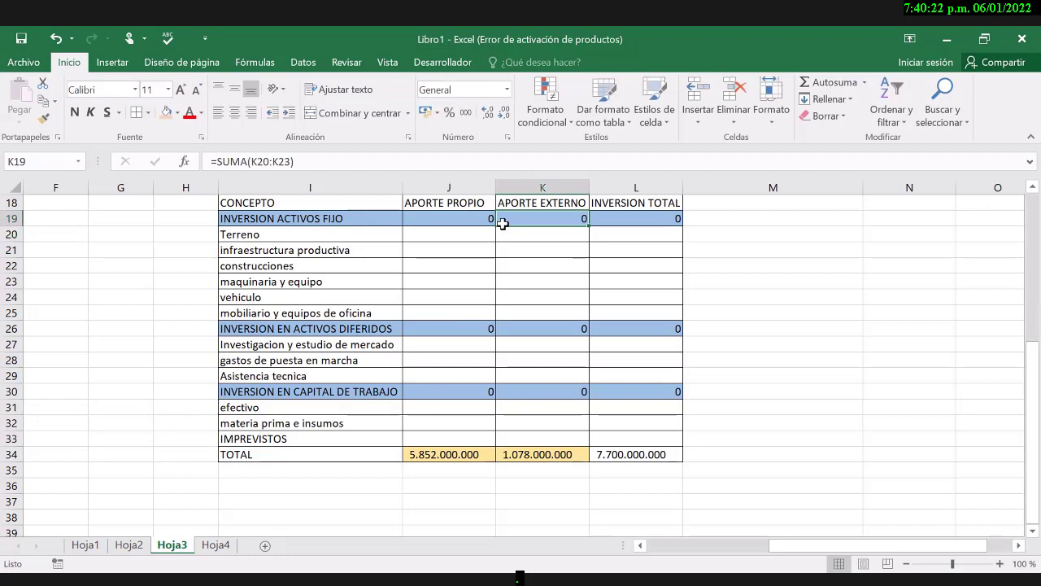
pyautogui.doubleClick(493, 221)
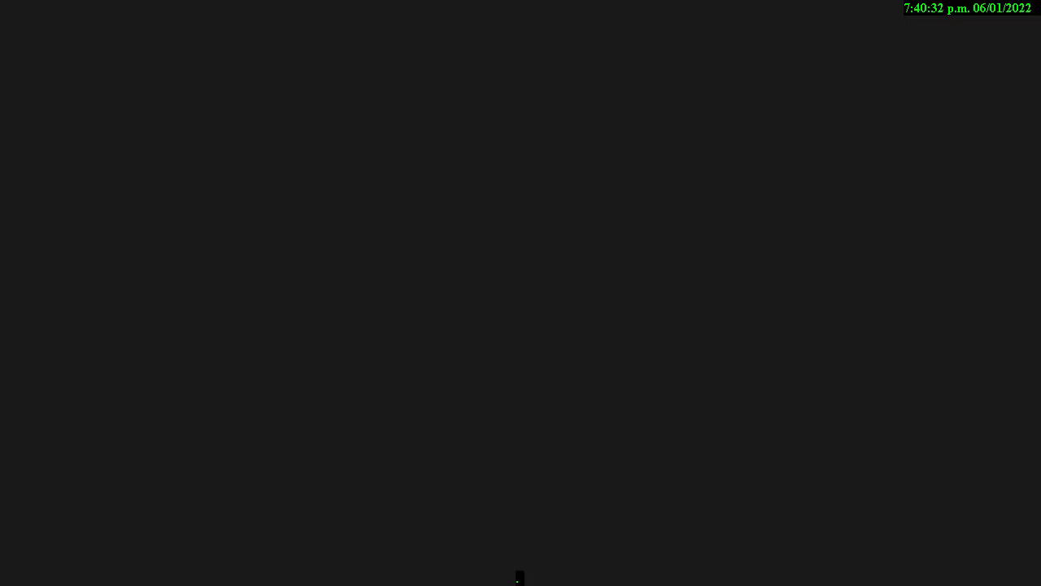
pyautogui.hotkey('ctrl', 'Return')
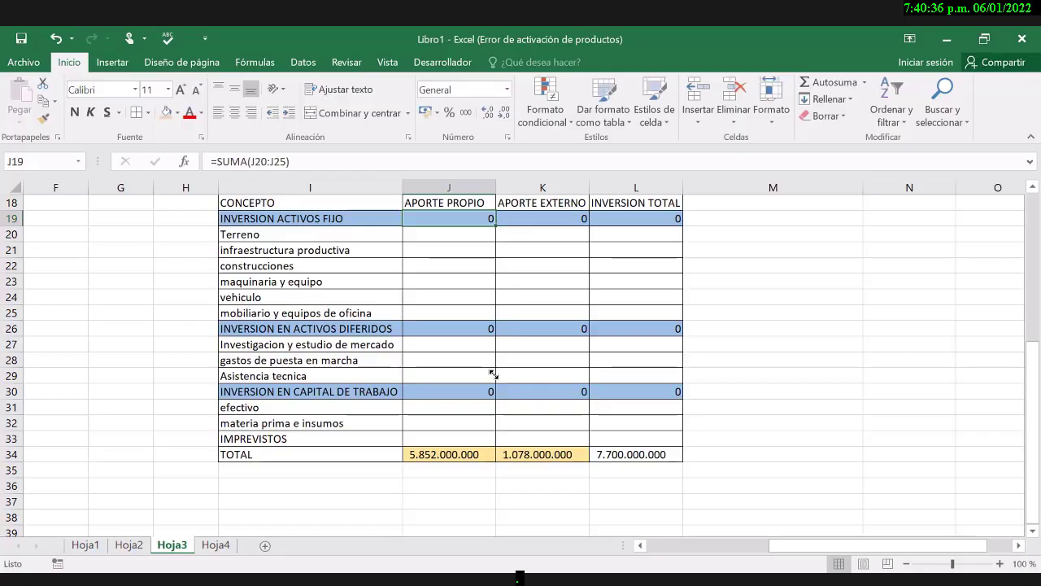
# - Insert an automatic SUMA of K20:K23 as the APORTE EXTERNO subtotal for INVERSION ACTIVOS FIJO in K19
pyautogui.press('Up')
pyautogui.press('Right')
pyautogui.press('Down')
pyautogui.hotkey('alt', '=')
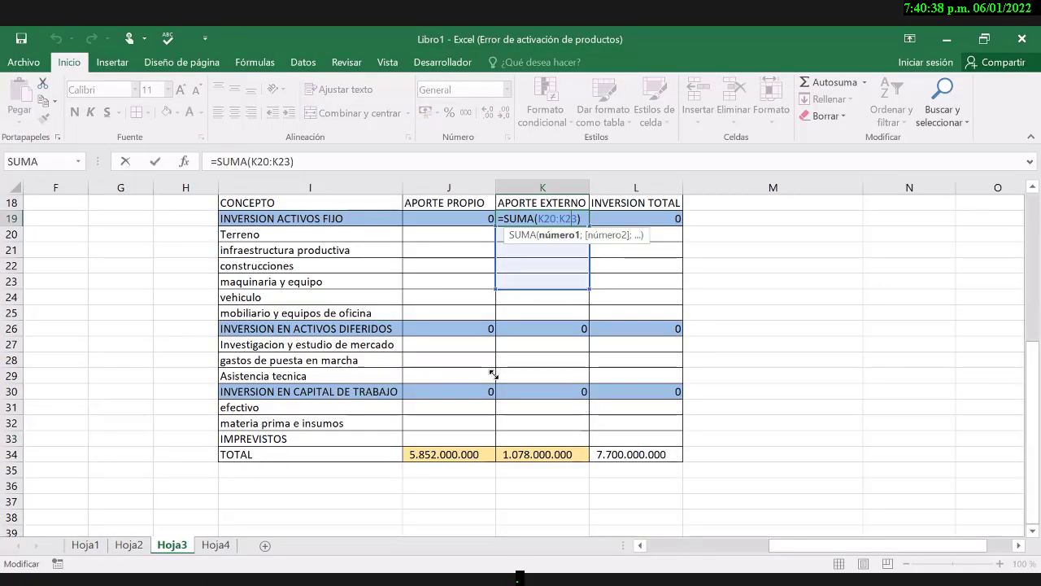
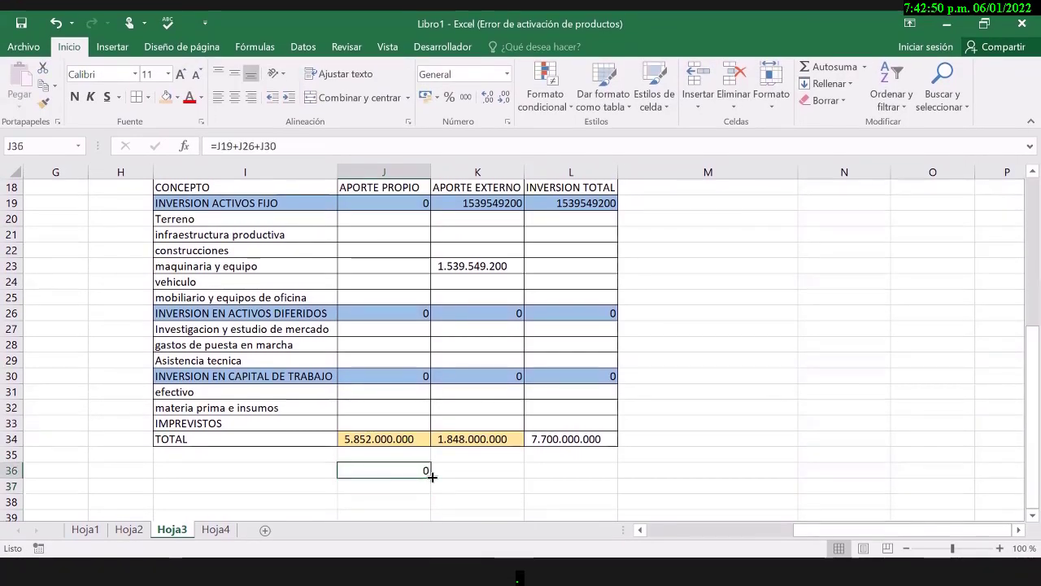
# - Copy the check-sum formula from J36 into K36 and format both cells with thousands separators
pyautogui.moveTo(432, 476); pyautogui.dragTo(469, 472)
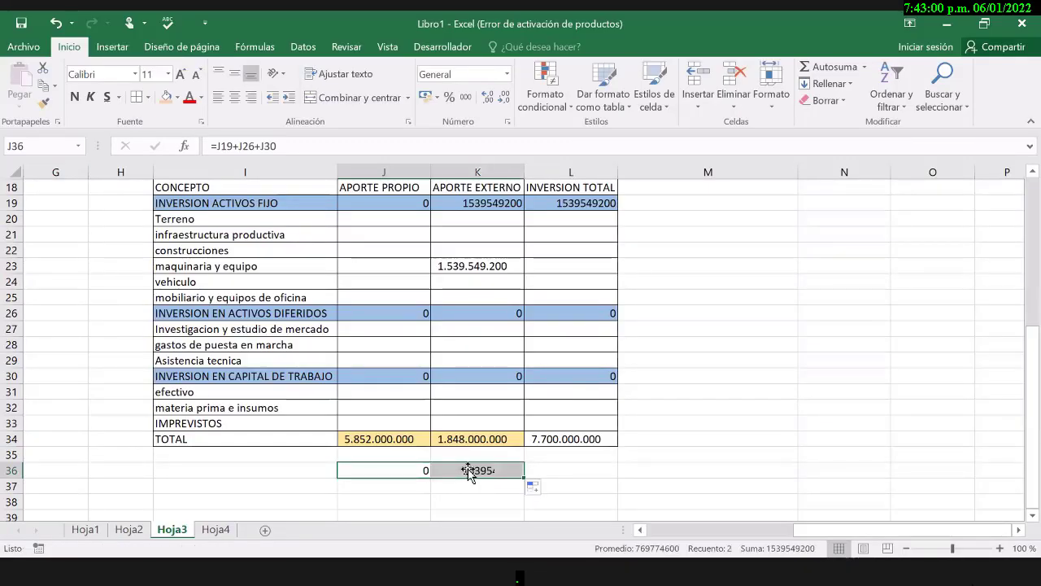
pyautogui.click(469, 472)
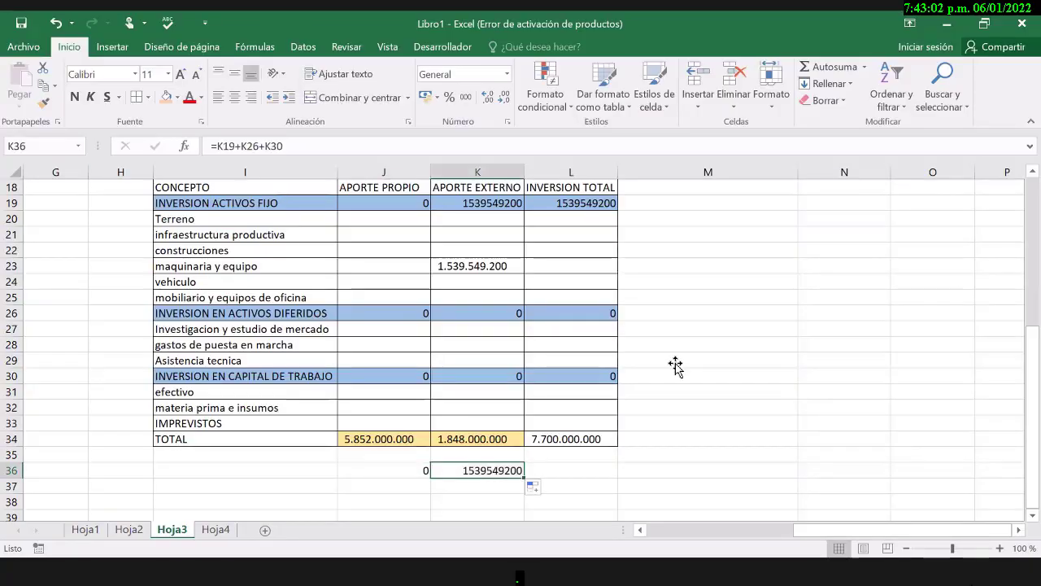
pyautogui.press('Left')
pyautogui.hotkey('shift', 'Right')
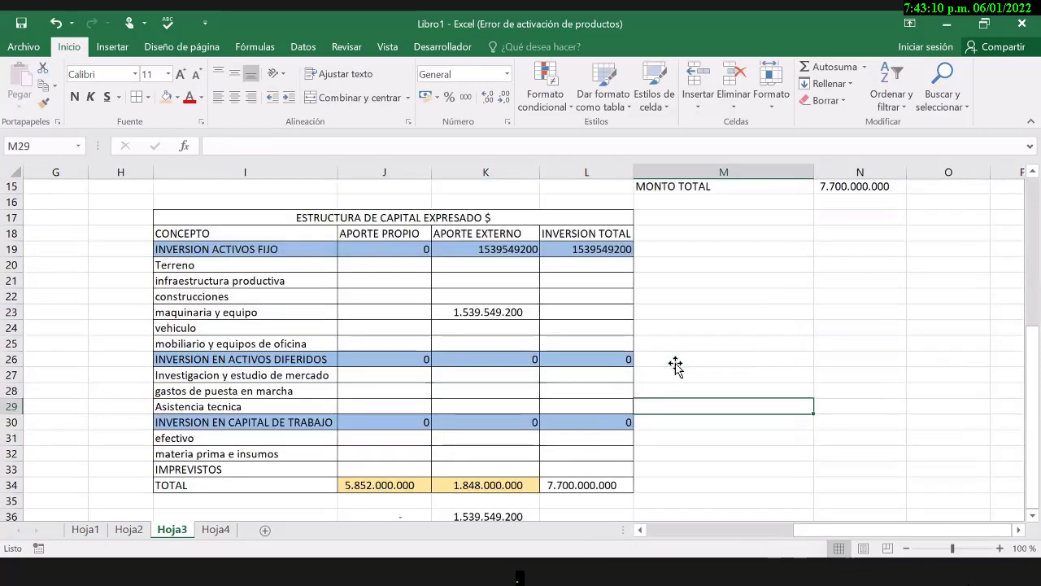
# - Link the APORTE EXTERNO of Asistencia tecnica in K29 to the technical assistance amount with =N11
pyautogui.scroll(1, 675, 366)
pyautogui.scroll(3, 675, 366)
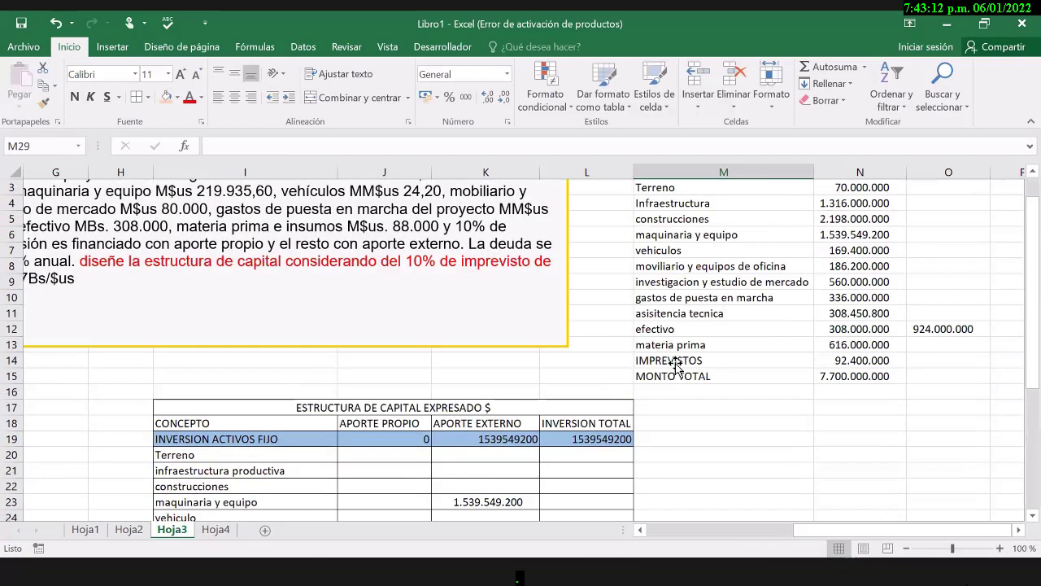
pyautogui.scroll(-4, 675, 366)
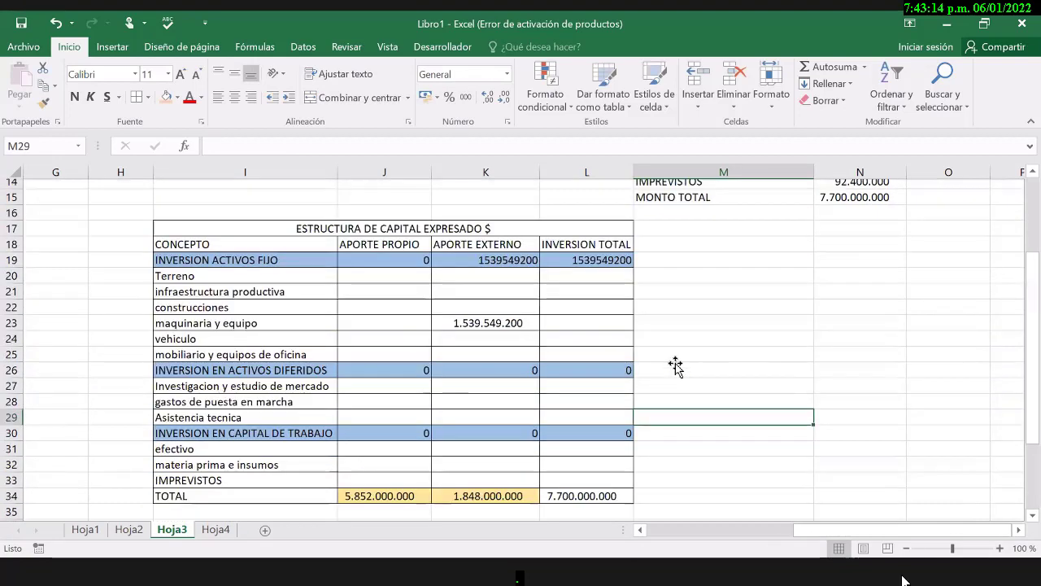
pyautogui.scroll(-1, 675, 366)
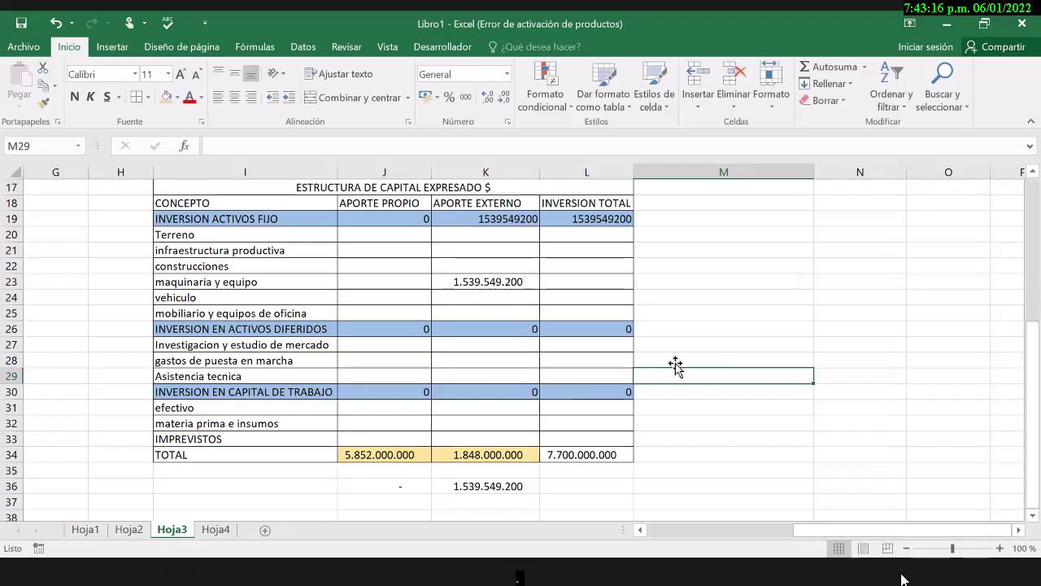
pyautogui.press('Left')
pyautogui.press('Left')
pyautogui.write('=')
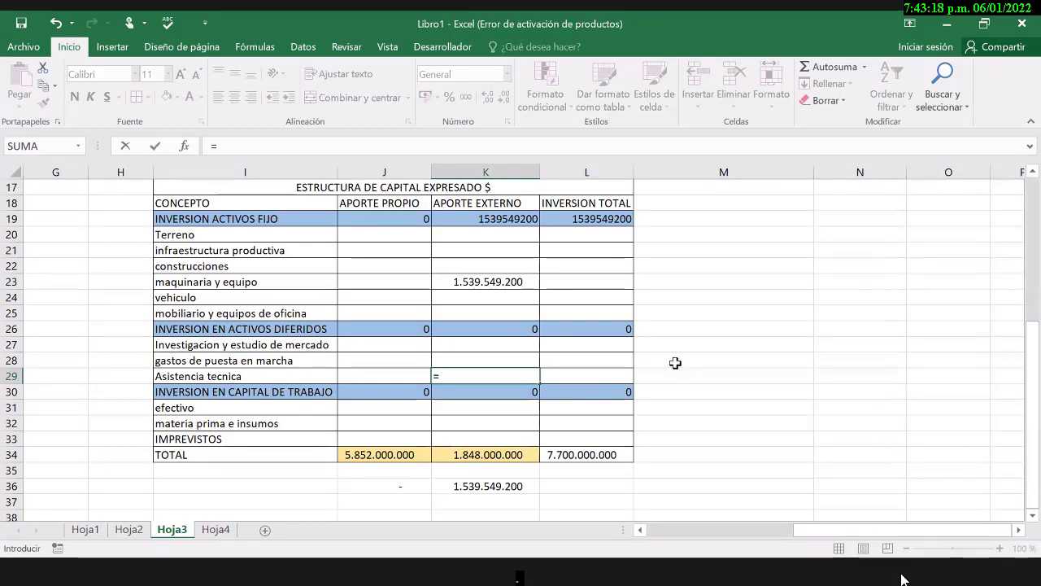
pyautogui.scroll(2, 464, 467)
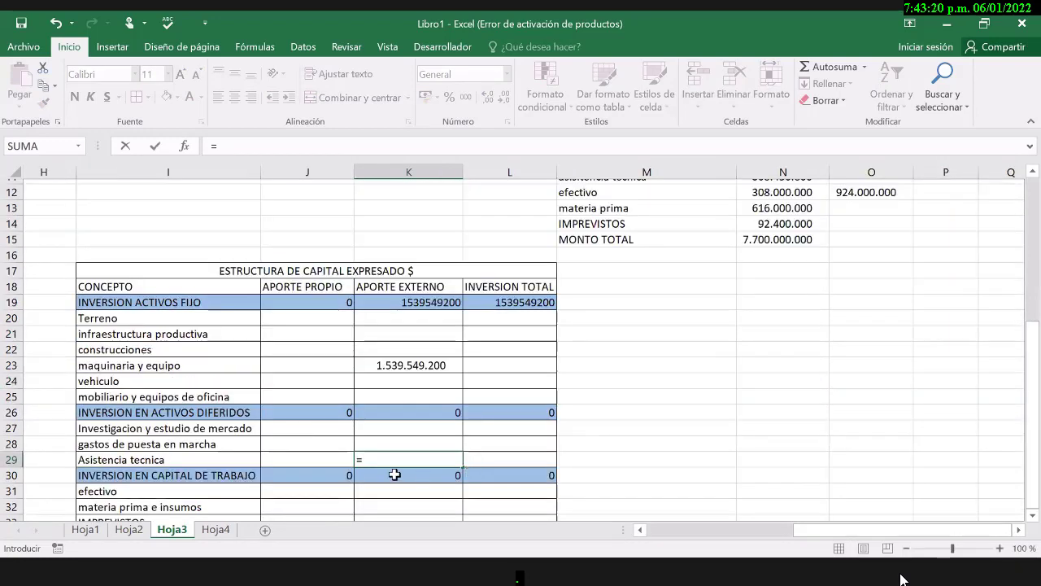
pyautogui.write('N11')
pyautogui.press('Return')
# - Inspect the APORTE EXTERNO check-sum formula in K36 against the total in K34
pyautogui.press('Down')
pyautogui.press('Down')
pyautogui.press('Down')
pyautogui.press('Down')
pyautogui.press('Down')
pyautogui.press('Down')
pyautogui.press('Left')
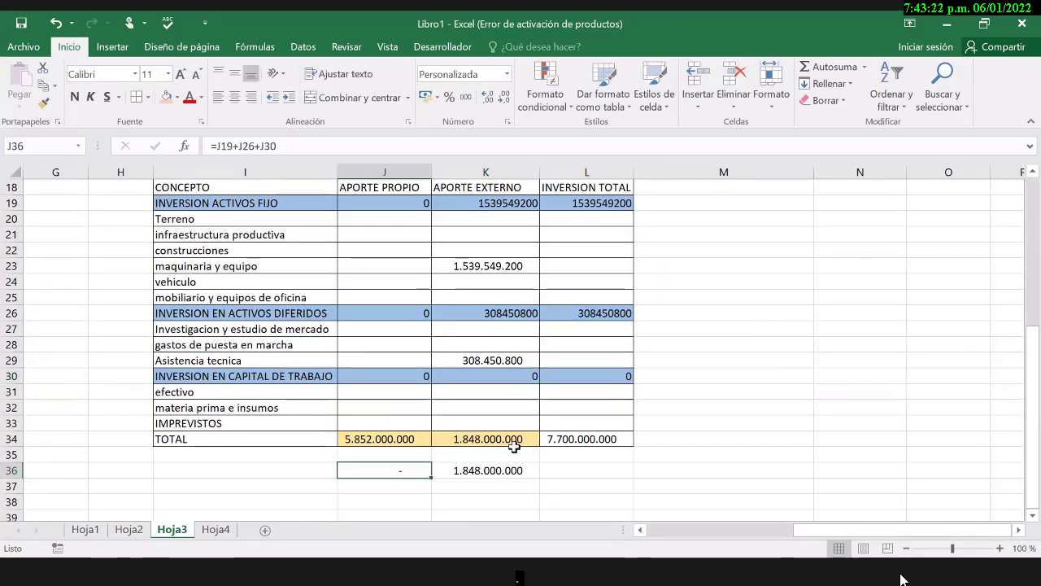
pyautogui.press('Right')
pyautogui.press('F2')
pyautogui.press('Escape')
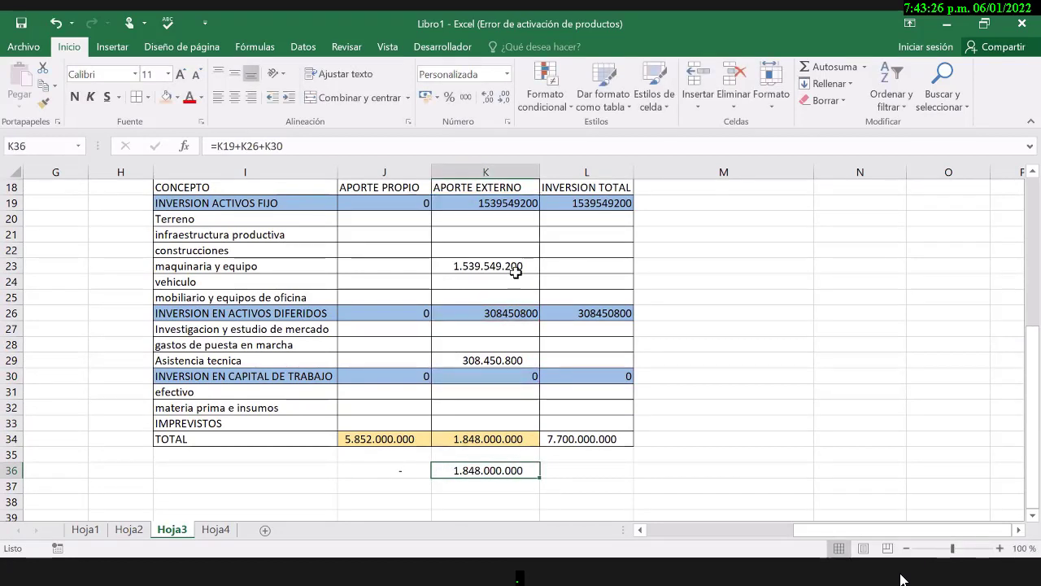
# - Link the APORTE PROPIO of Terreno in J20 to the land amount with =N3
pyautogui.click(418, 219)
pyautogui.write('=')
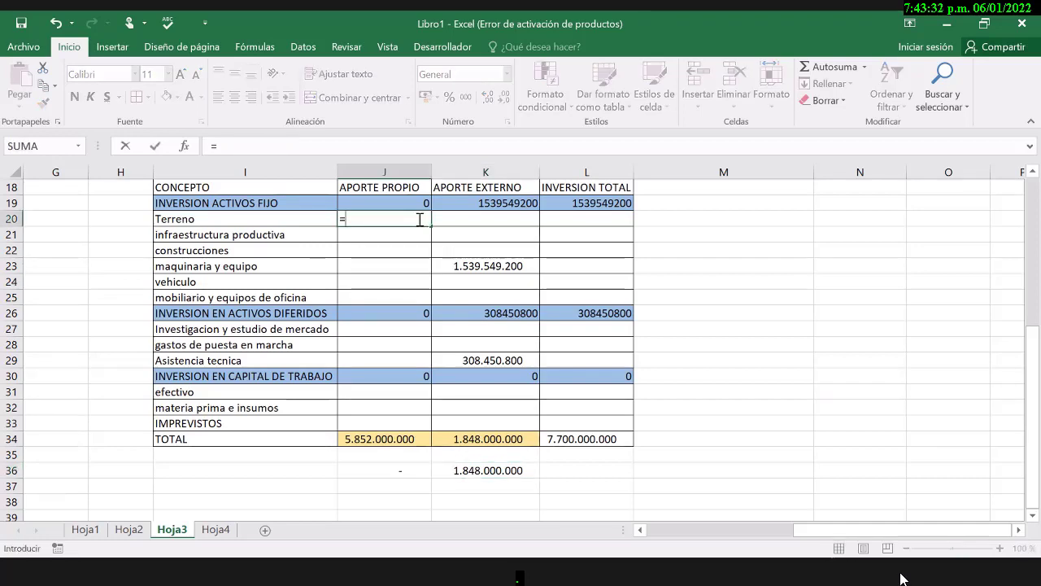
pyautogui.scroll(2, 419, 219)
pyautogui.scroll(1, 420, 219)
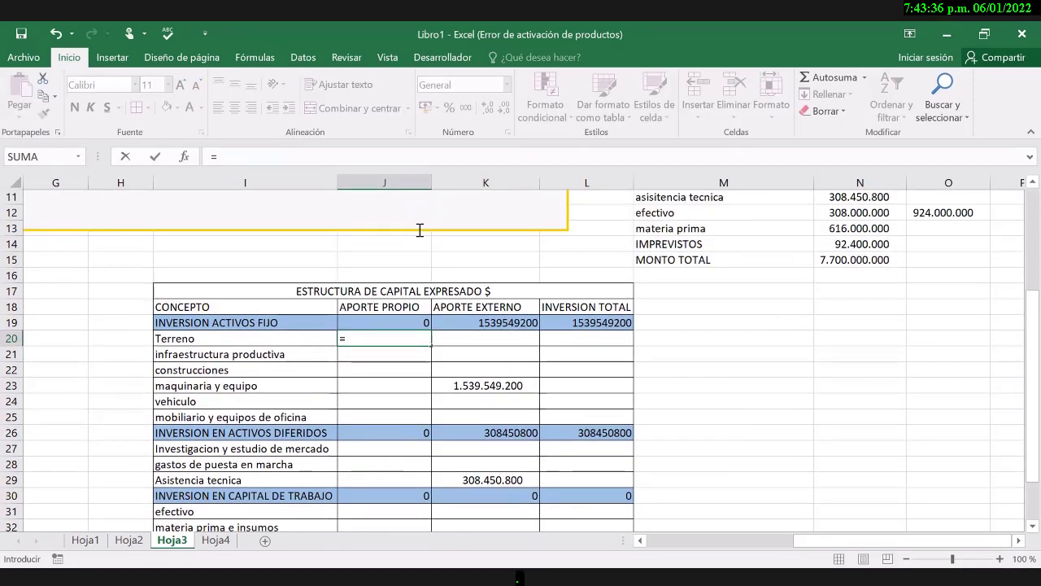
pyautogui.scroll(3, 419, 230)
pyautogui.write('N3')
pyautogui.press('Return')
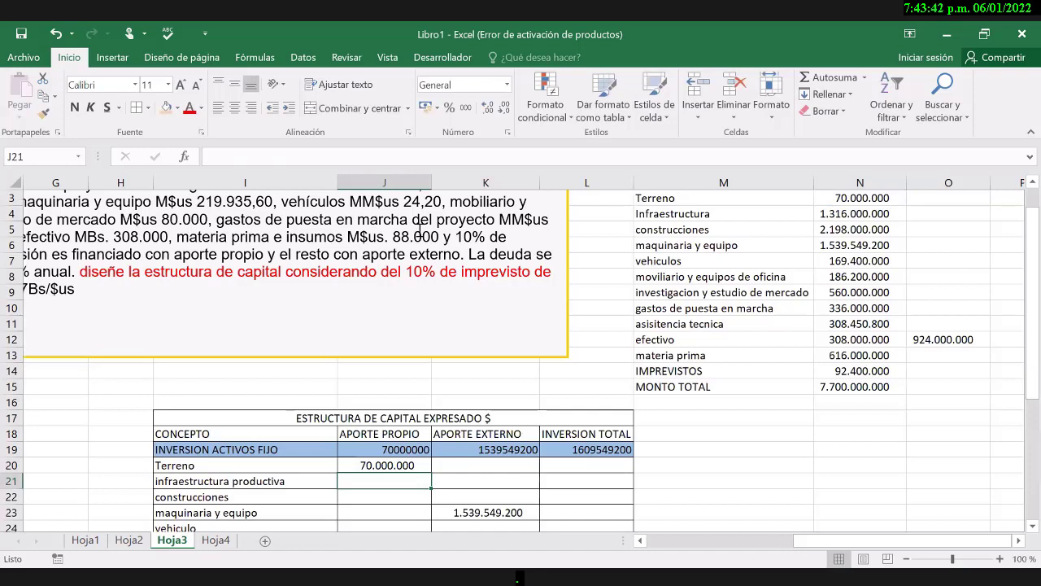
# - Set the APORTE PROPIO of infraestructura productiva in J21 to =N4 and of construcciones in J22 to =N5
pyautogui.write('=N4')
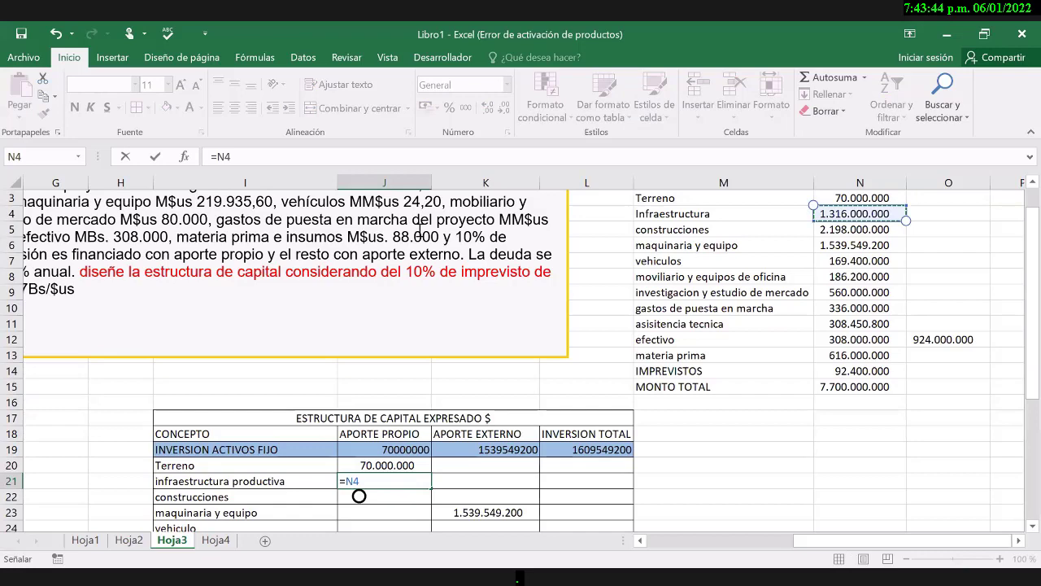
pyautogui.press('Return')
pyautogui.write('=N5')
pyautogui.press('Return')
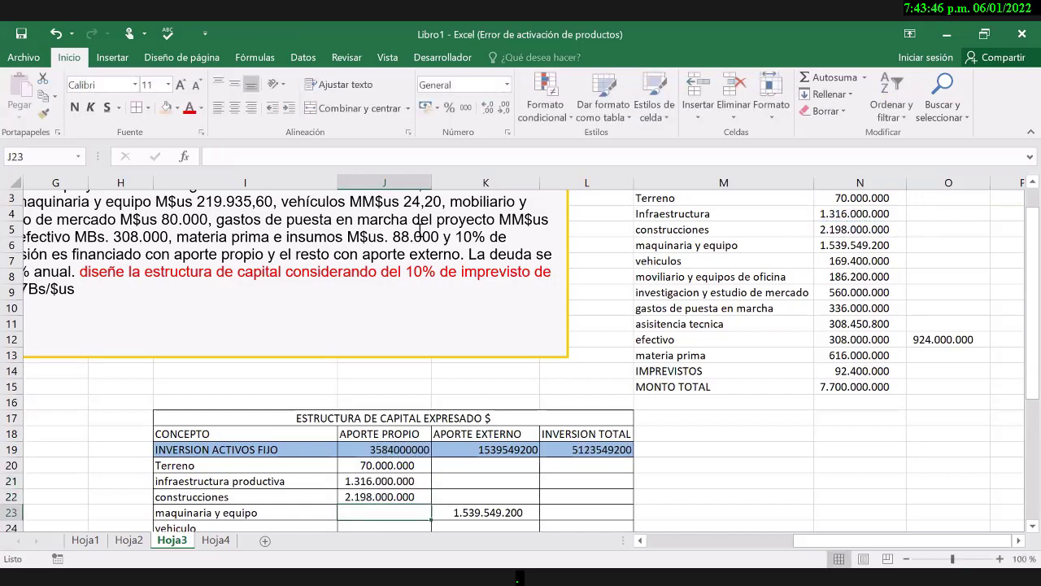
# - Leave maquinaria y equipo blank under APORTE PROPIO, and set vehiculo in J24 to =N7 and mobiliario y equipos de oficina in J25 to =N8
pyautogui.press('Return')
pyautogui.write('=N7')
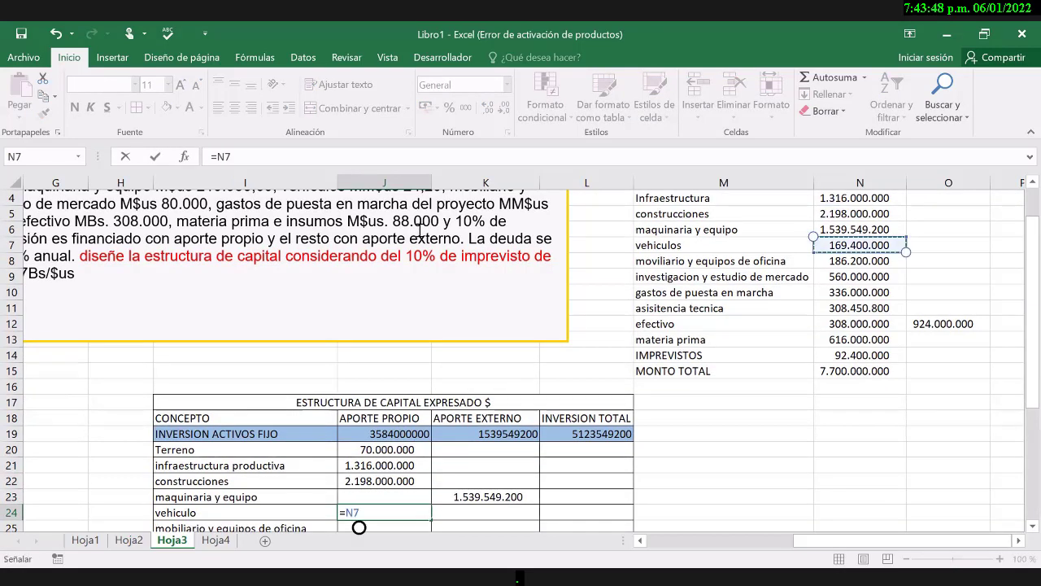
pyautogui.press('Return')
pyautogui.write('=')
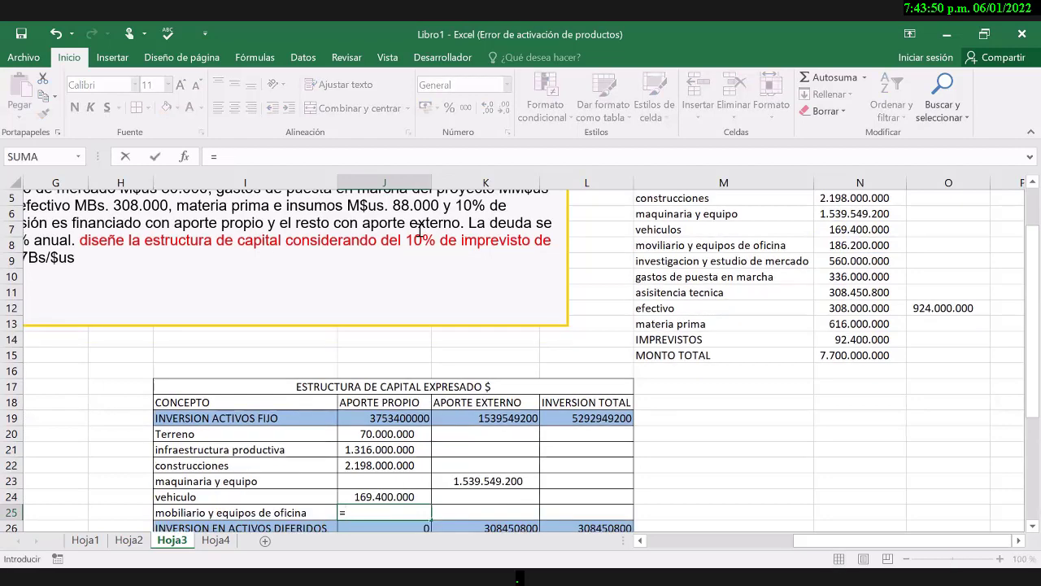
pyautogui.click(860, 245)
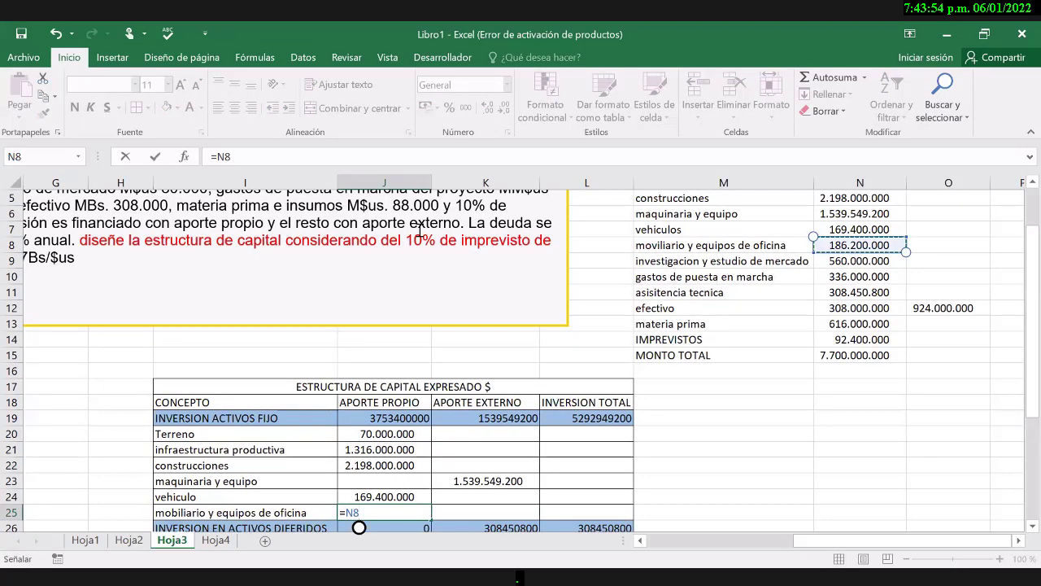
pyautogui.press('Return')
# - Set the APORTE PROPIO of Investigacion y estudio de mercado in J27 to =N9 and of gastos de puesta en marcha in J28 to =N10
pyautogui.press('Return')
pyautogui.press('Return')
pyautogui.press('Up')
pyautogui.write('=')
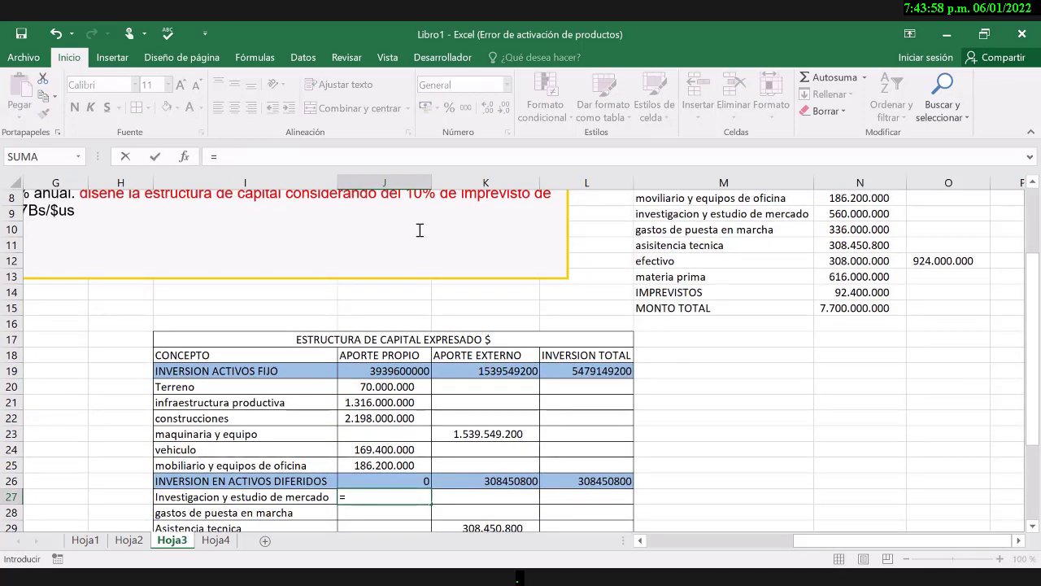
pyautogui.write('n9')
pyautogui.press('Return')
pyautogui.write('=')
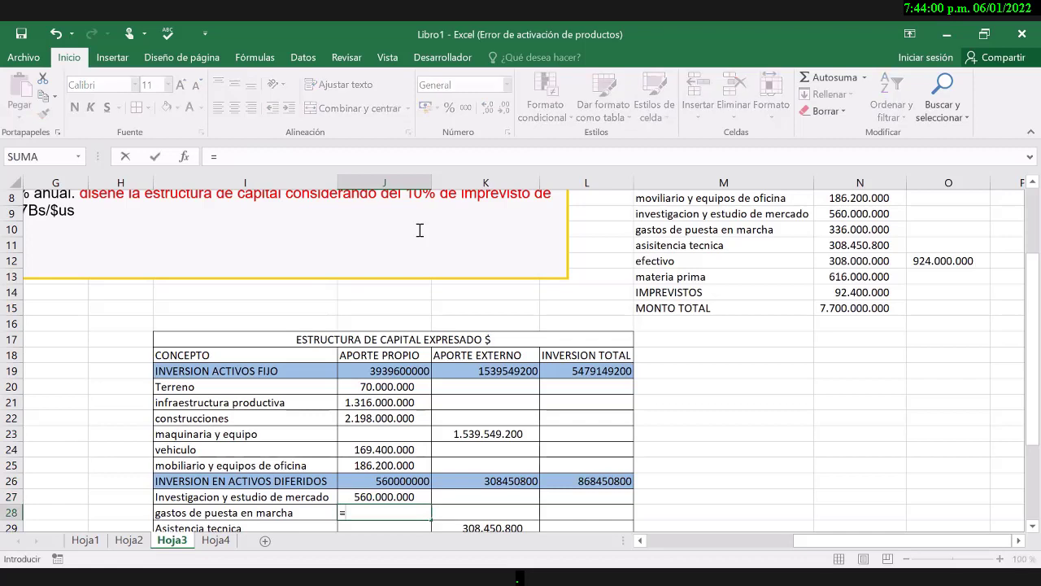
pyautogui.write('n10')
pyautogui.press('Return')
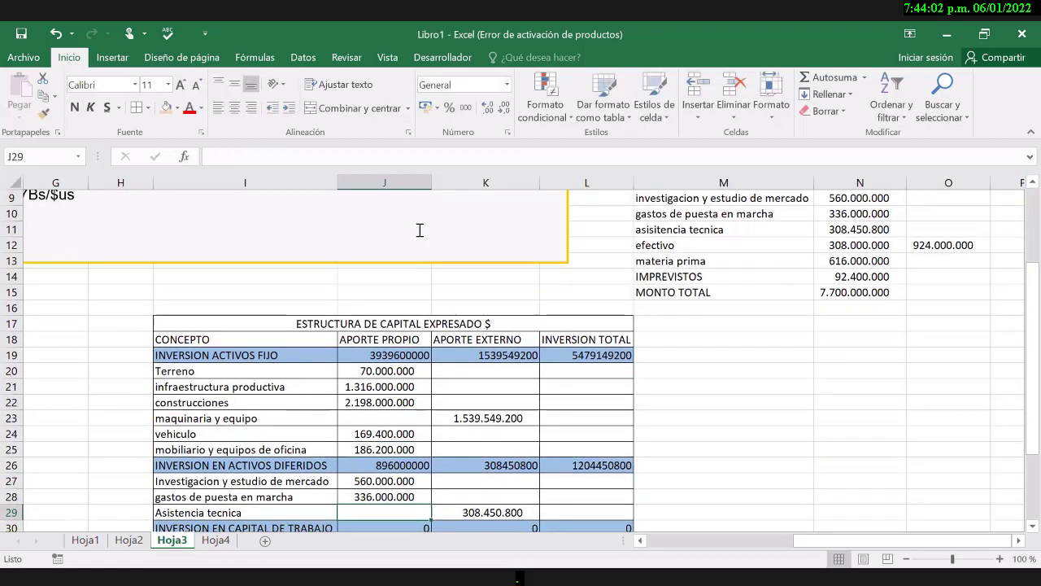
# - Leave Asistencia tecnica blank under APORTE PROPIO and set efectivo in J31 to =N12
pyautogui.write('=')
pyautogui.press('BackSpace')
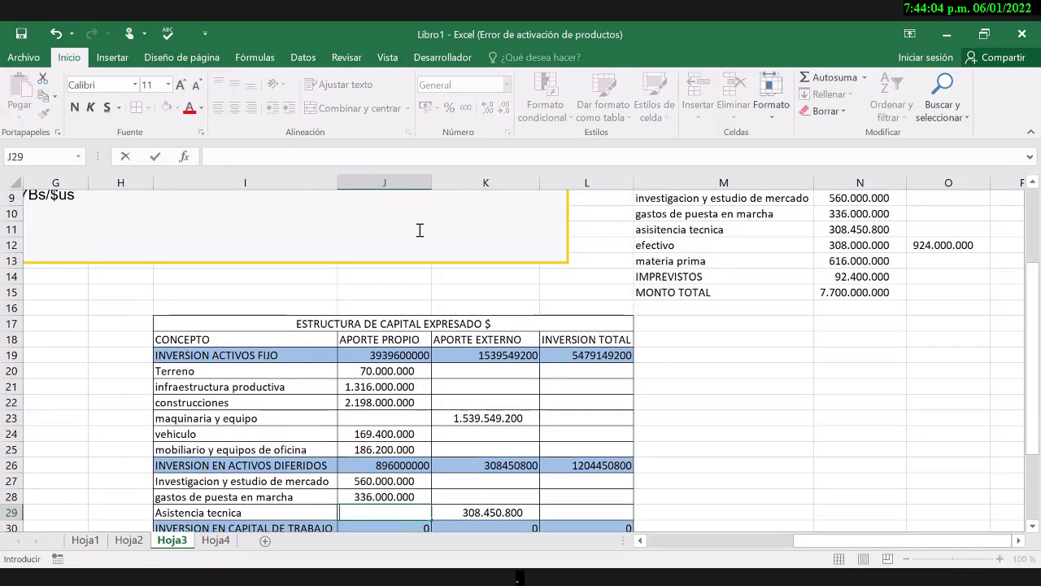
pyautogui.press('Return')
pyautogui.press('Return')
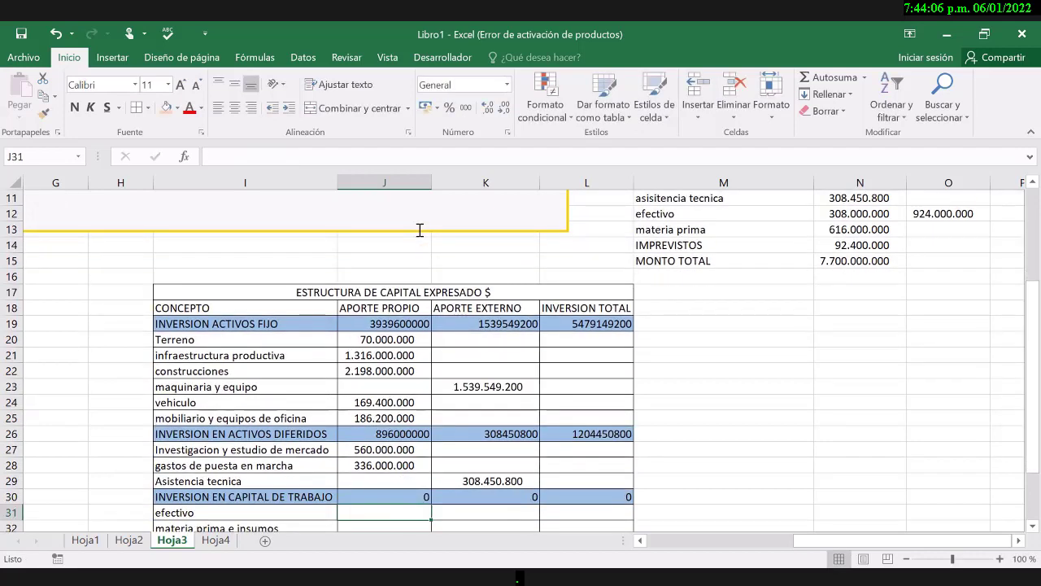
pyautogui.write('=N12')
pyautogui.press('Return')
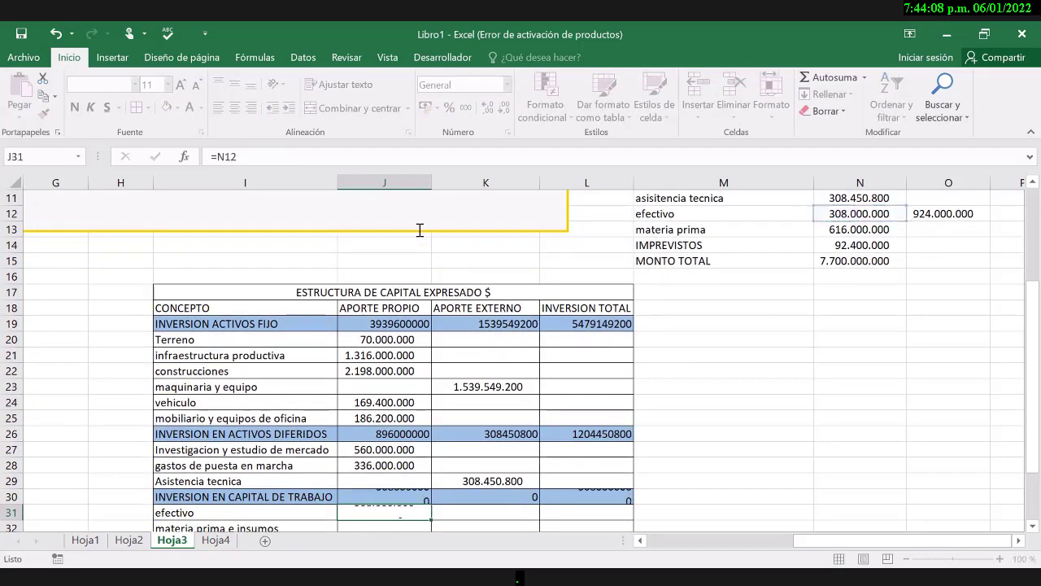
# - Set the APORTE PROPIO of materia prima e insumos in J32 to =N13 and of IMPREVISTOS in J33 to =N14
pyautogui.write('=')
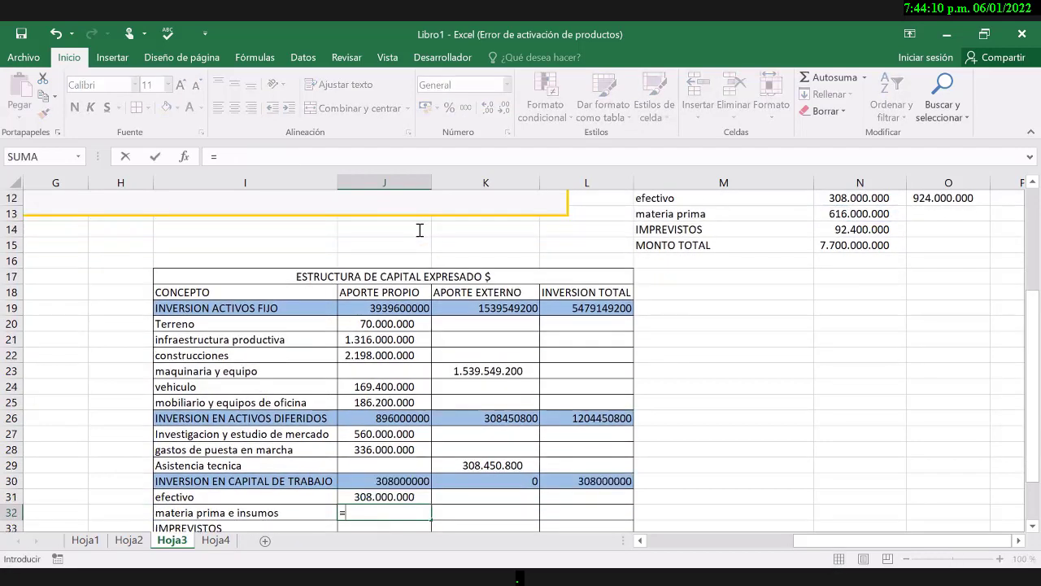
pyautogui.click(860, 213)
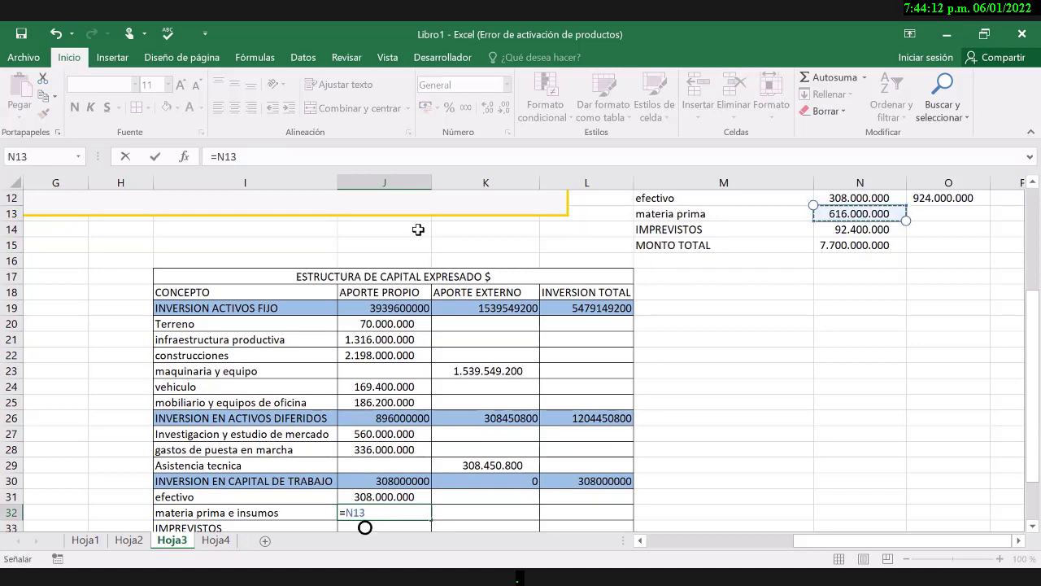
pyautogui.press('Return')
pyautogui.write('=')
pyautogui.click(860, 213)
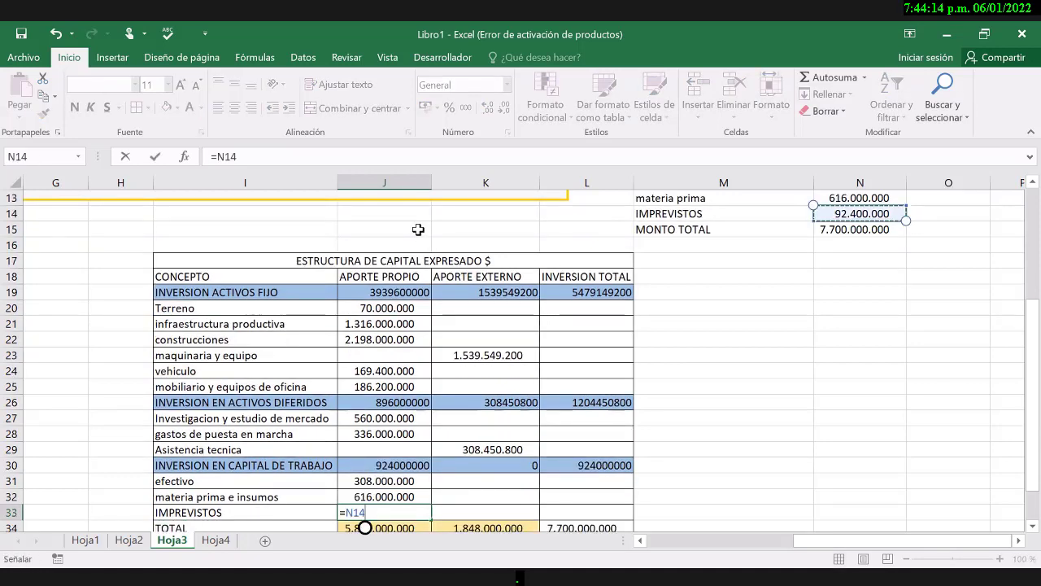
pyautogui.press('Return')
# - Shade the check sums in J36:K36 with a light orange fill
pyautogui.scroll(-2, 275, 306)
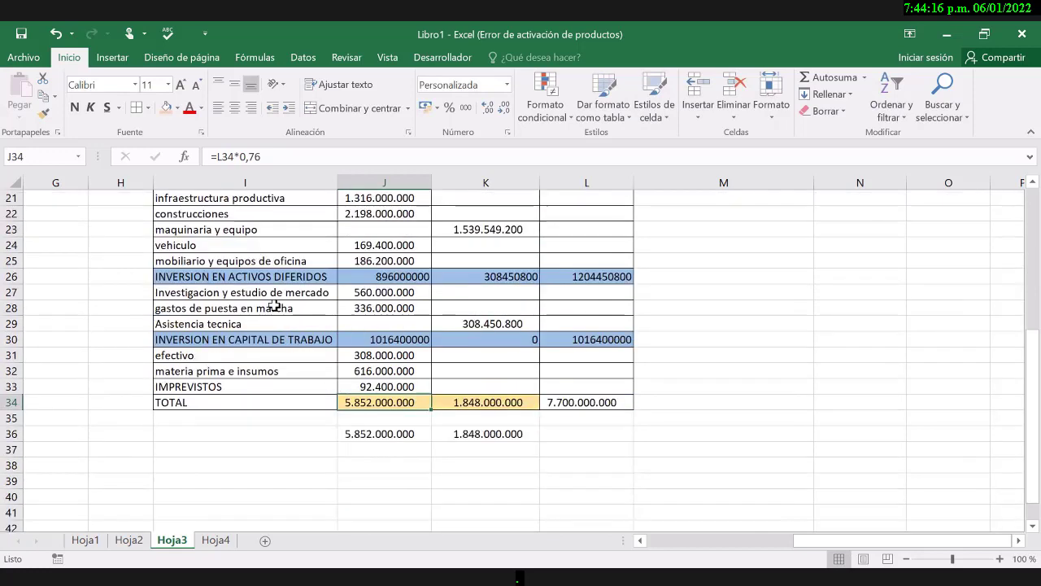
pyautogui.scroll(1, 261, 174)
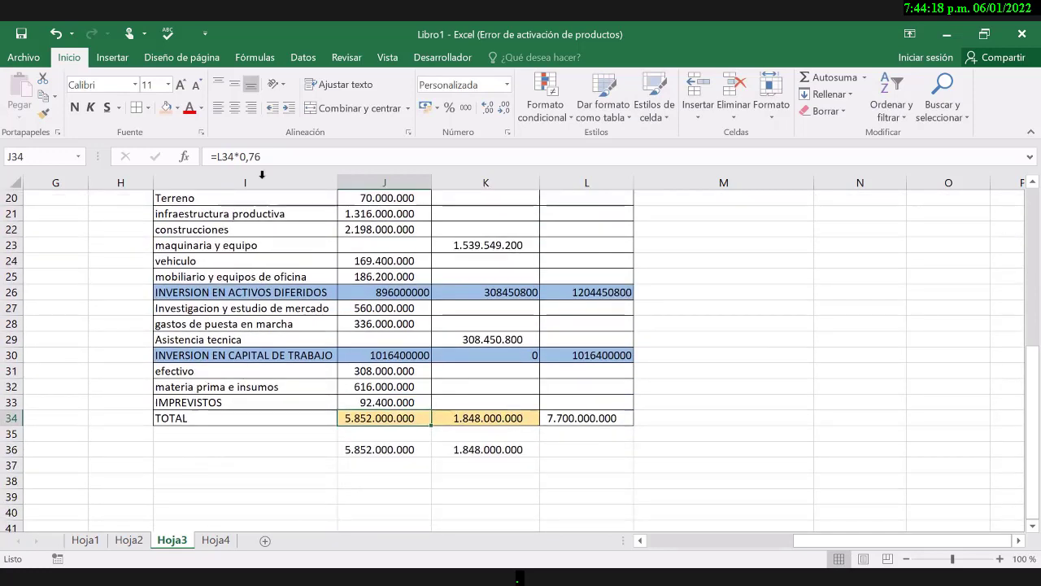
pyautogui.press('Down')
pyautogui.press('Down')
pyautogui.press('Right')
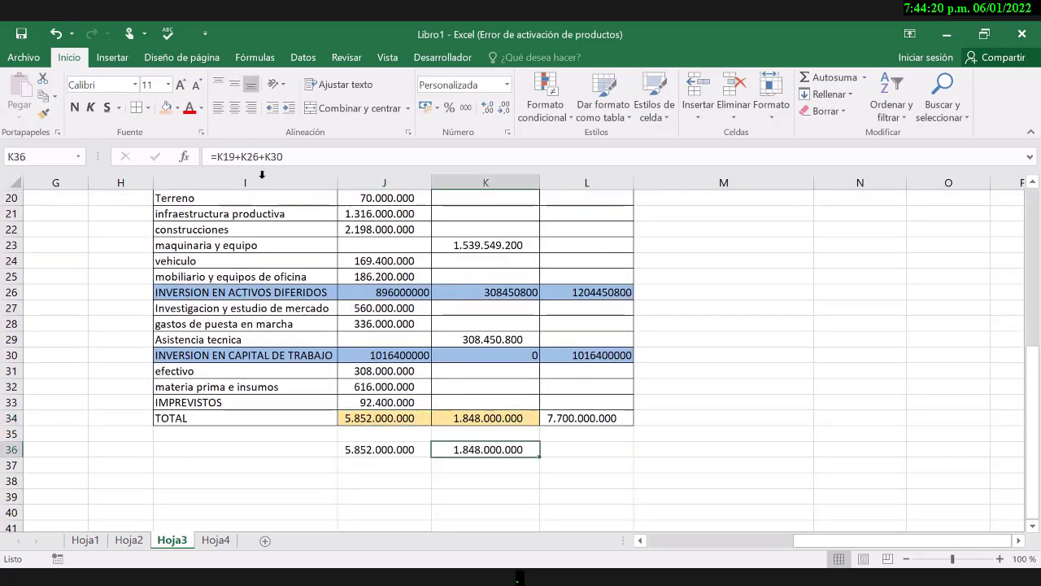
pyautogui.hotkey('shift', 'Left')
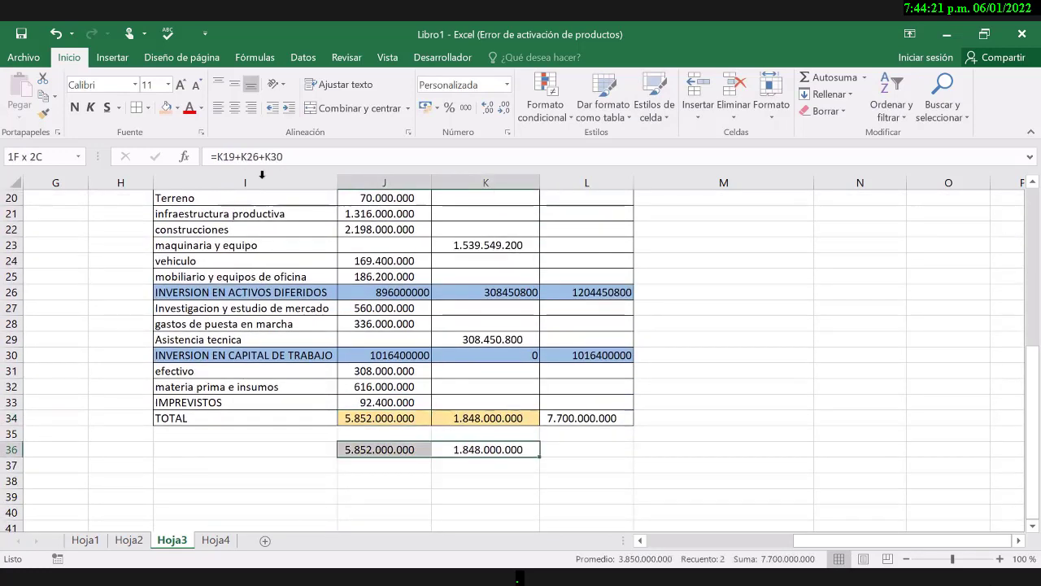
pyautogui.click(167, 107)
# - Review the ESTRUCTURA DE CAPITAL table from the check sums in J36:K36 up to its headings
pyautogui.click(403, 446)
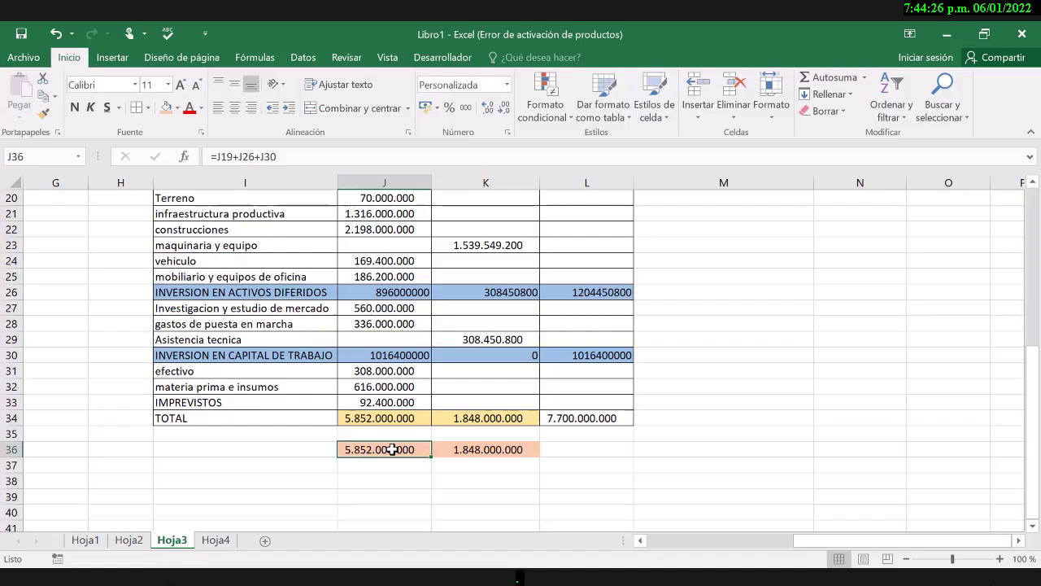
pyautogui.press('Up')
pyautogui.press('Up')
pyautogui.press('Up')
pyautogui.press('Up')
pyautogui.press('Up')
pyautogui.press('Up')
pyautogui.press('Up')
pyautogui.press('Up')
pyautogui.press('Up')
pyautogui.press('Up')
pyautogui.press('Up')
pyautogui.press('Up')
pyautogui.press('Up')
pyautogui.press('Up')
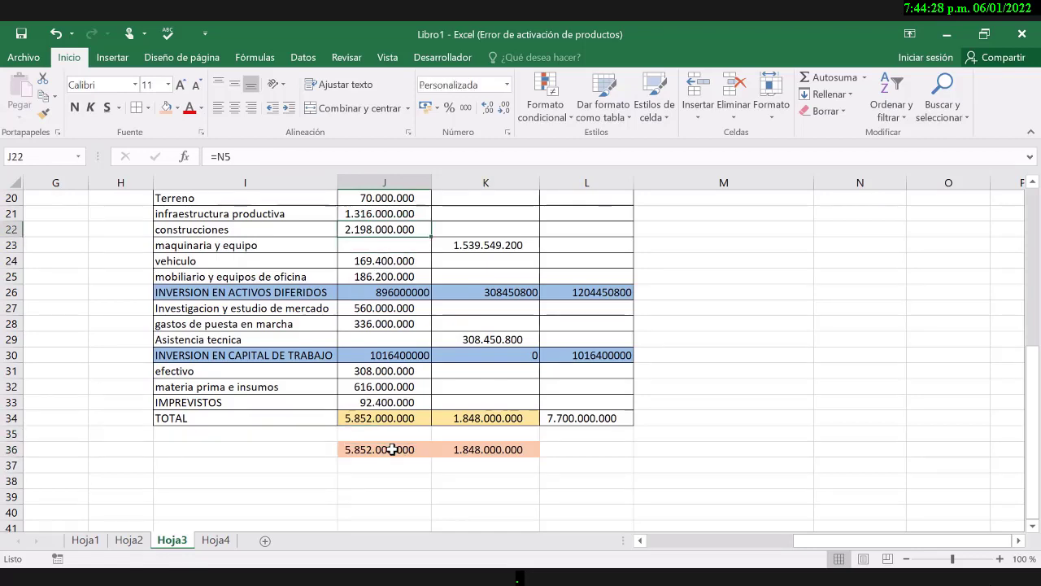
pyautogui.press('Up')
pyautogui.press('Up')
pyautogui.press('Up')
pyautogui.press('Up')
pyautogui.press('Up')
pyautogui.press('Up')
pyautogui.press('Up')
pyautogui.press('Right')
pyautogui.press('Right')
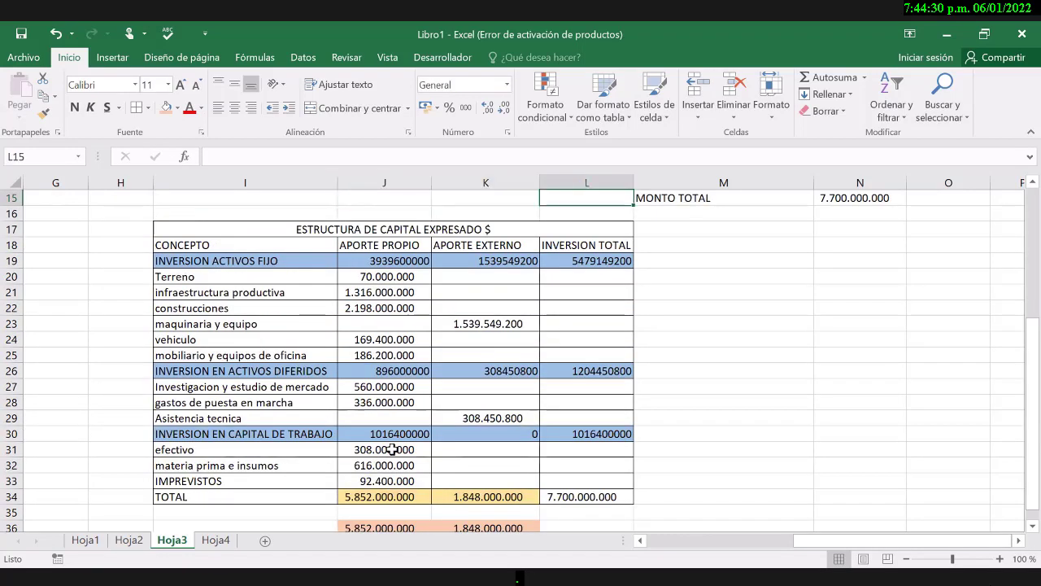
pyautogui.press('Down')
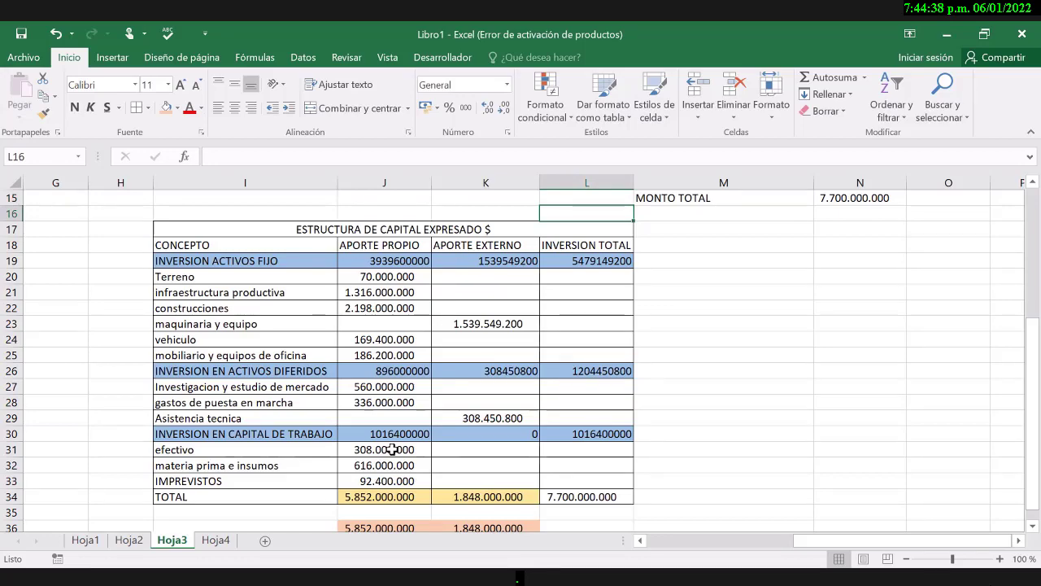
pyautogui.press('Up')
pyautogui.press('Up')
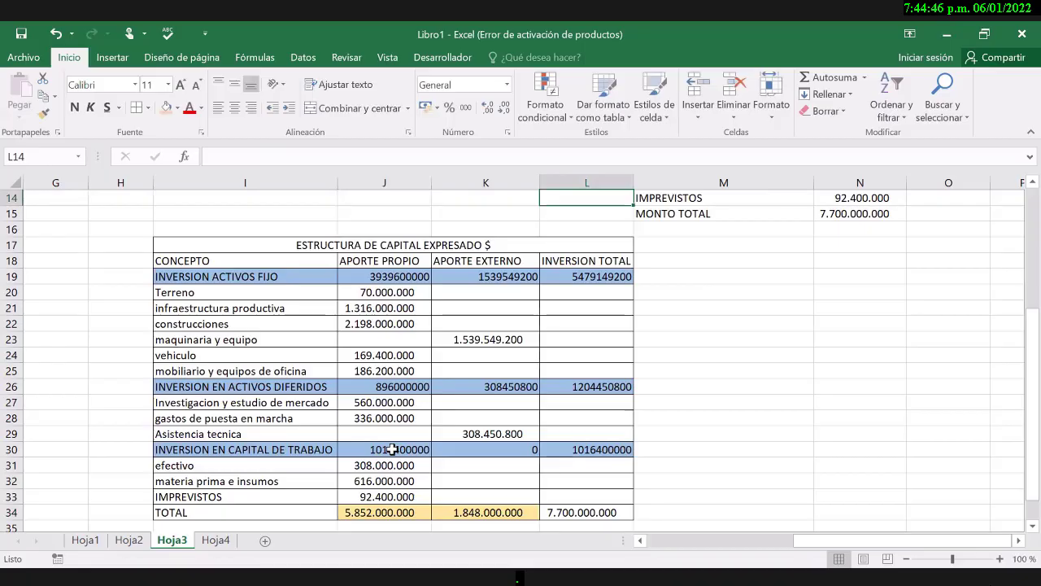
pyautogui.press('Up')
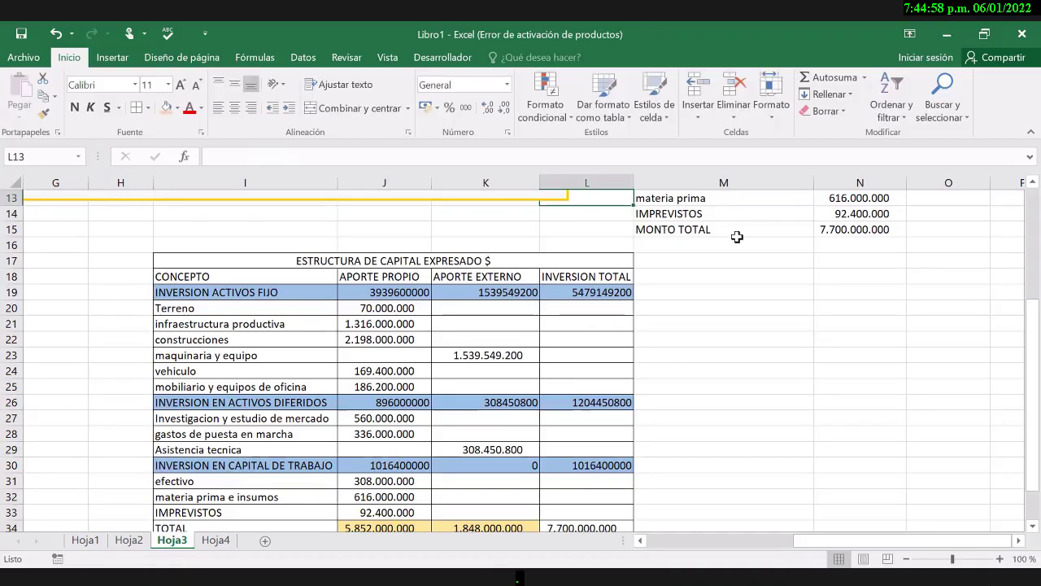
# - Add borders to all cells of the investment items list in M3:N15
pyautogui.hotkey('ctrl', 'Up')
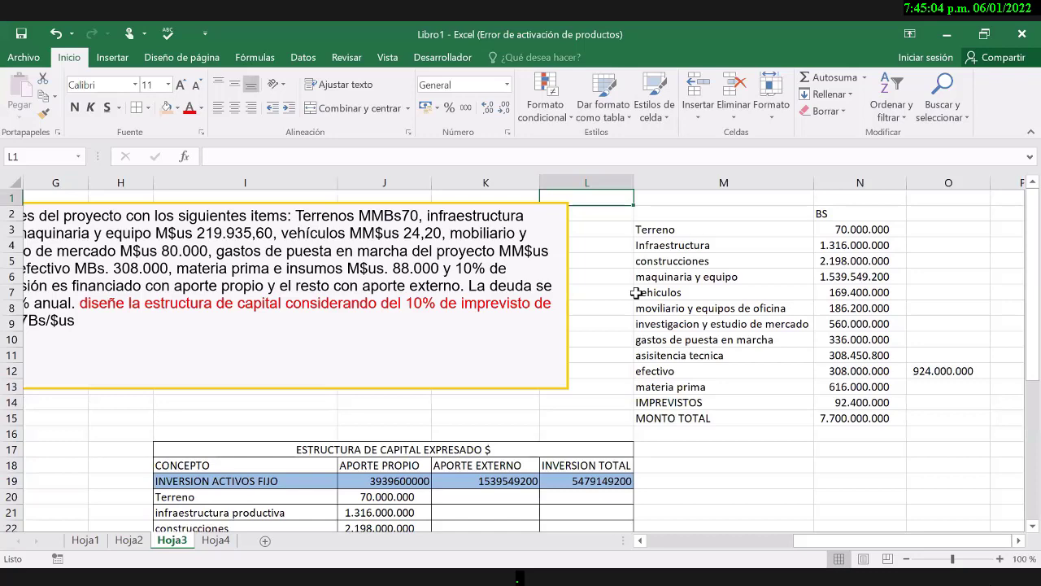
pyautogui.hotkey('ctrl', 'z')
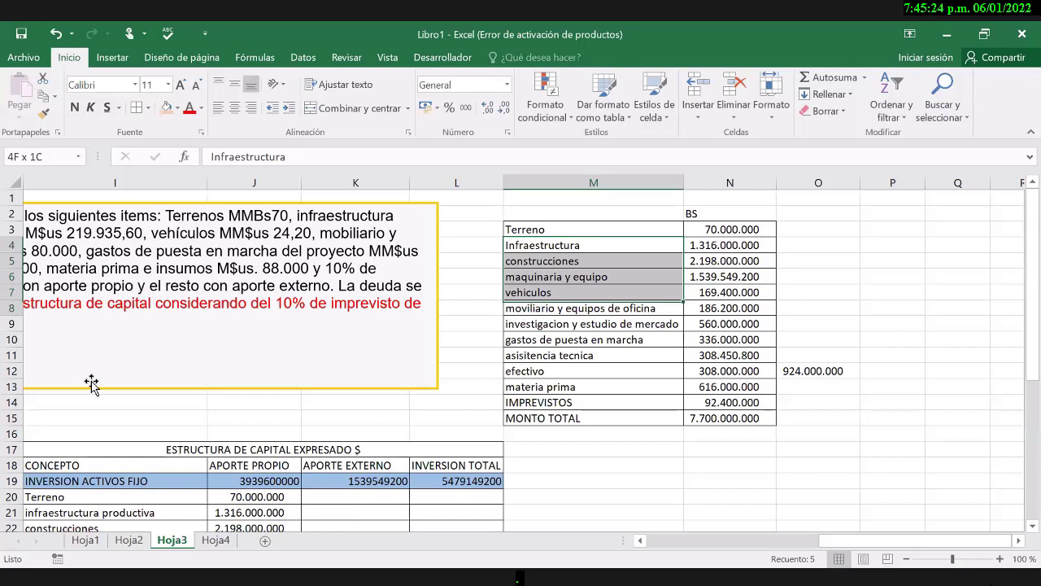
# - Compare the capital structure table with the problem statement and the investment items list
pyautogui.scroll(-4, 91, 382)
pyautogui.rightClick(11, 389)
pyautogui.click(73, 272)
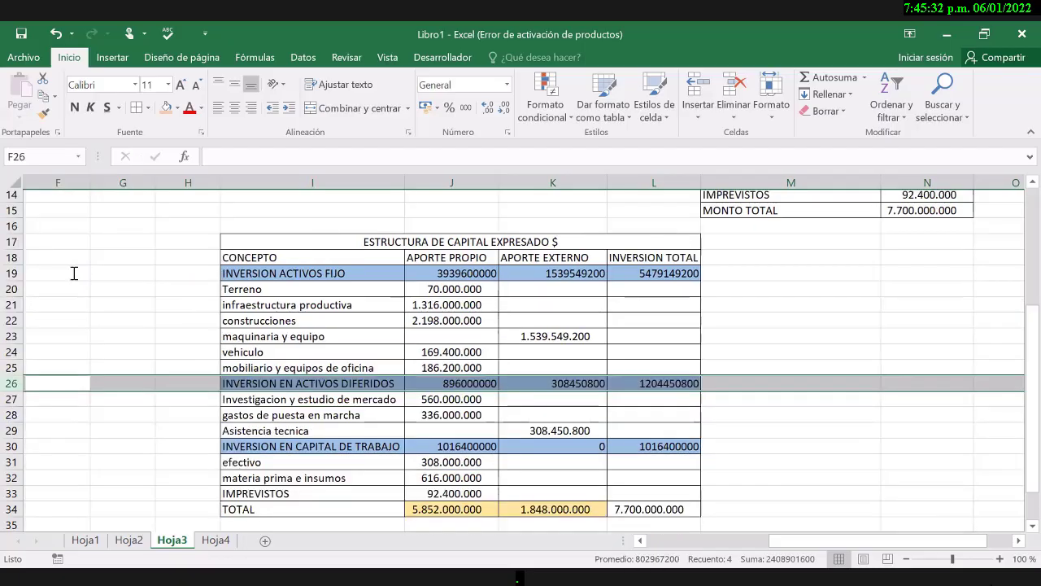
pyautogui.scroll(-1, 74, 274)
pyautogui.hscroll(-1, 74, 273)
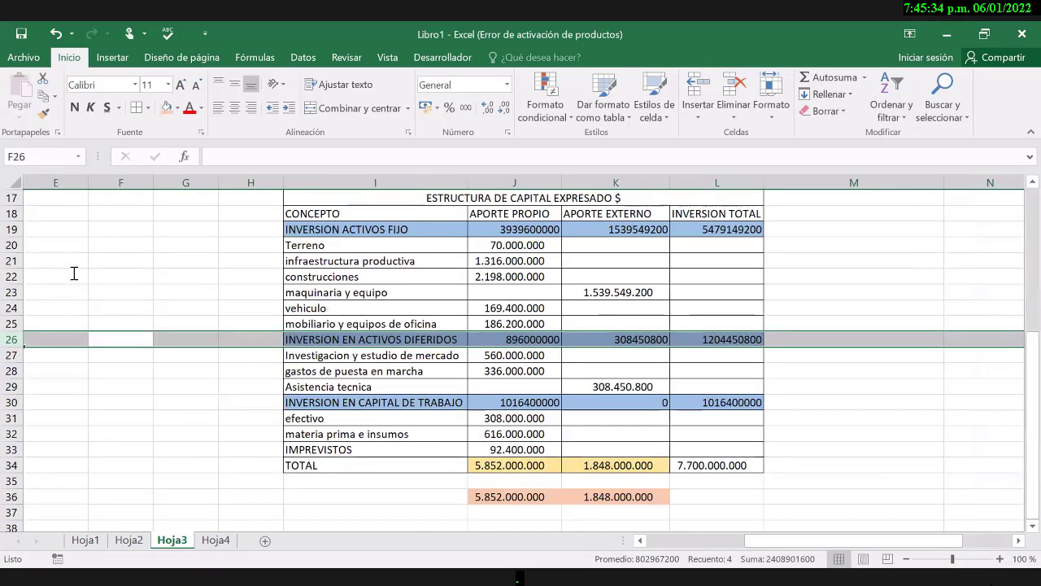
pyautogui.click(853, 417)
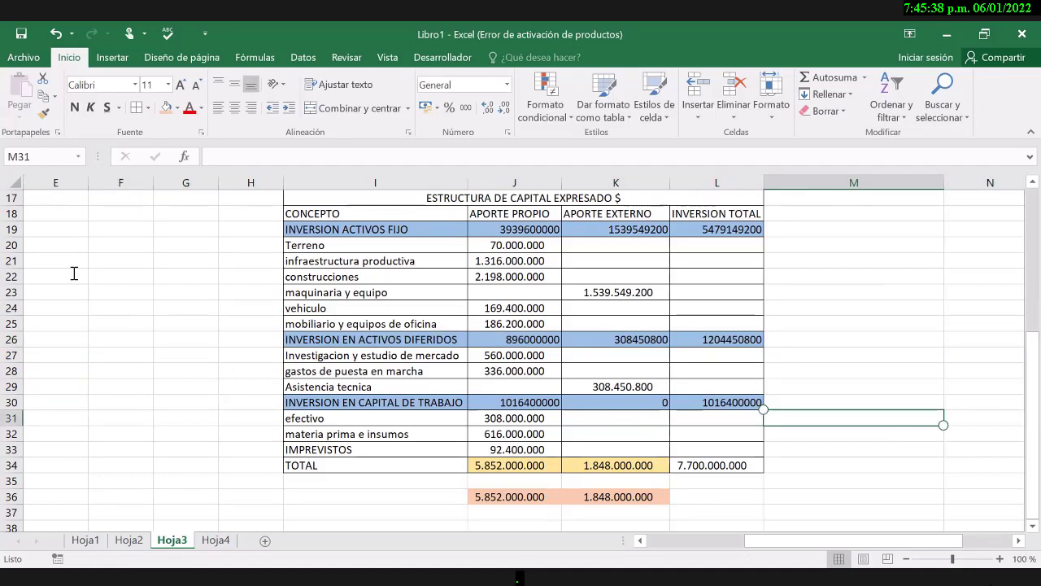
pyautogui.scroll(5, 74, 273)
pyautogui.hscroll(-2, 74, 273)
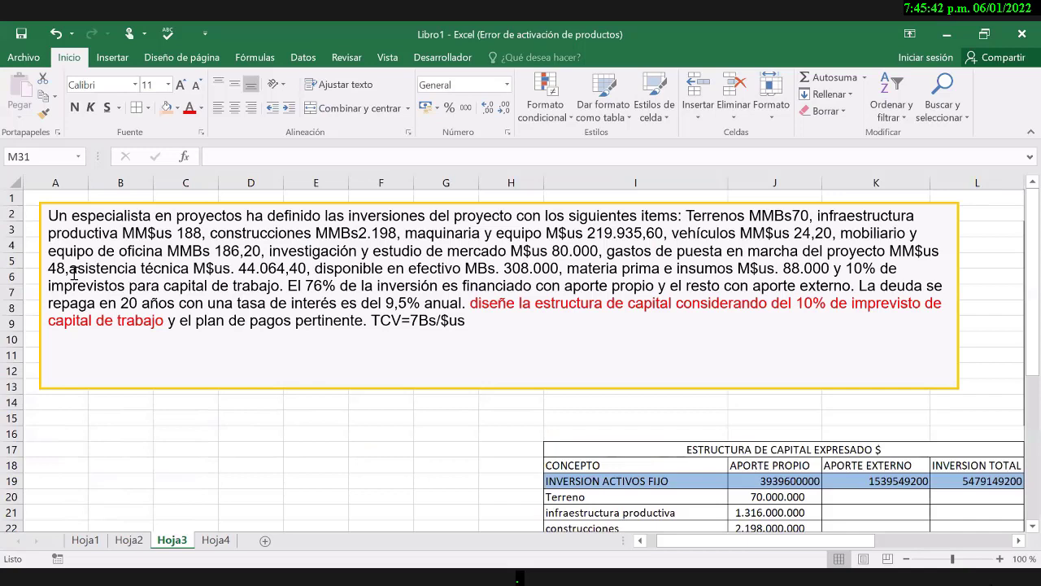
pyautogui.scroll(-2, 74, 274)
pyautogui.hscroll(2, 74, 273)
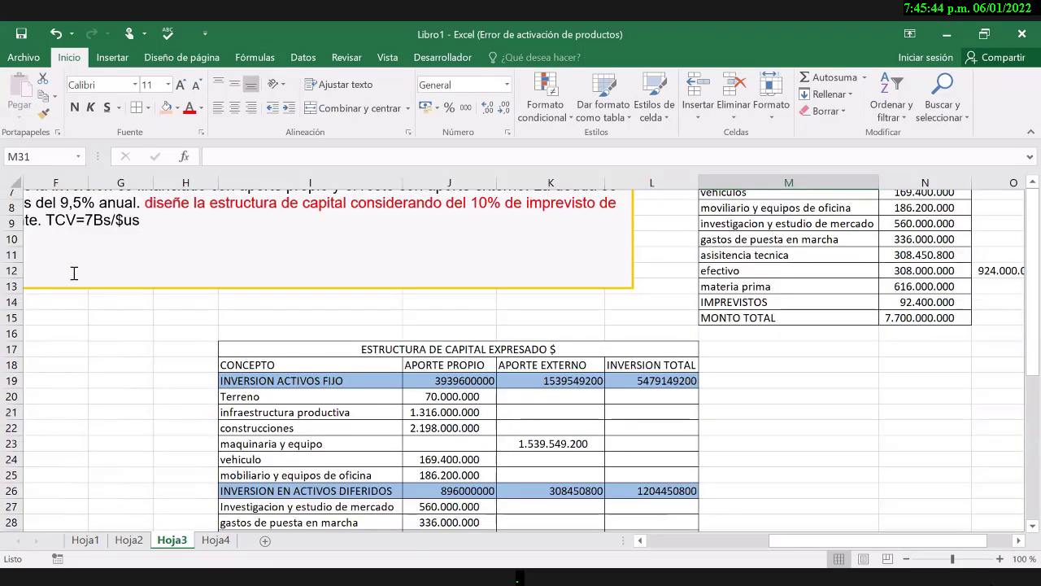
pyautogui.scroll(-3, 74, 273)
pyautogui.hscroll(-1, 74, 273)
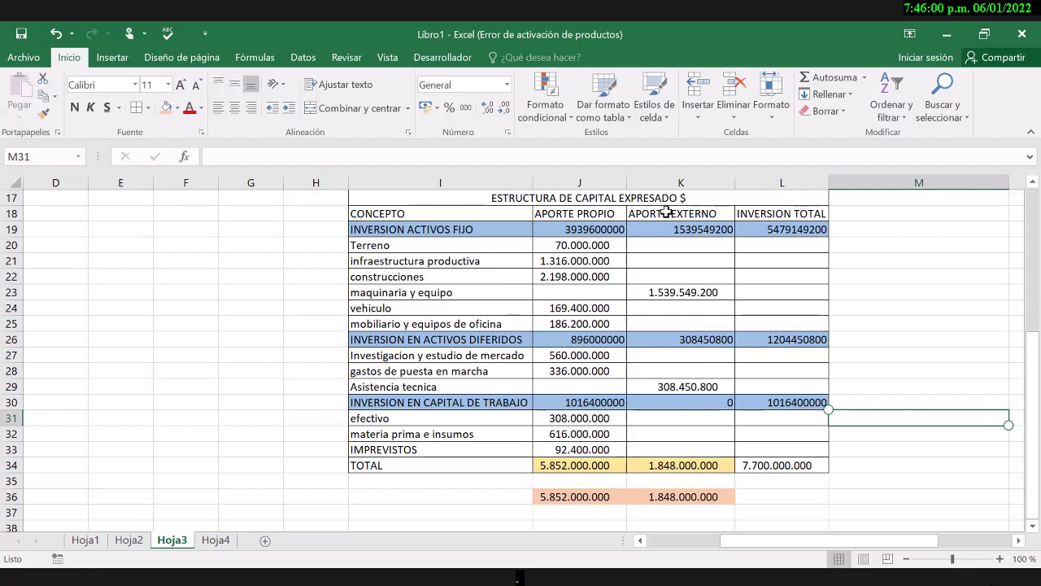
# - Inspect the INVERSION ACTIVOS FIJO row and the APORTE PROPIO formula of Investigacion y estudio de mercado in J27
pyautogui.click(267, 279)
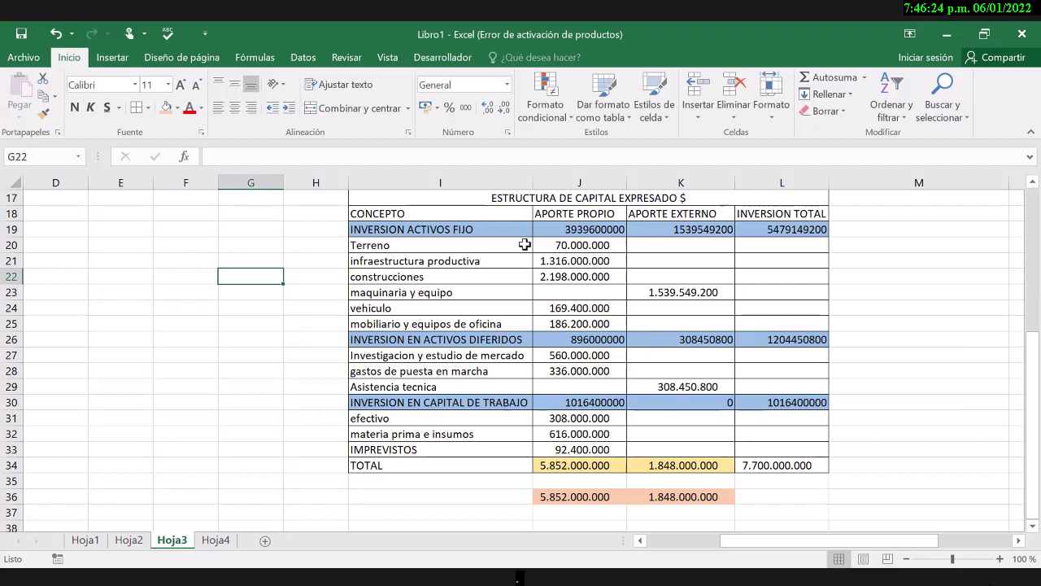
pyautogui.click(693, 240)
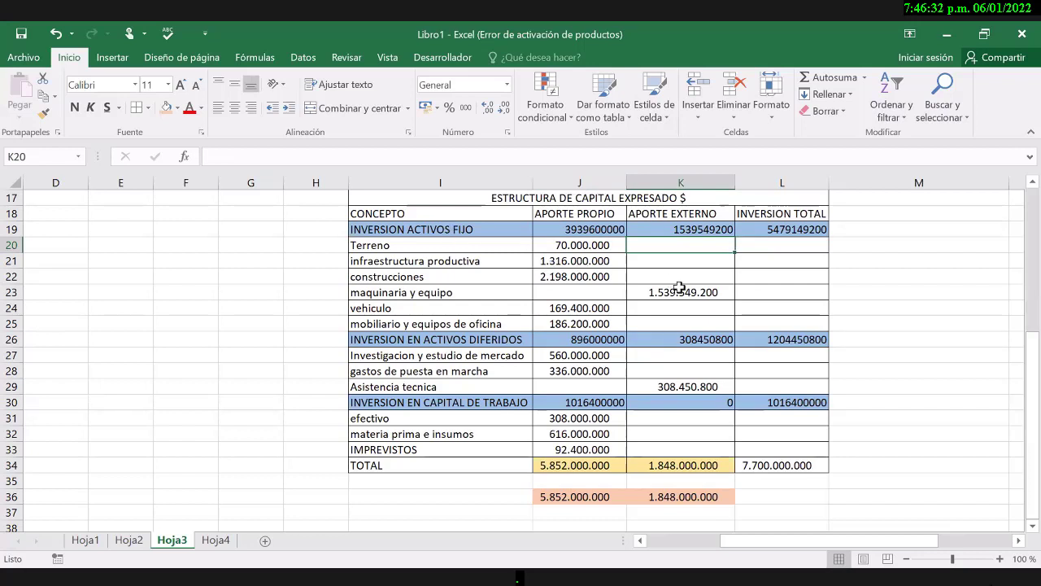
pyautogui.press('Up')
pyautogui.press('Left')
pyautogui.press('Left')
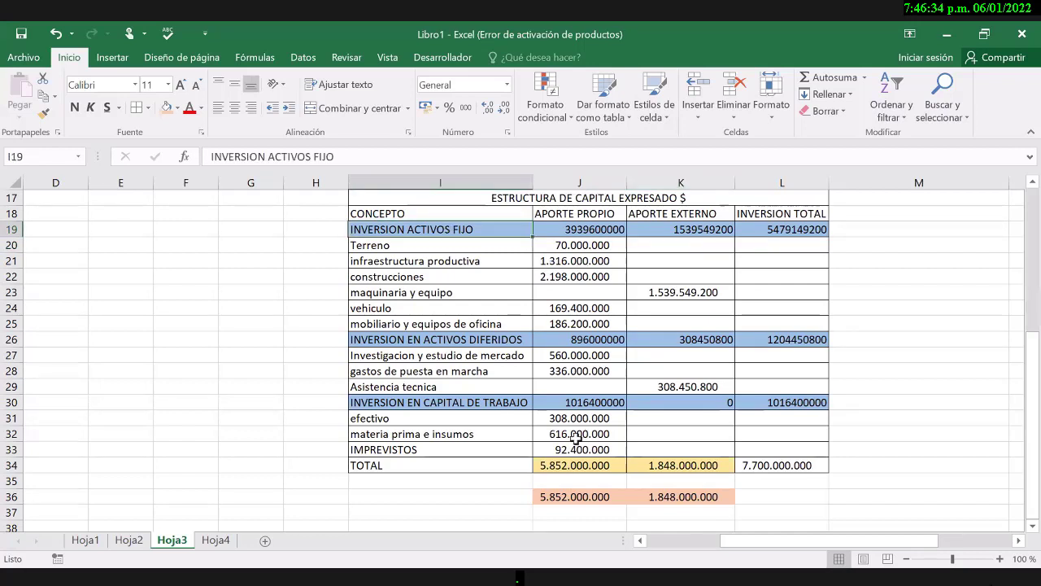
pyautogui.doubleClick(592, 356)
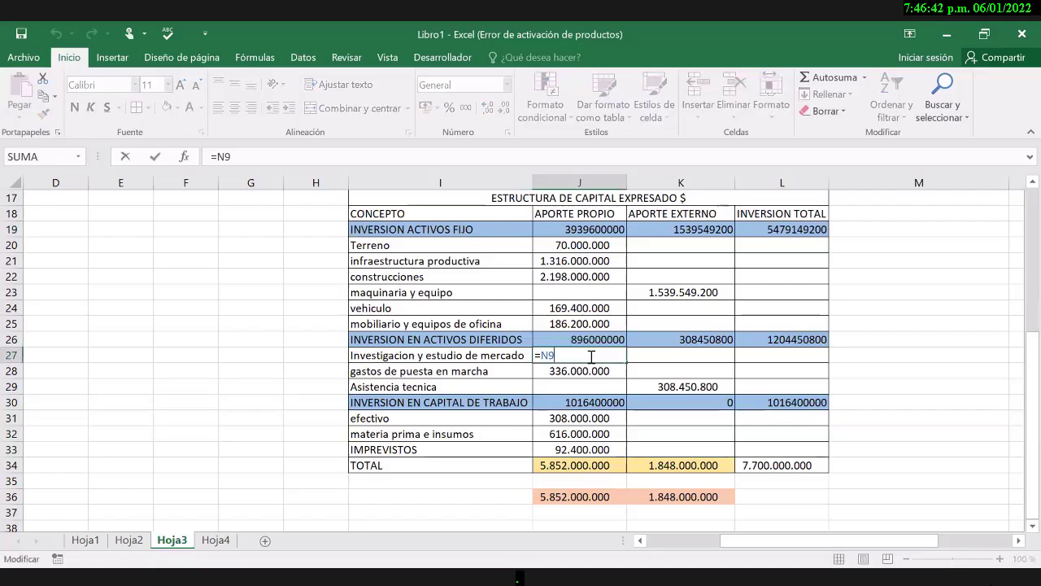
pyautogui.press('Escape')
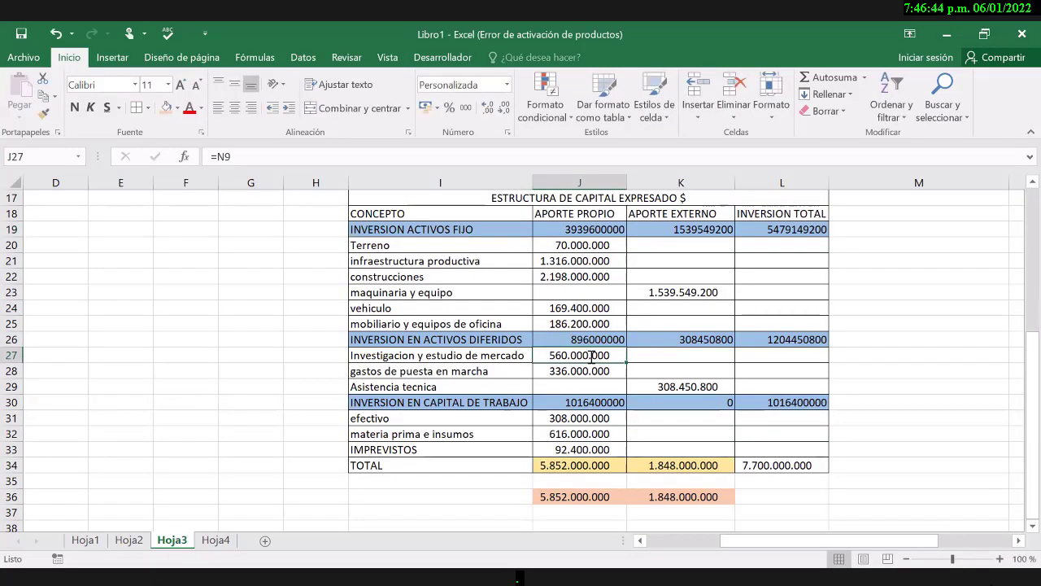
# - Check the APORTE EXTERNO entries for Asistencia tecnica in K29 and maquinaria y equipo in K23
pyautogui.press('Right')
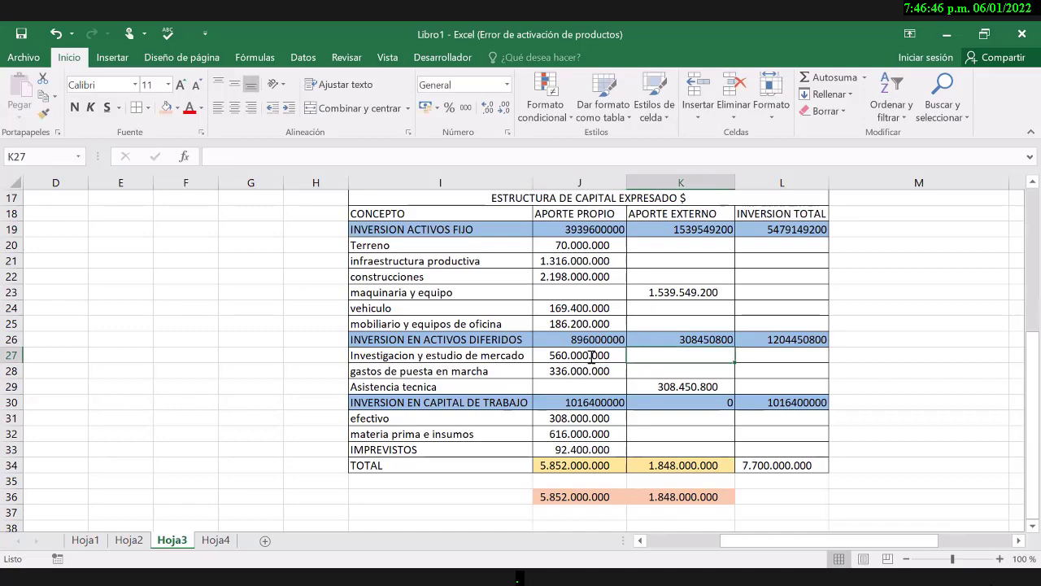
pyautogui.press('Up')
pyautogui.press('Up')
pyautogui.press('Up')
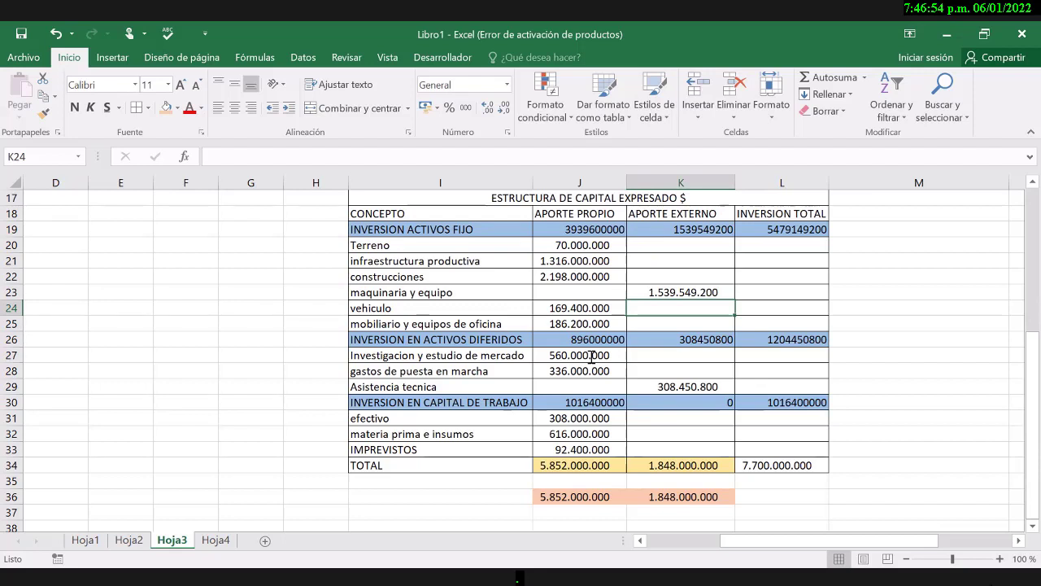
pyautogui.click(680, 386)
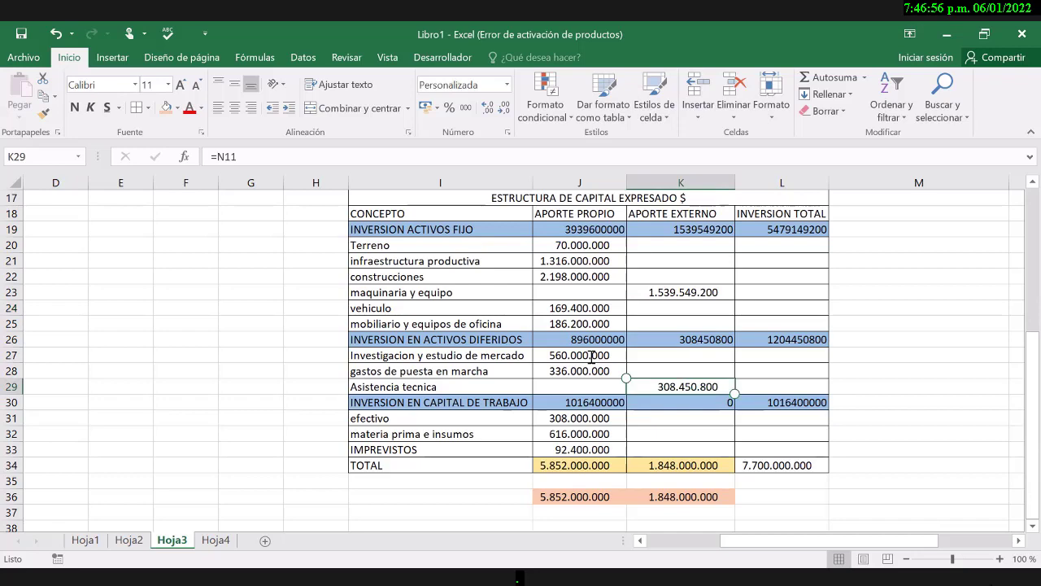
pyautogui.scroll(1, 592, 356)
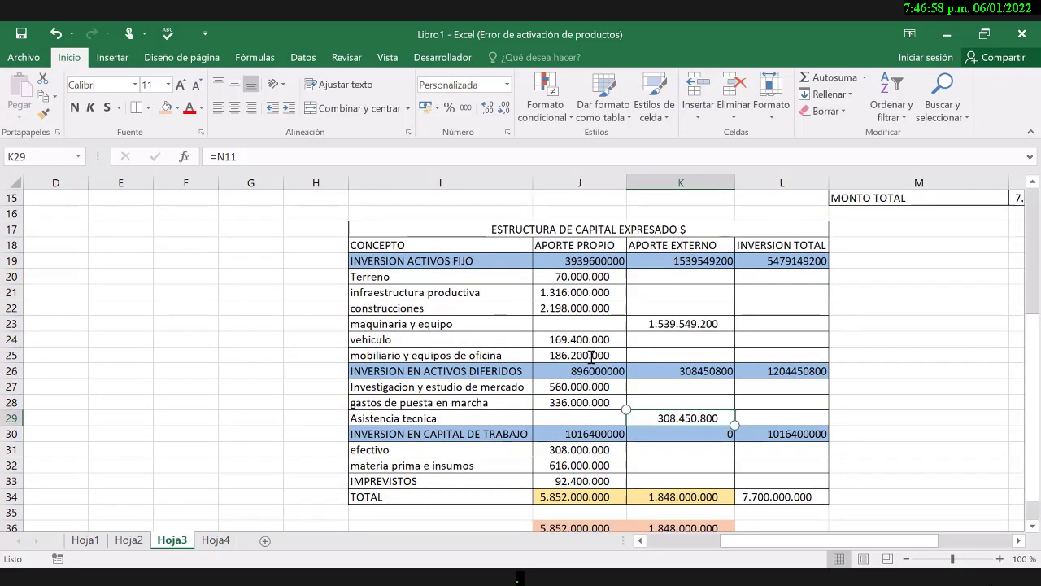
pyautogui.press('Up')
pyautogui.press('Up')
pyautogui.press('Up')
pyautogui.press('Up')
pyautogui.press('Up')
pyautogui.press('Up')
pyautogui.press('Up')
pyautogui.press('Up')
pyautogui.press('Up')
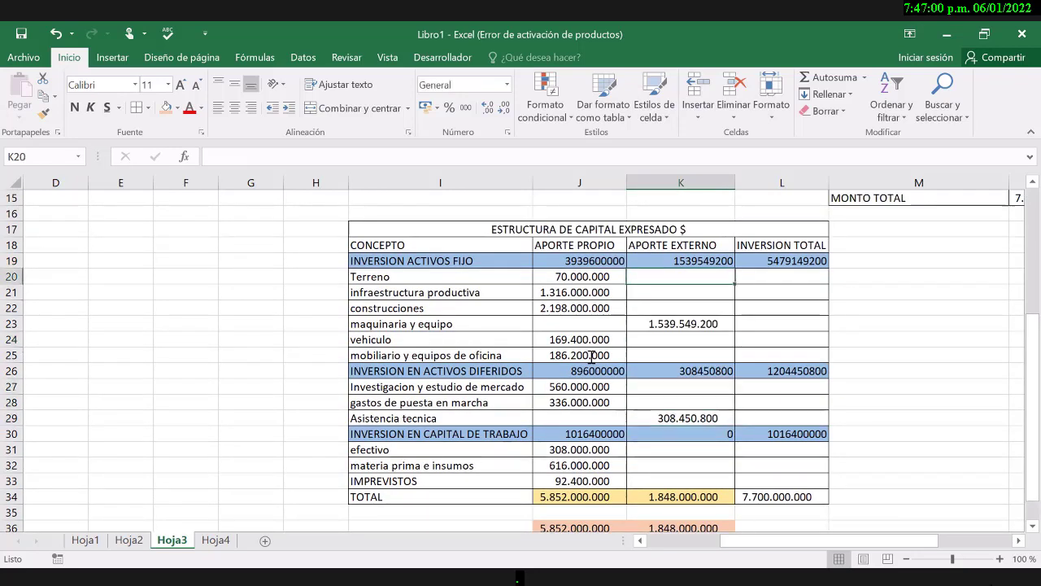
pyautogui.press('Down')
pyautogui.press('Down')
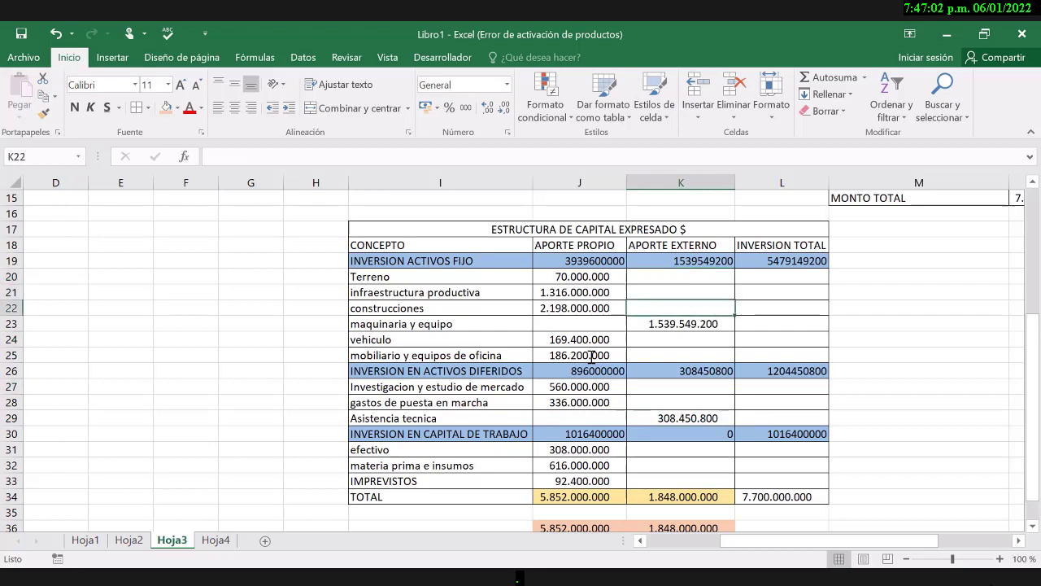
pyautogui.press('Down')
pyautogui.press('Down')
pyautogui.press('Up')
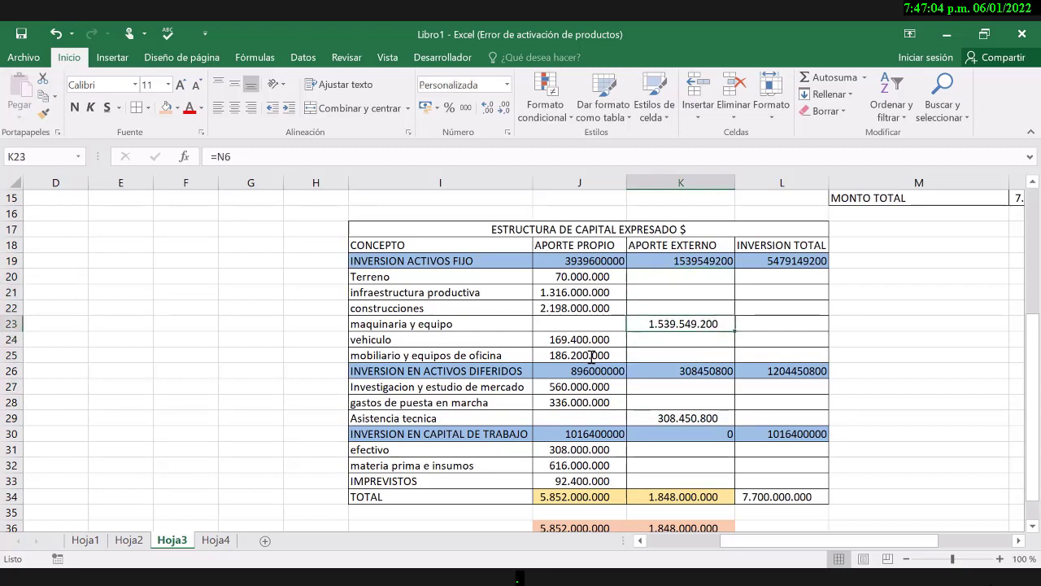
pyautogui.press('Up')
pyautogui.press('Up')
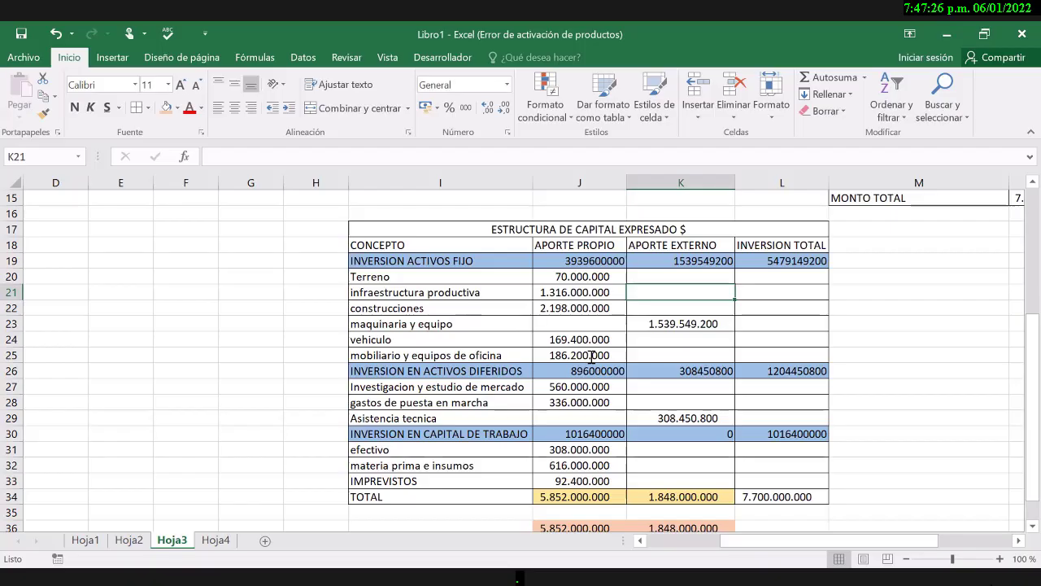
# - Switch to the Notas Aux IND-3216 A(Sem I_2022) workbook and examine the attendance list on the Asist sheet around the 1-jun column
pyautogui.press('Left')
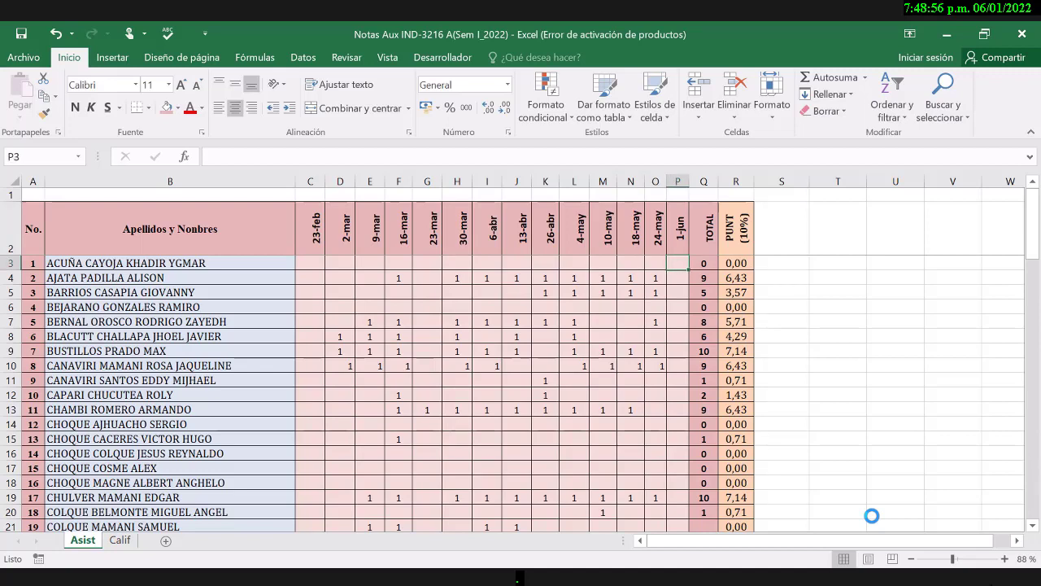
pyautogui.scroll(-1, 871, 516)
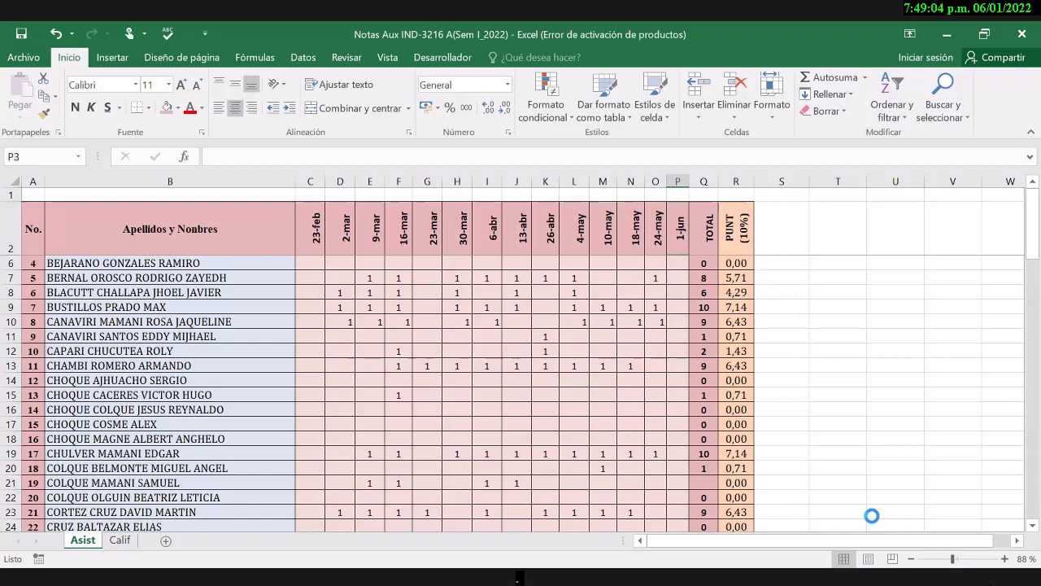
pyautogui.scroll(1, 871, 516)
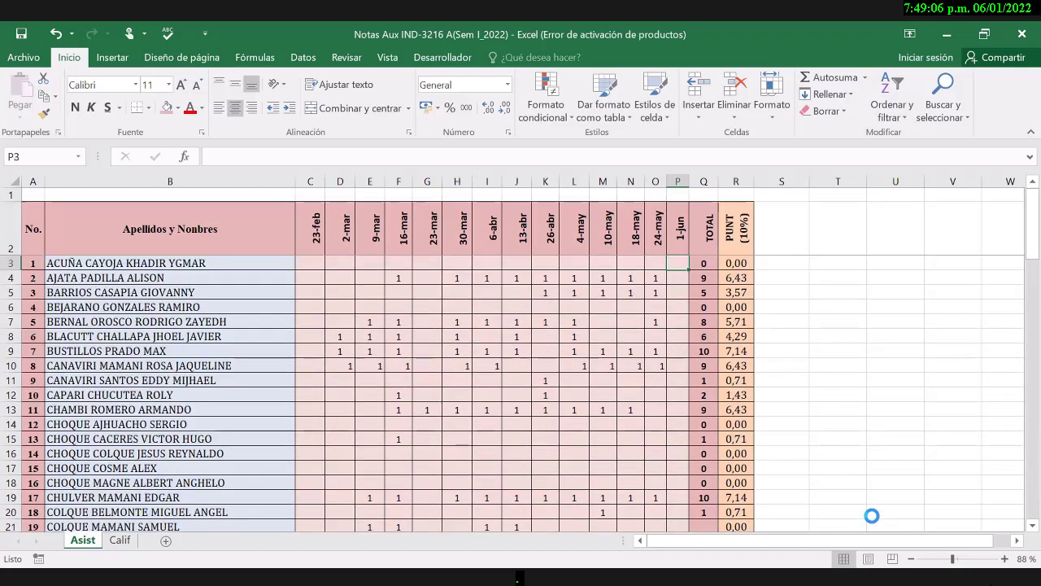
pyautogui.scroll(1, 871, 516)
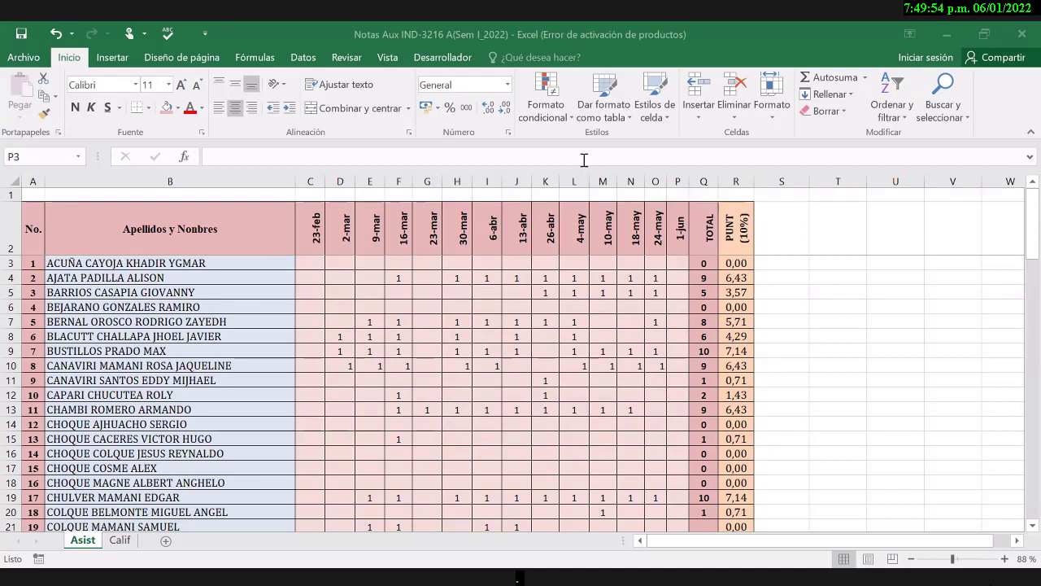
pyautogui.press('Down')
pyautogui.press('Down')
pyautogui.press('Down')
pyautogui.press('Up')
pyautogui.press('Up')
pyautogui.press('Up')
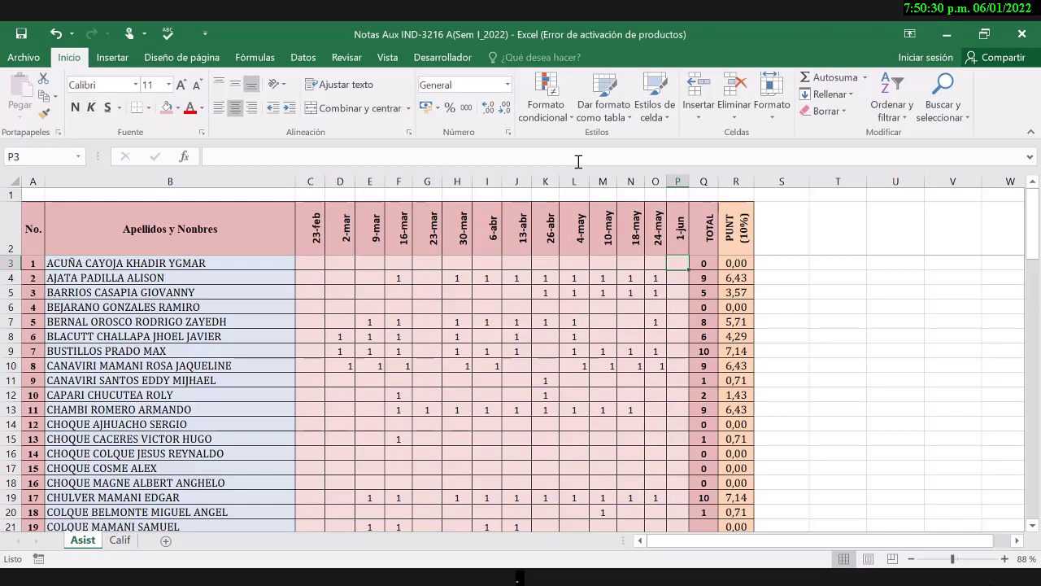
pyautogui.press('Escape')
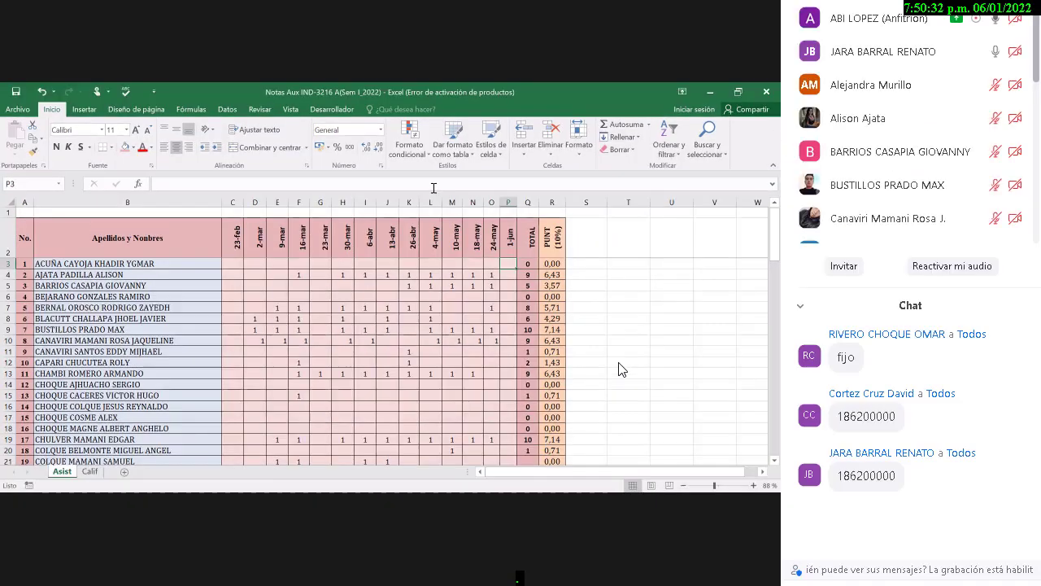